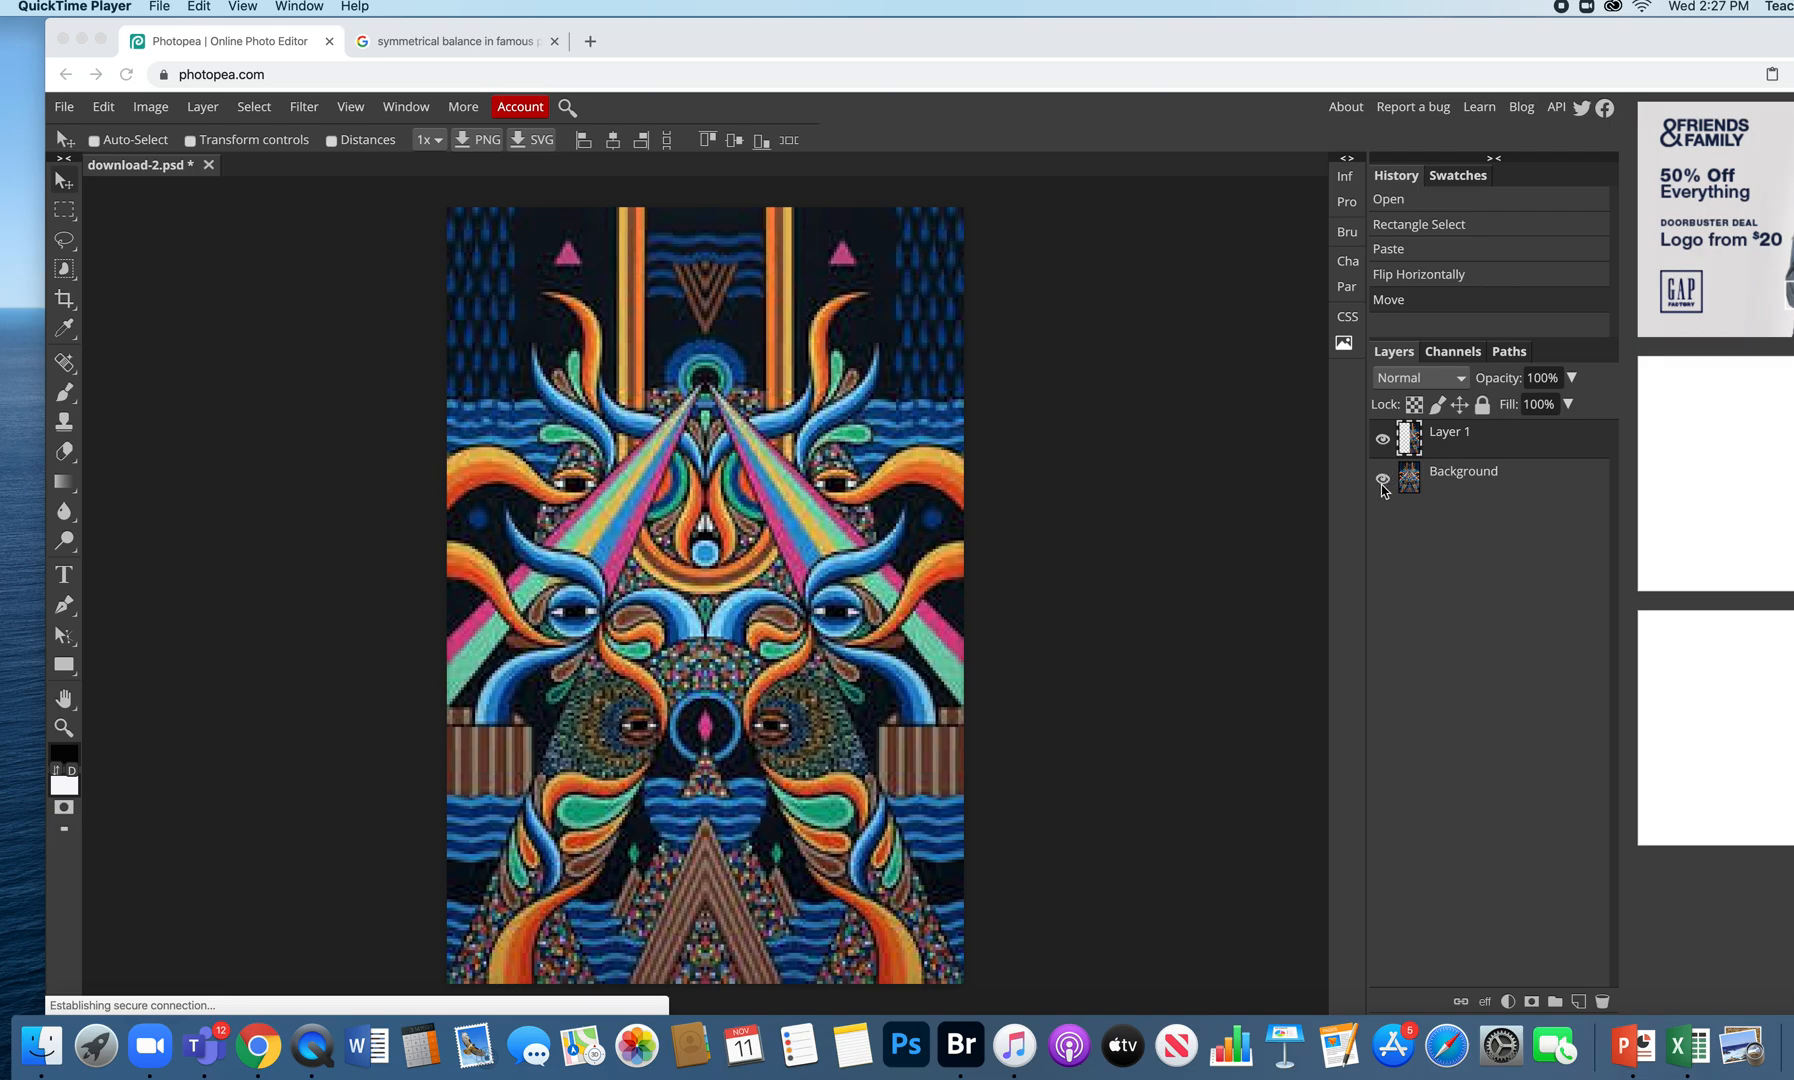
- Toggle the Background layer off and on to check the mirrored copy in download-2.psd
click(1381, 484)
click(1382, 482)
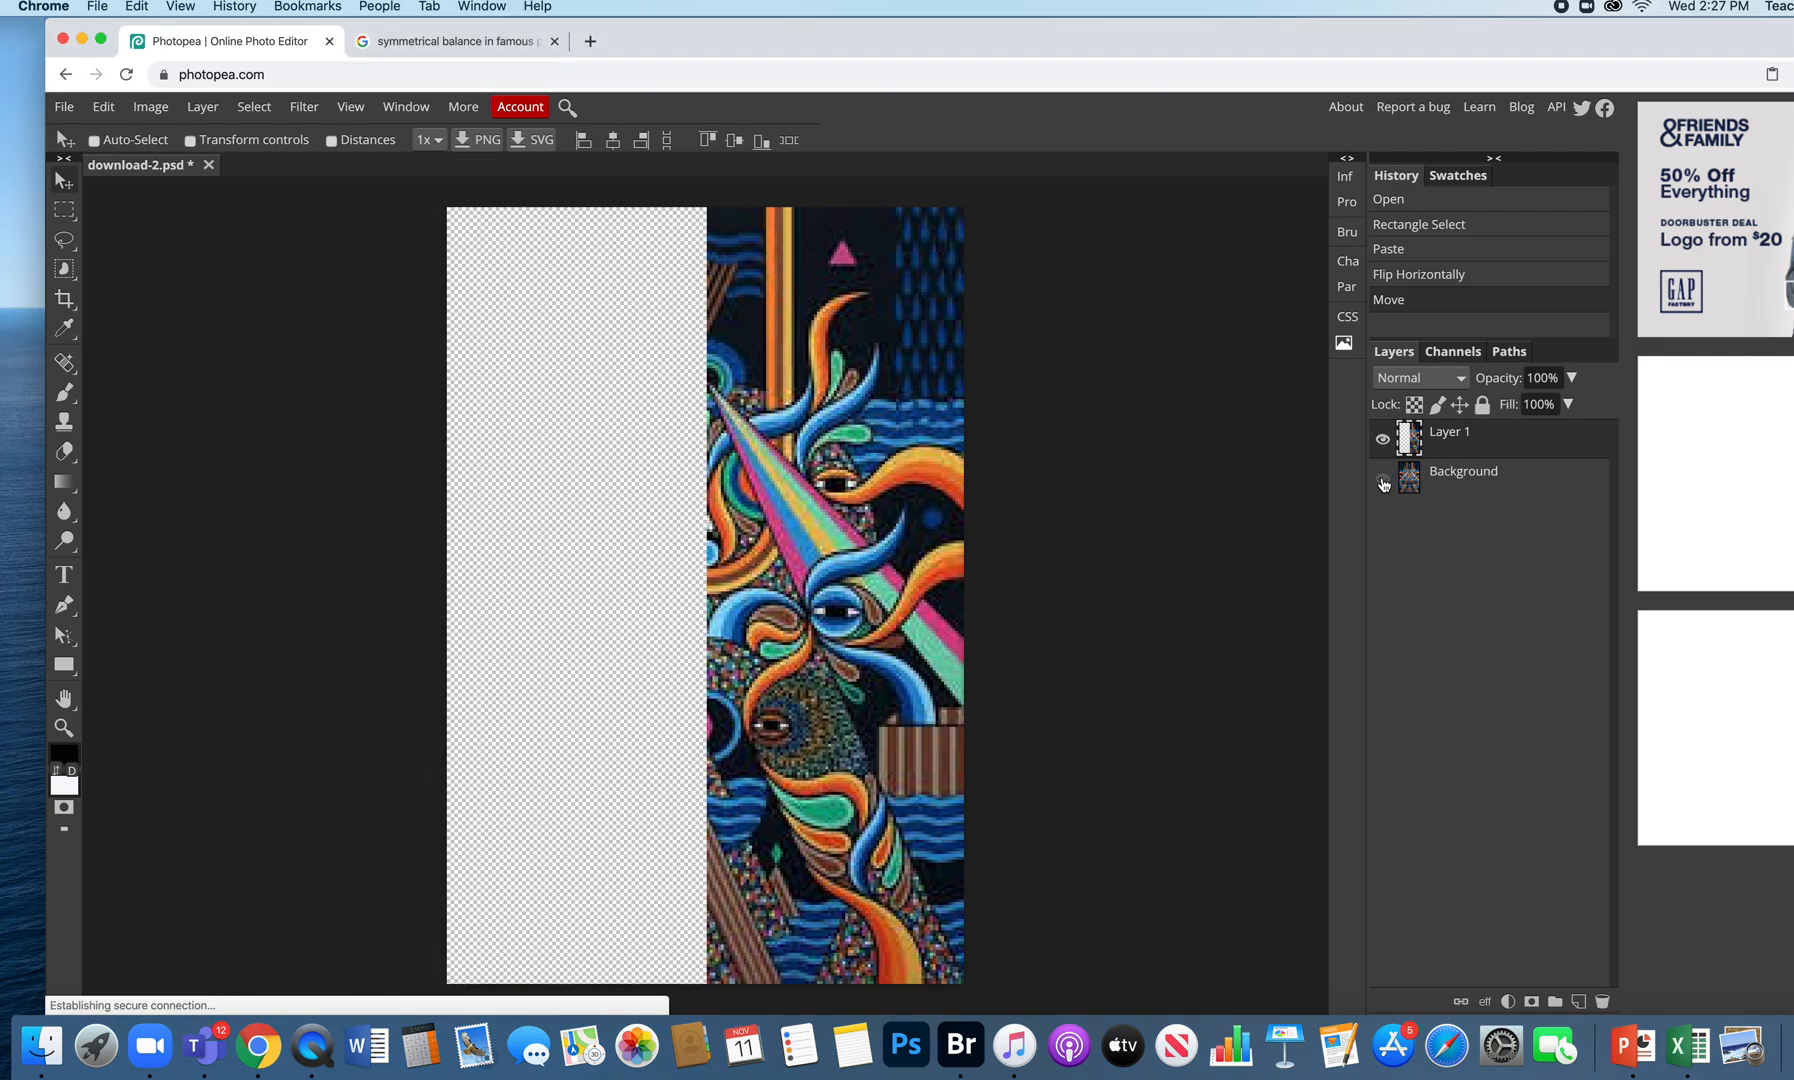
click(1382, 482)
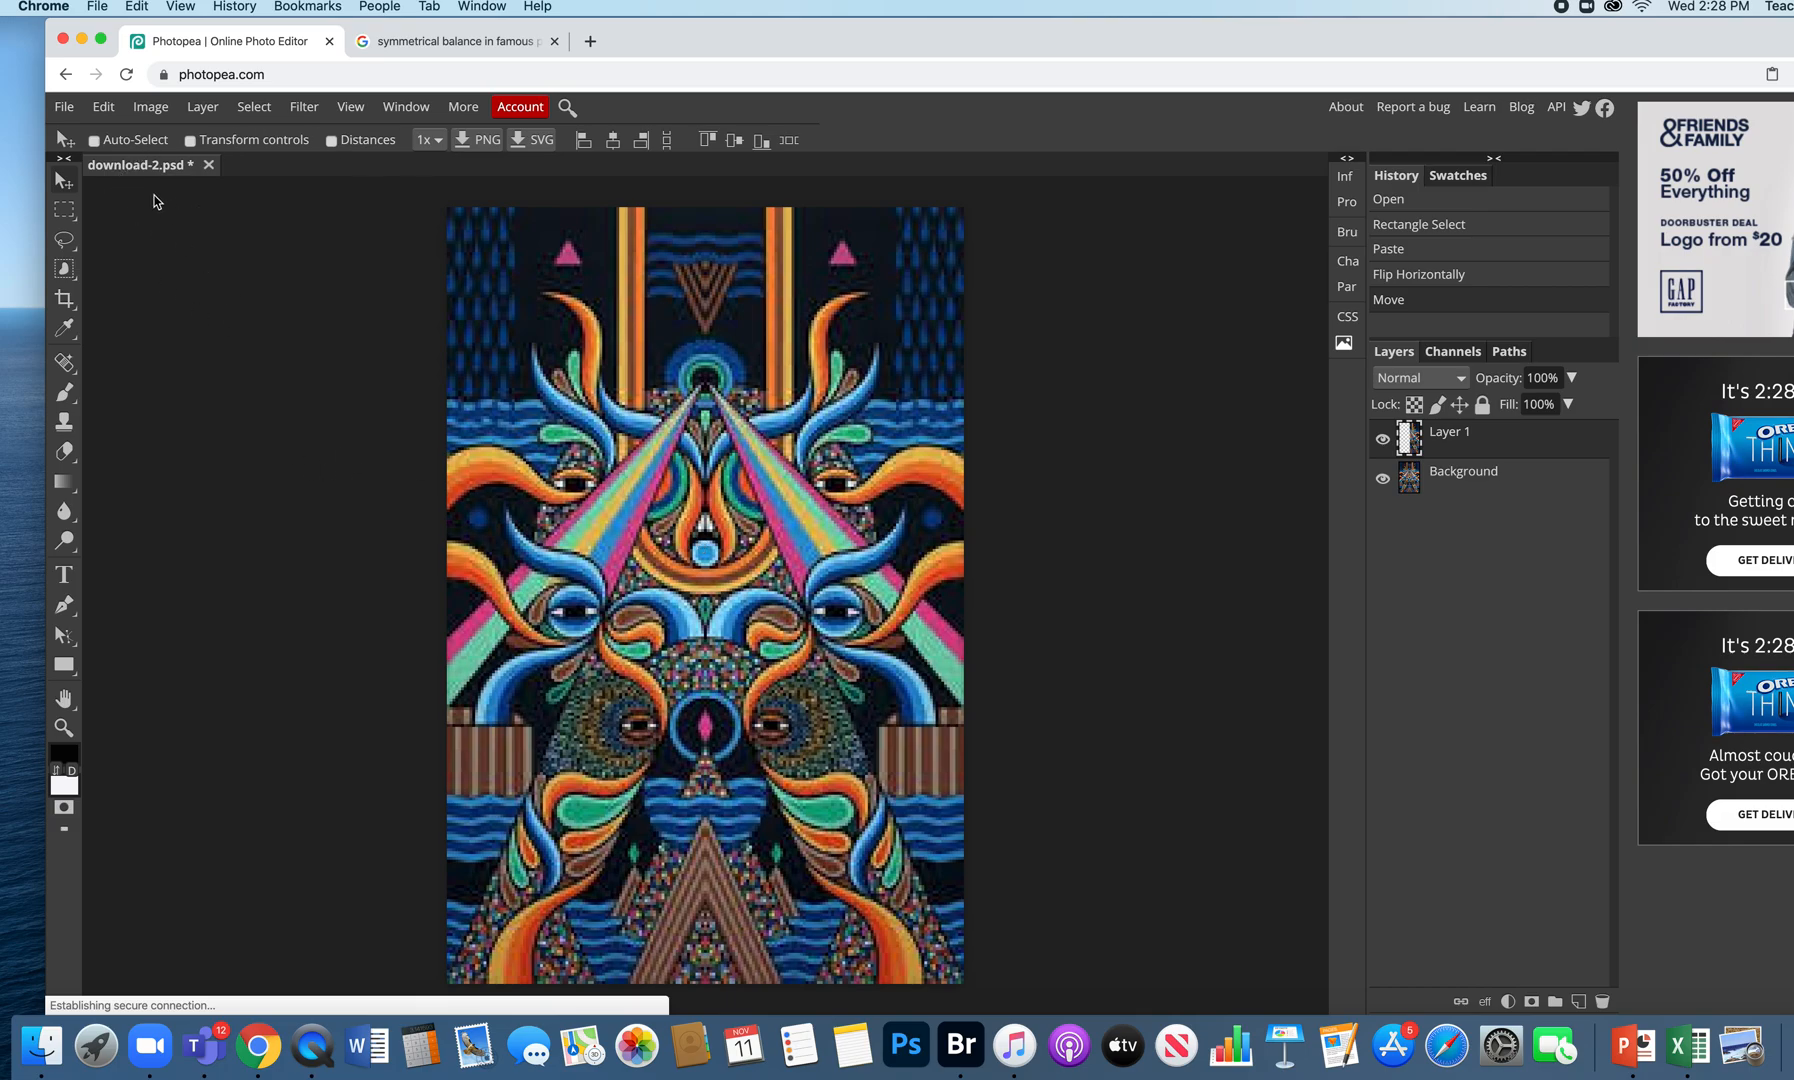
- Start a new document named with the student's name followed by 'Symmetrical Balance'
click(64, 108)
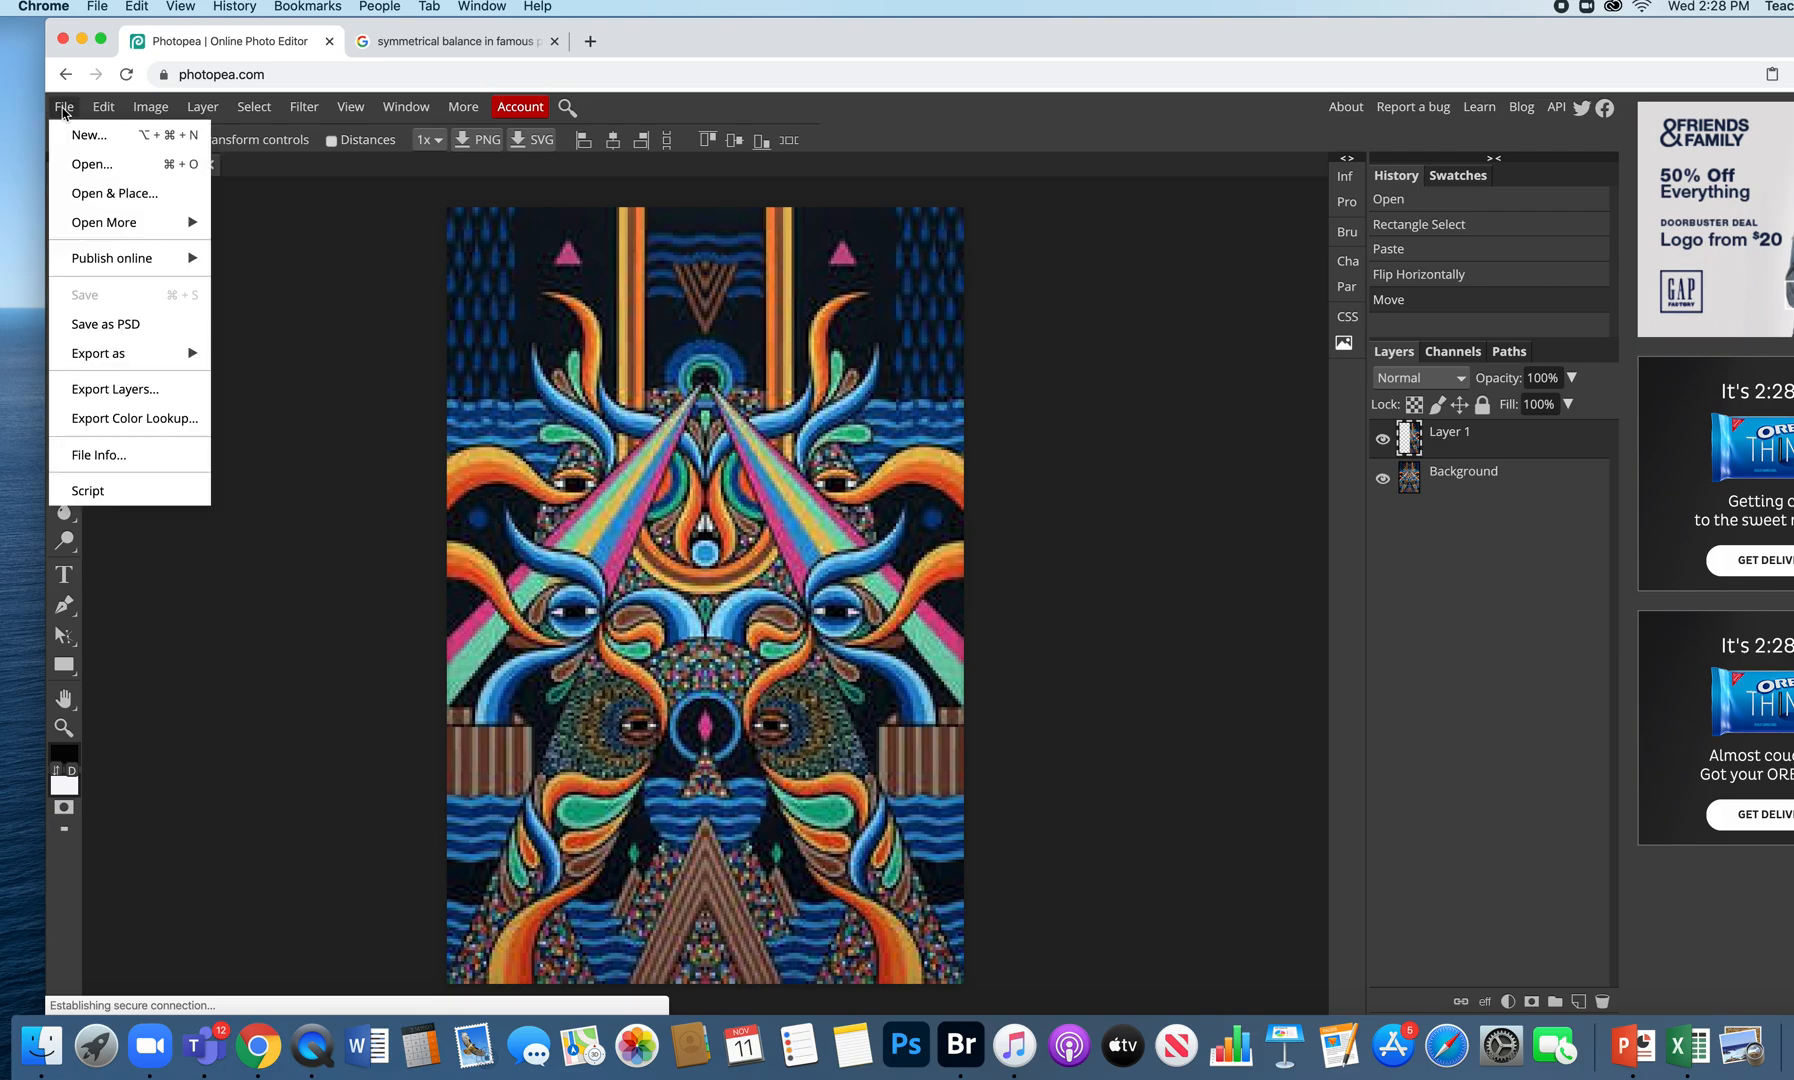
click(88, 134)
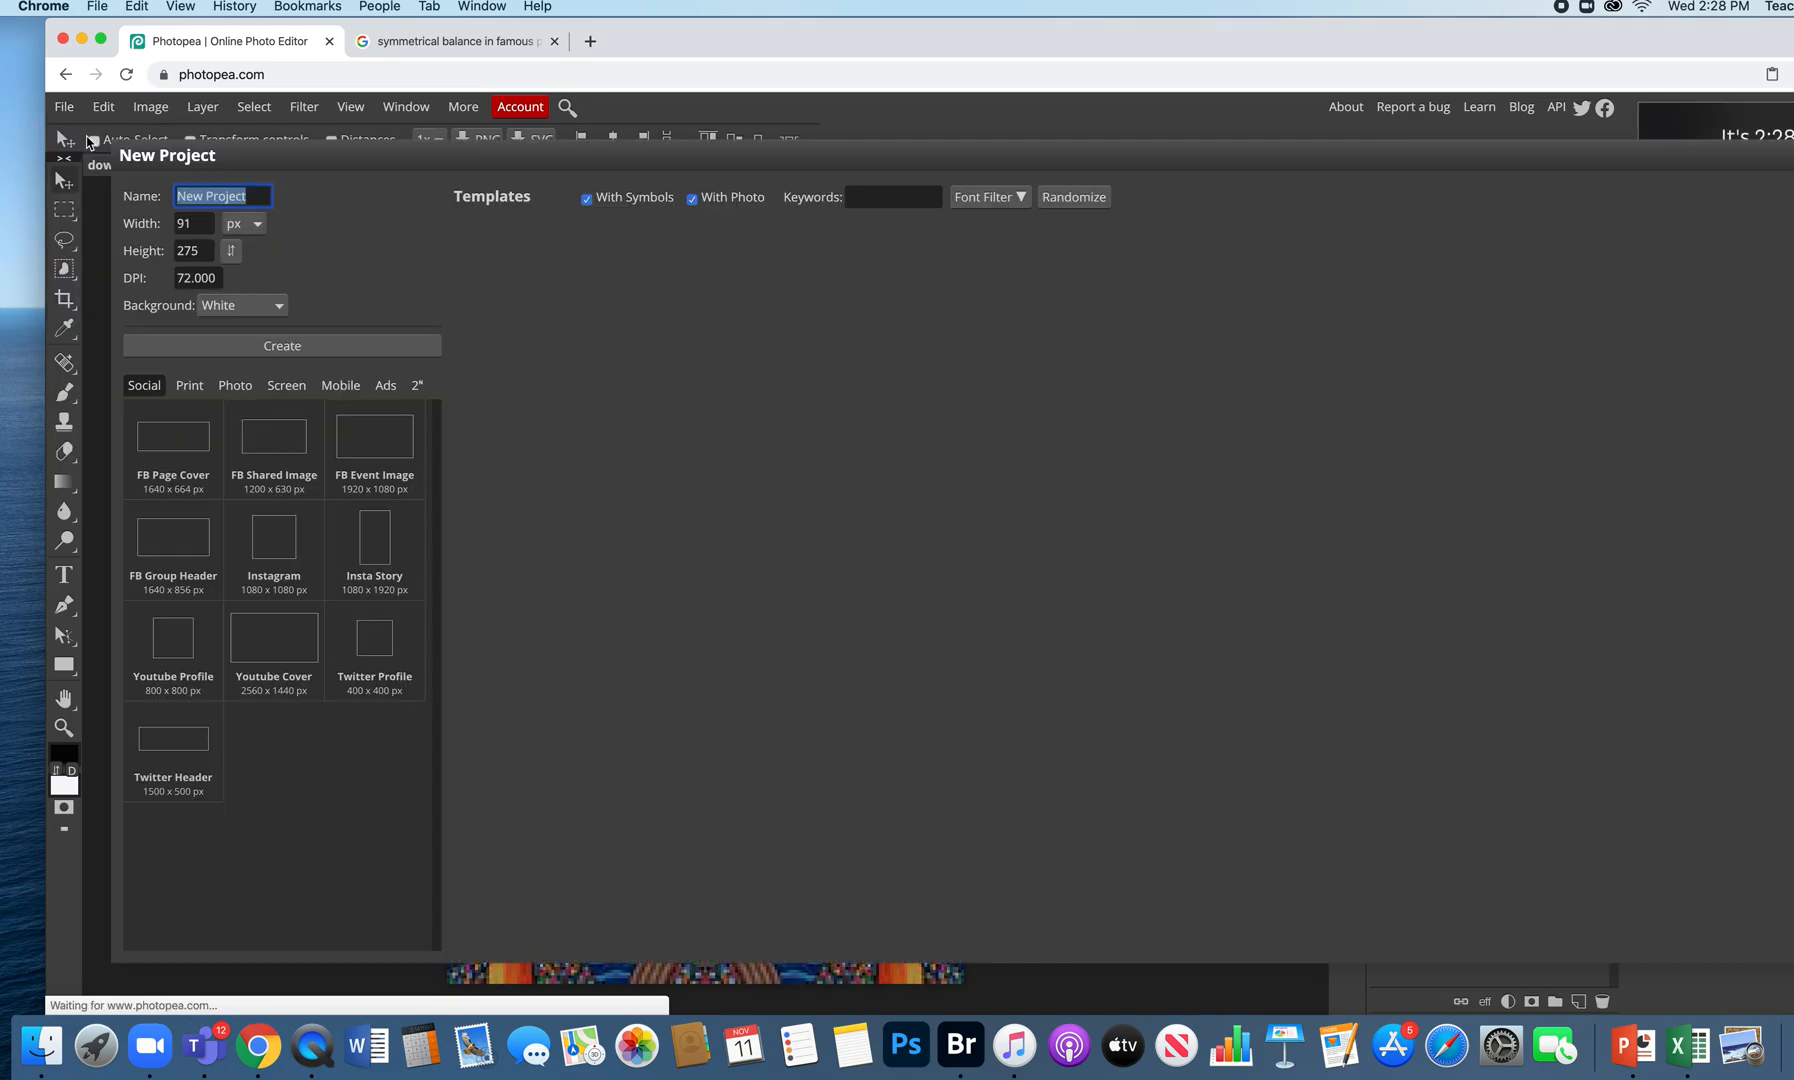
click(258, 225)
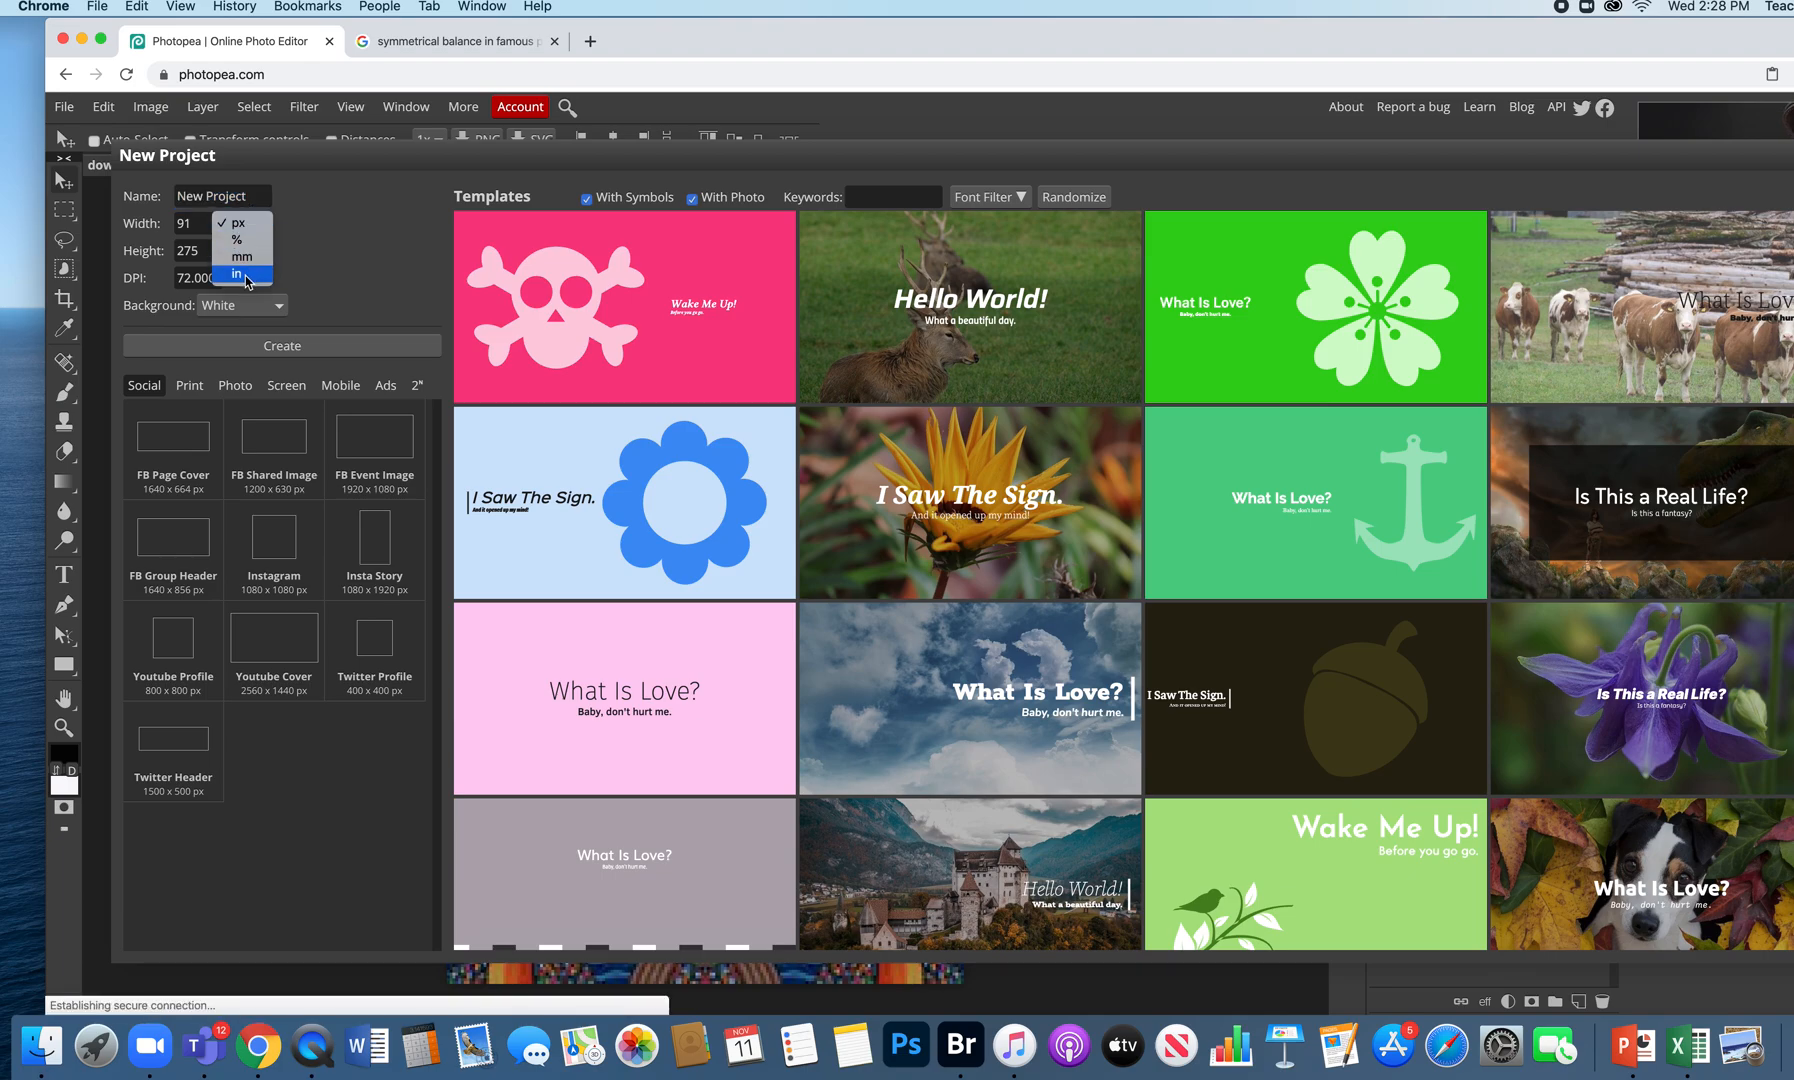
click(301, 199)
drag(255, 197, 128, 197)
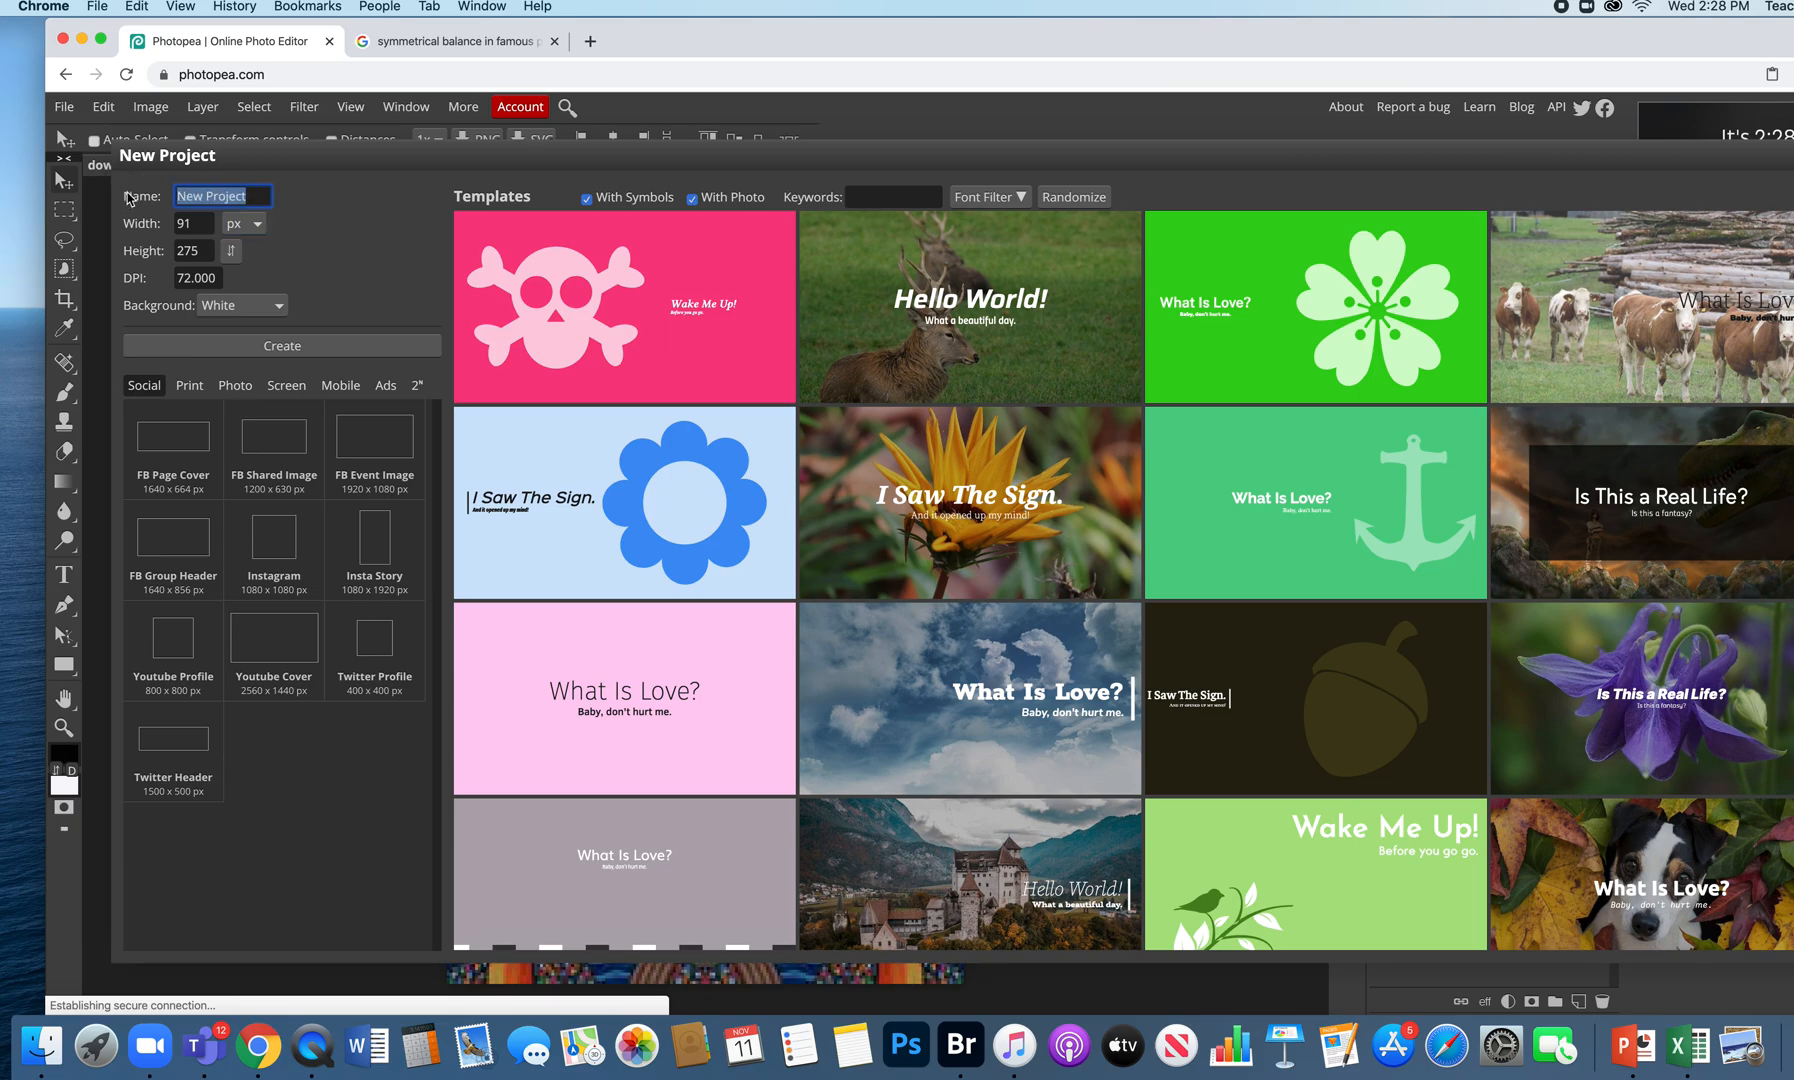
text( Sym)
text(m)
text(etir)
text(=)
key(BackSpace)
key(BackSpace)
key(BackSpace)
text(rical Balance)
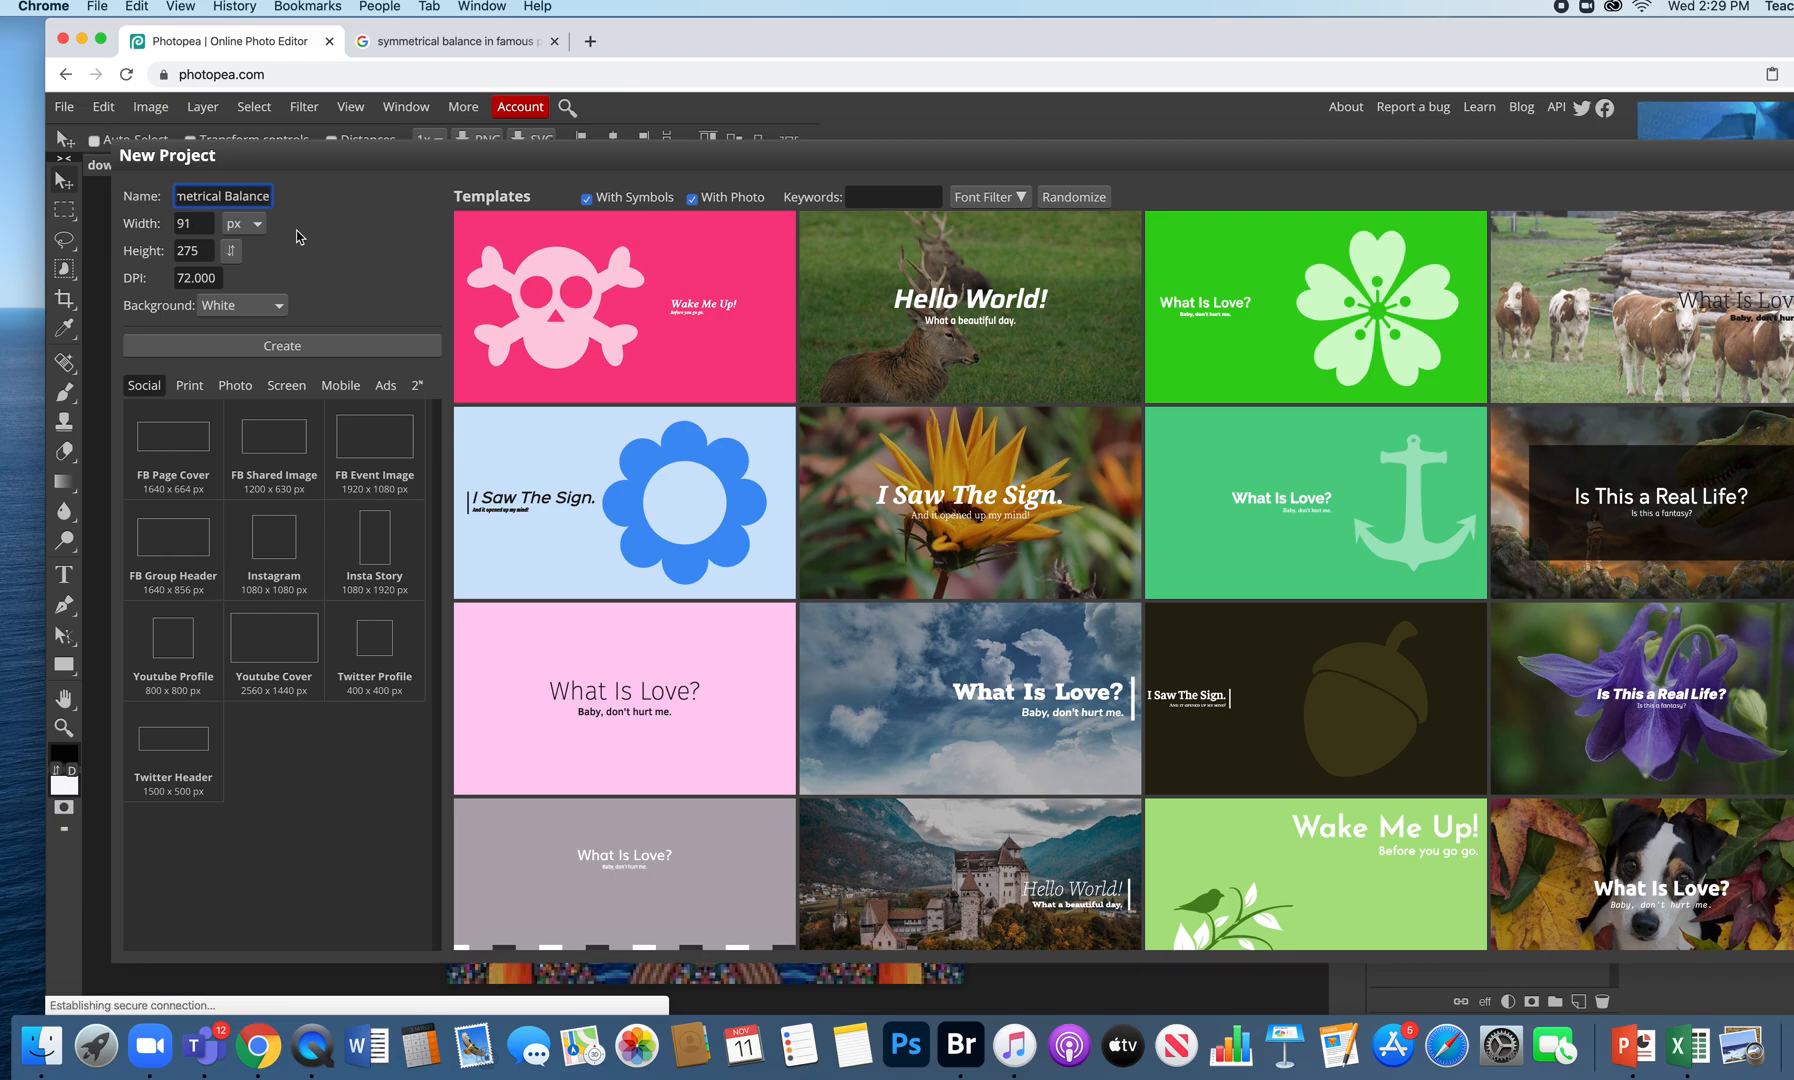
- Set the size to 11 × 14 inches at 300 DPI and create the document
click(245, 223)
click(255, 279)
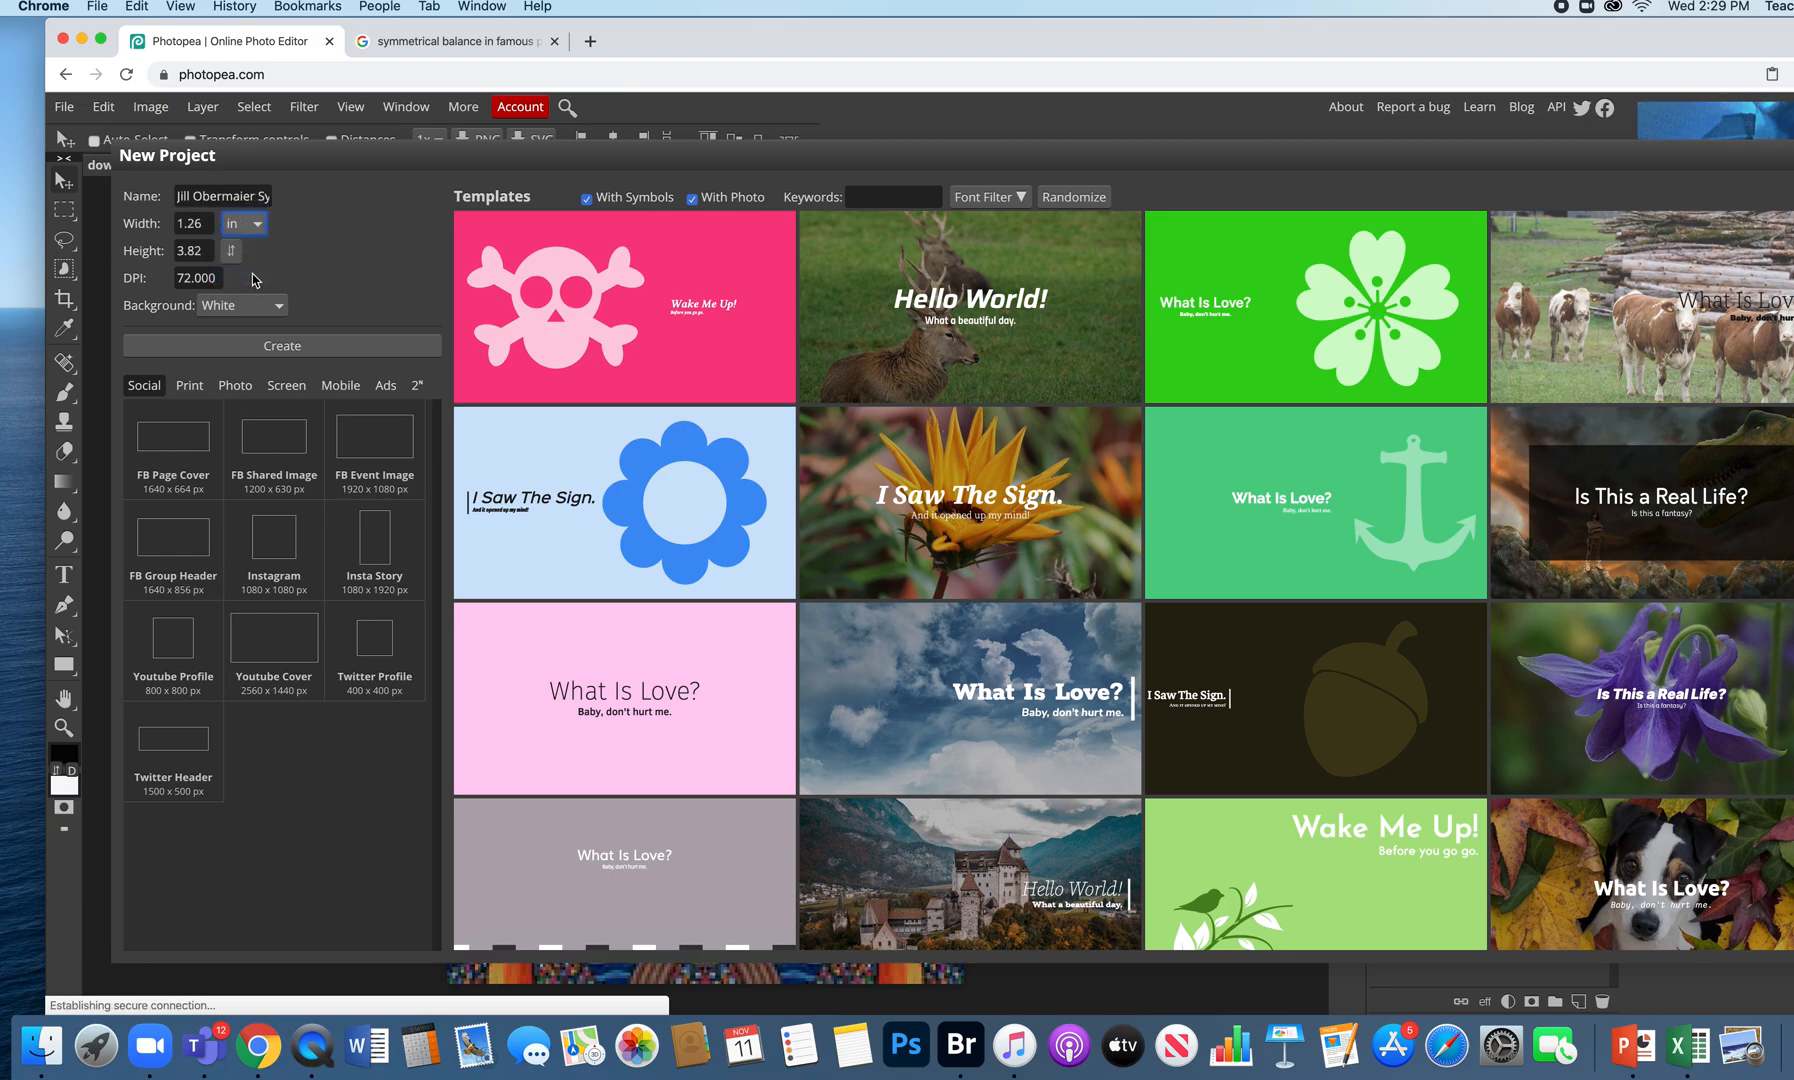
double_click(211, 224)
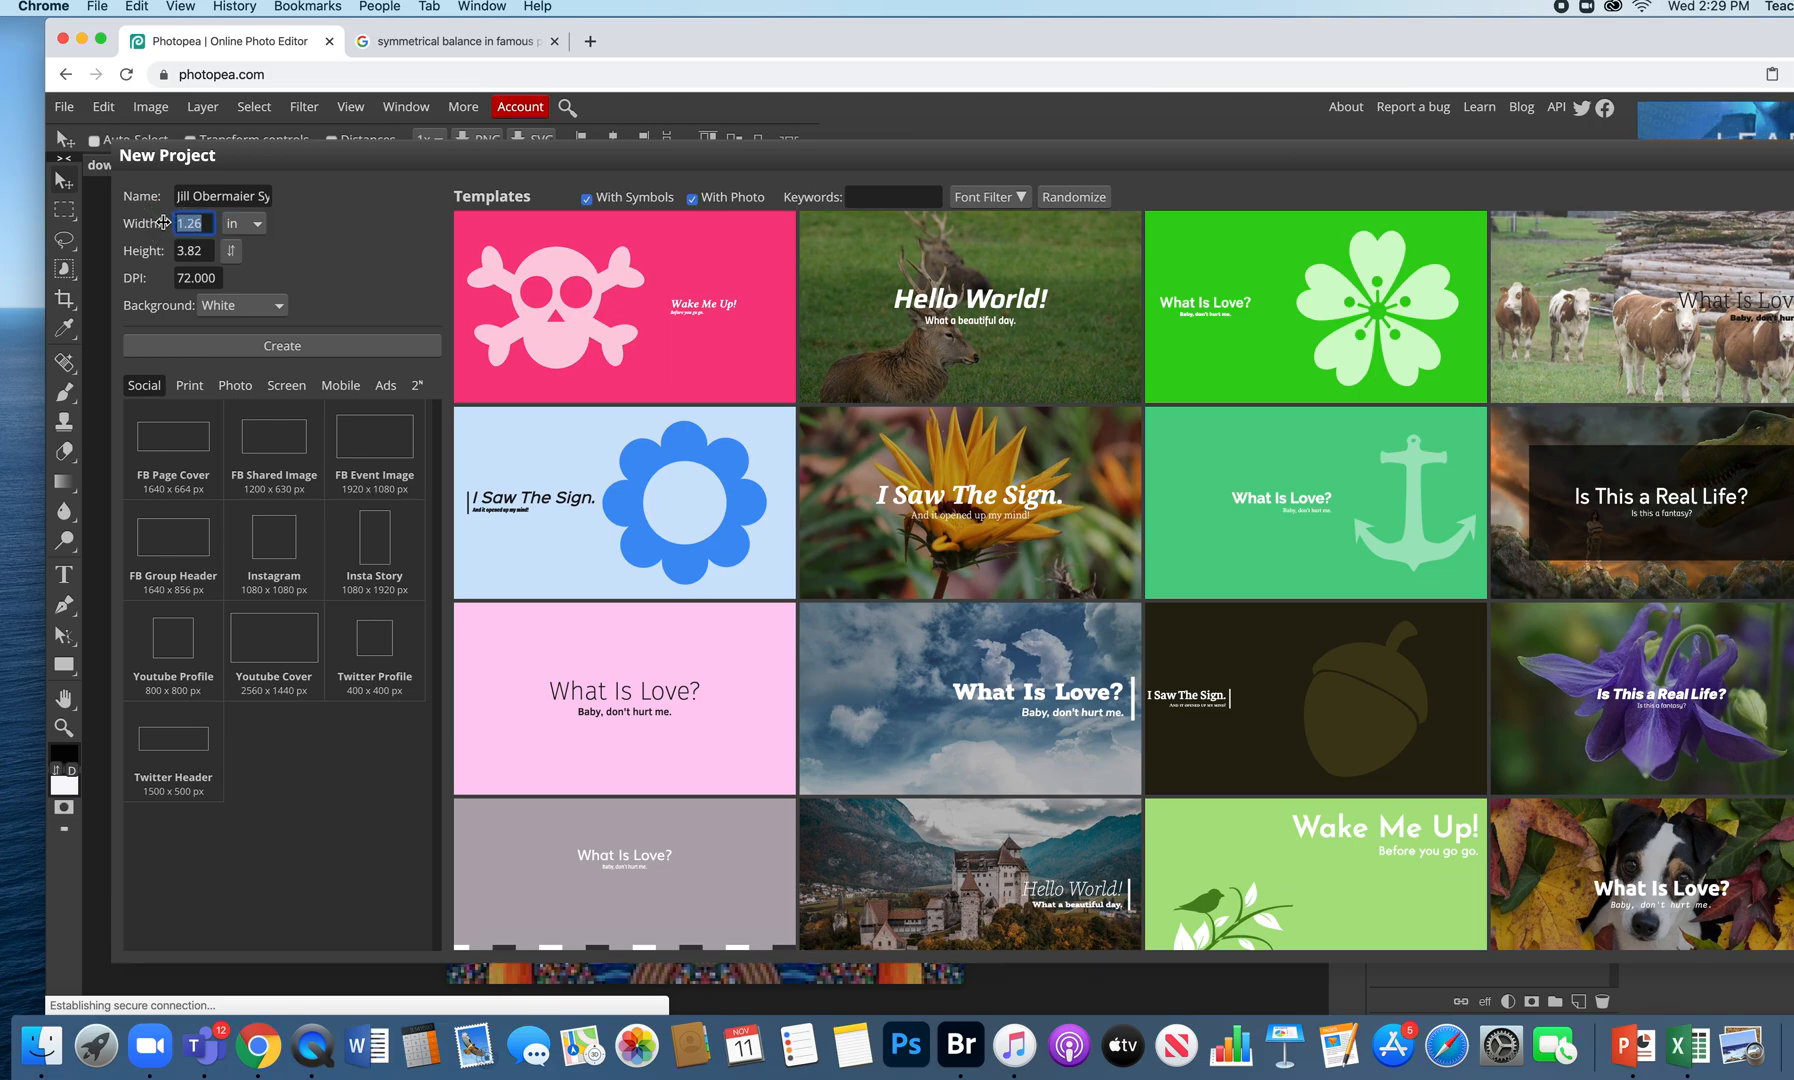
text(11)
key(Tab)
text(14)
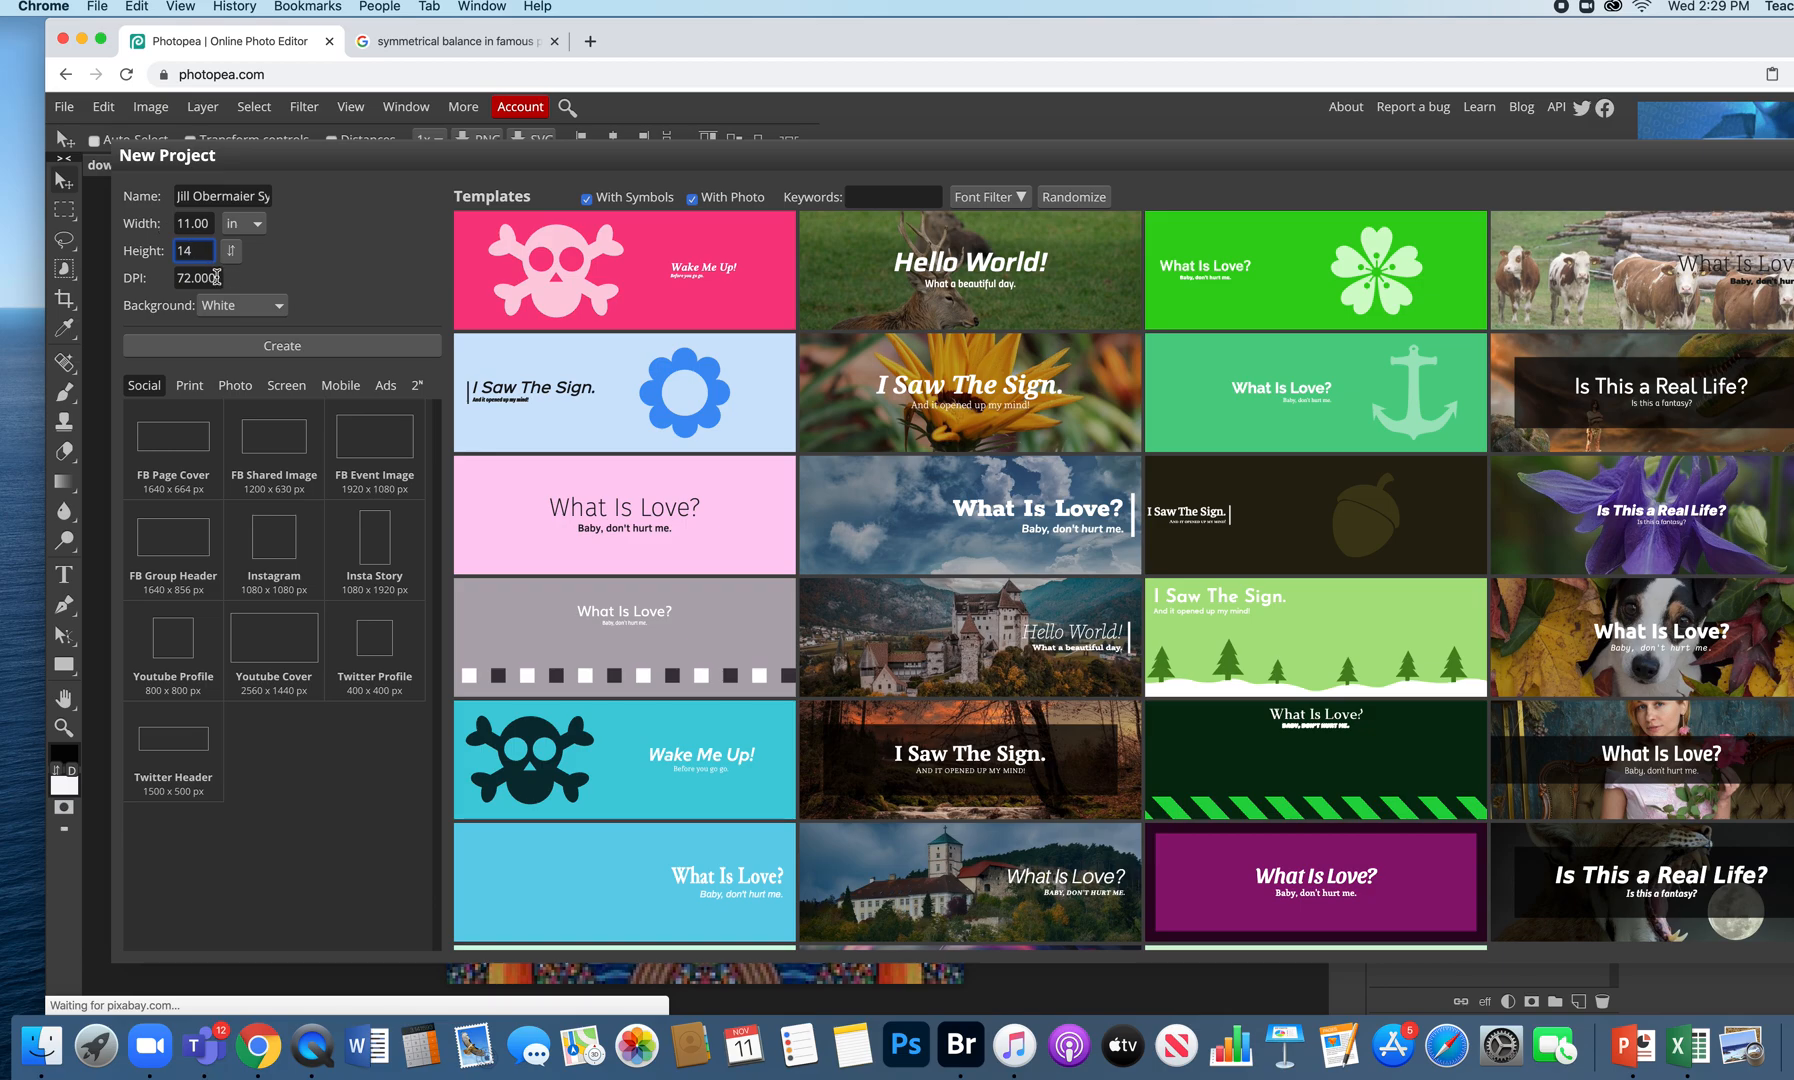
key(Tab)
text(300)
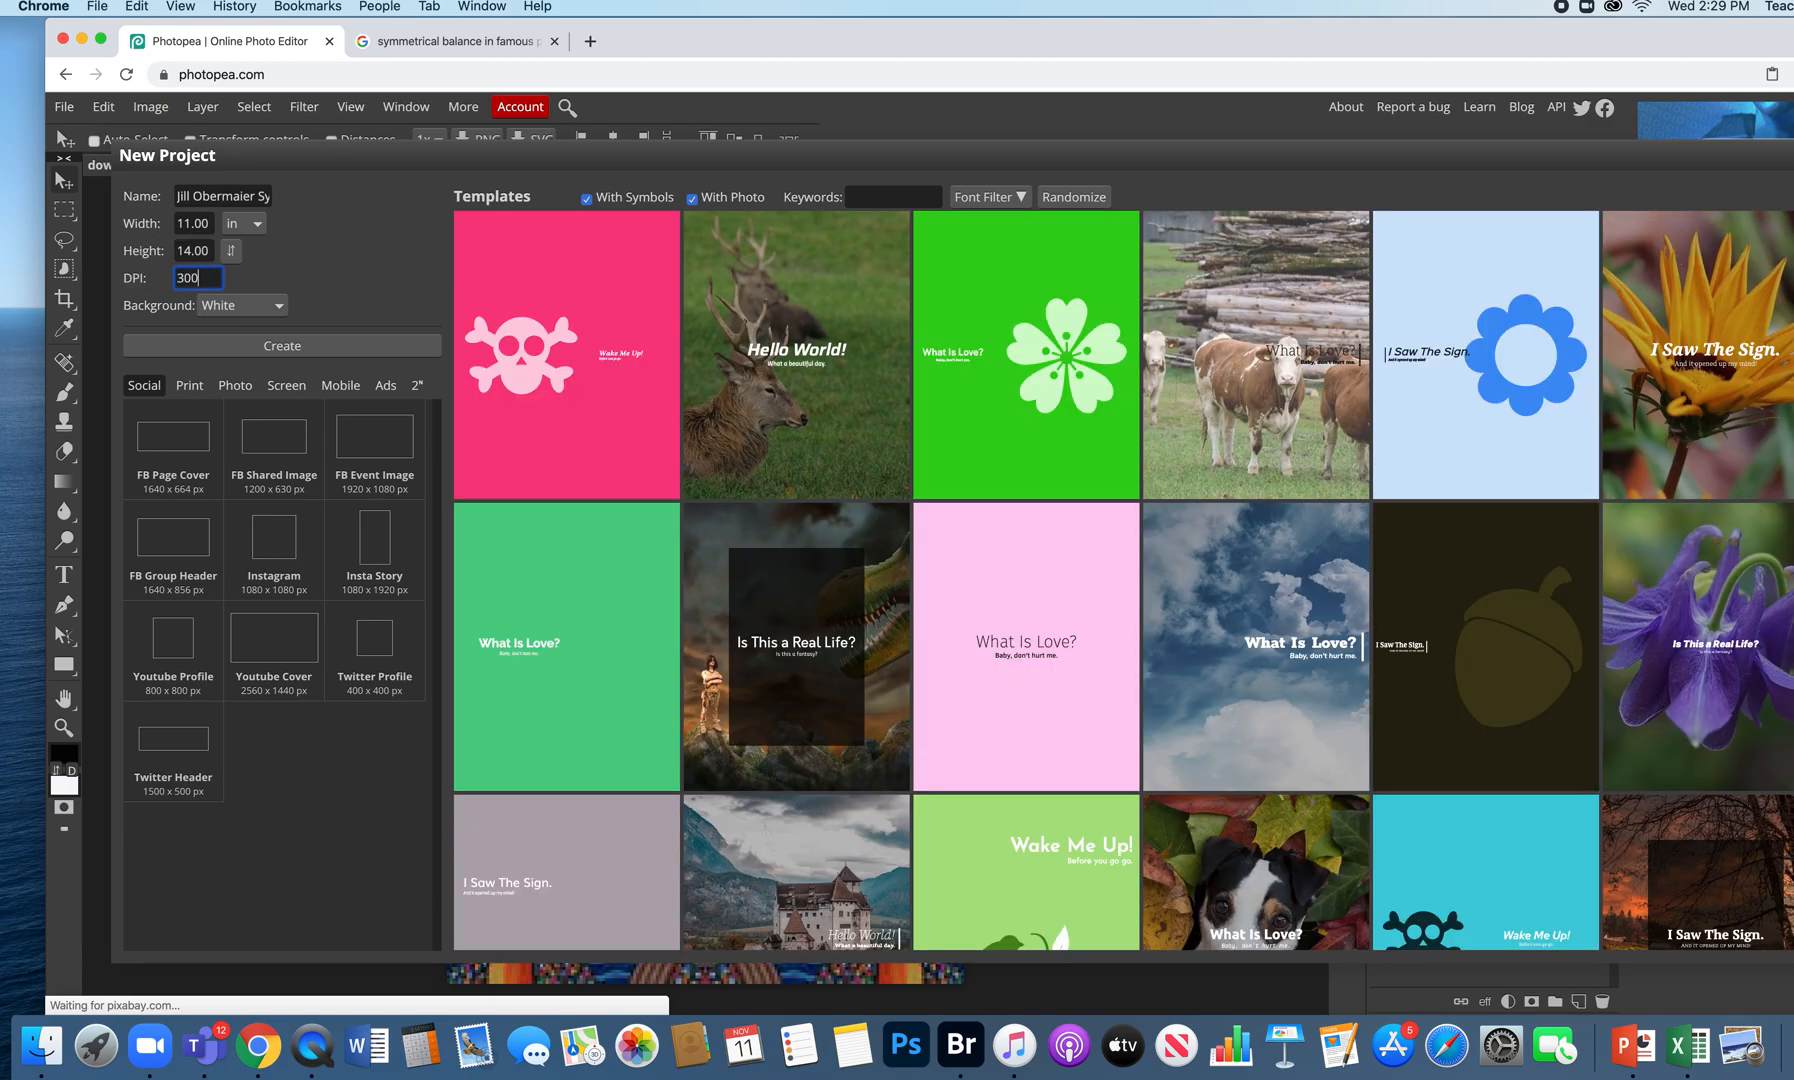
click(298, 351)
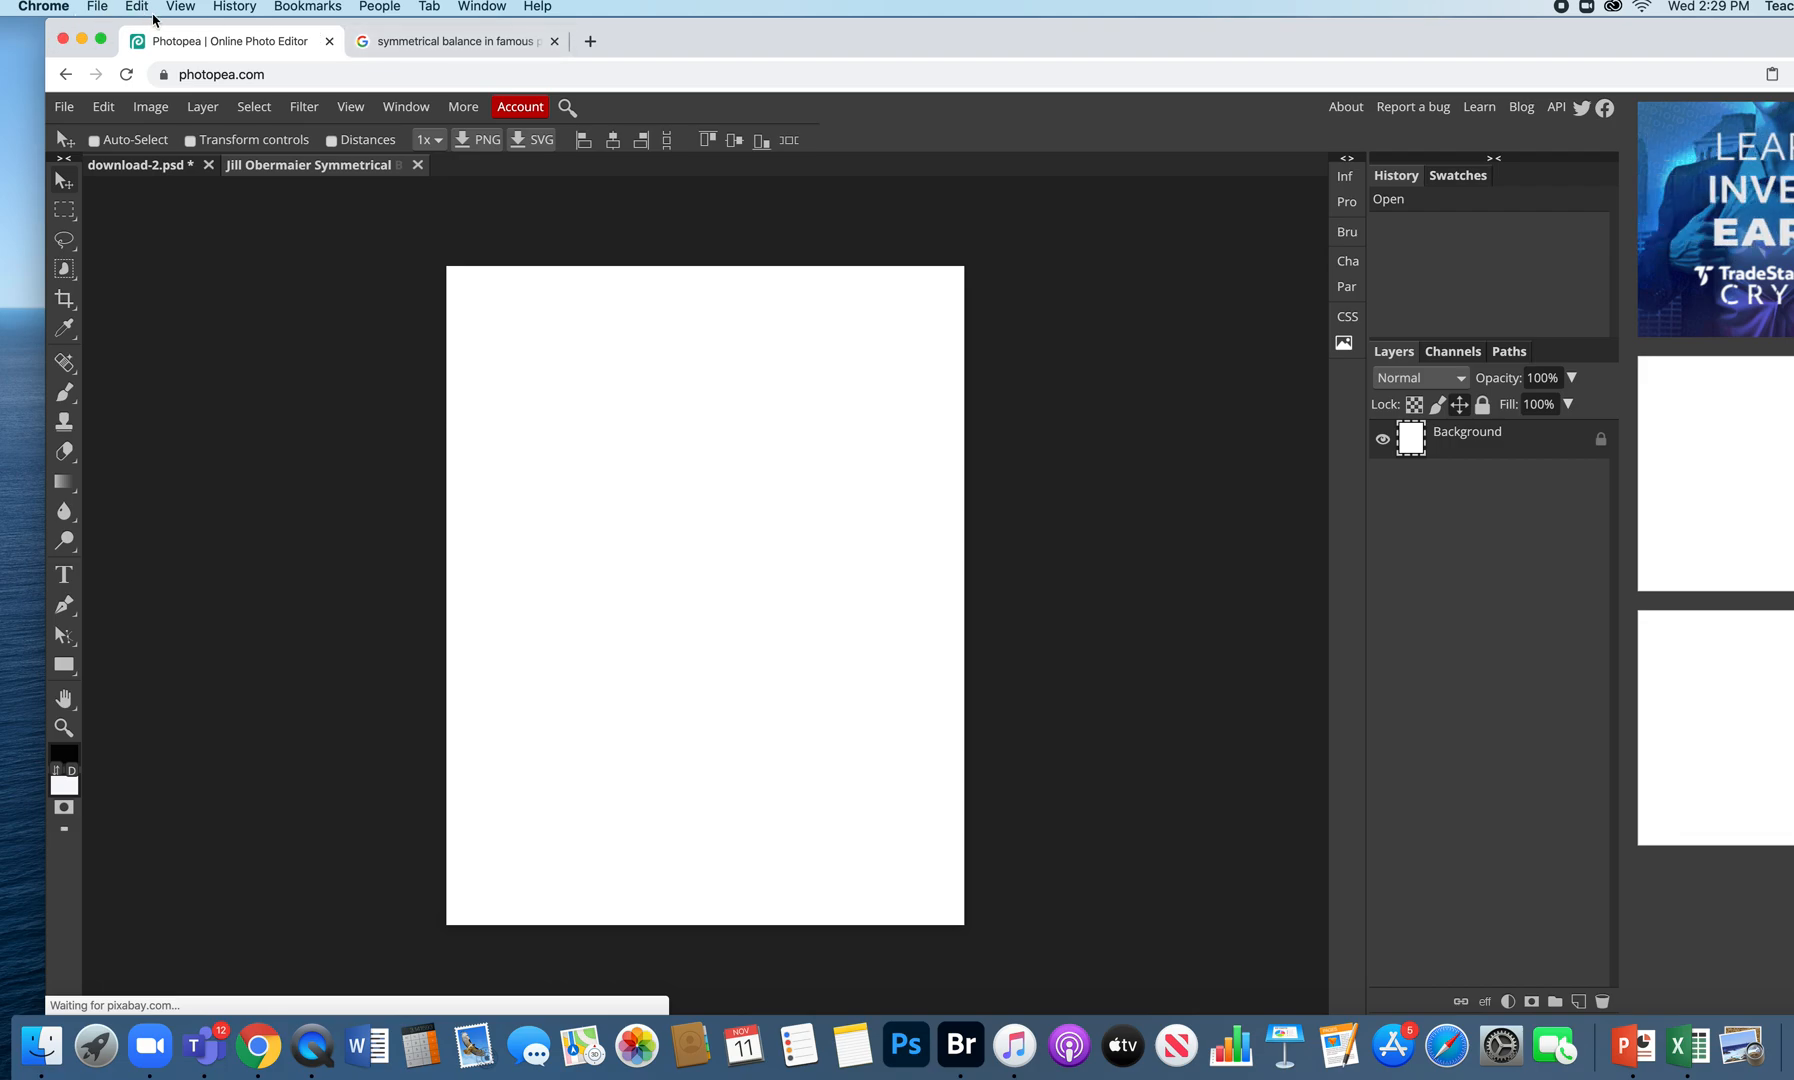
- Open the leaping-ballet-dancer JPG from the Desktop as a new document
click(98, 8)
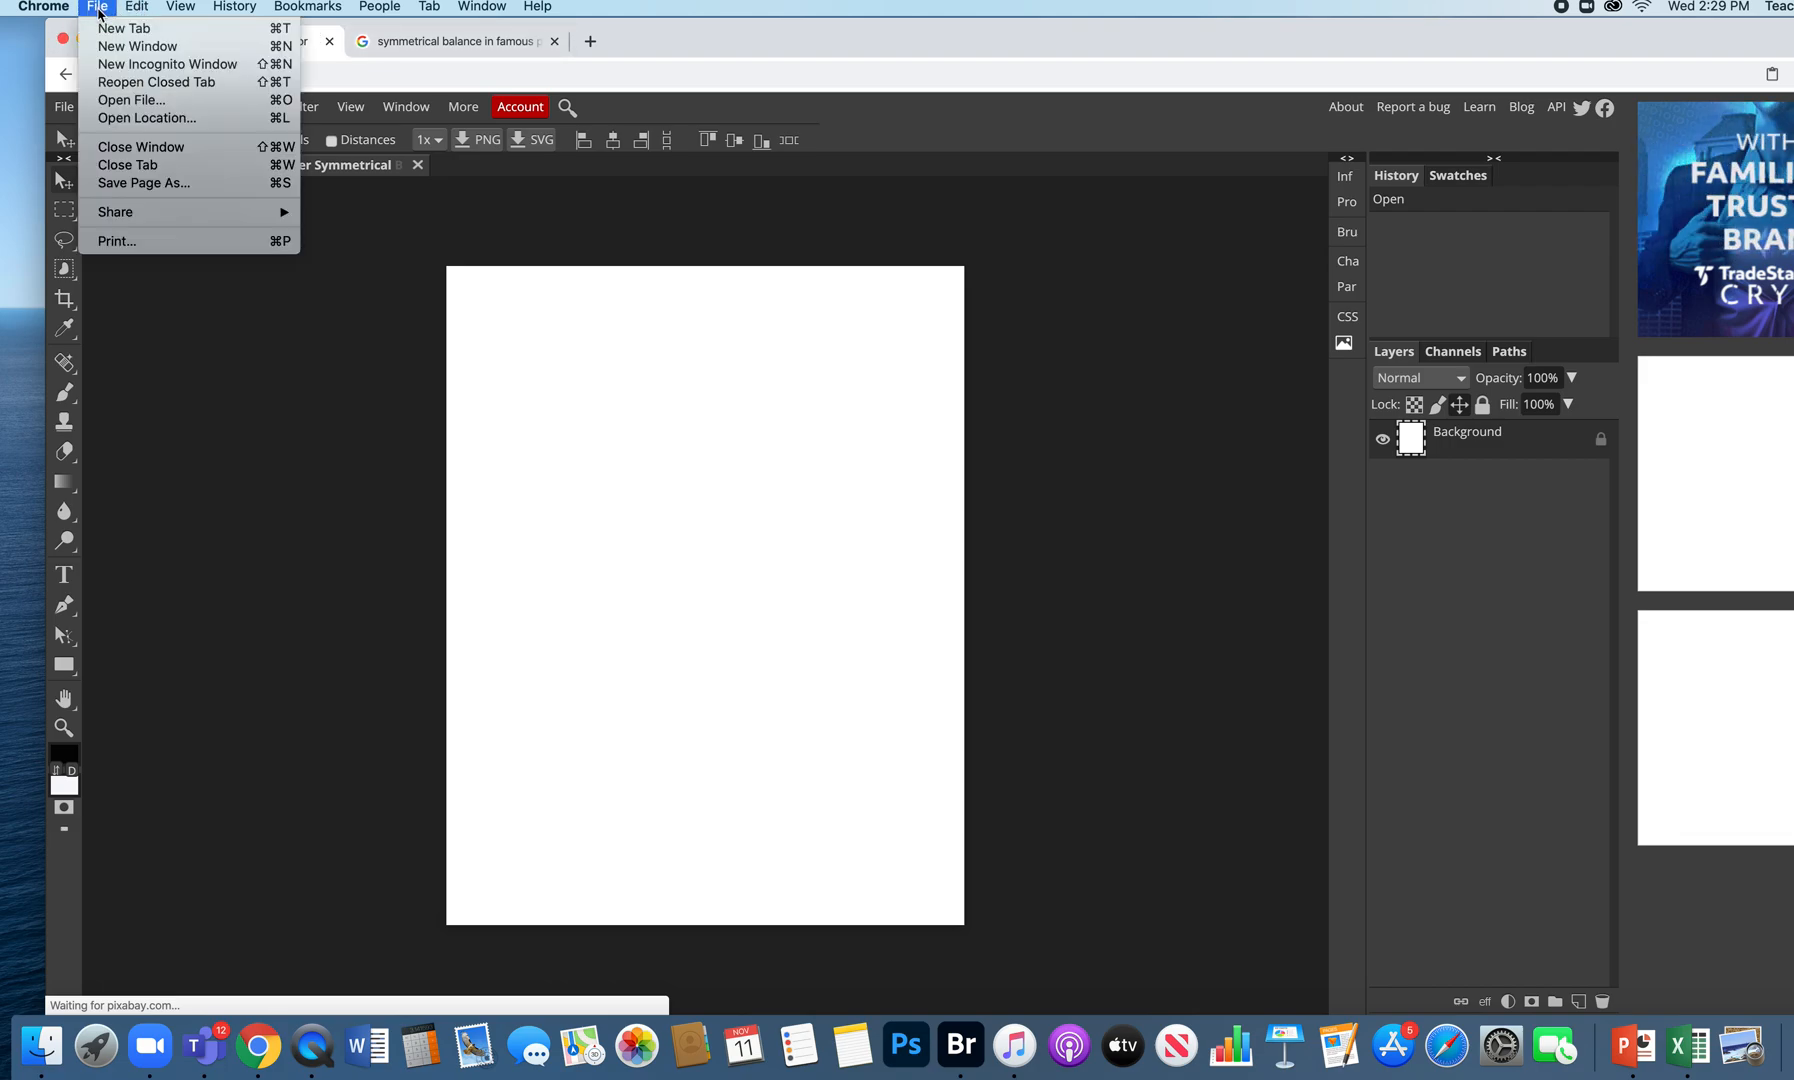
click(208, 426)
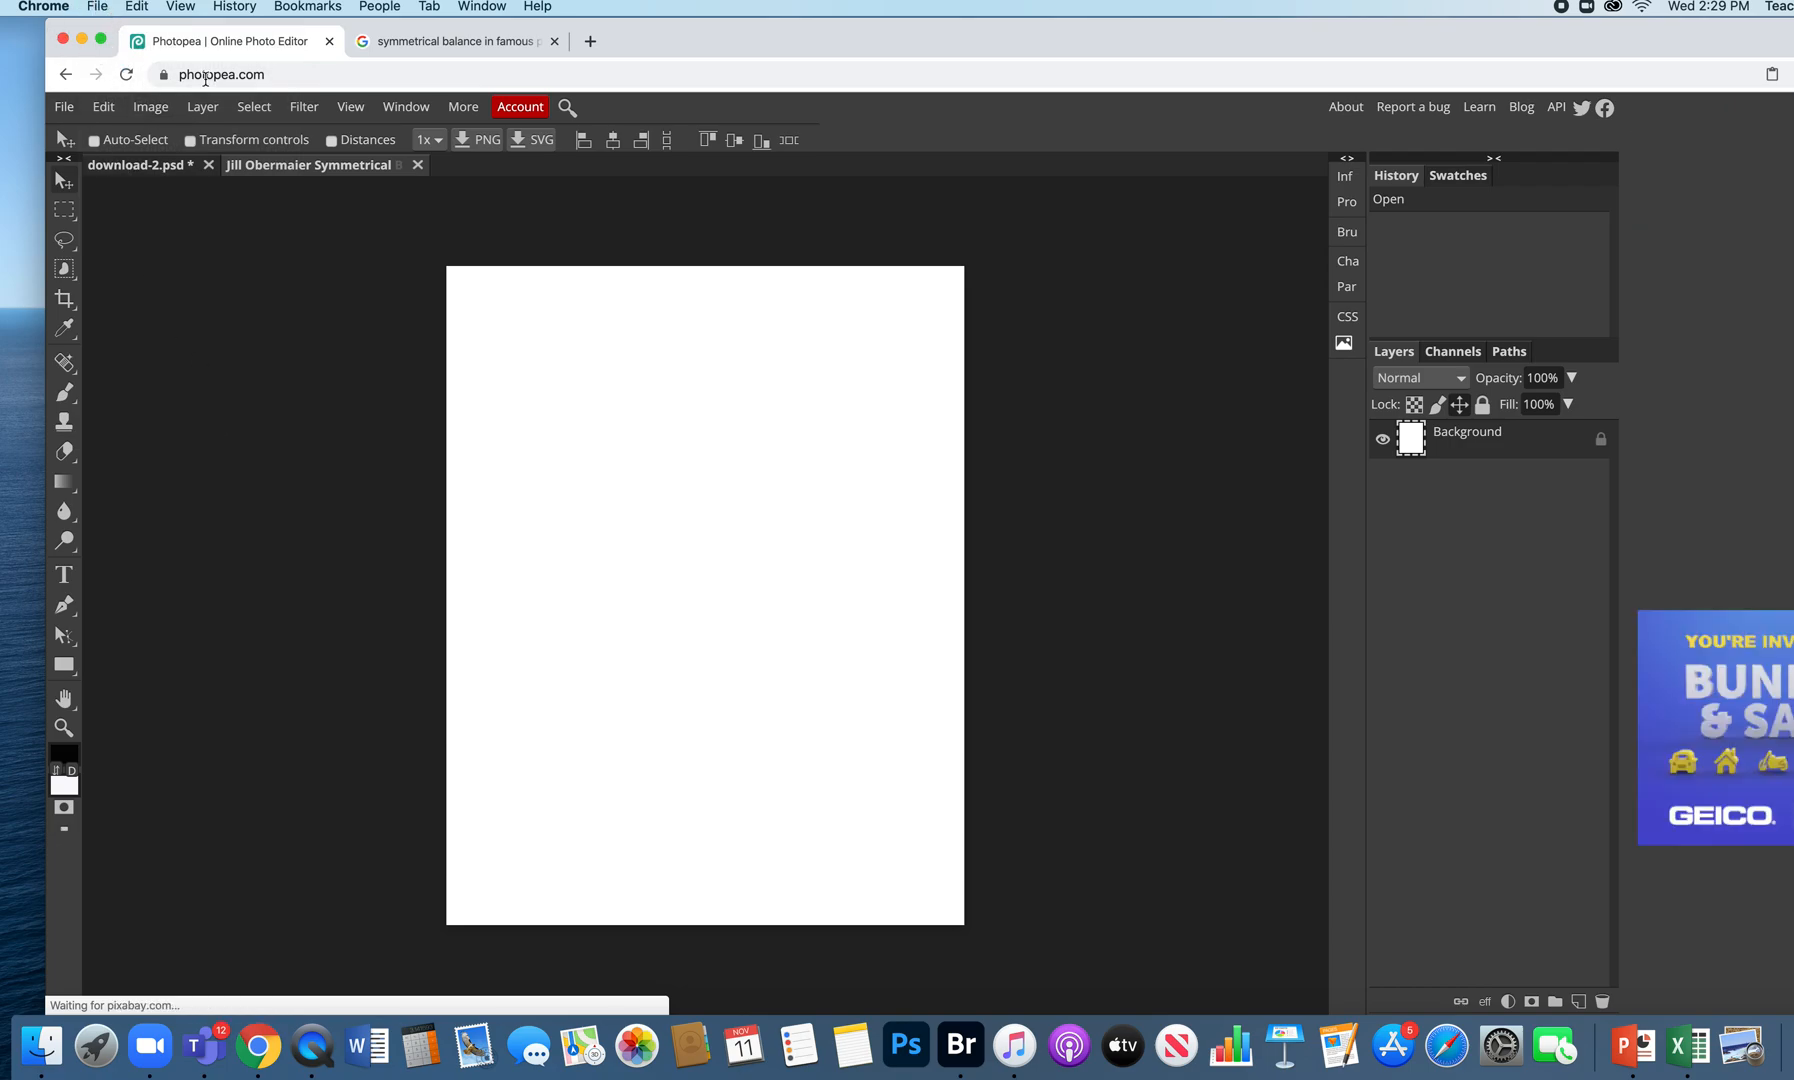
click(60, 107)
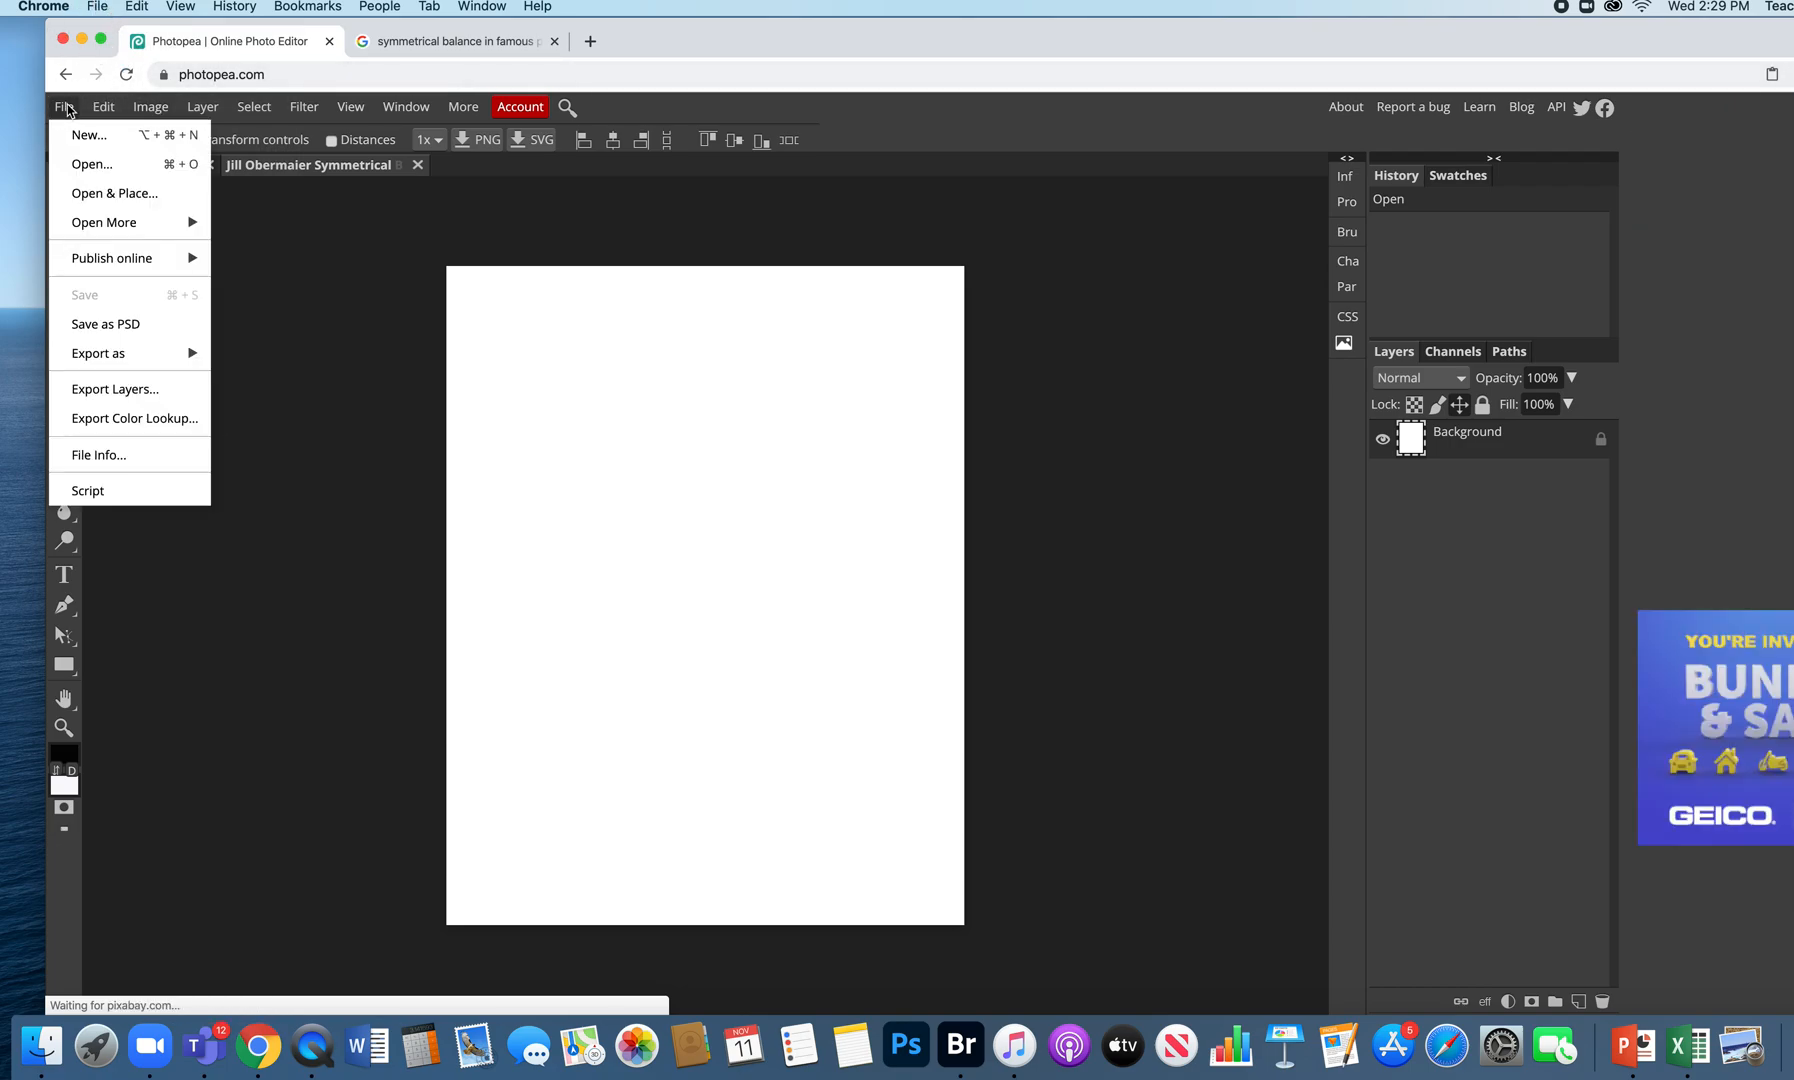
click(112, 166)
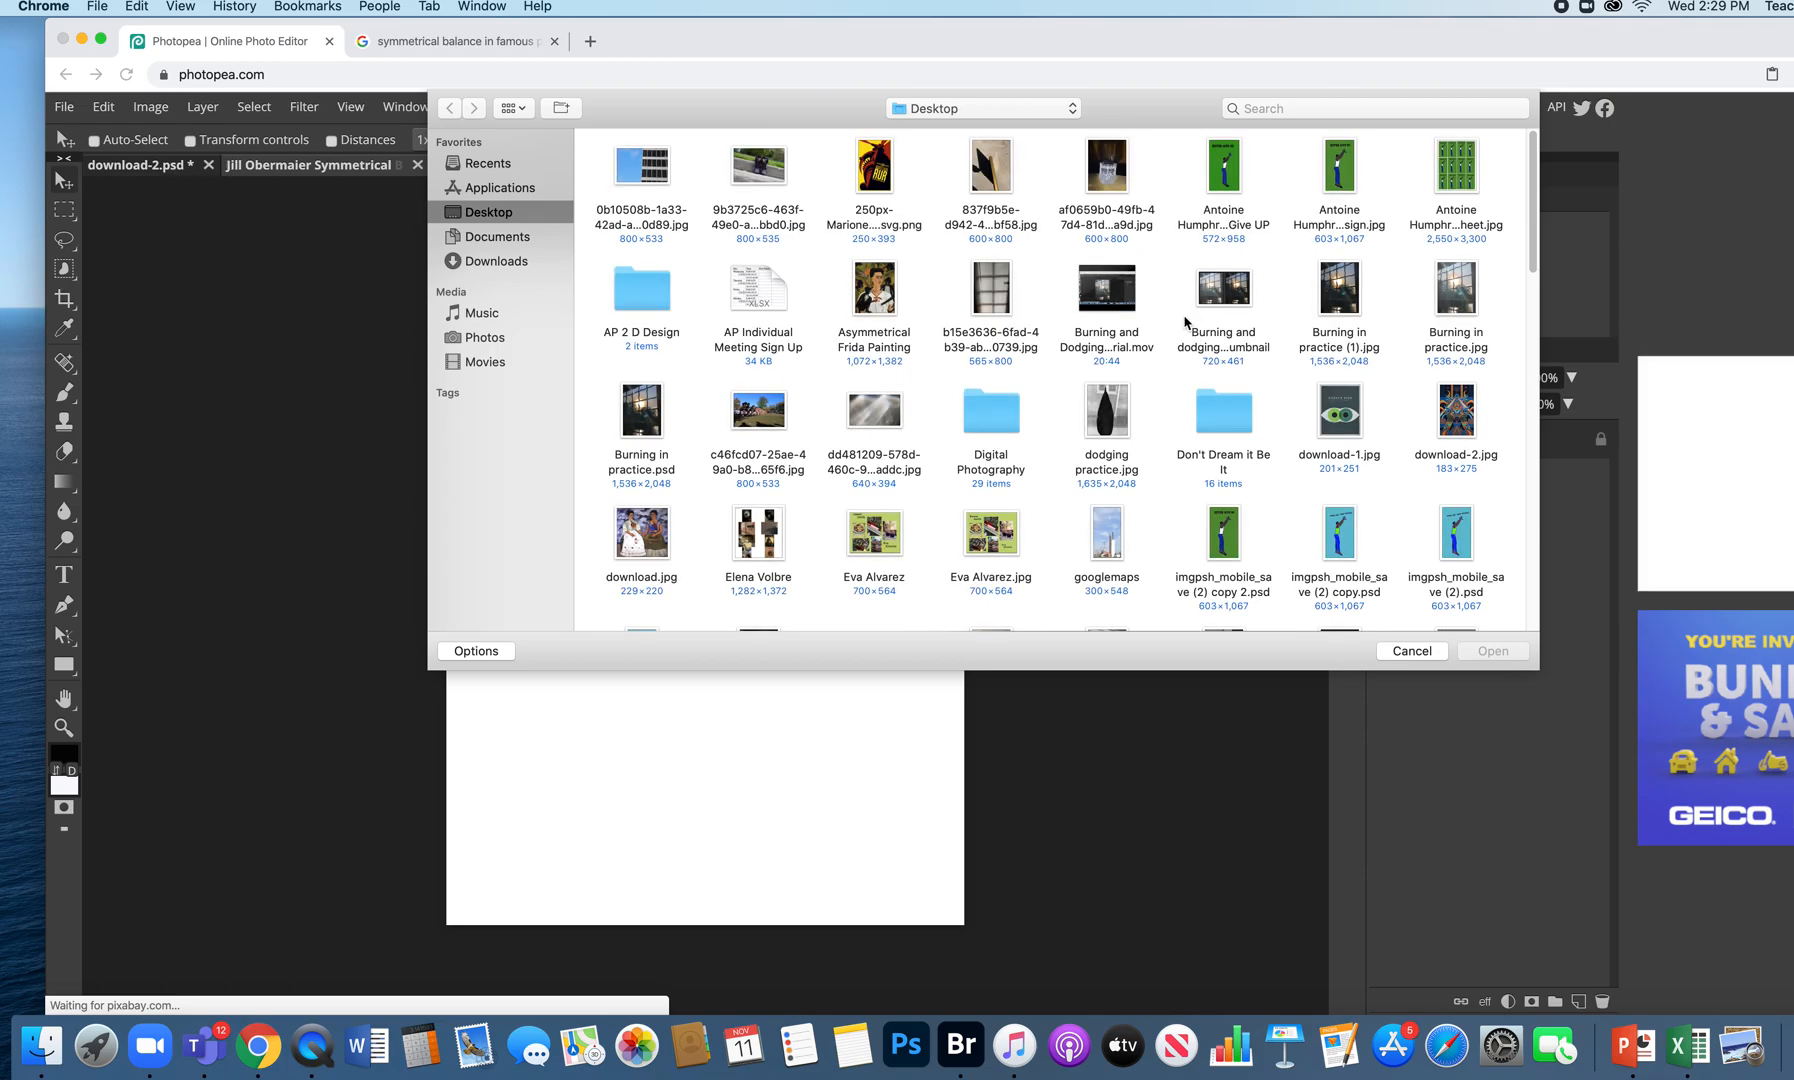
scroll(1185, 322, down, 10)
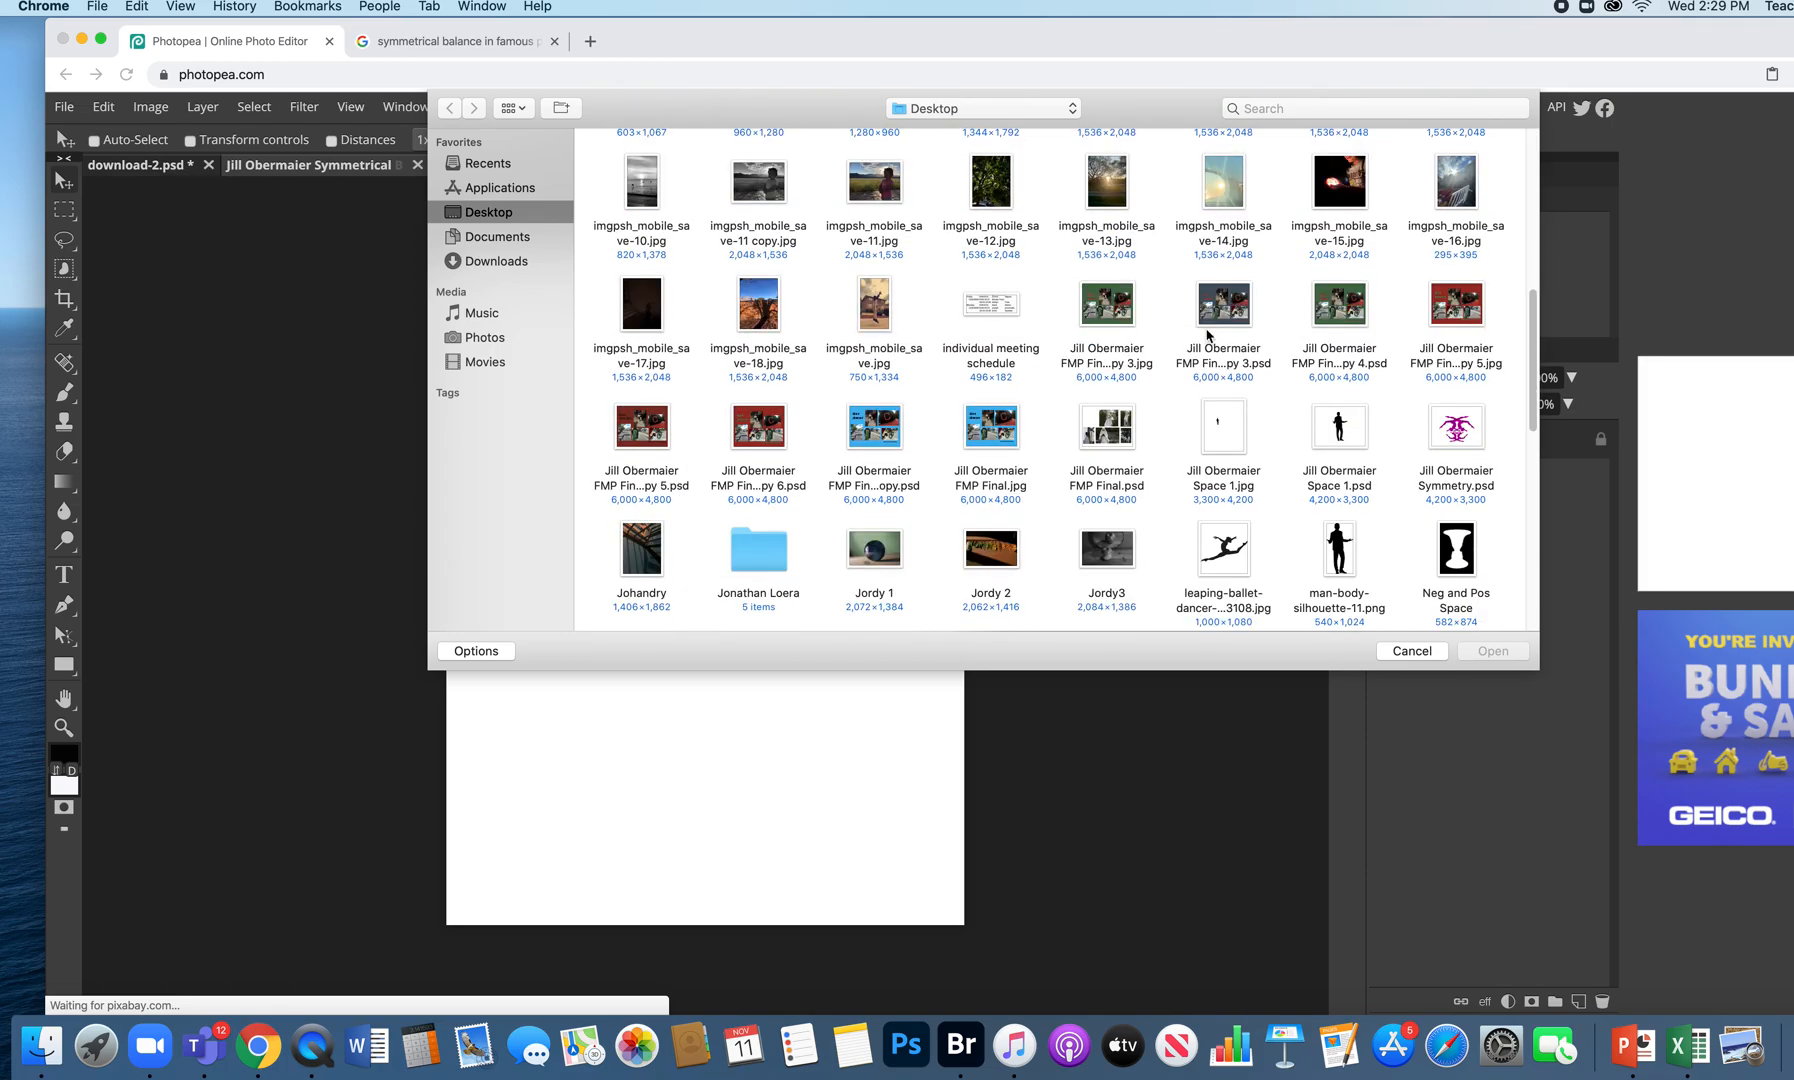
scroll(1381, 449, down, 1)
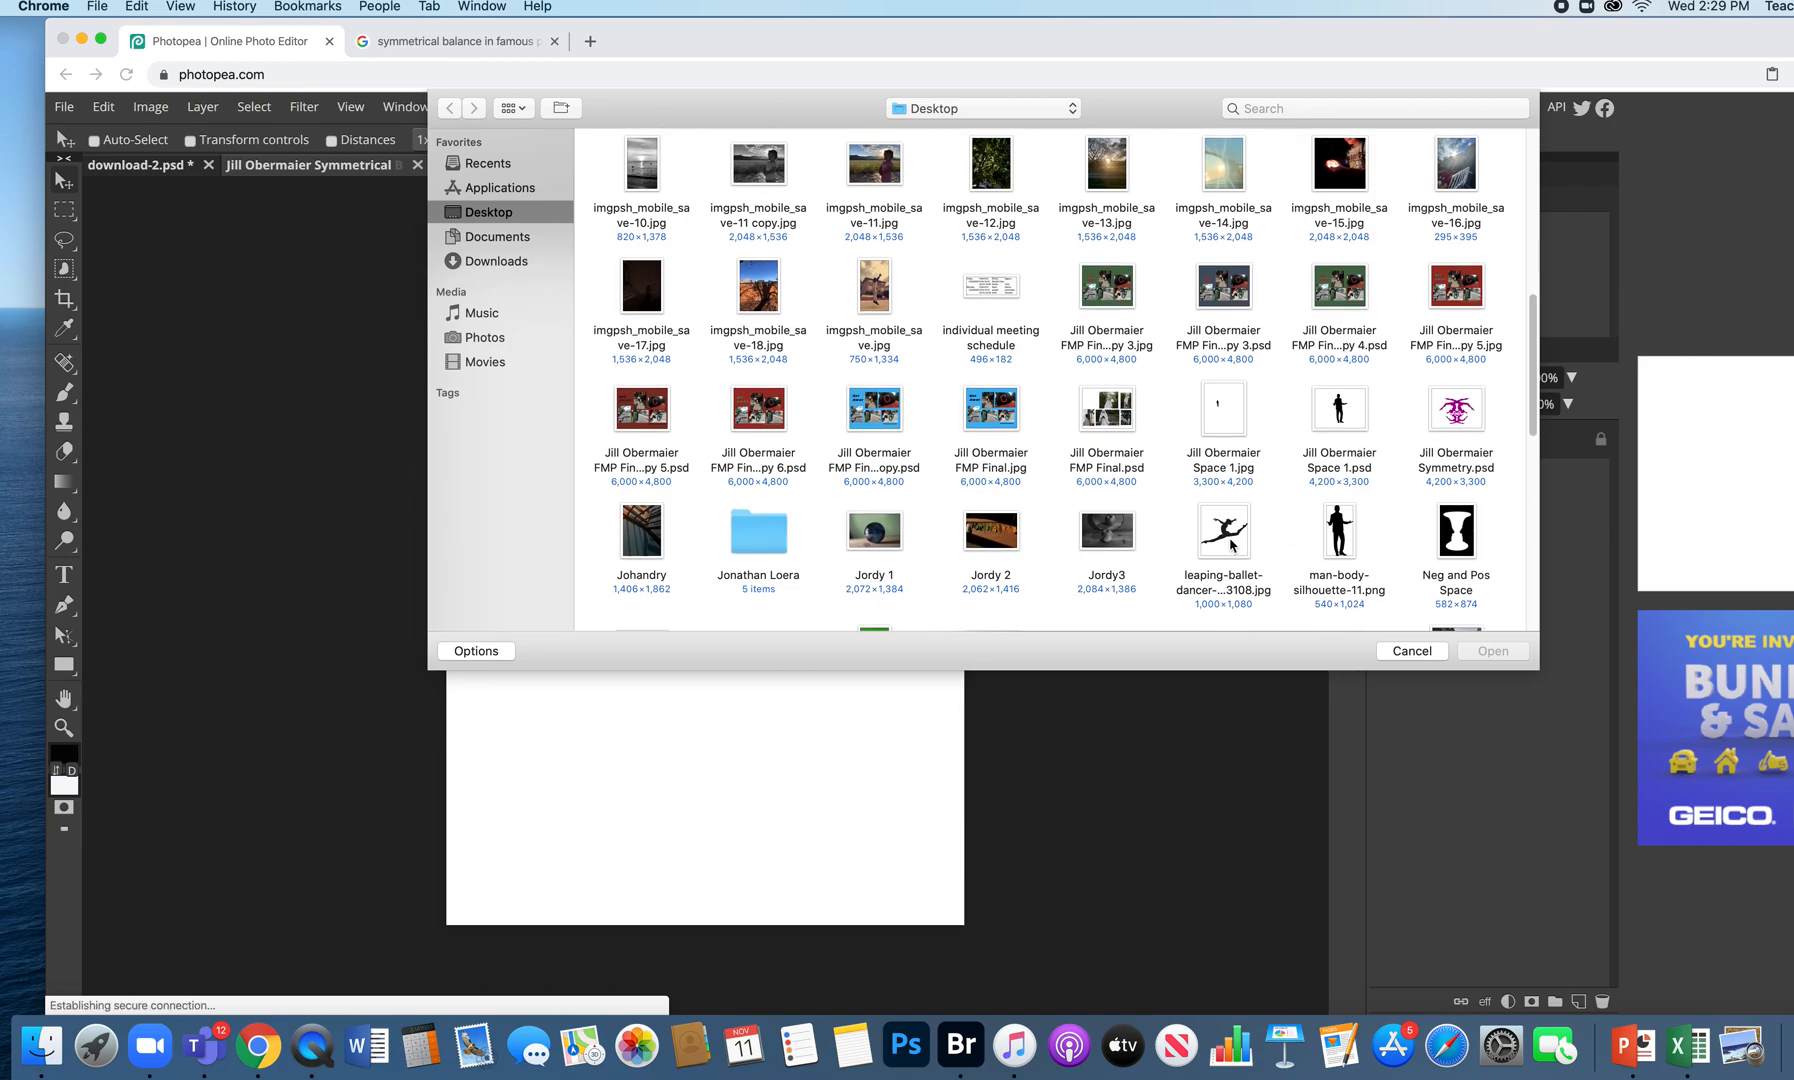
click(1232, 540)
click(1500, 651)
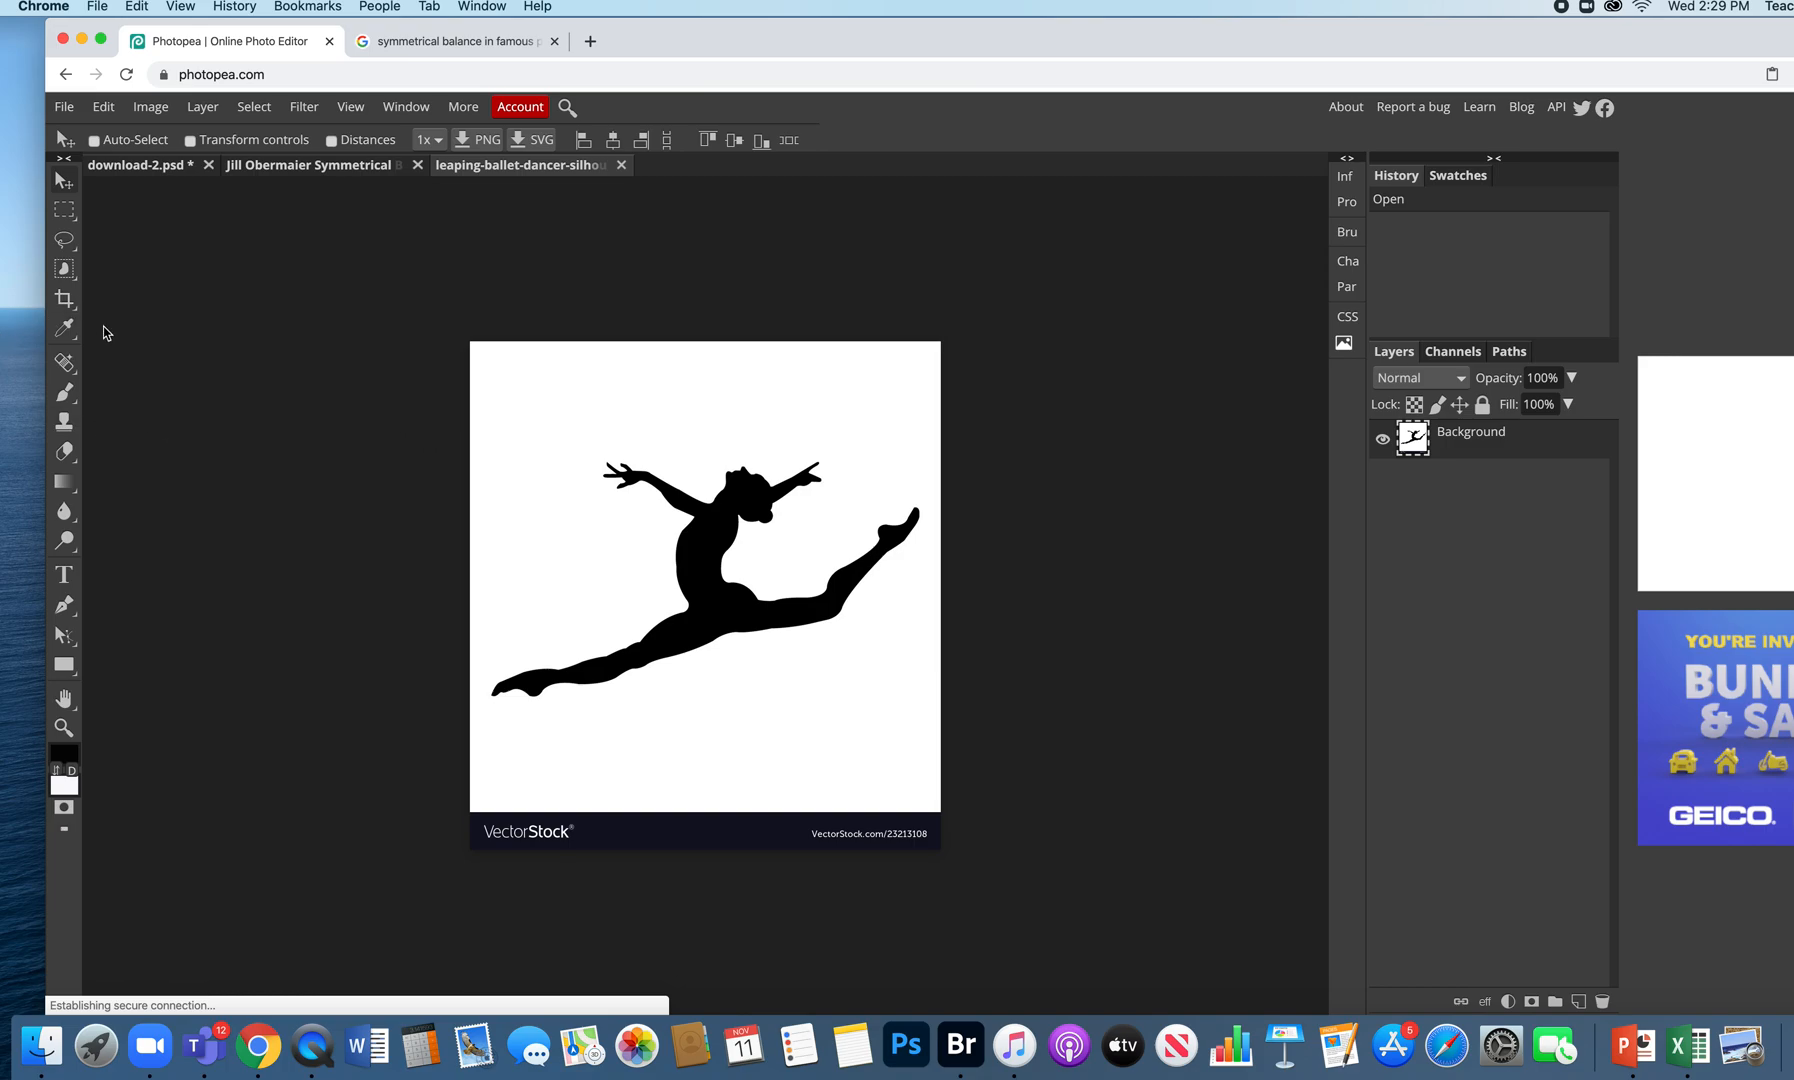
- Use the Magic Wand in New Selection mode to select the black dancer, then fit the image in view
right_click(70, 278)
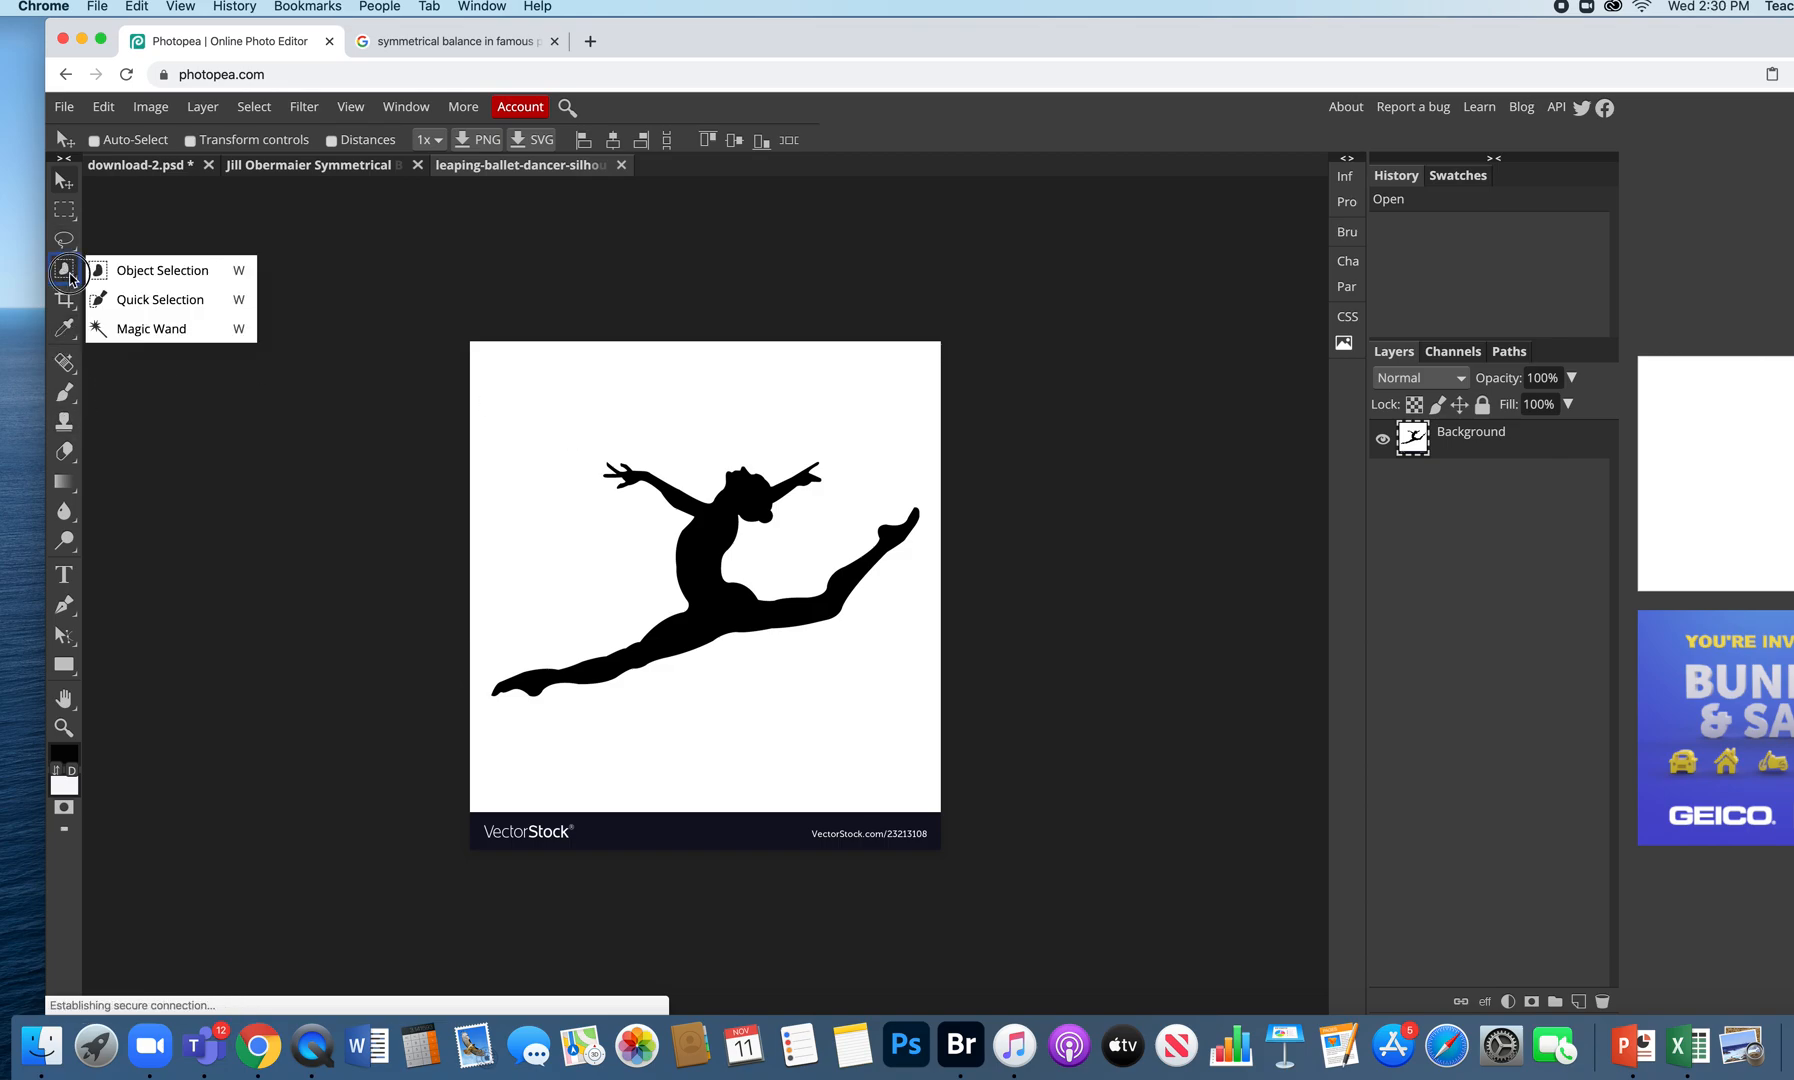
click(65, 271)
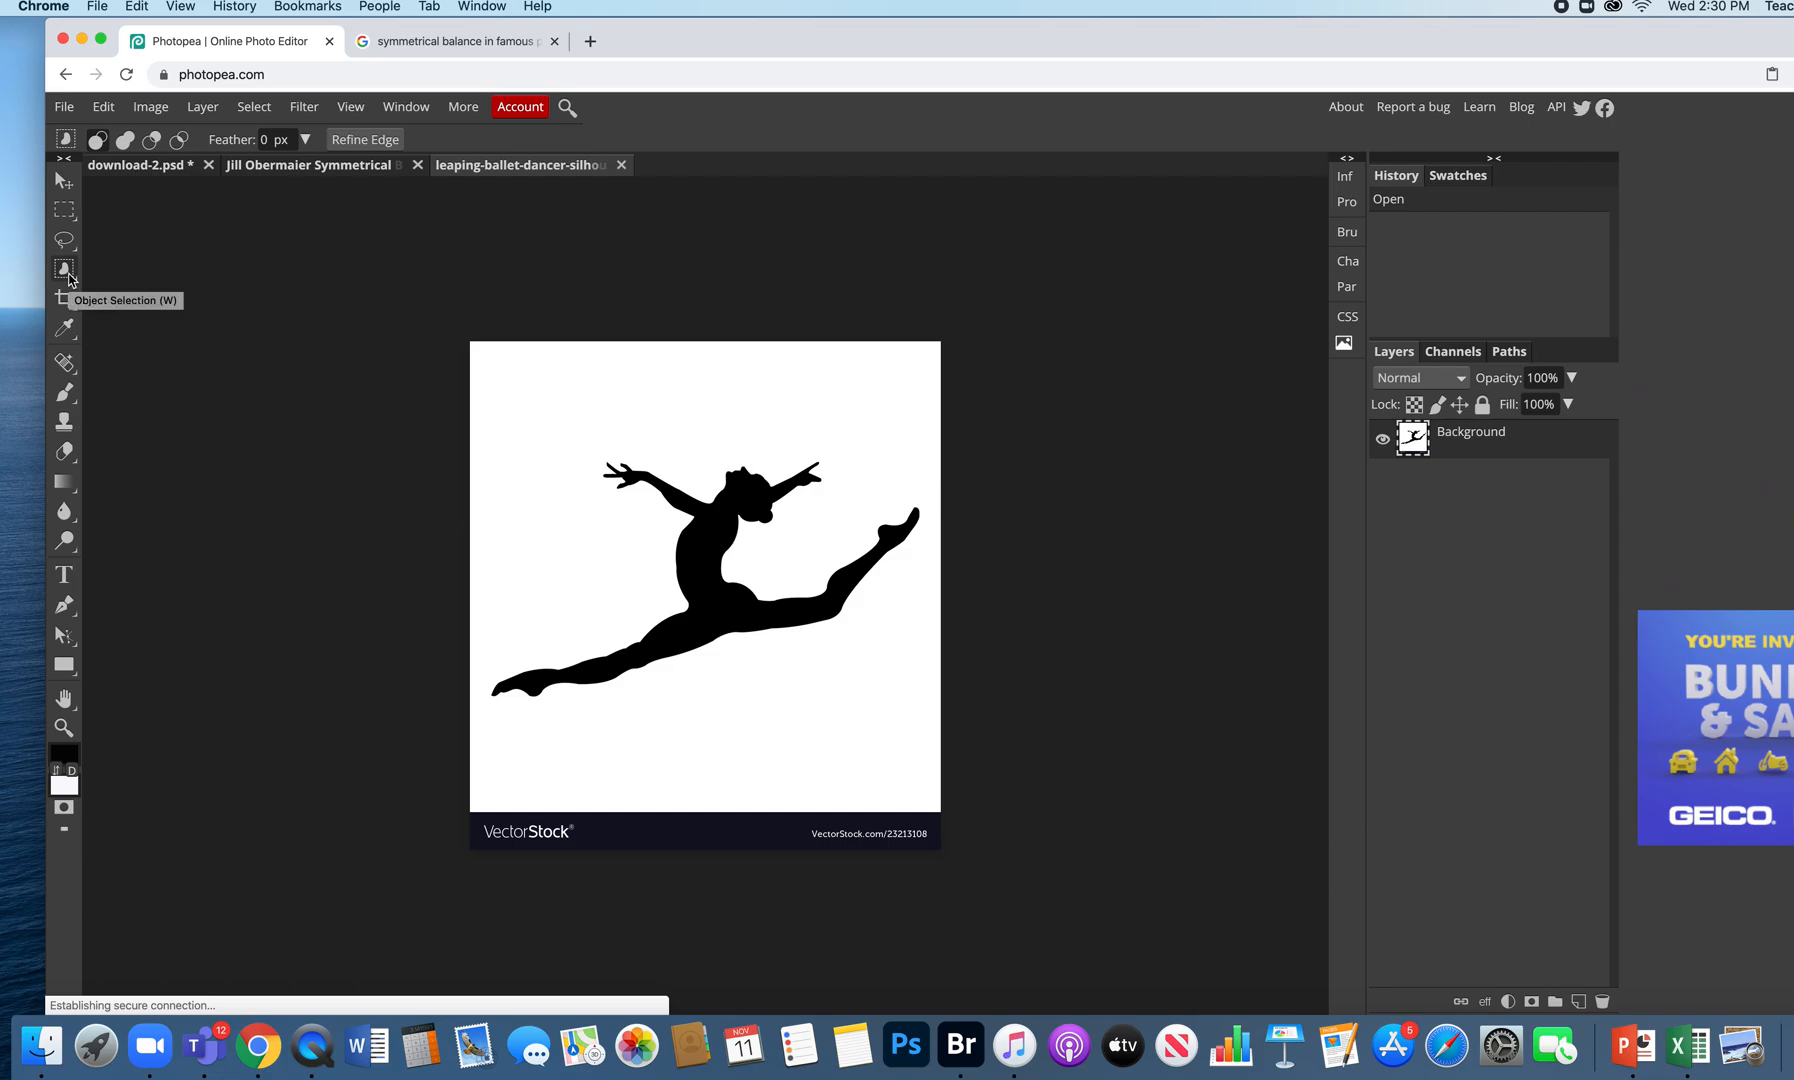
right_click(66, 272)
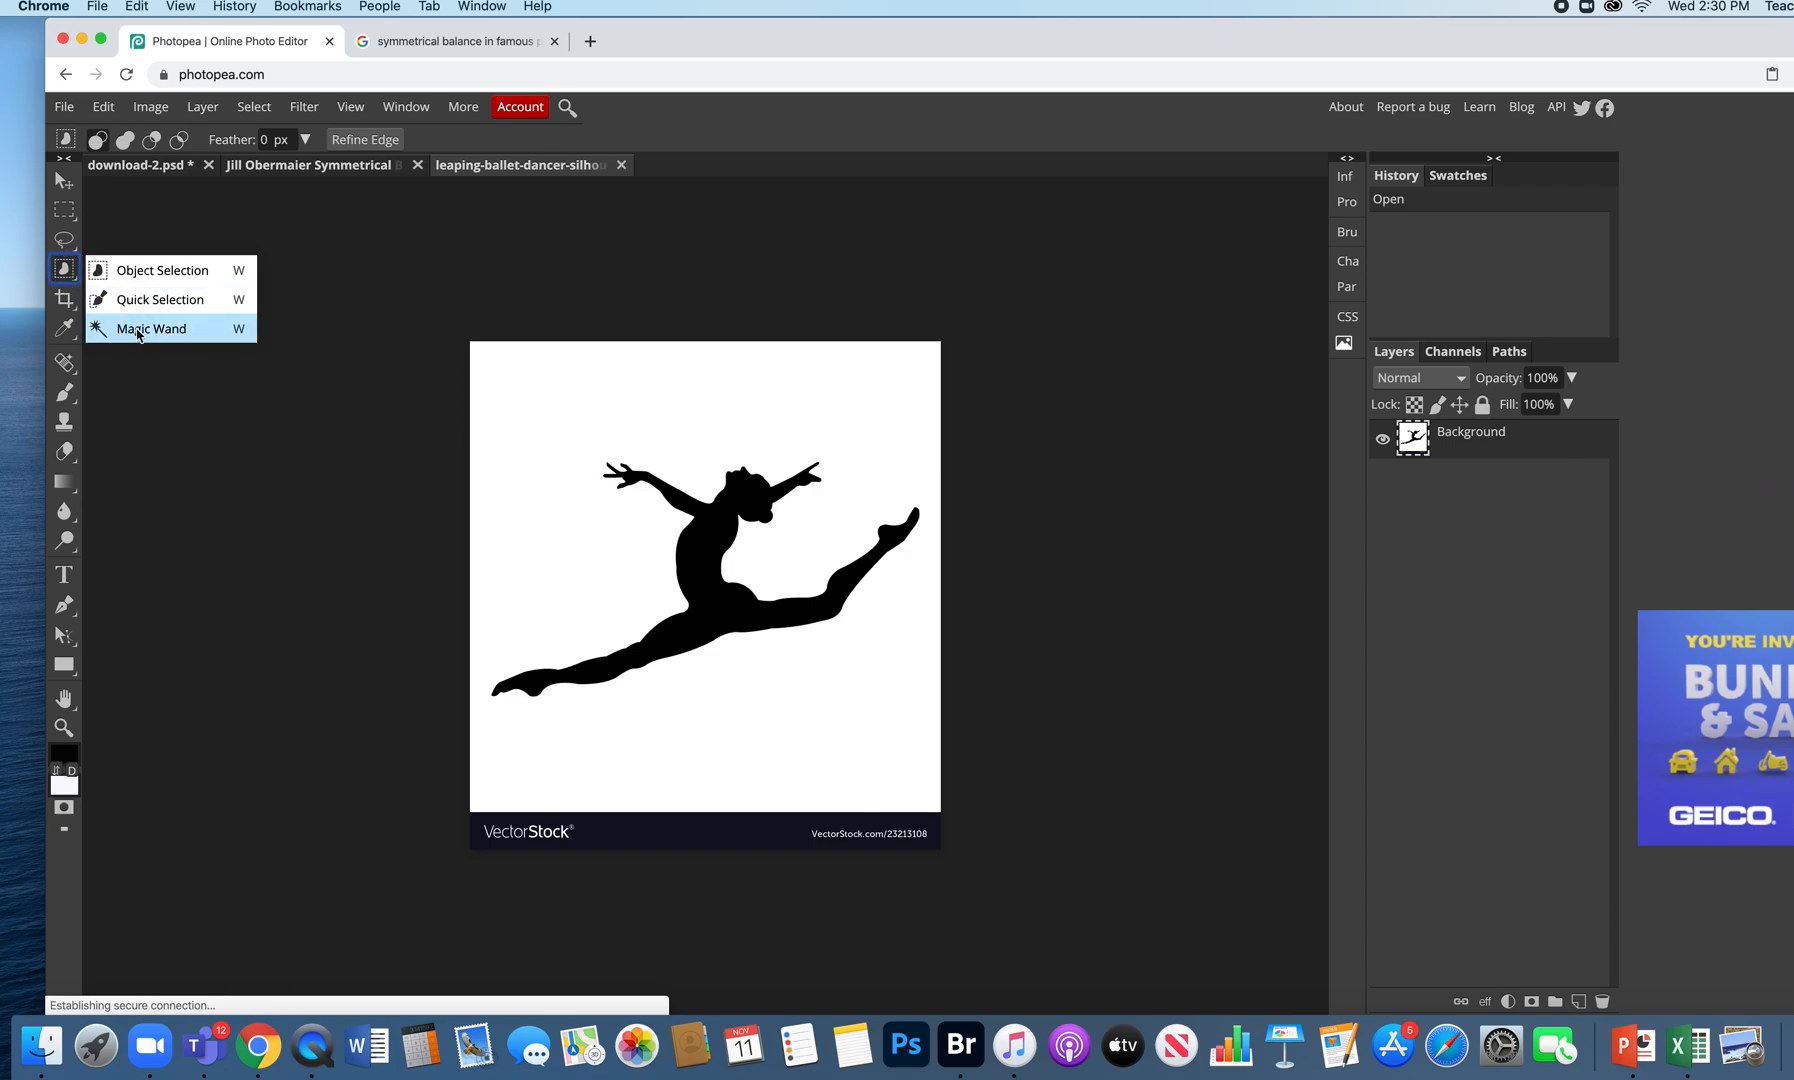
click(138, 329)
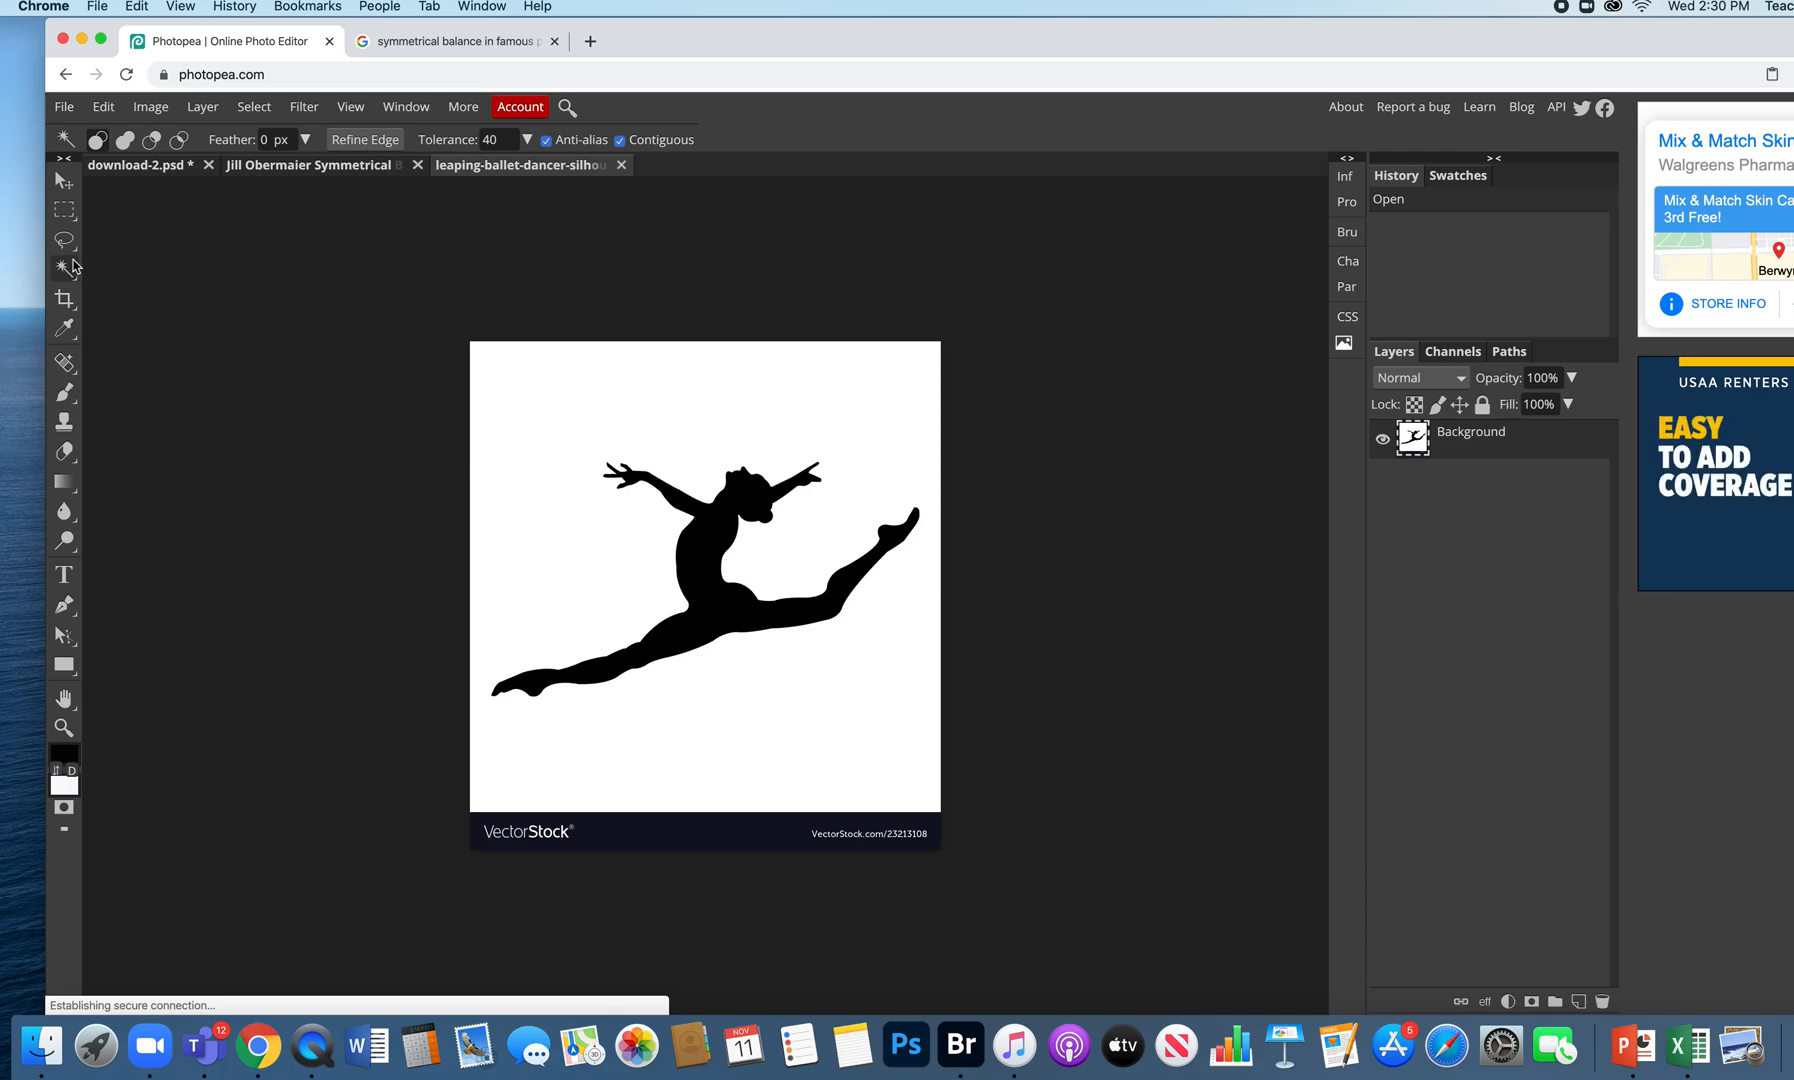
click(100, 143)
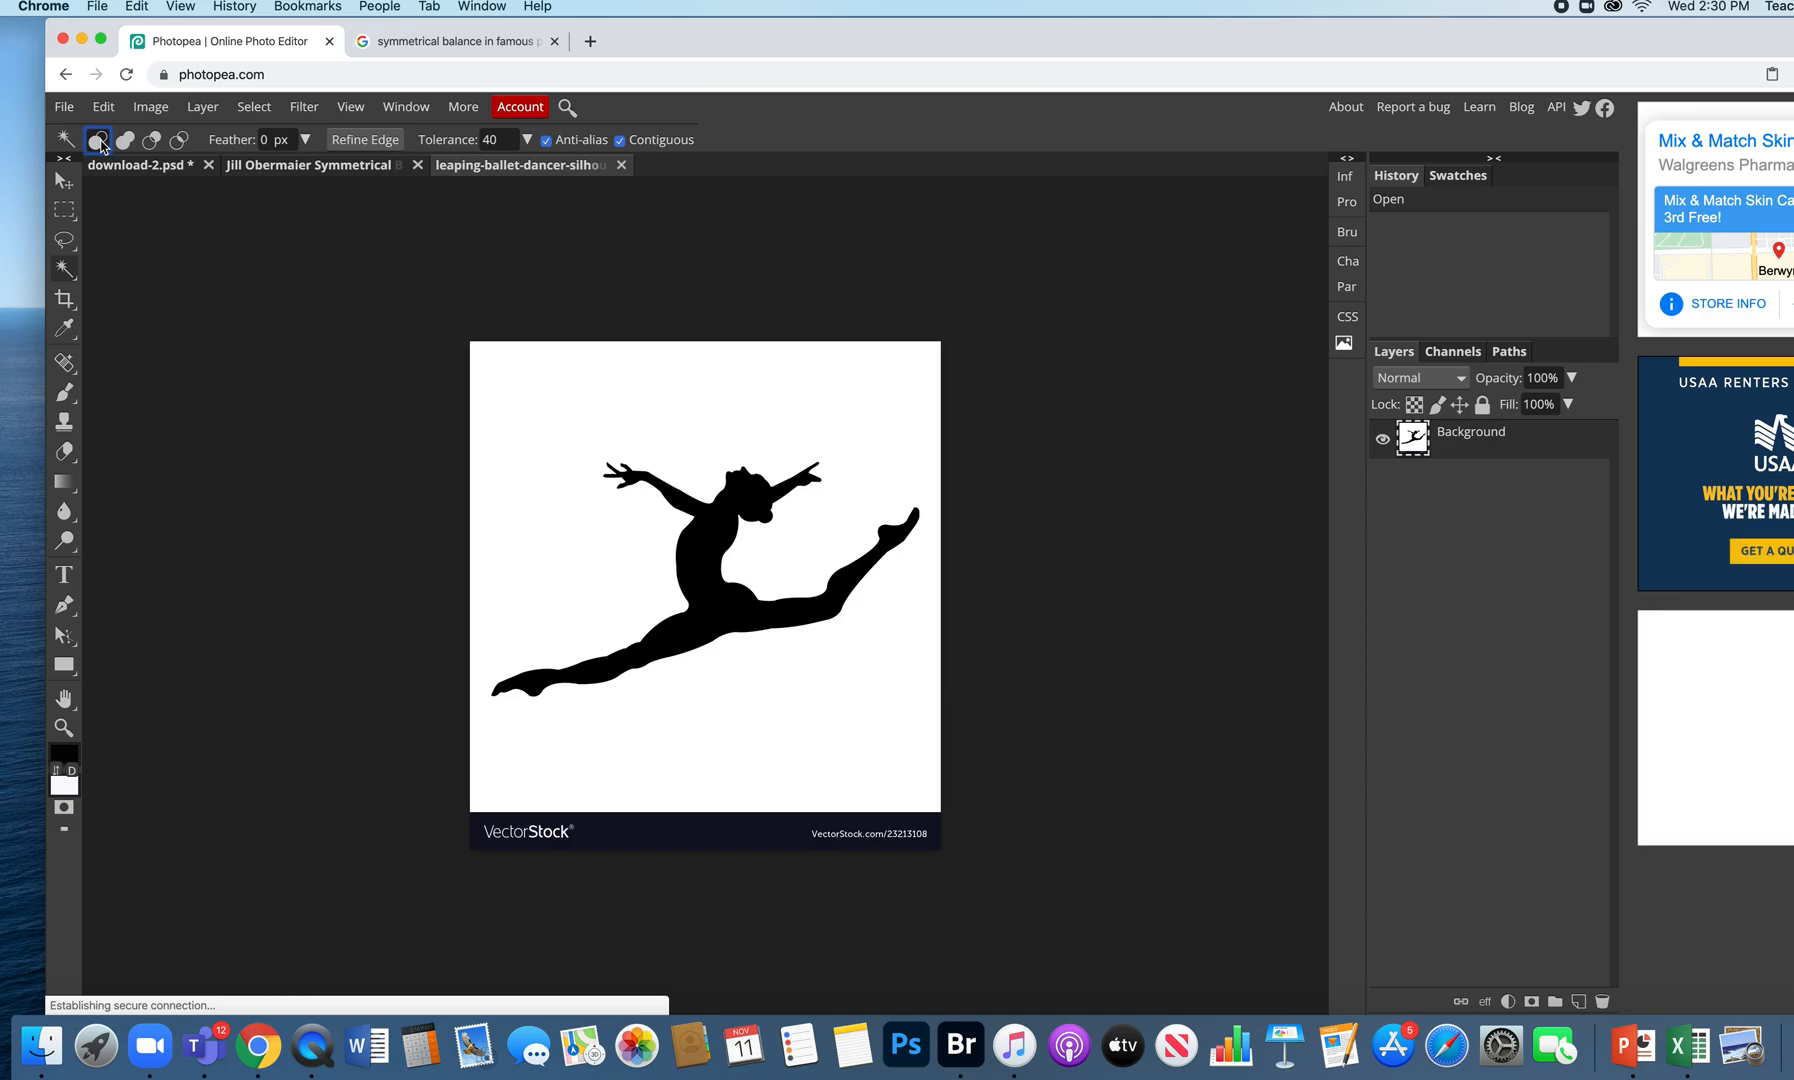
click(707, 550)
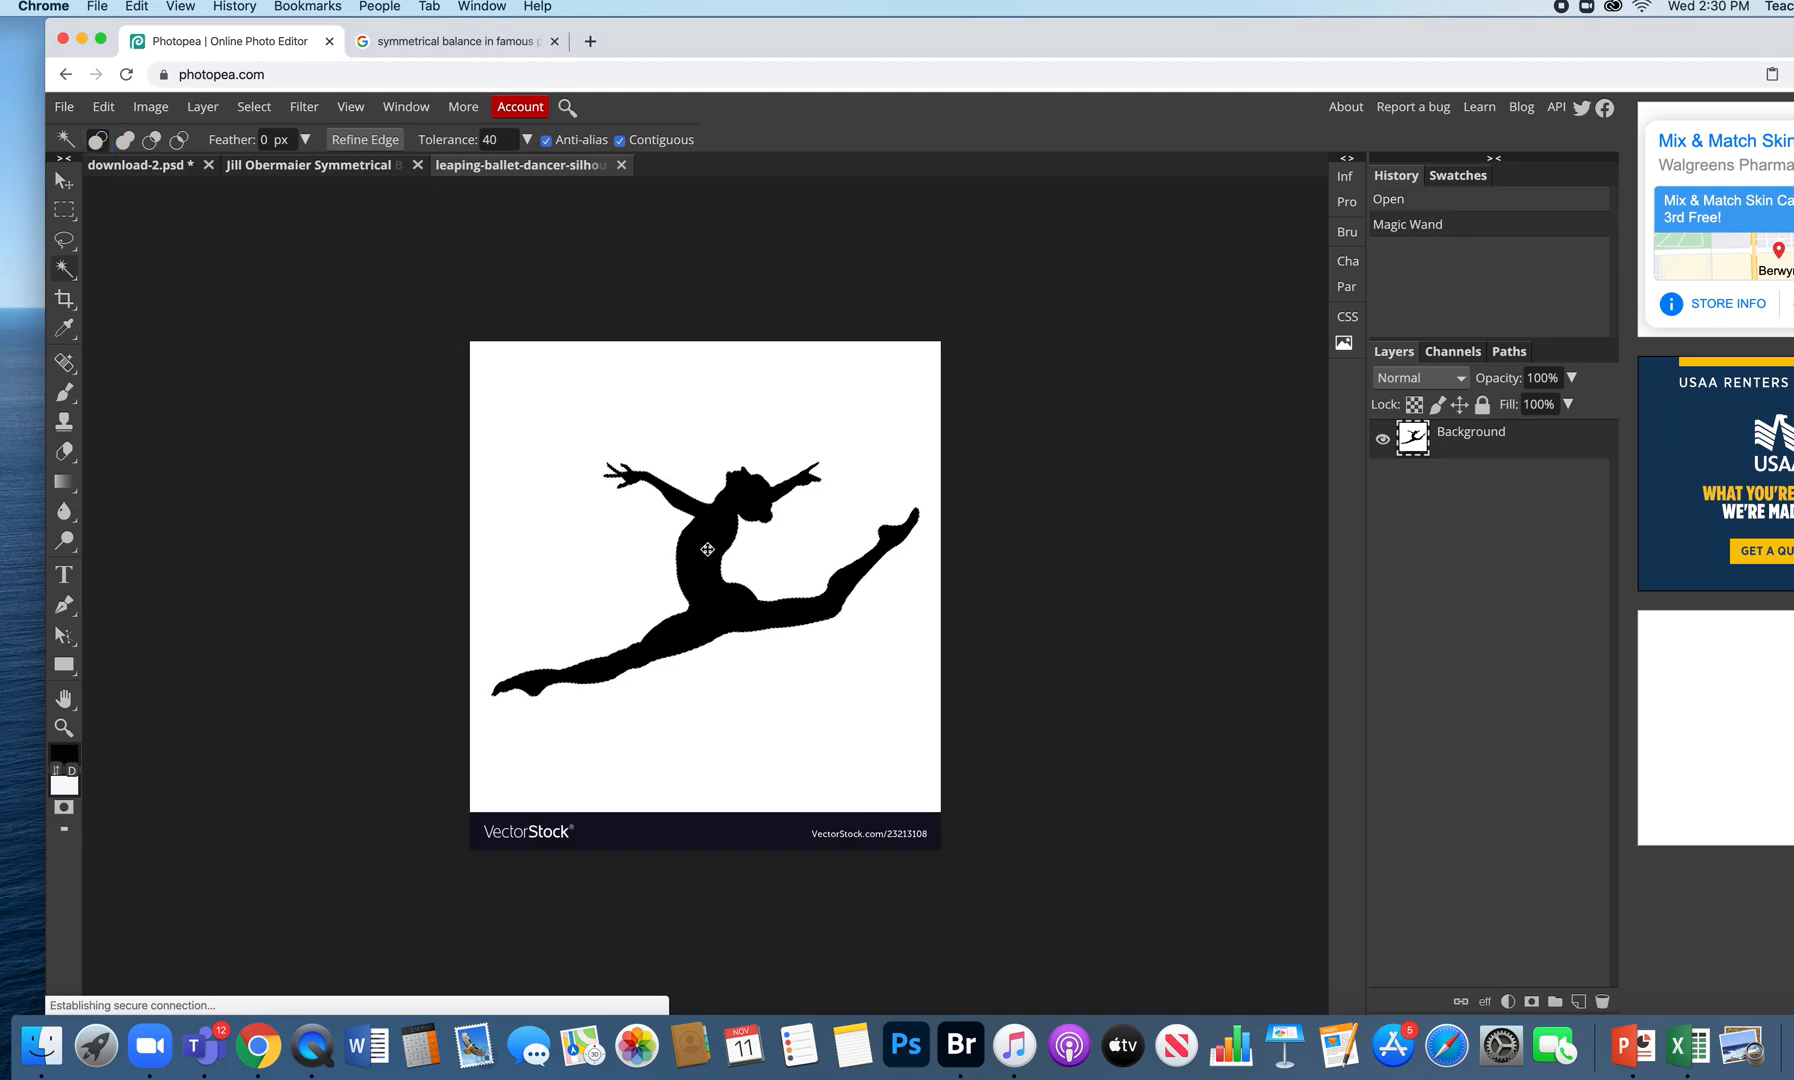
scroll(707, 553, up, 5)
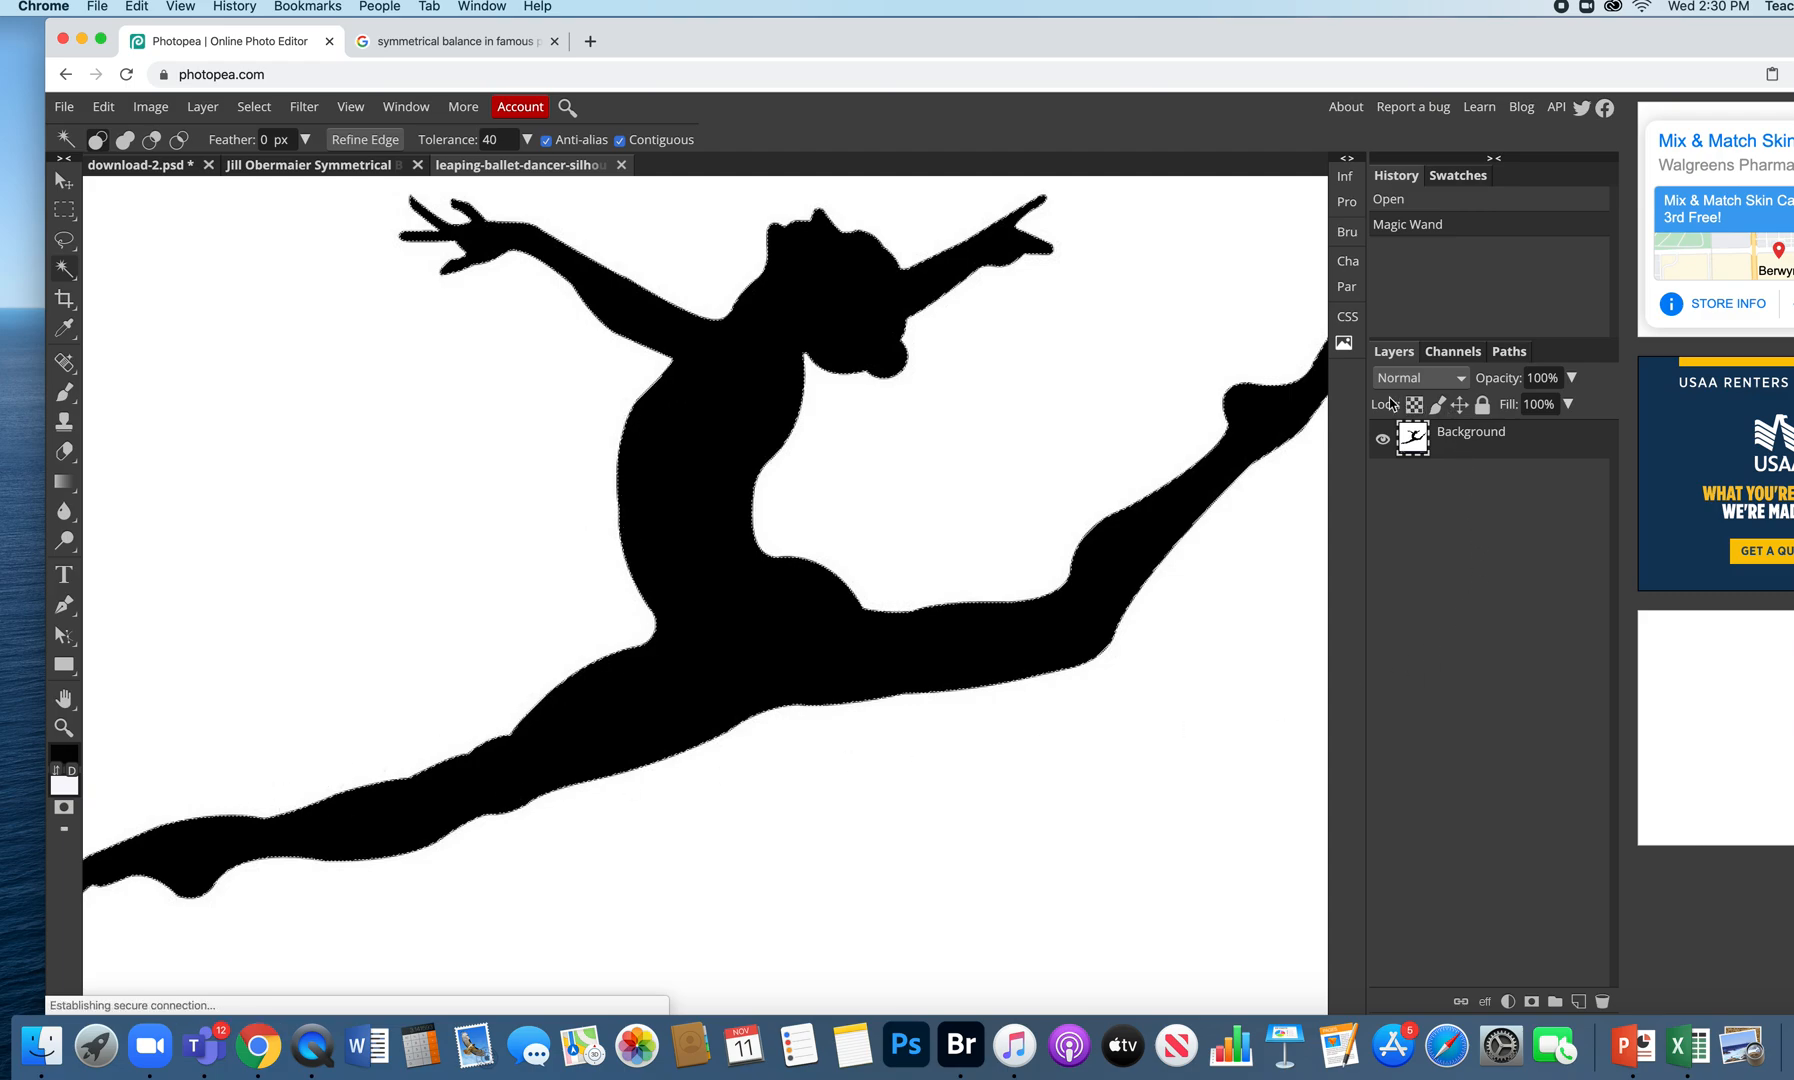
key(super+minus)
key(super+minus)
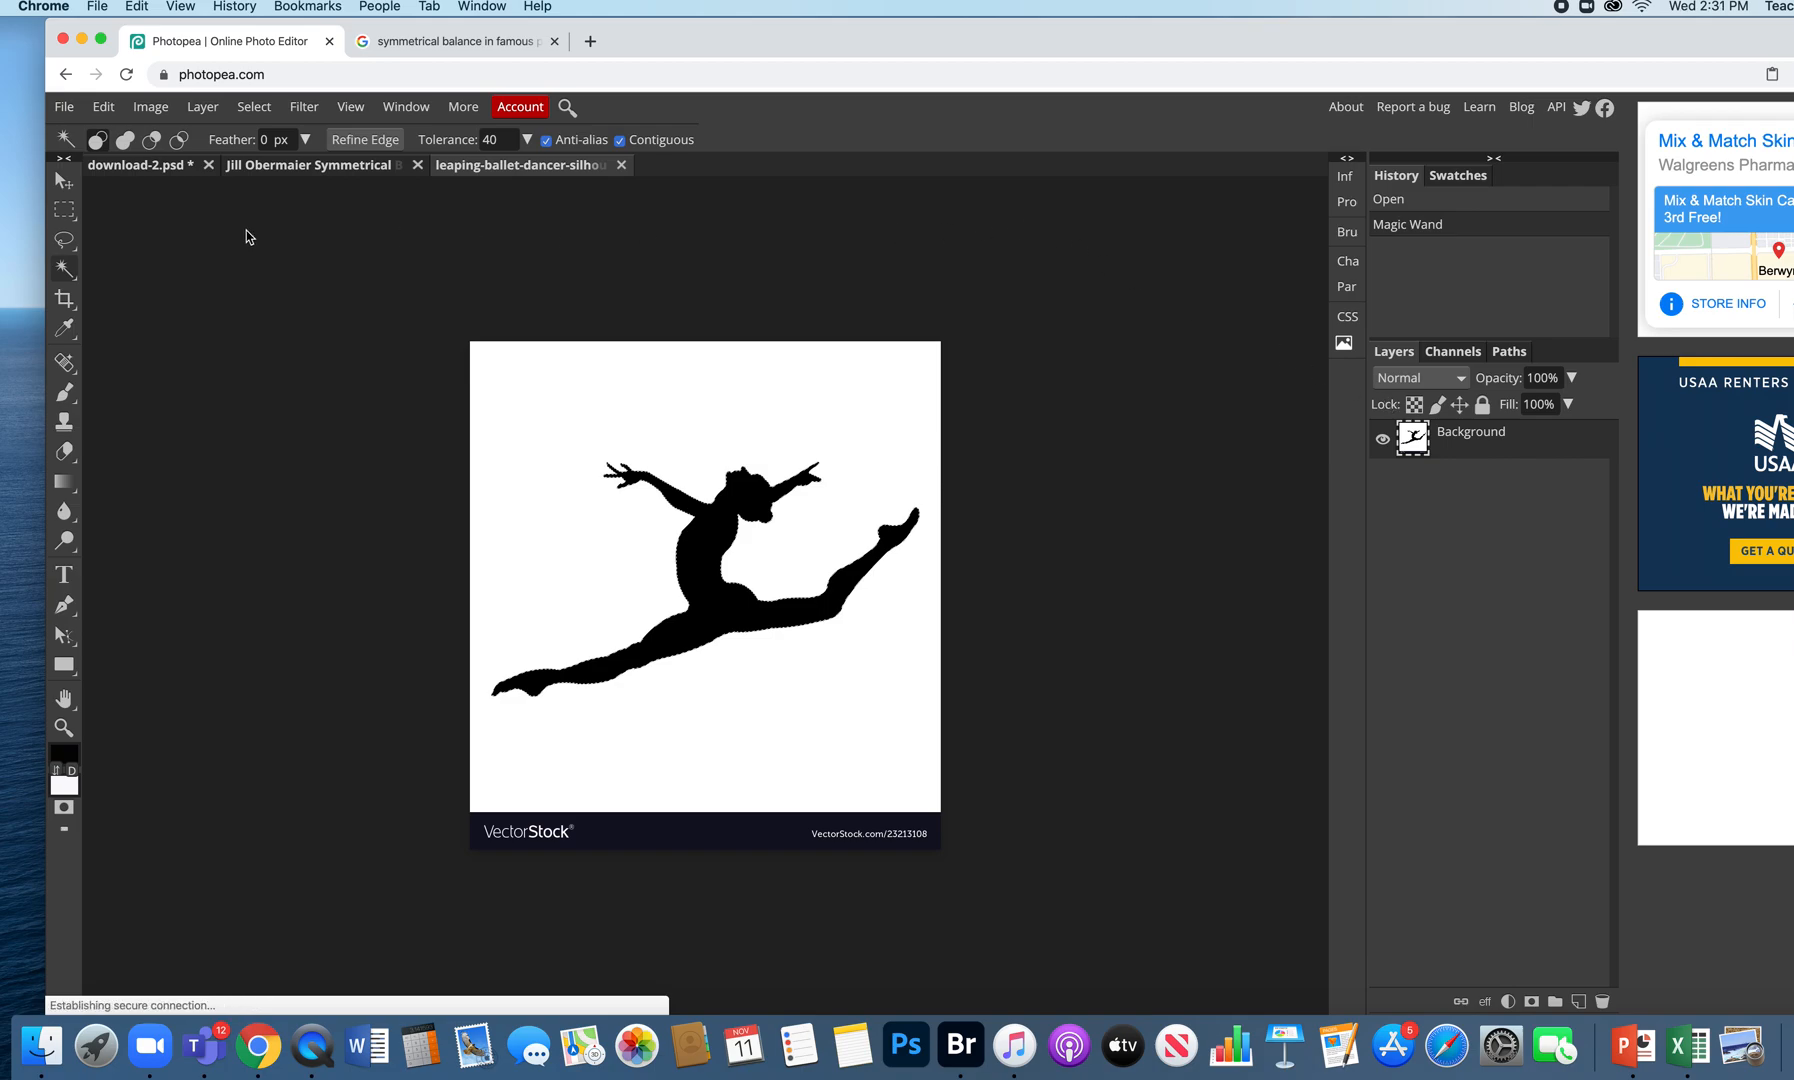
- Copy the dancer, paste it into the portrait document, and move it toward the upper right
click(104, 107)
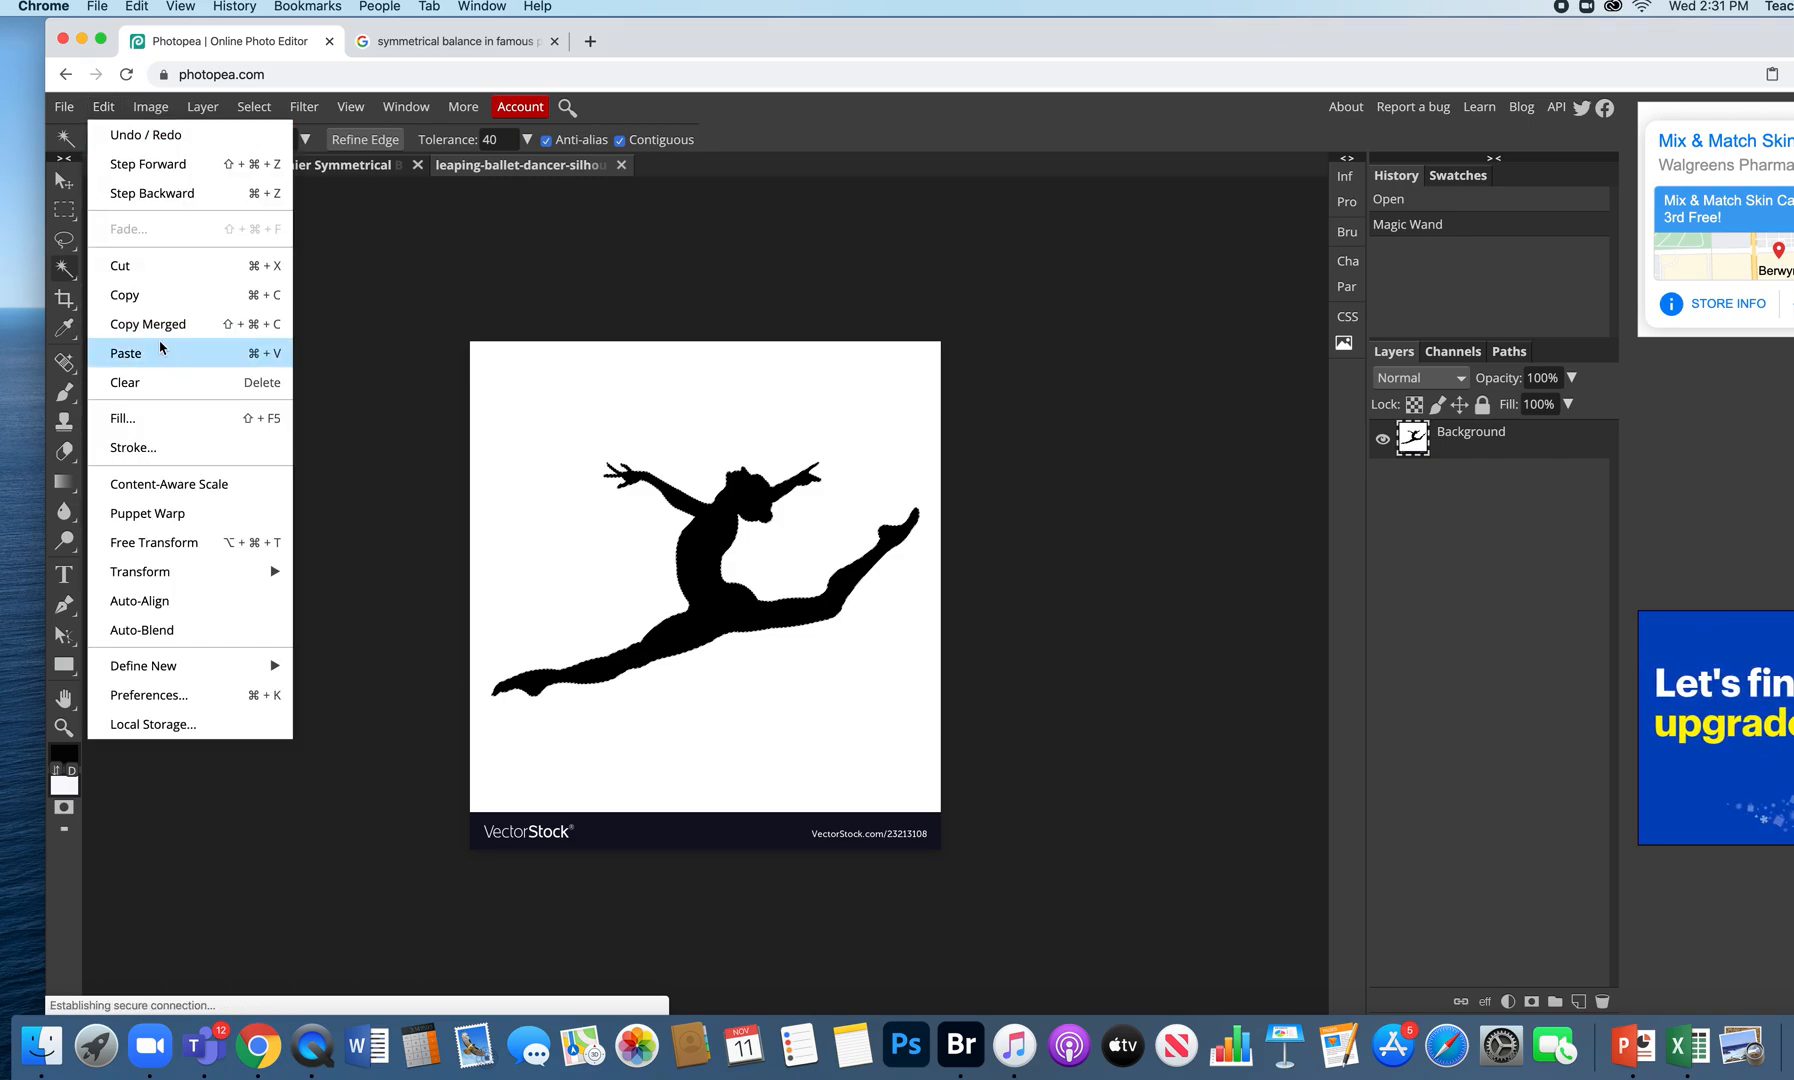
click(145, 296)
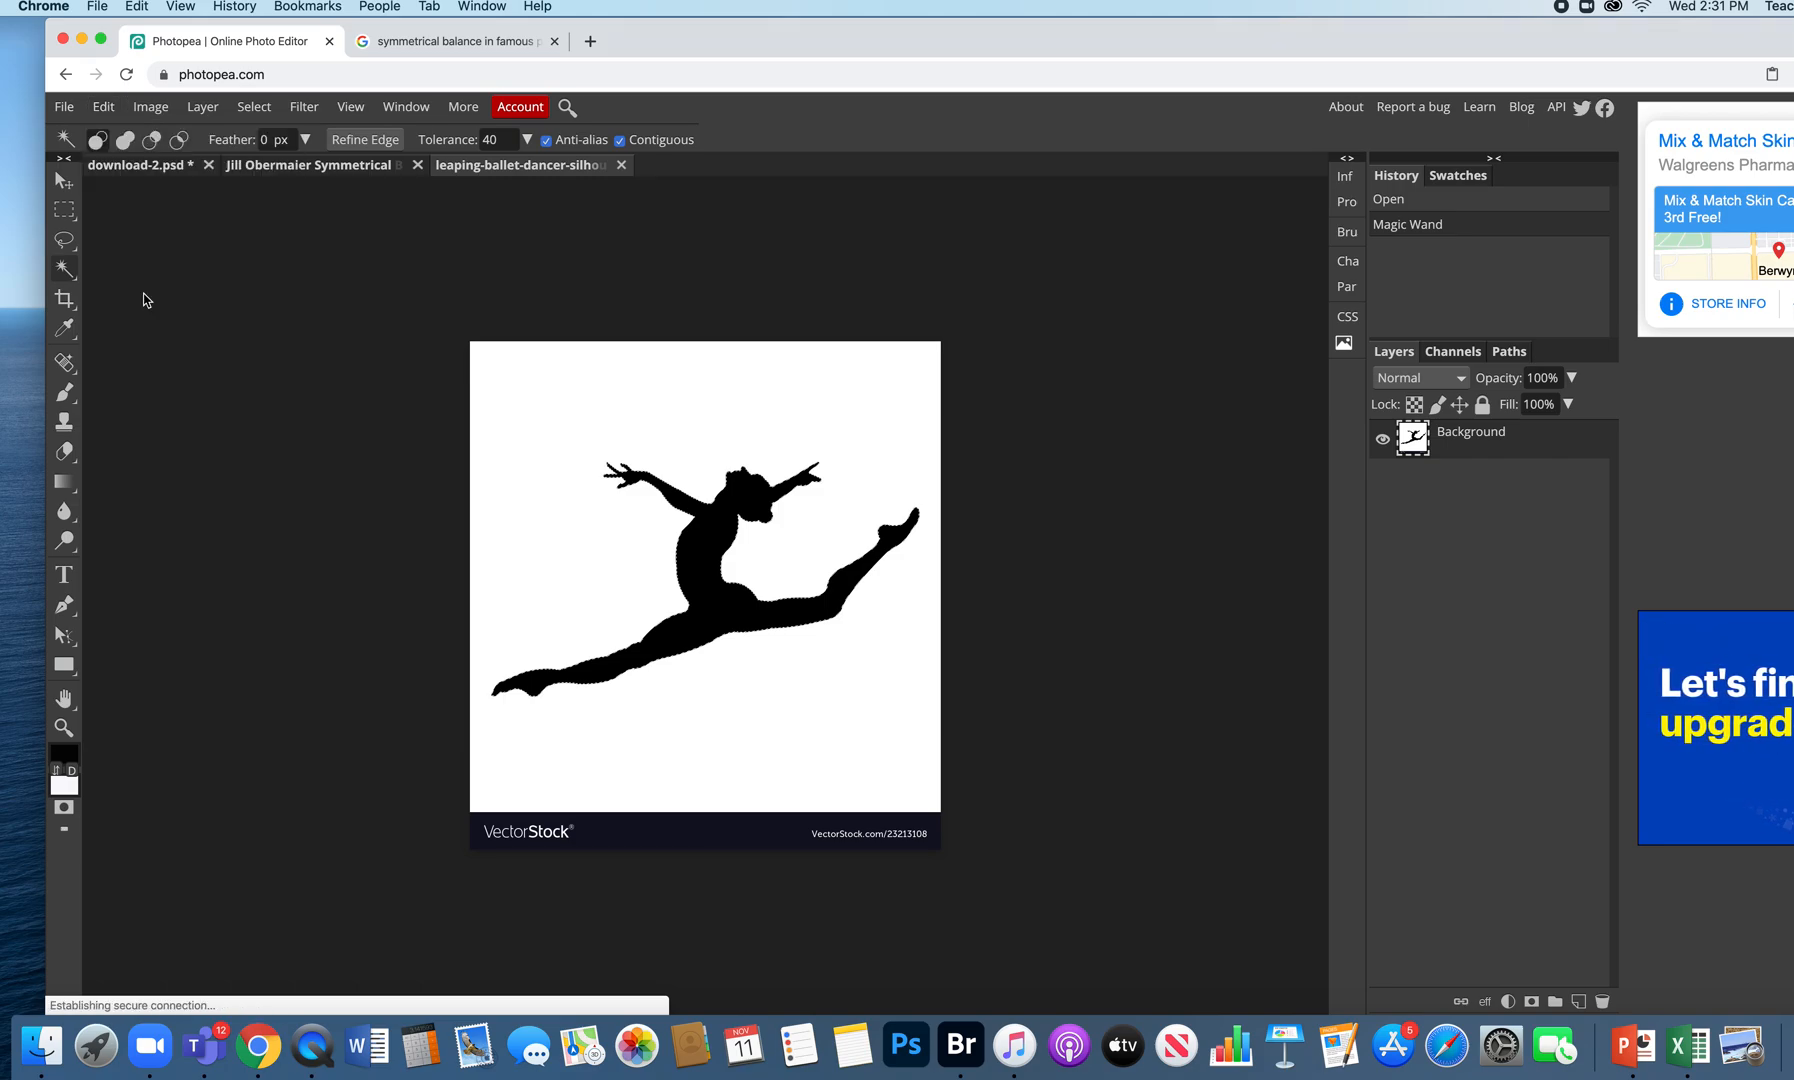
click(323, 167)
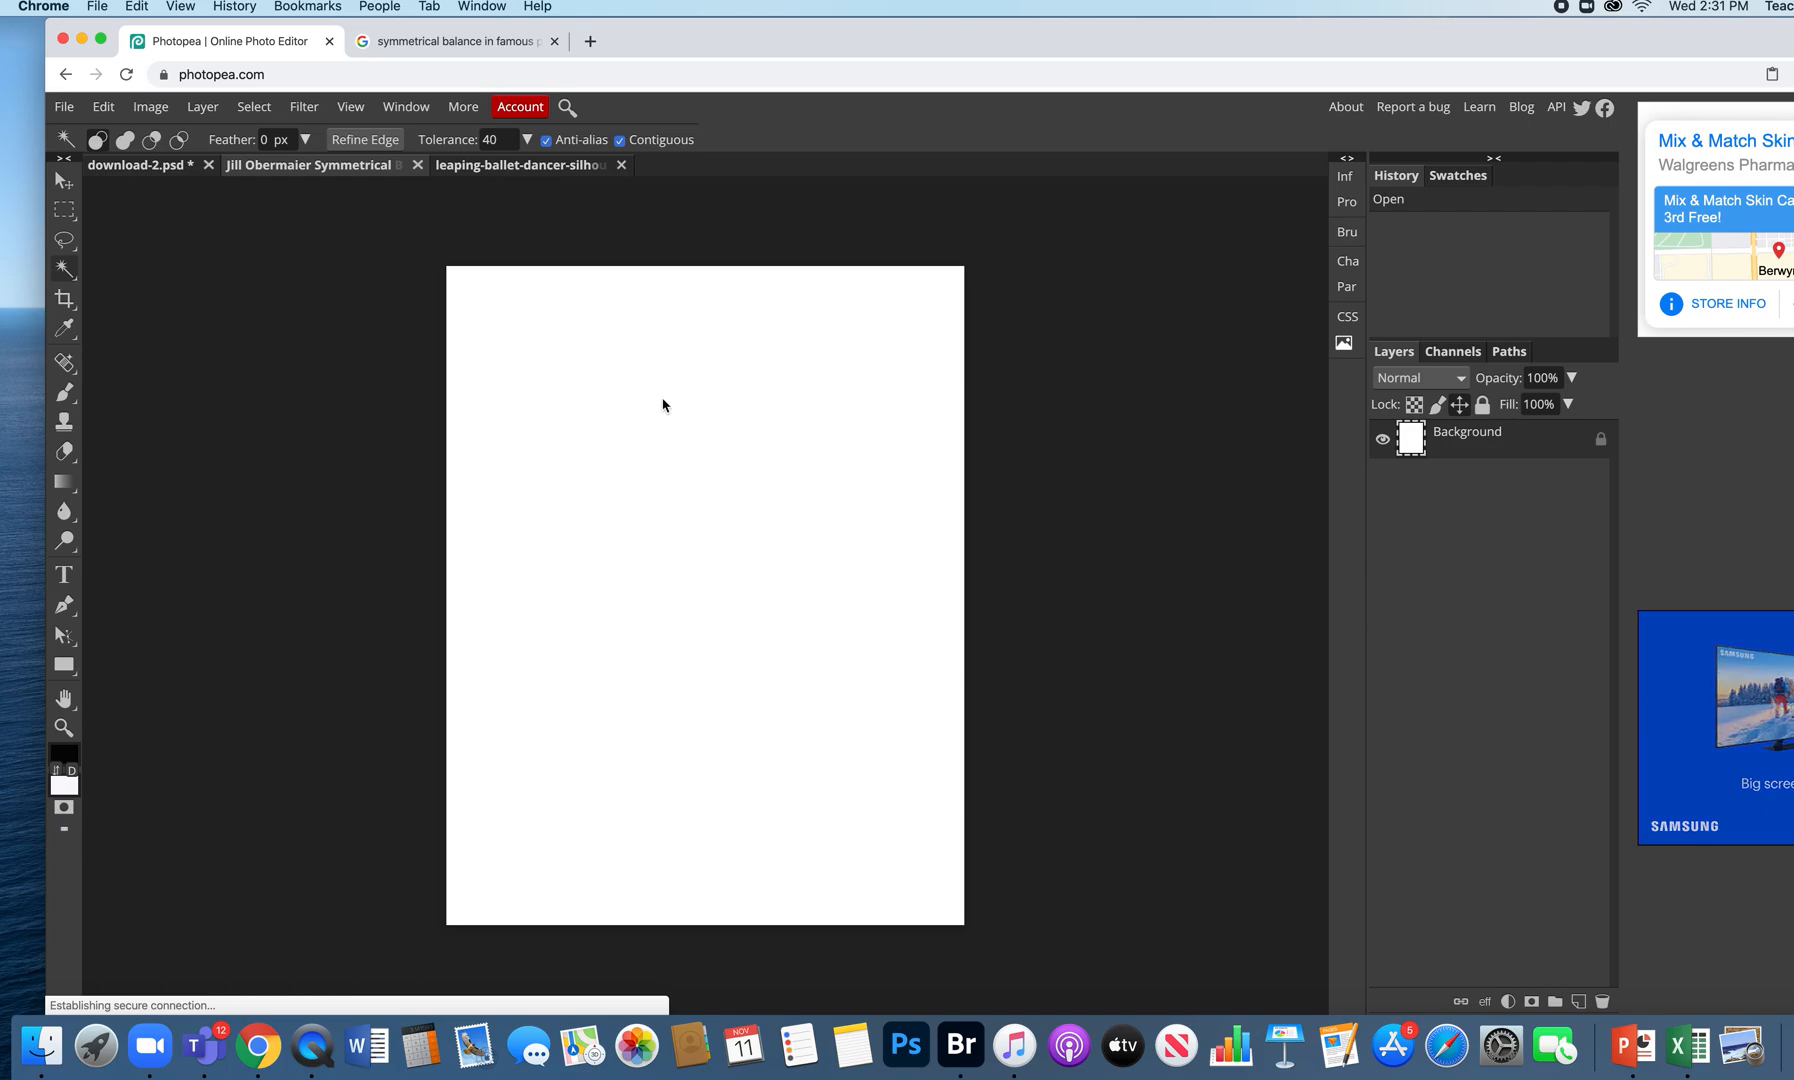
click(103, 107)
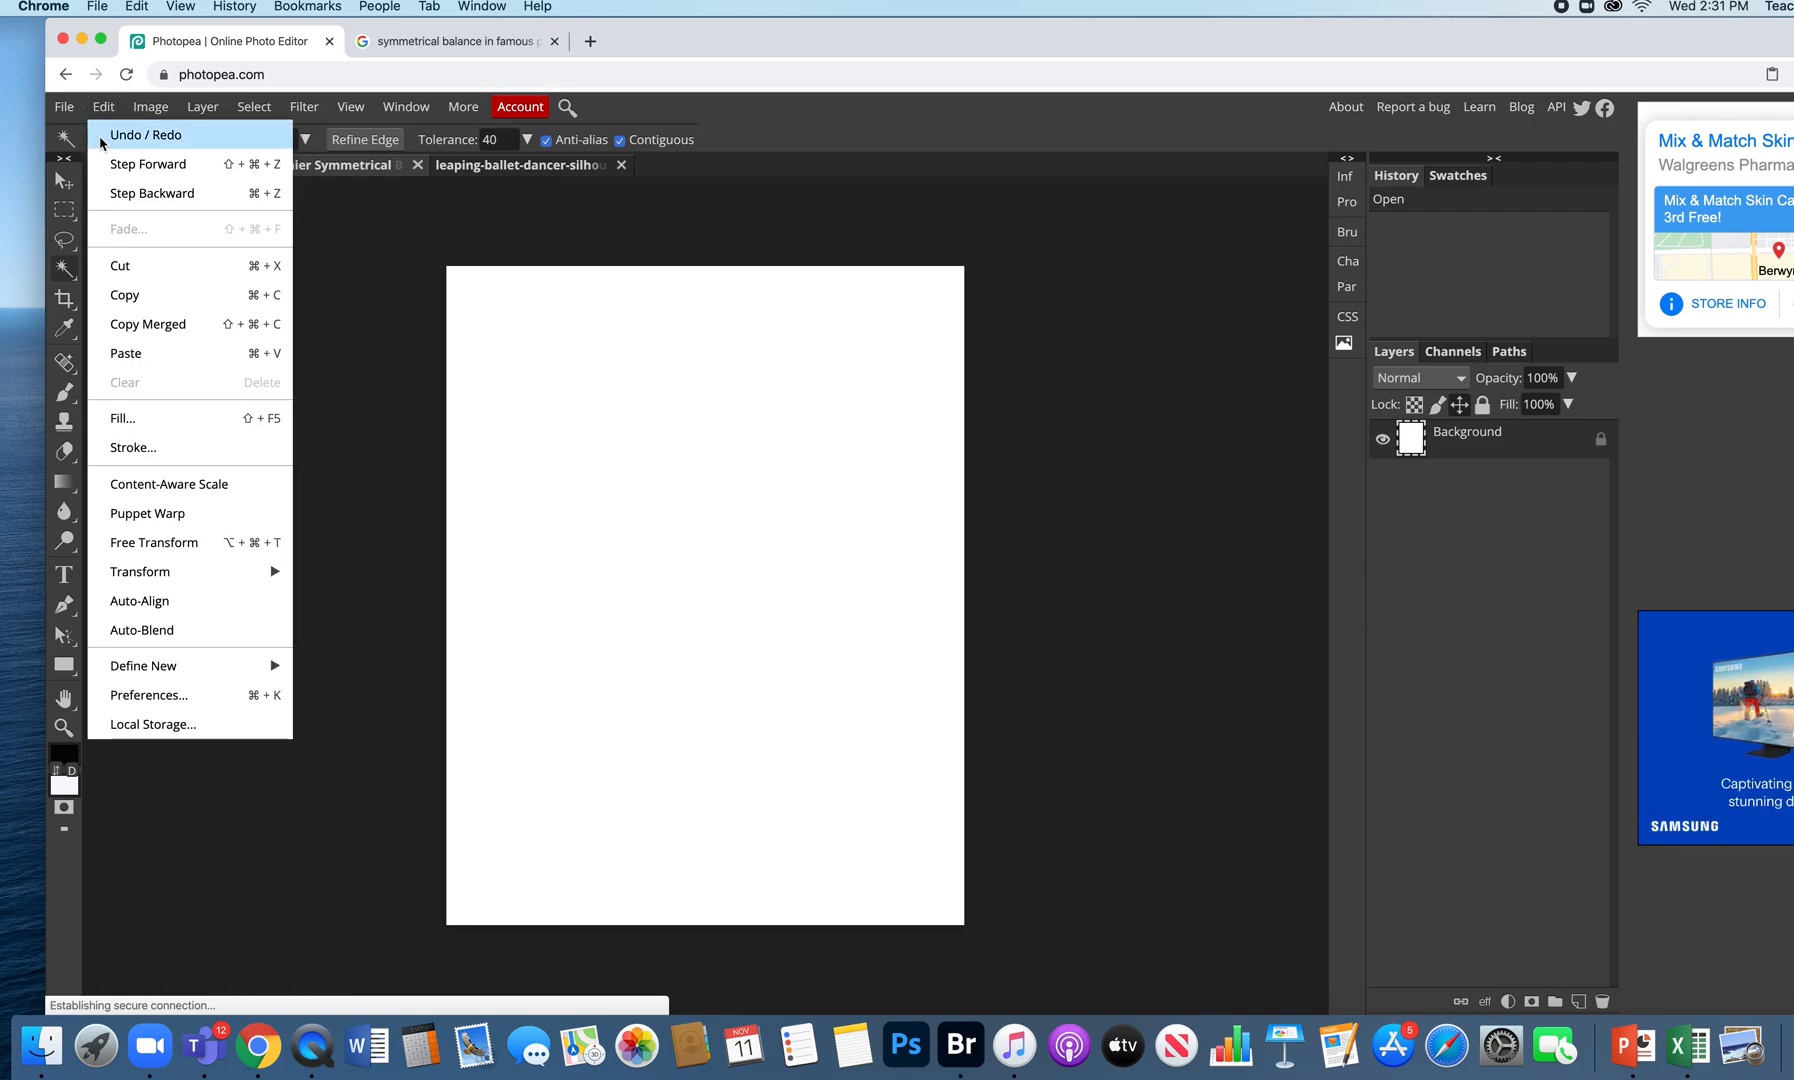
click(160, 355)
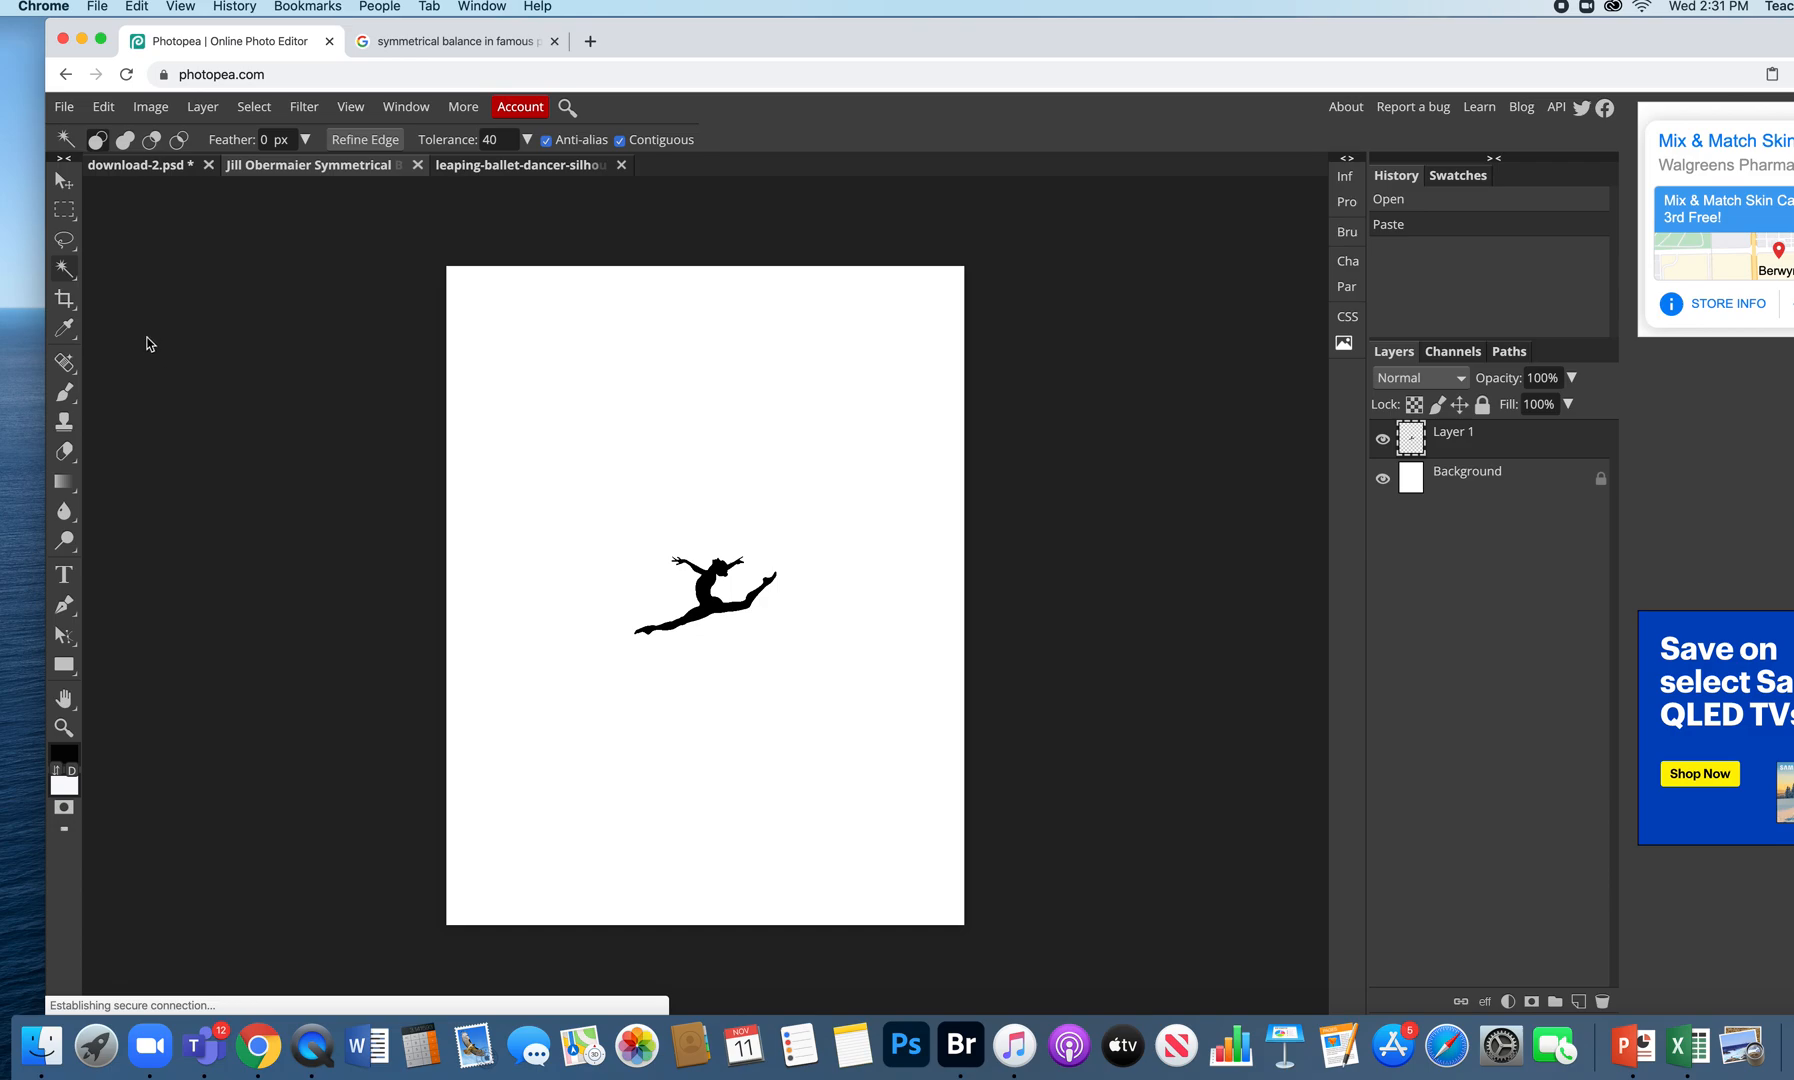
click(64, 180)
drag(688, 626, 783, 422)
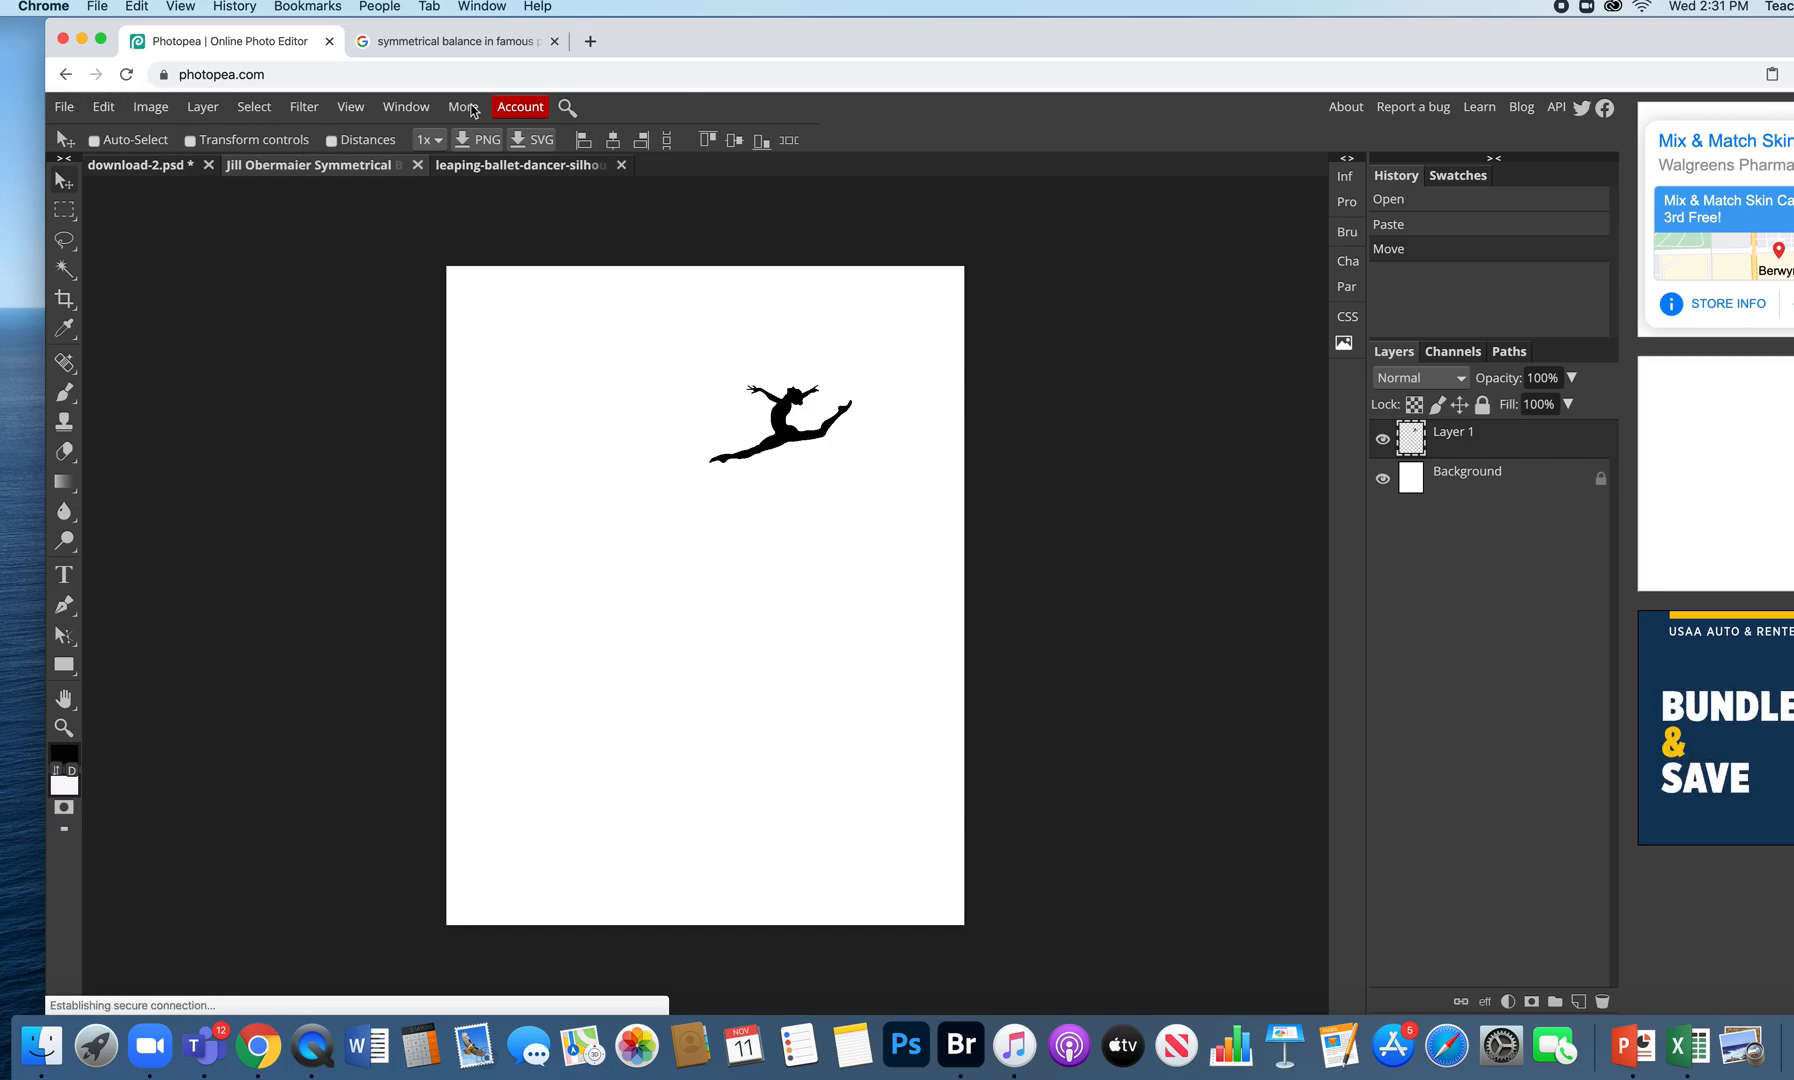
- Free Transform the dancer to about double size with a slight tilt in the upper right
click(104, 107)
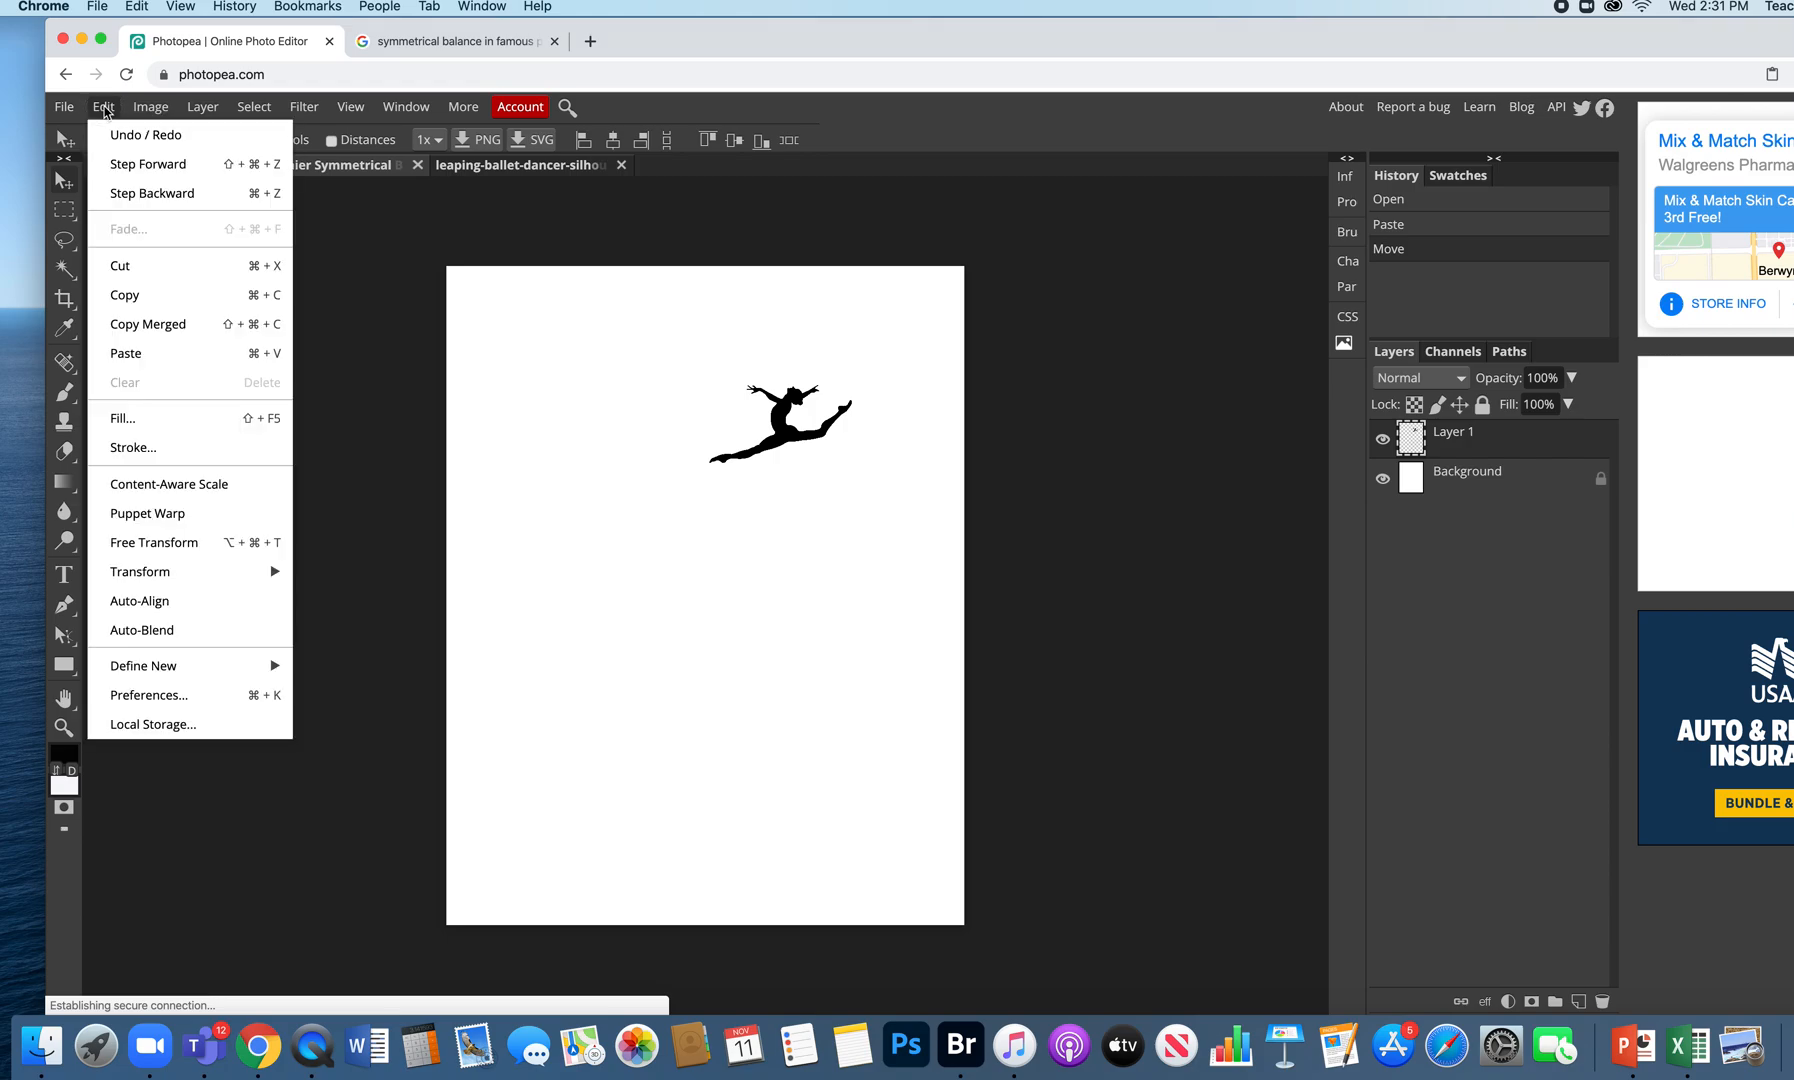
click(164, 540)
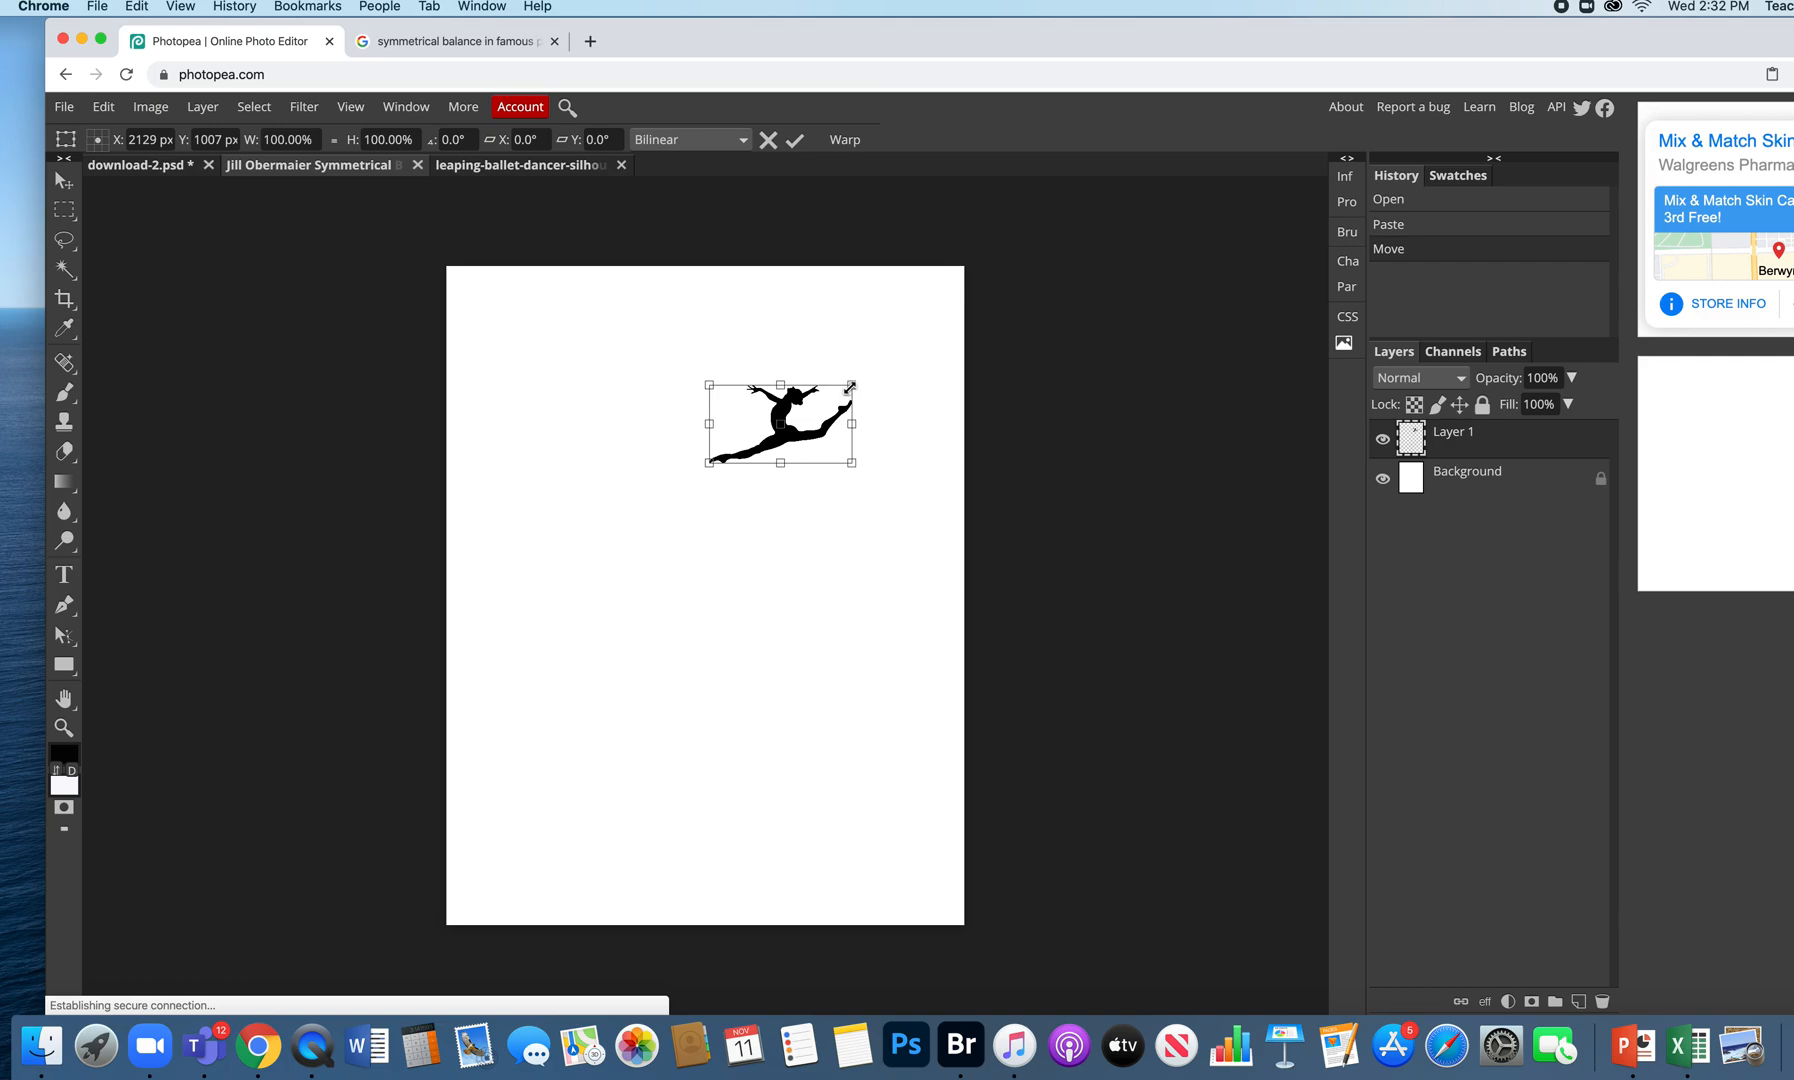
drag(850, 386, 973, 318)
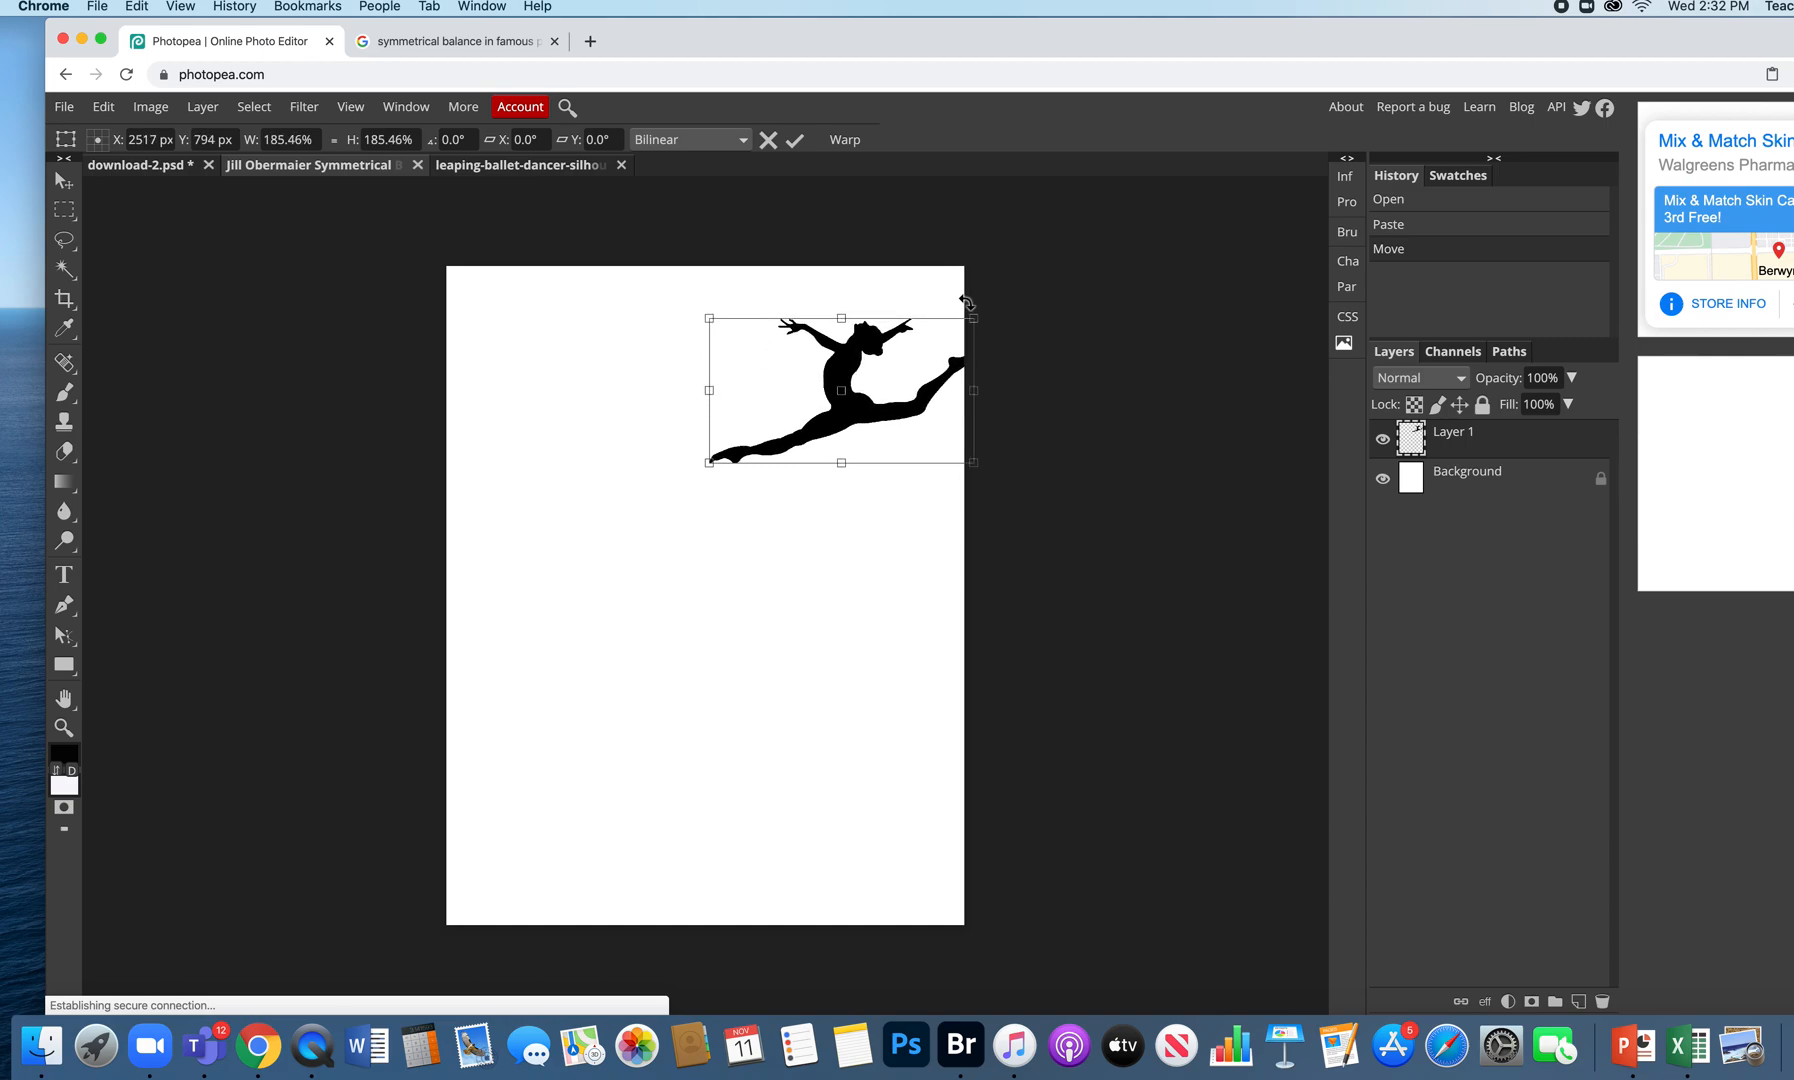
drag(862, 365, 785, 366)
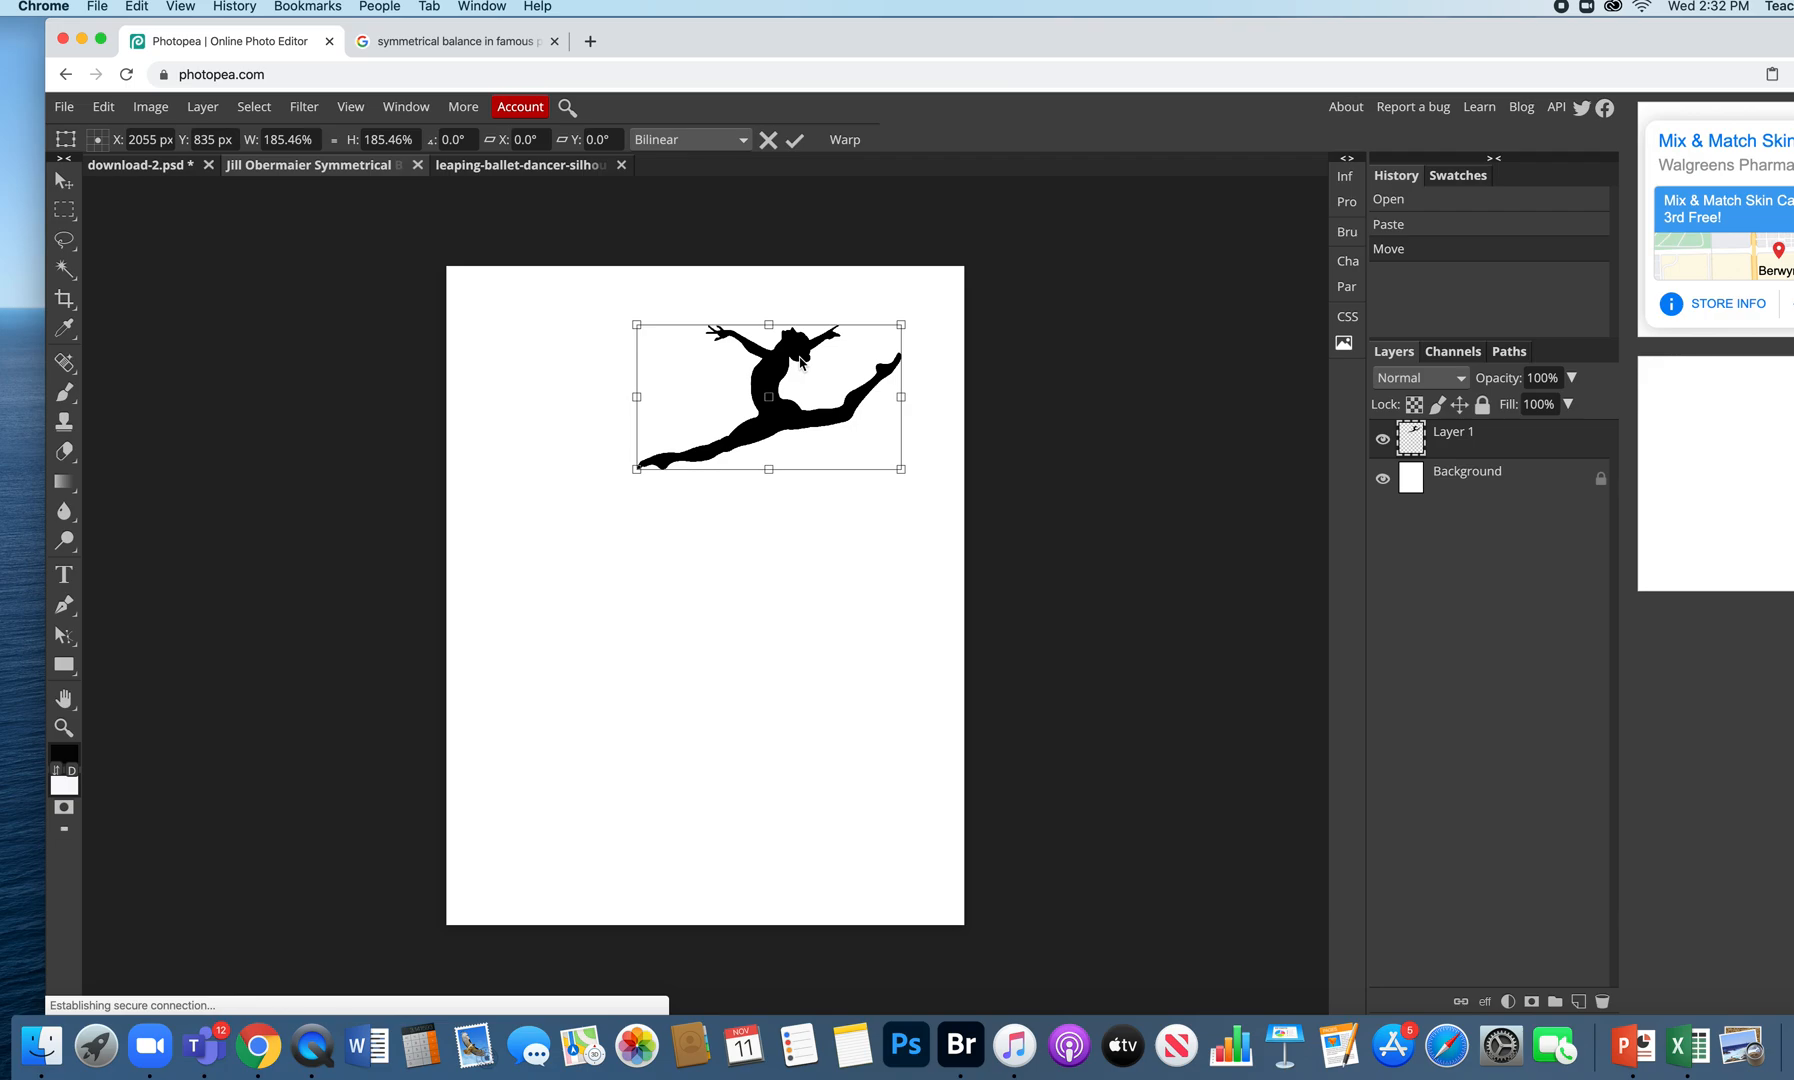
drag(901, 325, 918, 315)
drag(803, 342, 817, 348)
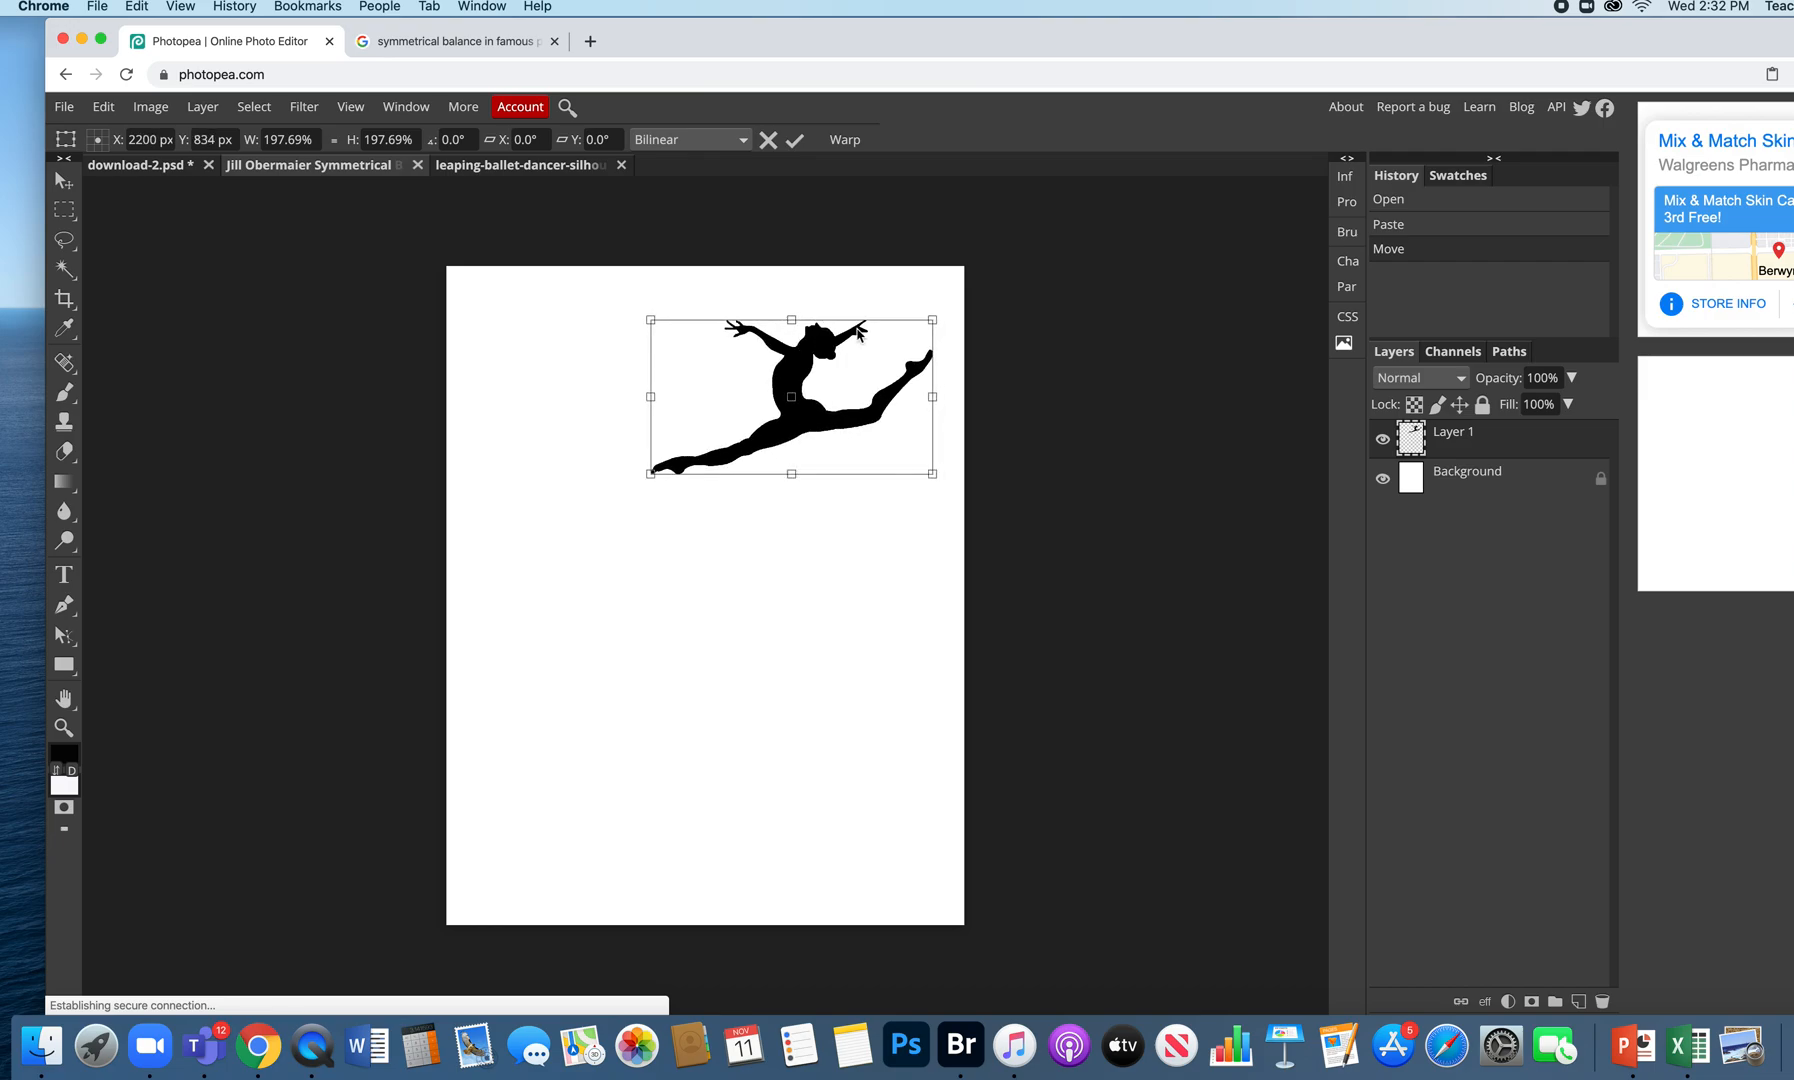
drag(932, 292, 906, 272)
drag(791, 381, 803, 377)
click(794, 140)
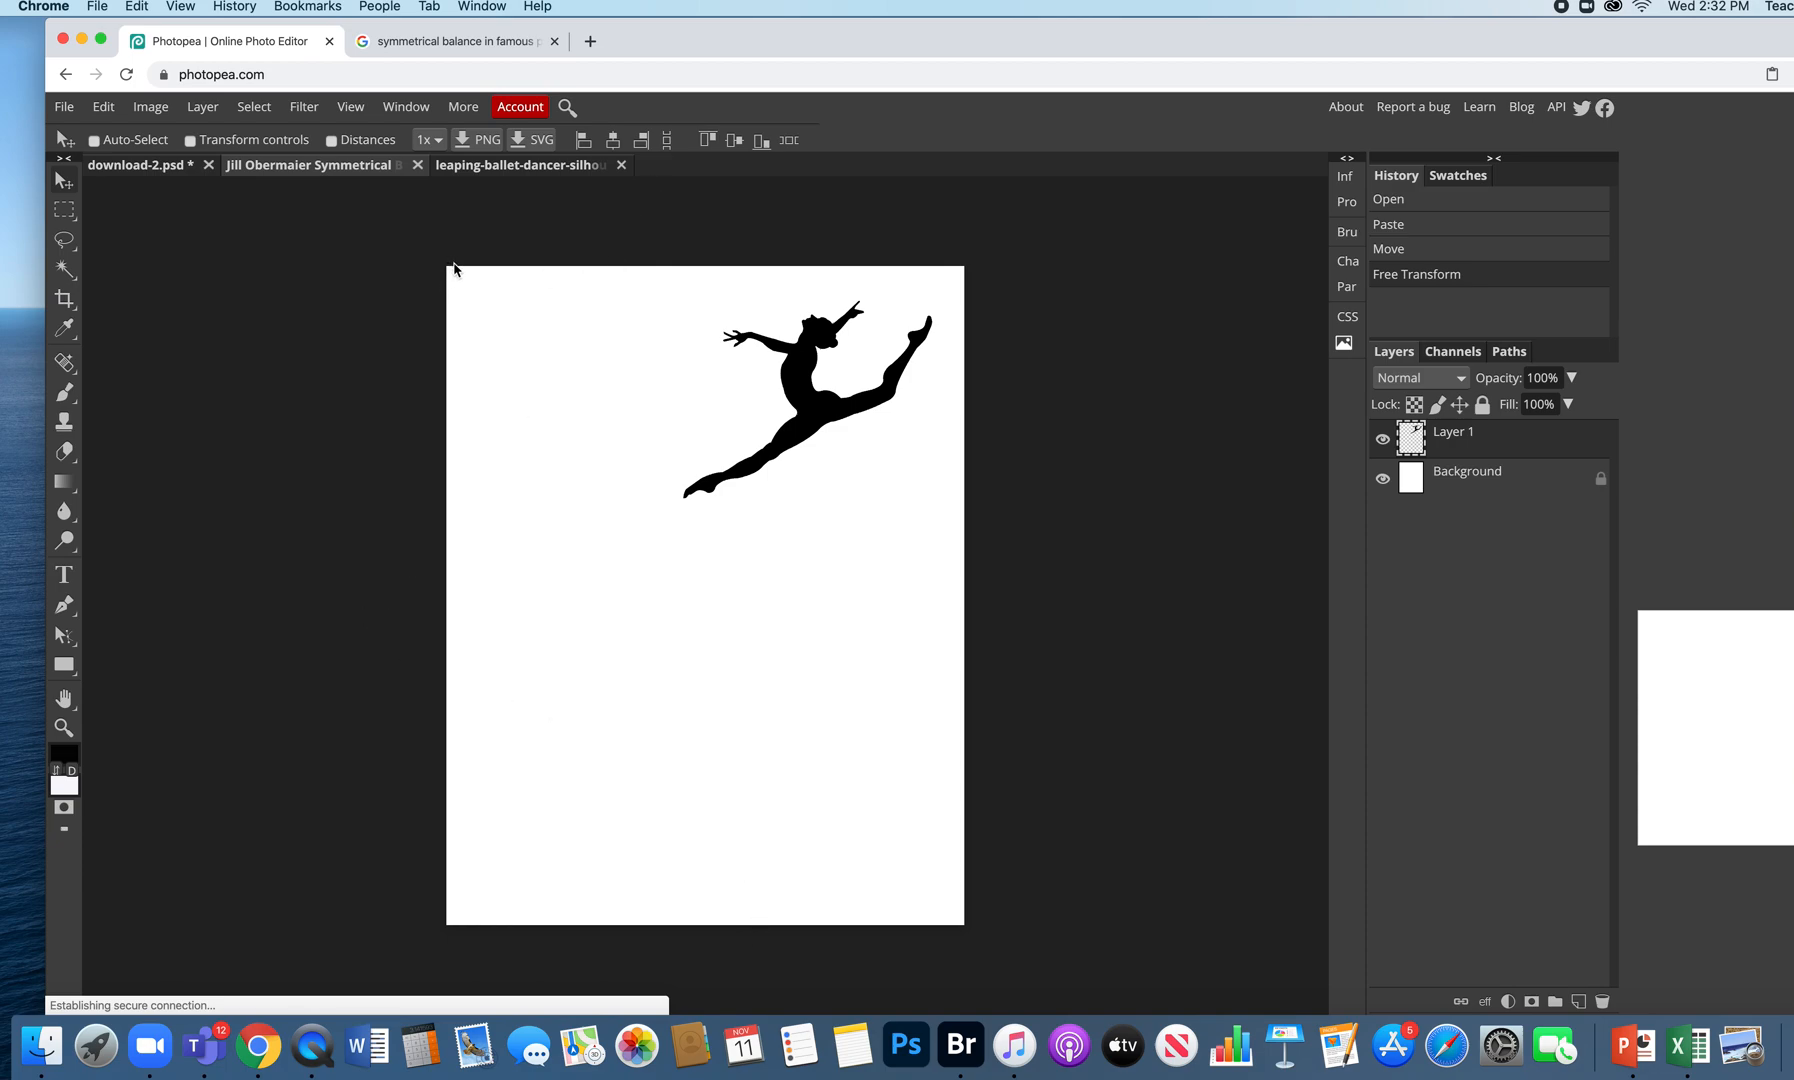
click(358, 110)
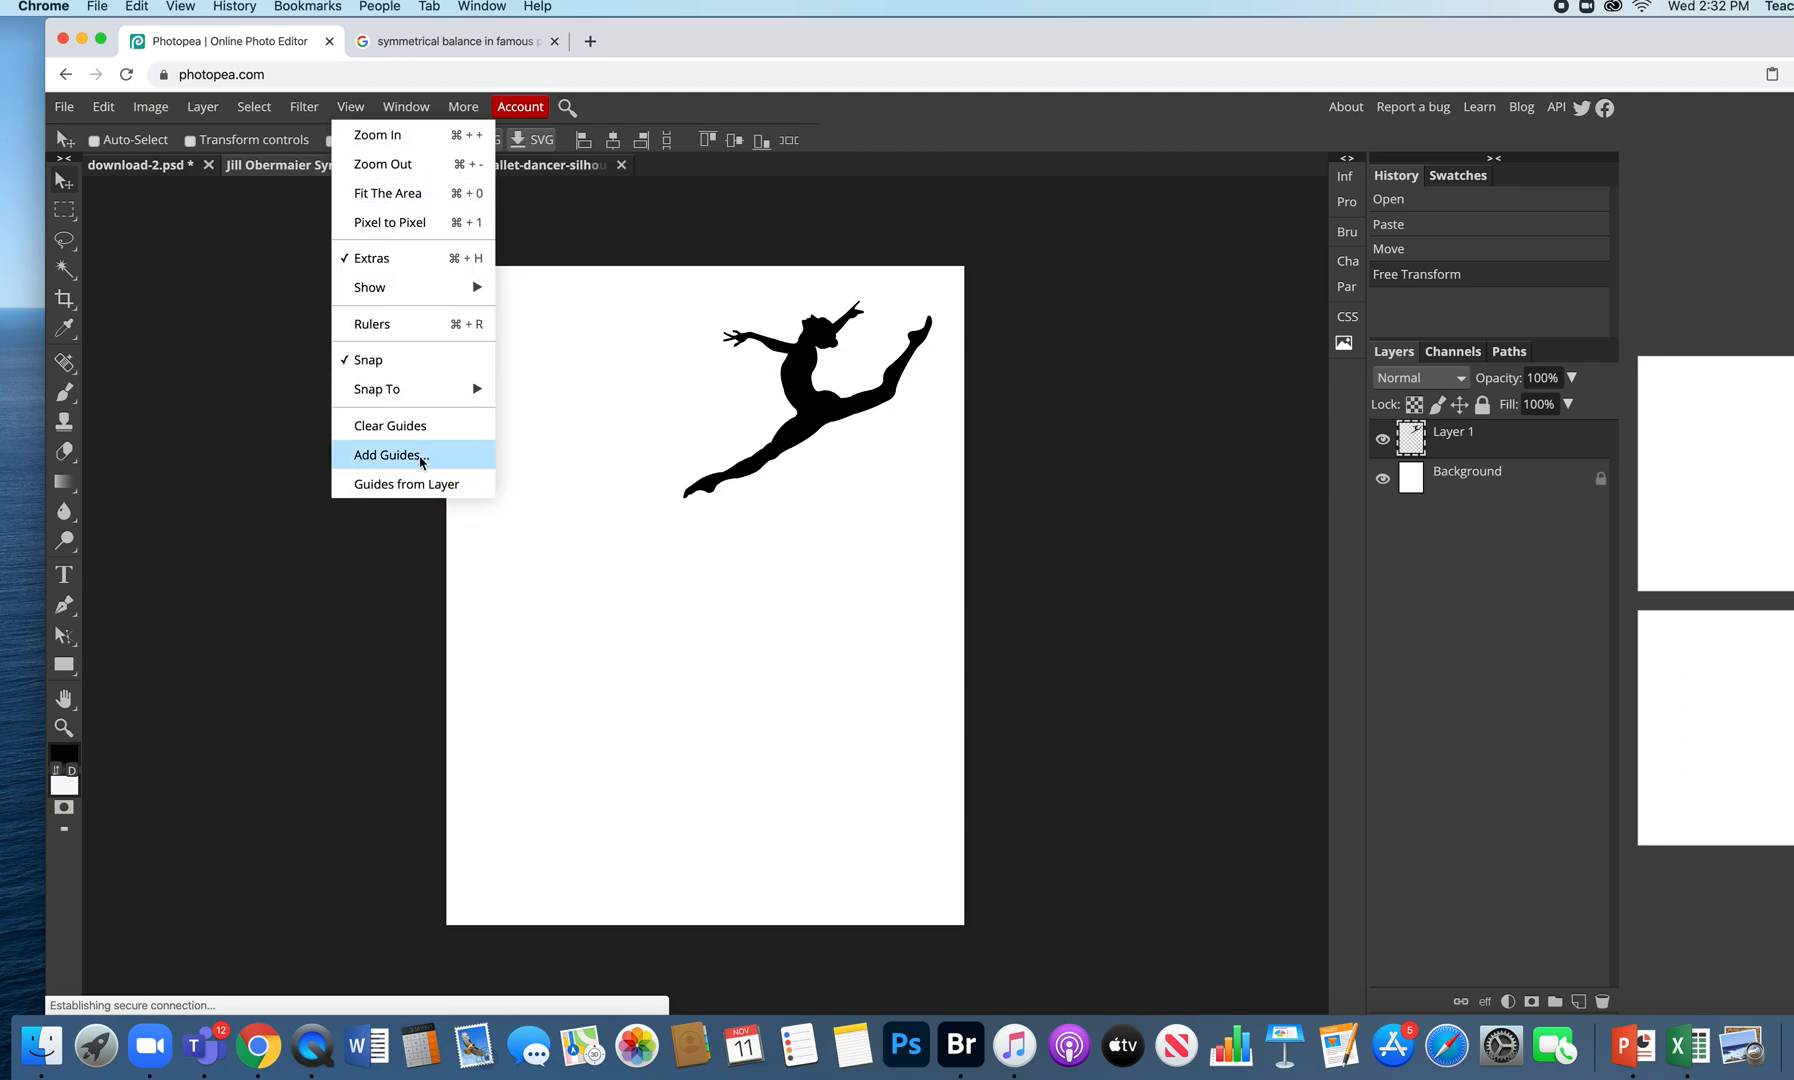
- Add guides in inches: horizontal at 7 and vertical at 5.5
click(421, 458)
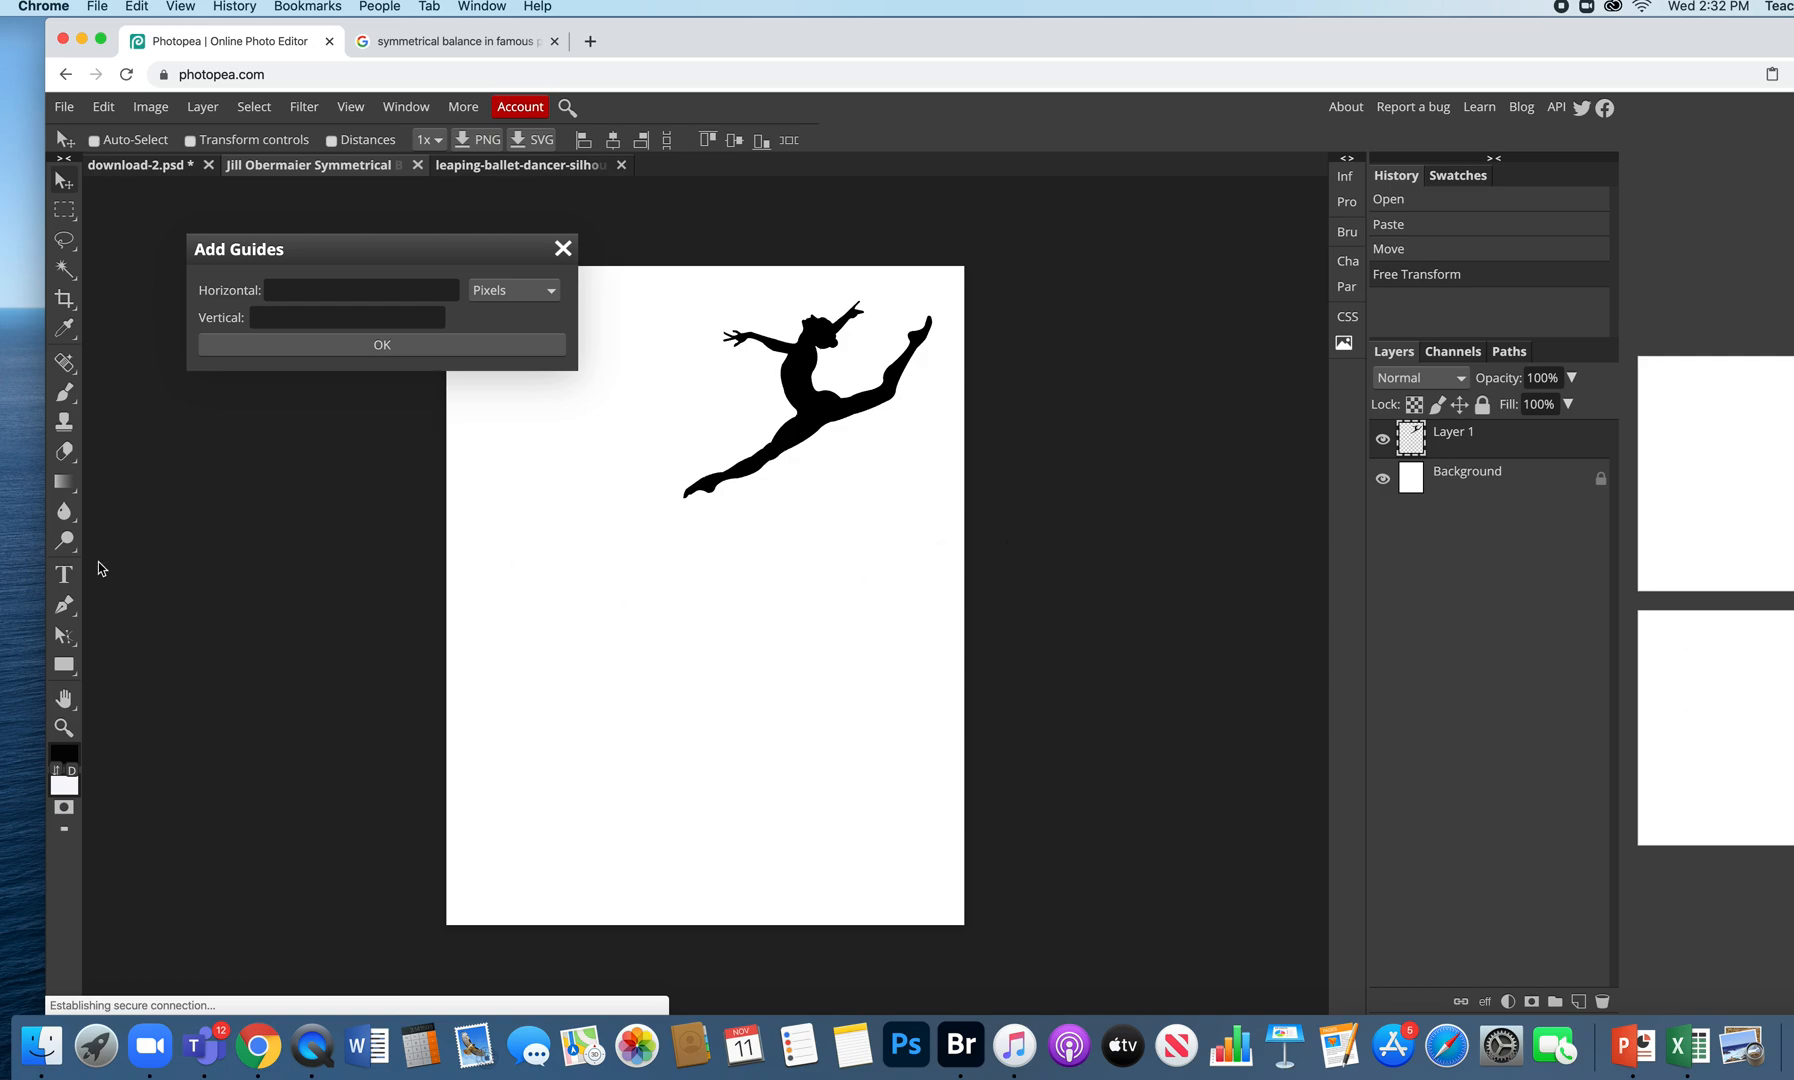
drag(466, 255, 398, 218)
click(448, 246)
click(428, 252)
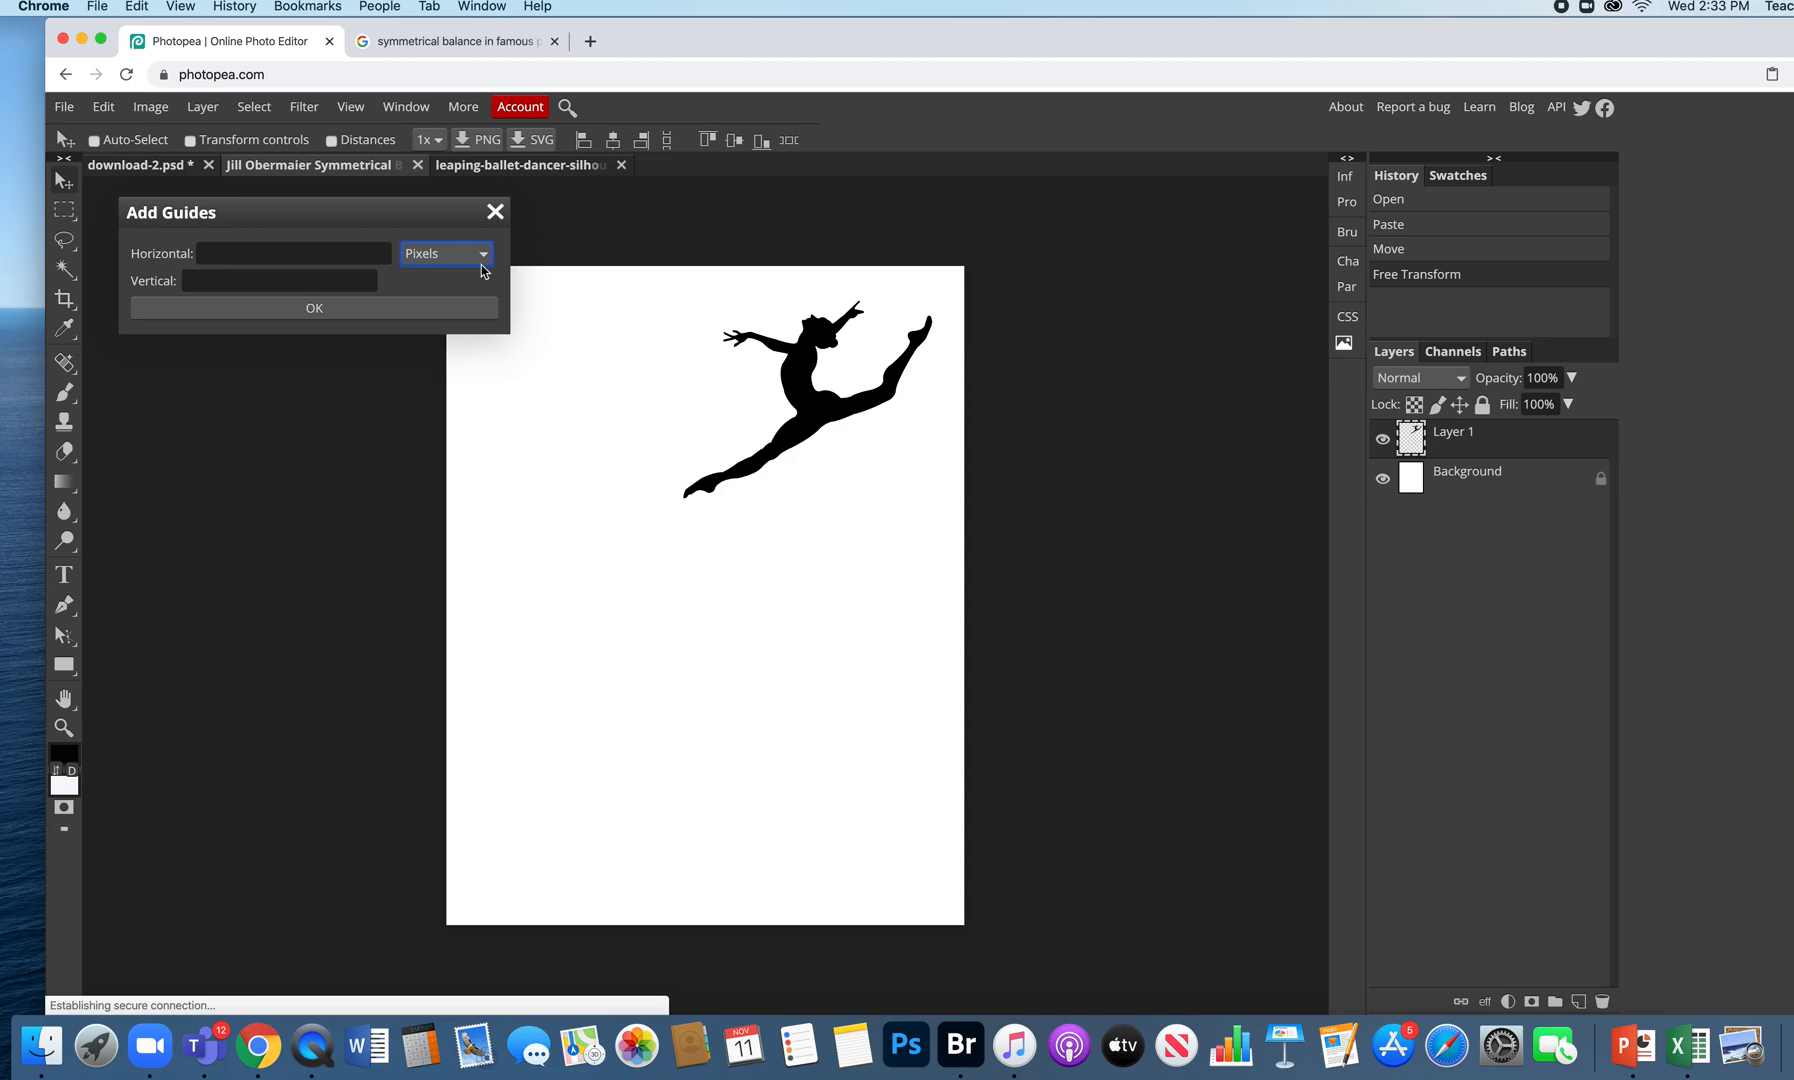
click(480, 256)
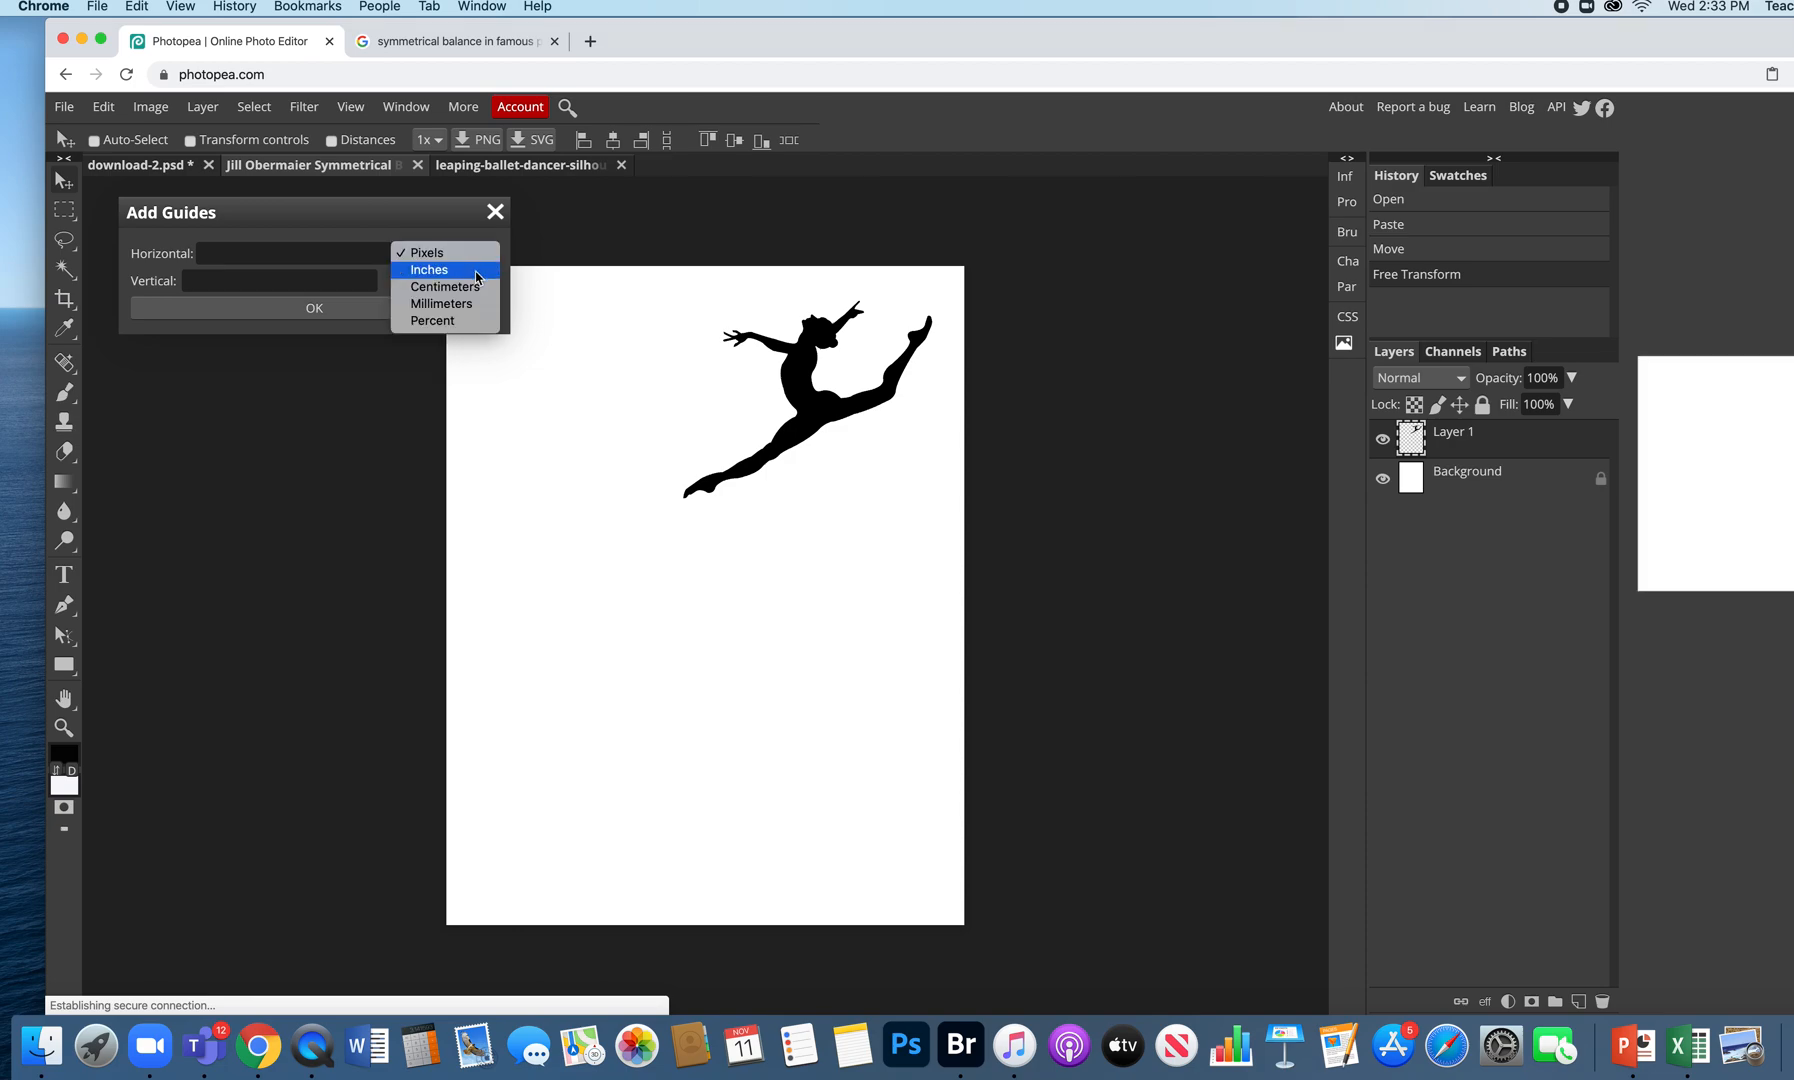
click(477, 271)
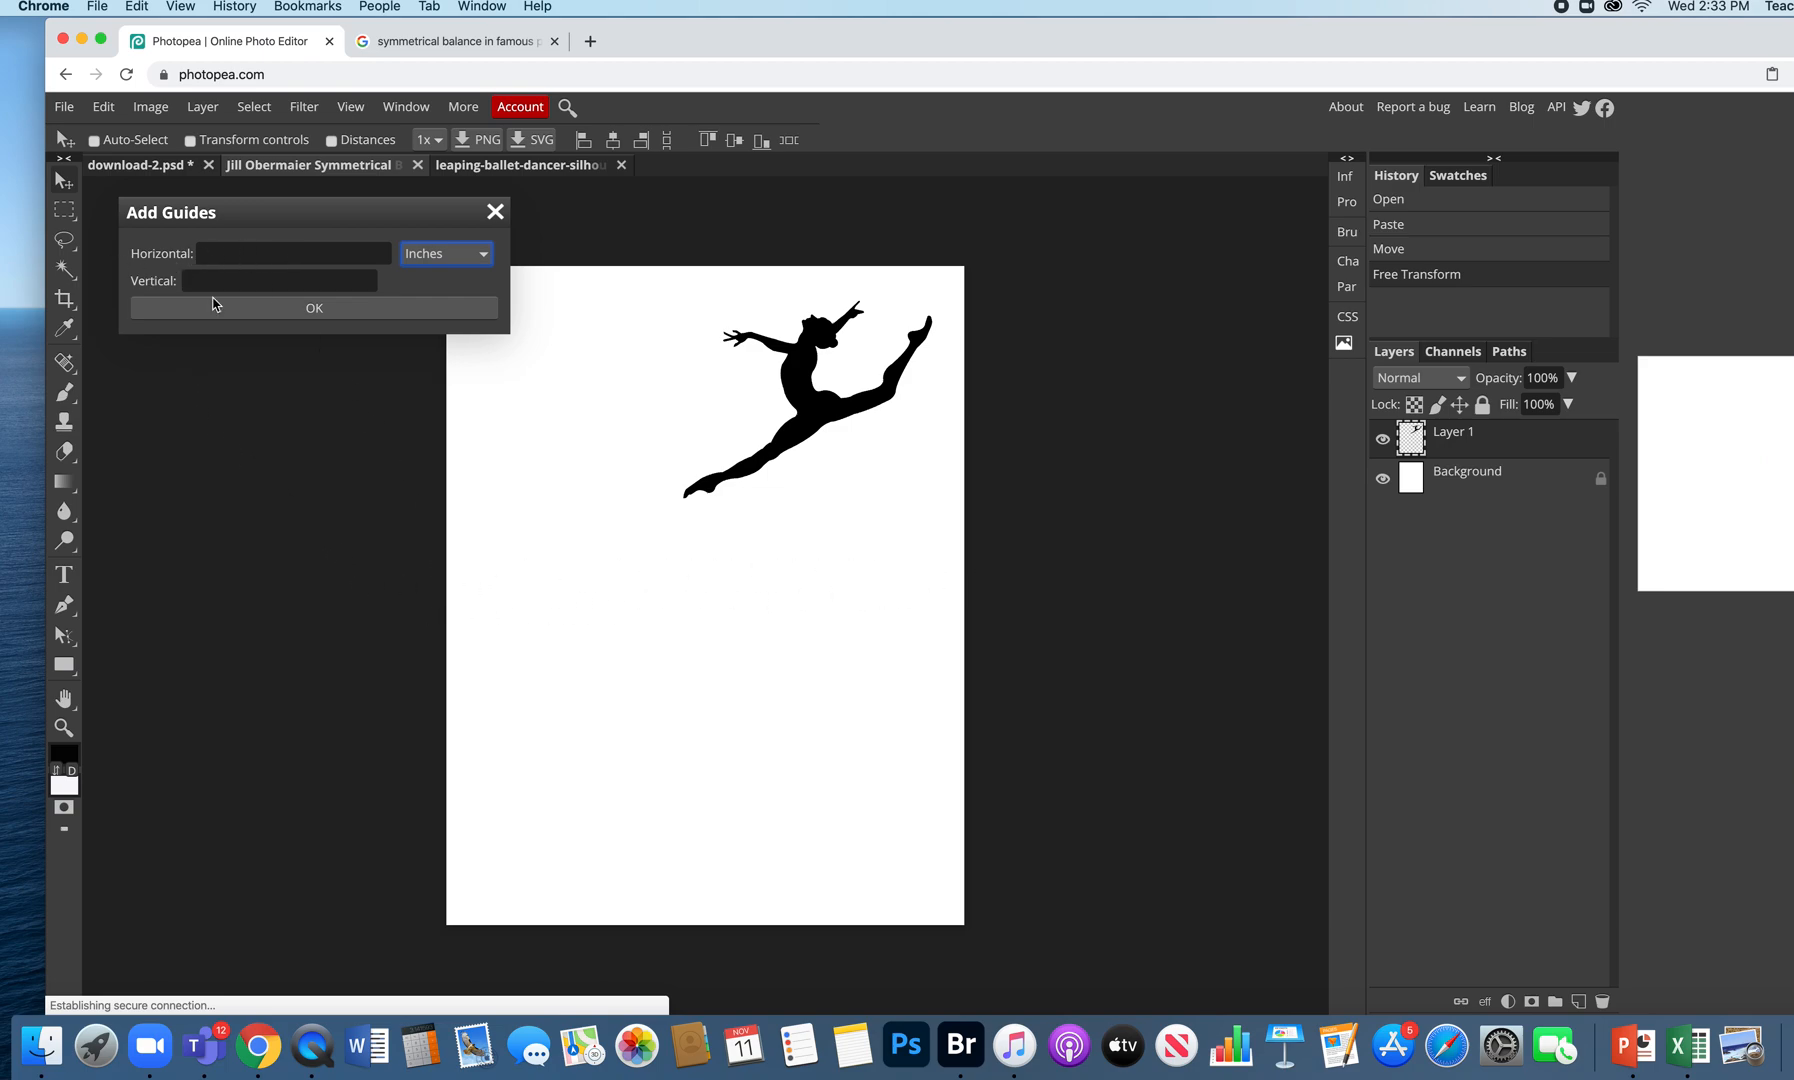
click(254, 253)
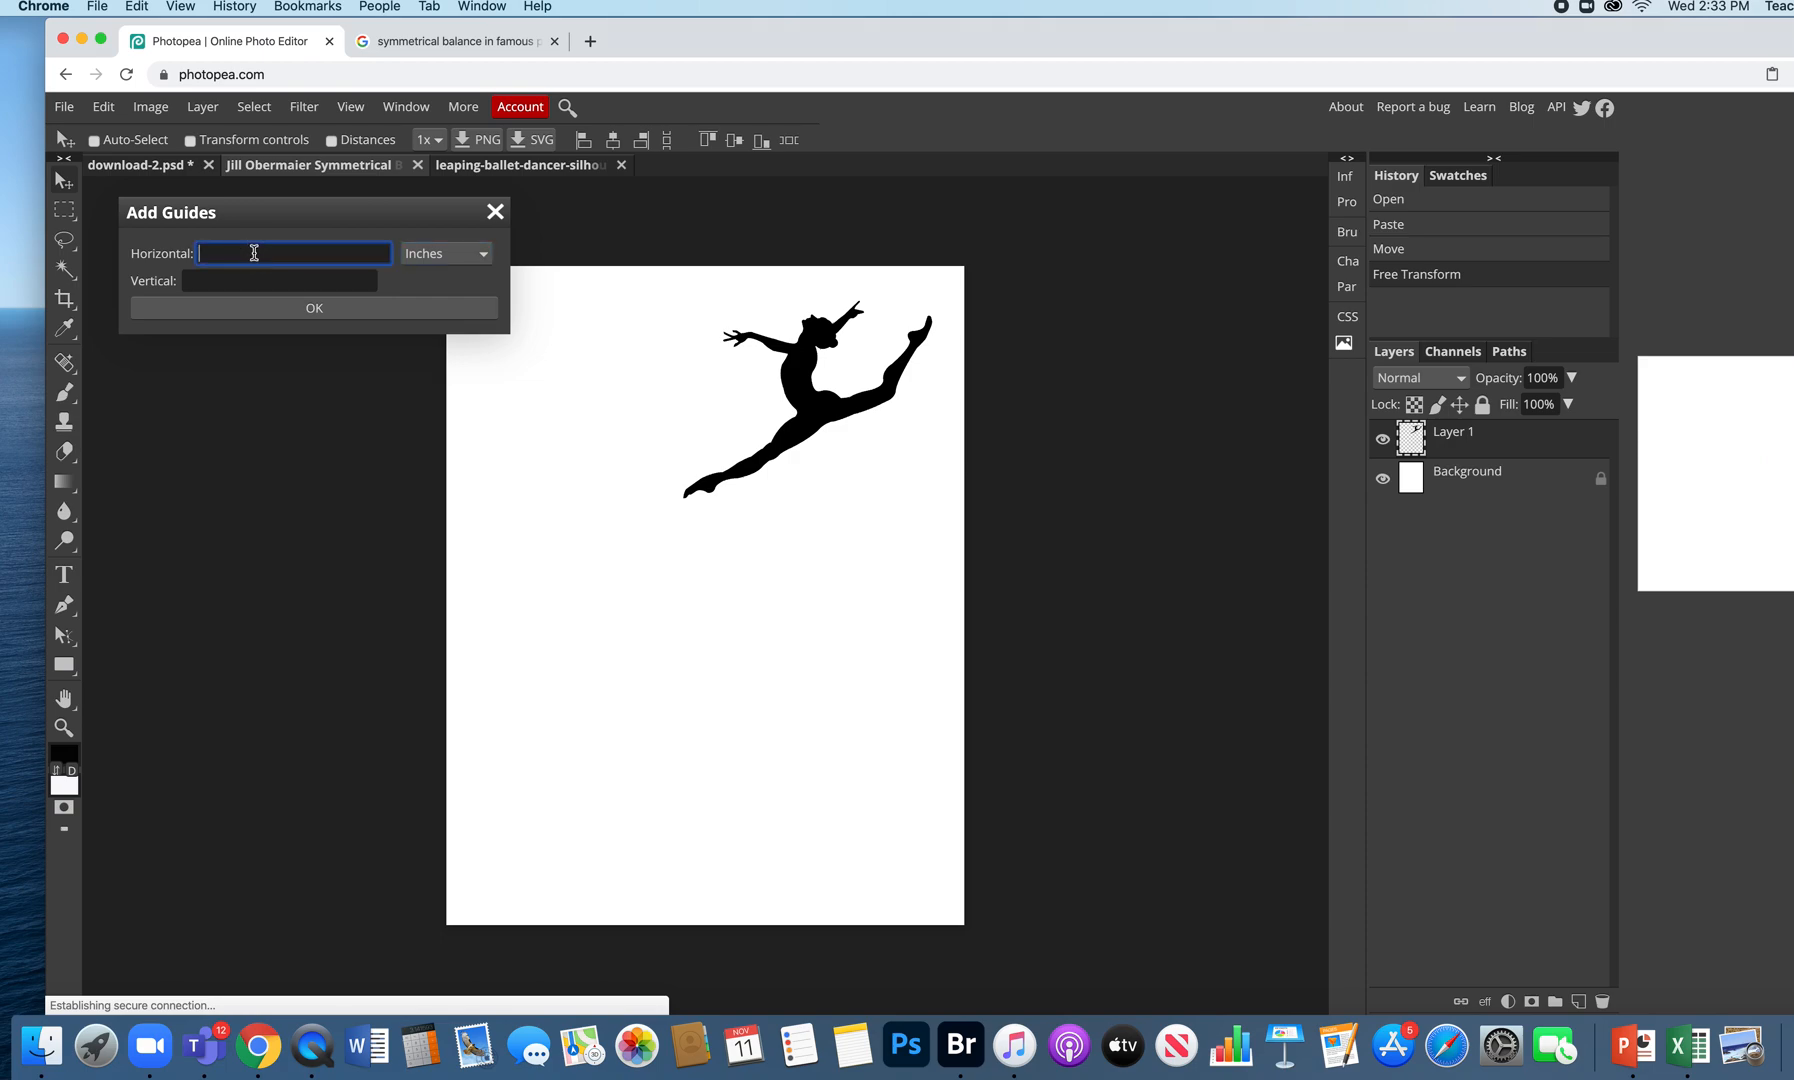
text(7)
click(266, 283)
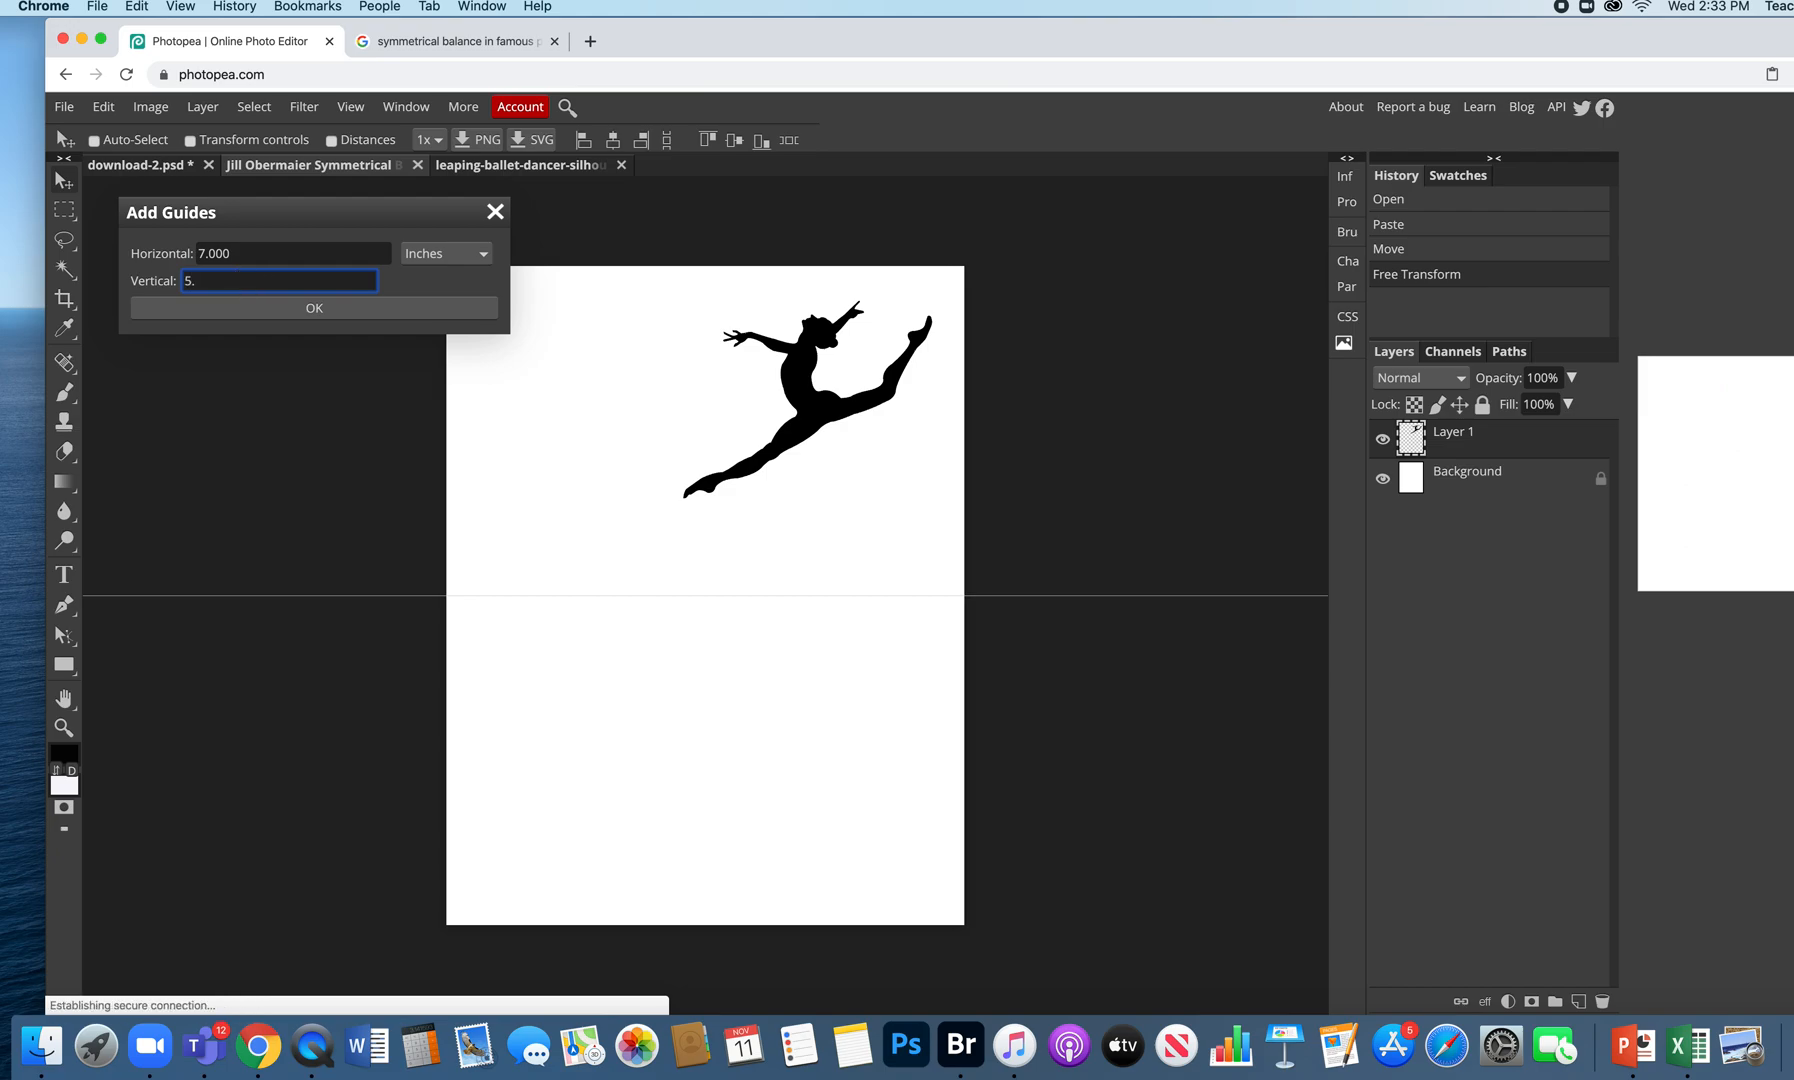
click(386, 314)
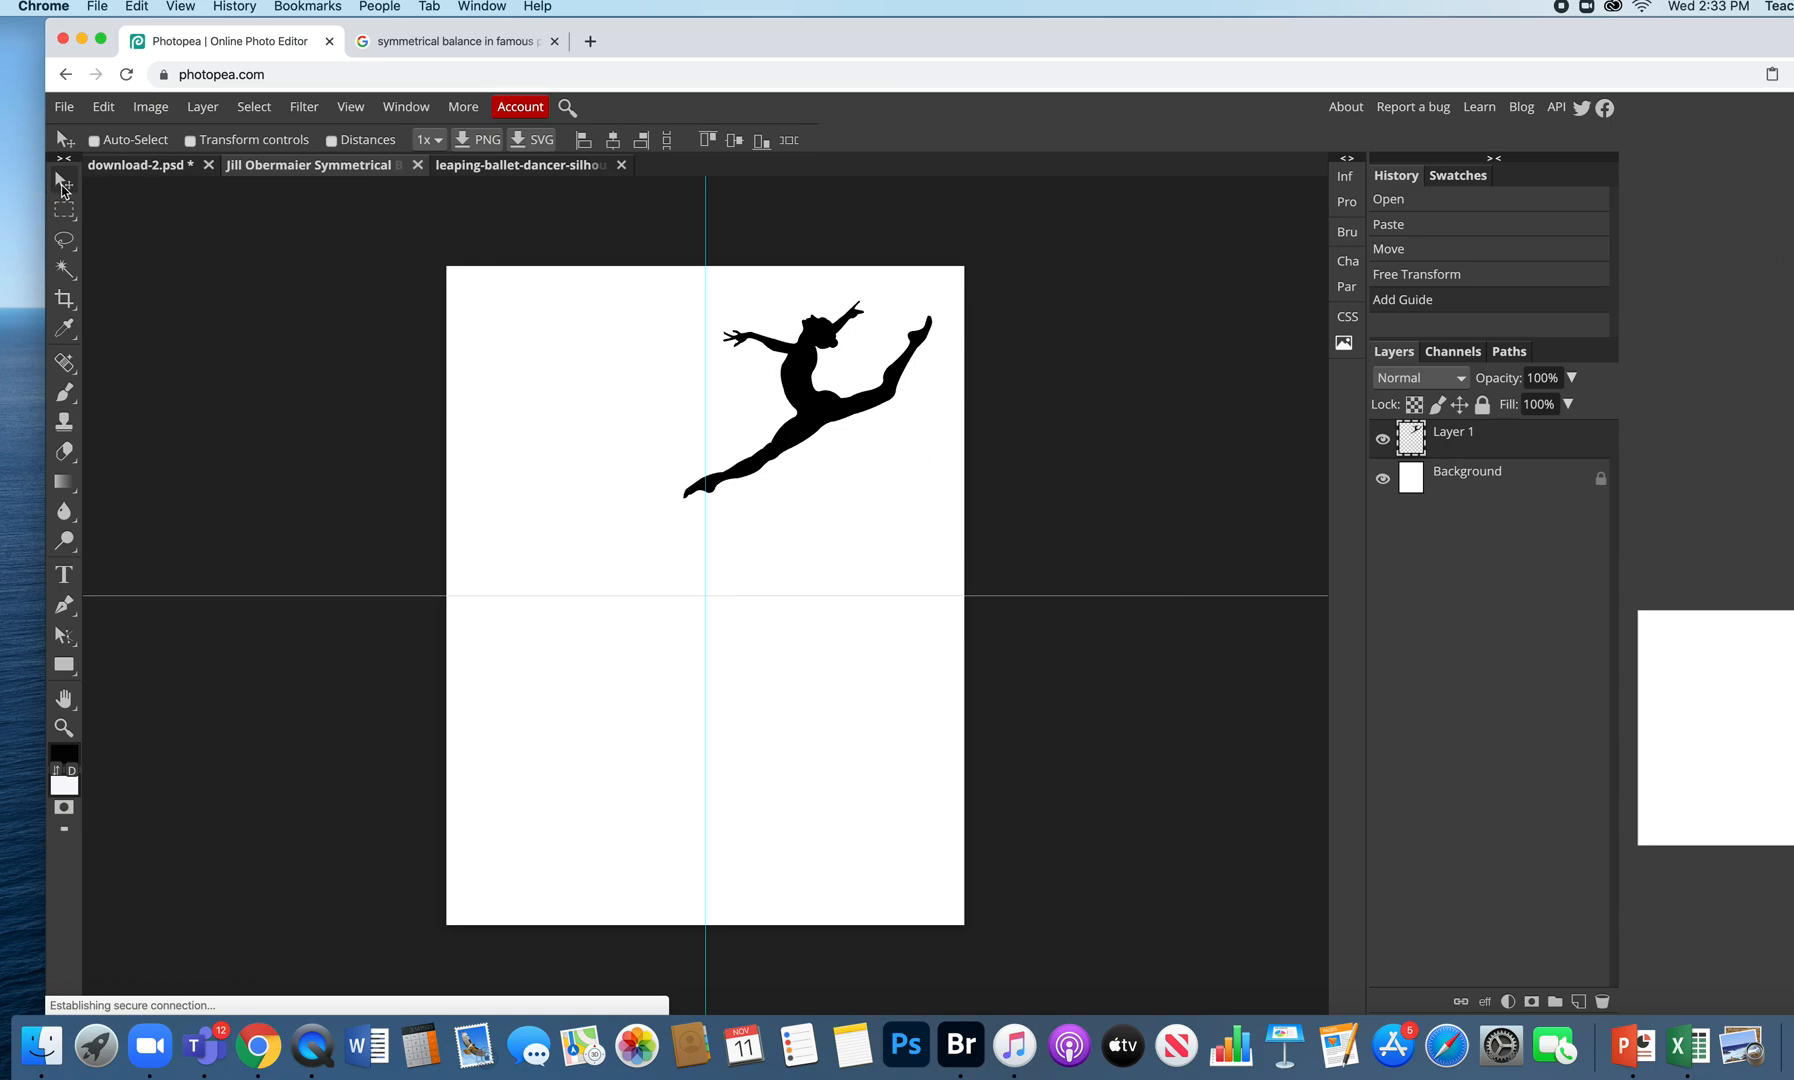
- Nudge the dancer so its back foot rests on the vertical guide
click(803, 388)
drag(803, 388, 816, 380)
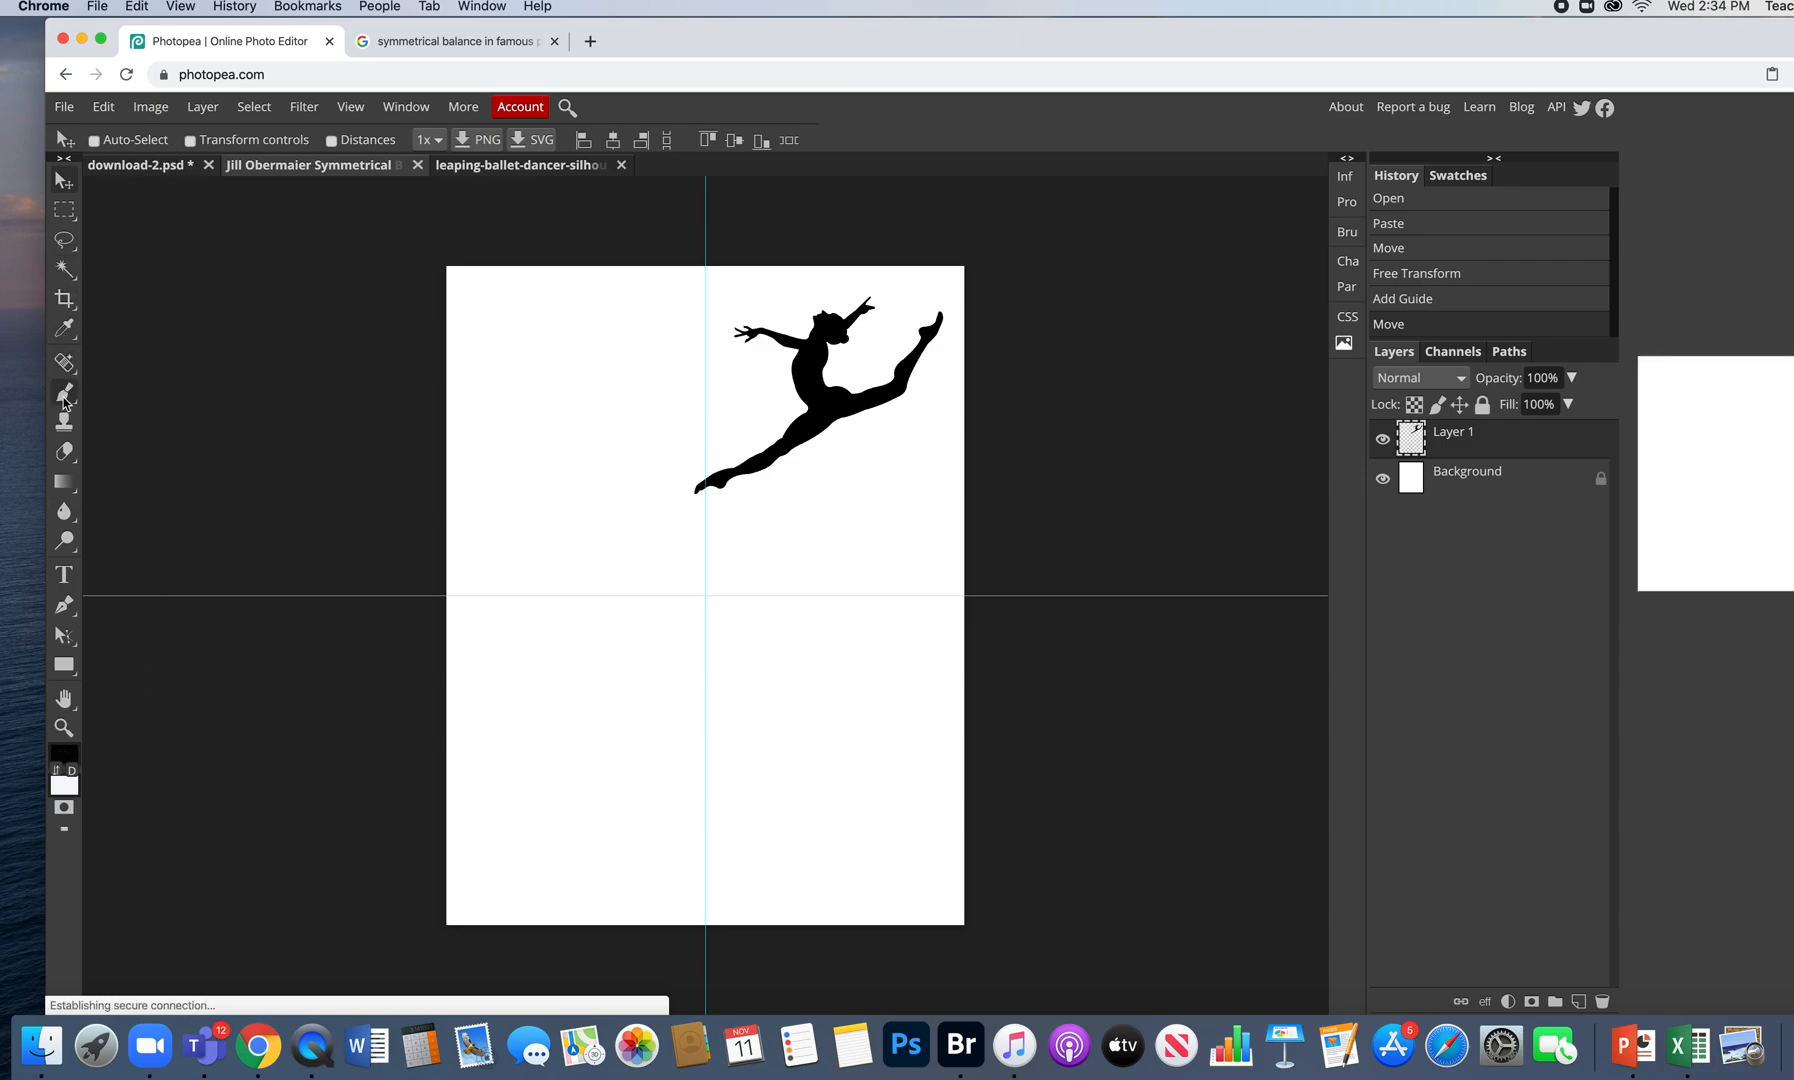
click(67, 487)
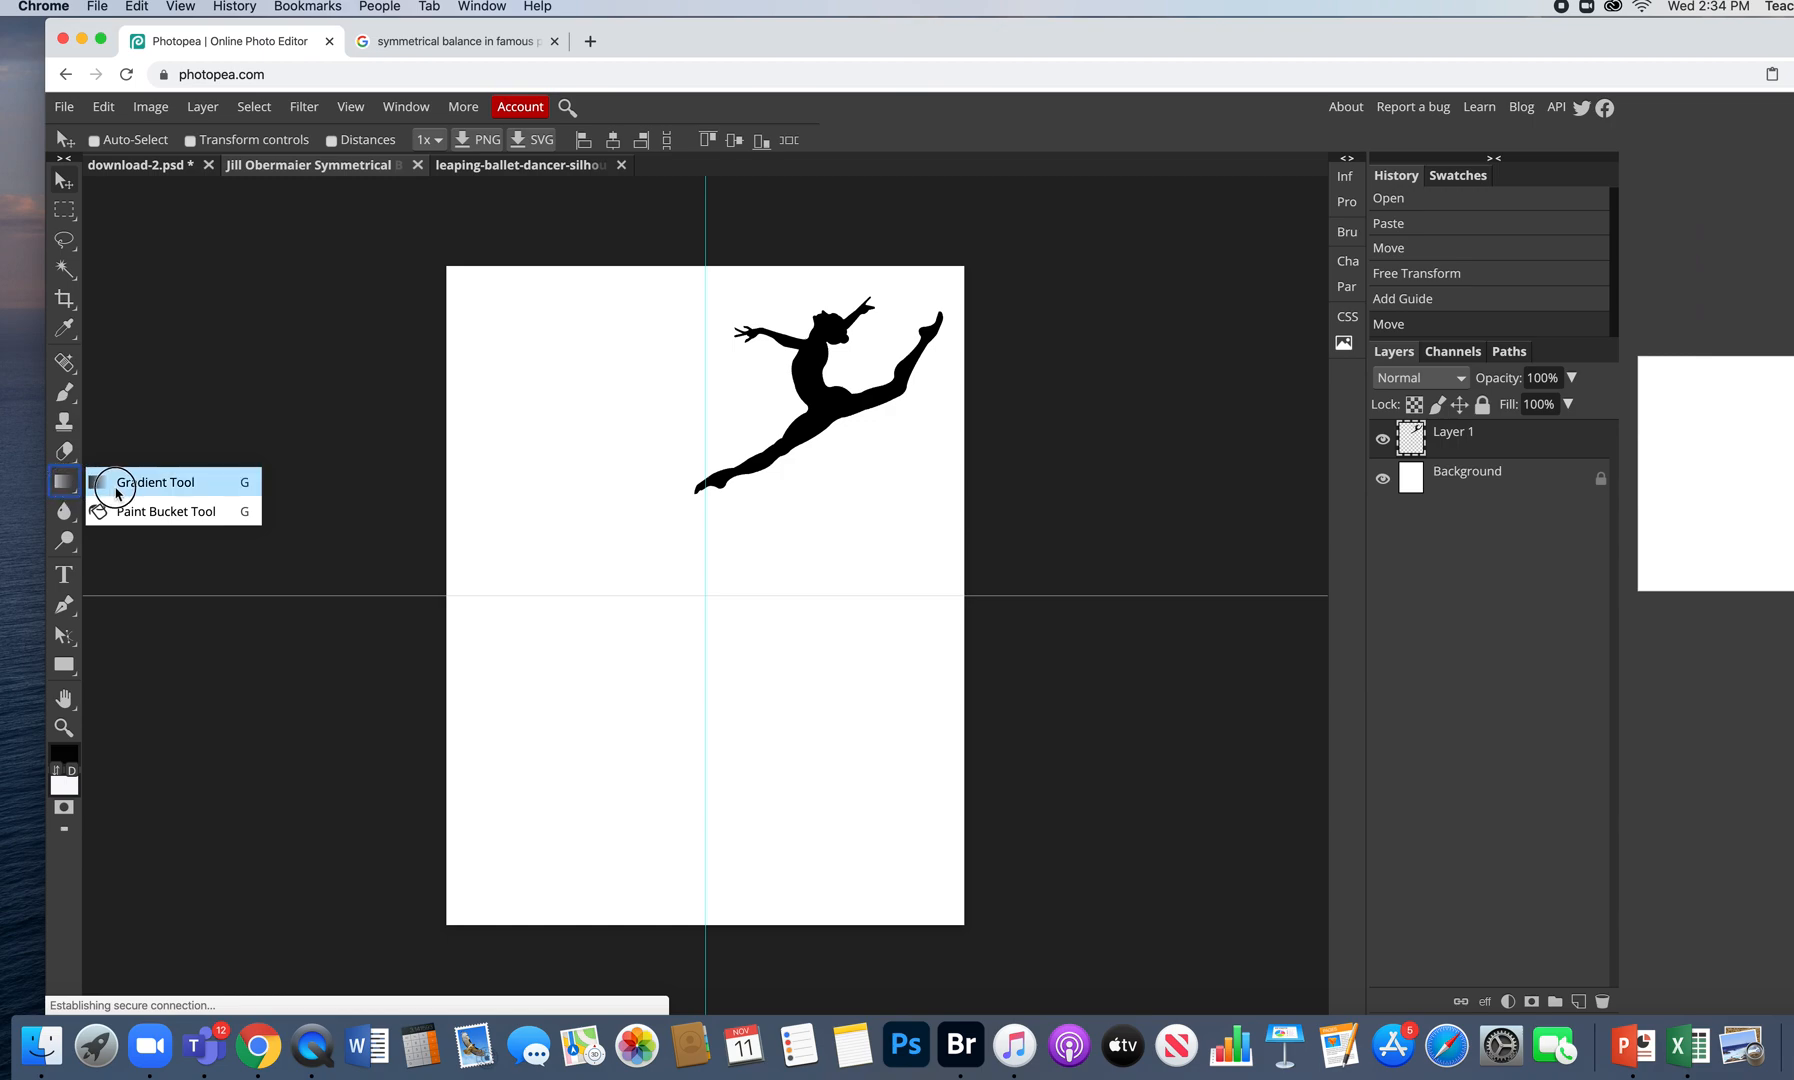
- Fill the dancer with pink f299d1 using the Paint Bucket, then duplicate Layer 1
click(126, 516)
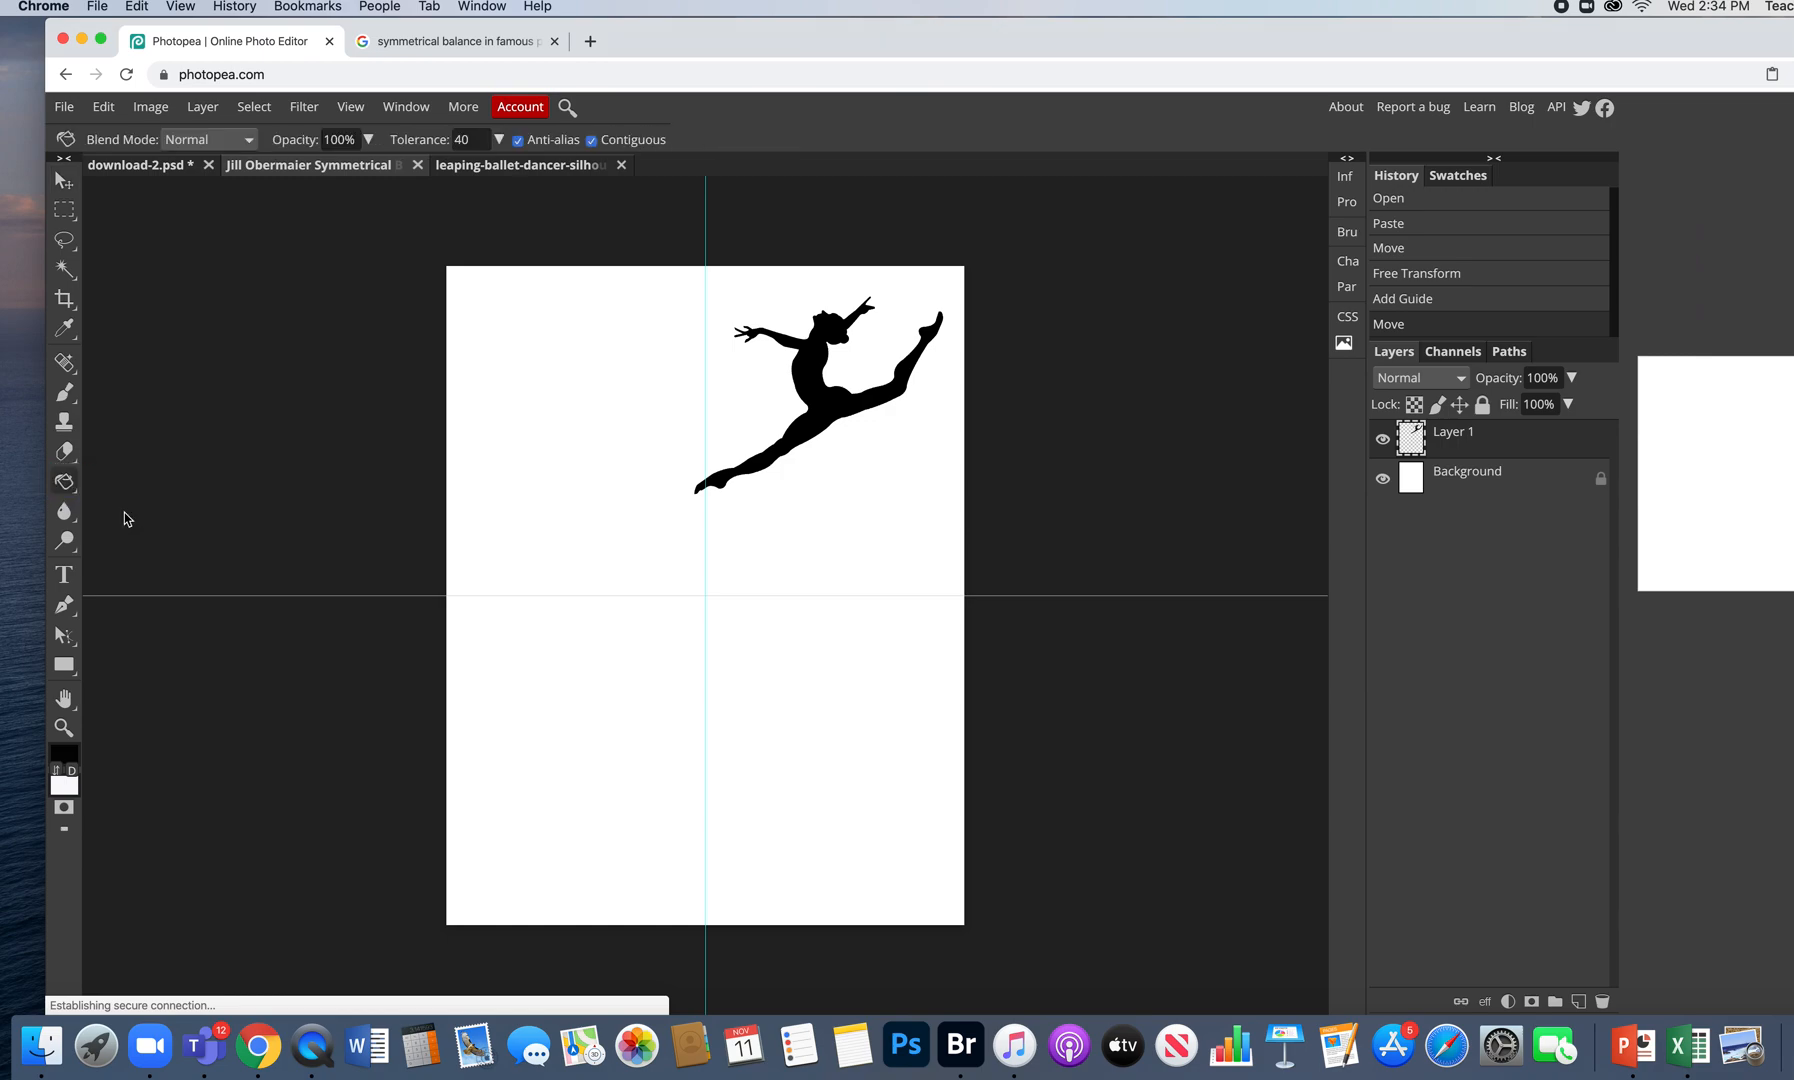
click(72, 757)
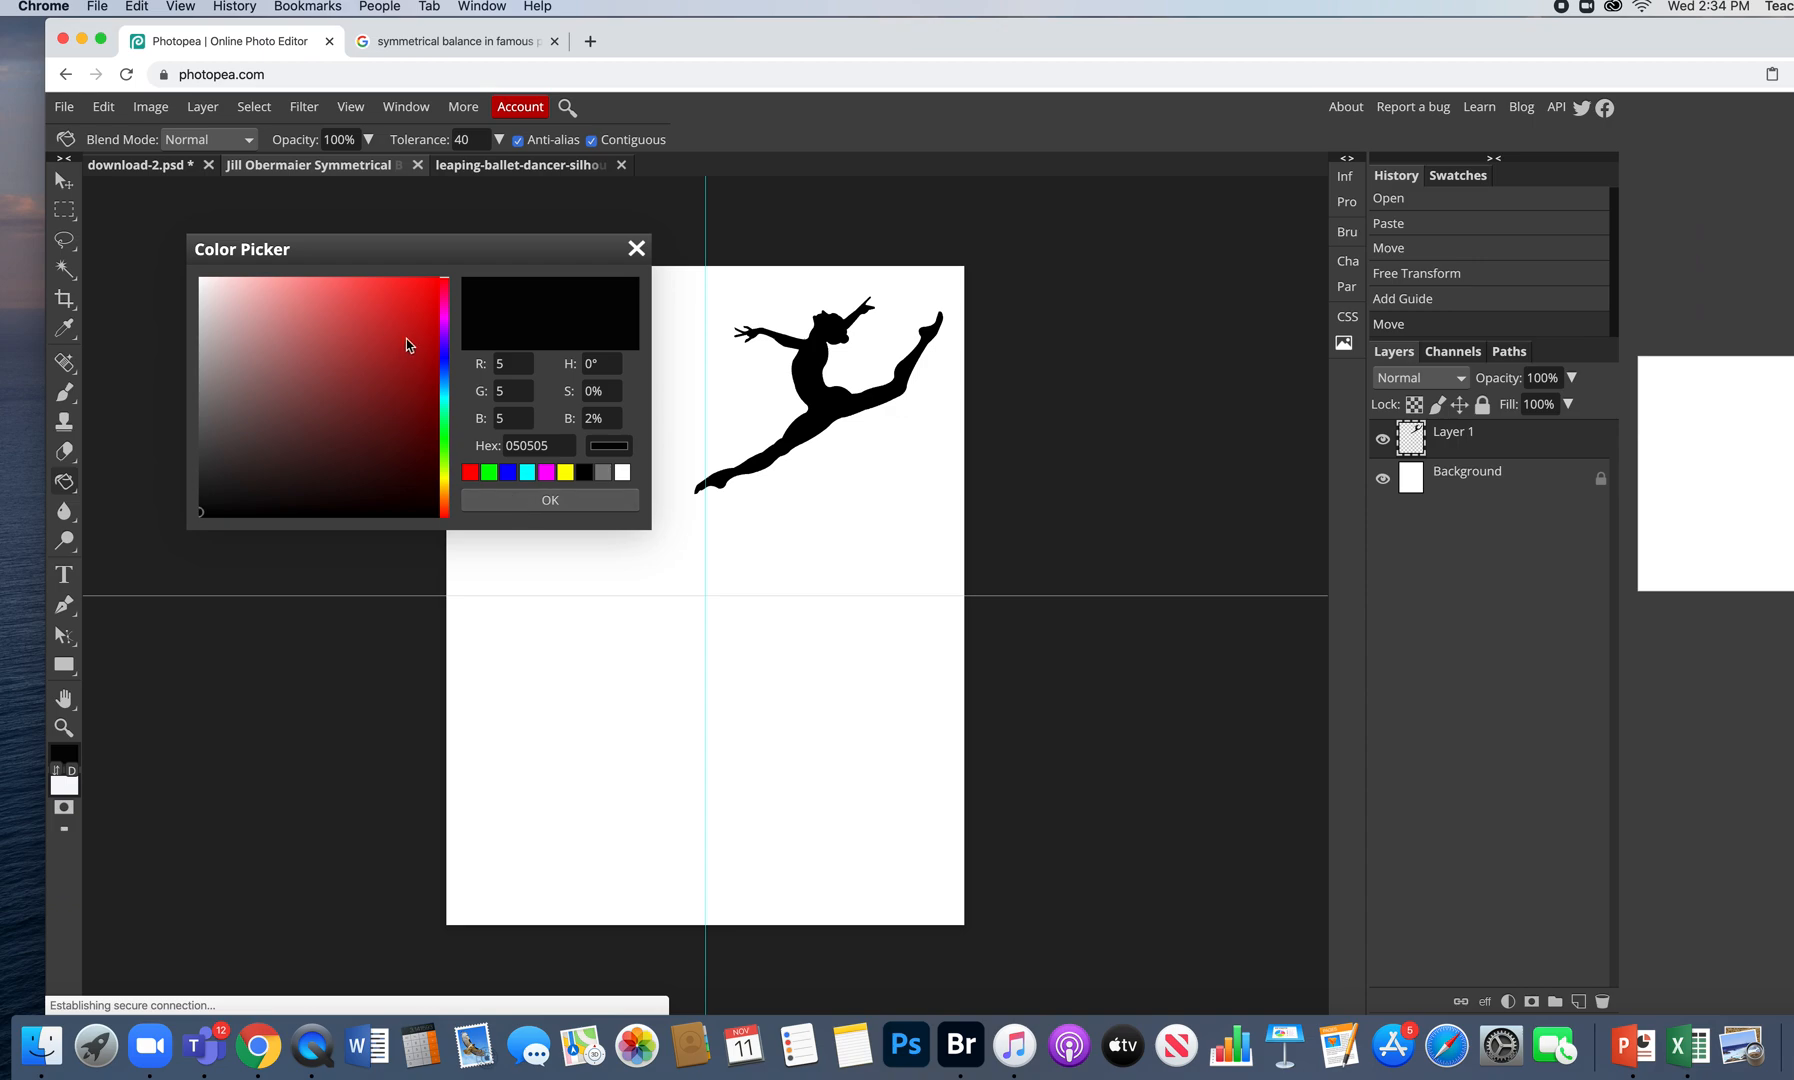
click(445, 332)
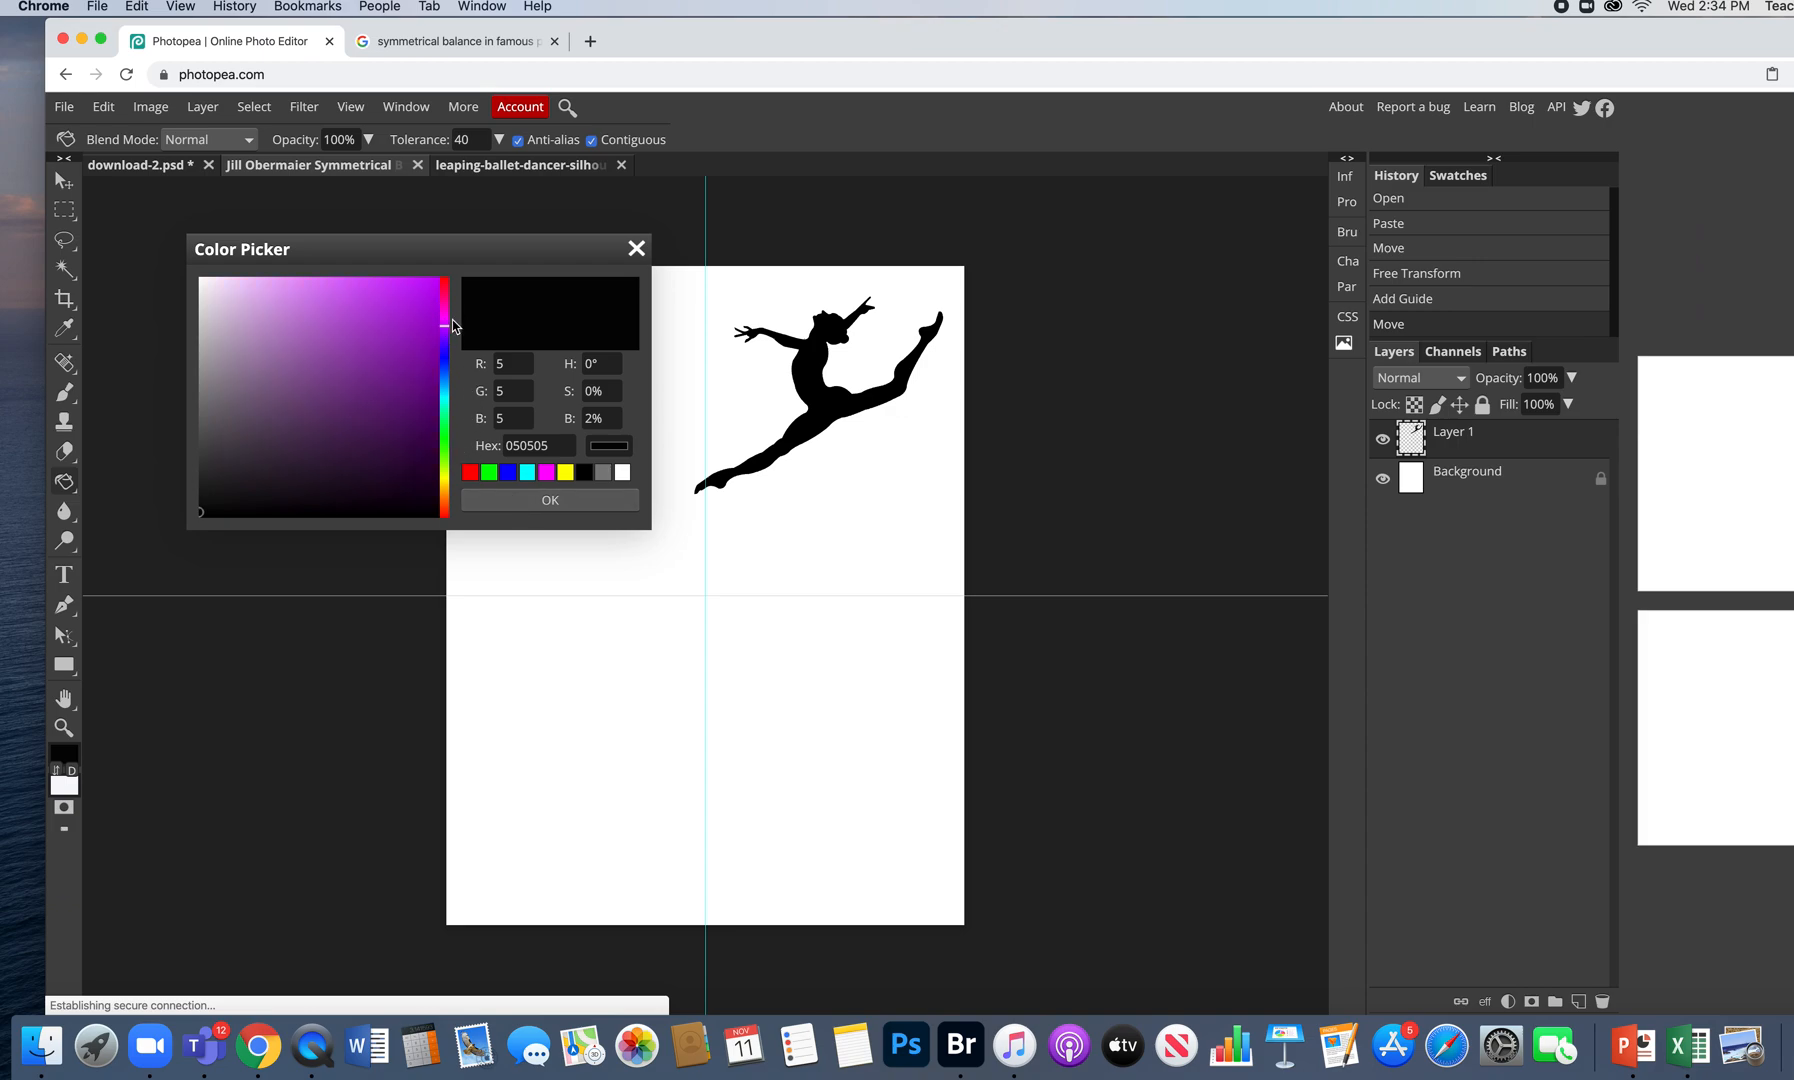
drag(445, 332, 444, 300)
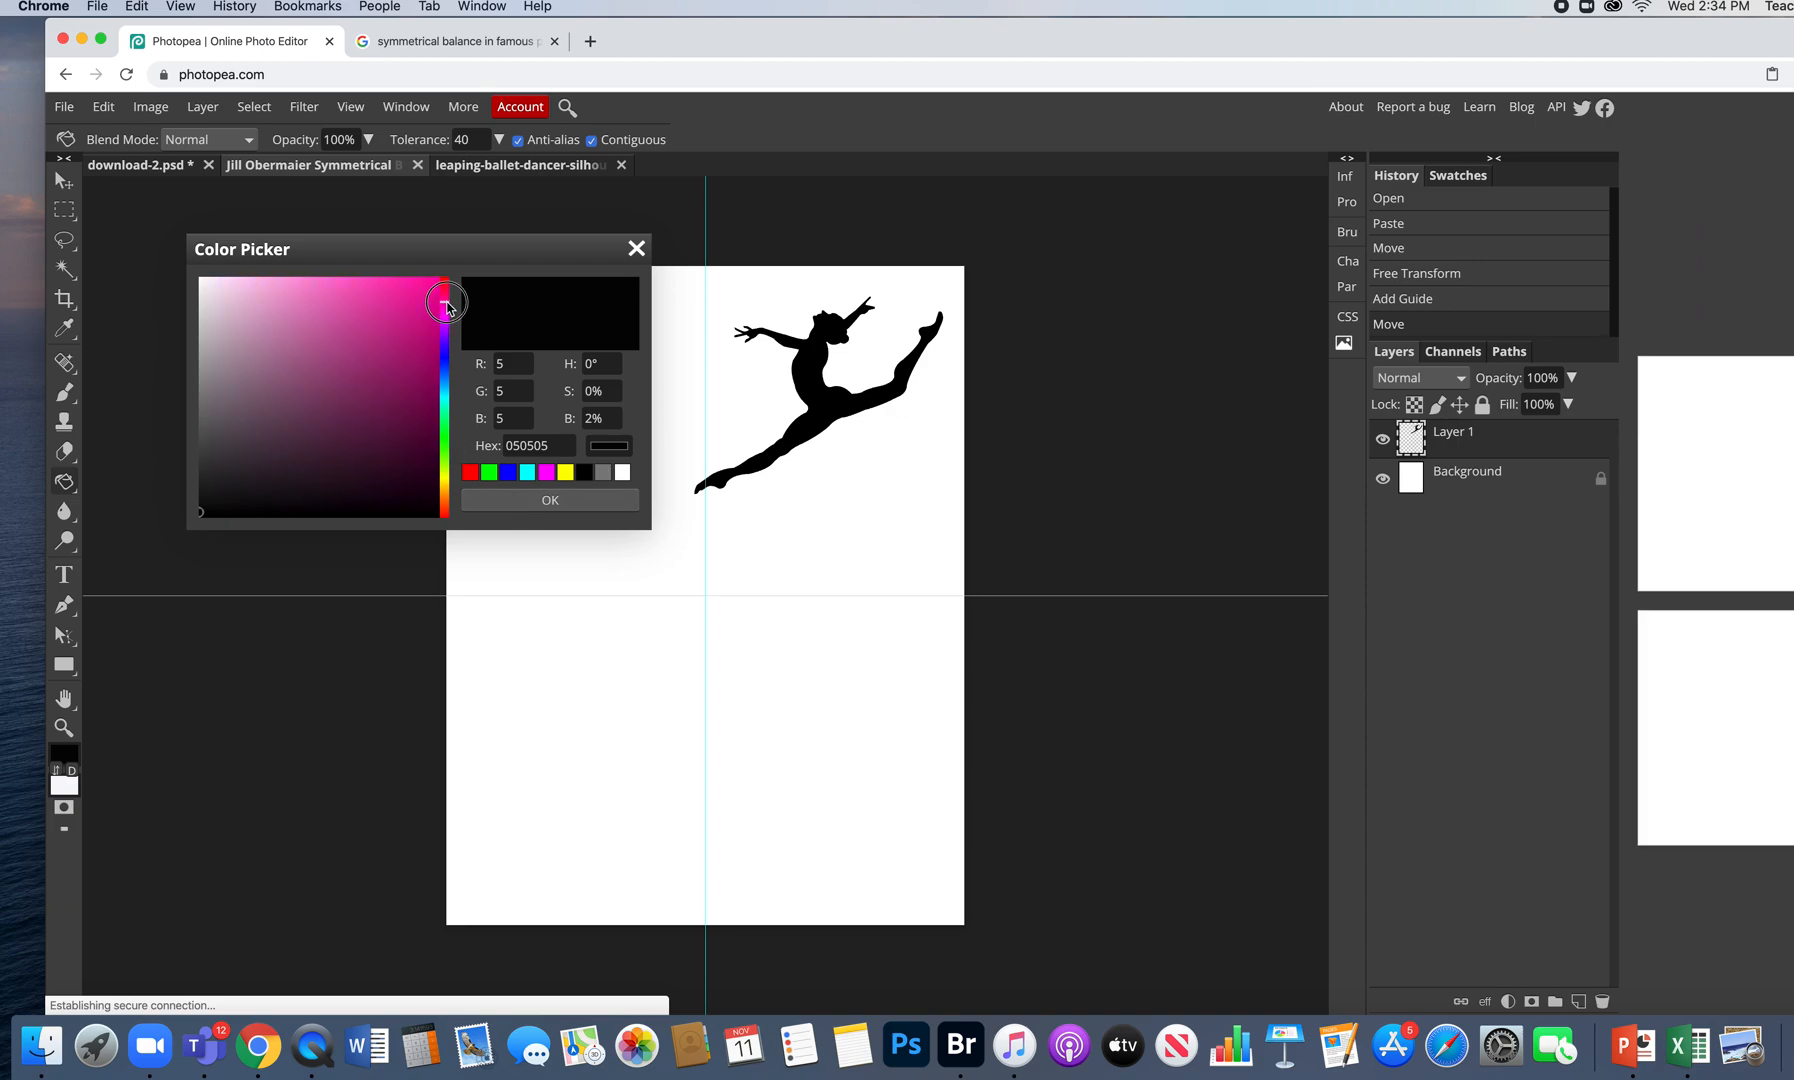
click(288, 292)
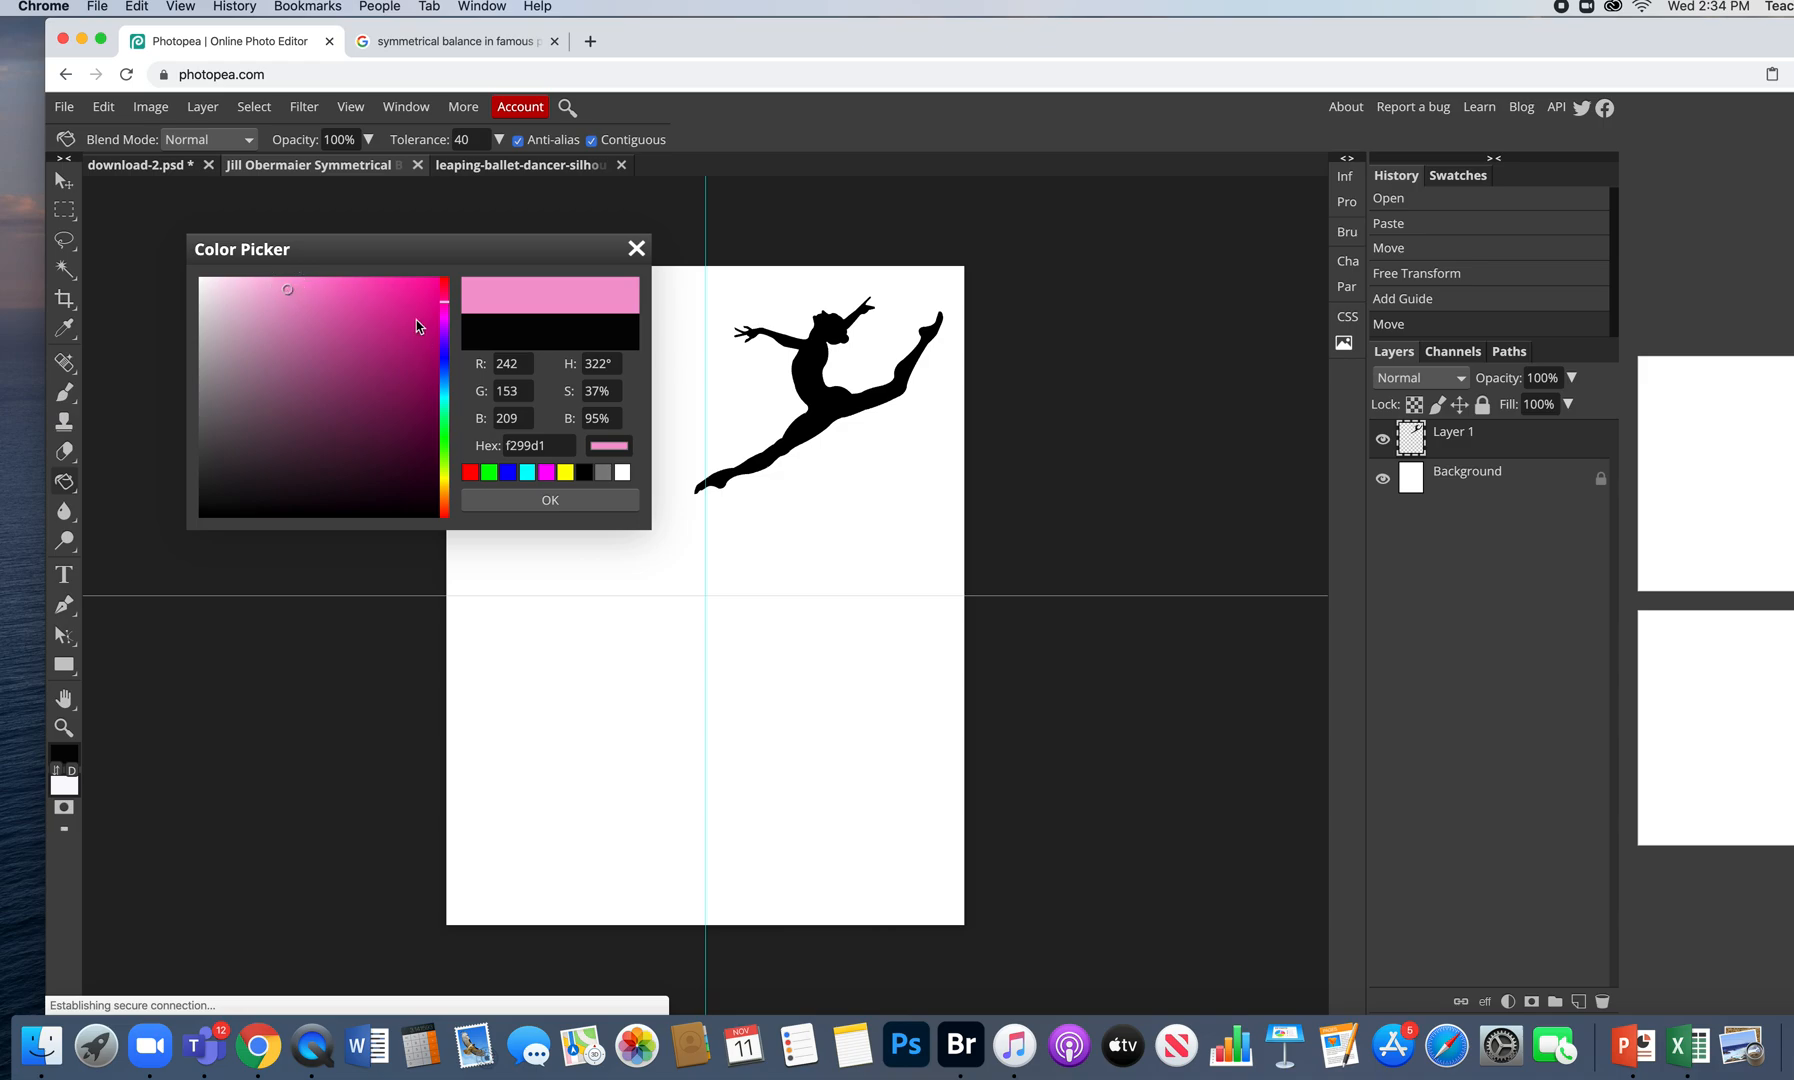
click(556, 504)
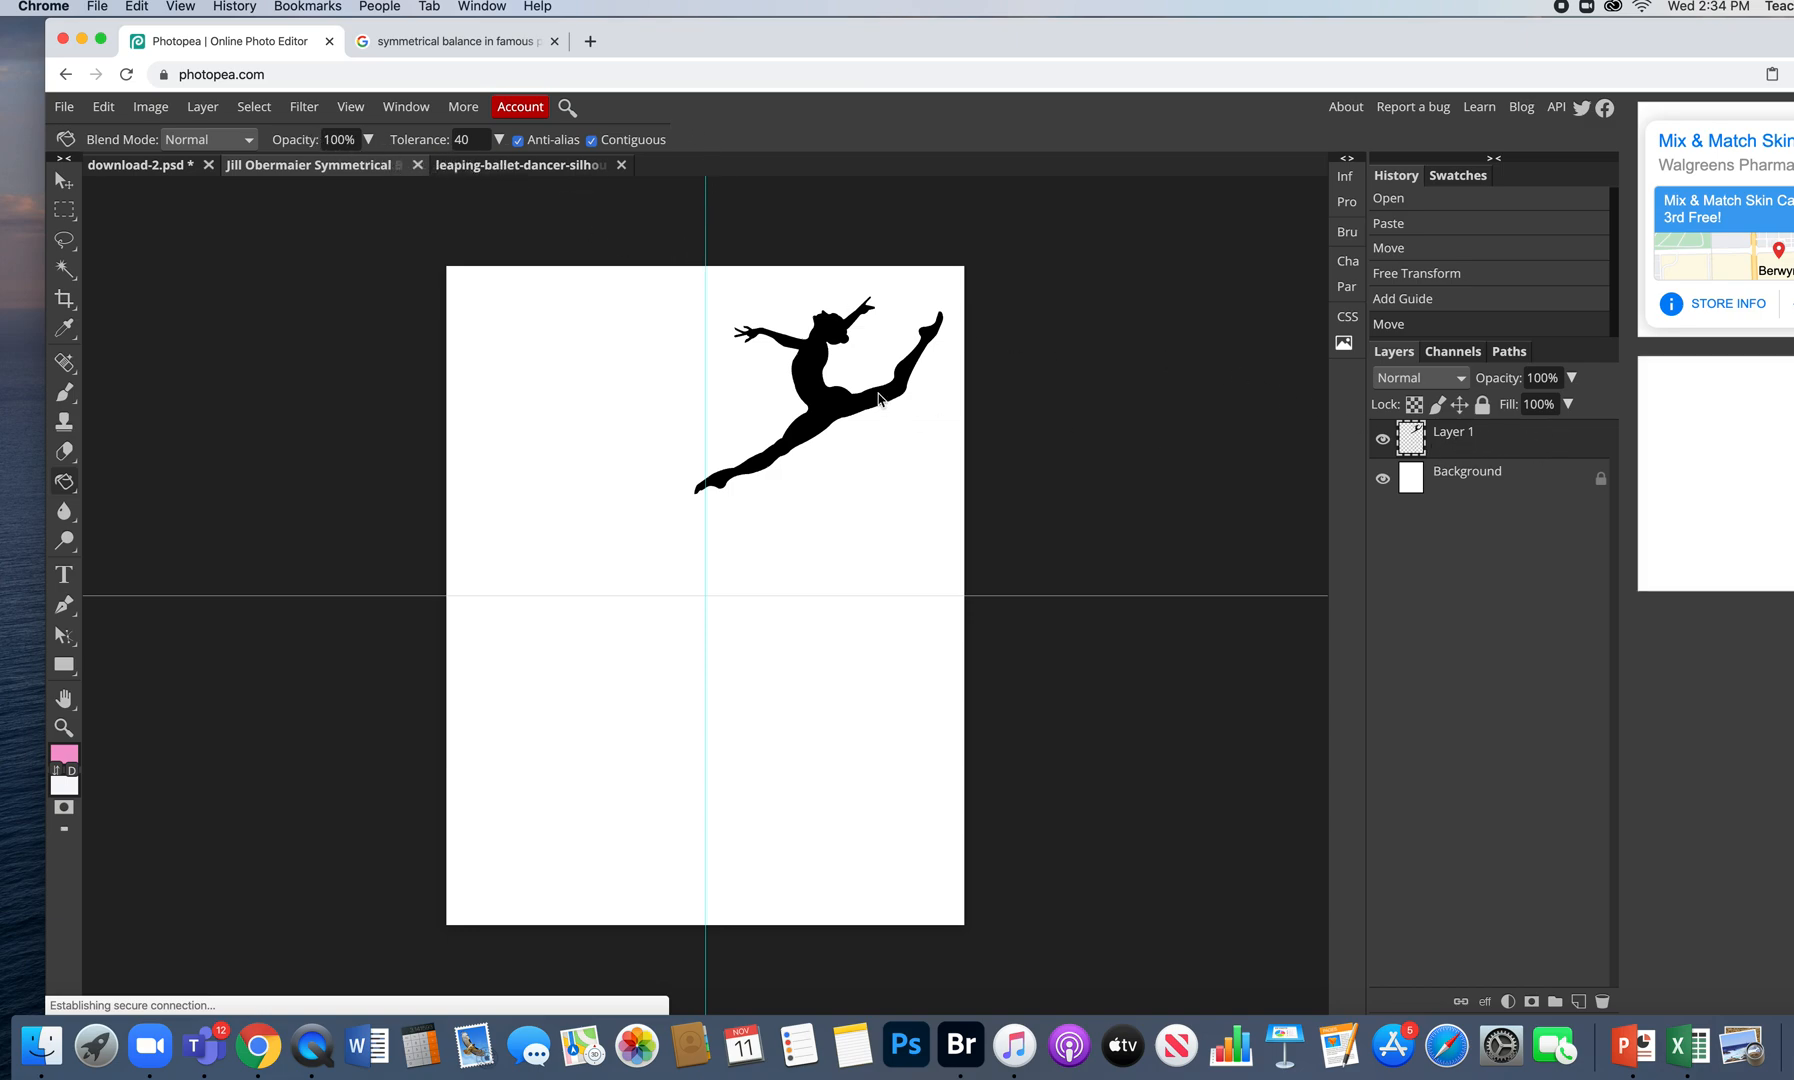
click(806, 383)
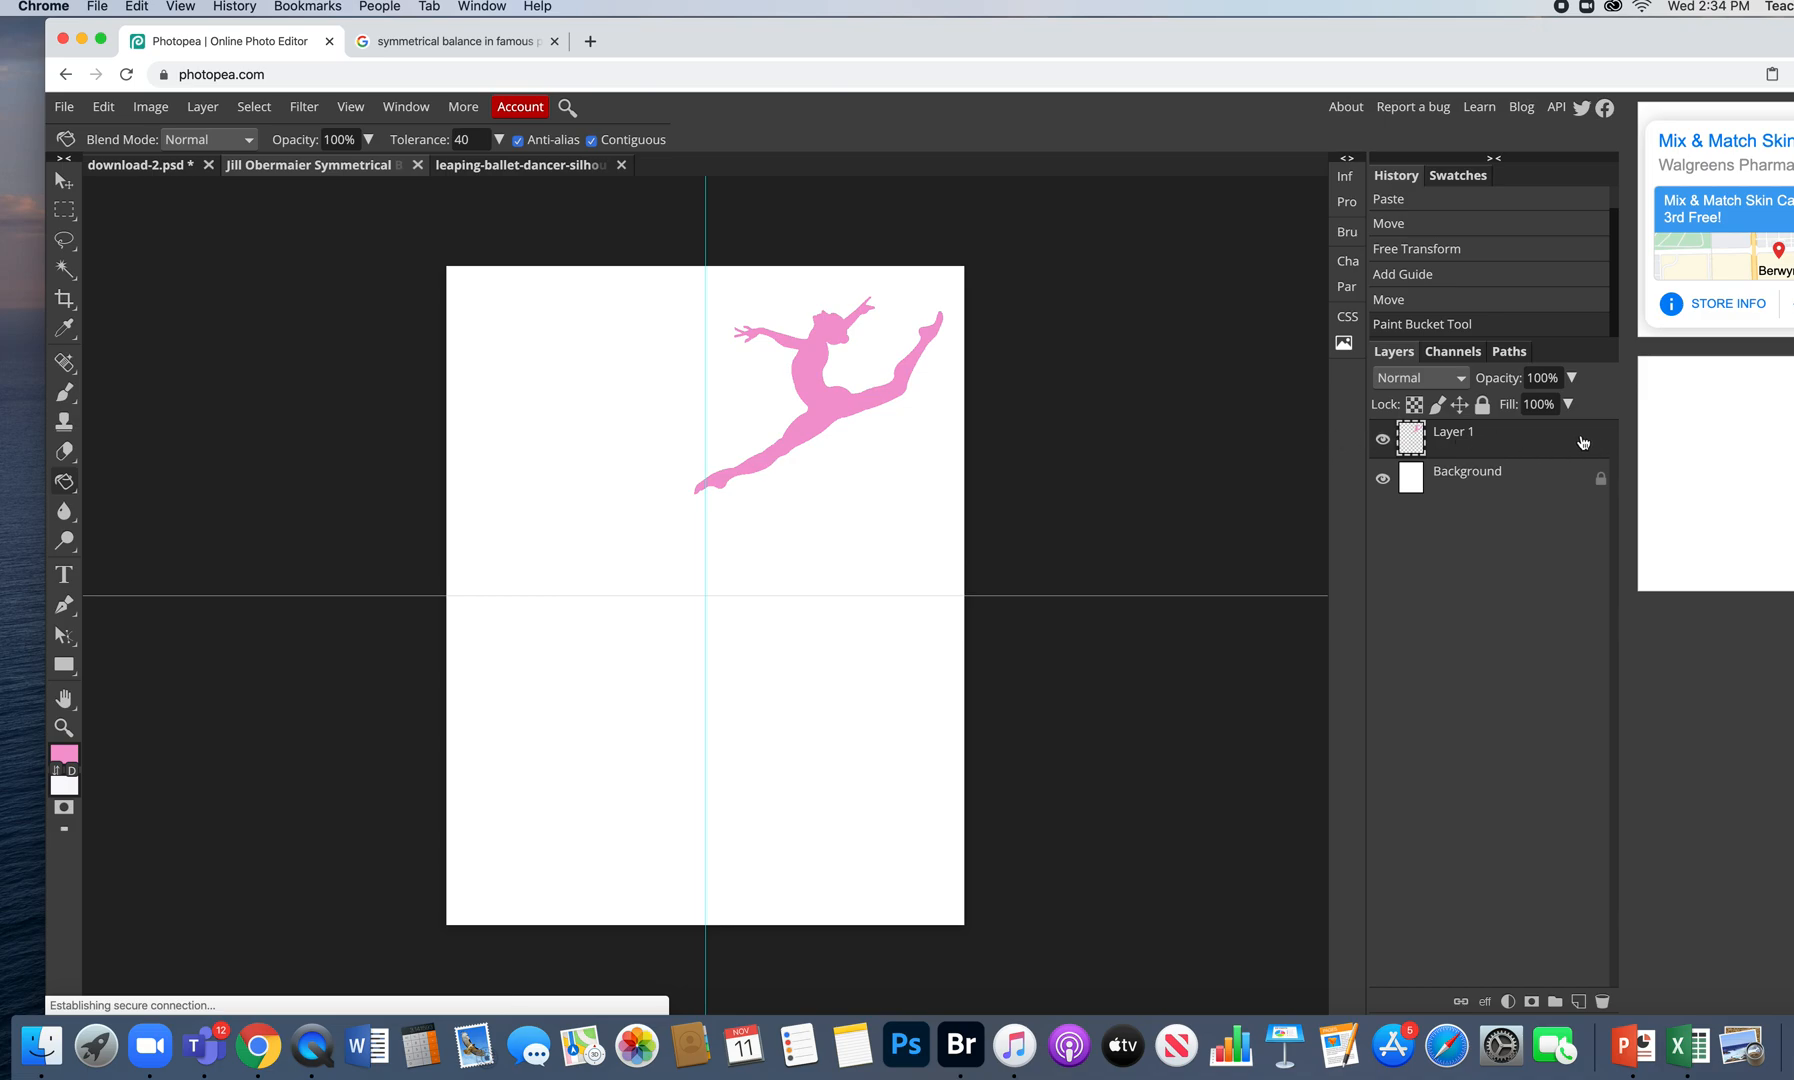
click(1546, 440)
drag(1546, 440, 1578, 1002)
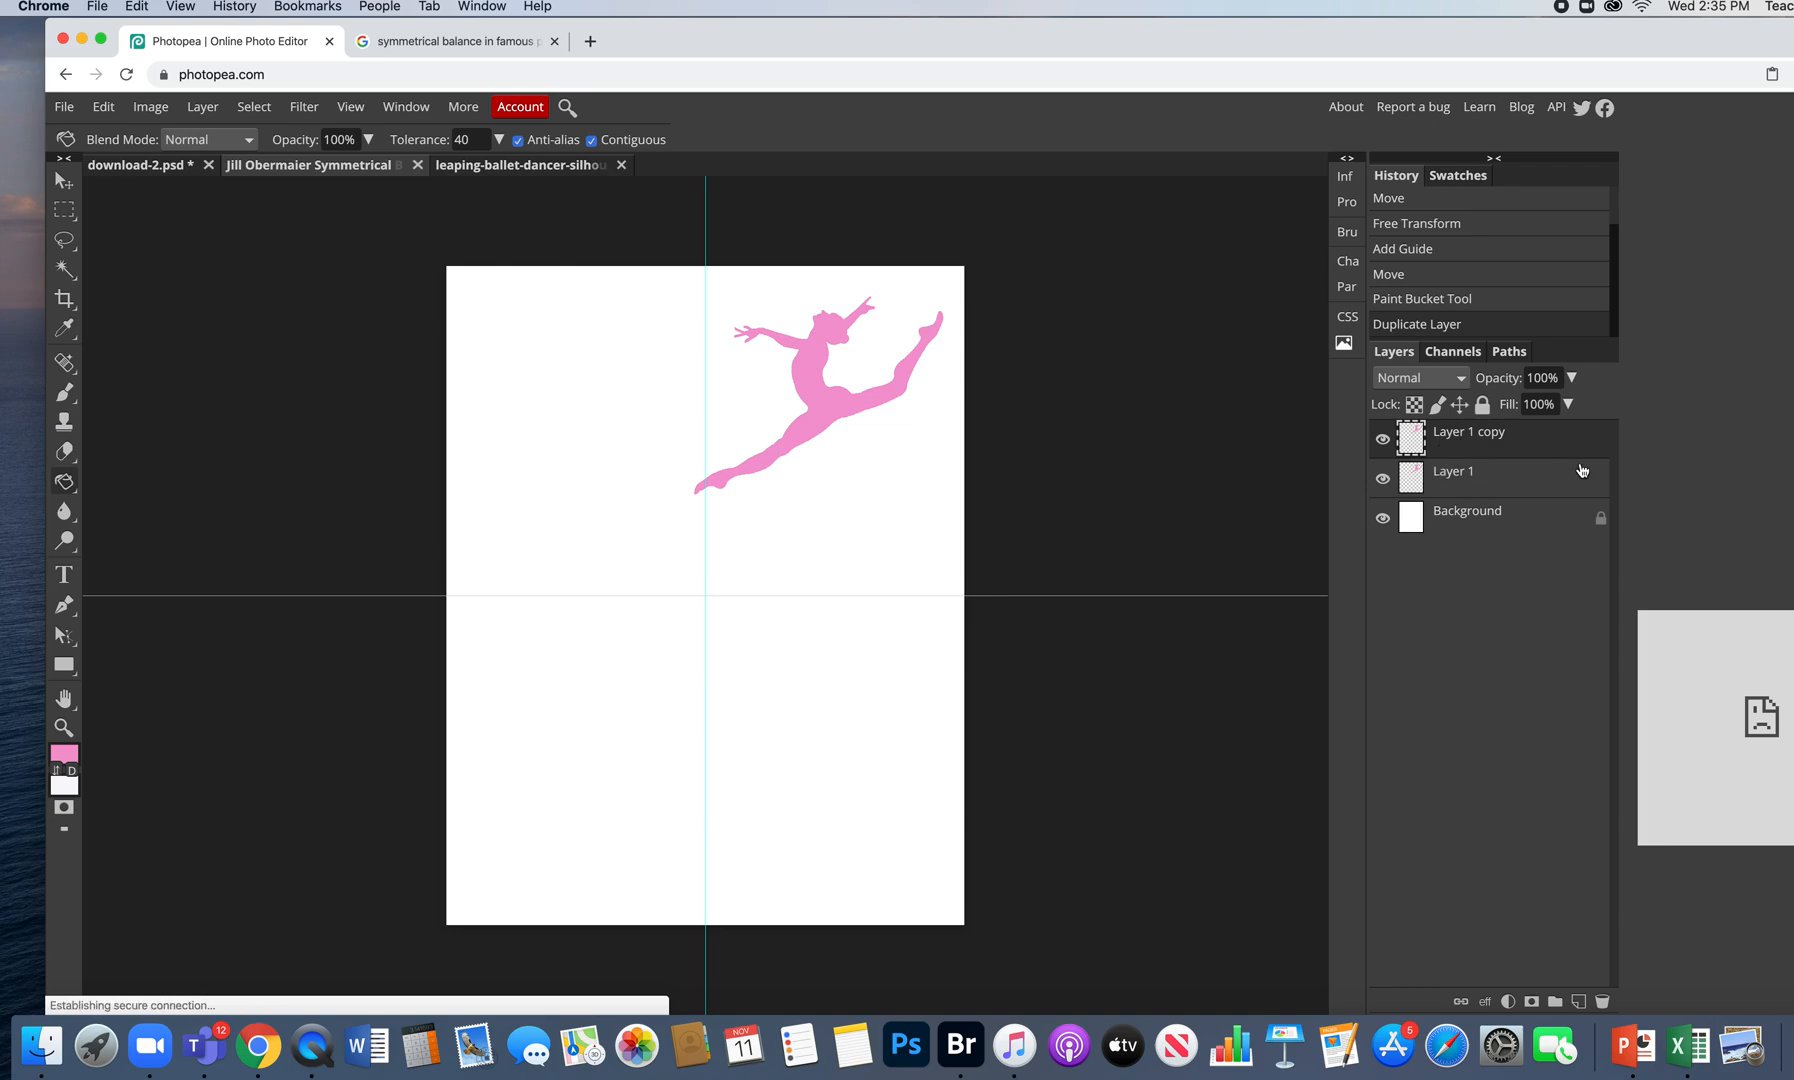
- Flip Layer 1 copy horizontally via Edit > Transform
click(110, 108)
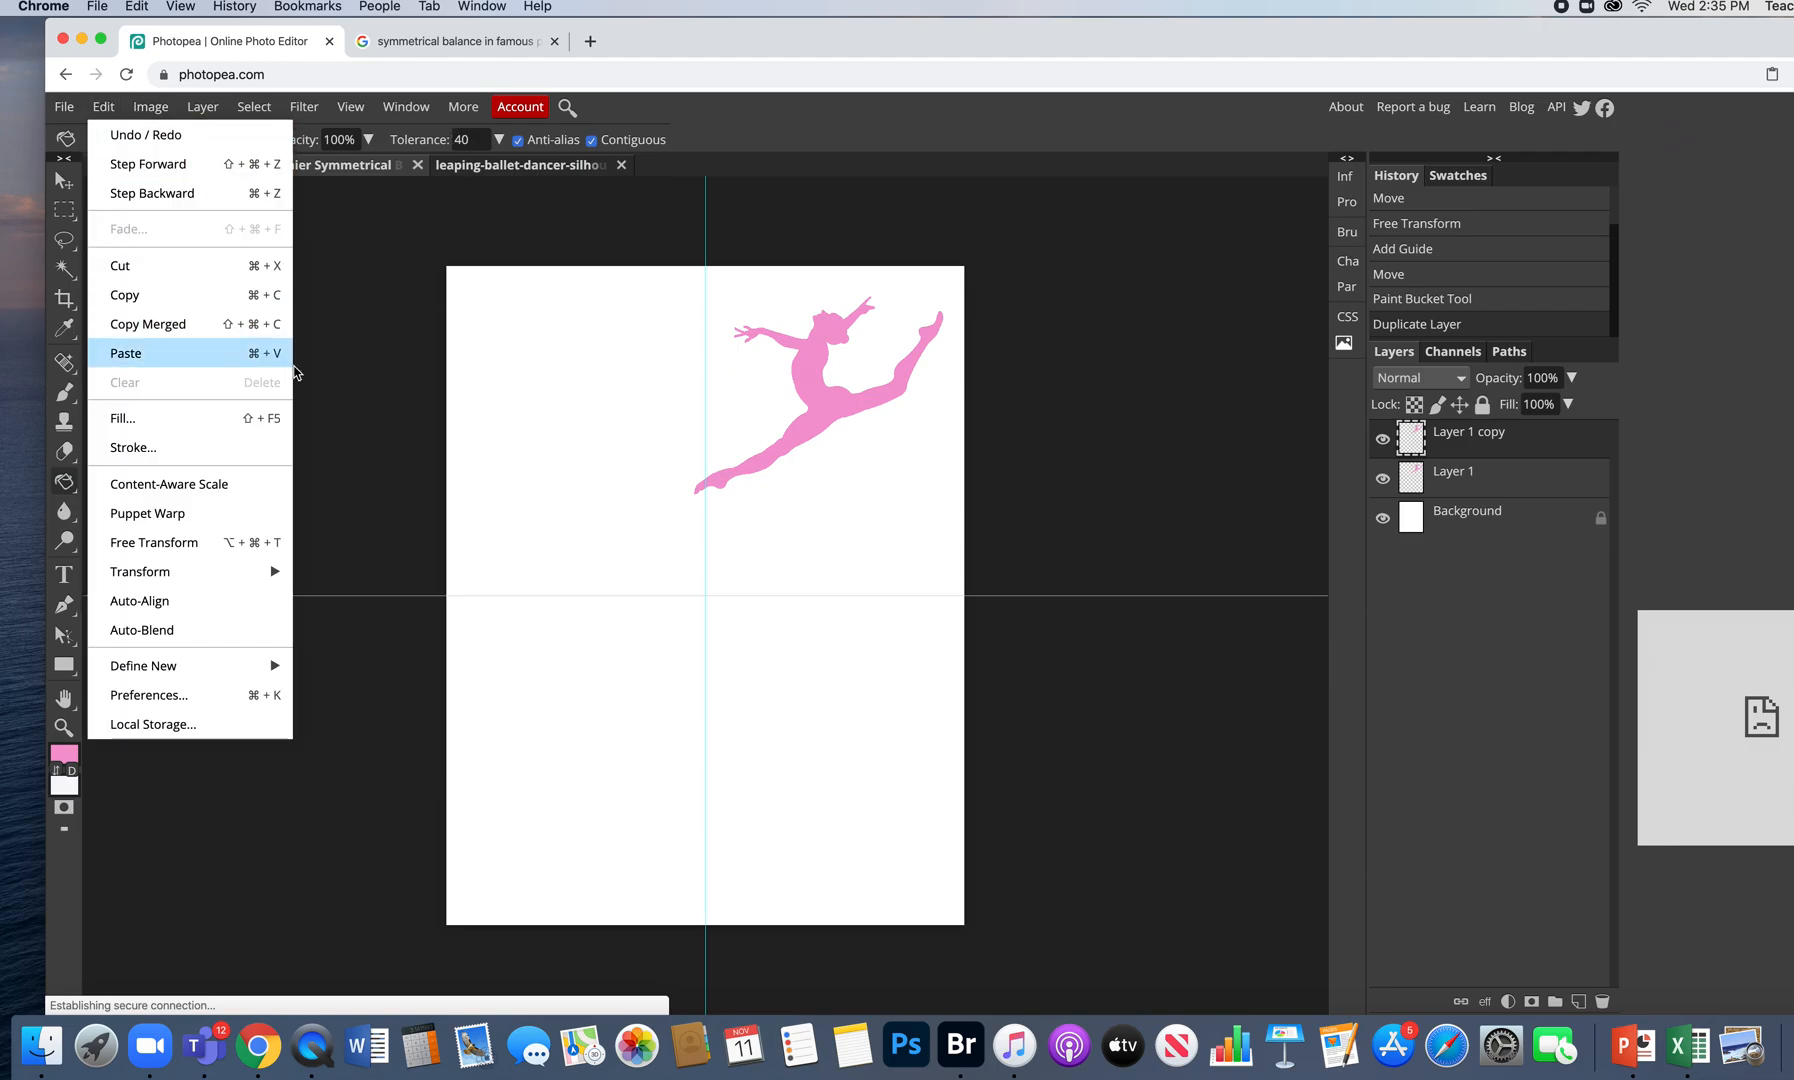
mouse_move(272, 582)
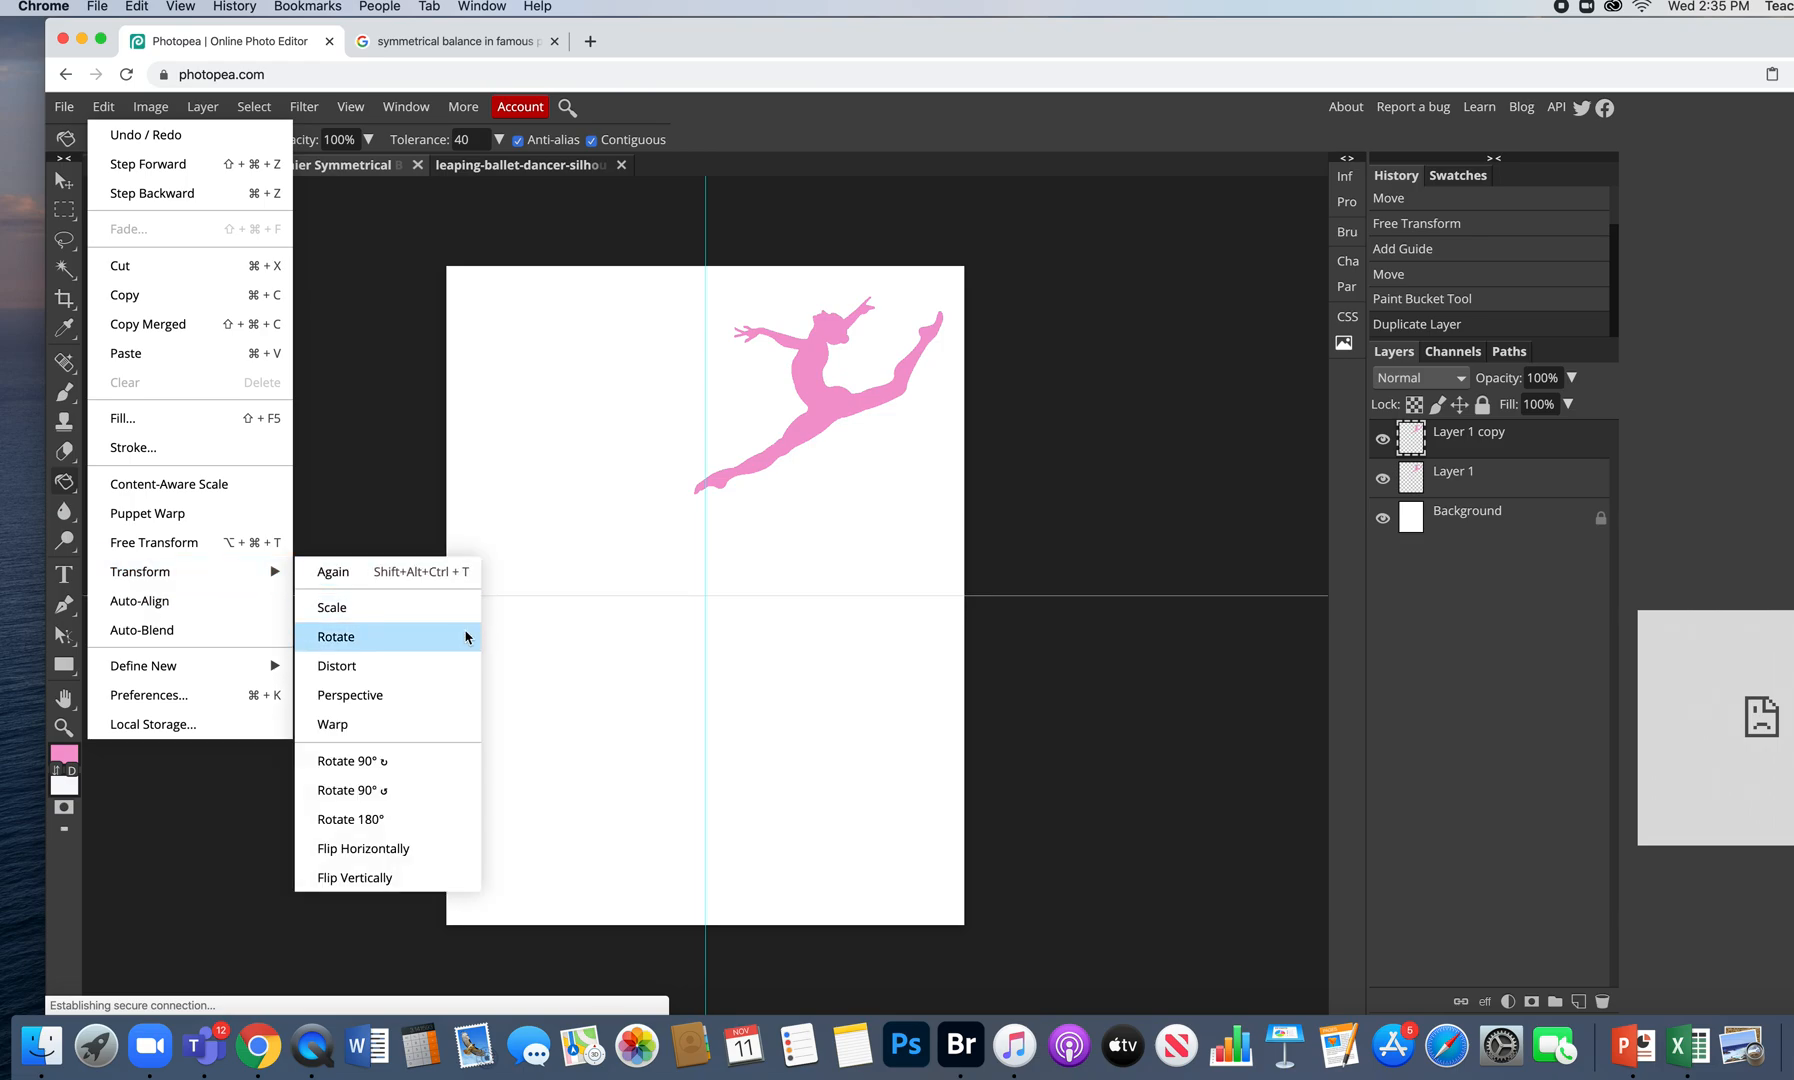
click(435, 847)
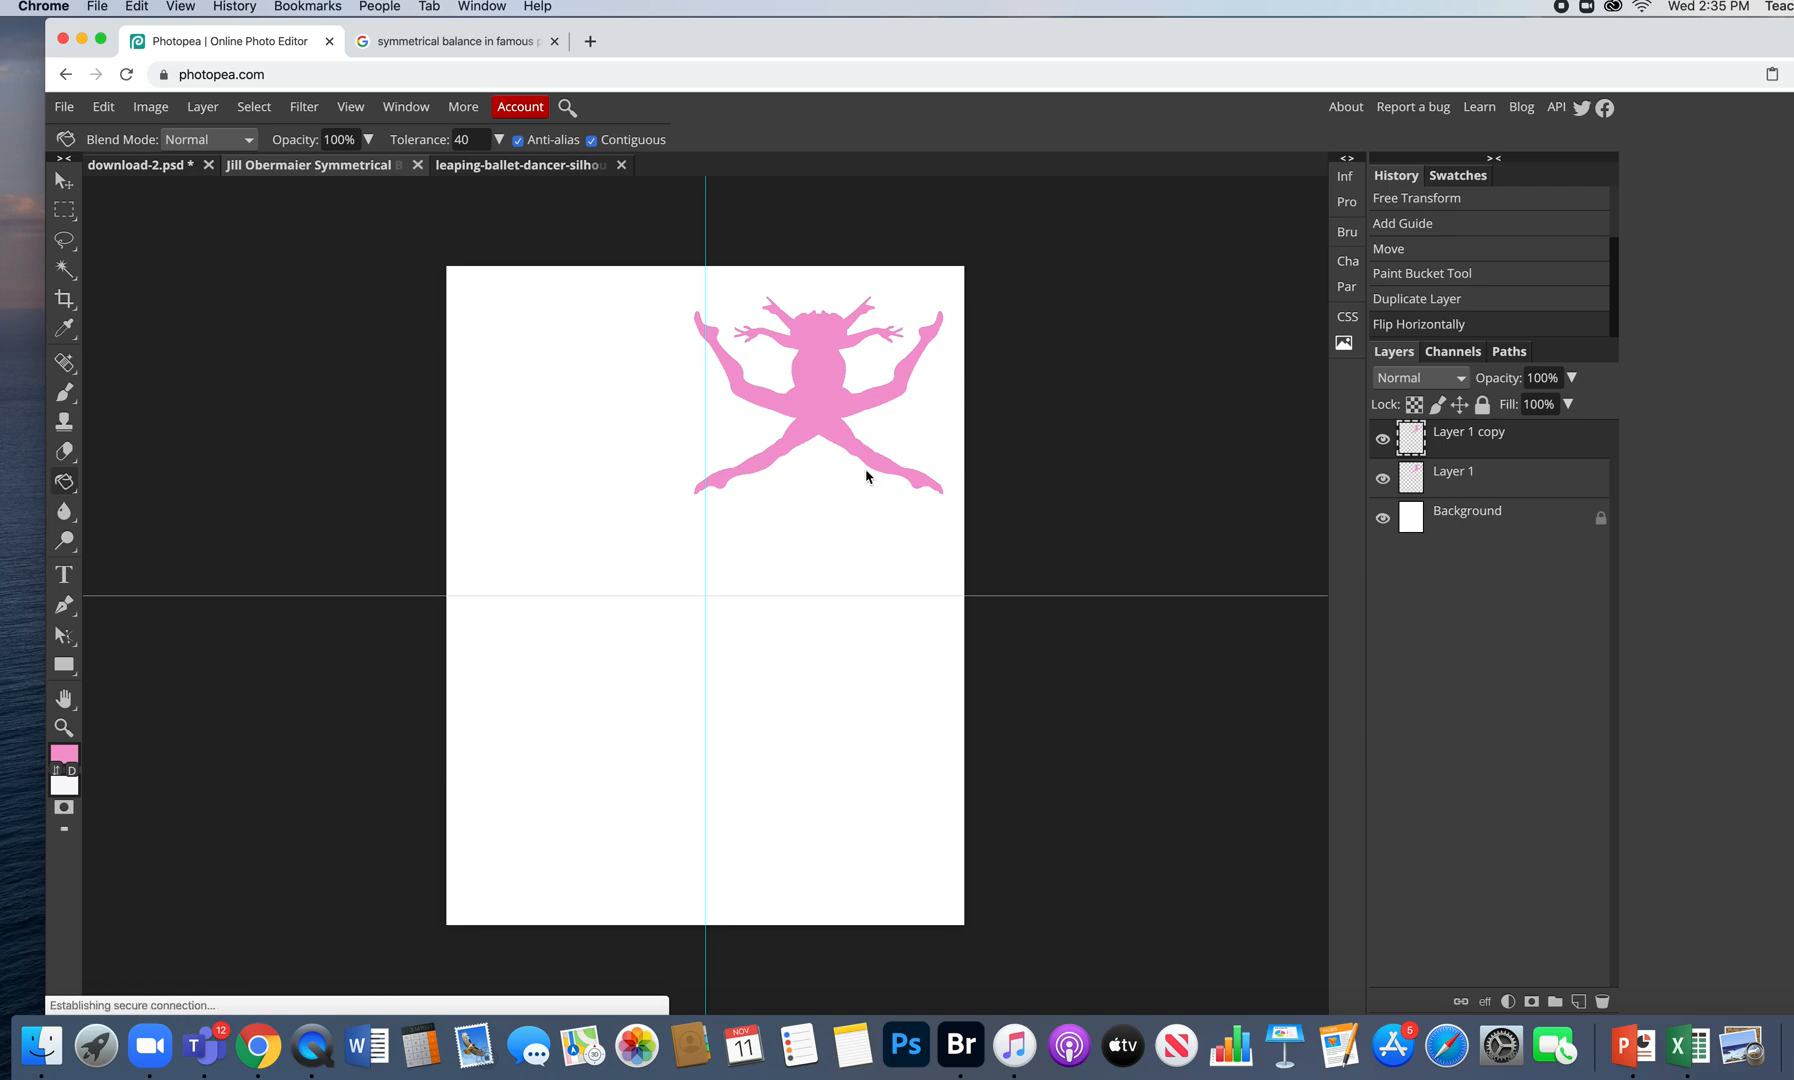
- Undo the two stray pink Paint Bucket fills that flooded the canvas
click(813, 380)
click(808, 381)
key(super+z)
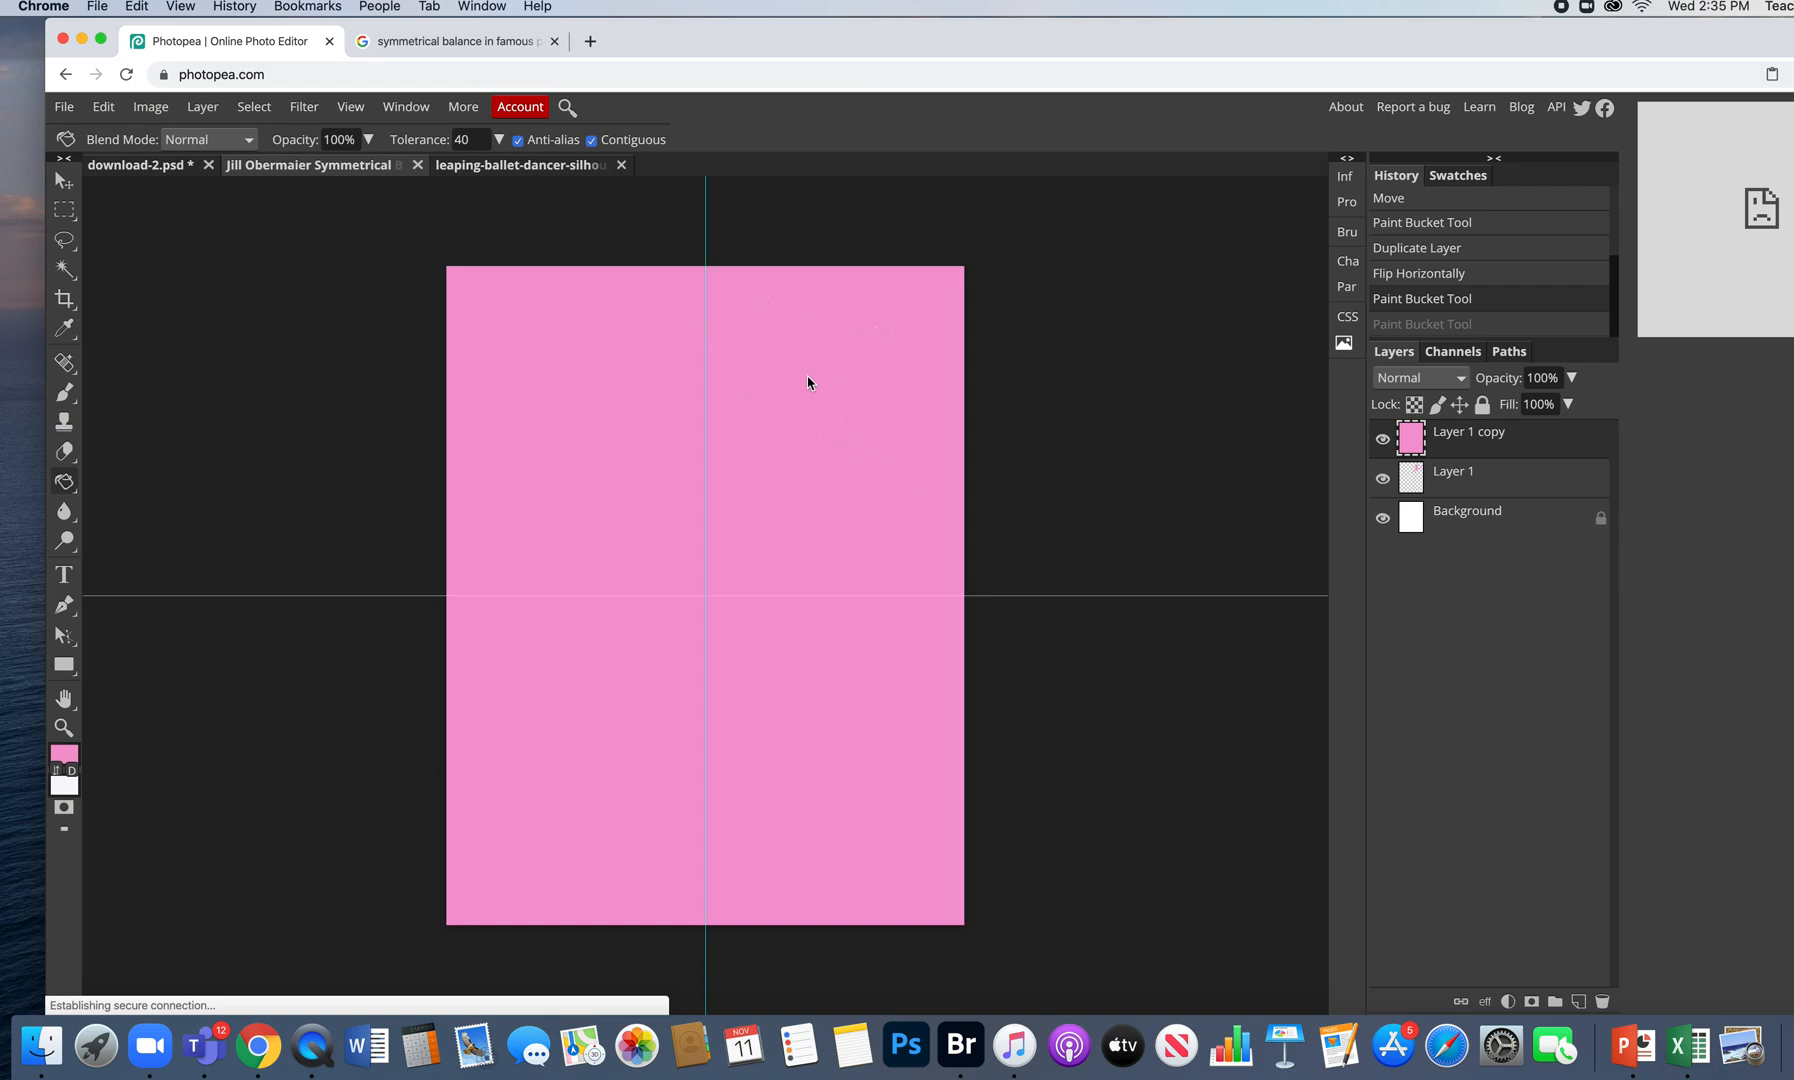
key(super+z)
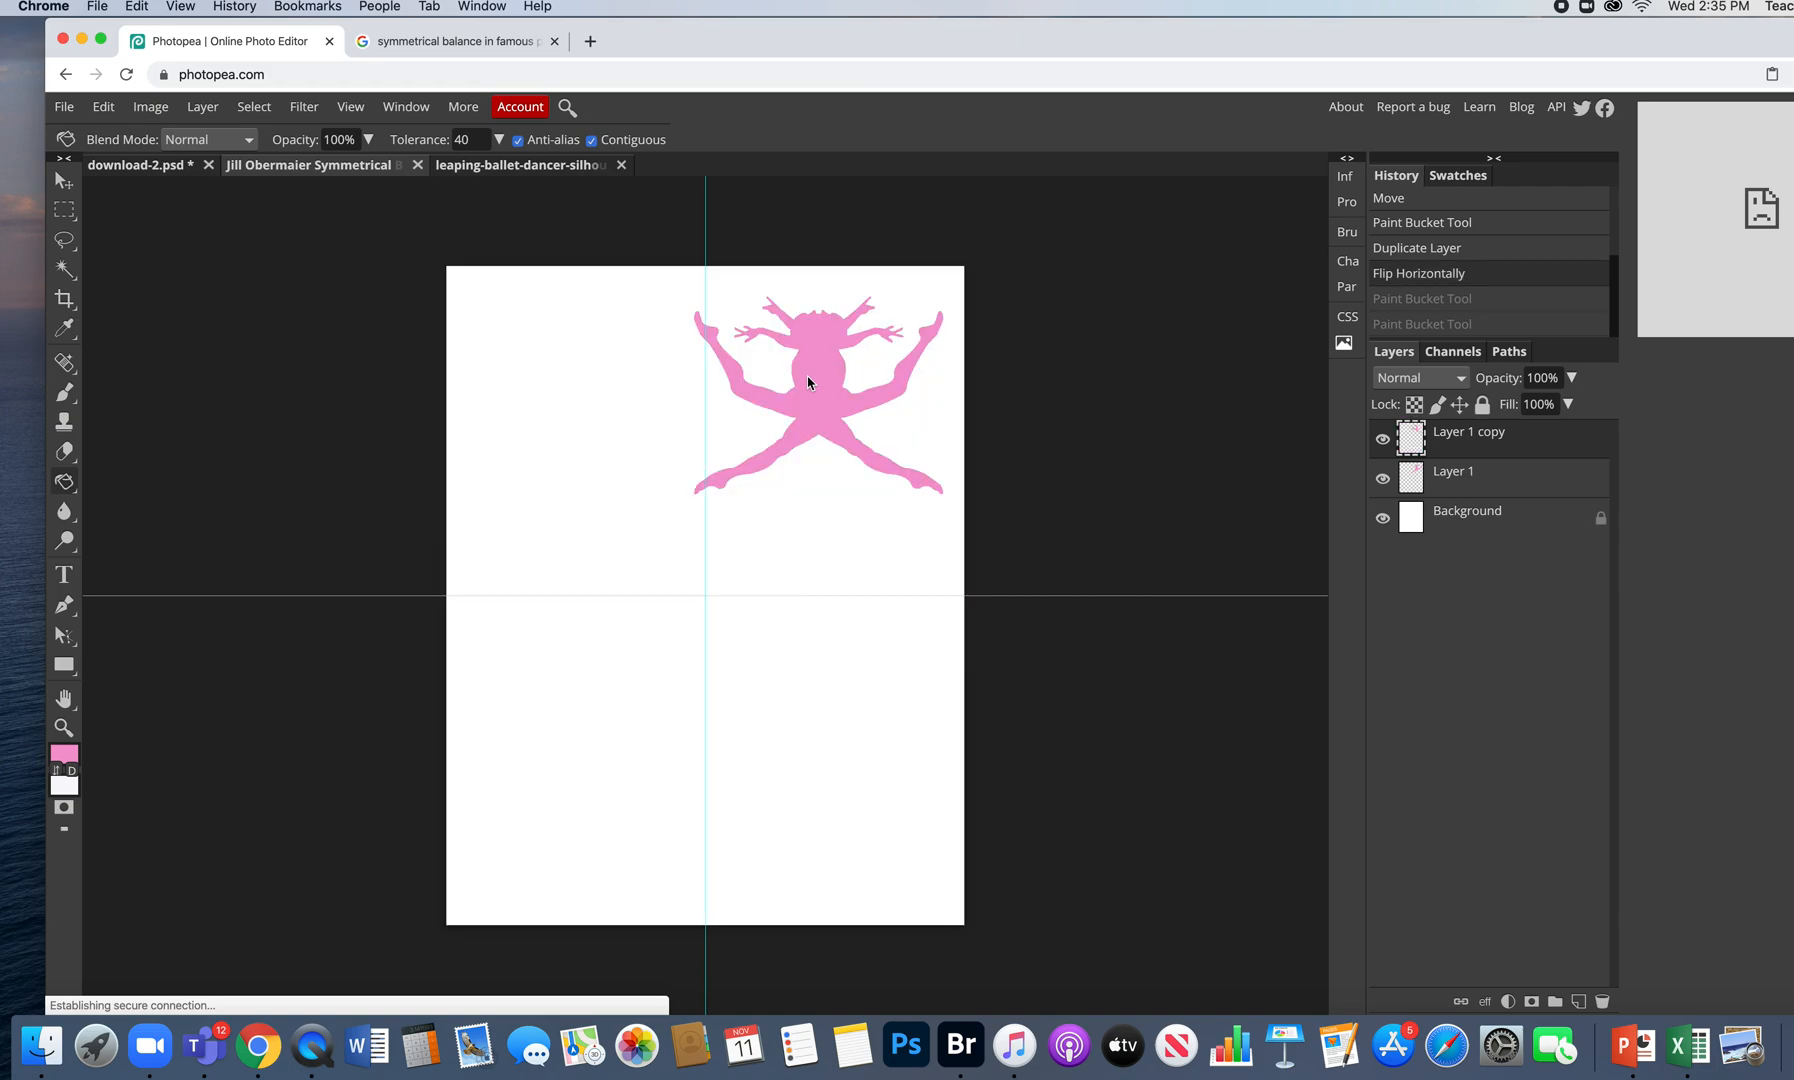
click(63, 181)
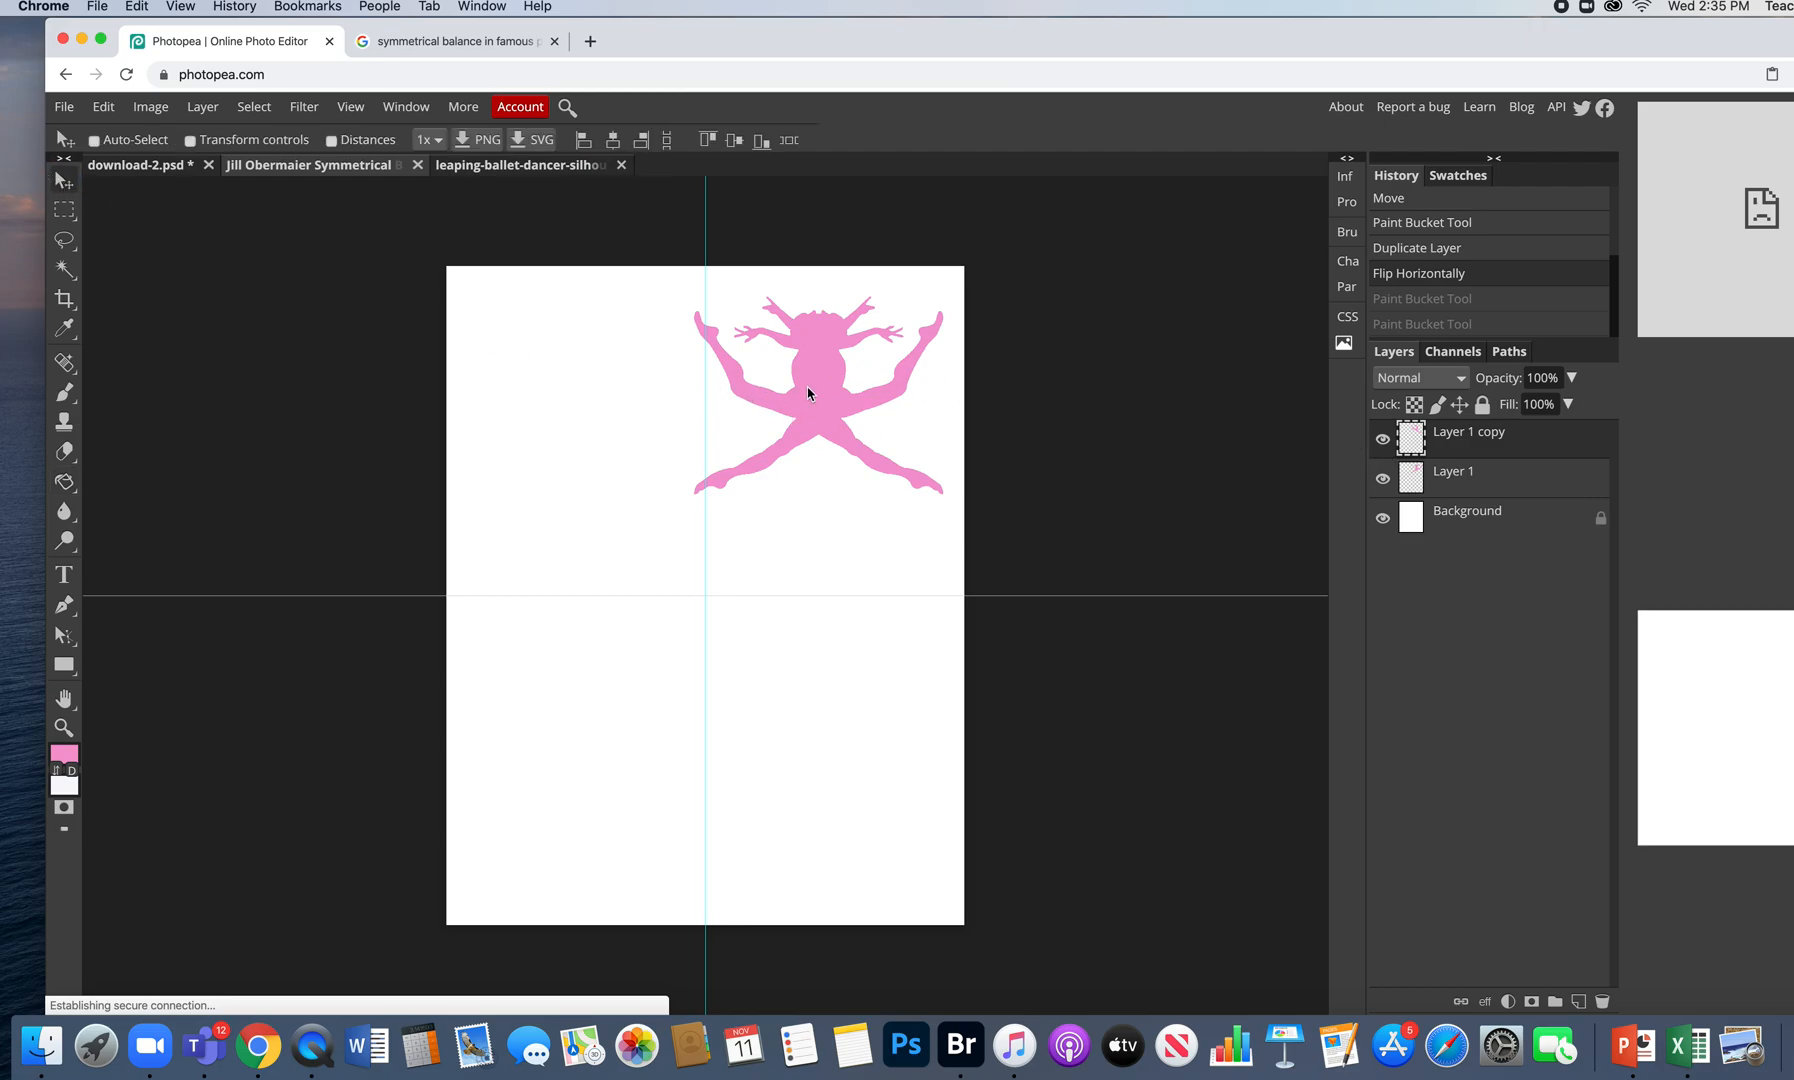
- With Auto-Select on, slide the flipped copy left to mirror the original across the centre guide
click(94, 140)
drag(810, 368, 612, 359)
drag(829, 372, 805, 371)
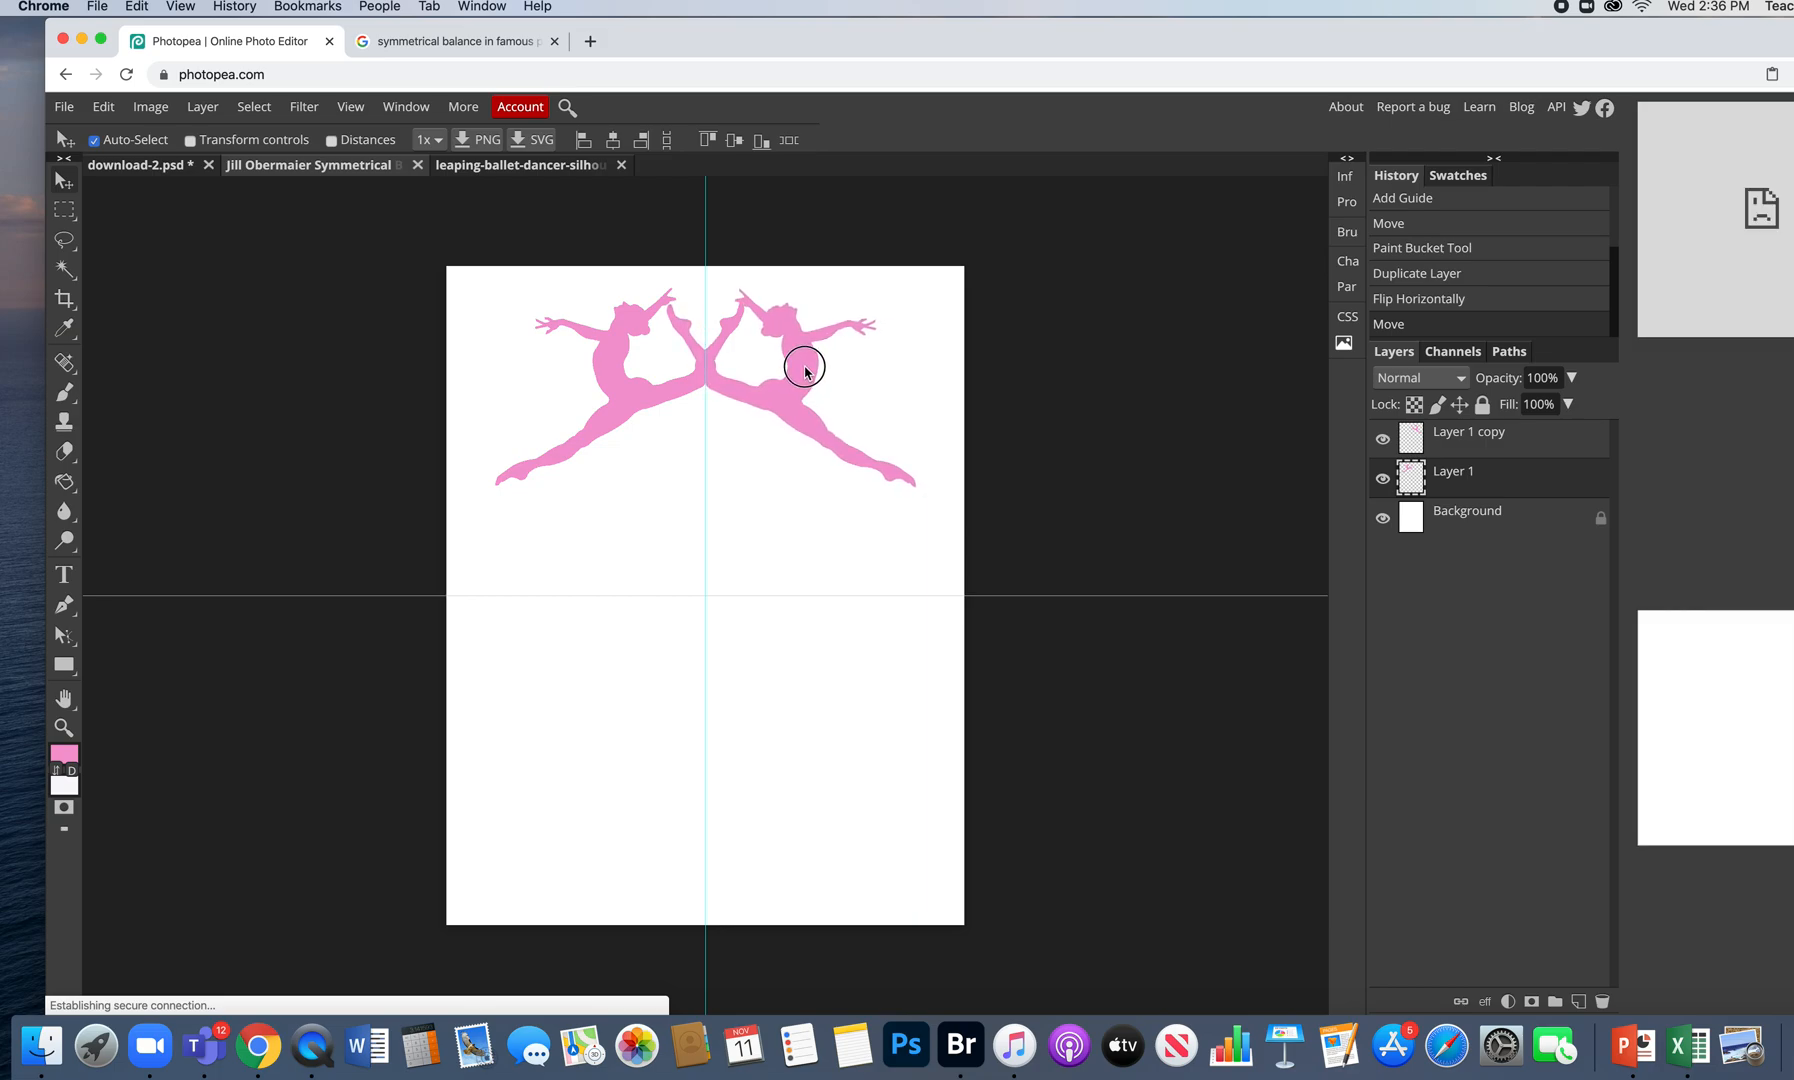
drag(805, 371, 823, 370)
click(653, 381)
drag(645, 378, 602, 382)
drag(746, 388, 730, 392)
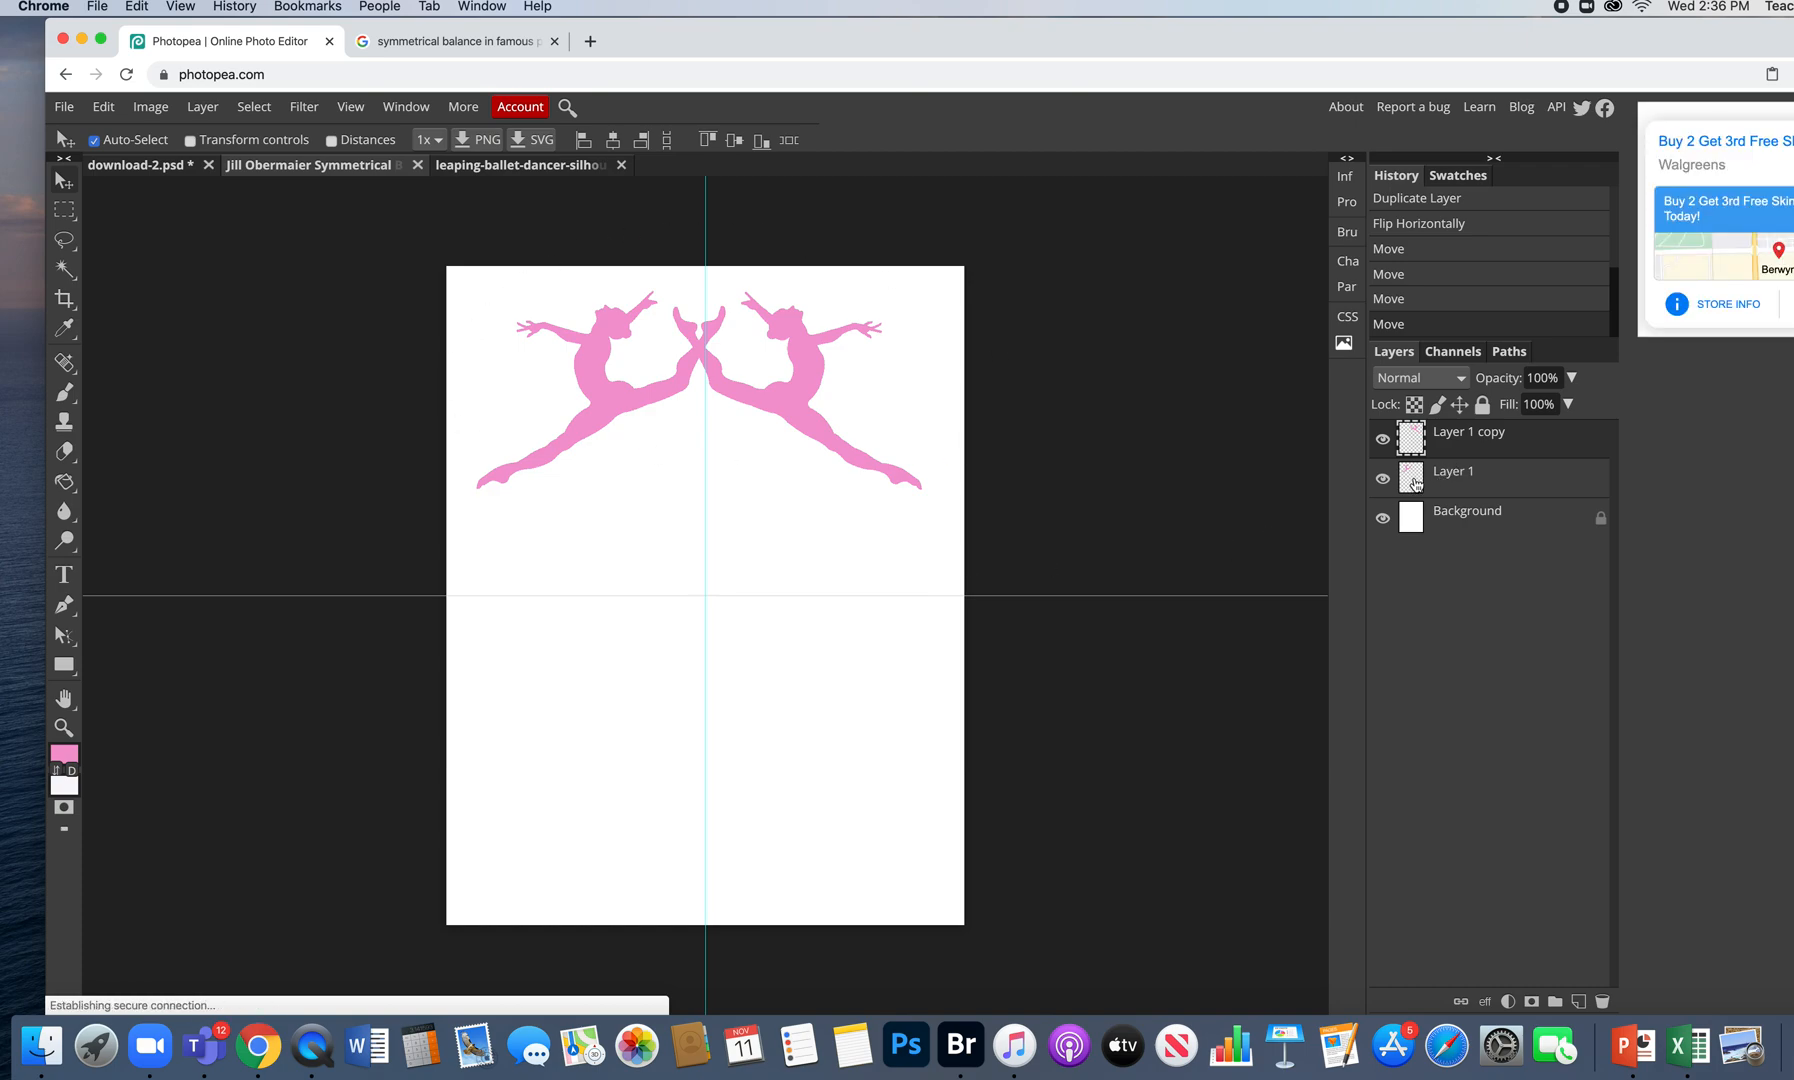
- Select Layer 1 and shift the dancers slightly right to finalize the pair
click(1528, 481)
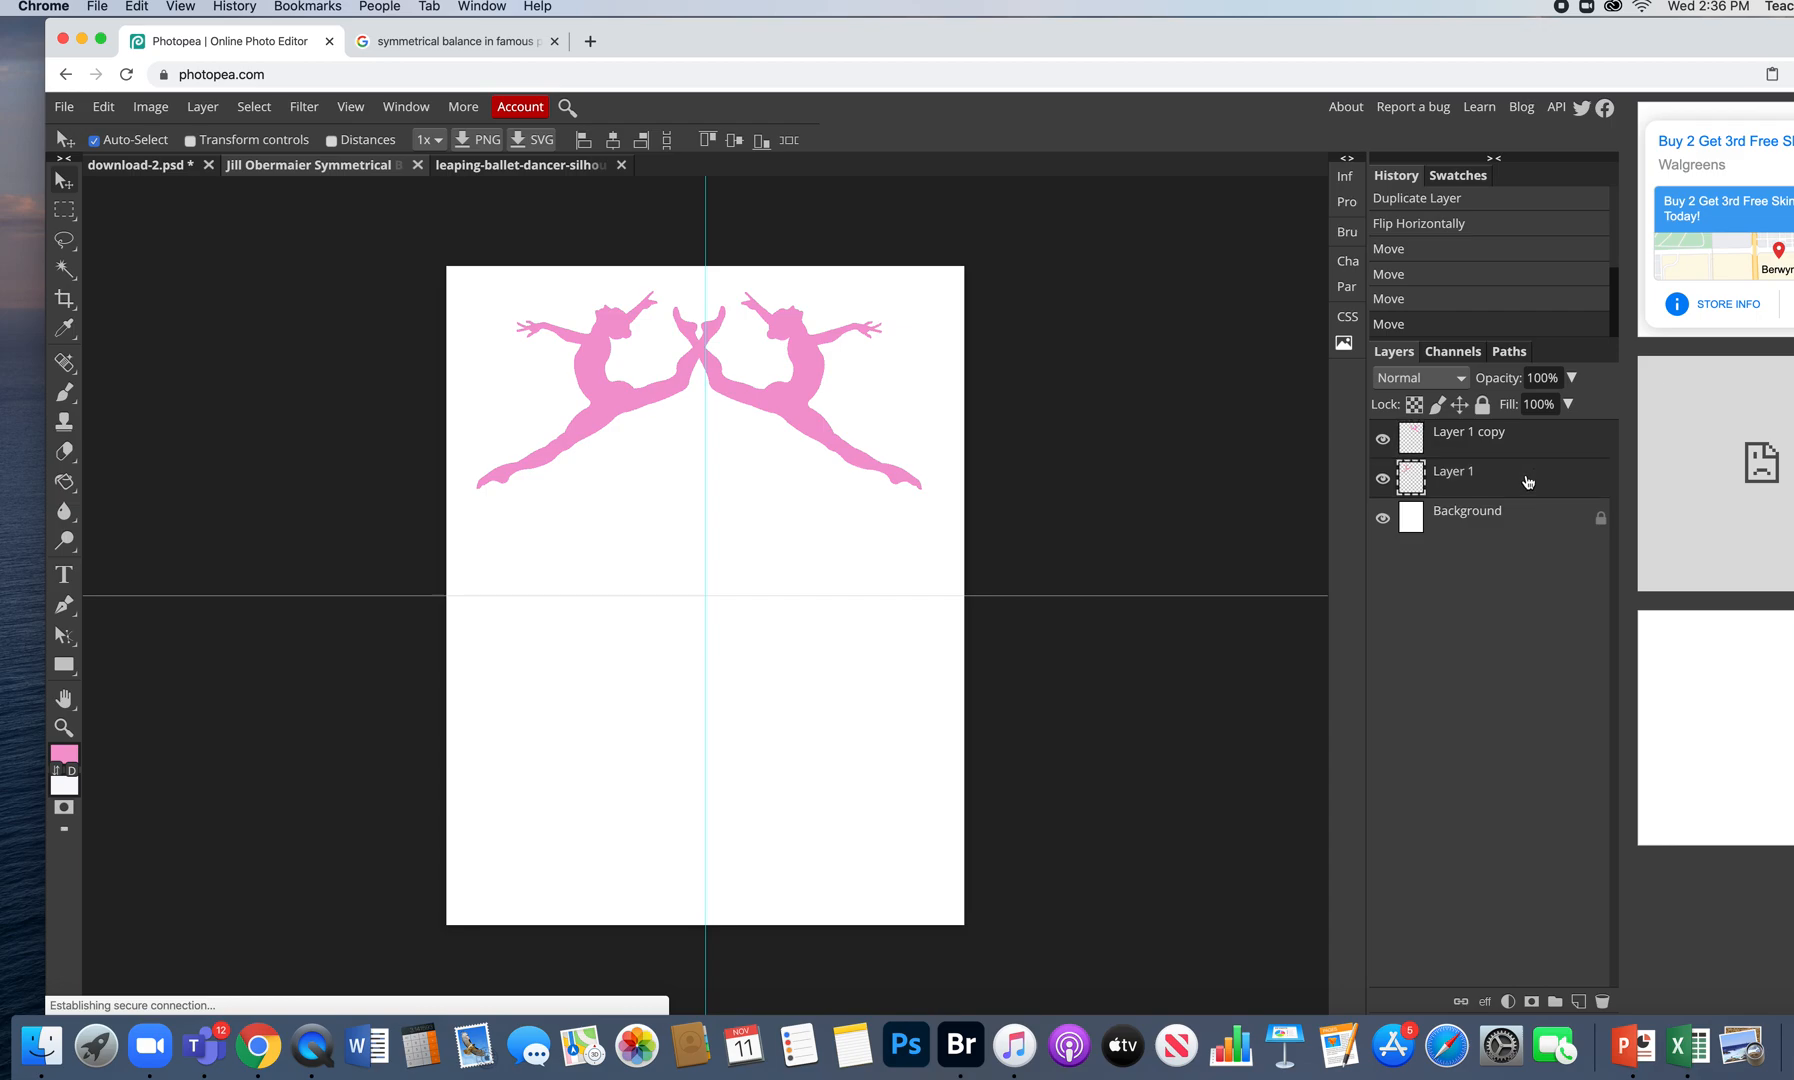
drag(805, 364, 815, 367)
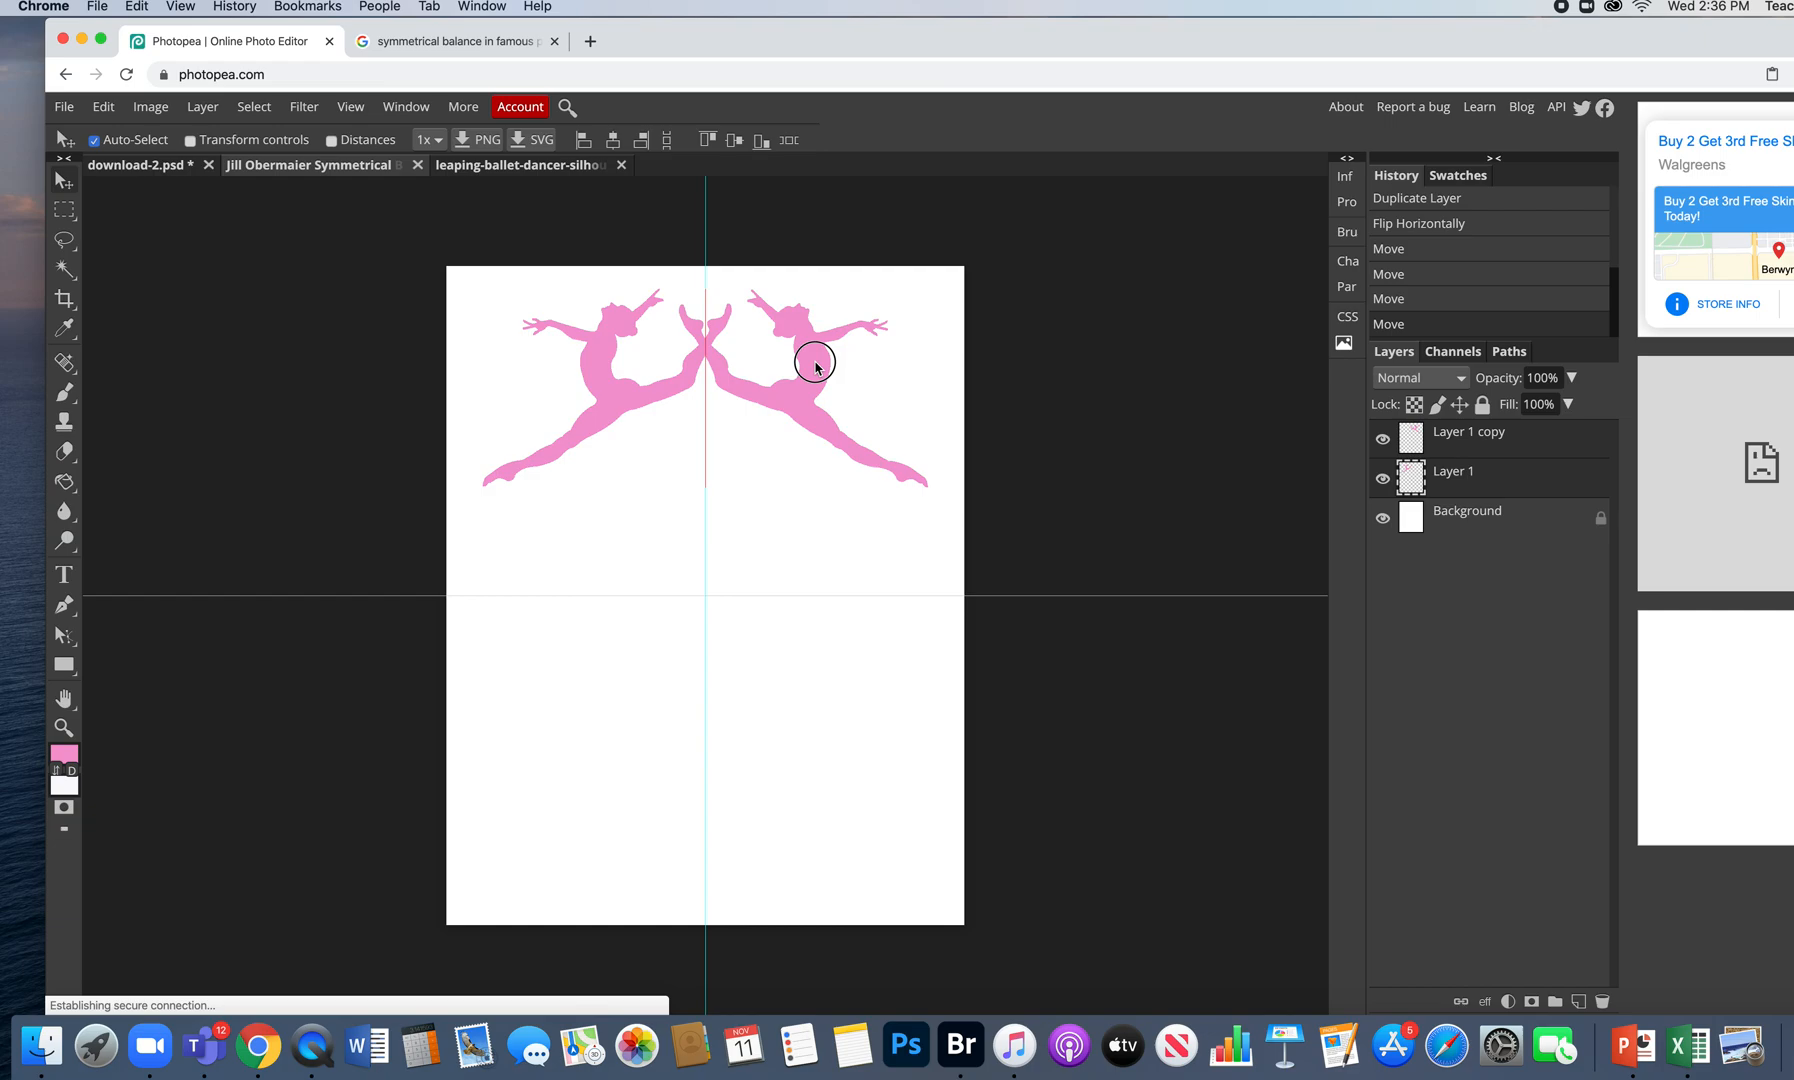
drag(815, 367, 815, 367)
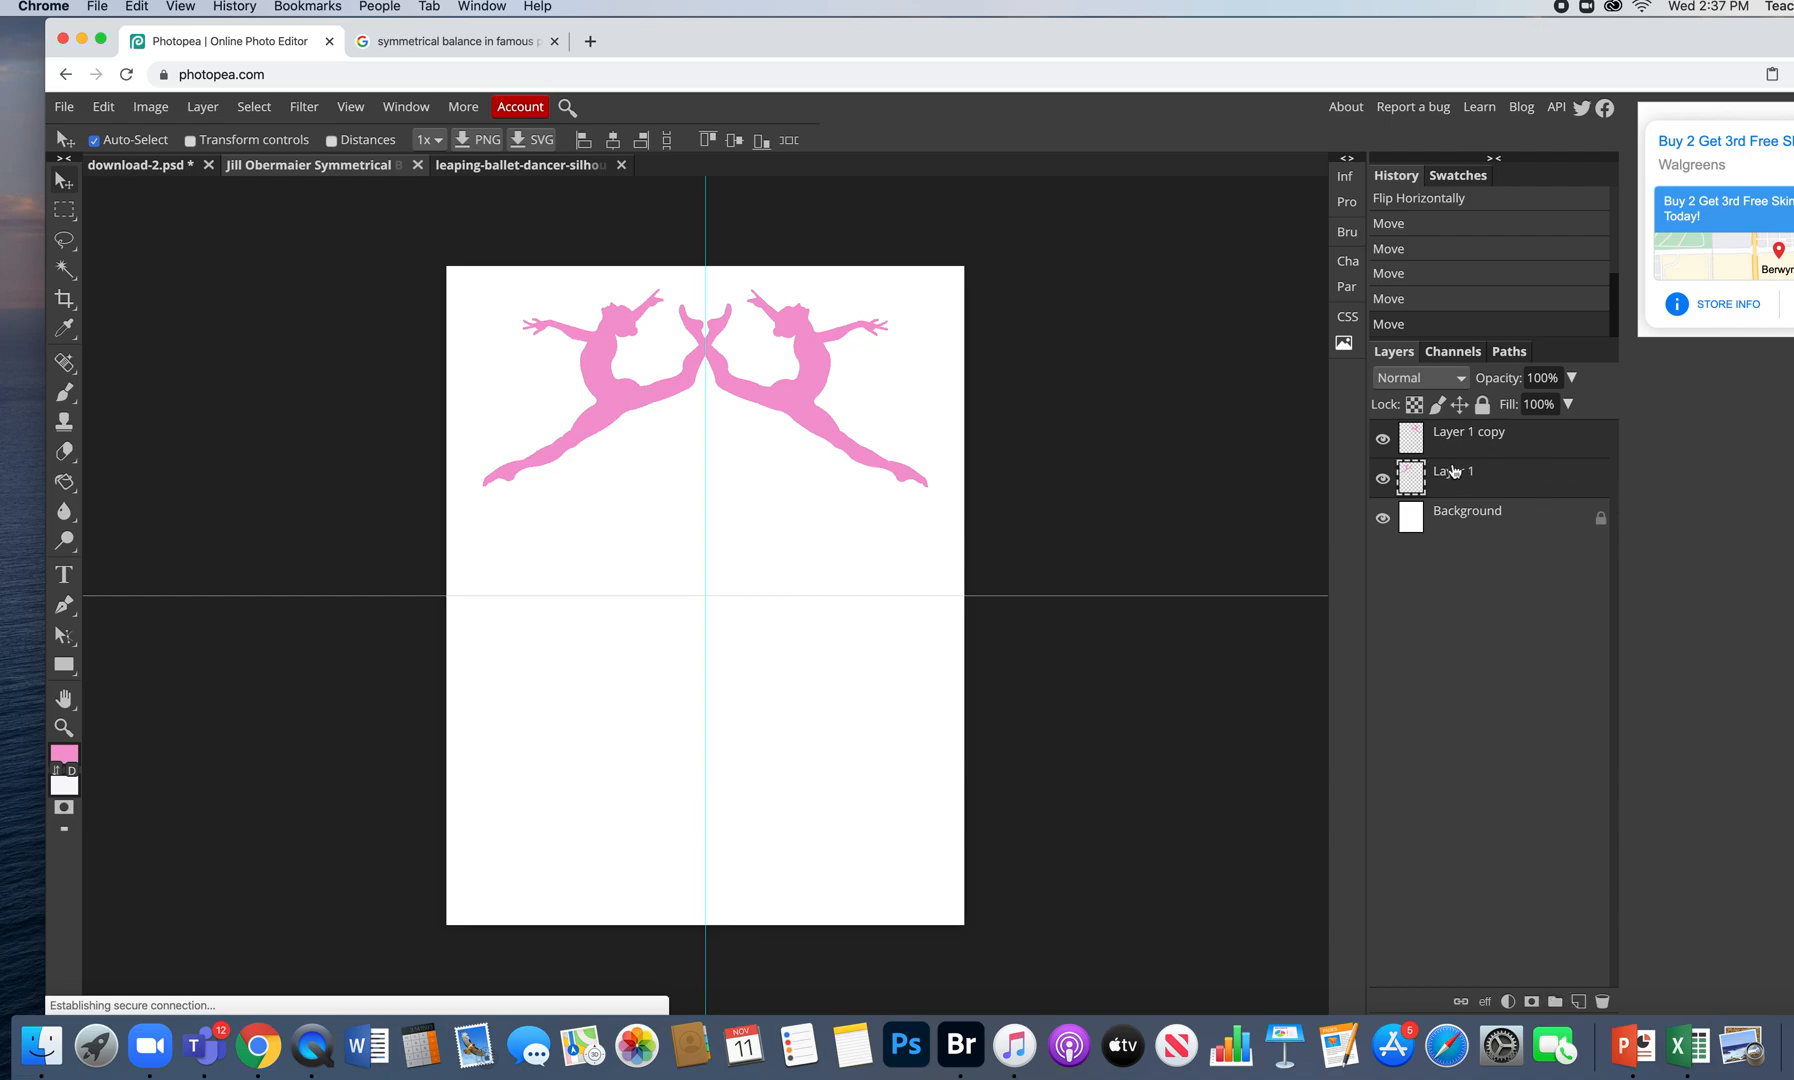
- Group the two pink dancers into Folder 1, nudge it into place, and duplicate it as Folder 1 copy
click(1555, 1002)
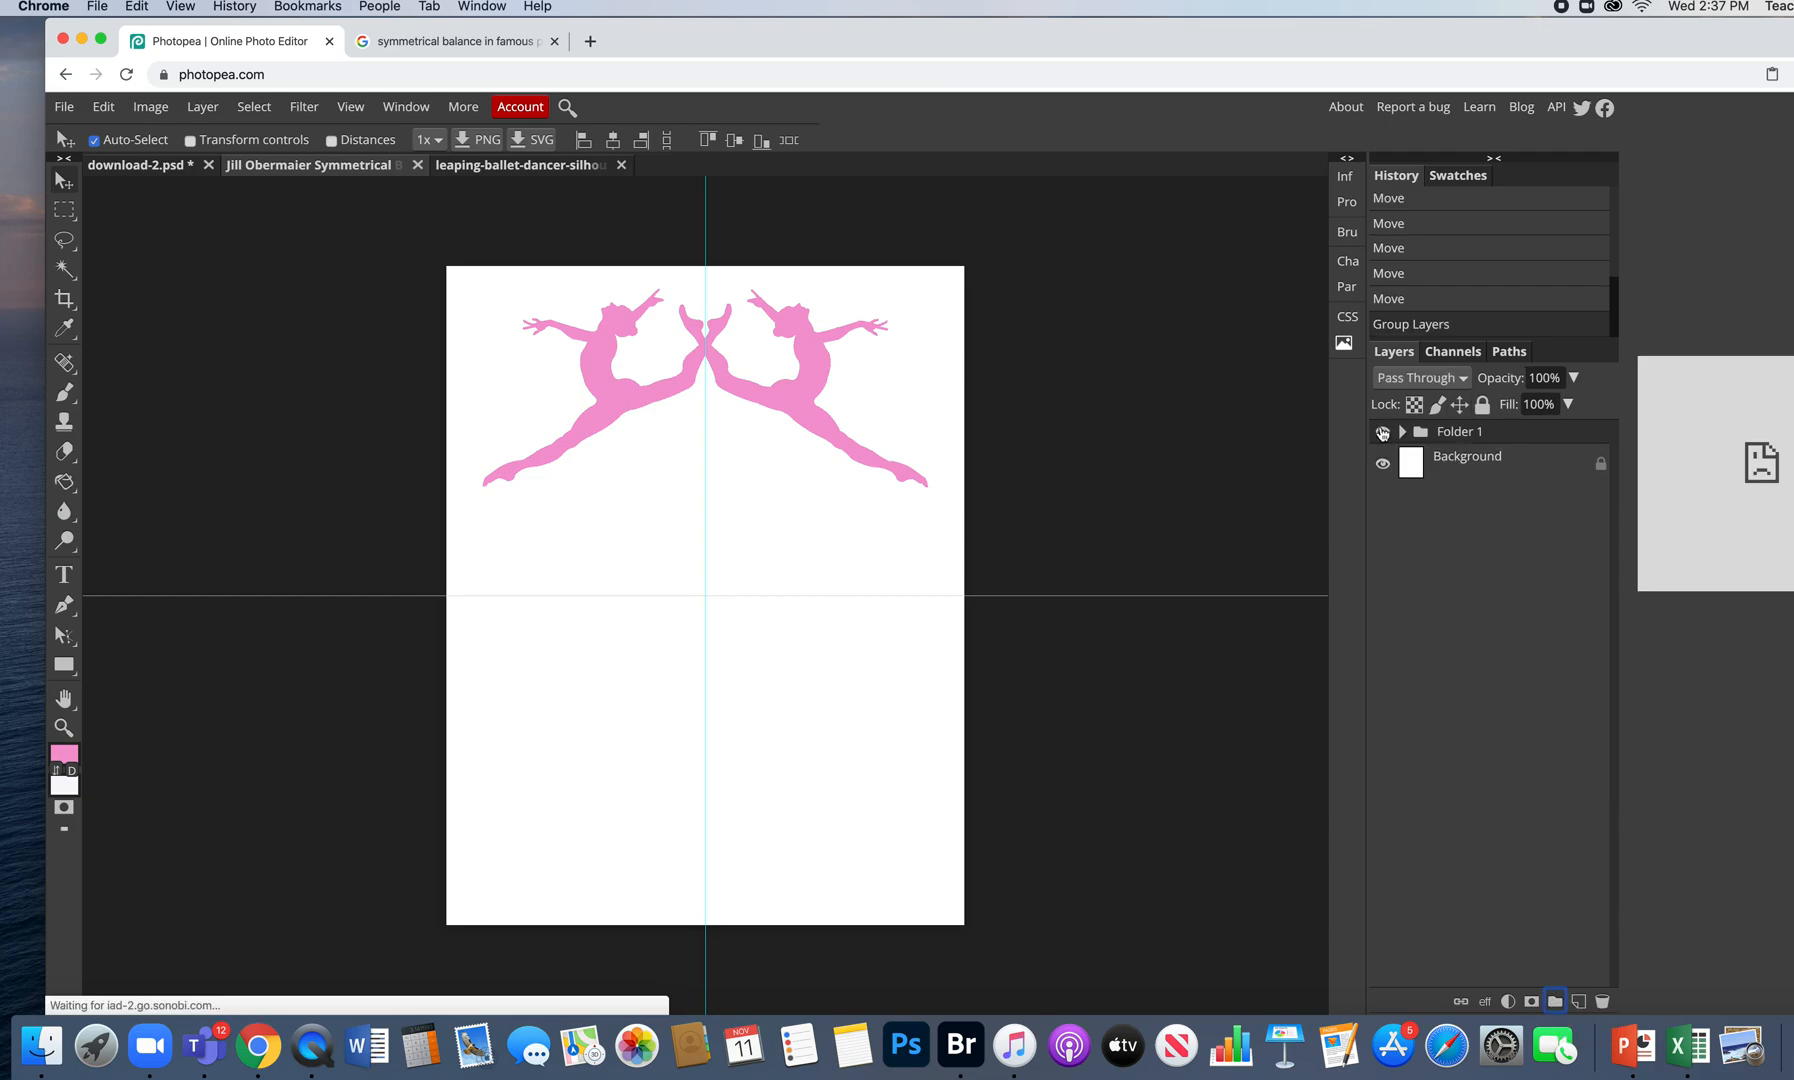
click(95, 144)
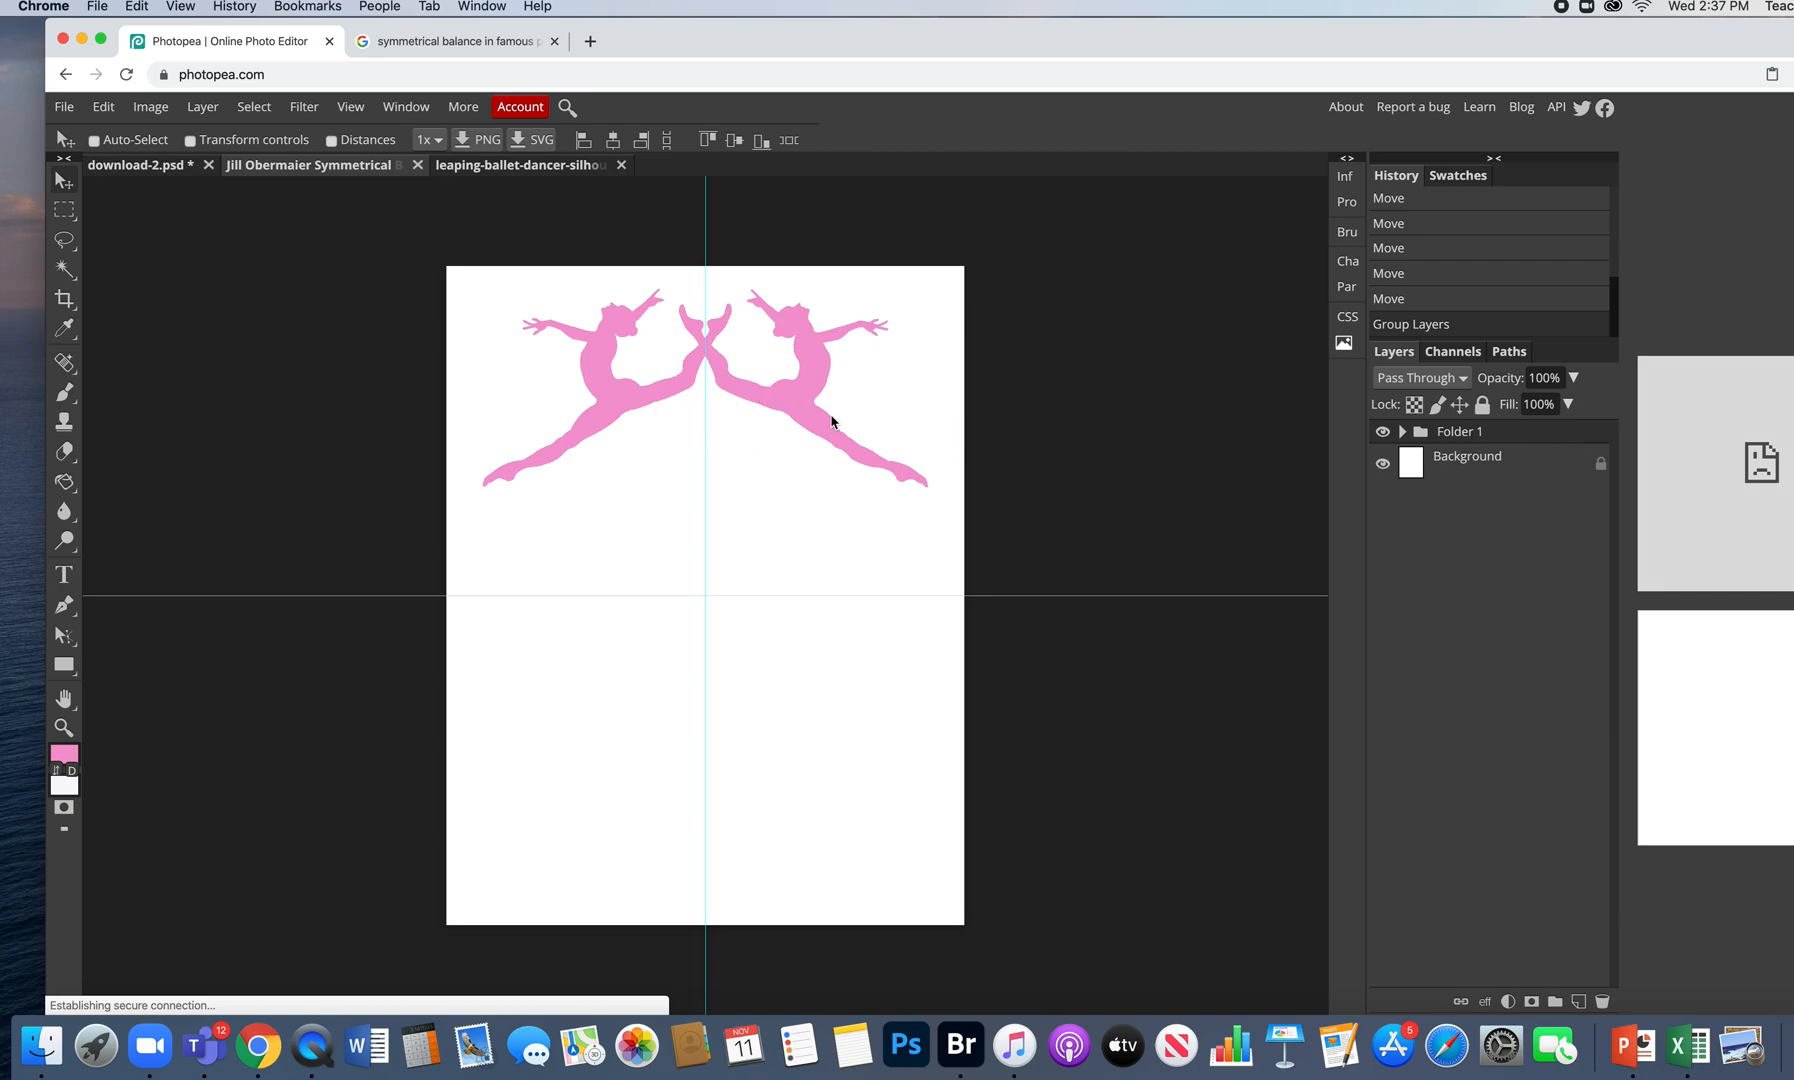
mouse_move(747, 391)
mouse_down()
mouse_move(794, 436)
mouse_move(573, 404)
mouse_move(821, 412)
mouse_move(753, 368)
mouse_move(747, 387)
mouse_up()
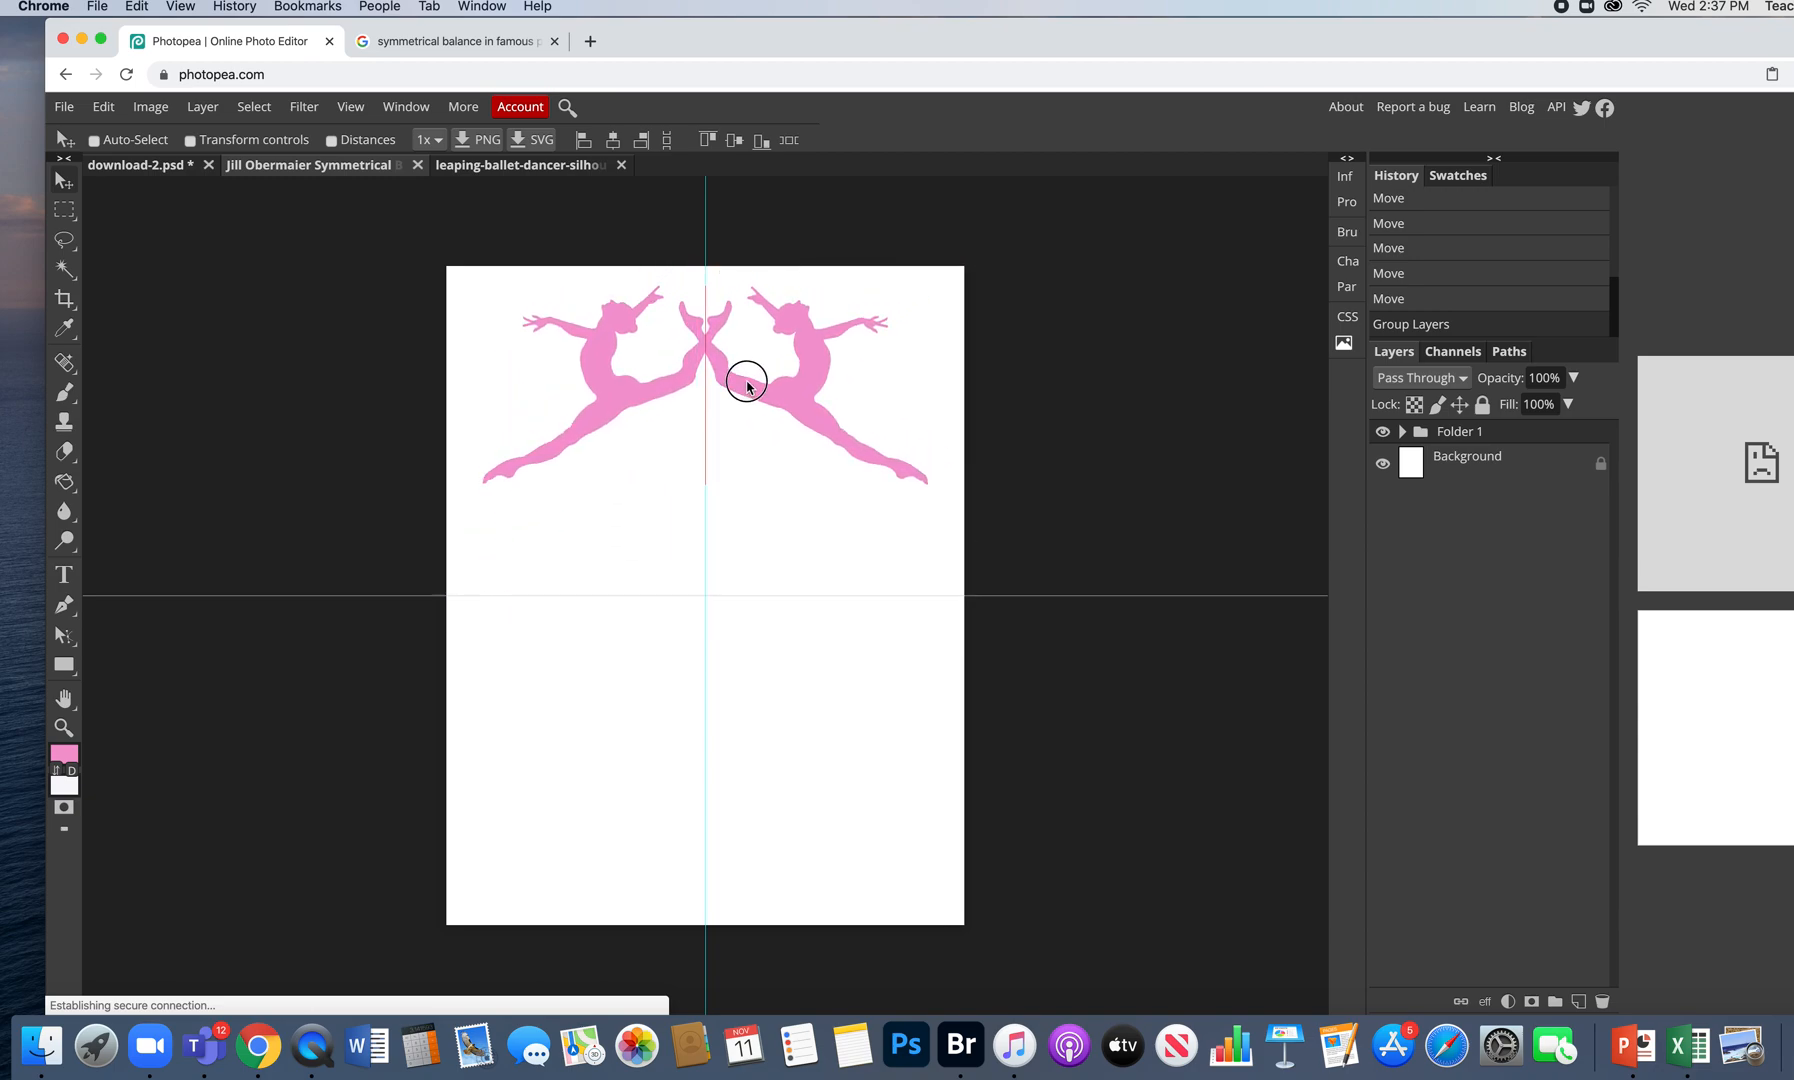
drag(747, 385, 746, 387)
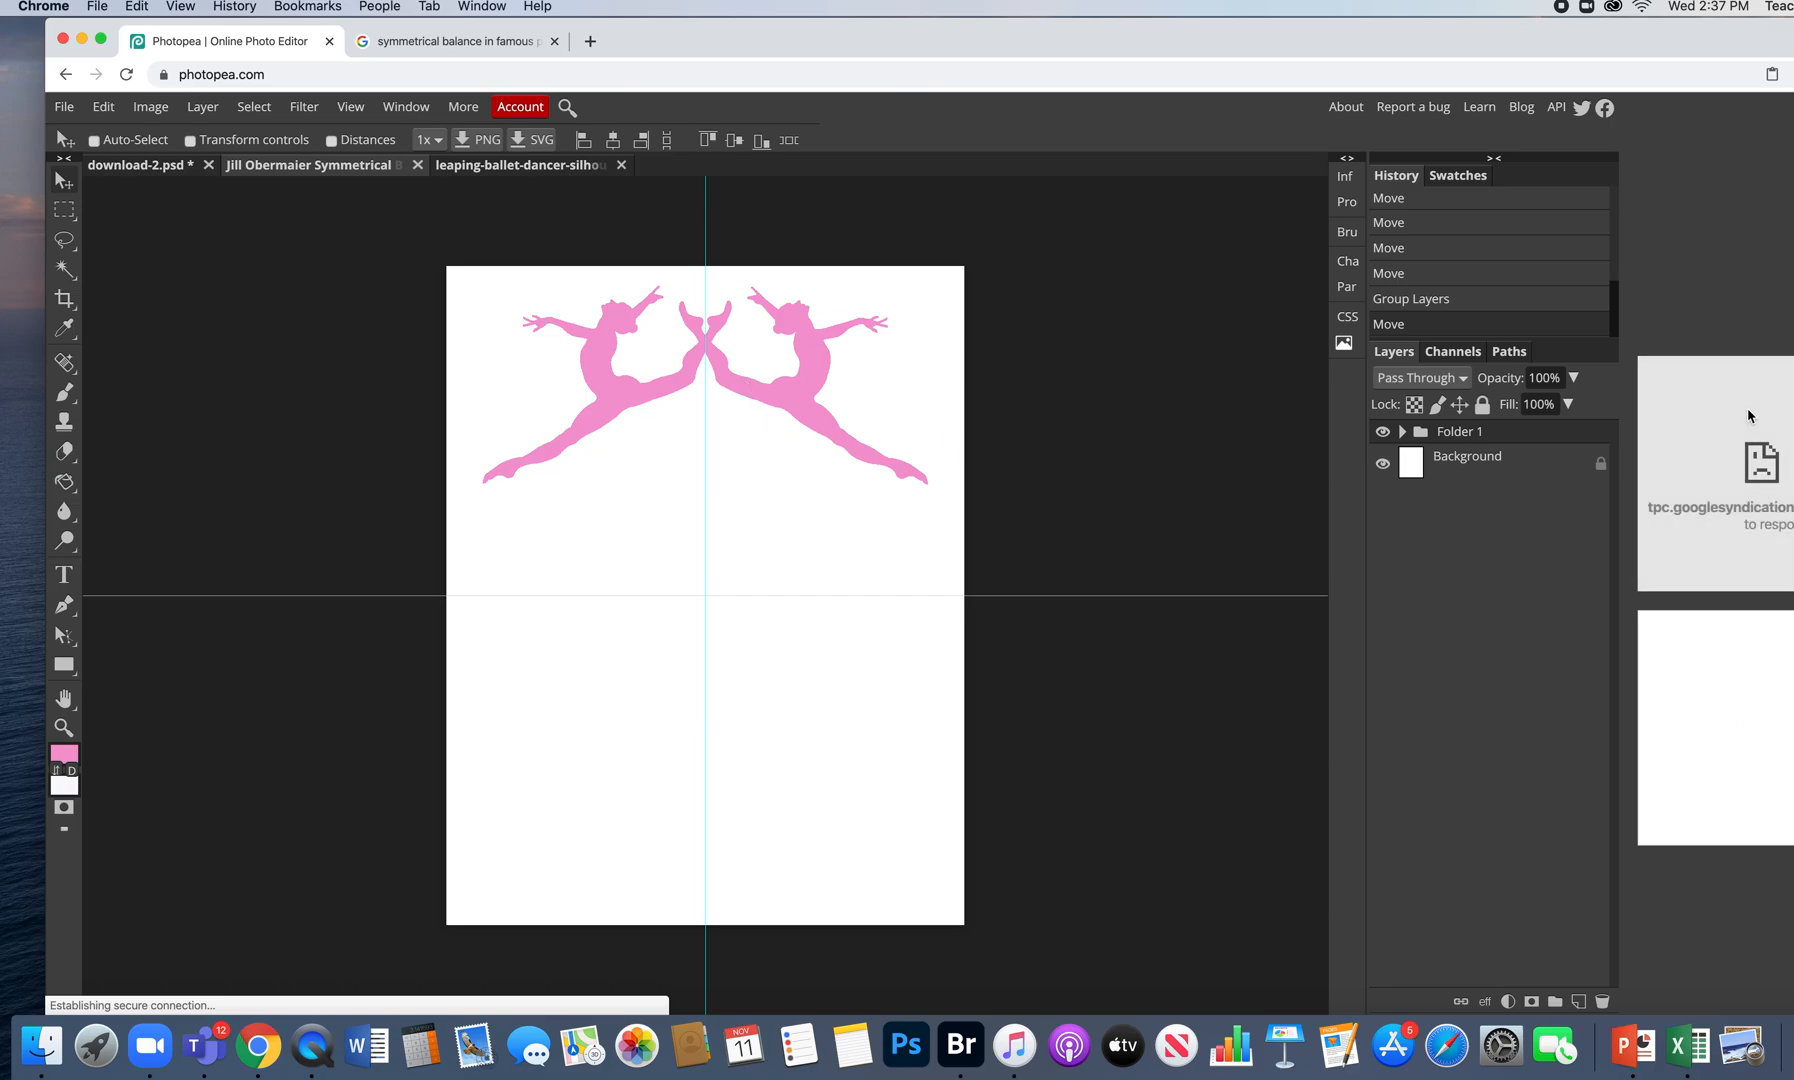
drag(1570, 434, 1578, 1000)
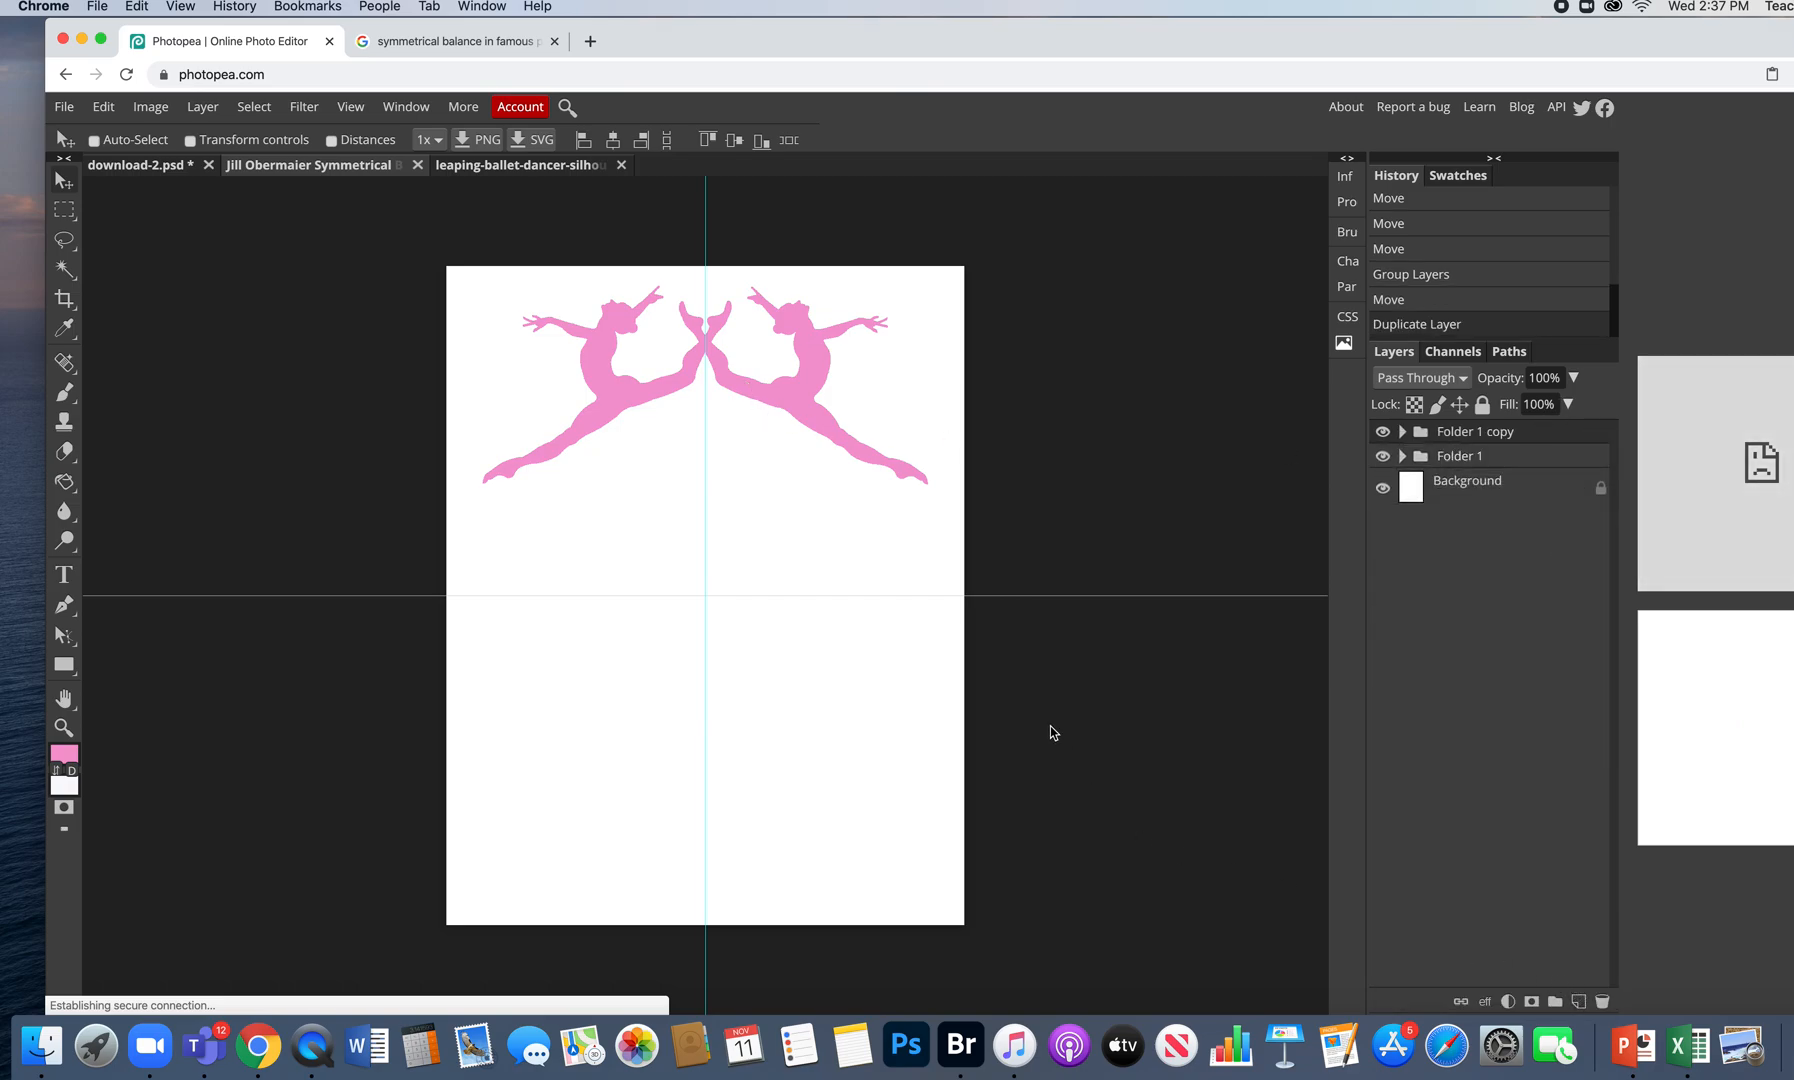
- Move the Folder 1 copy pair below the original, scale it to about 73%, and expand that folder
drag(806, 386, 810, 513)
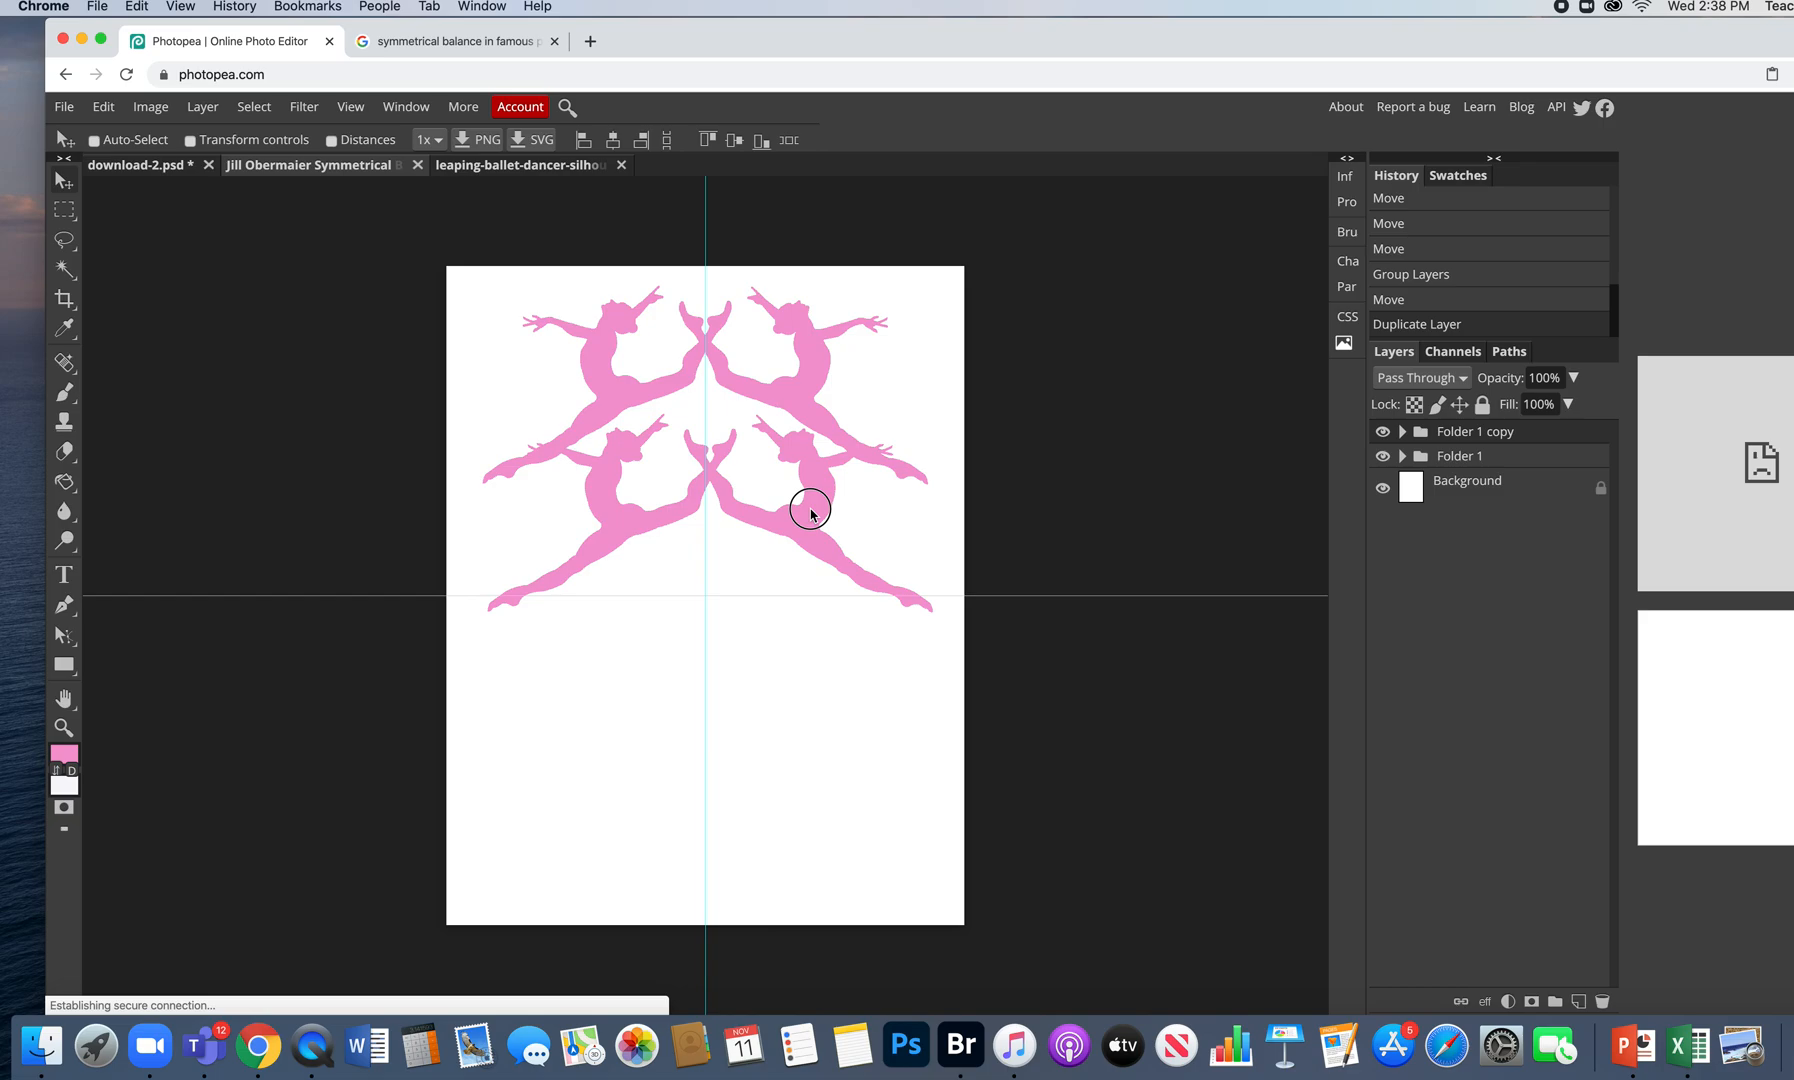
drag(811, 514, 811, 514)
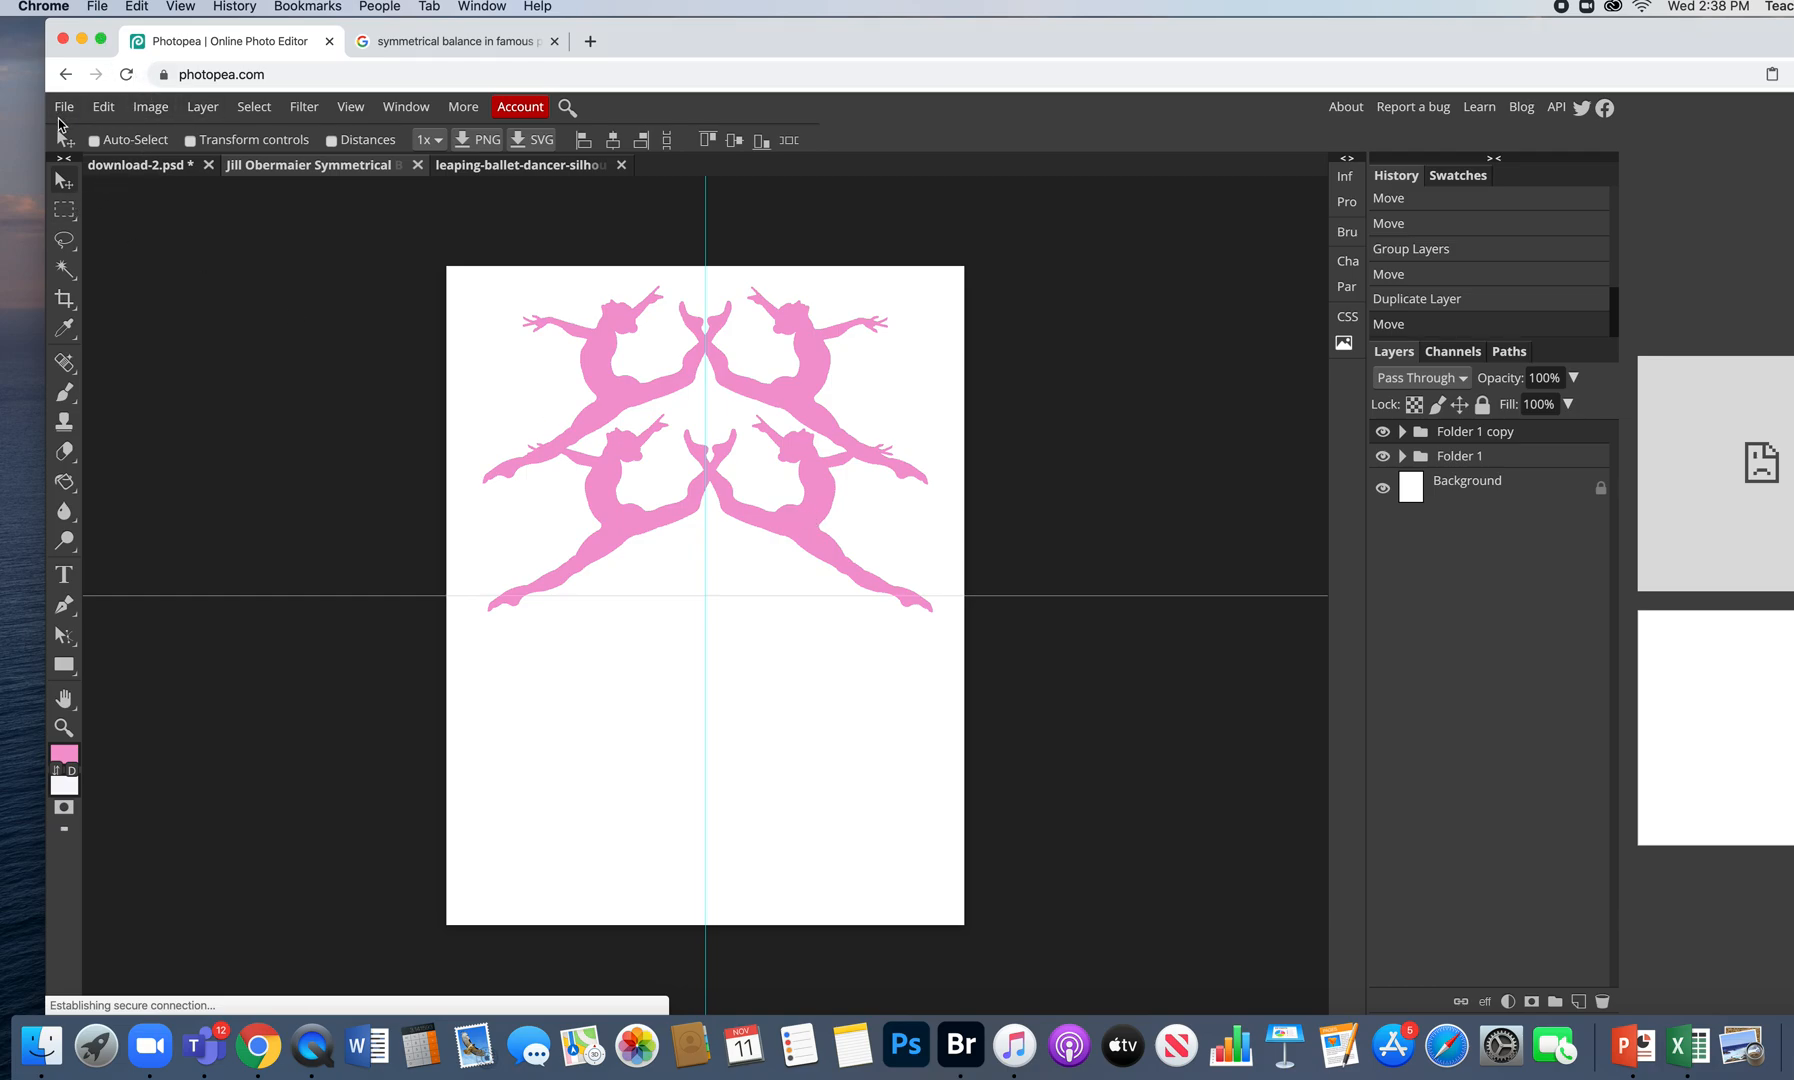
click(116, 107)
click(217, 548)
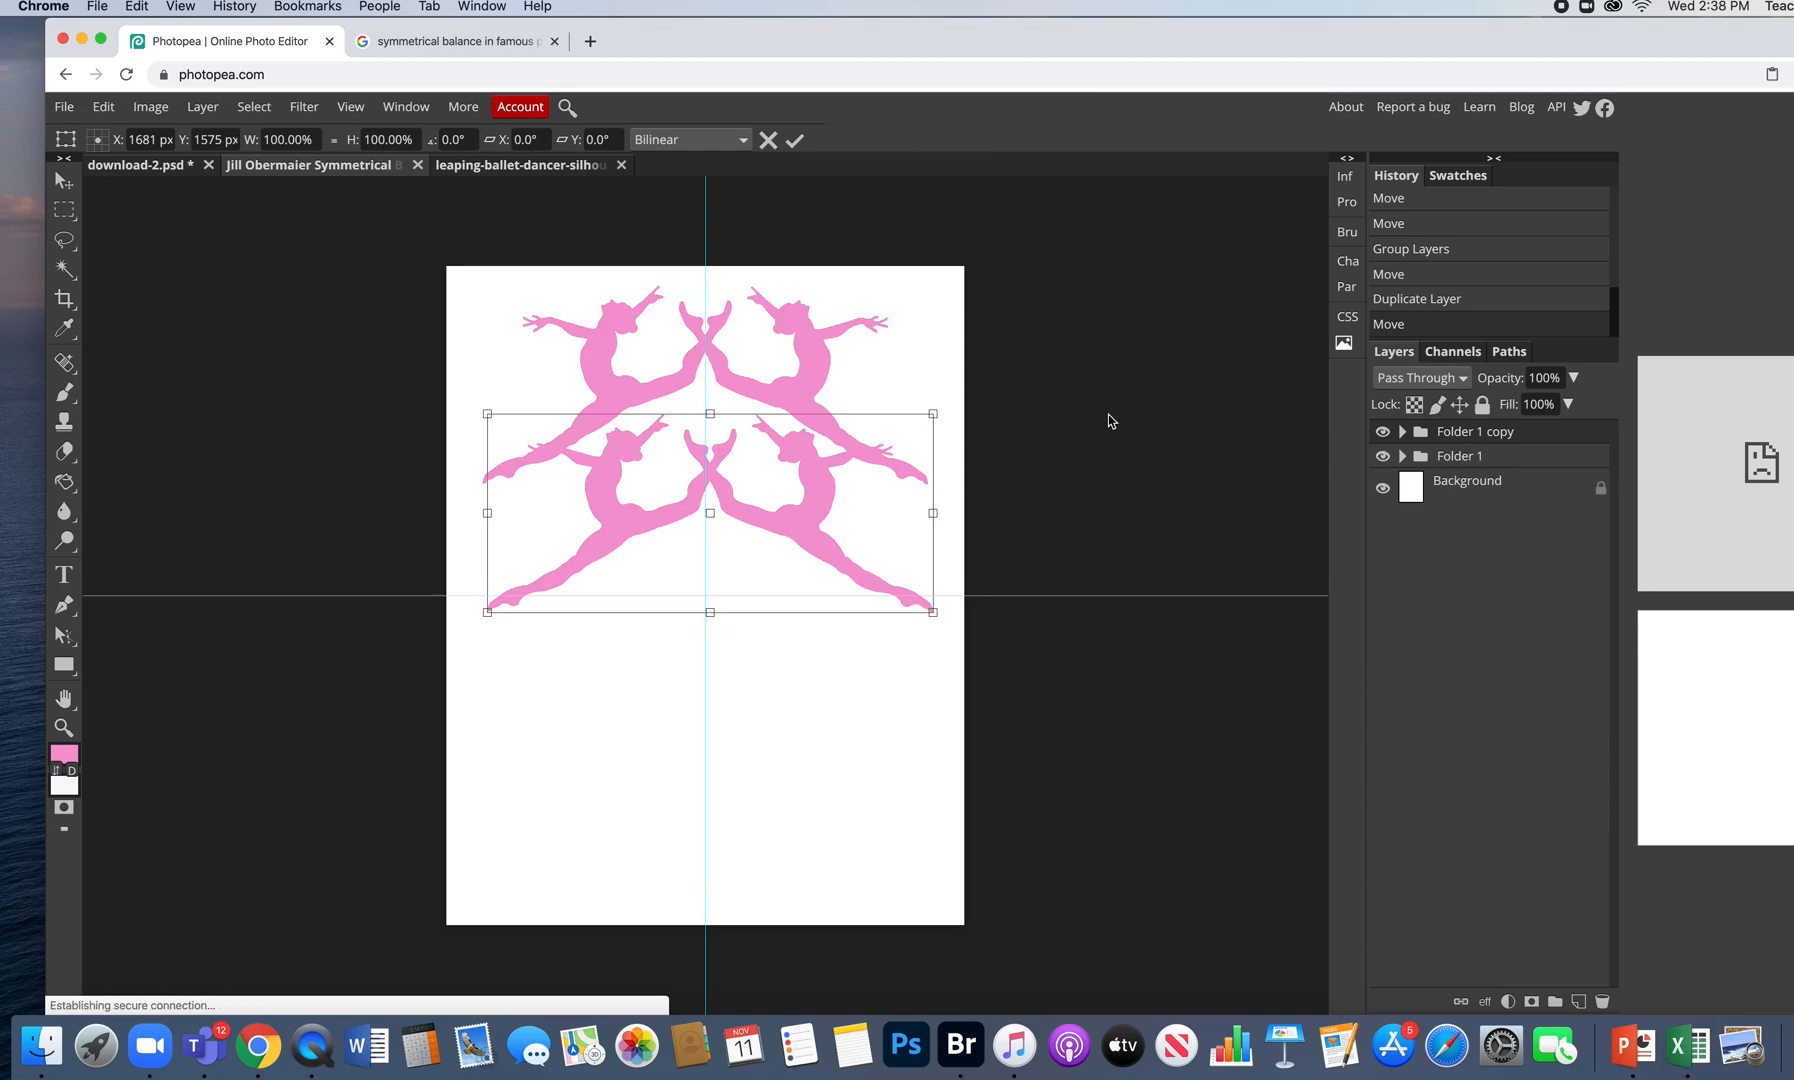
drag(935, 414, 781, 494)
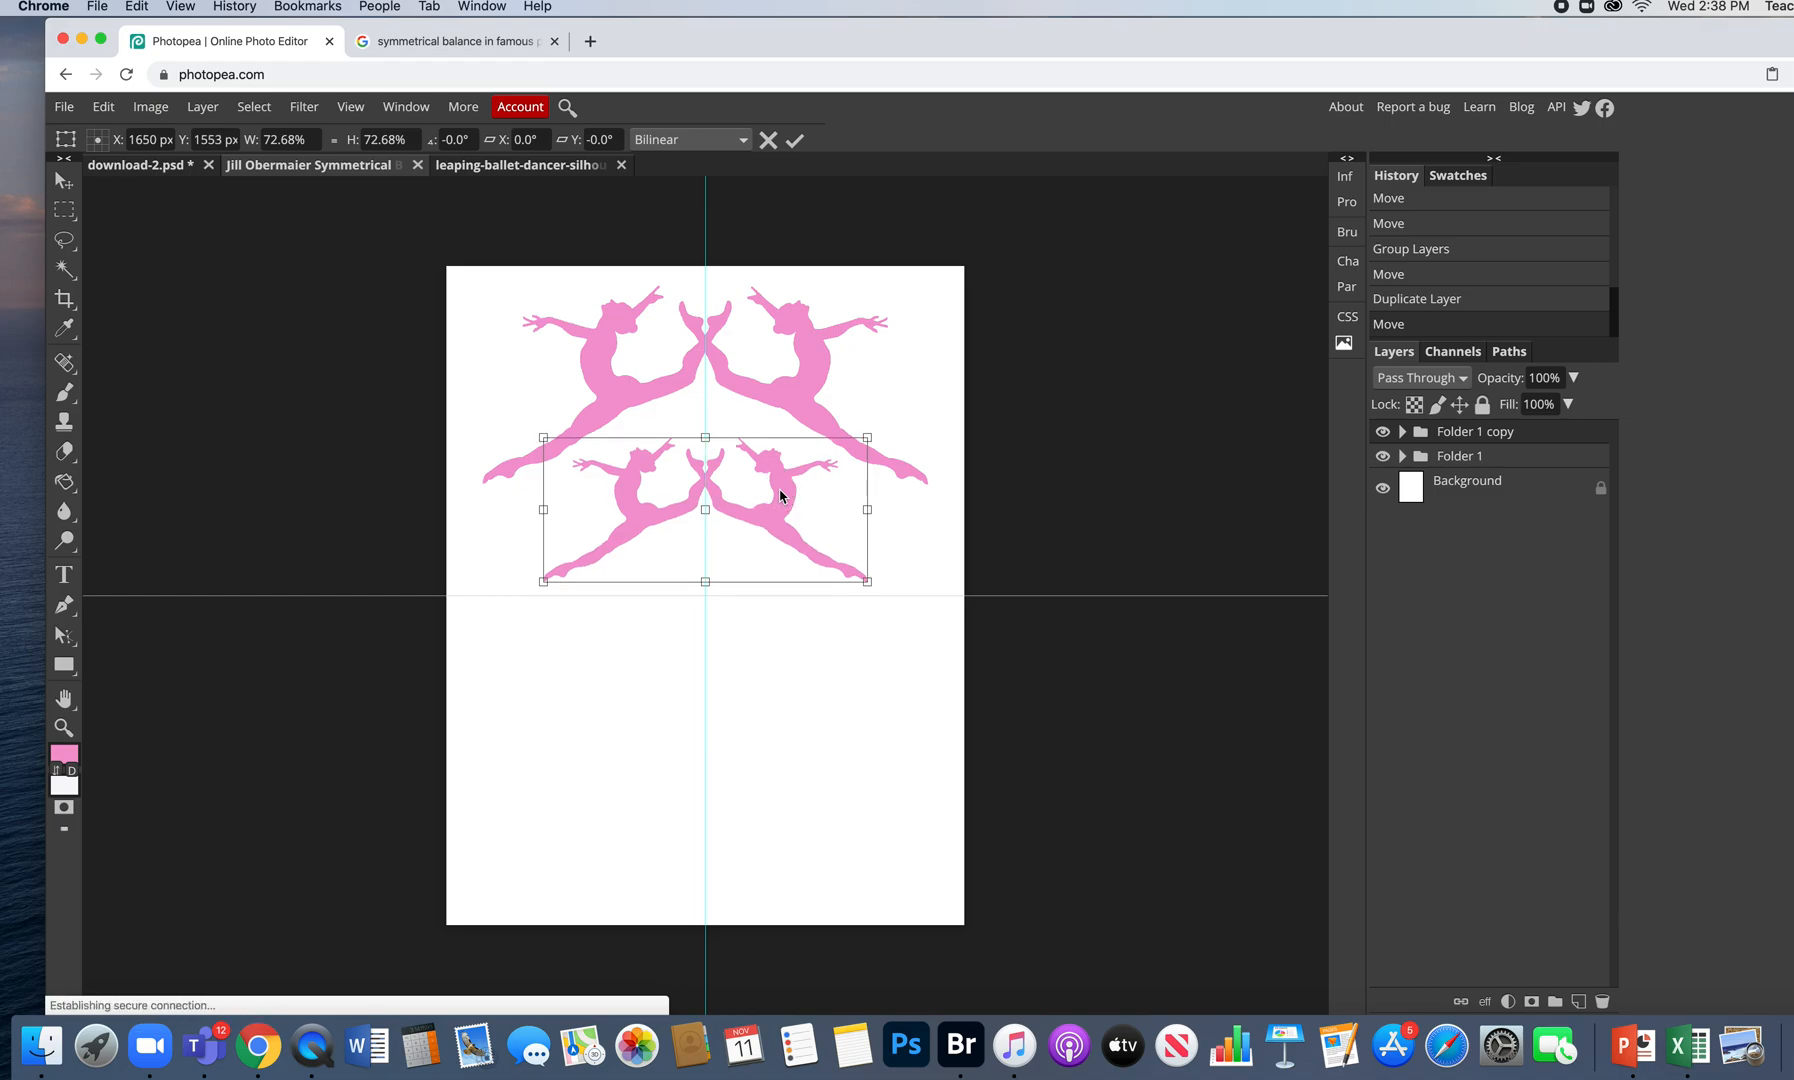
drag(780, 496, 788, 491)
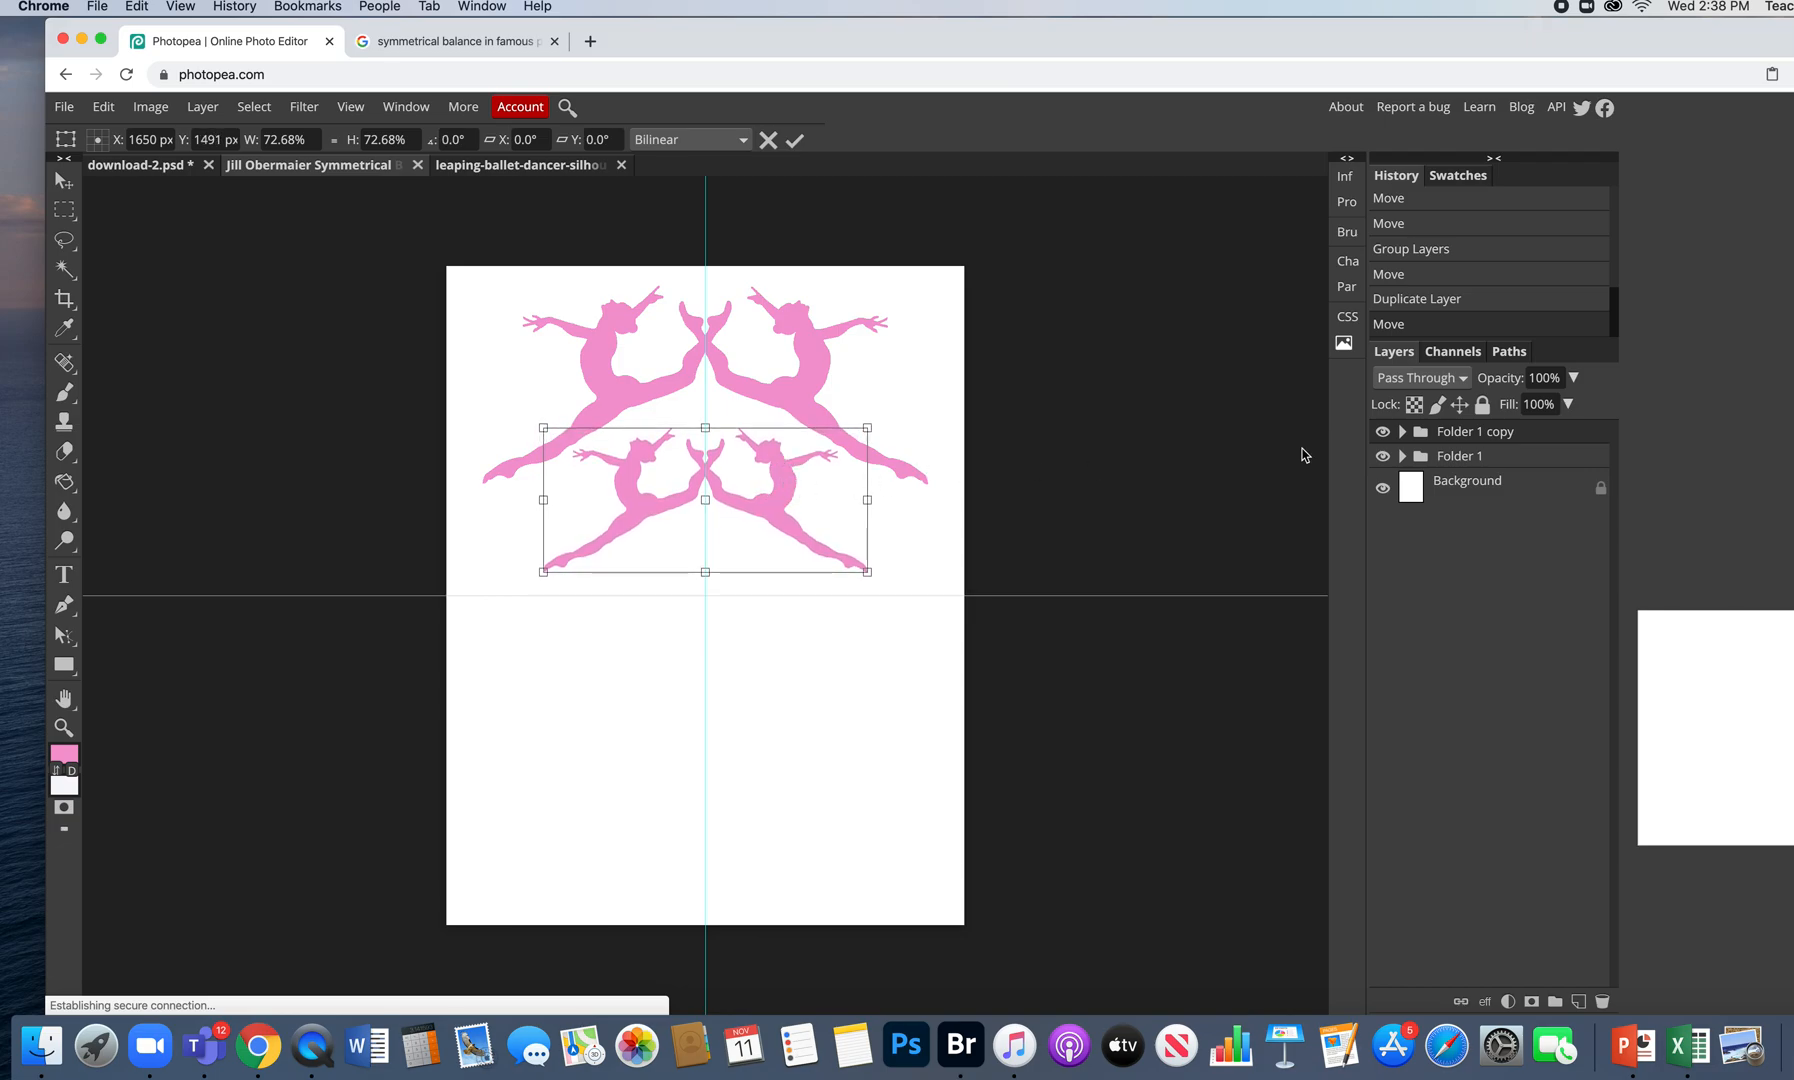
click(798, 140)
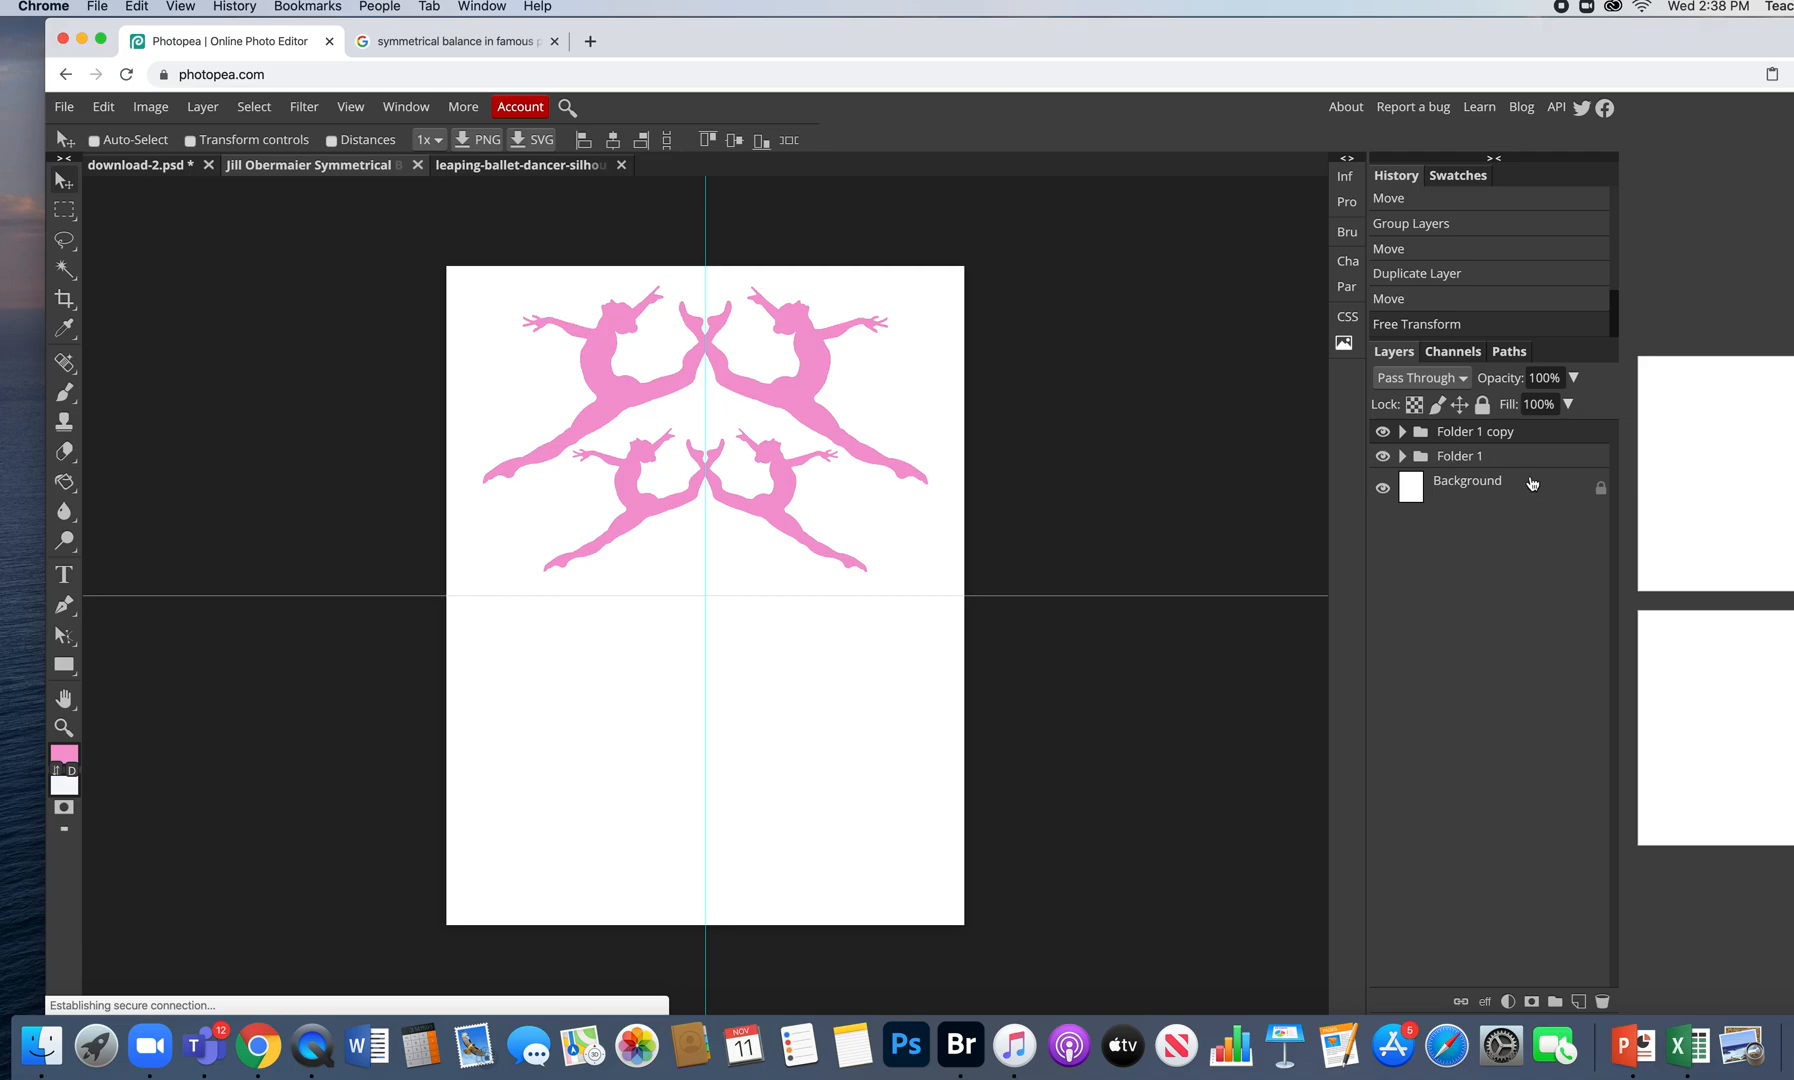
click(1403, 431)
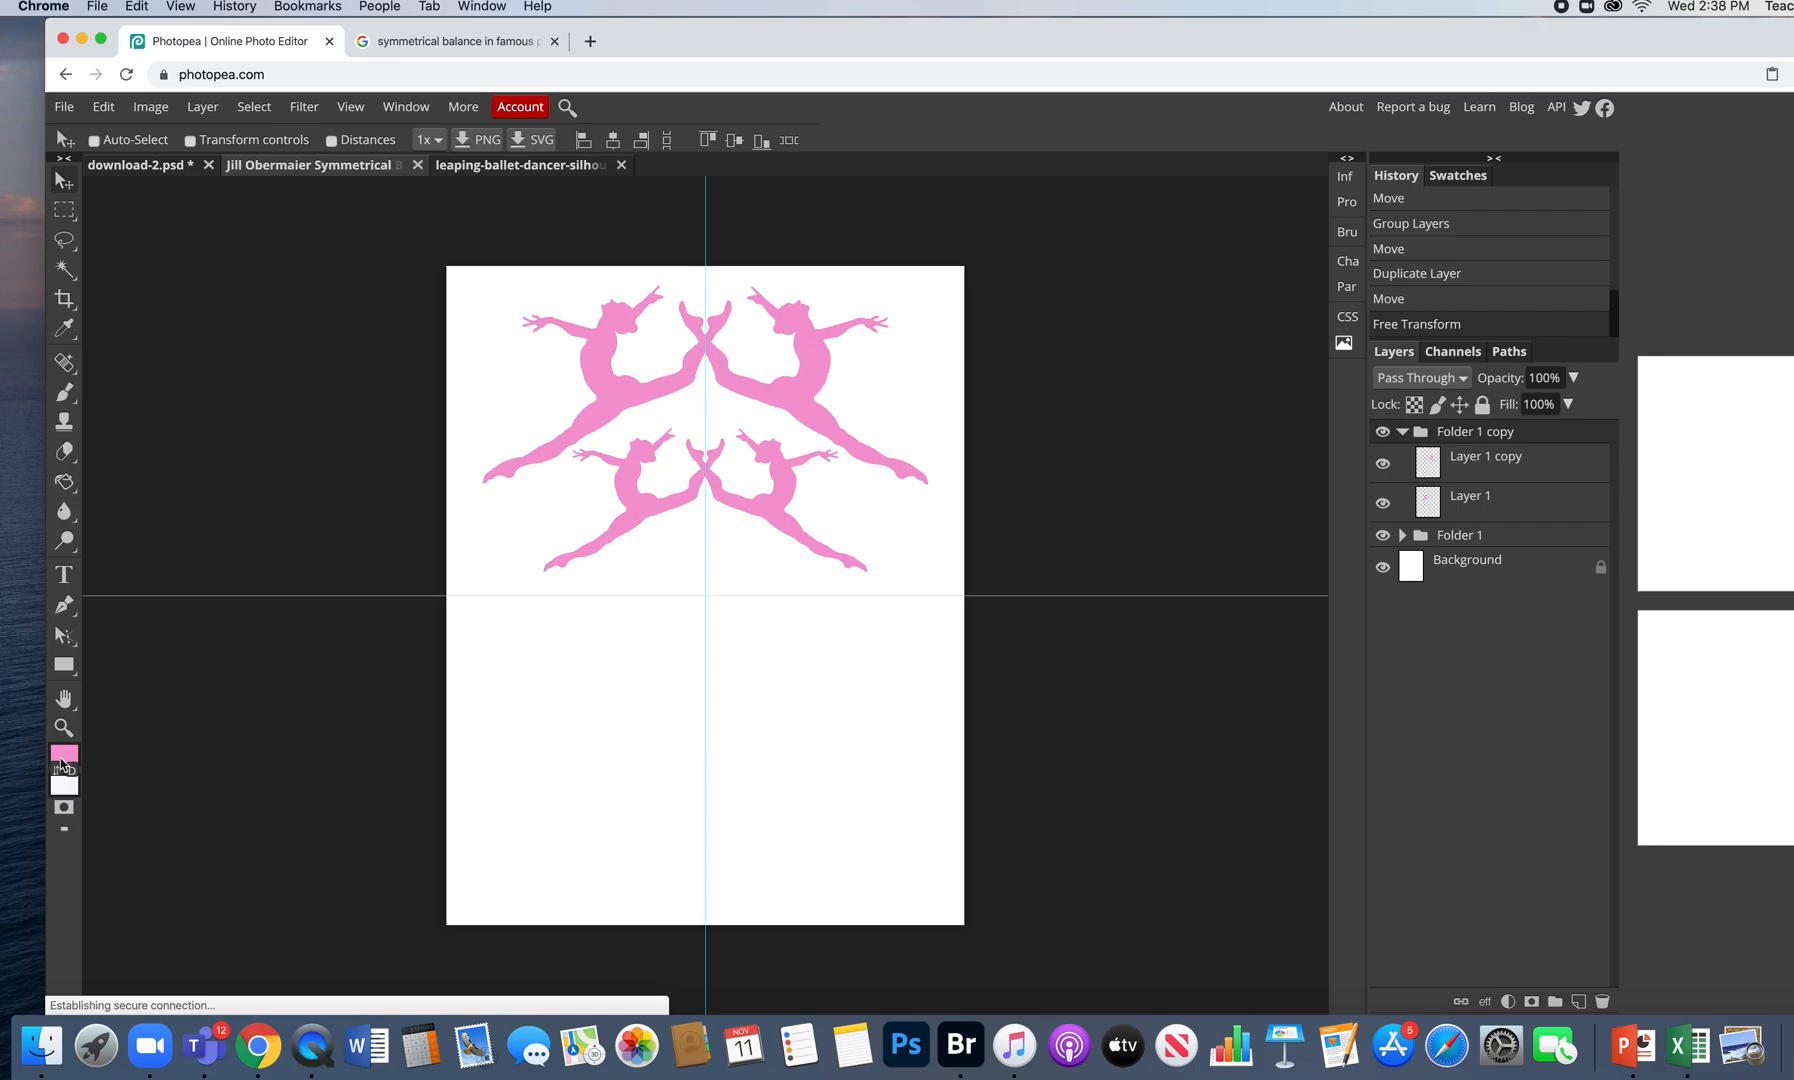
- Switch to the Paint Bucket tool
click(64, 482)
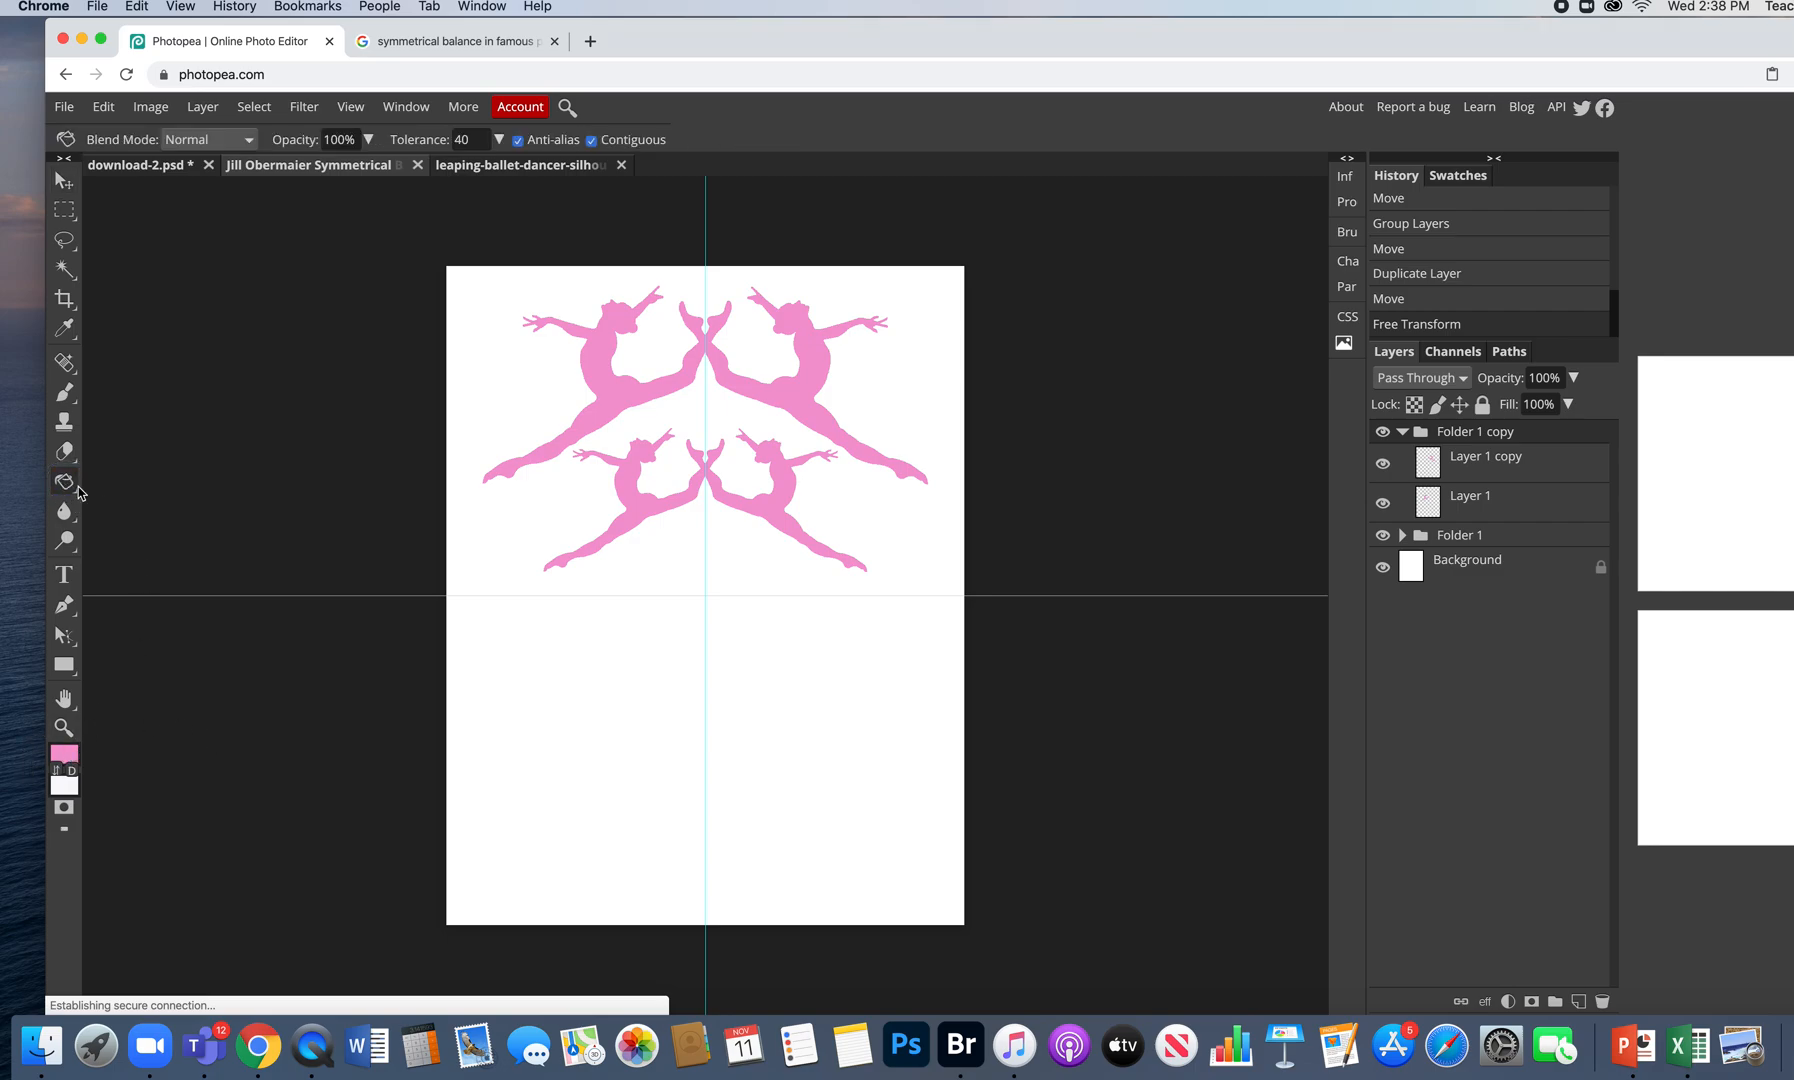
- Set the foreground colour to a darker shade of pink
click(64, 753)
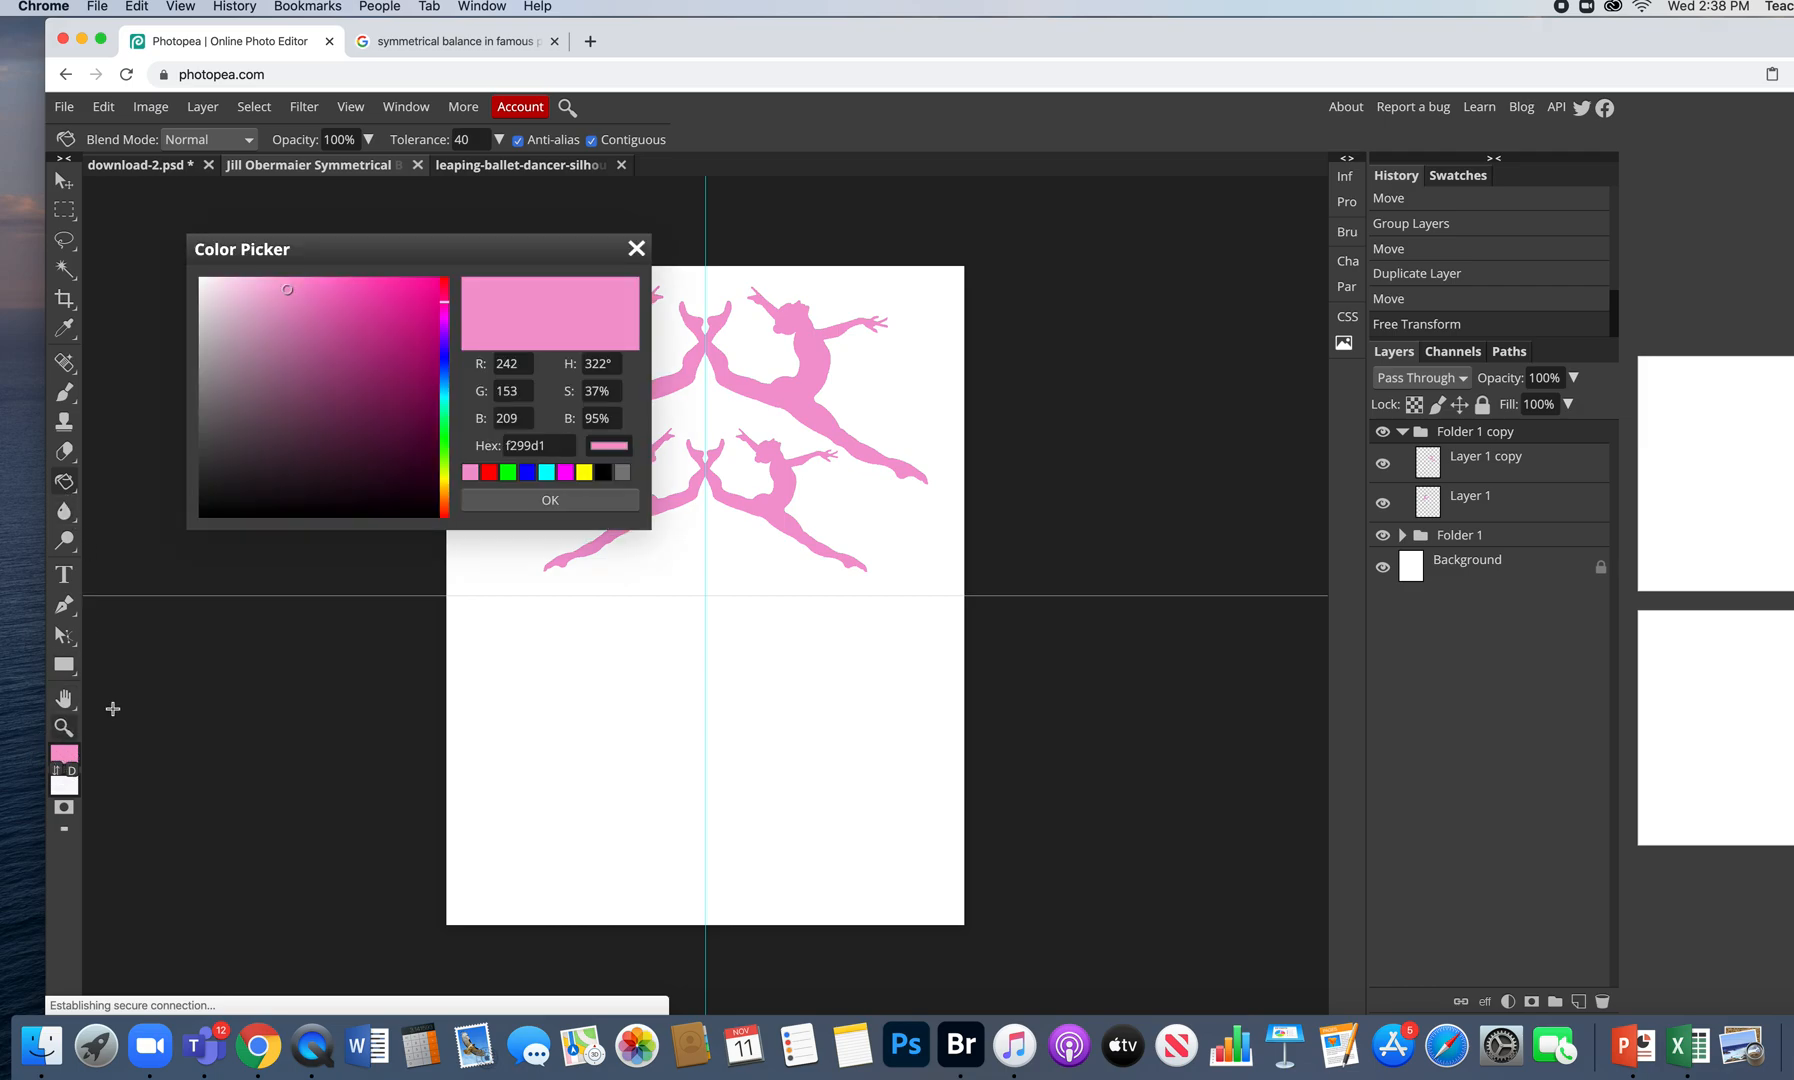
mouse_move(284, 296)
mouse_down()
mouse_move(288, 331)
mouse_move(328, 316)
mouse_up()
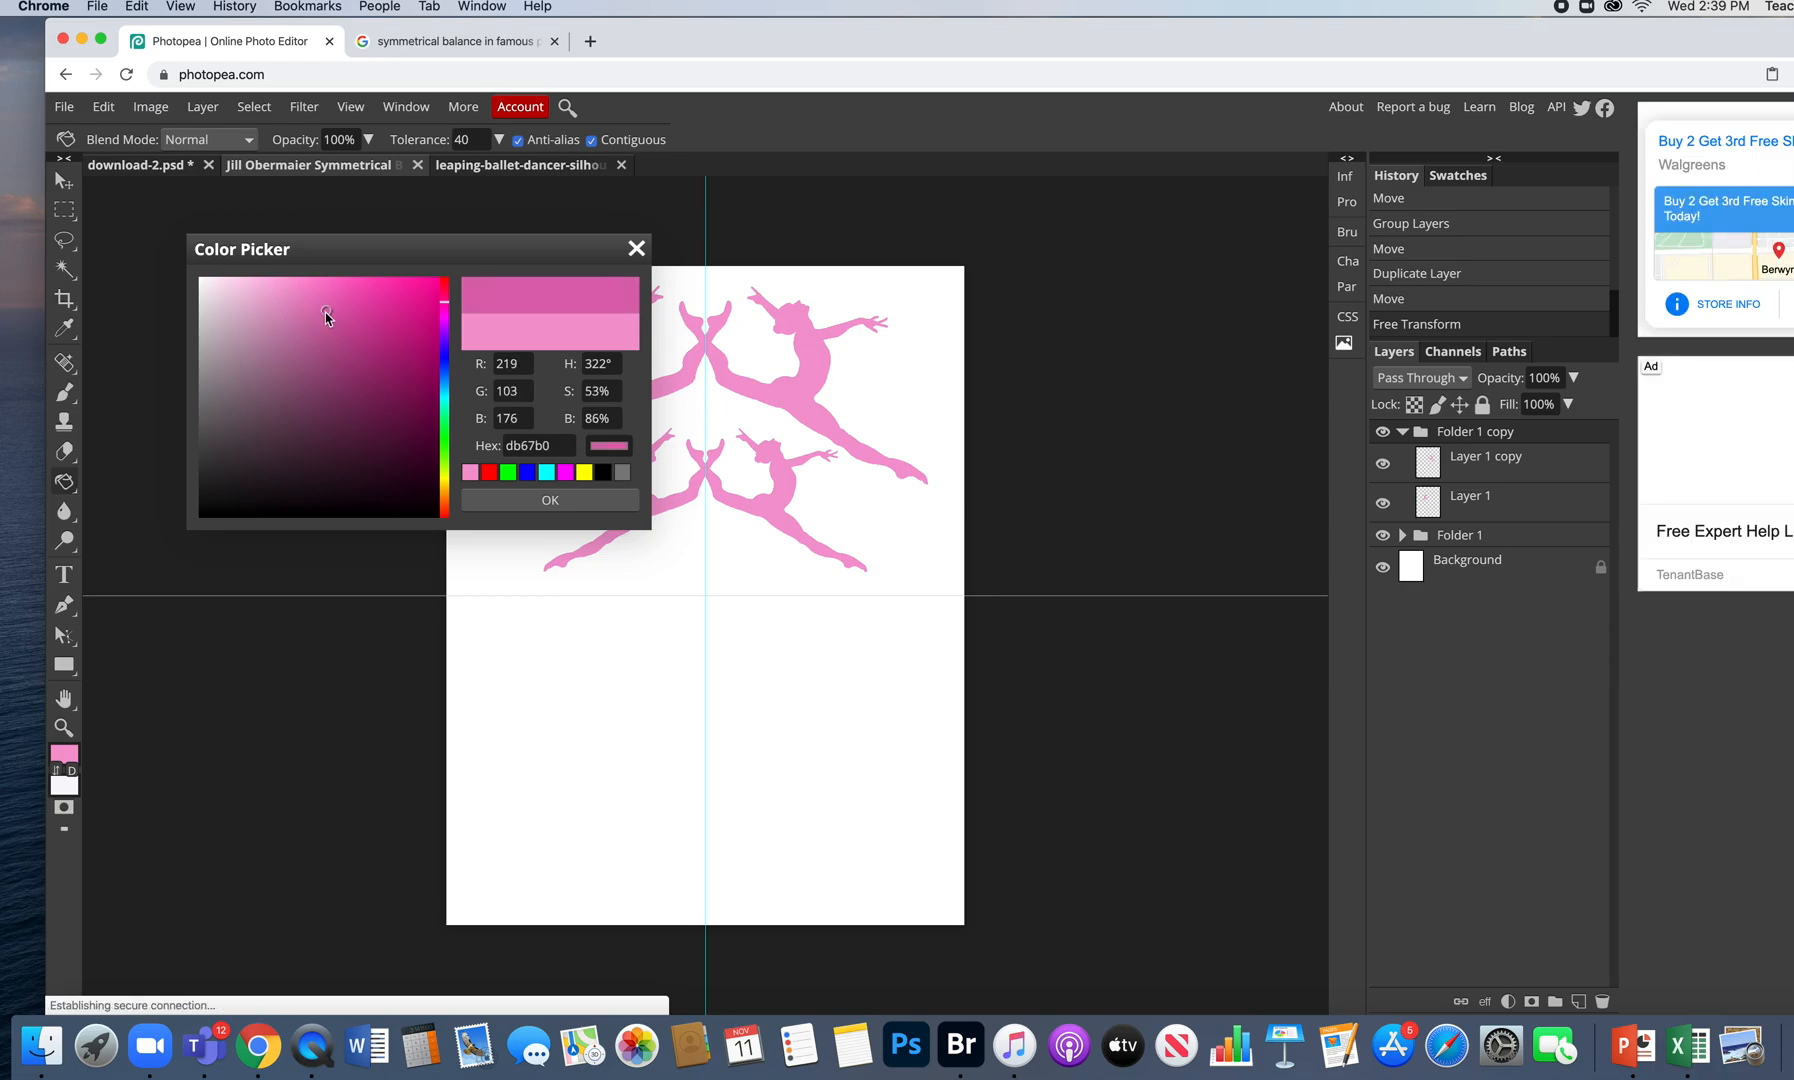
click(593, 501)
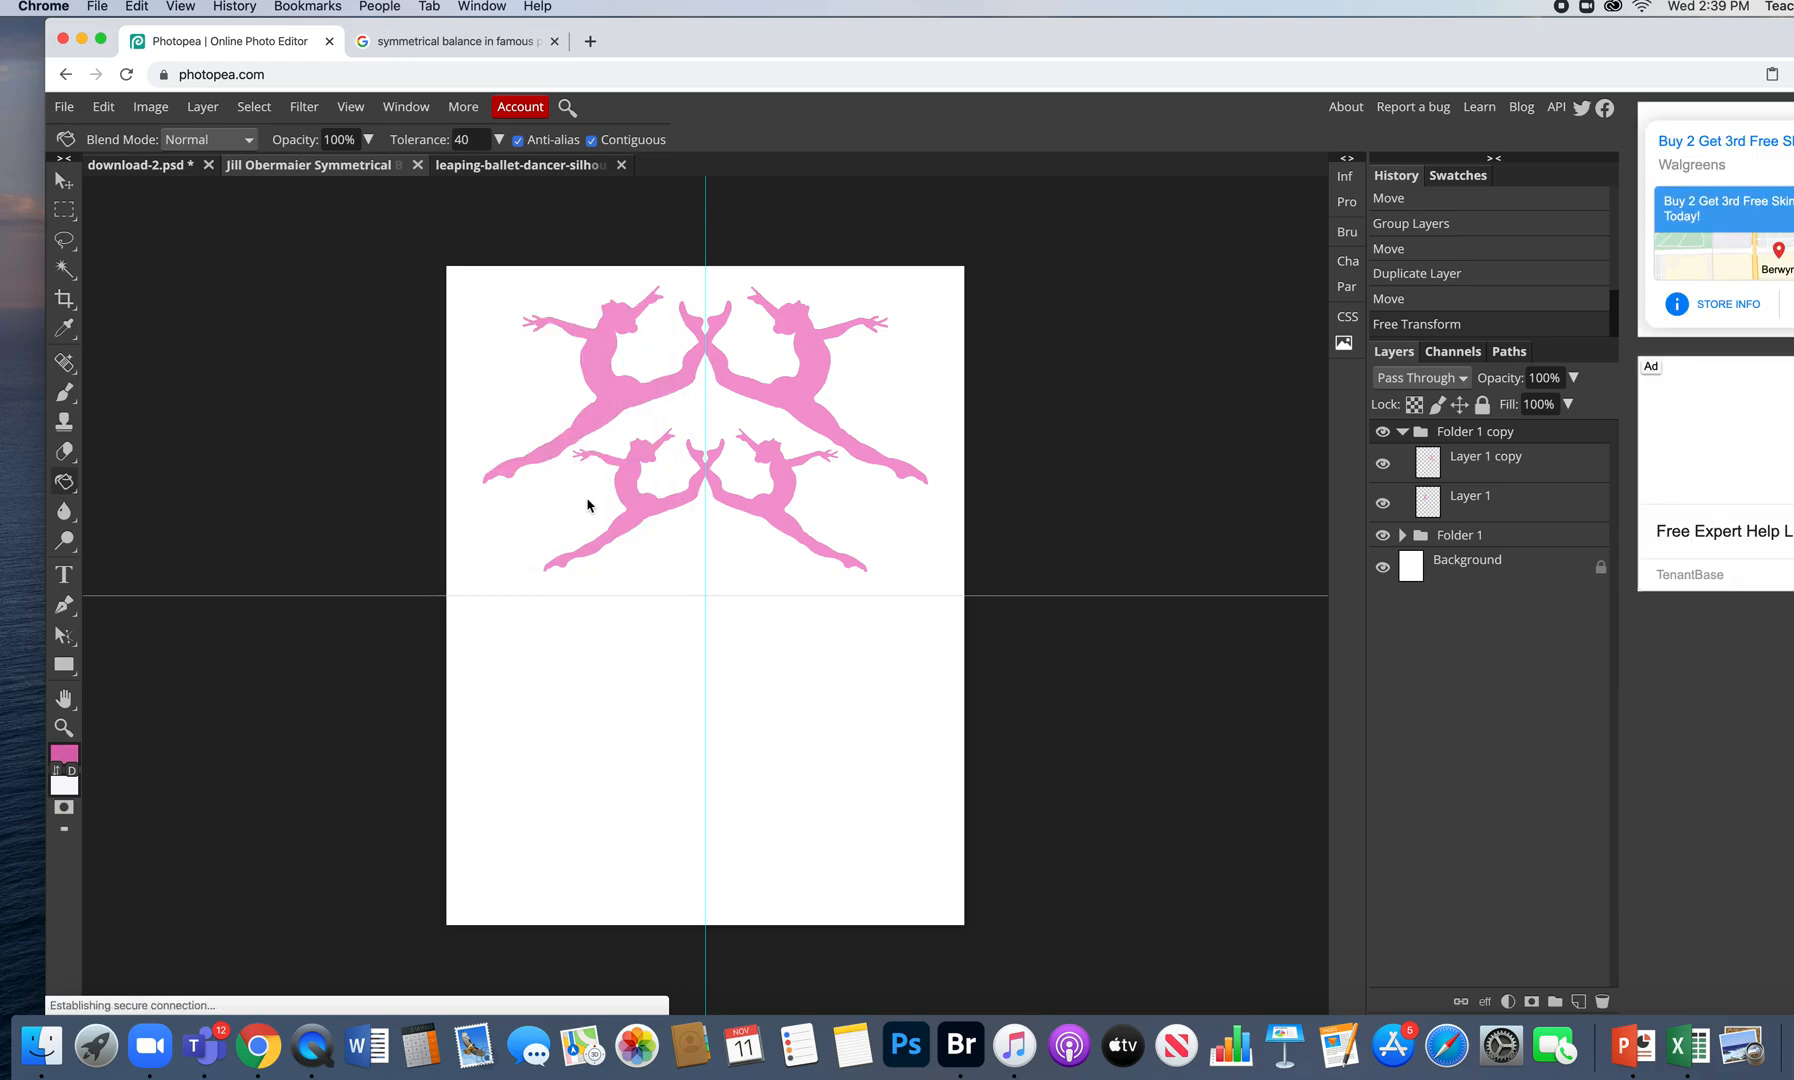
- Fill the lower-left dancer in Folder 1 copy's Layer 1 with the darker pink
click(628, 492)
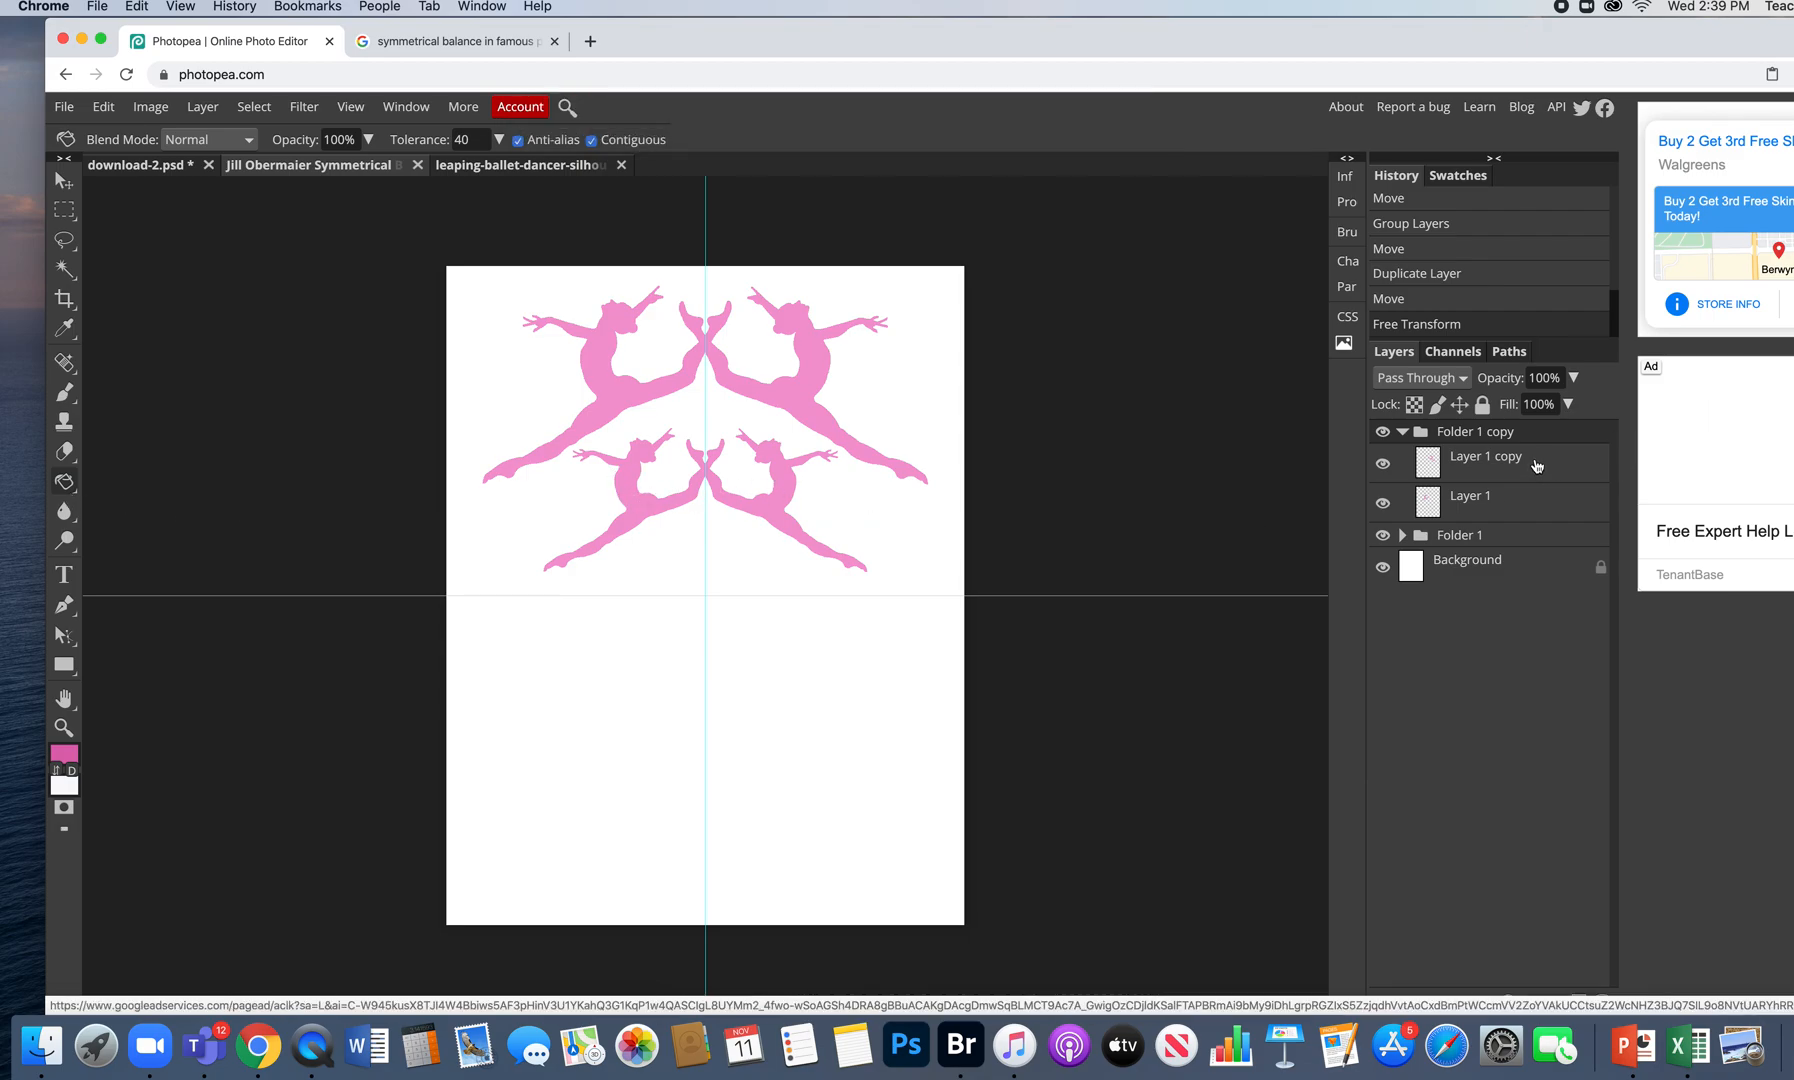
click(1486, 468)
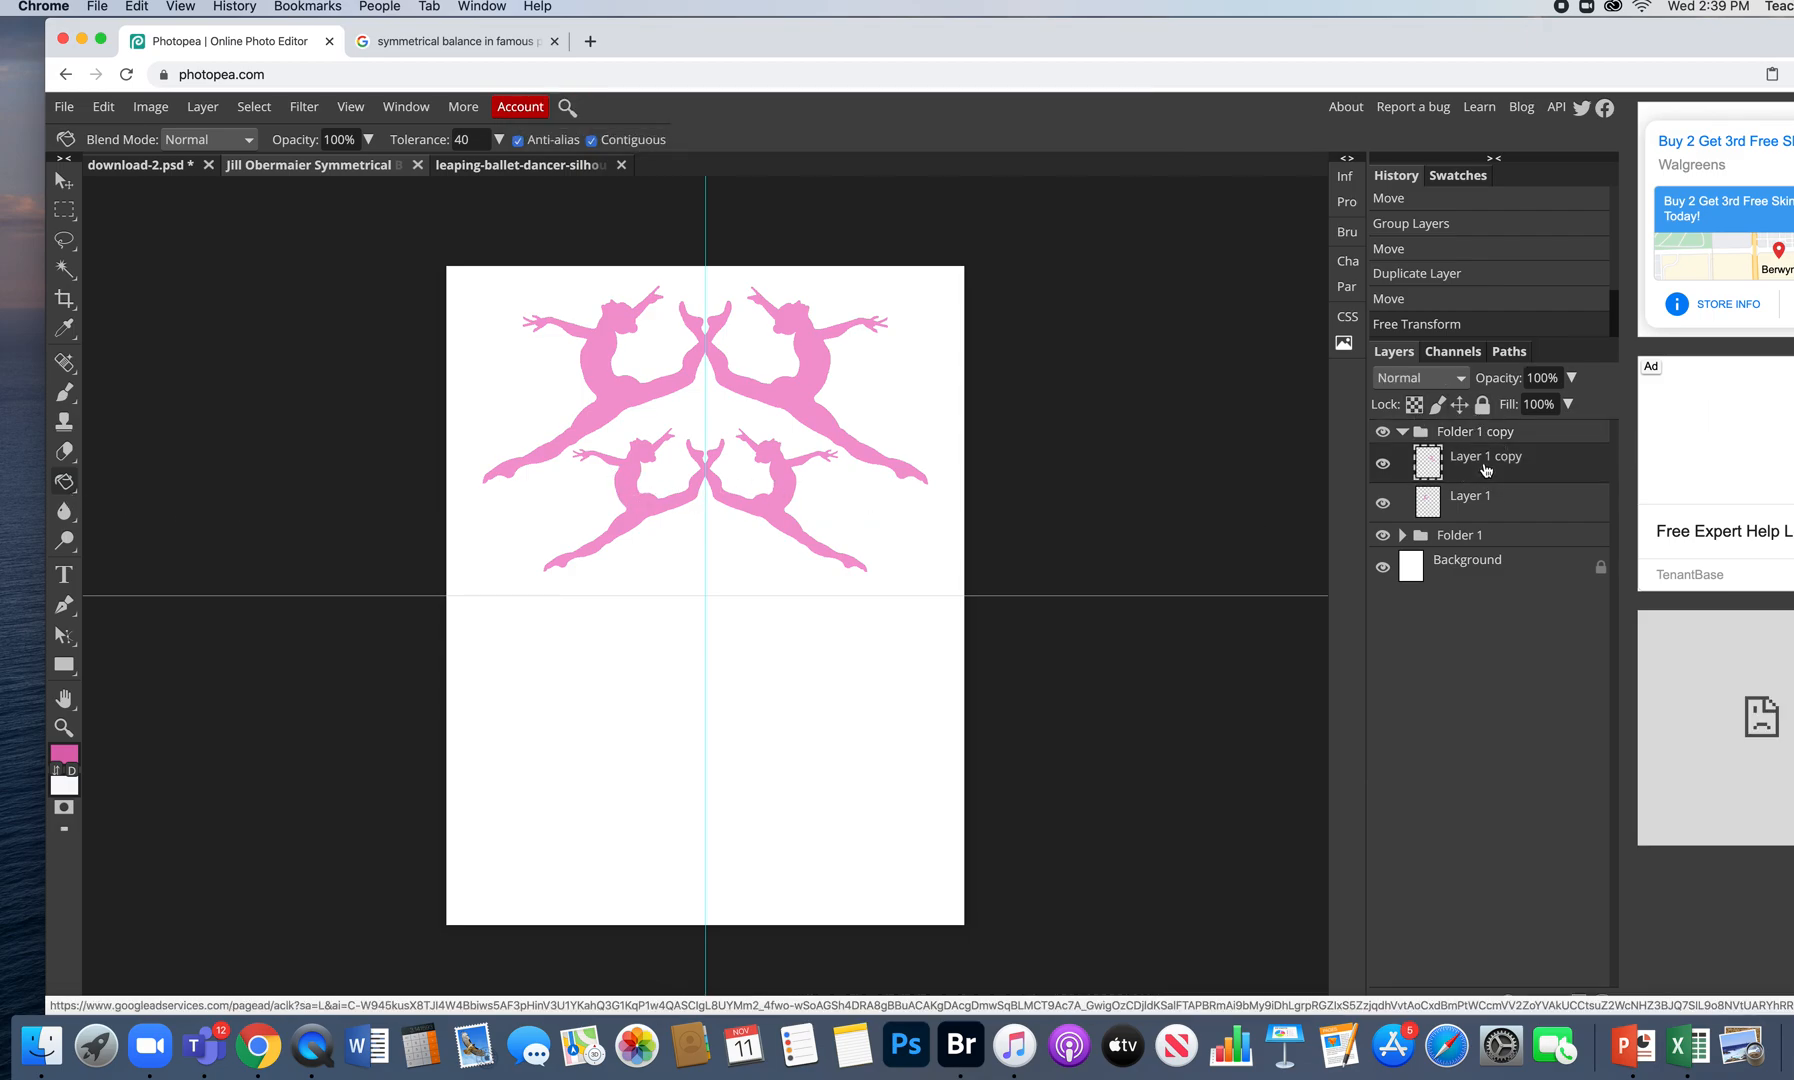
click(1480, 500)
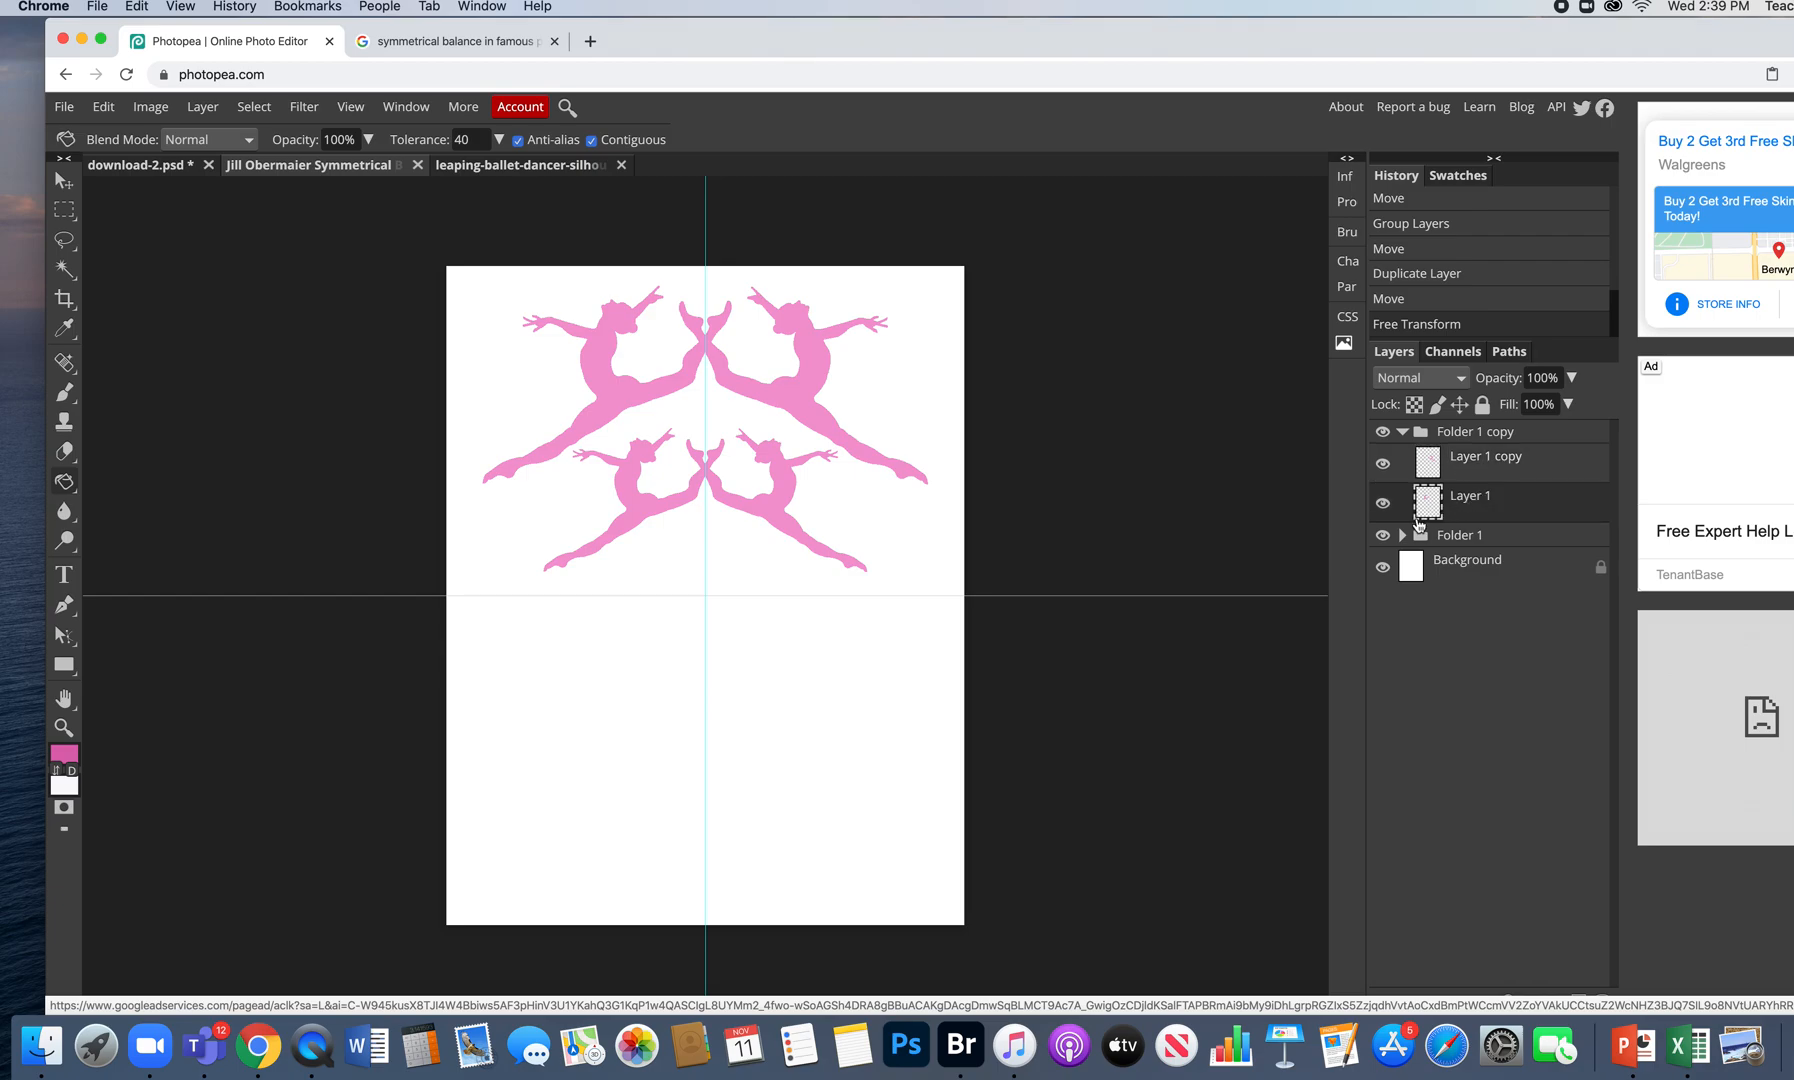
click(628, 494)
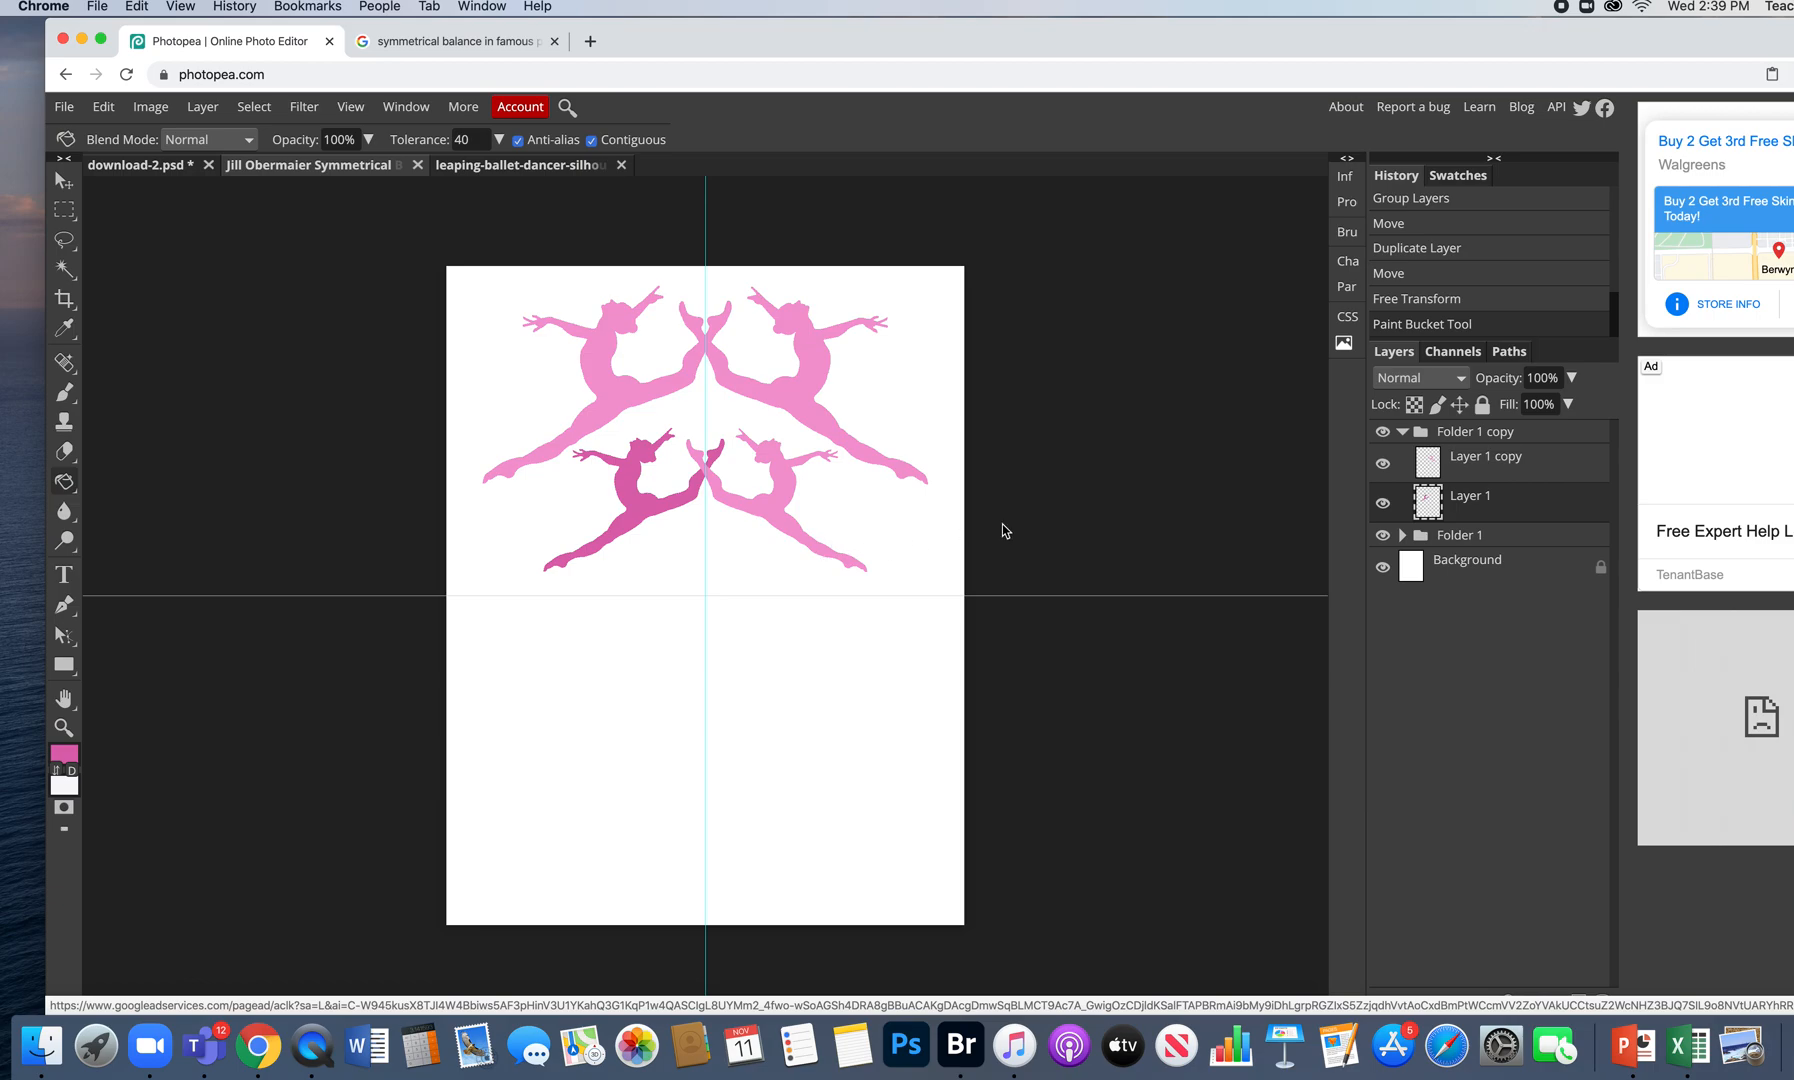
- Fill the upper-right dancer on Folder 1's Layer 1 copy with the darker pink
click(1403, 536)
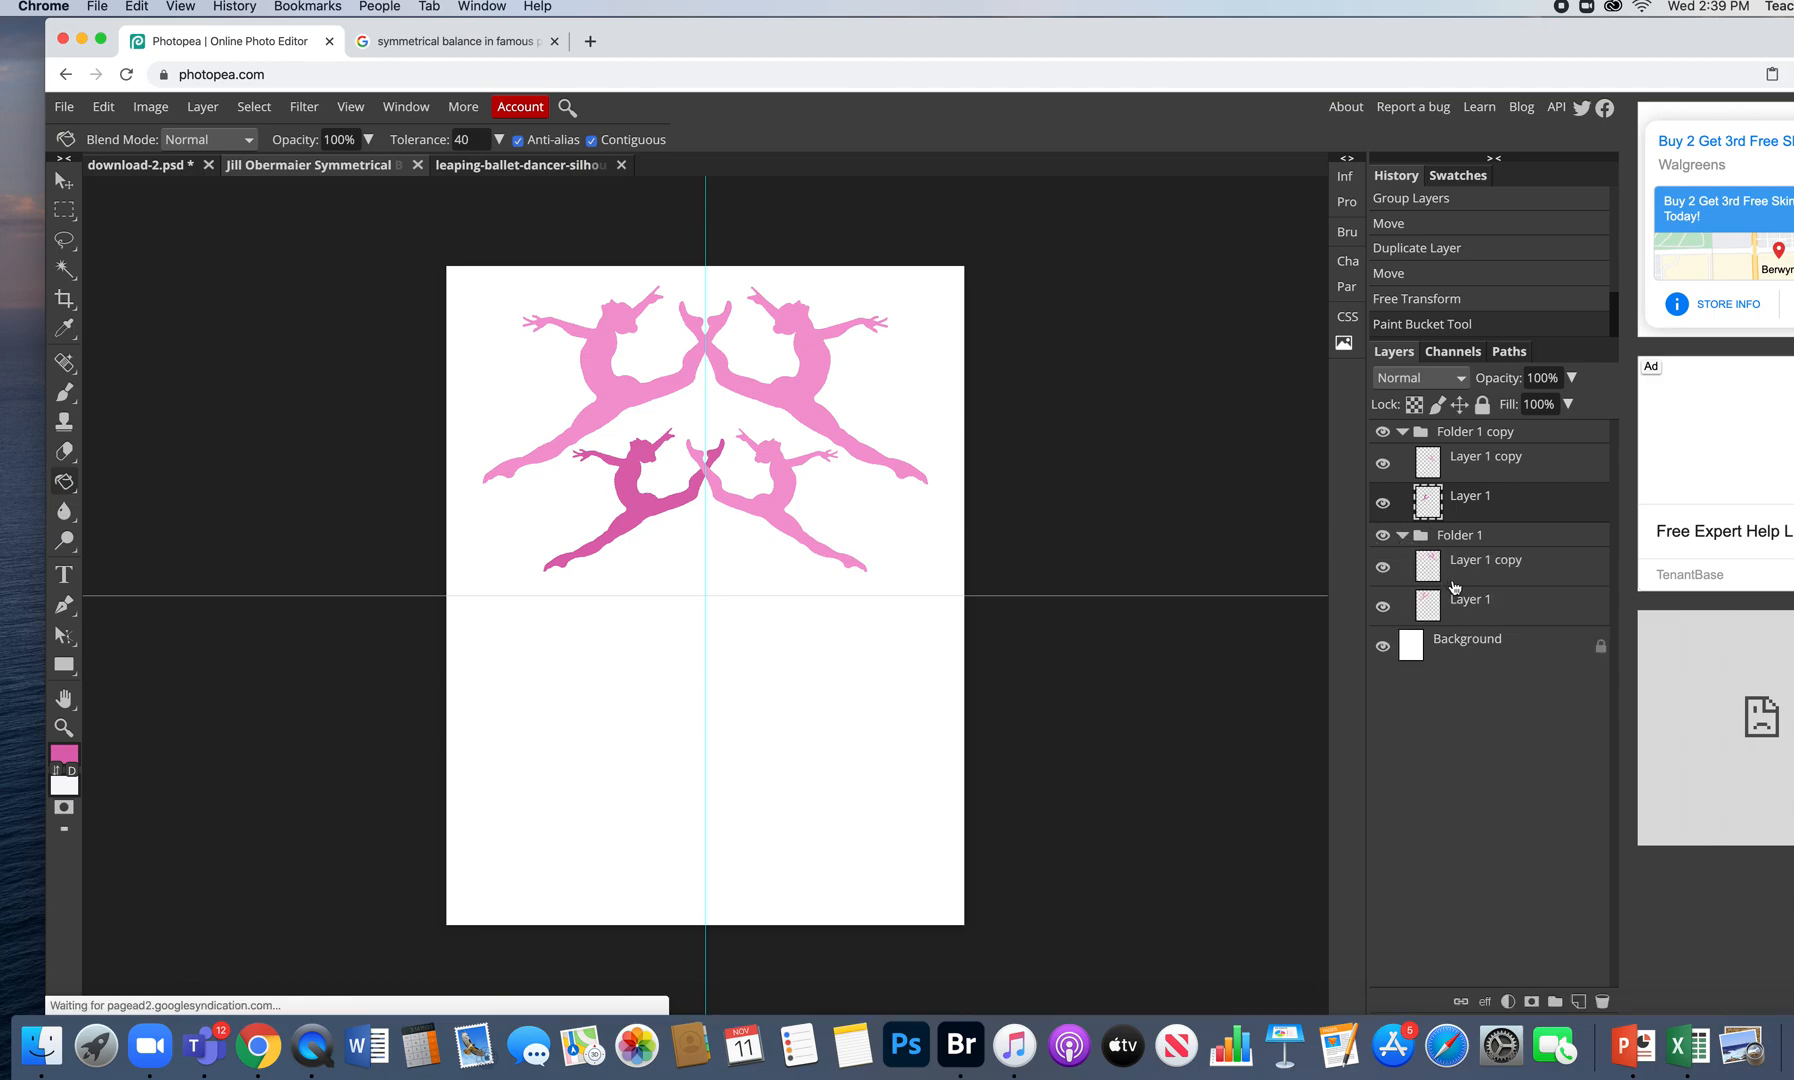
click(1444, 578)
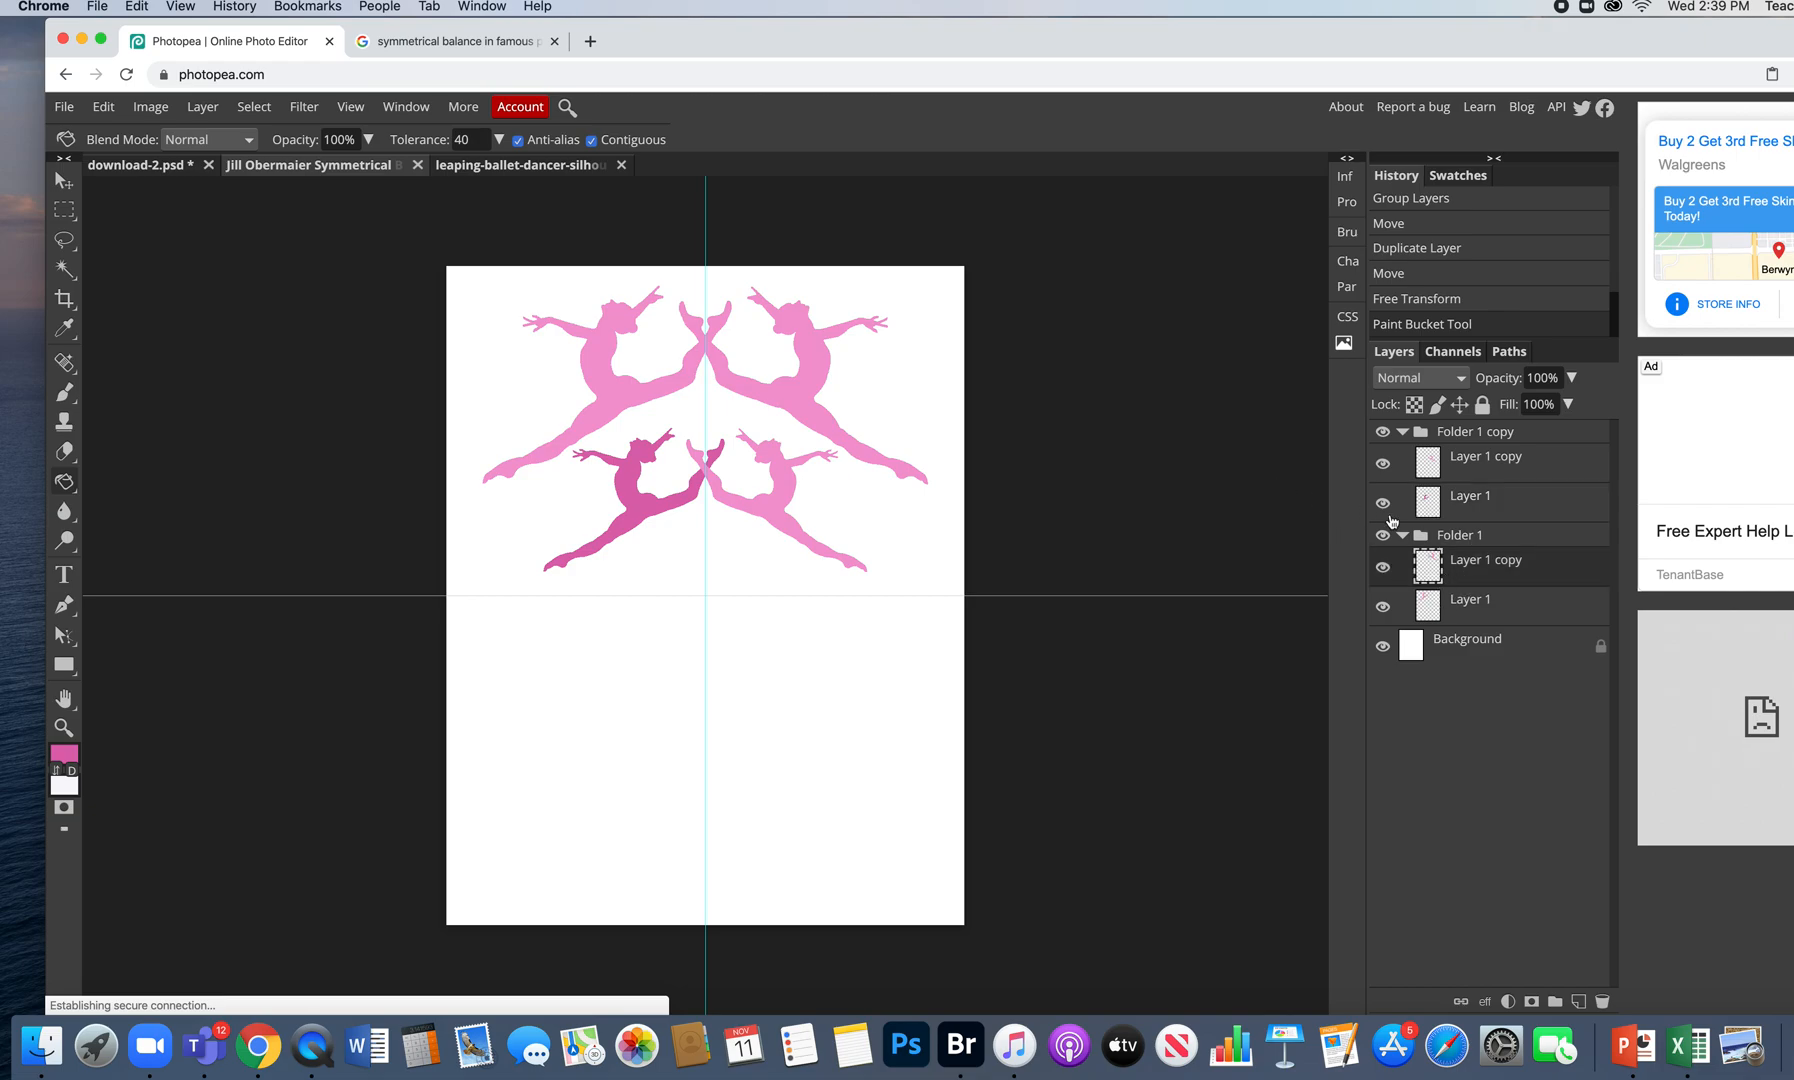
click(819, 370)
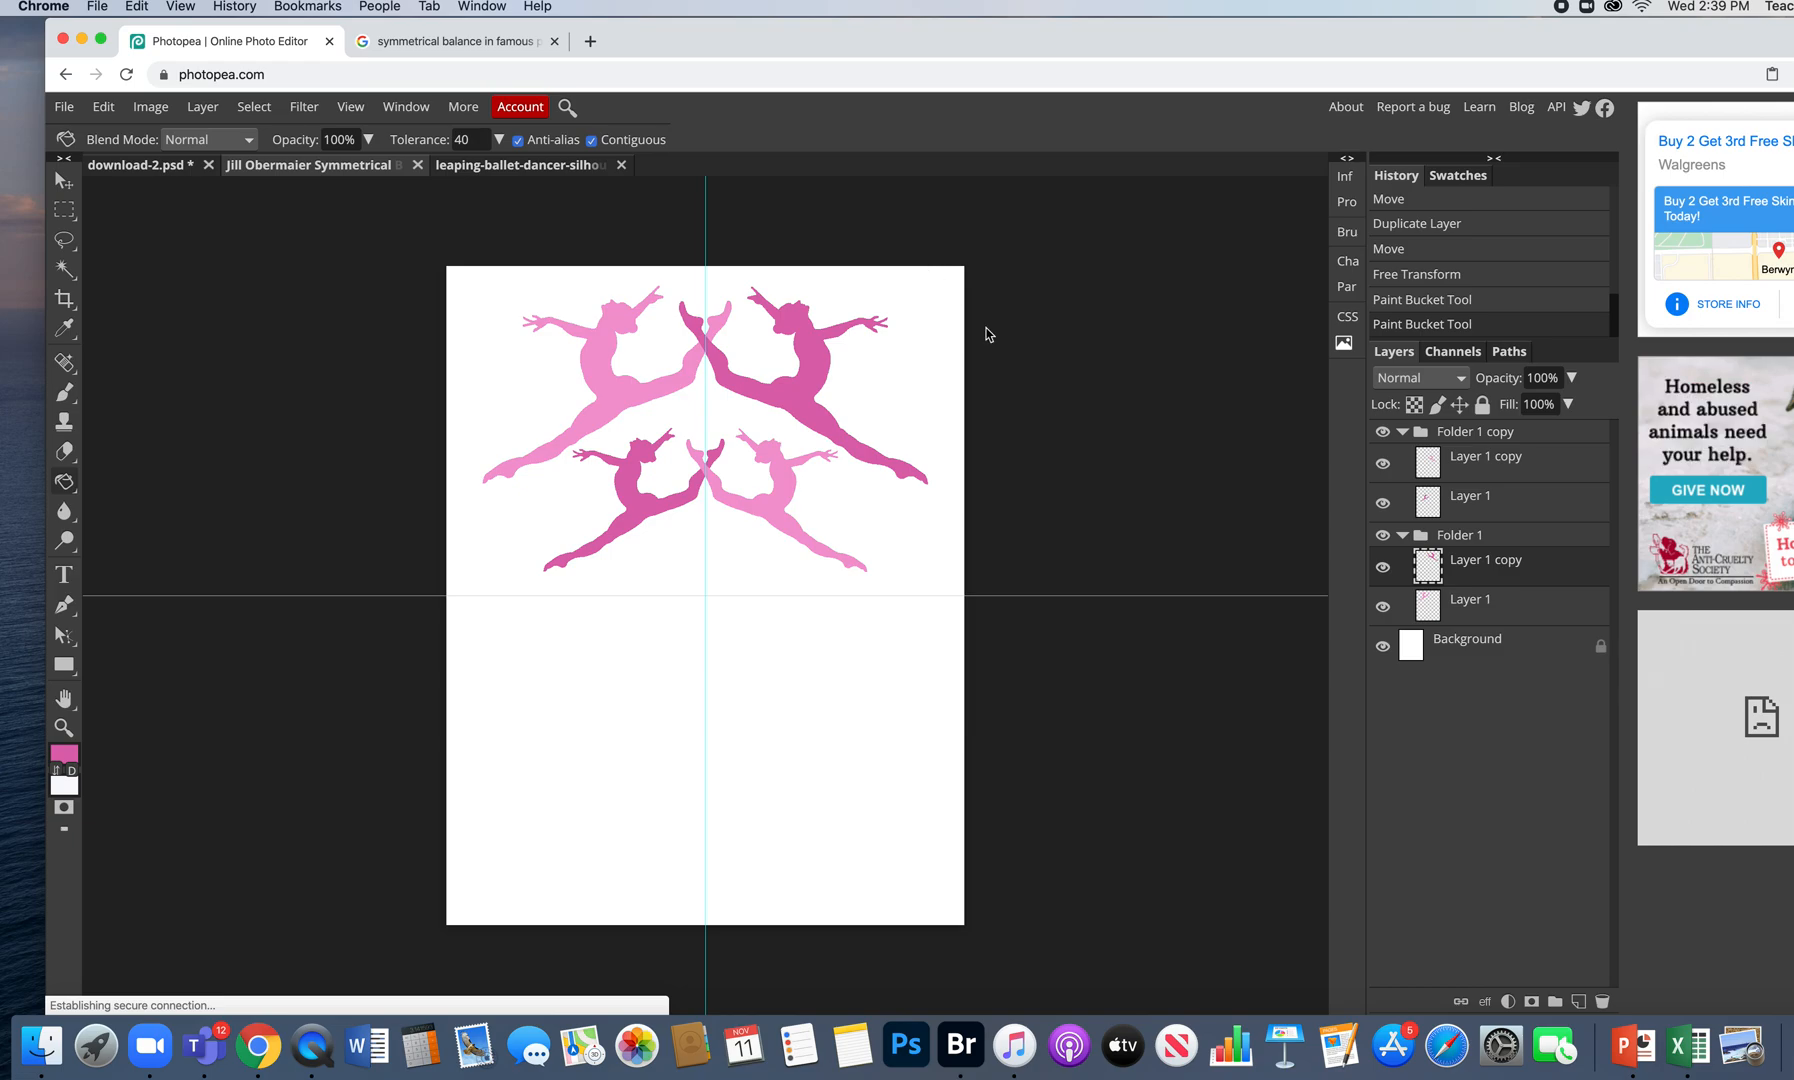
- Collapse both dancer folders and shift the four-dancer composition slightly right and down
click(1403, 432)
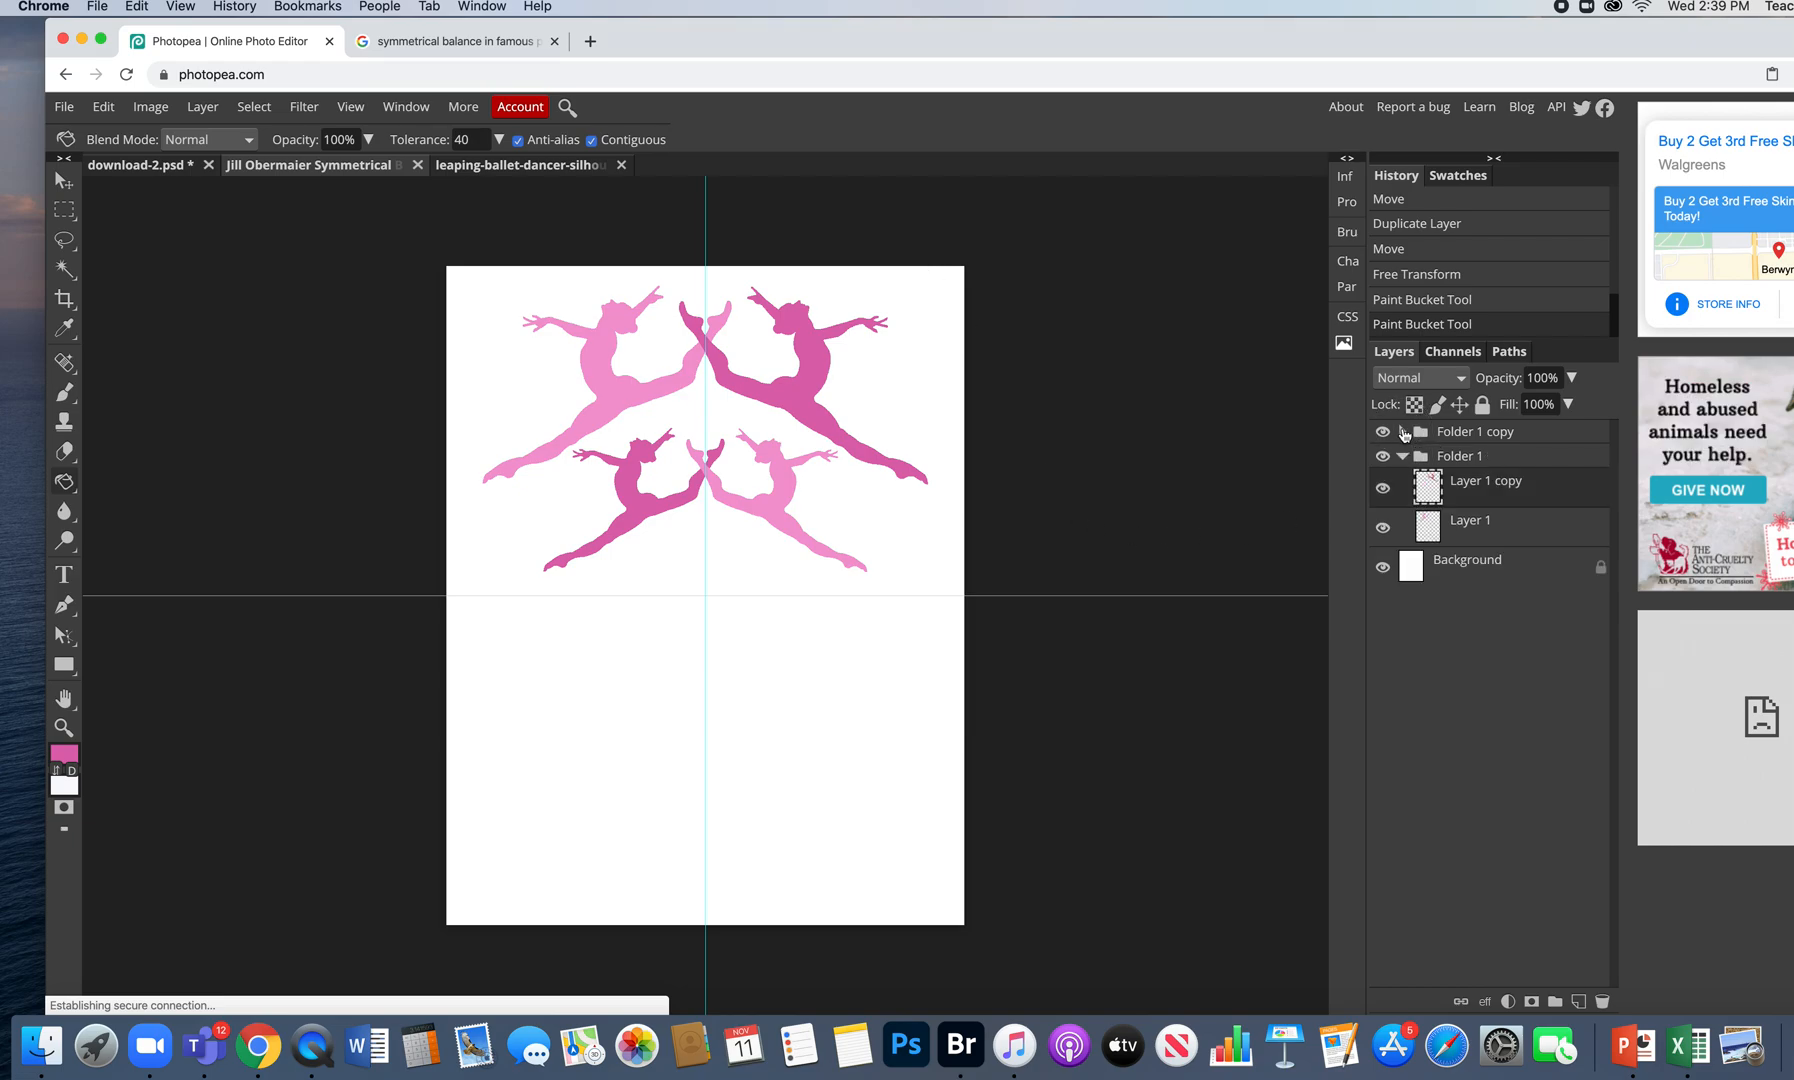
click(1403, 457)
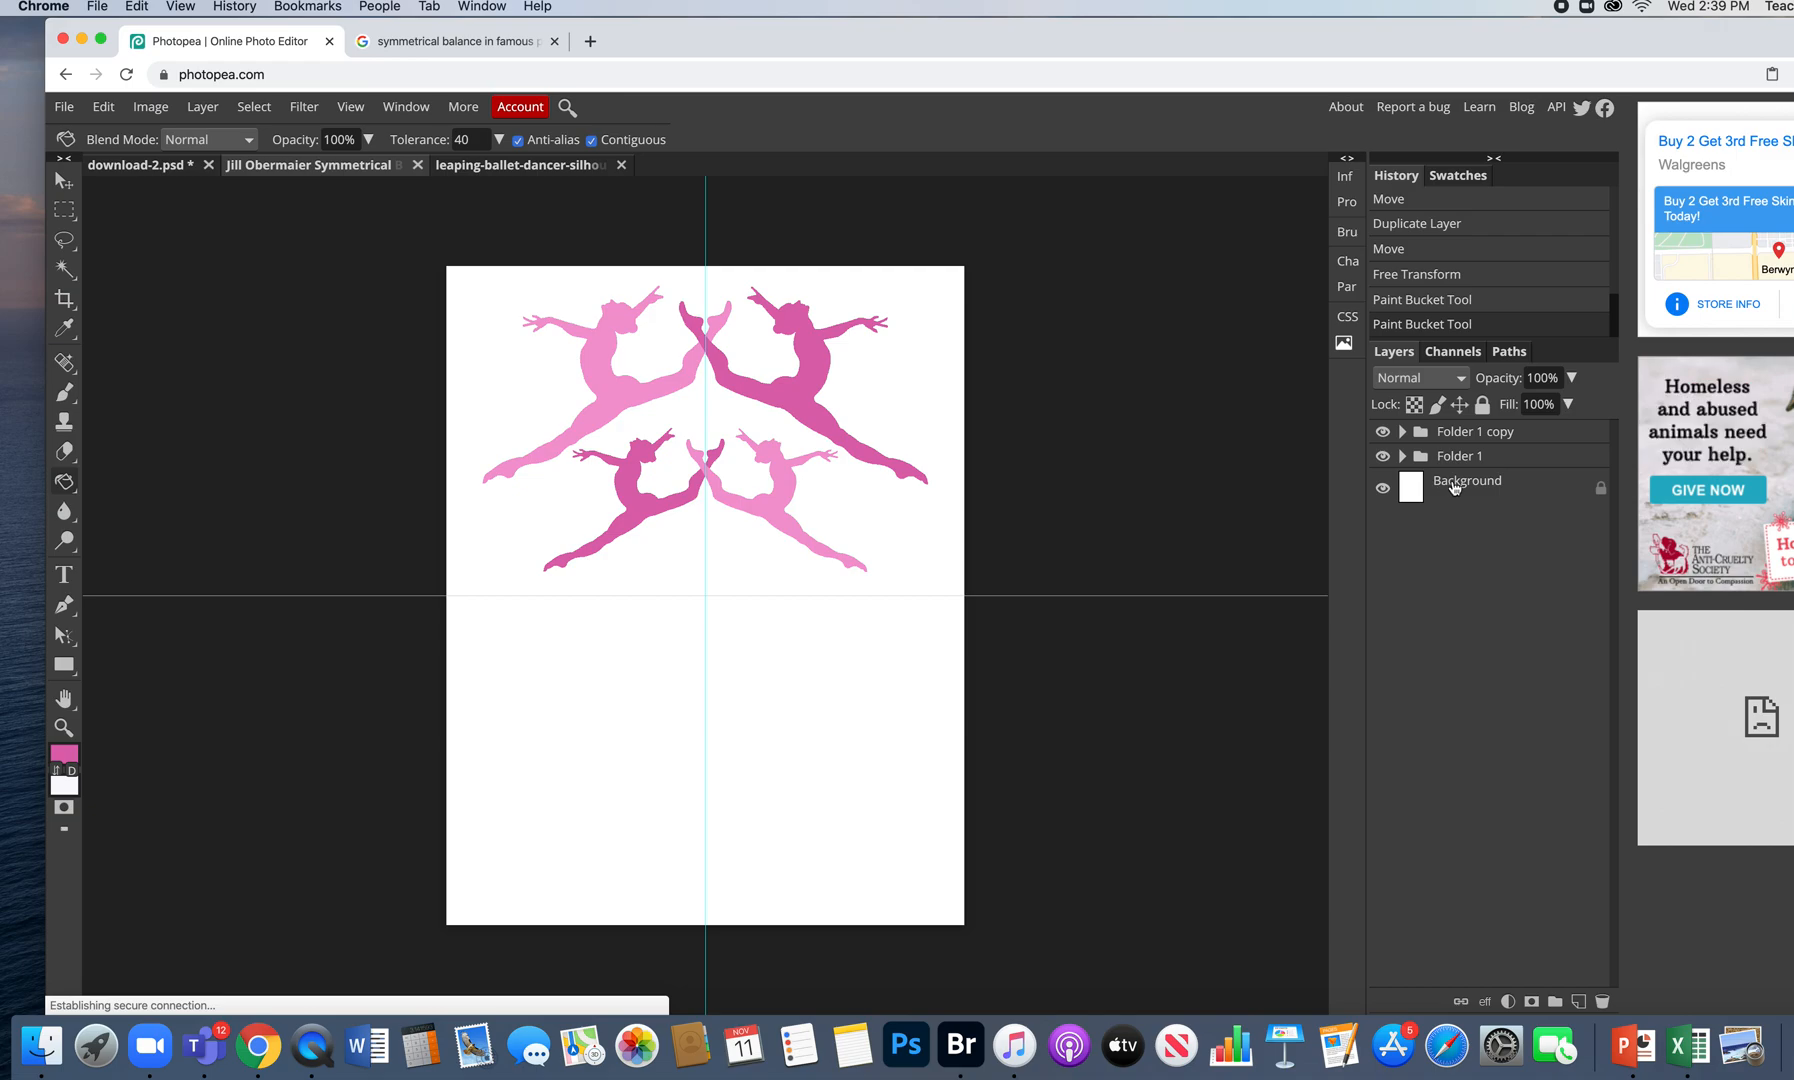
click(1553, 438)
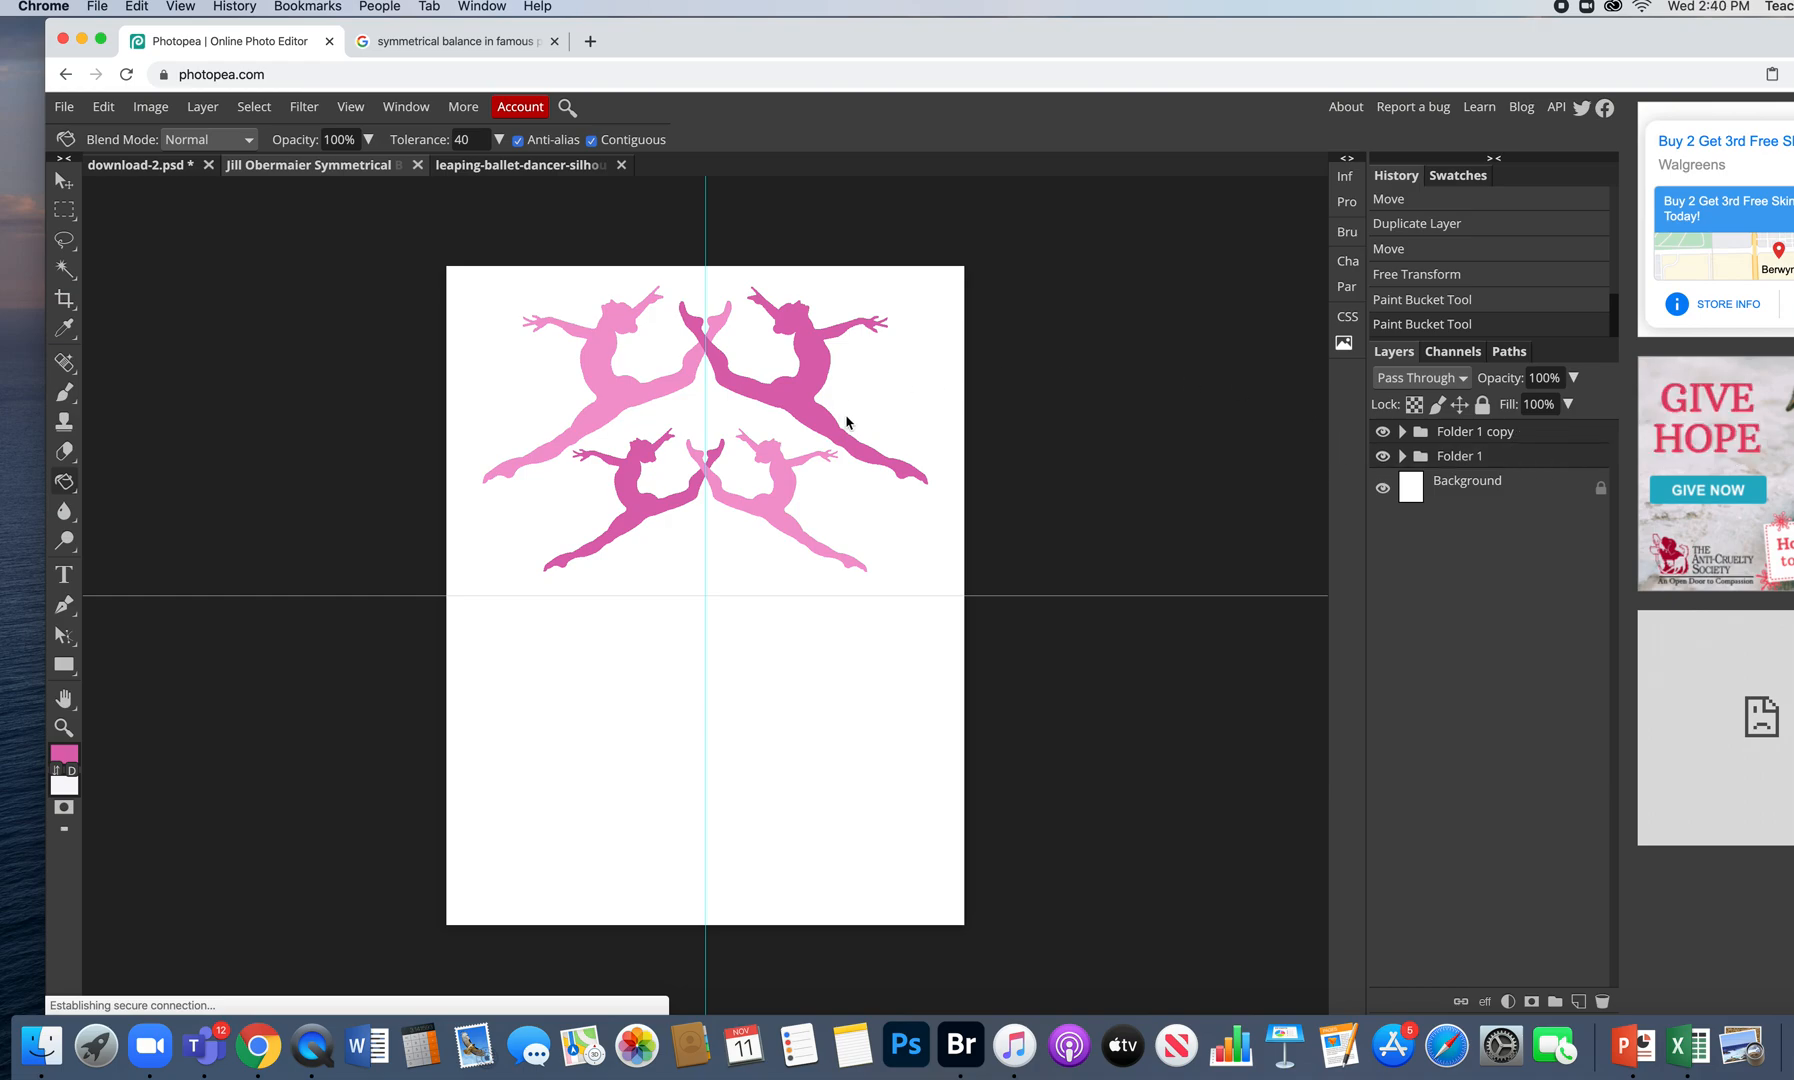
click(798, 391)
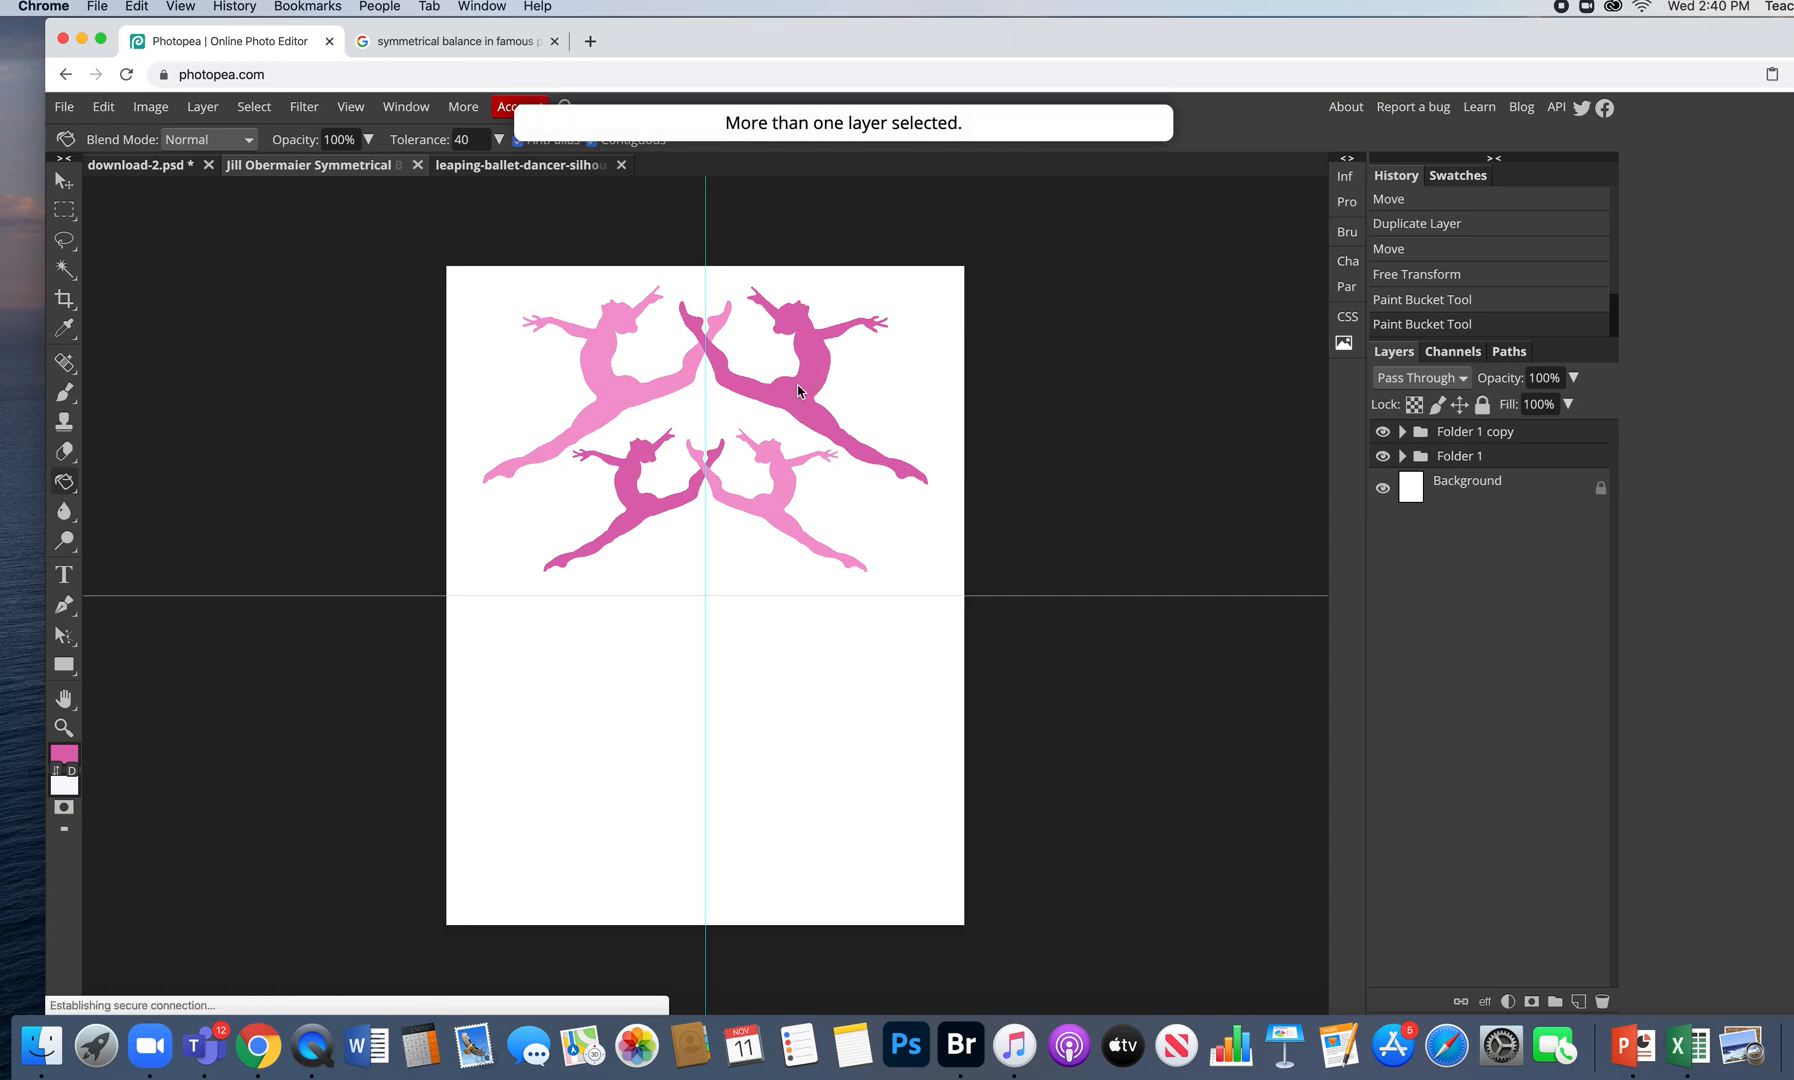
click(63, 181)
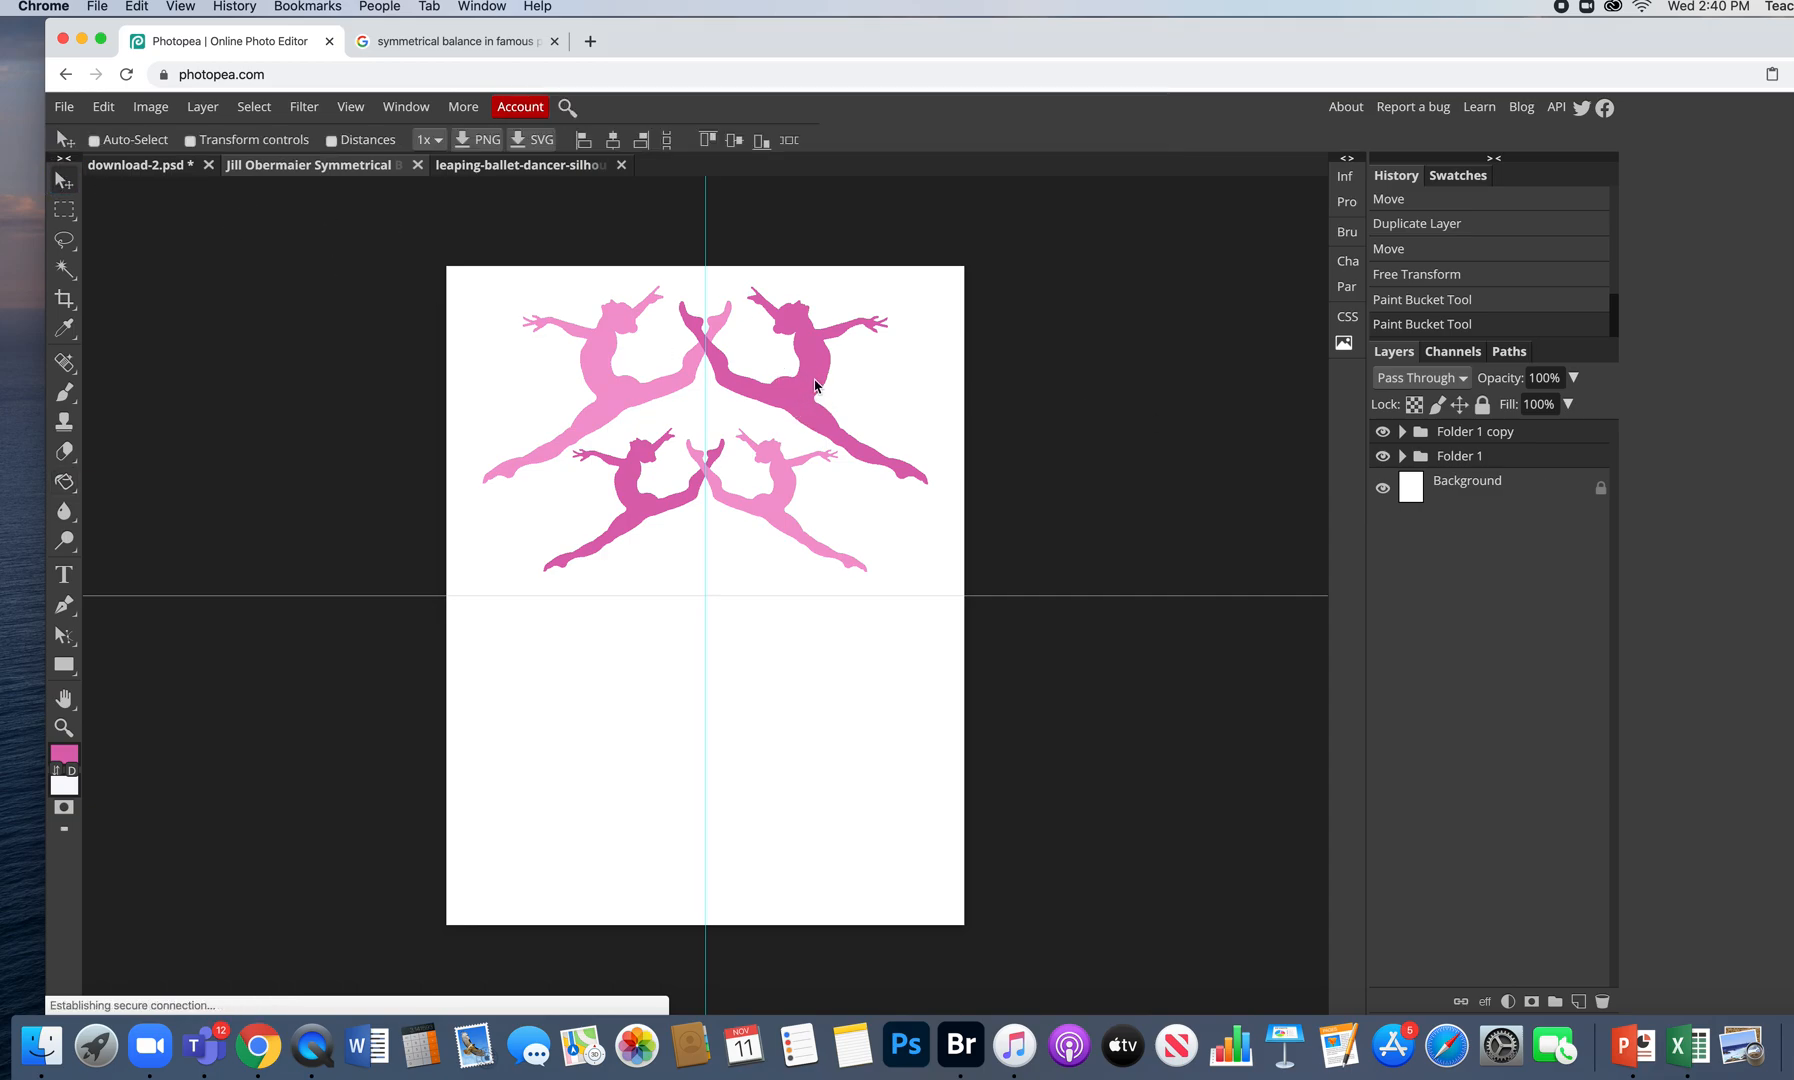
mouse_move(806, 375)
mouse_down()
mouse_move(817, 395)
mouse_move(812, 380)
mouse_up()
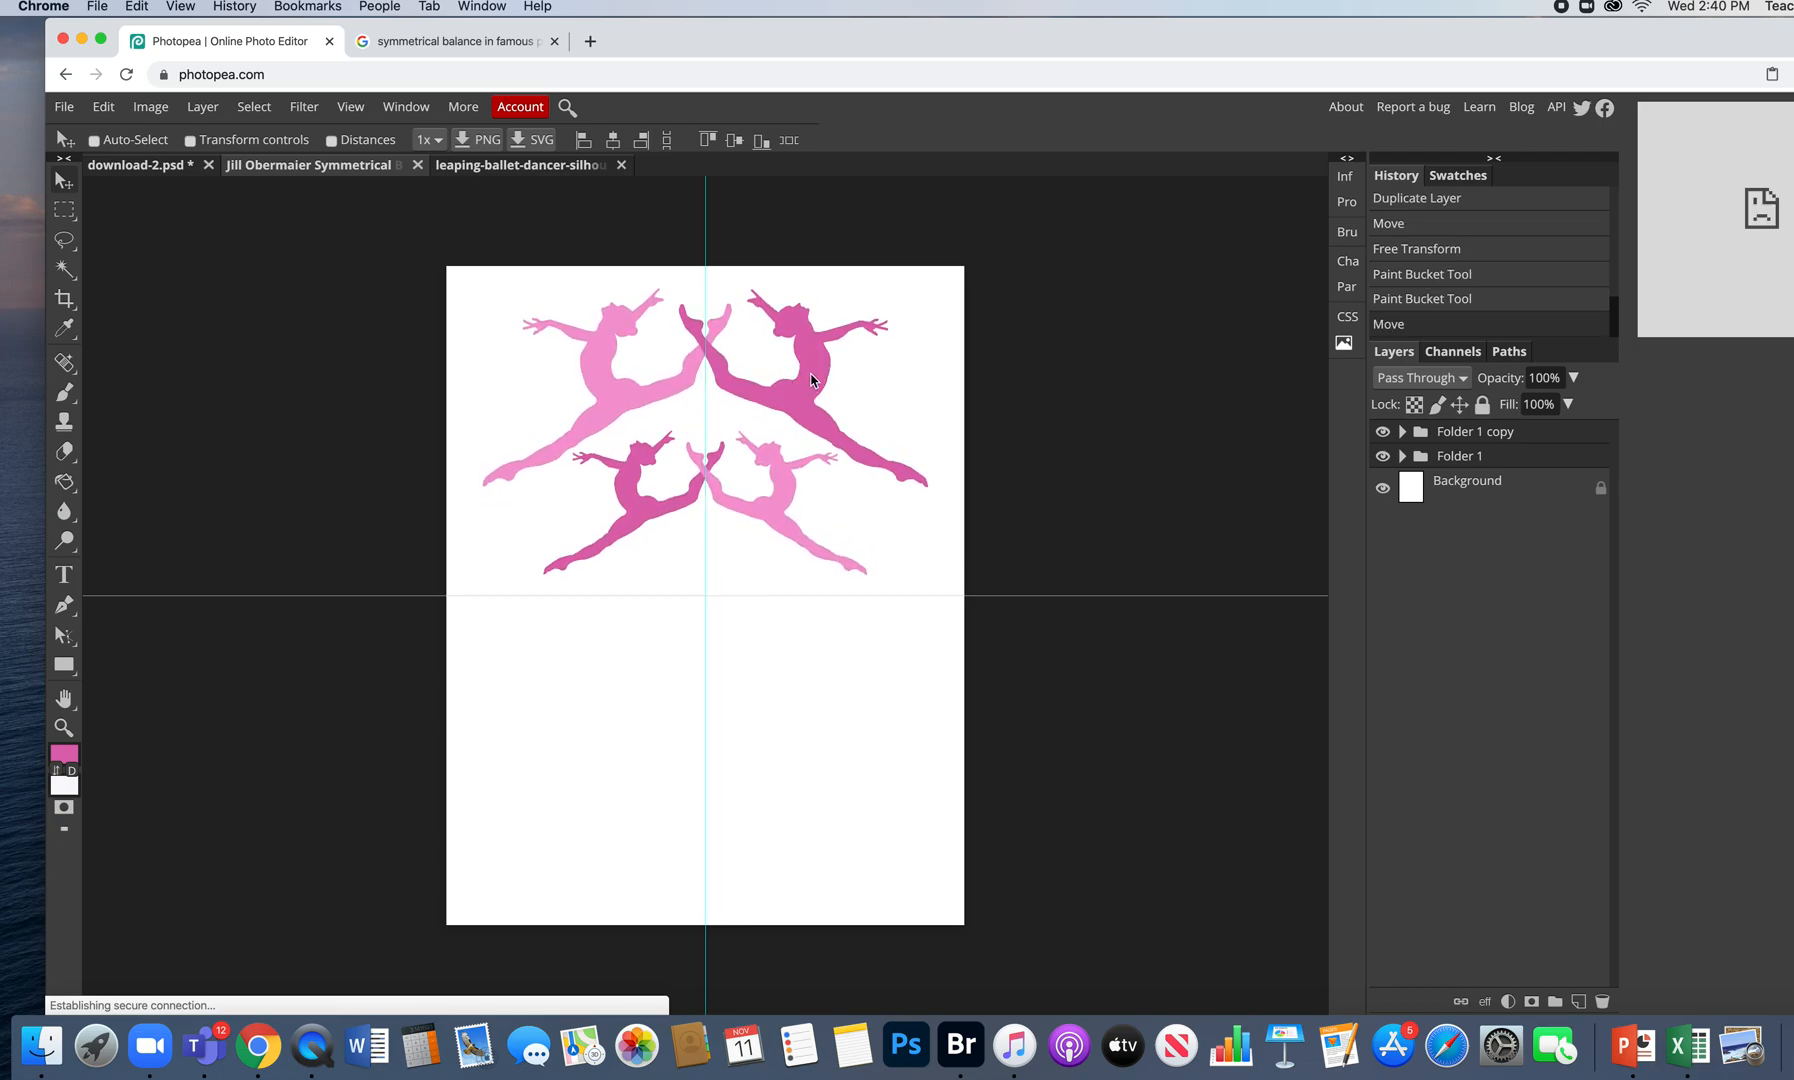
- Duplicate both dancer groups and move the copied small pair down into a third row
drag(1553, 456, 1580, 997)
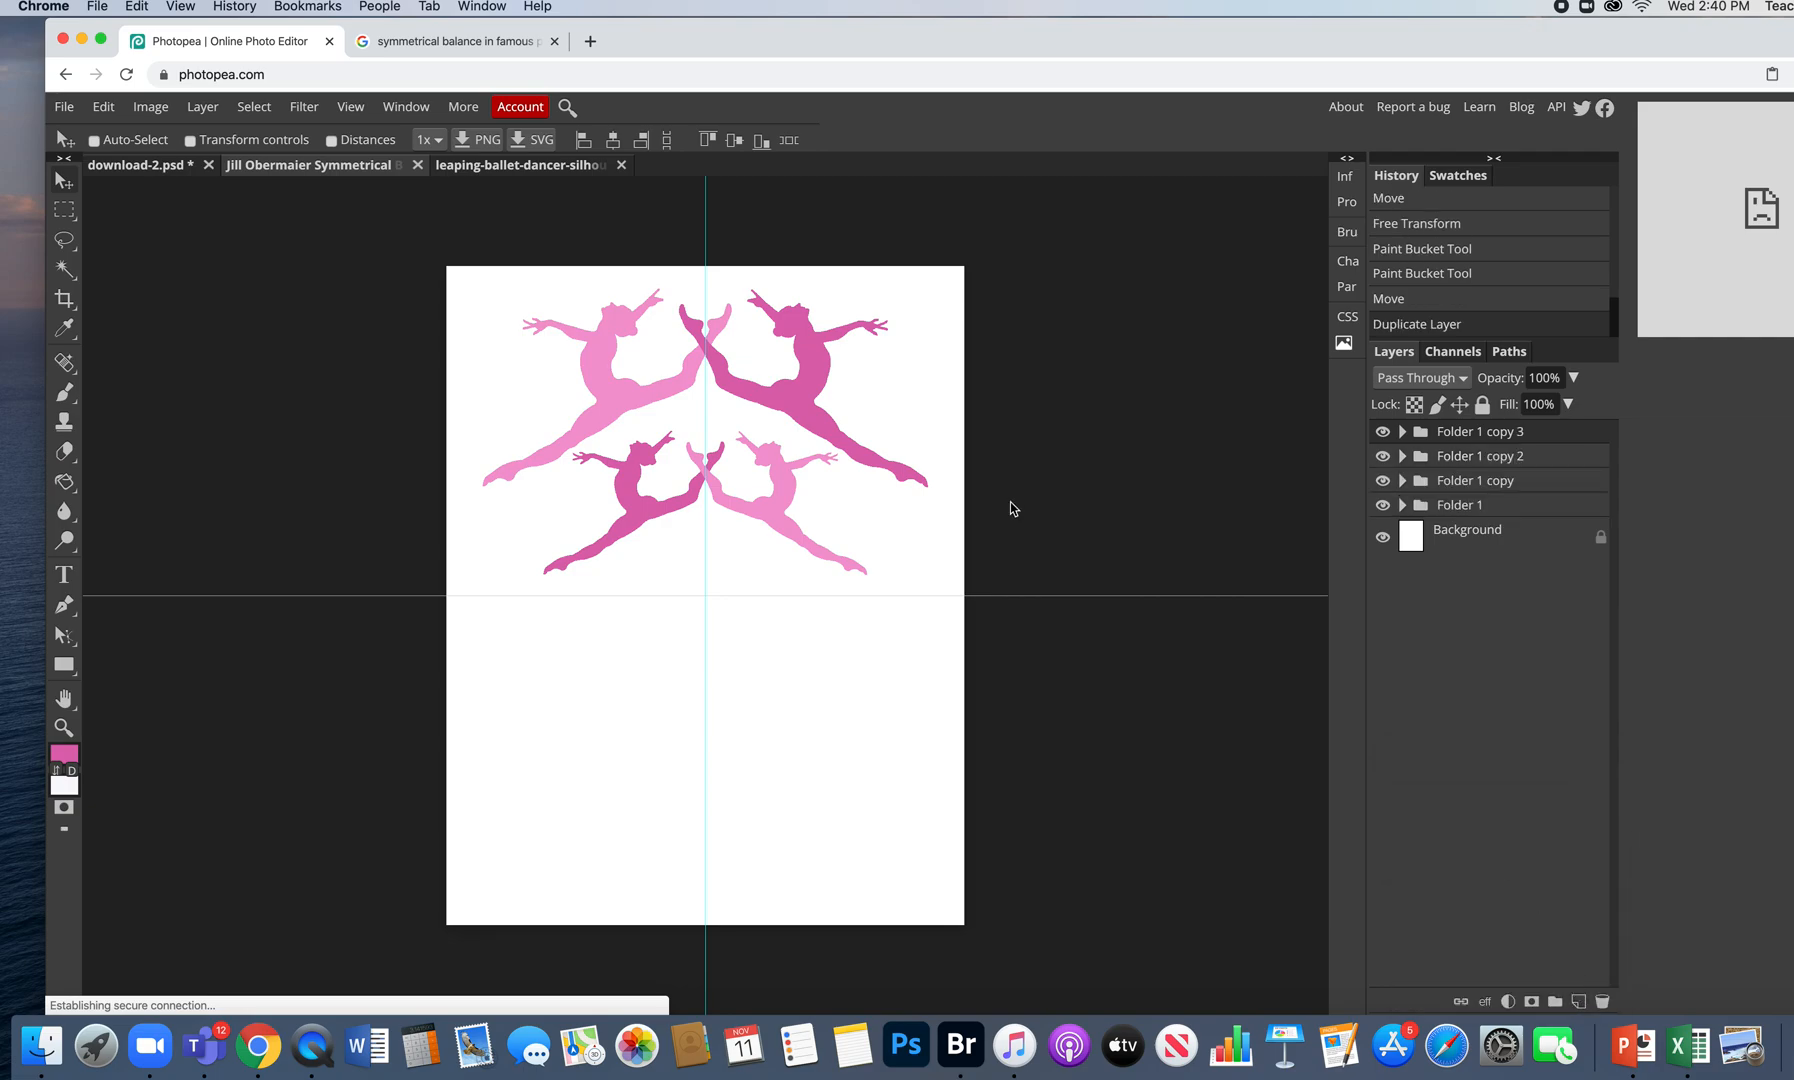
drag(788, 366, 799, 502)
drag(818, 394, 824, 387)
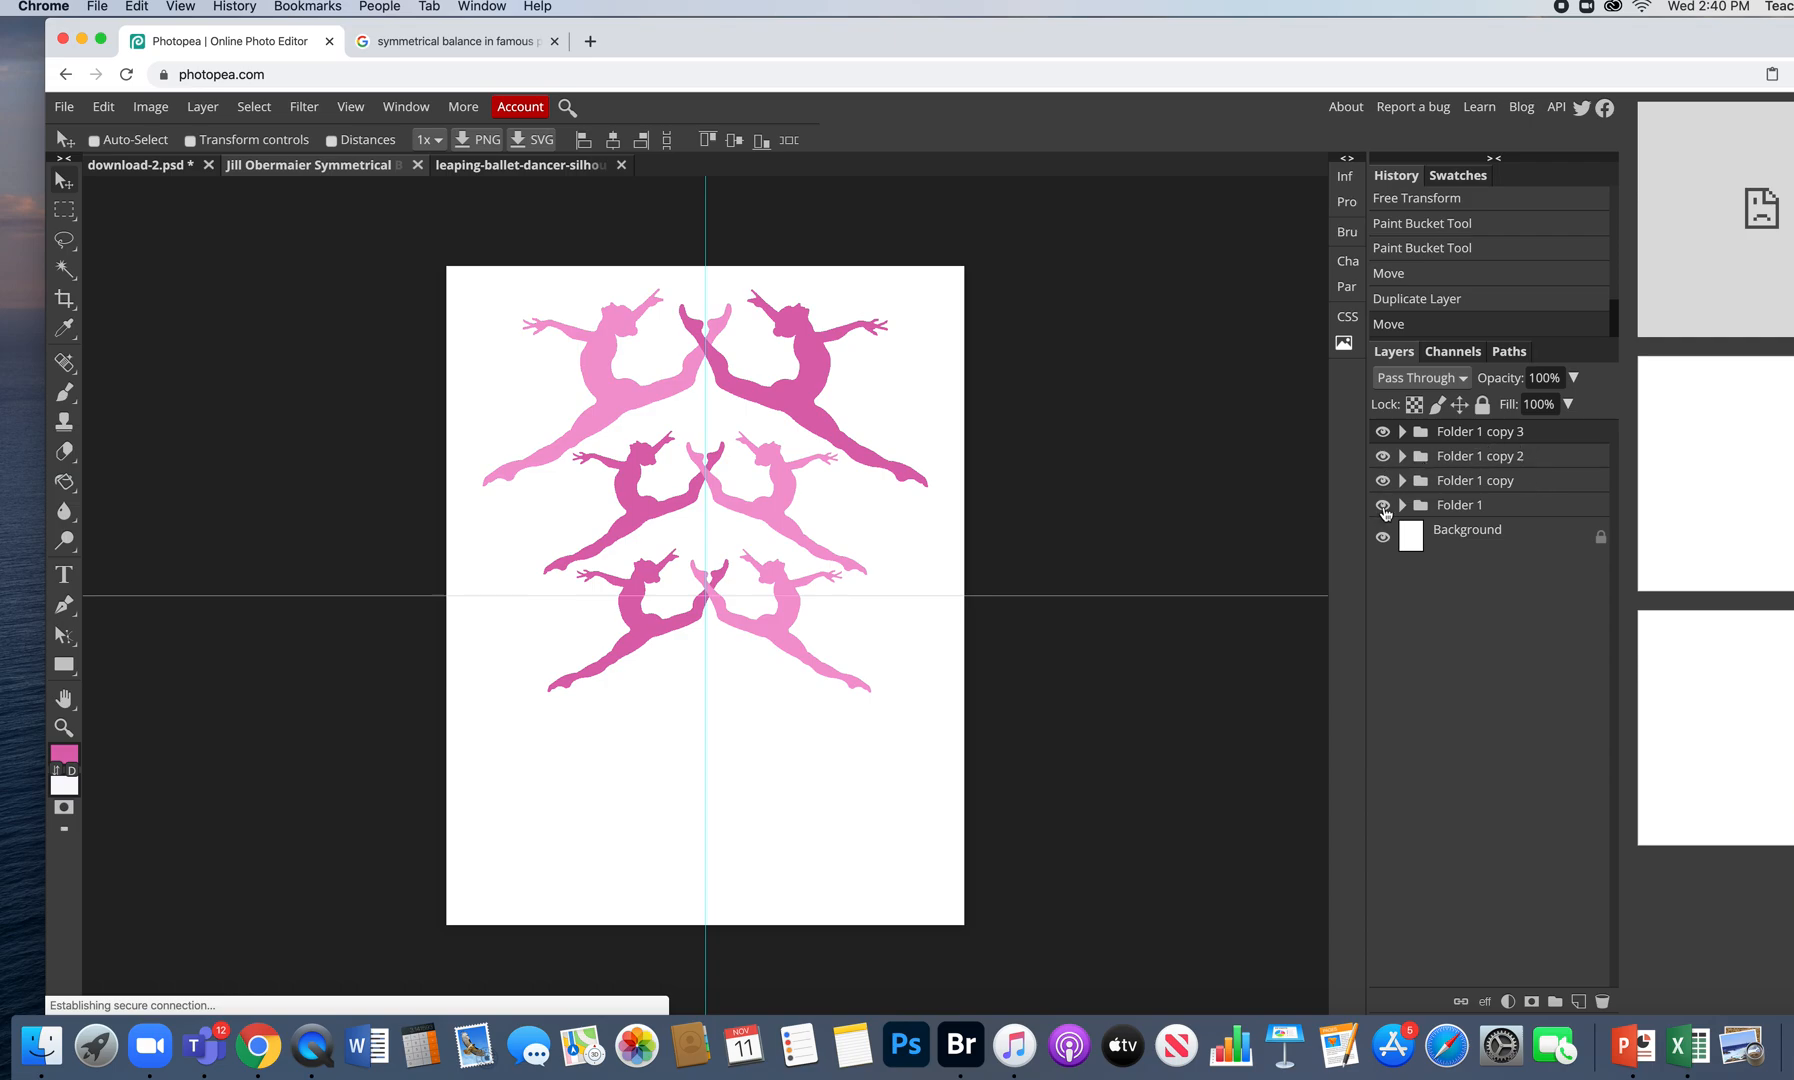
- Toggle each folder's visibility to identify the dancer copies, nudging the bottom pair left and up
click(1383, 507)
click(1383, 507)
drag(803, 389, 803, 390)
click(1383, 481)
click(1383, 481)
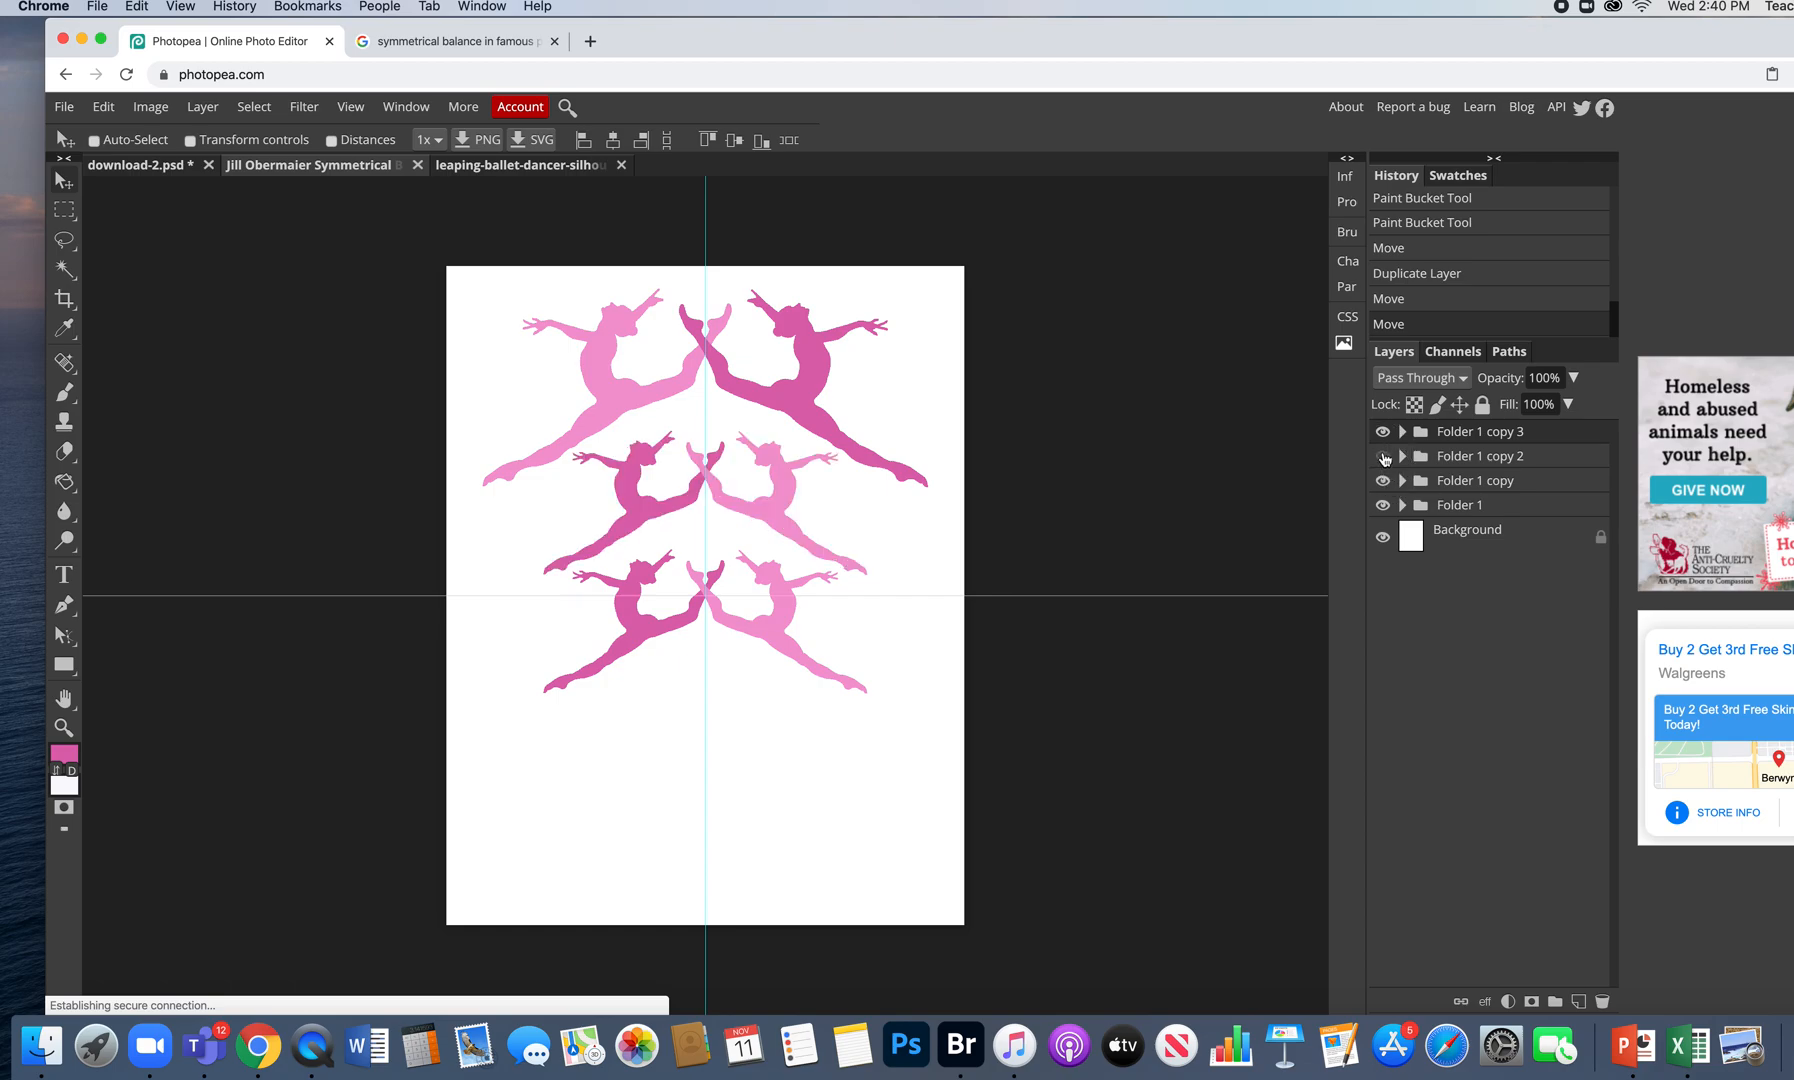
click(1384, 432)
click(1384, 432)
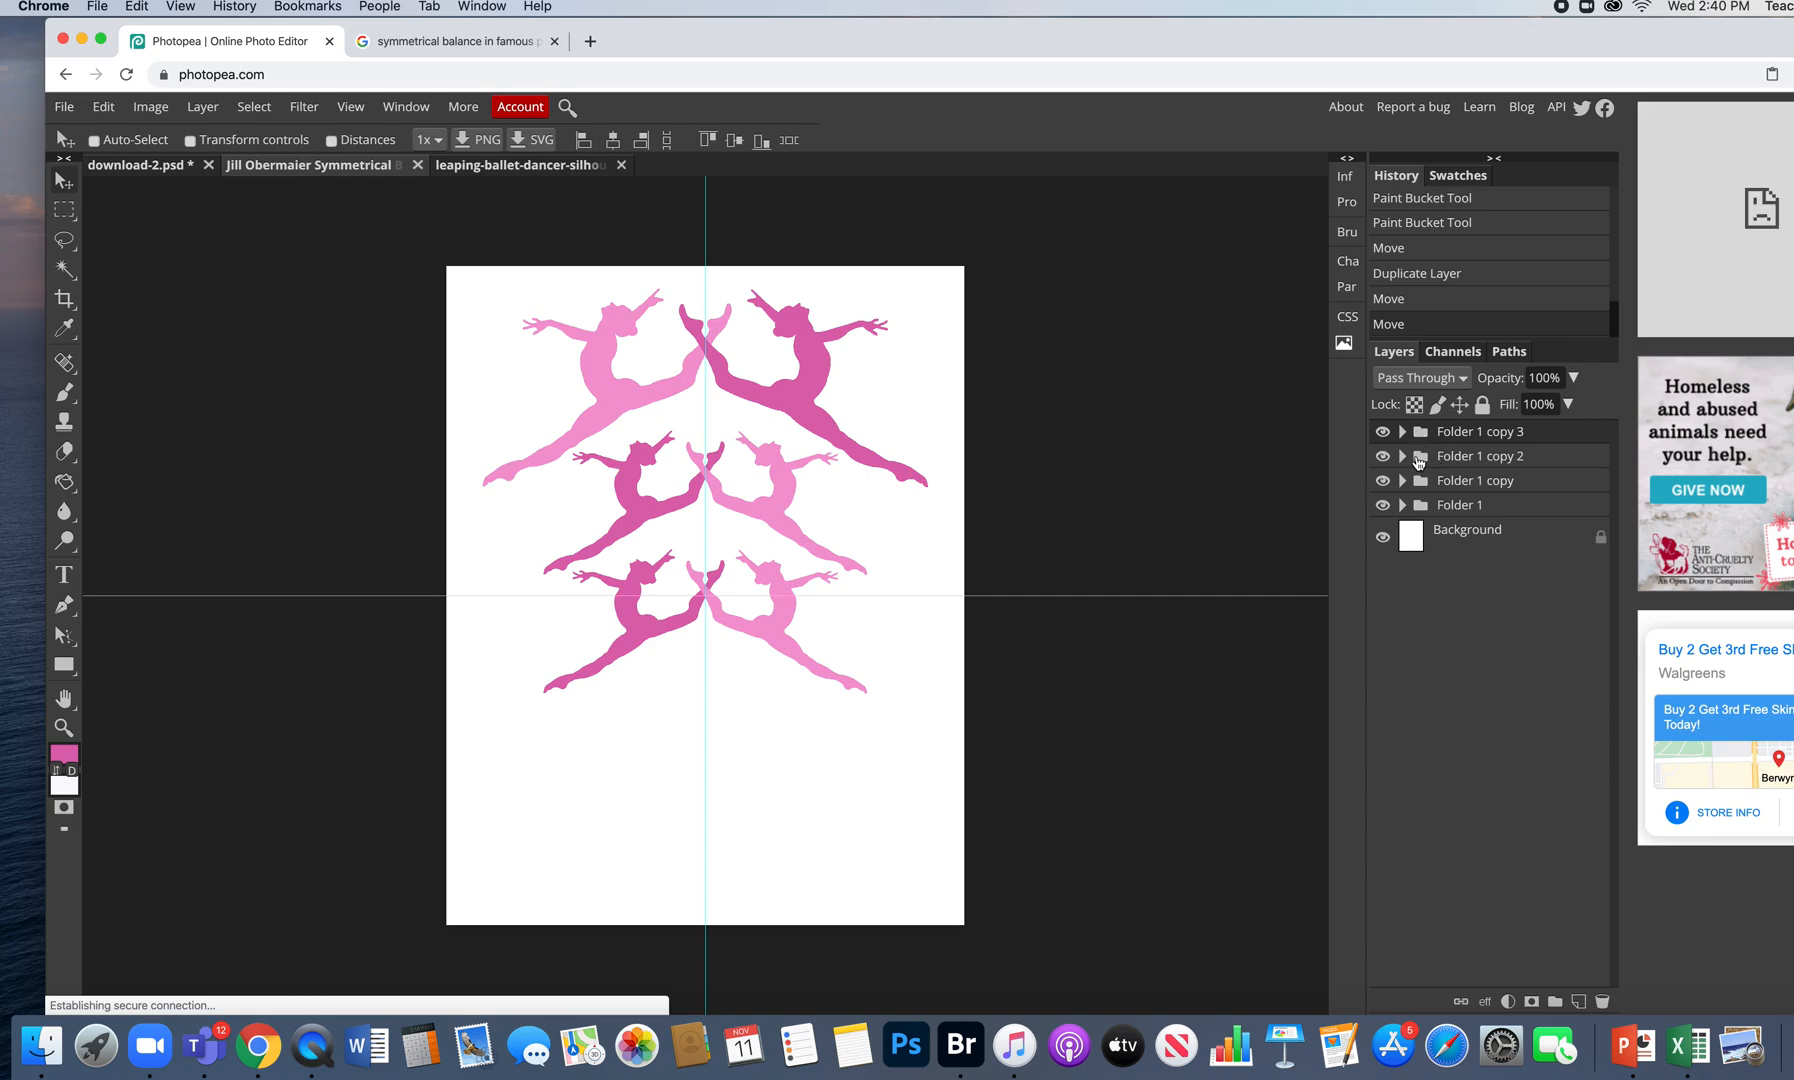
- Move Folder 1 copy 2's large dancer pair down to the bottom of the page
click(1419, 460)
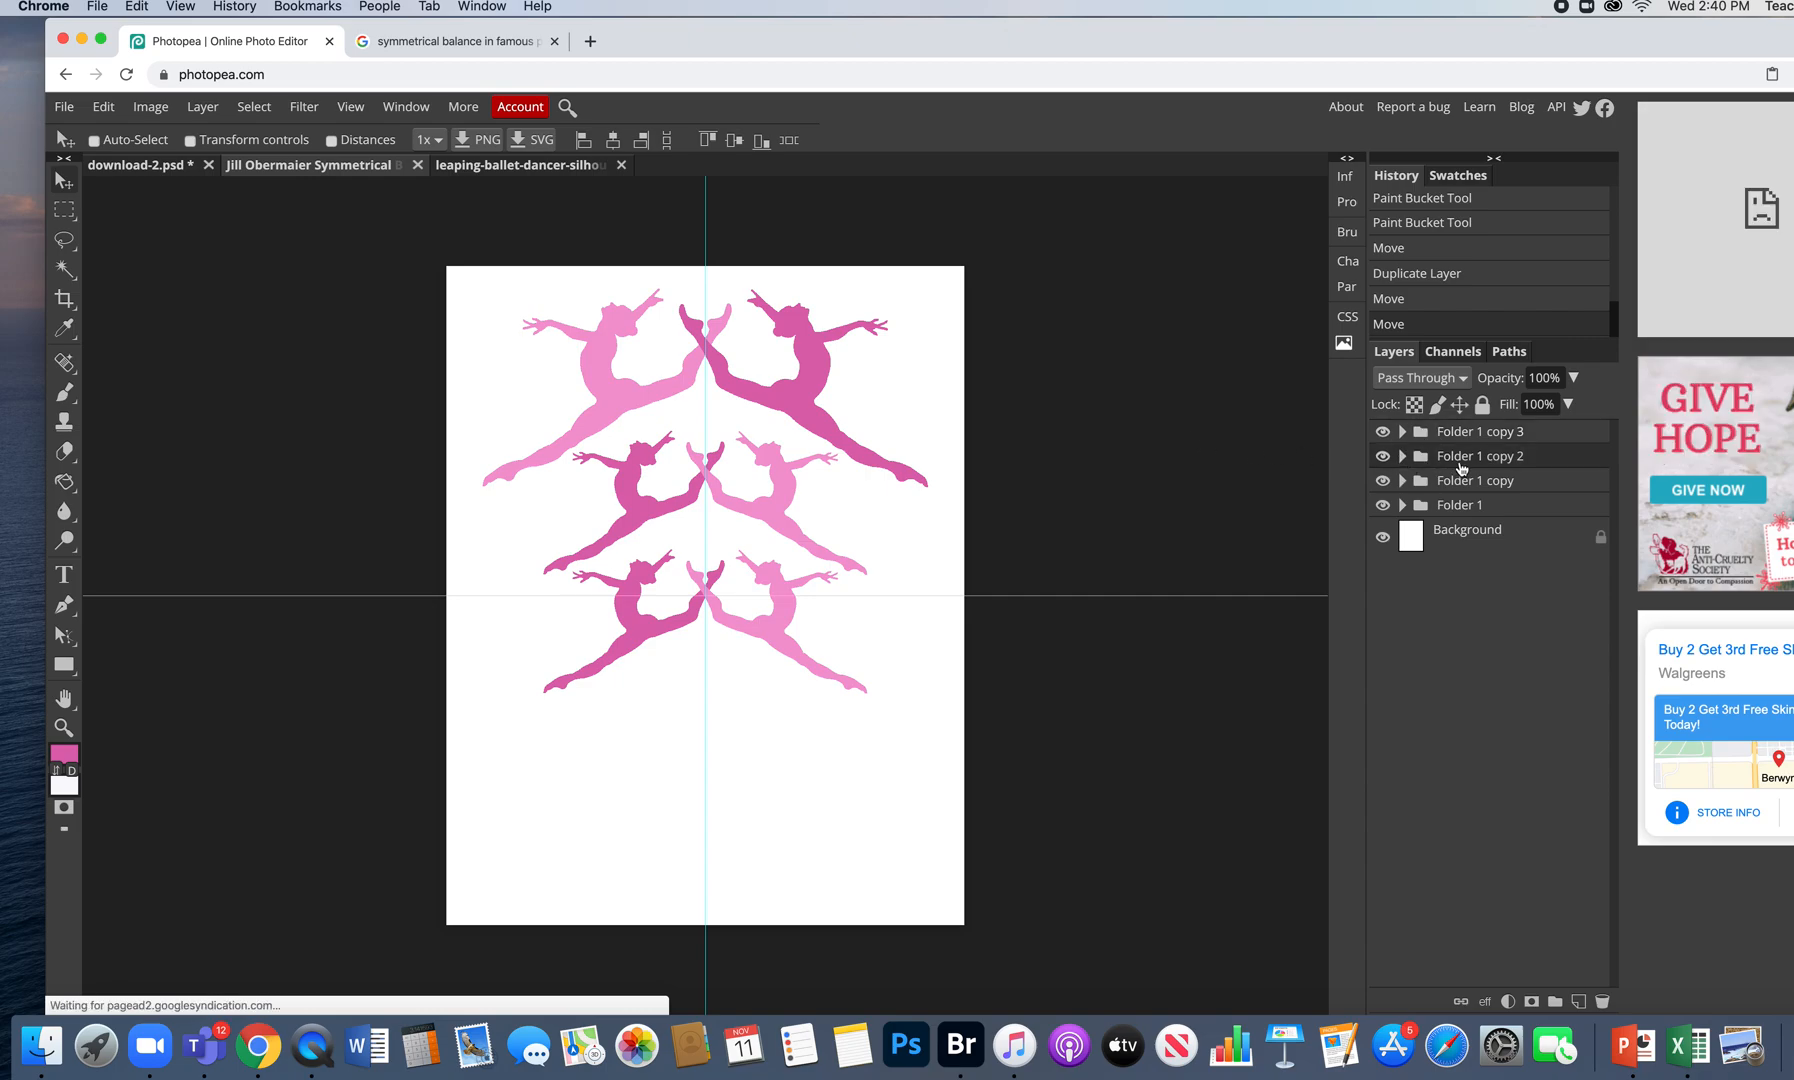
drag(808, 390, 810, 769)
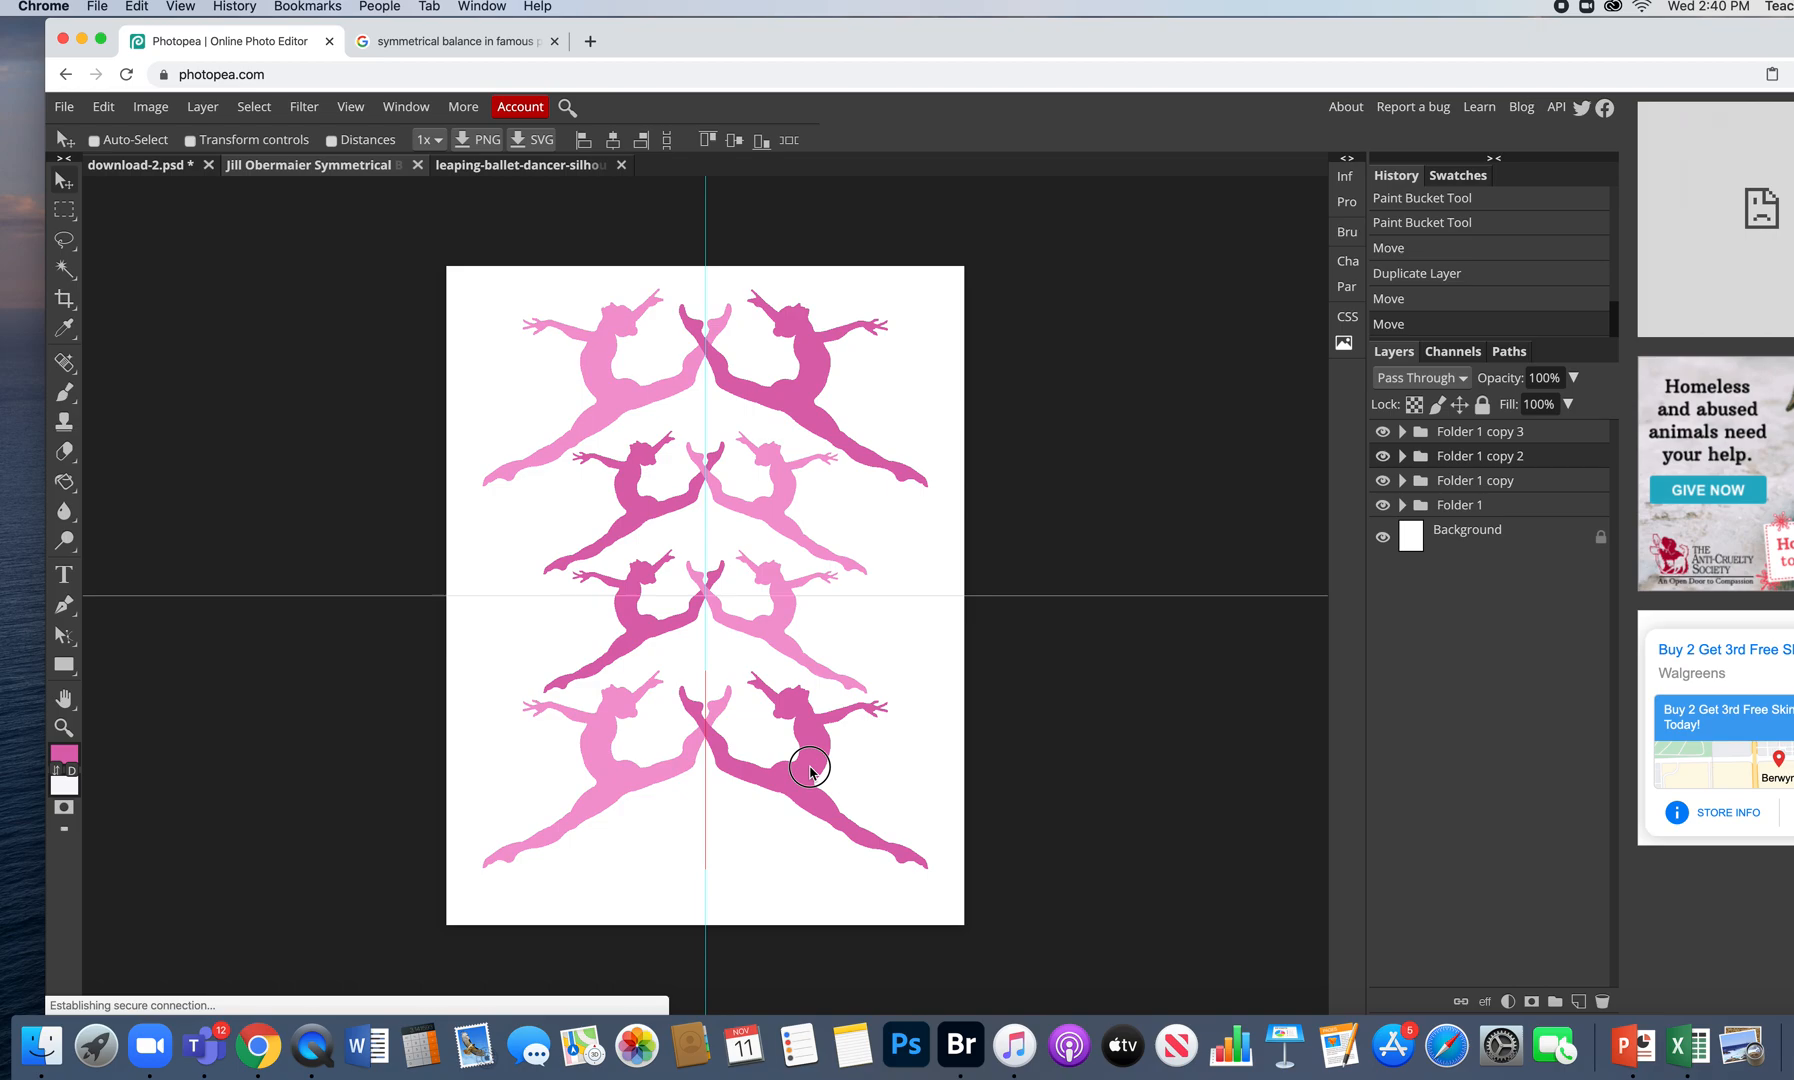
drag(811, 771, 811, 771)
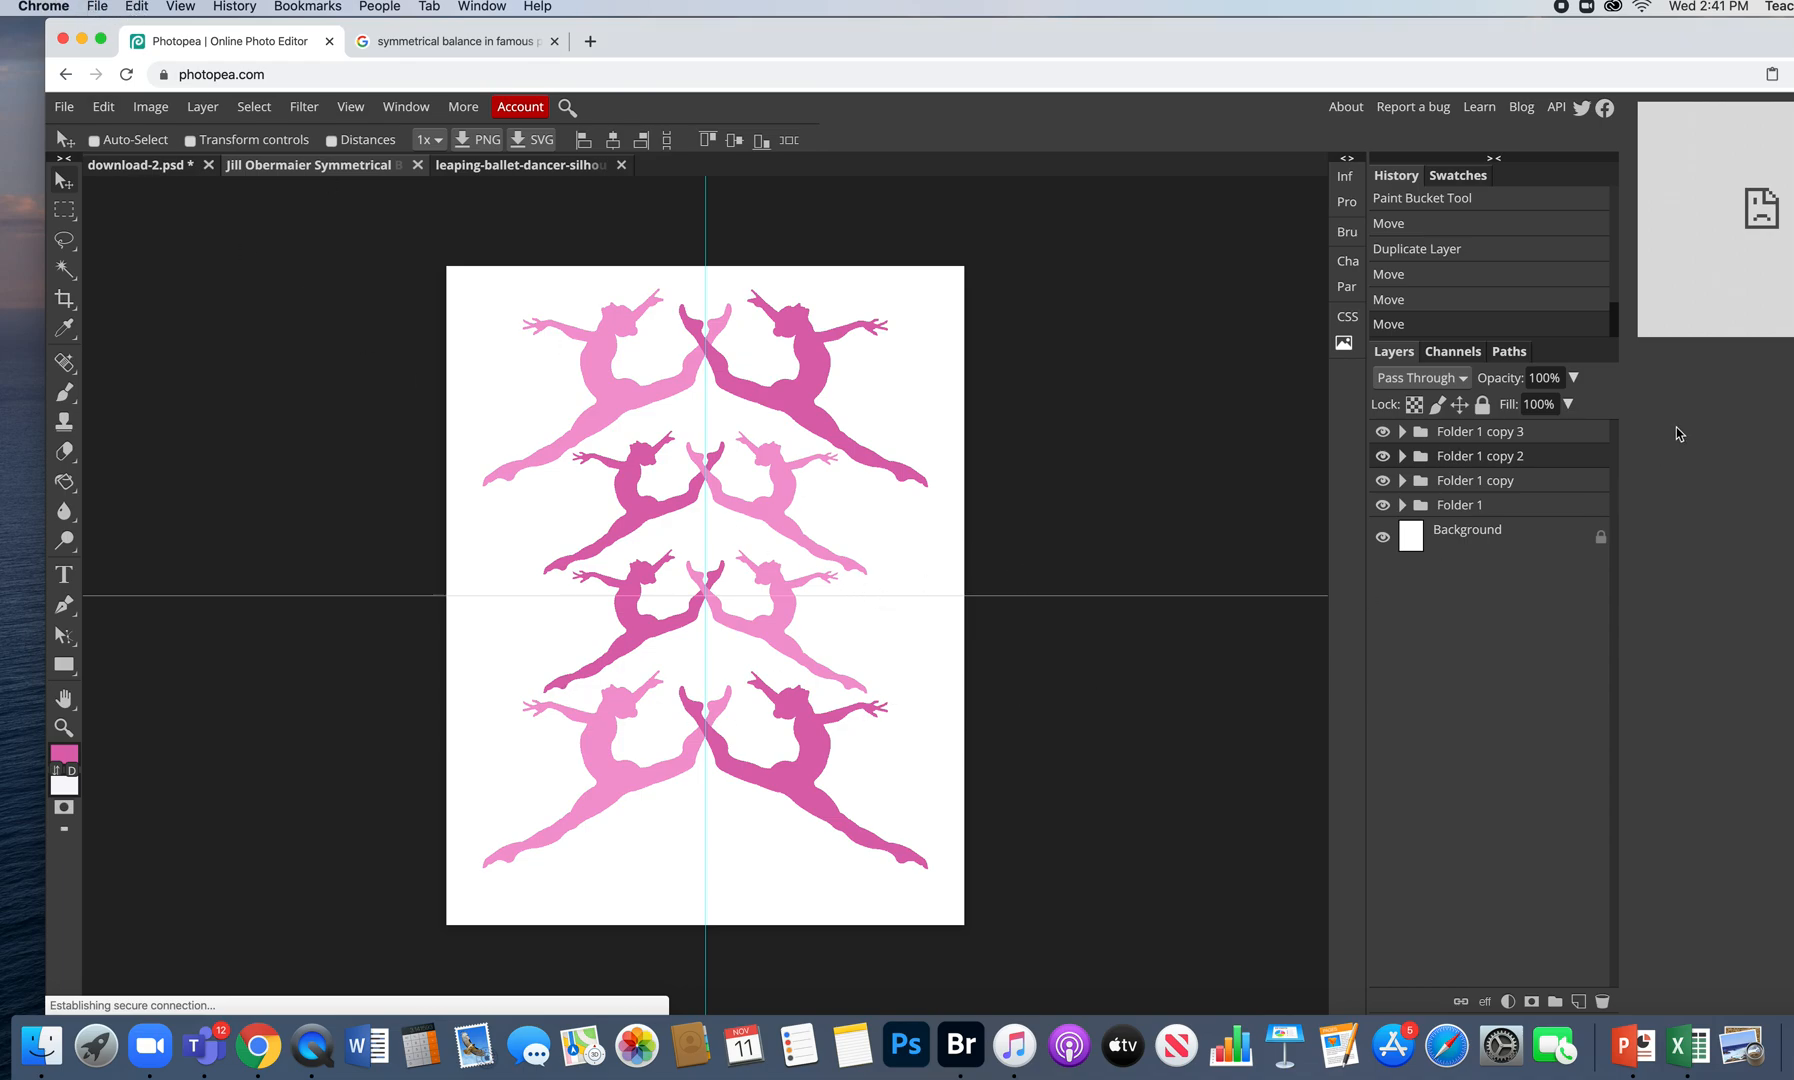
- Flip Folder 1 copy 2's bottom dancer pair vertically and move it up slightly
click(1382, 456)
click(1382, 456)
click(104, 106)
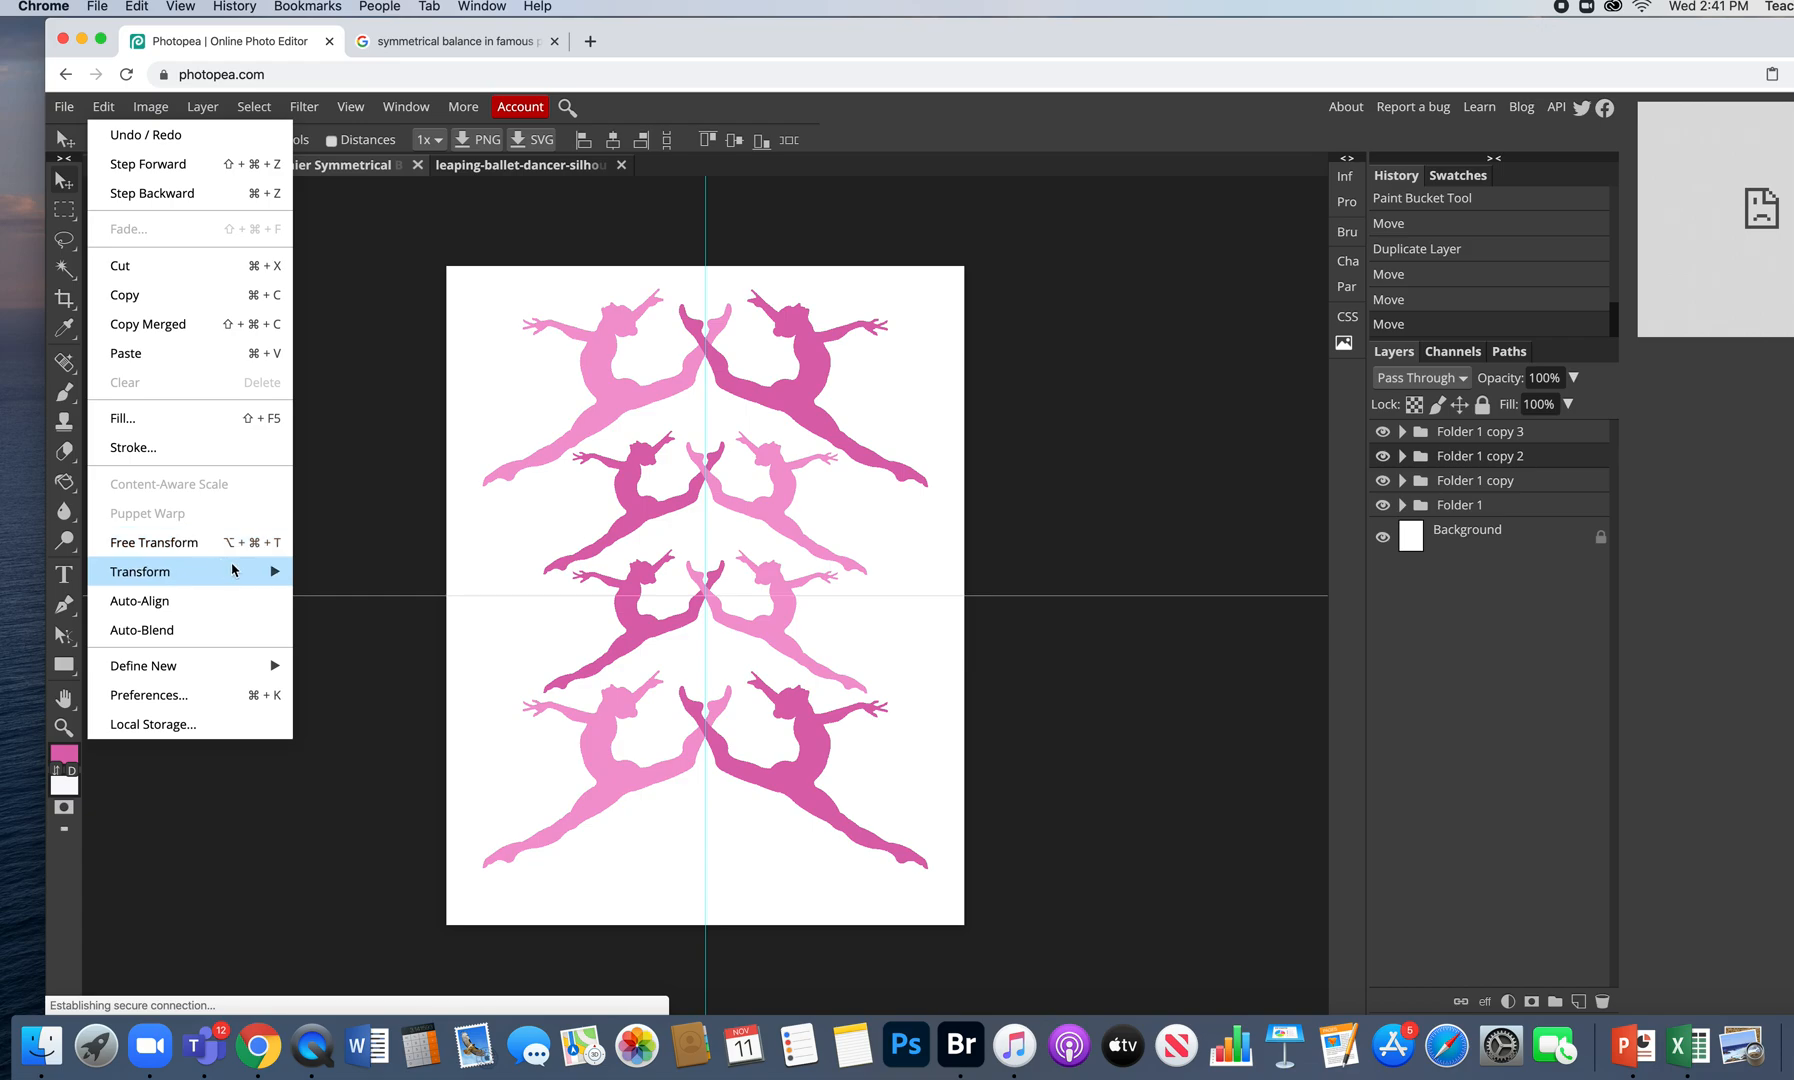
mouse_move(234, 570)
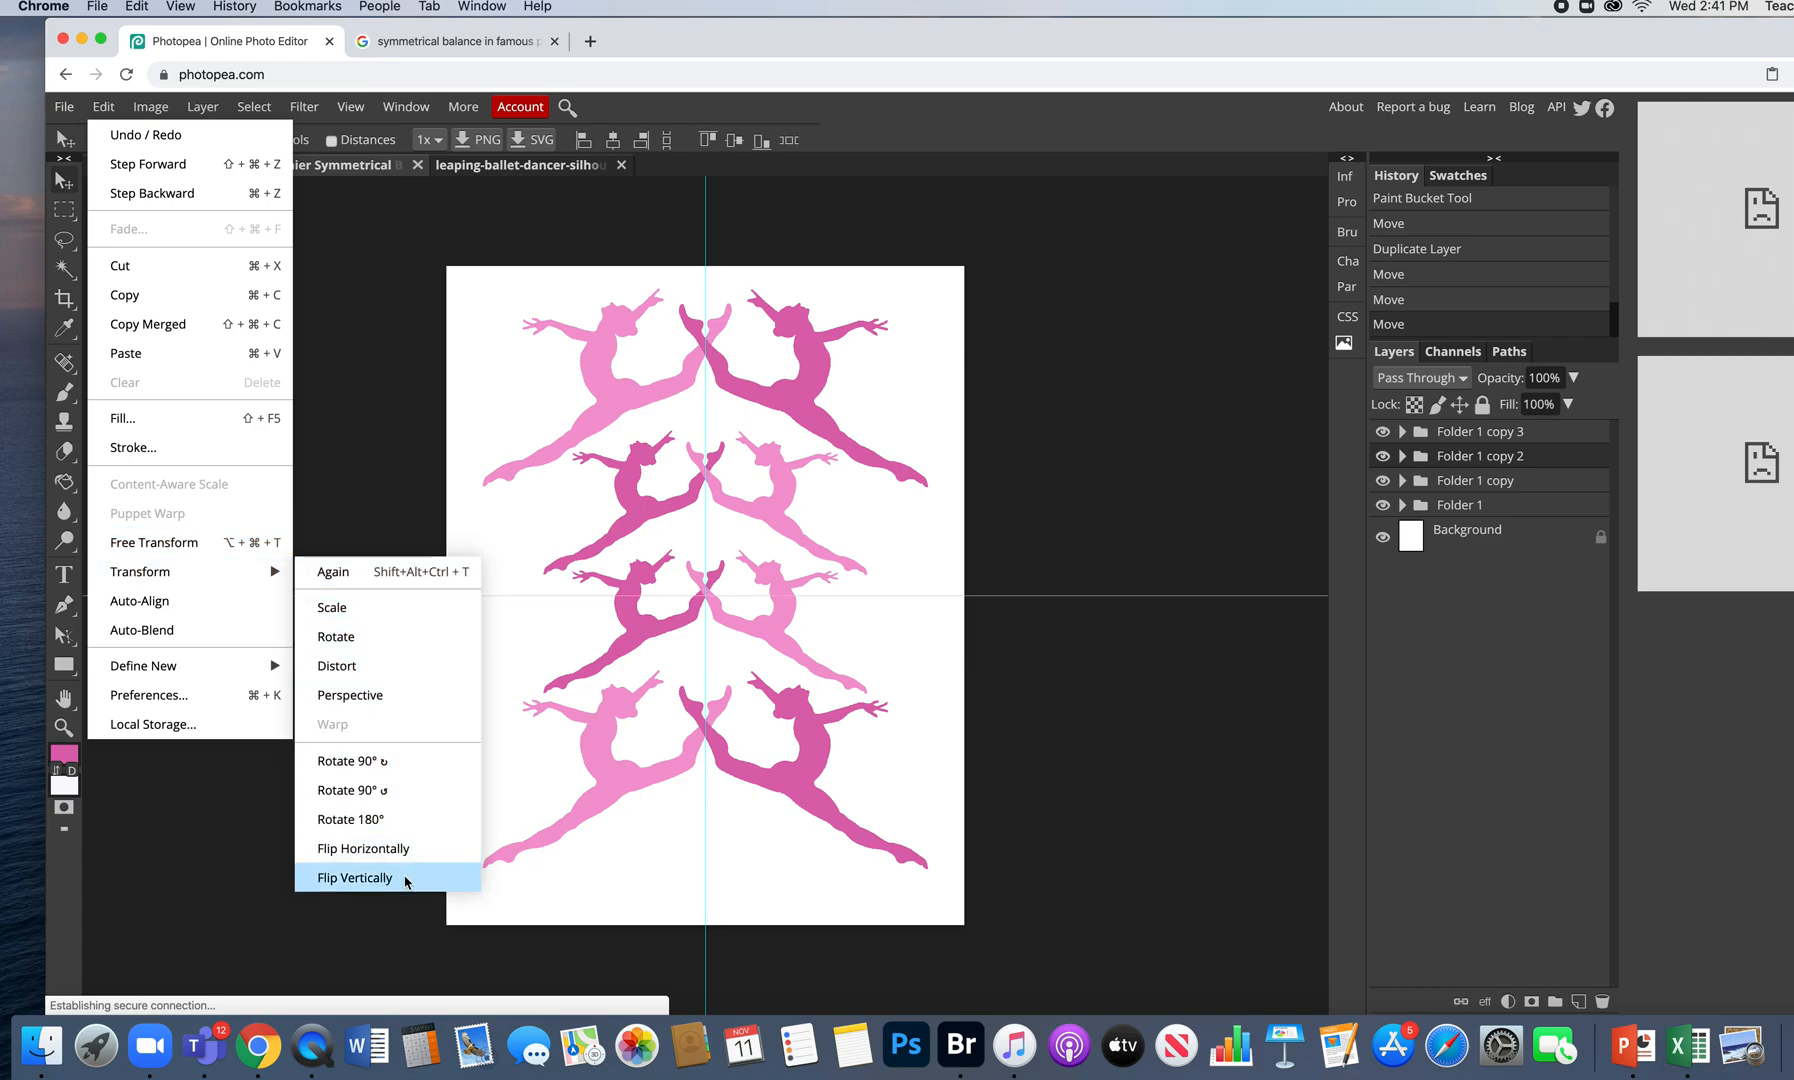
click(406, 878)
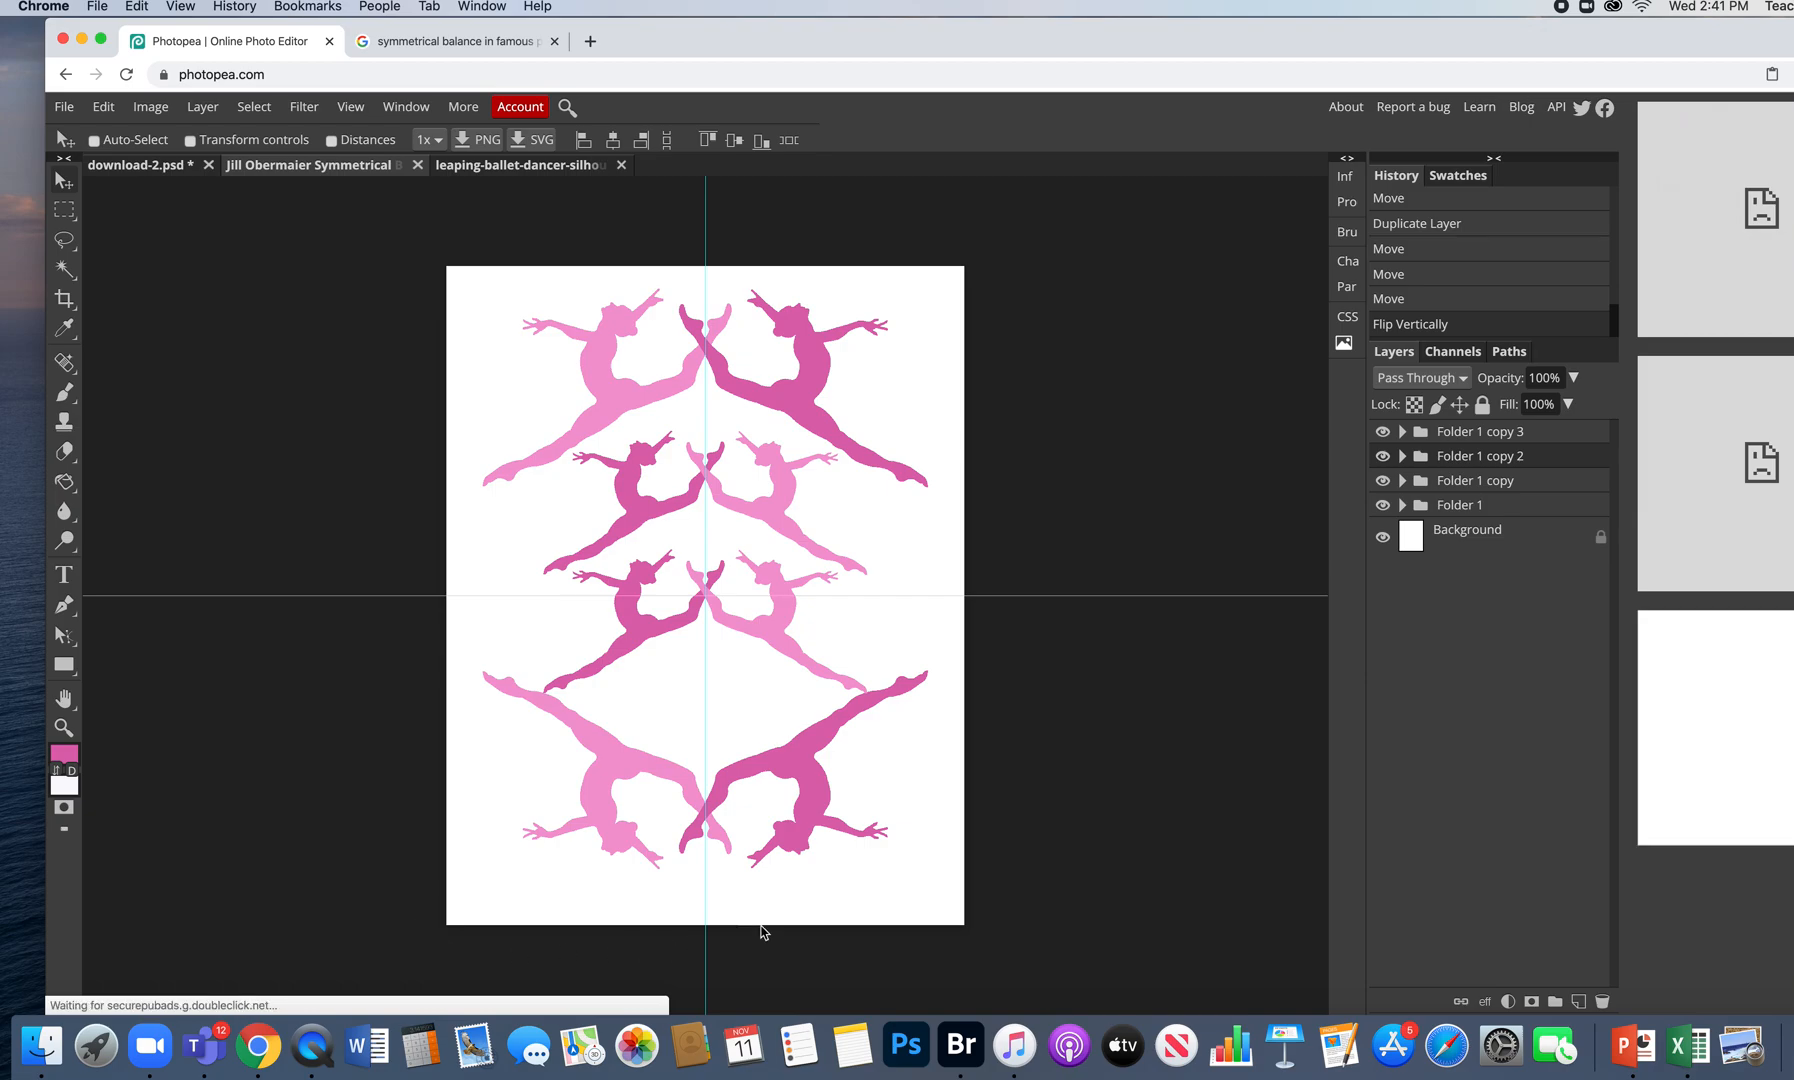
drag(796, 782, 799, 722)
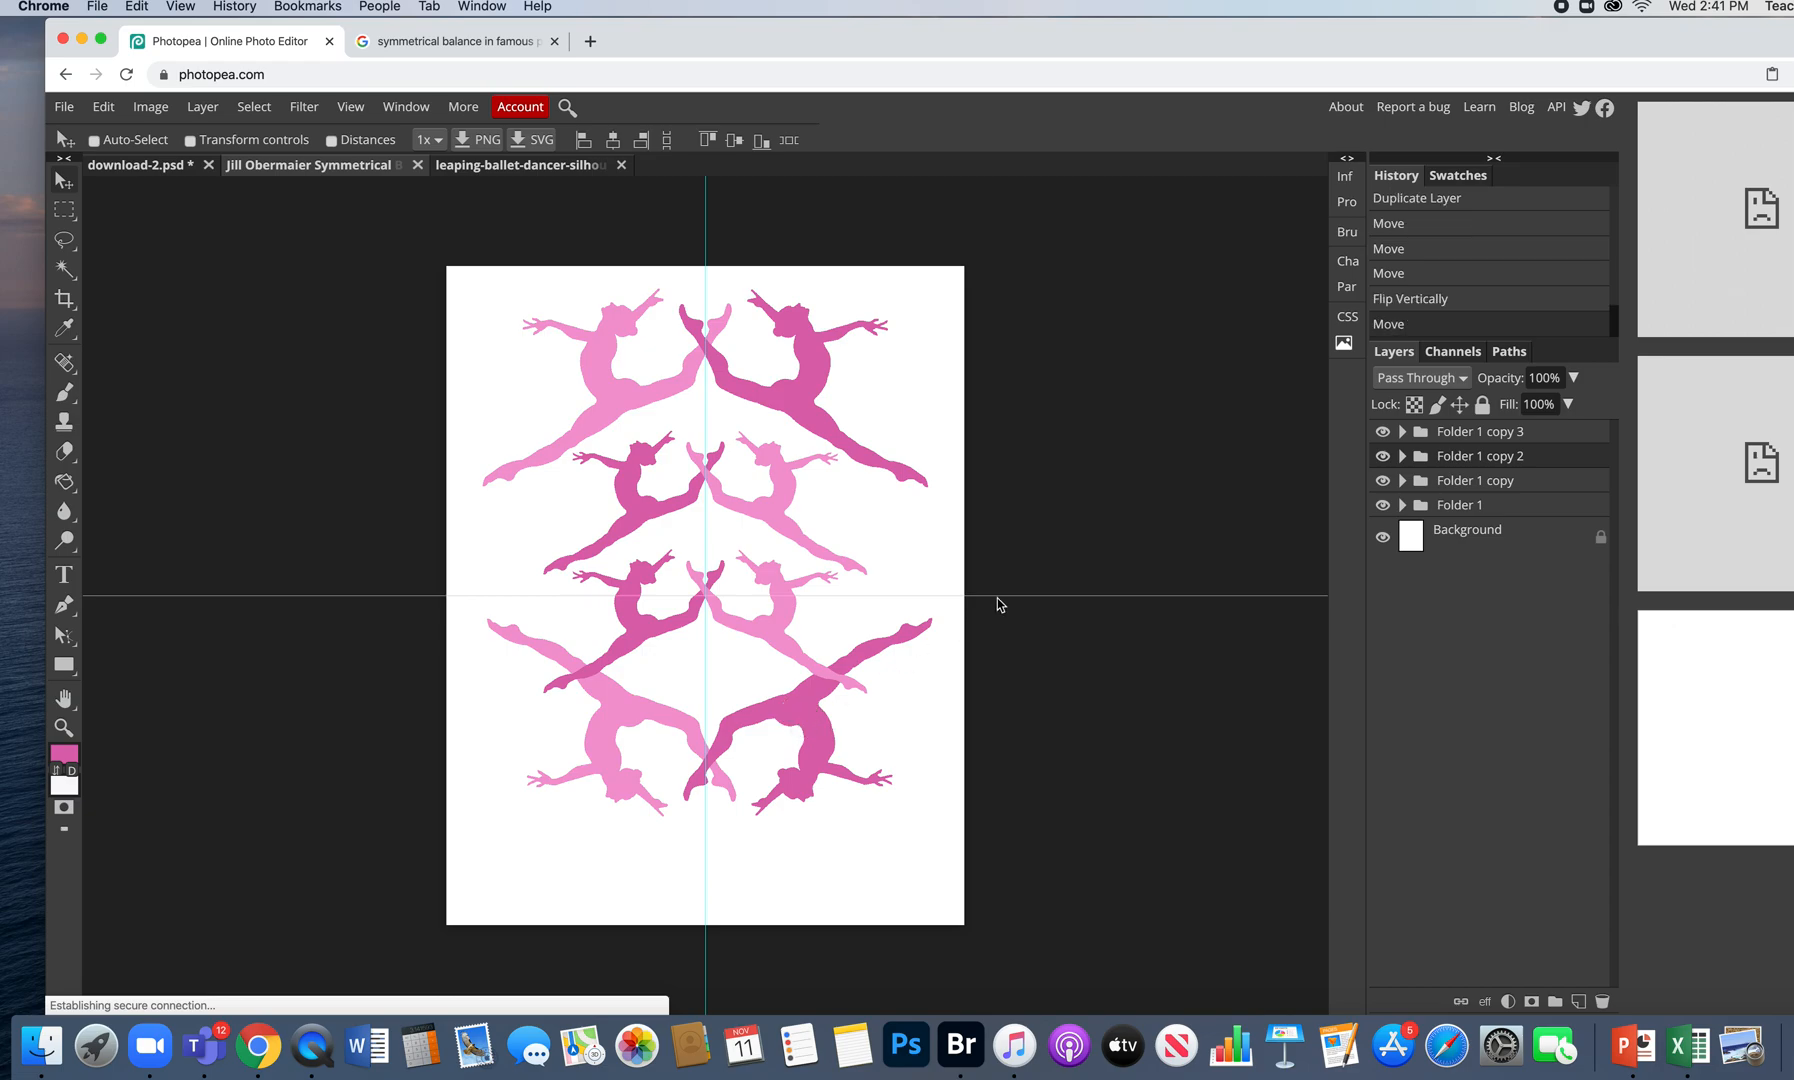
- Flip the lower small dancer pair vertically and raise it about 40 px
click(1381, 481)
click(1381, 483)
click(1382, 505)
click(1382, 505)
click(1380, 432)
click(1380, 432)
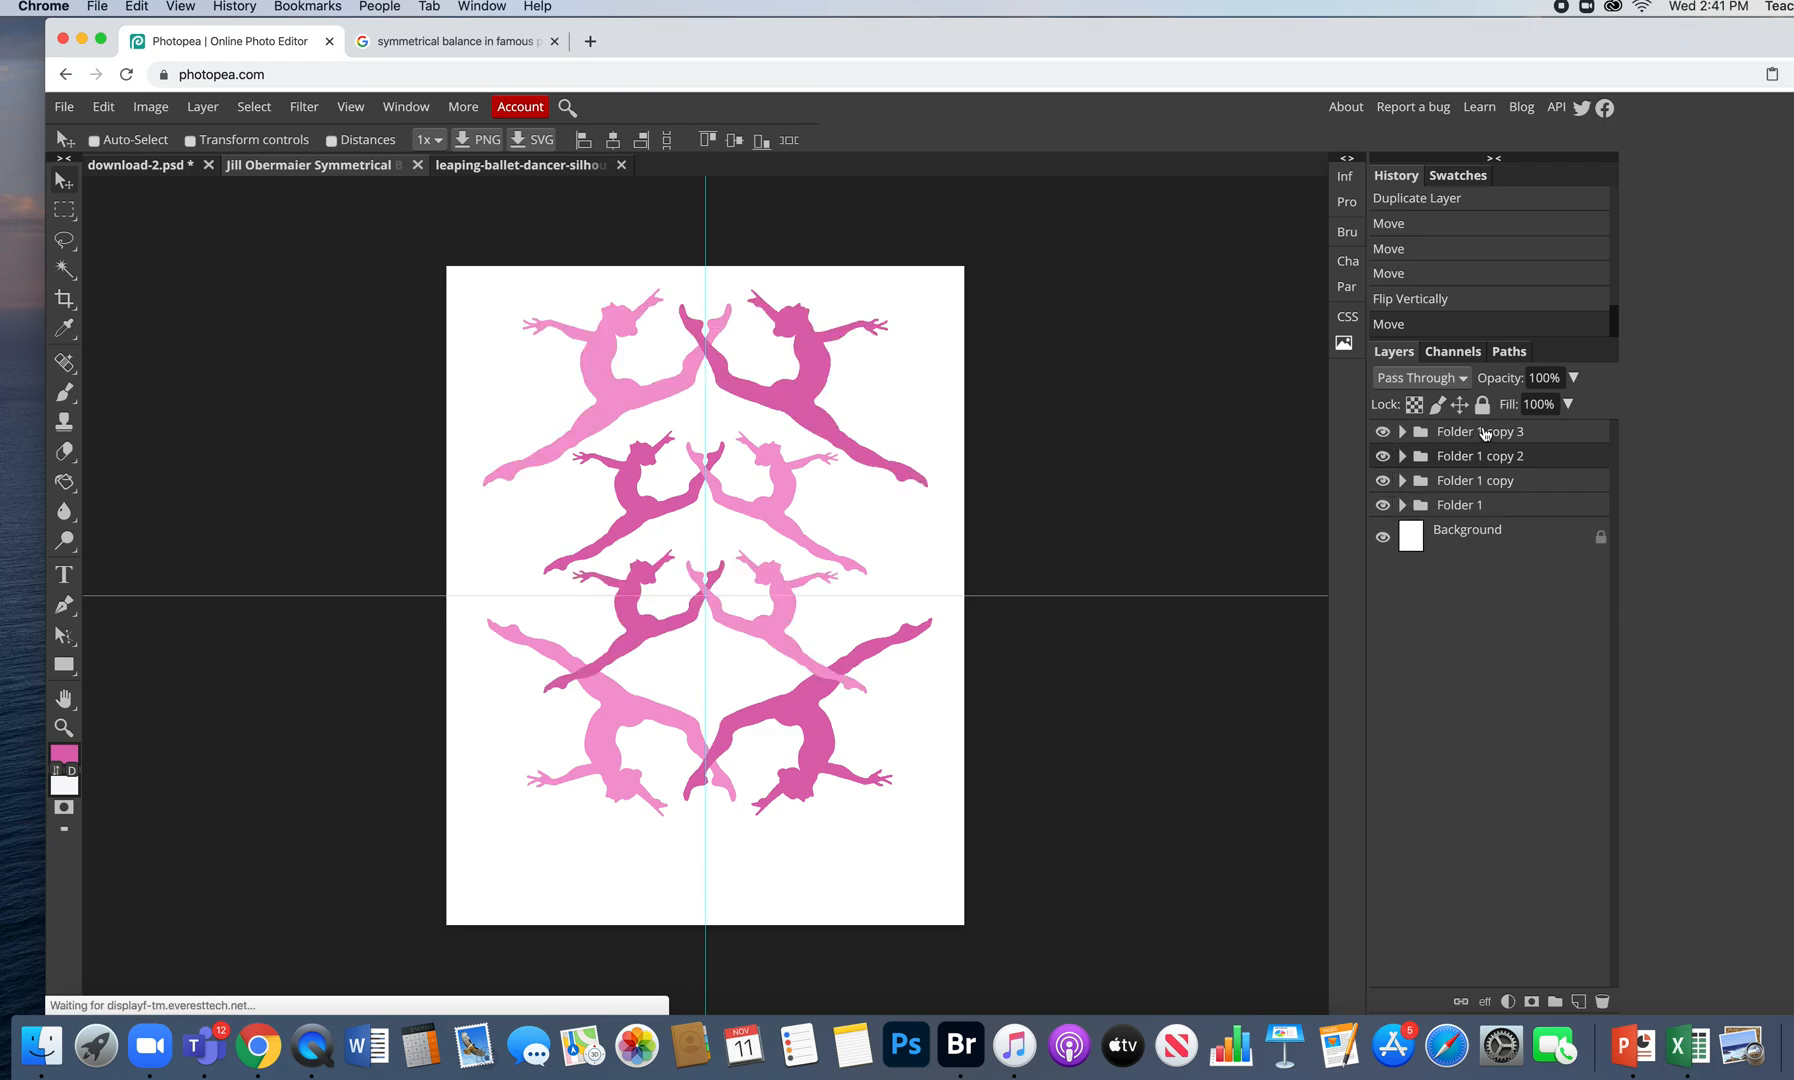
click(105, 107)
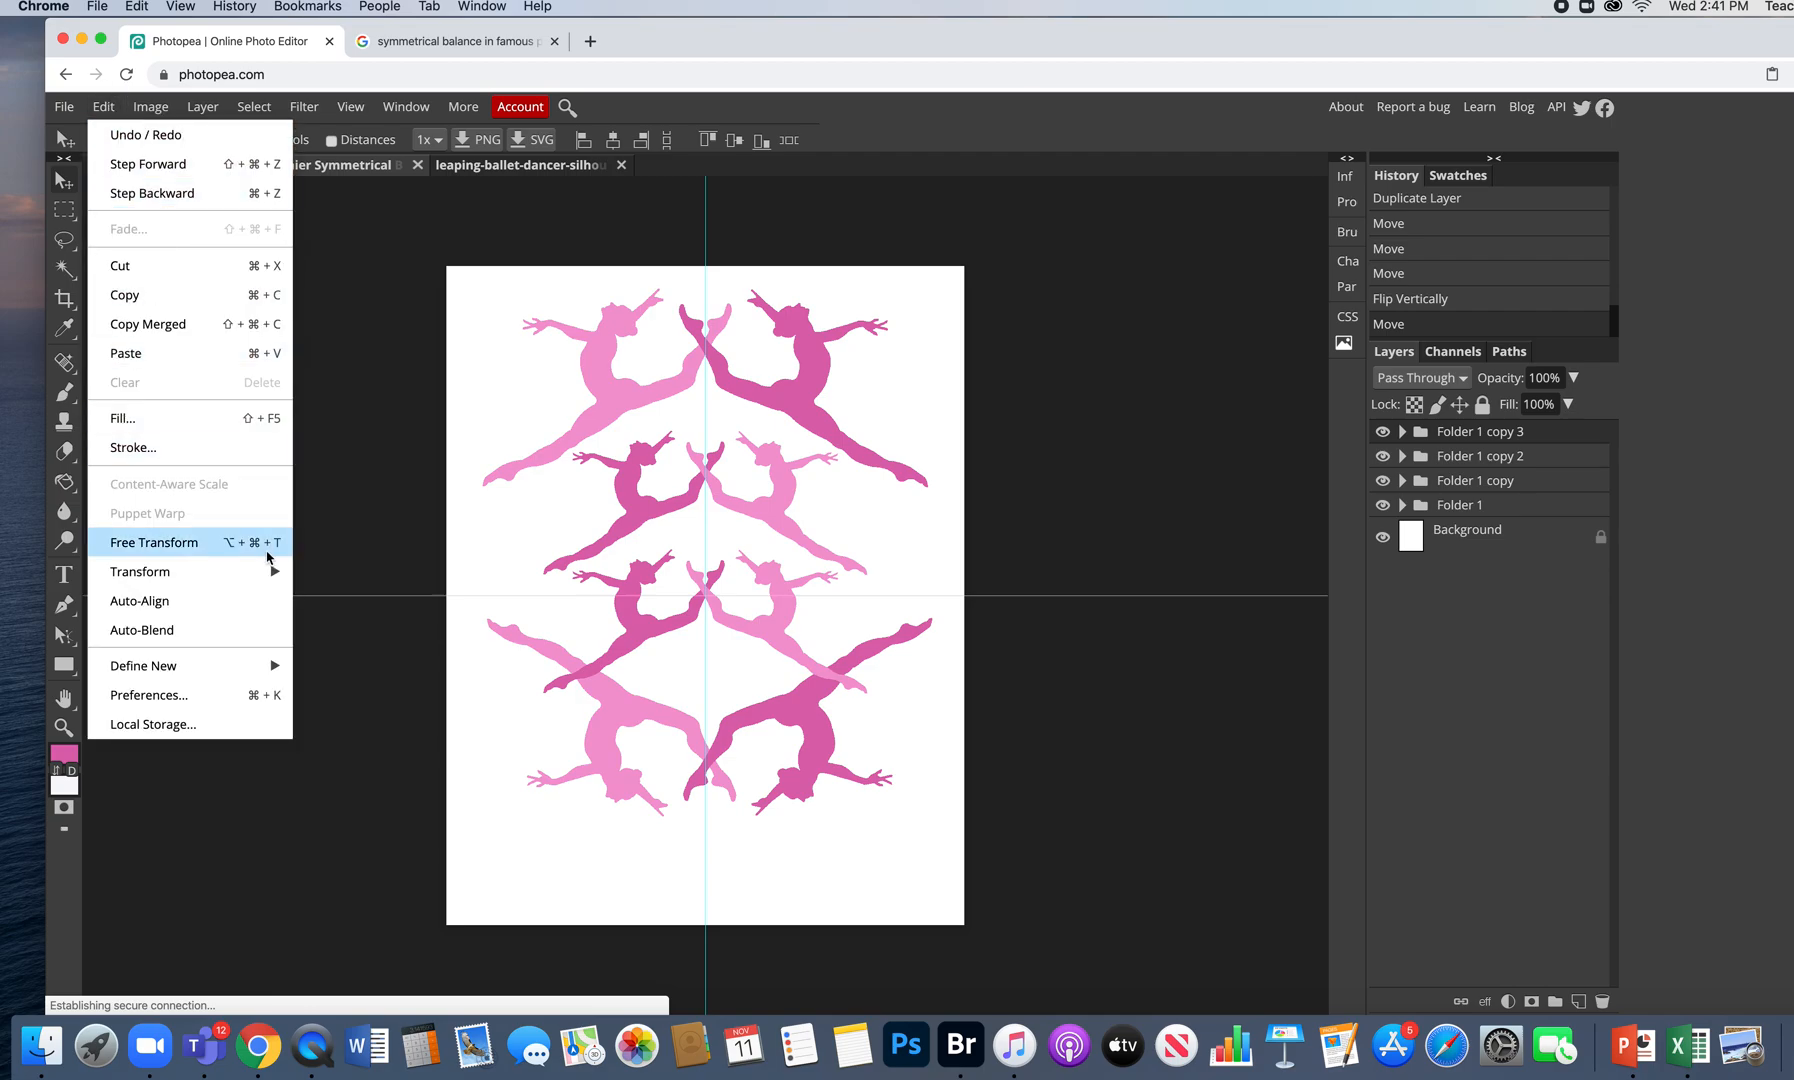
mouse_move(268, 570)
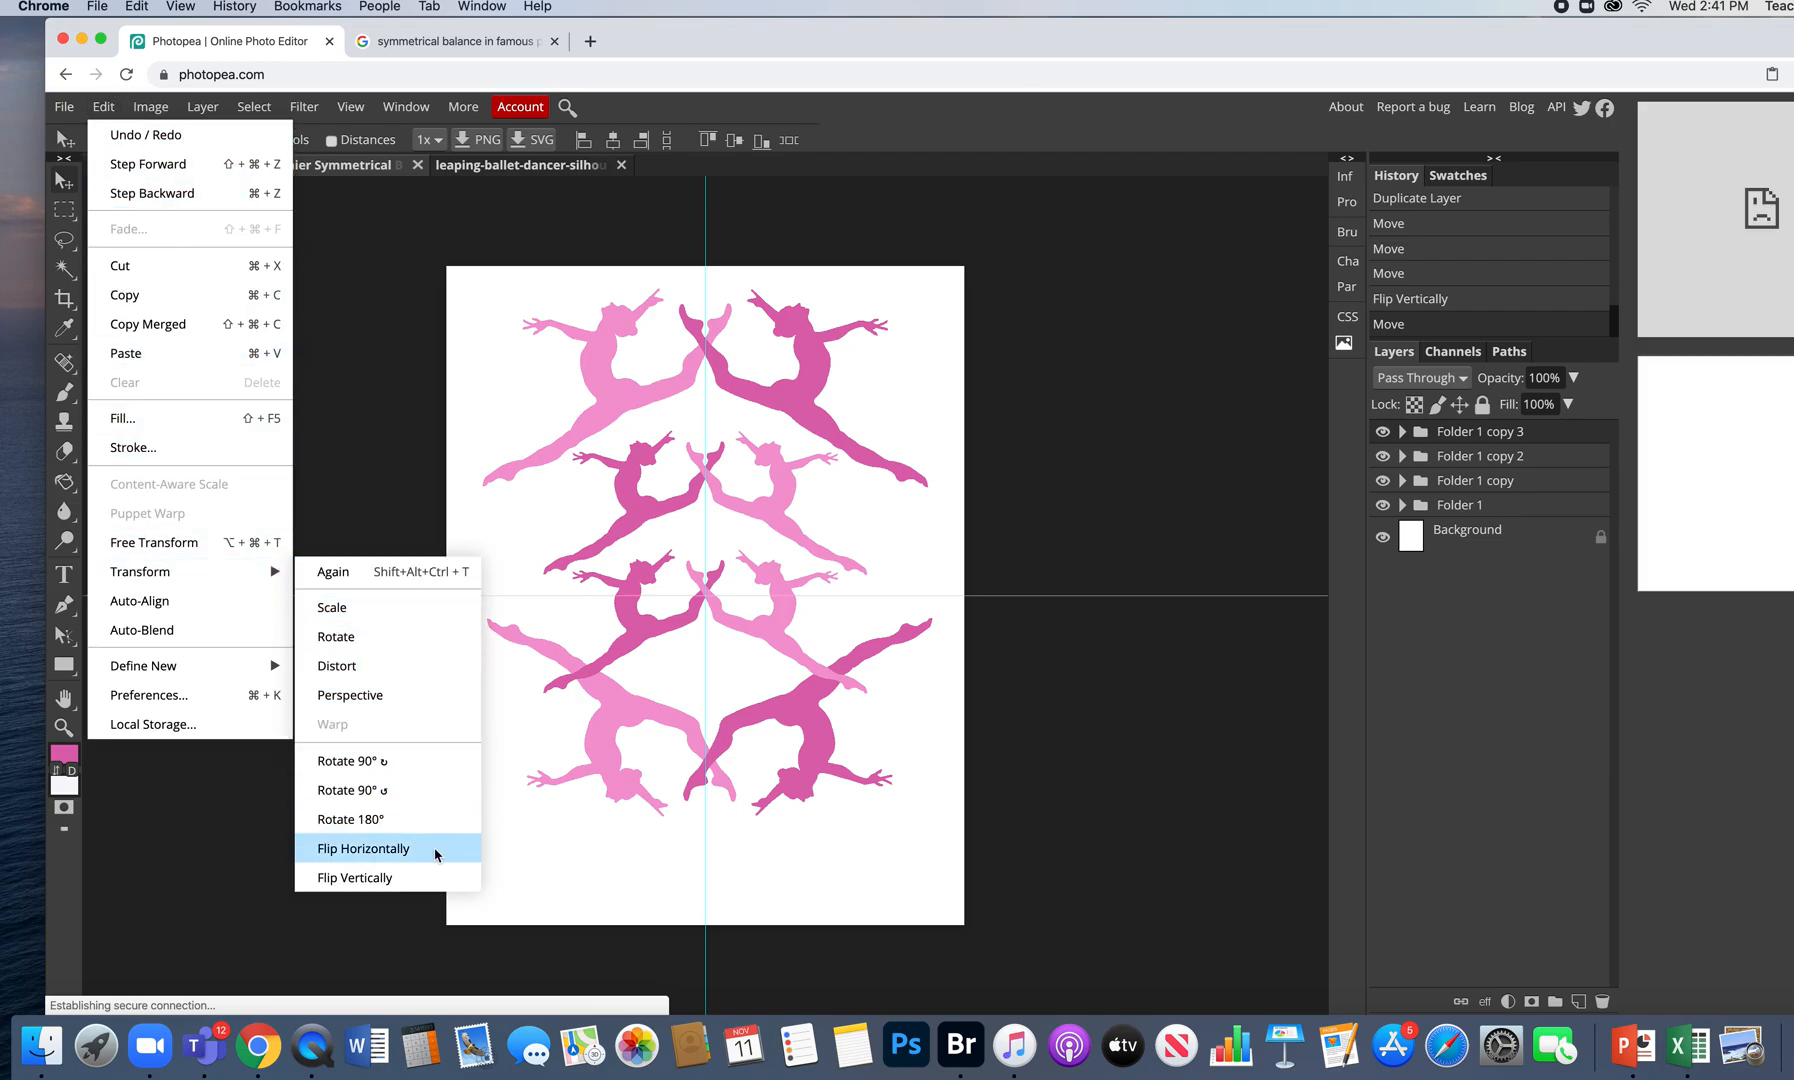
click(422, 878)
drag(785, 613, 771, 567)
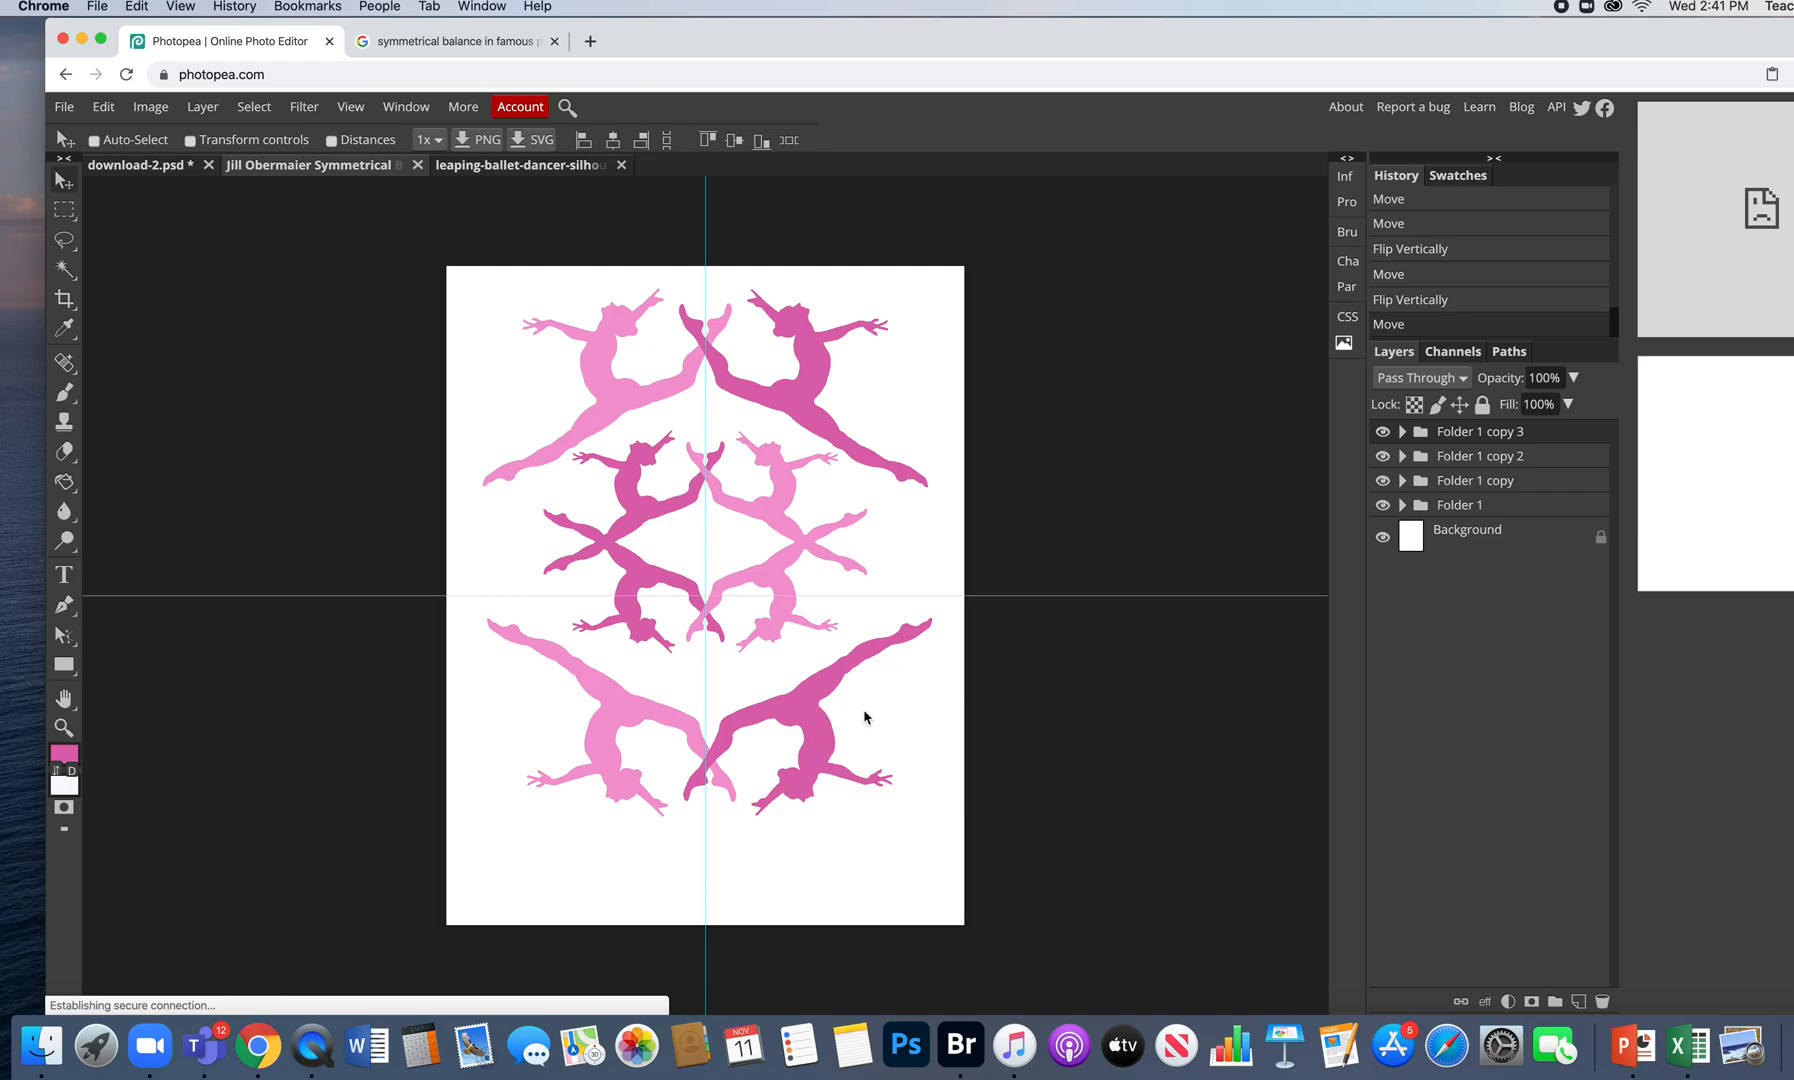
- Move Folder 1 copy 2's flipped bottom pair up toward the middle of the page
click(1382, 455)
click(1382, 455)
click(1470, 456)
drag(809, 712, 808, 649)
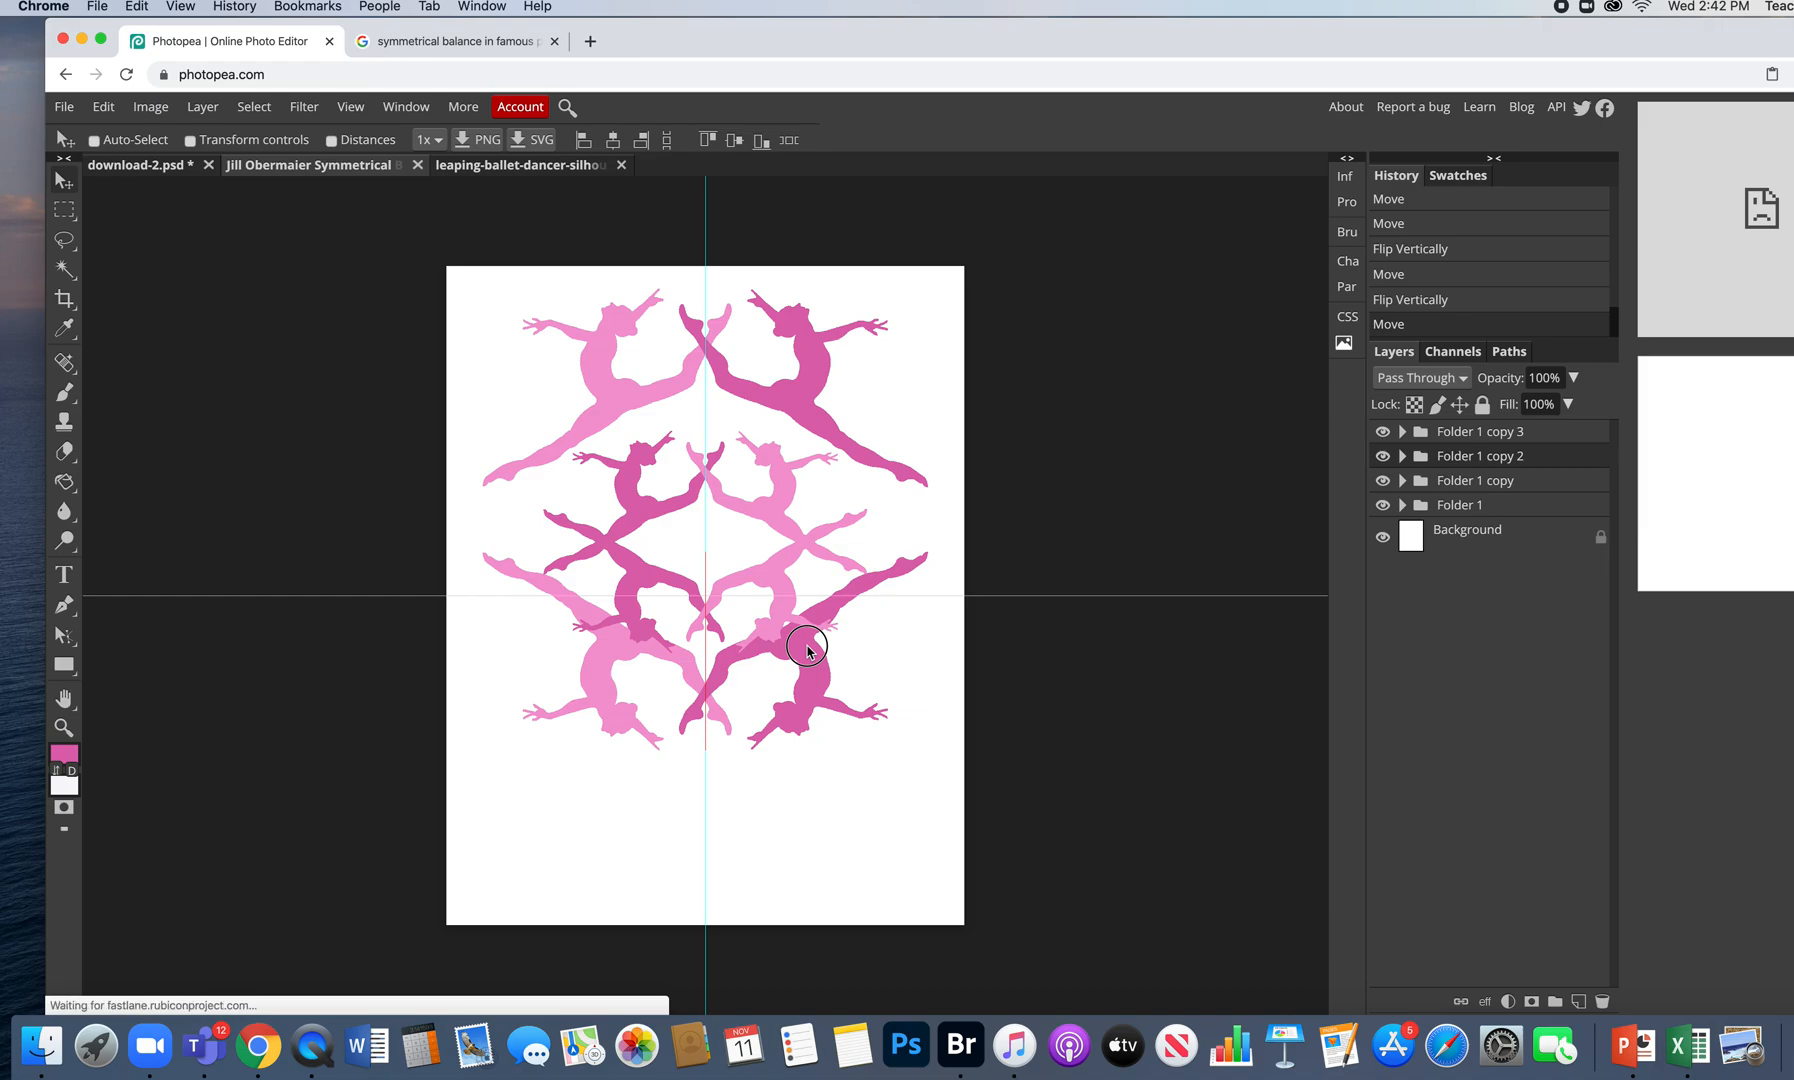
drag(807, 648, 808, 651)
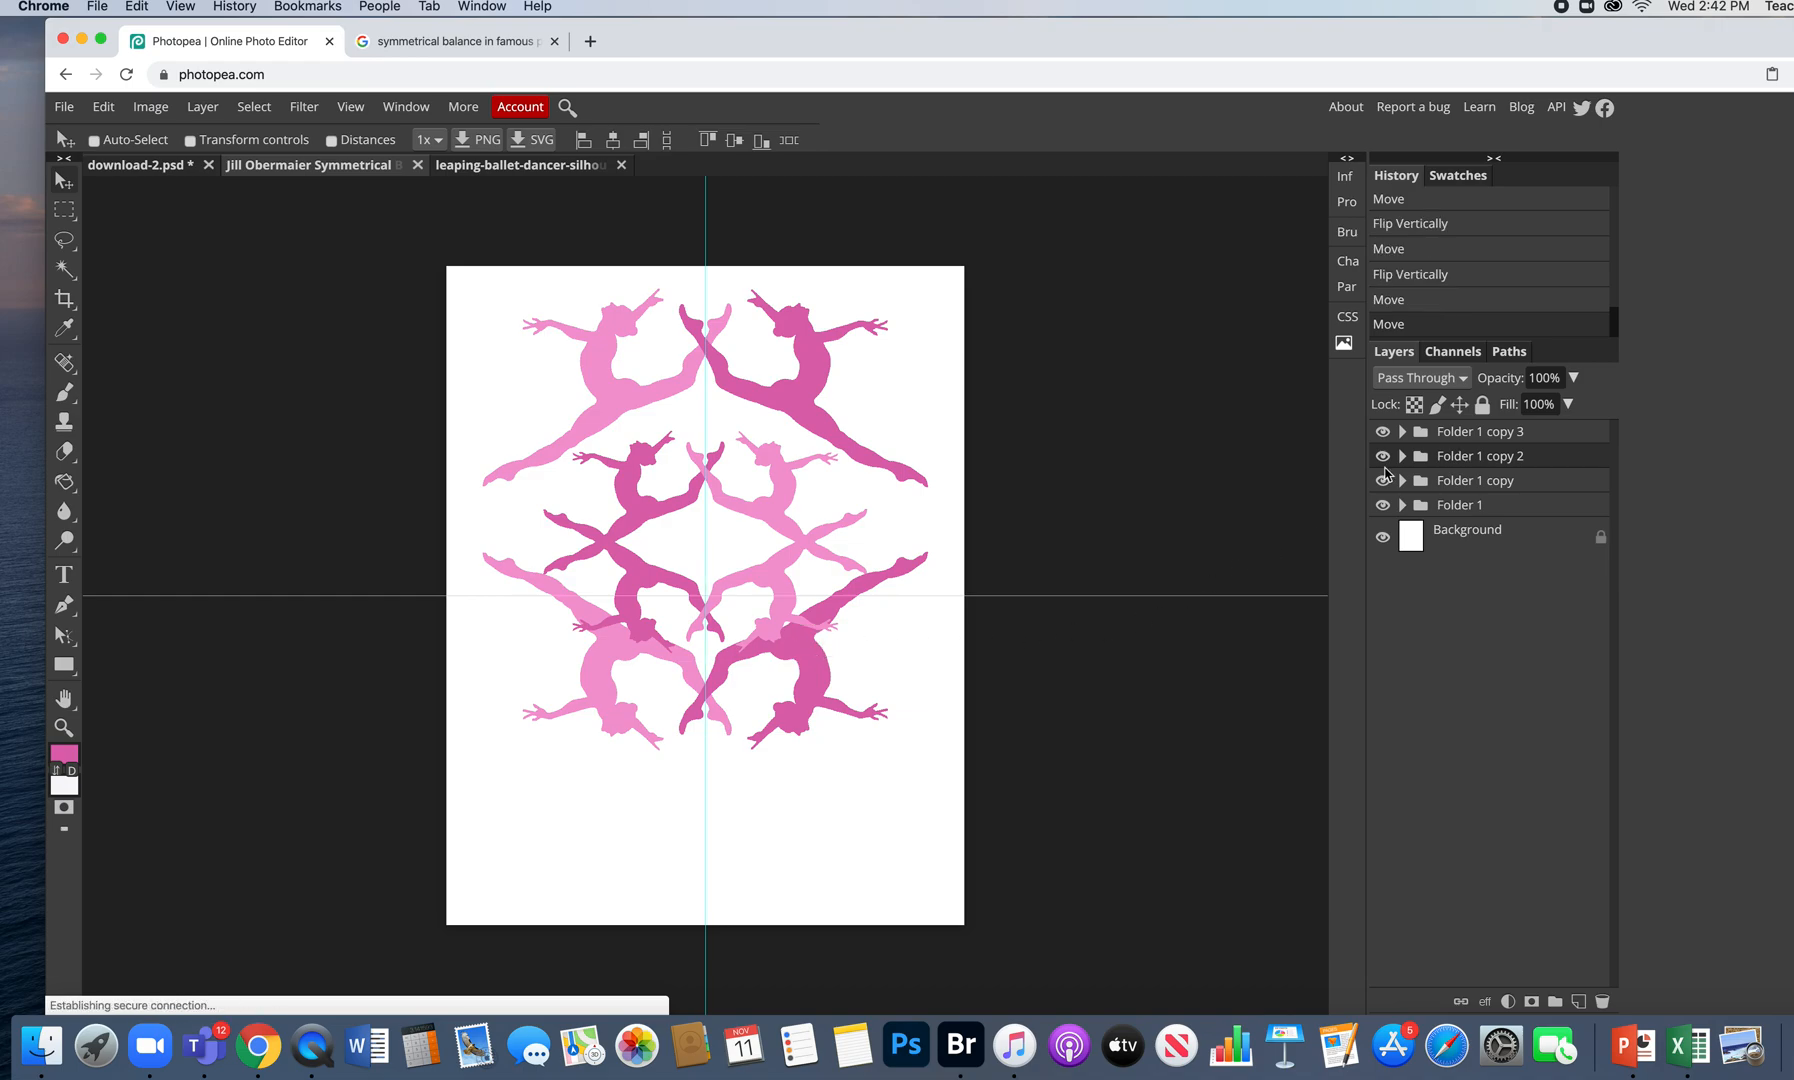
- Move the top Folder 1 dancer pair down about 26 px onto the centre guide
click(1465, 506)
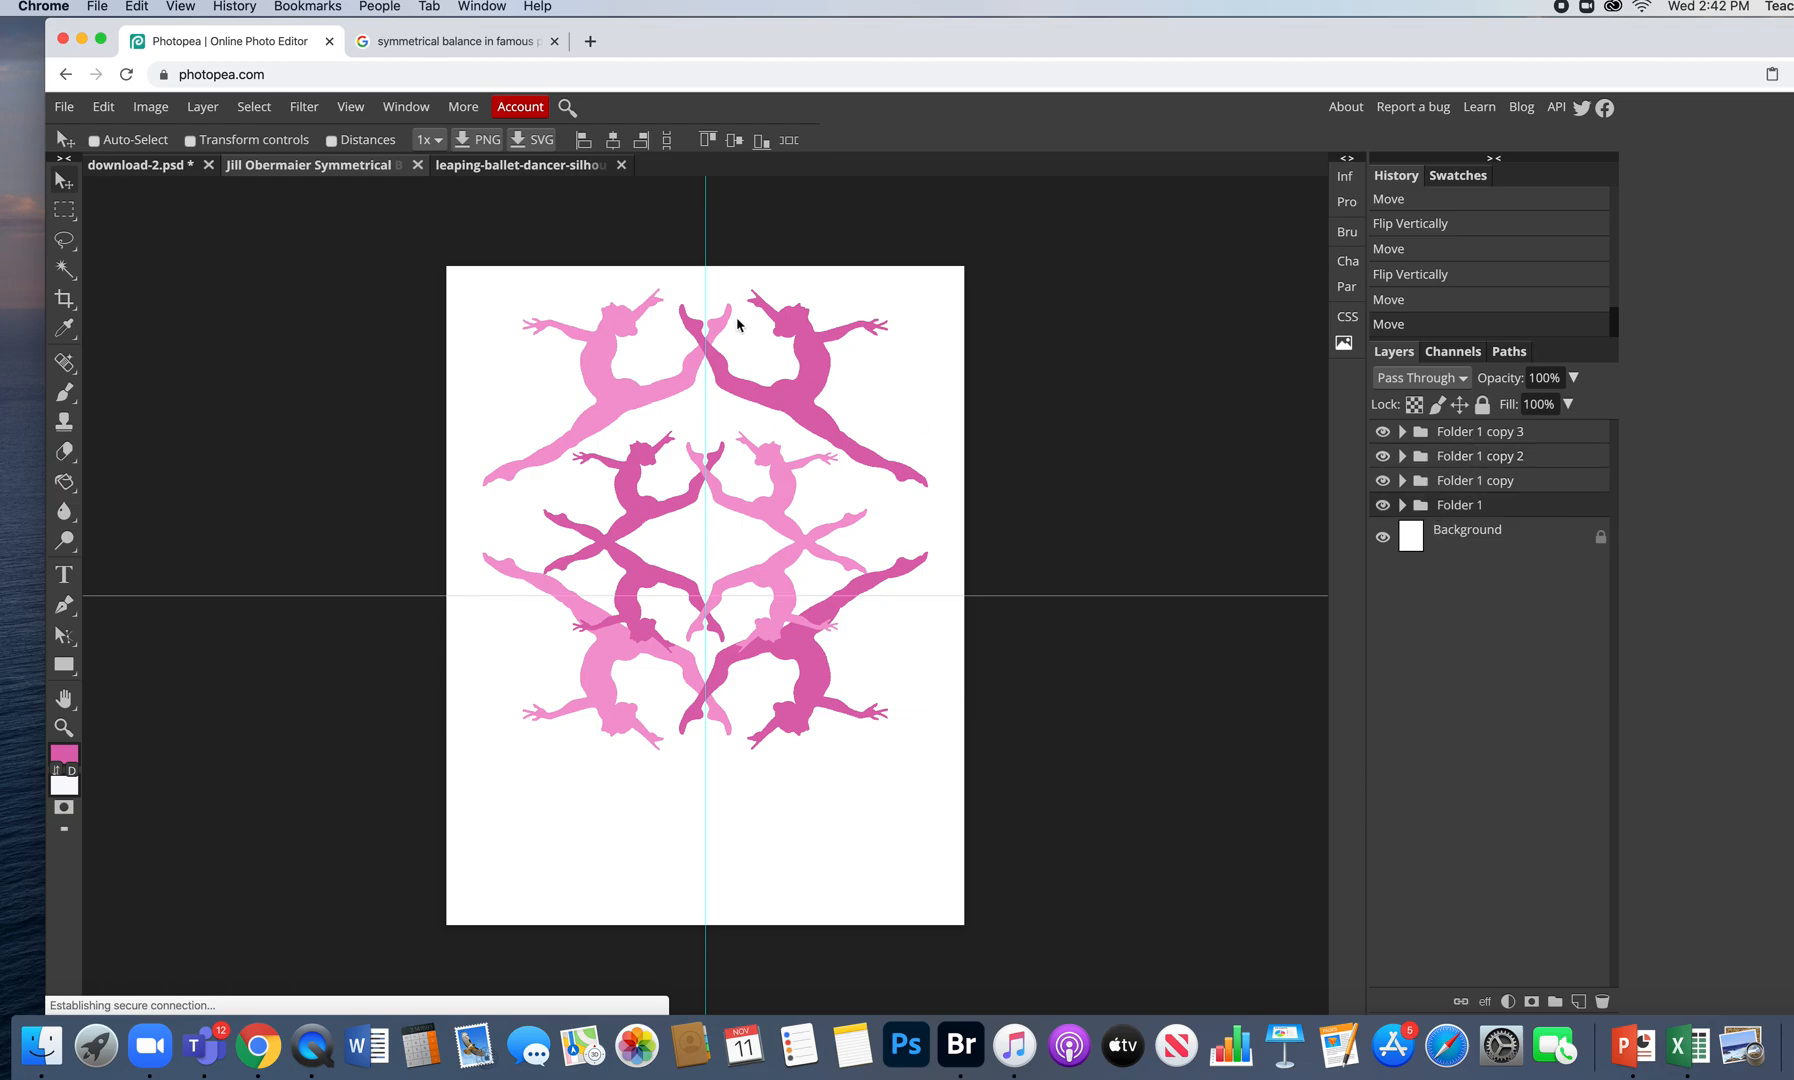
click(1382, 505)
click(1382, 505)
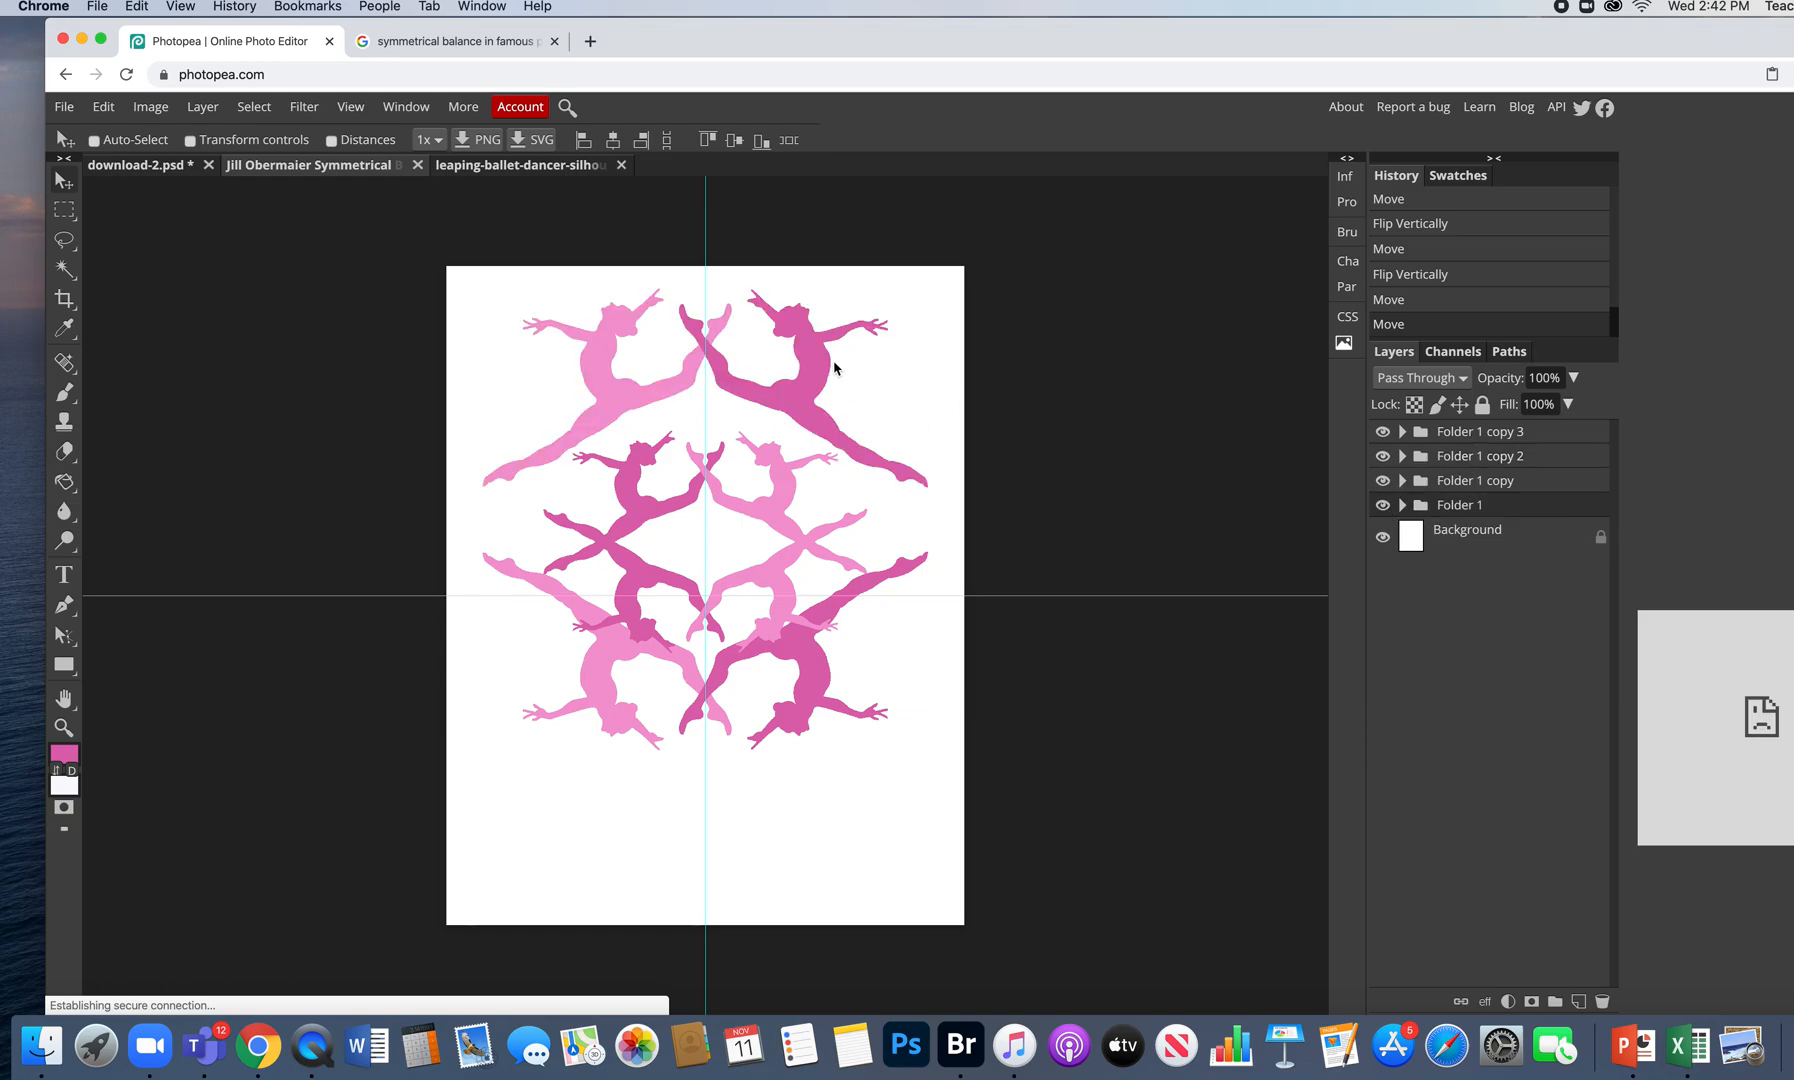
drag(812, 363, 816, 393)
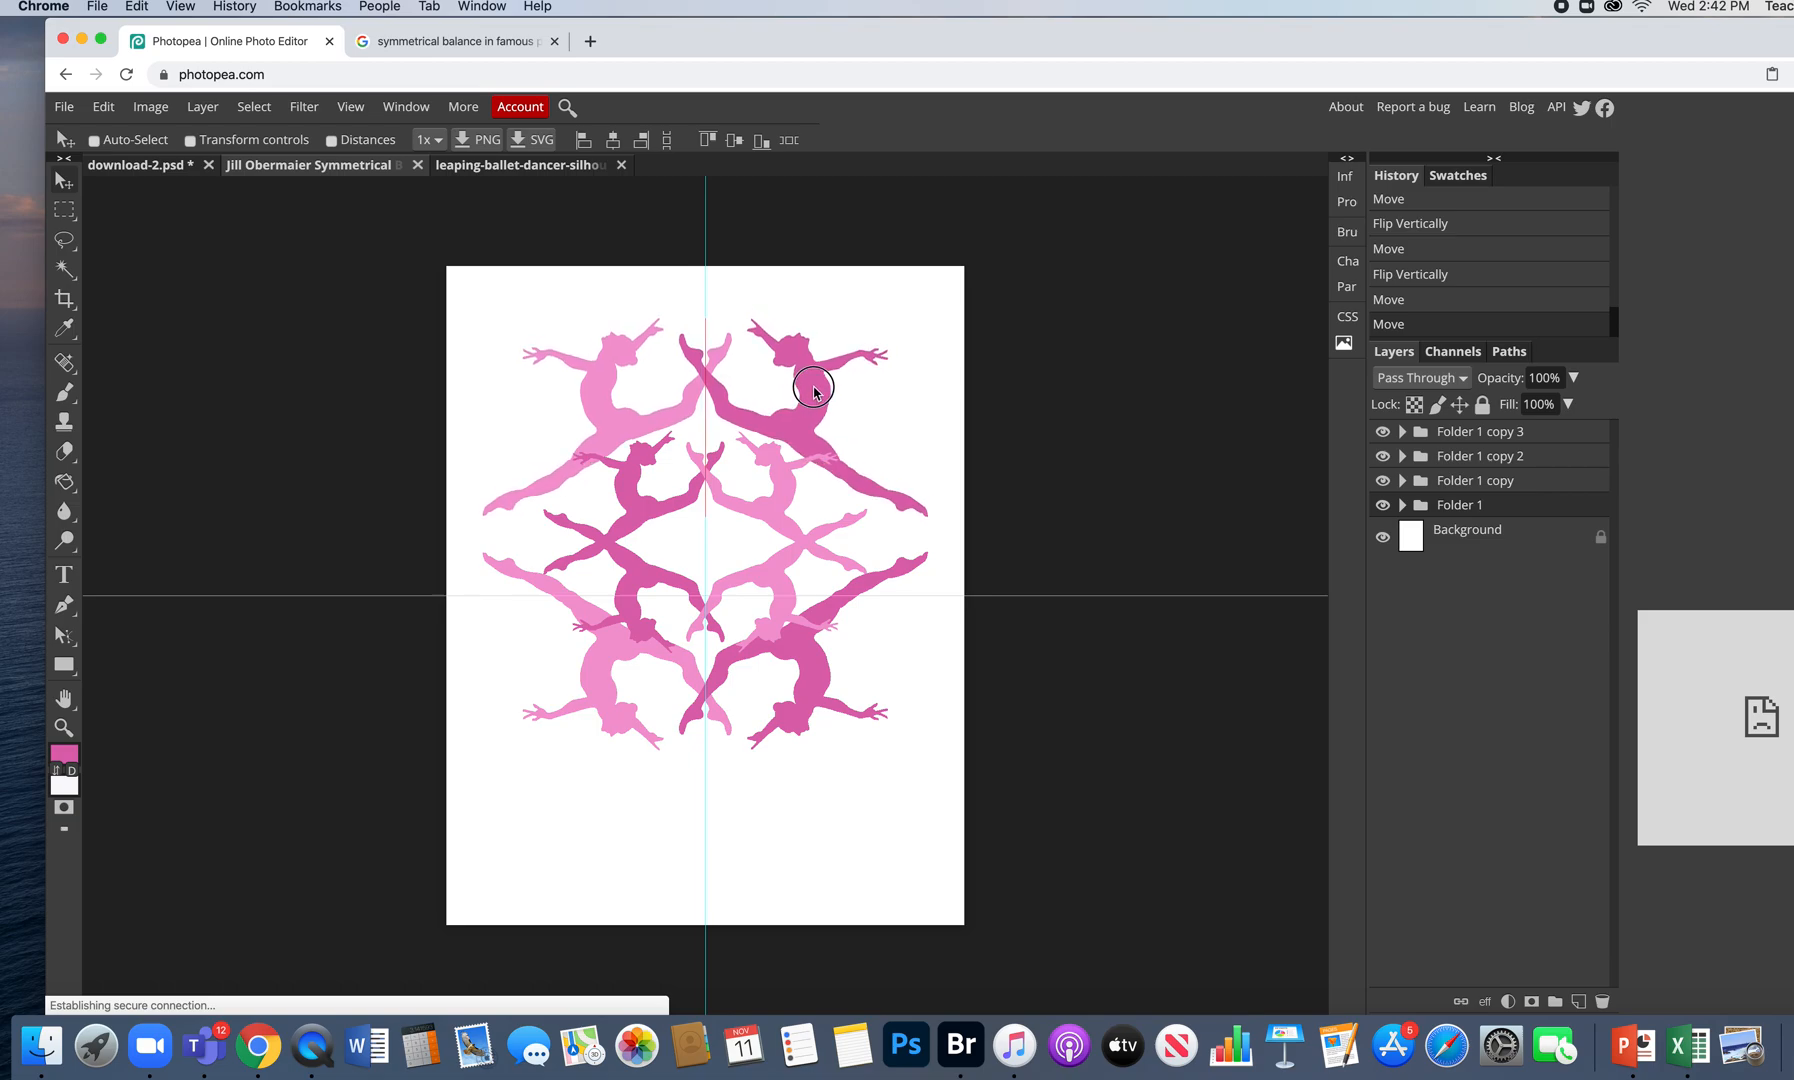
drag(815, 391, 815, 392)
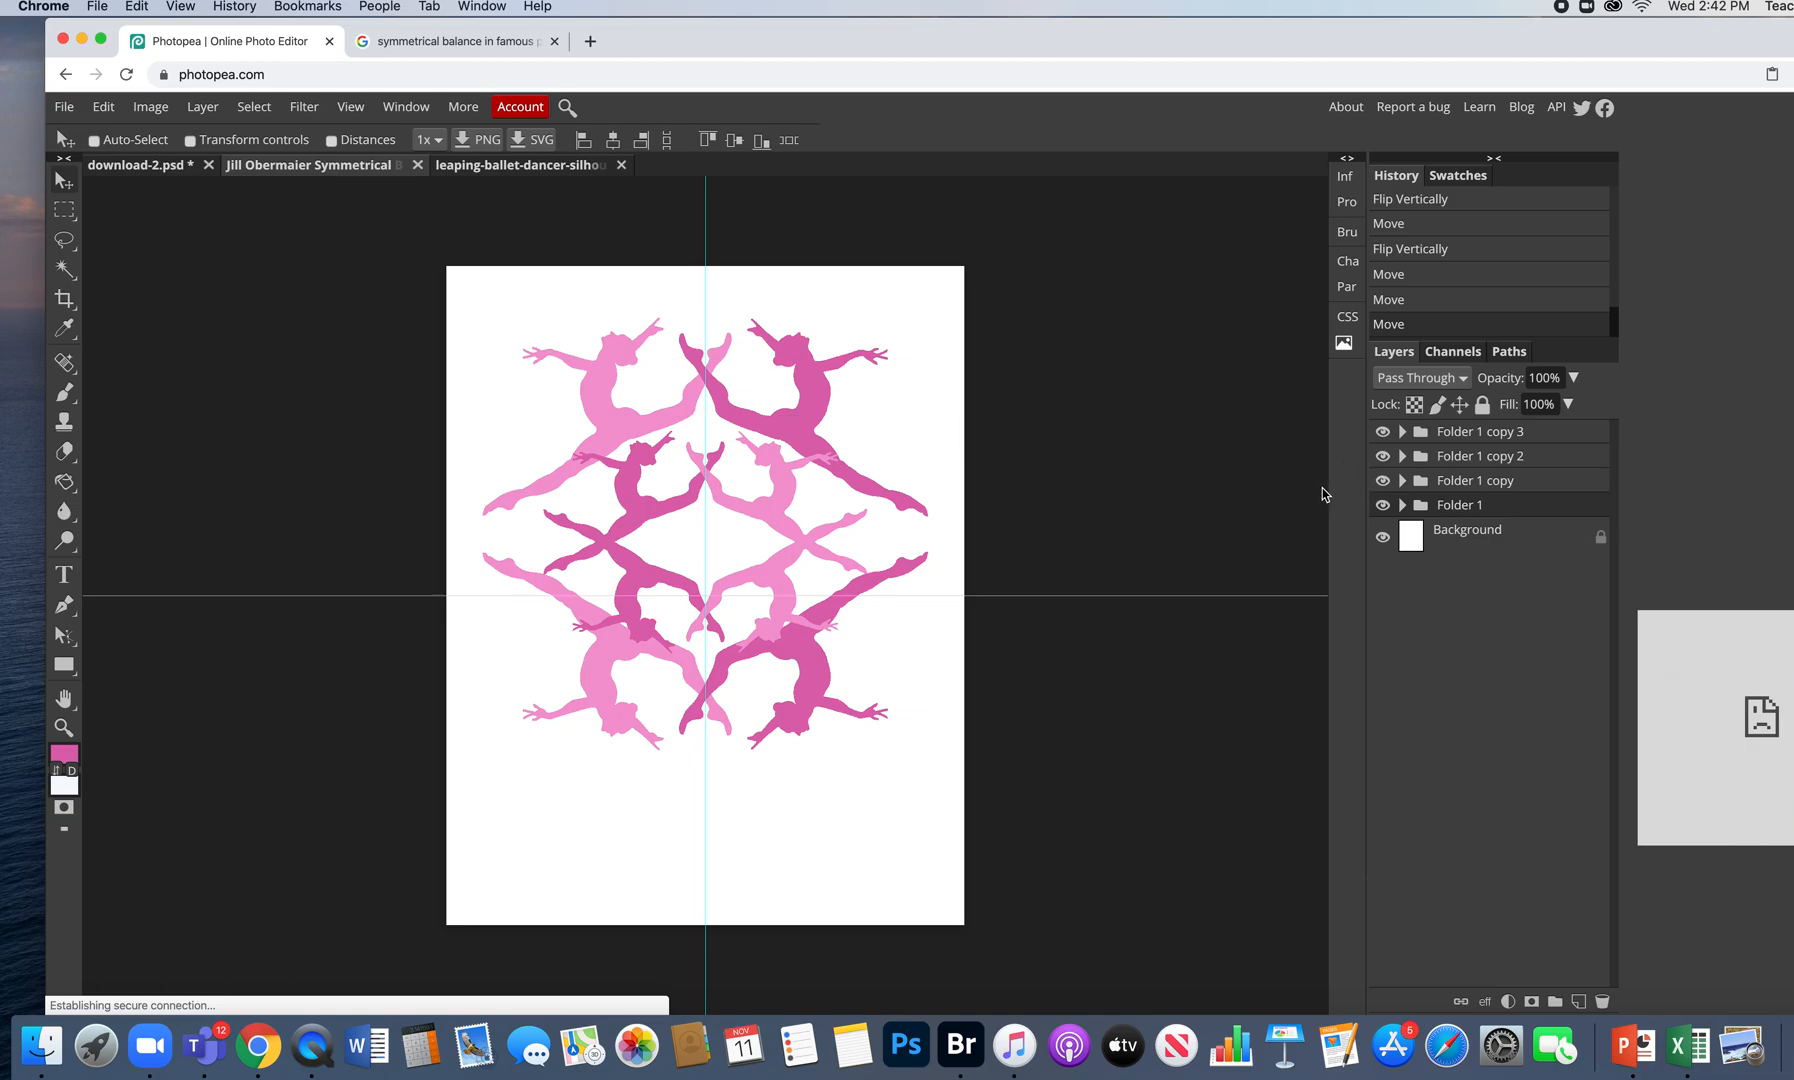
- Duplicate Folder 1 copy 2 as Folder 1 copy 4 and move the copy down into the lower page
click(1383, 432)
click(1383, 432)
click(1383, 456)
click(1383, 456)
drag(1418, 463, 1580, 1002)
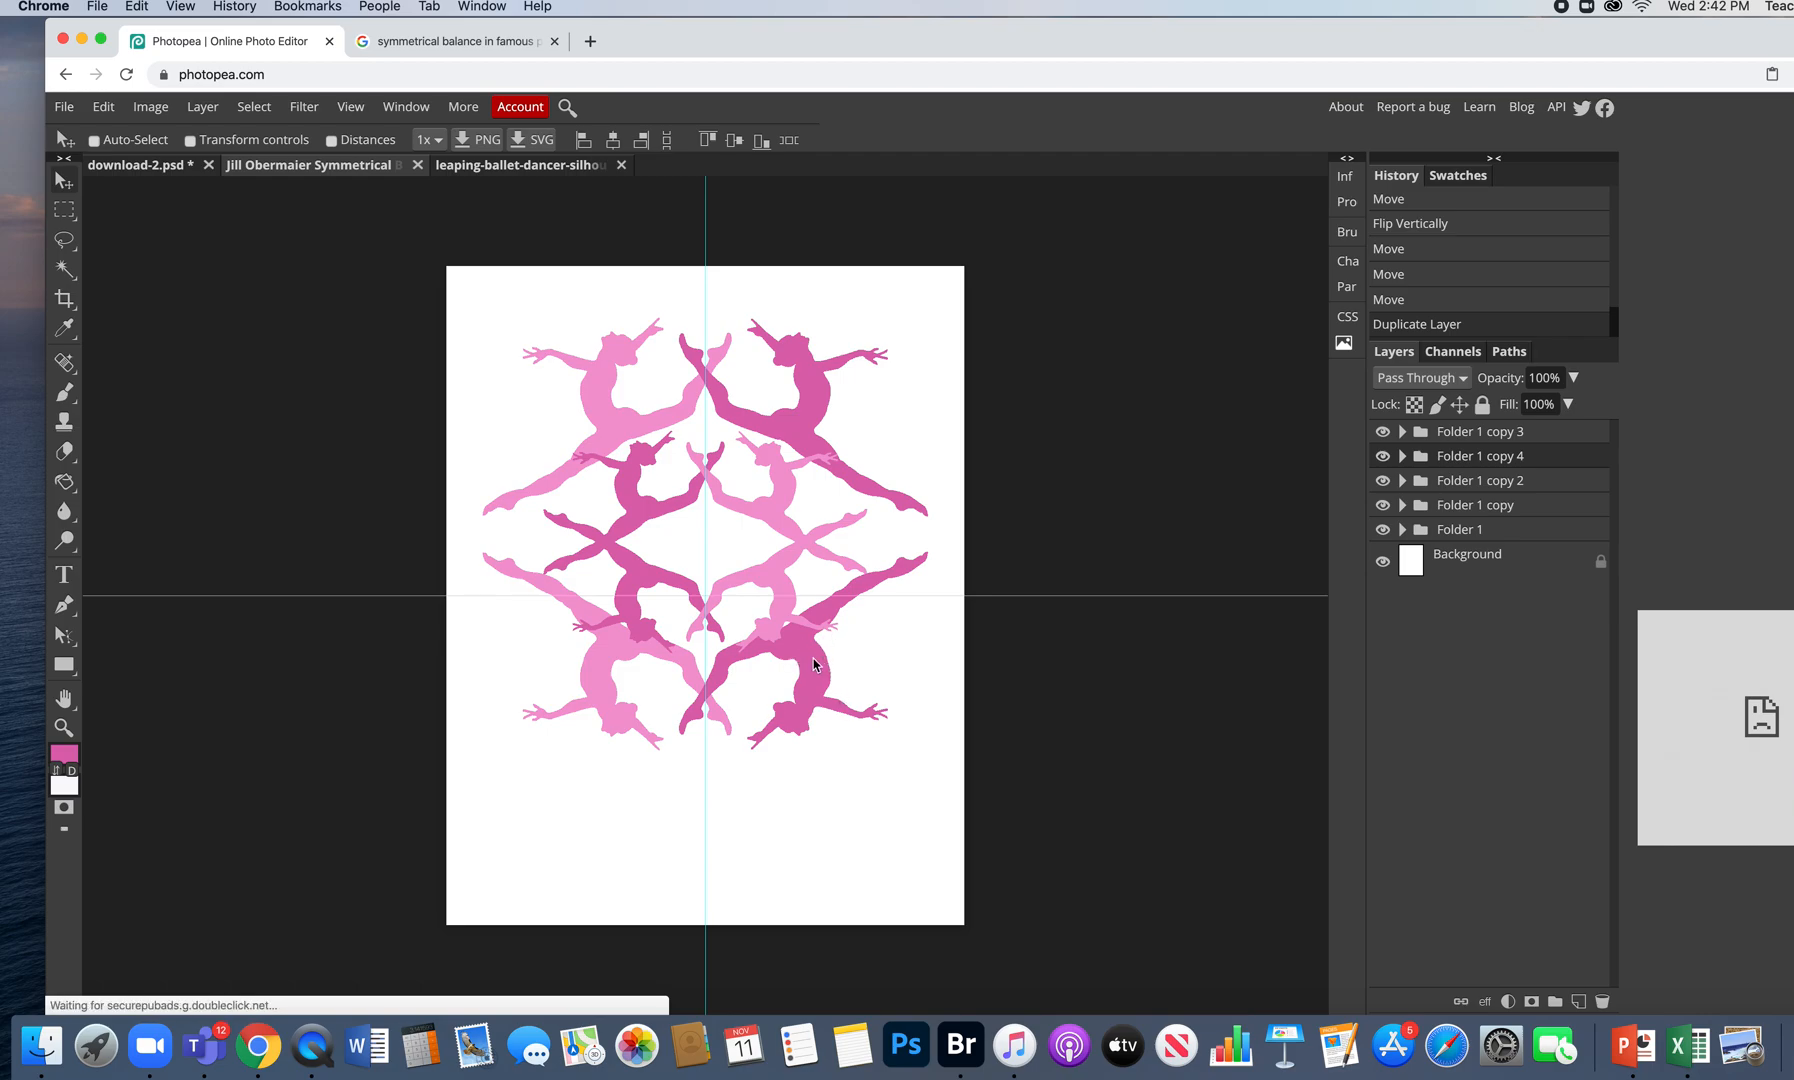
drag(816, 660, 807, 792)
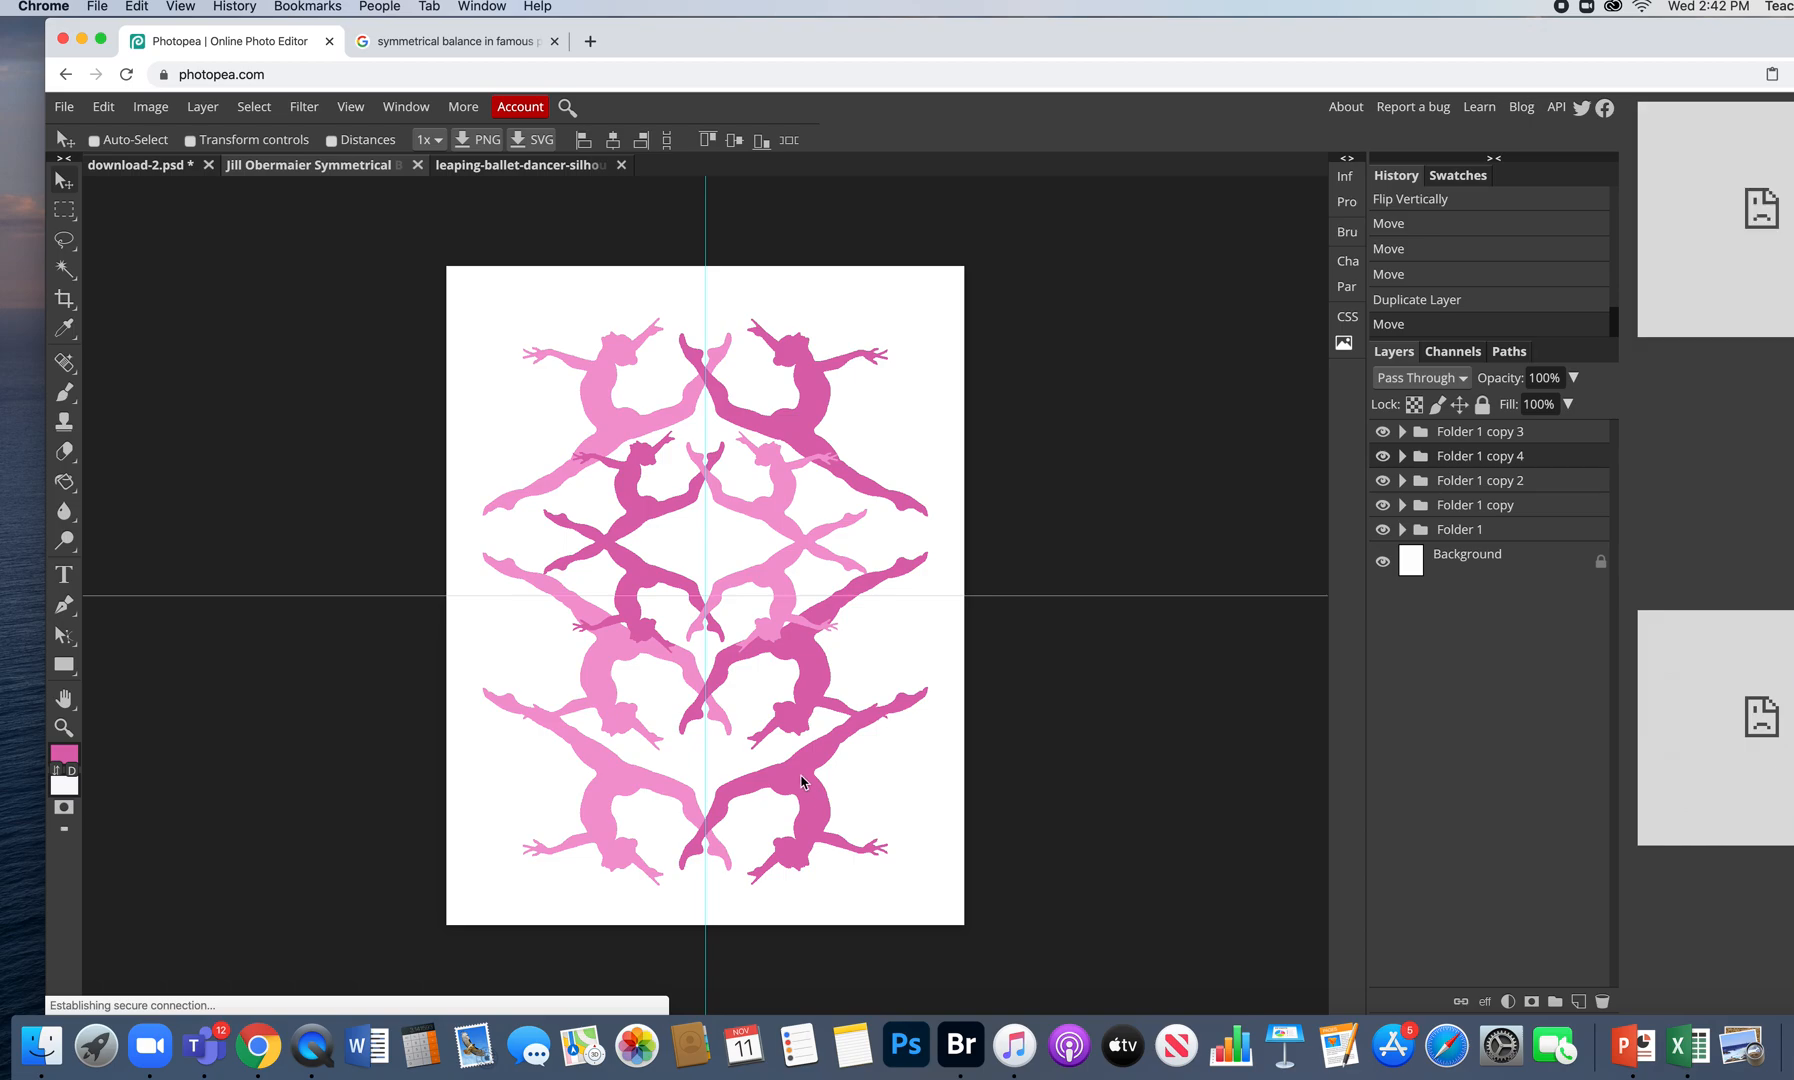
click(104, 107)
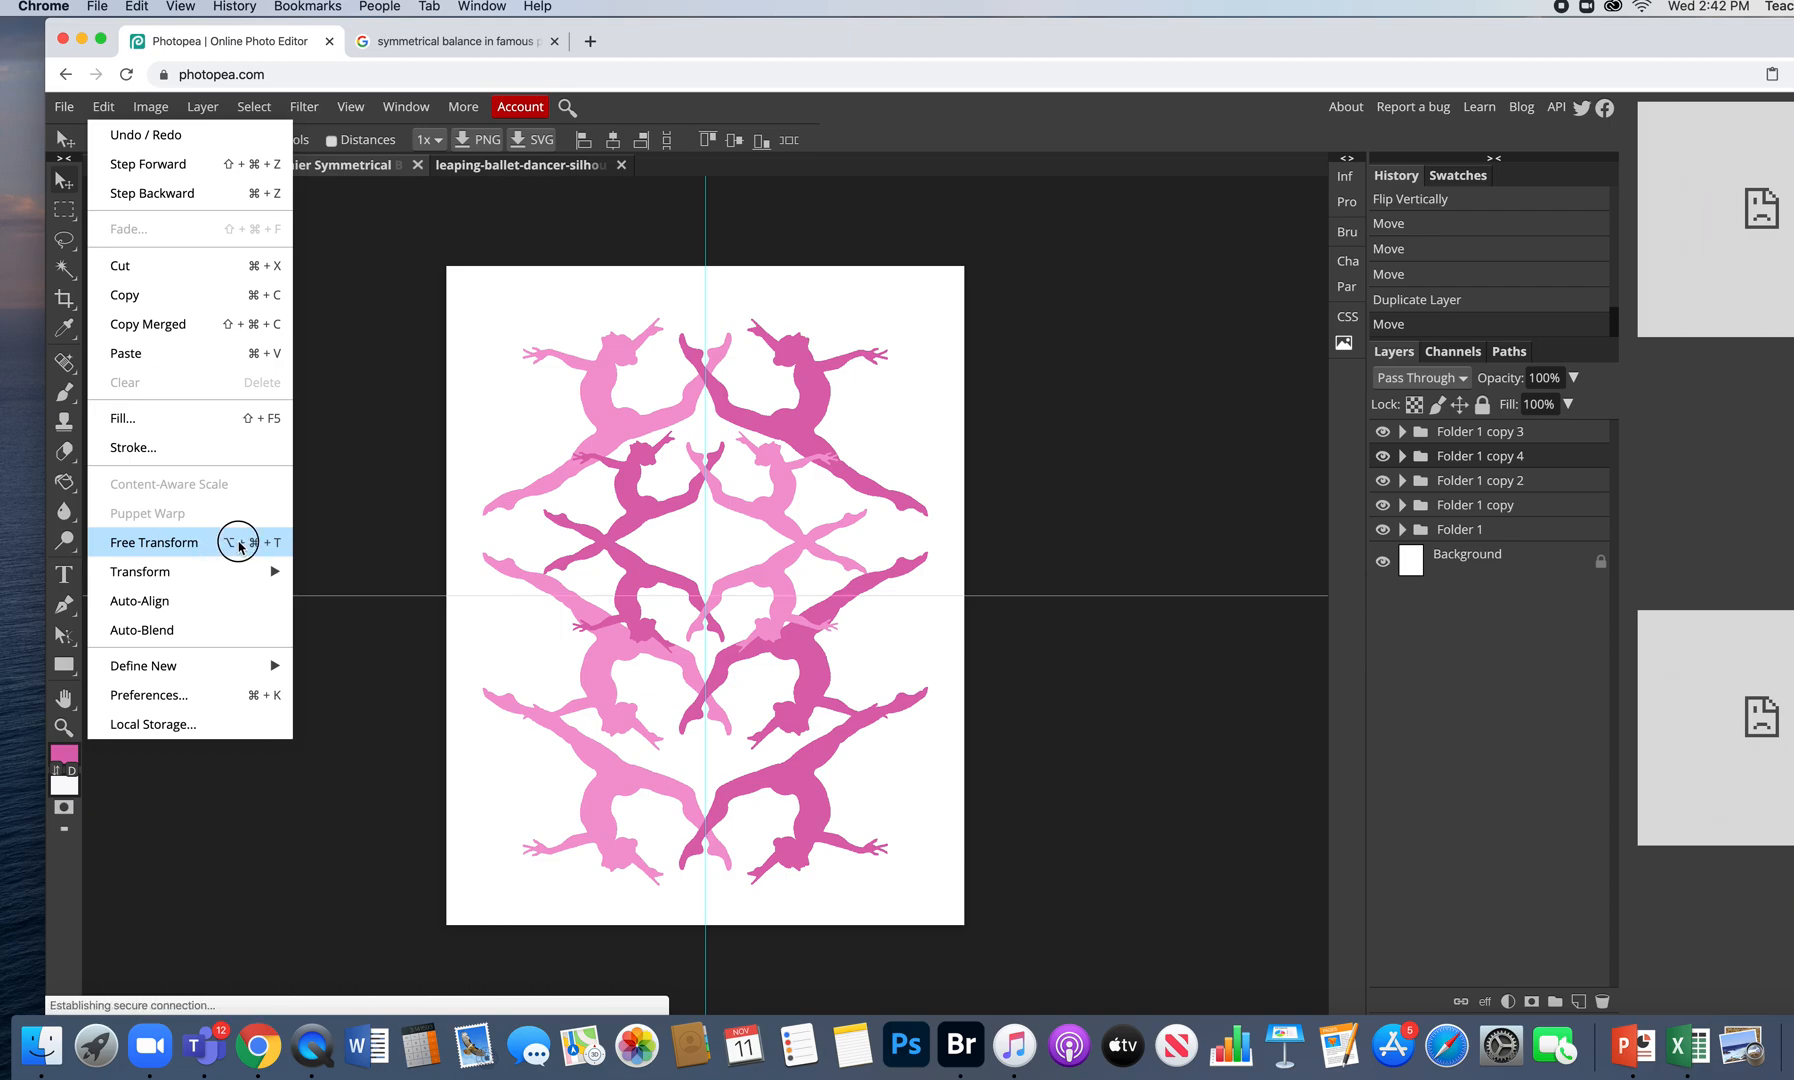
- Enlarge the bottom dancer group to about 153% and reposition it lower and left
click(241, 545)
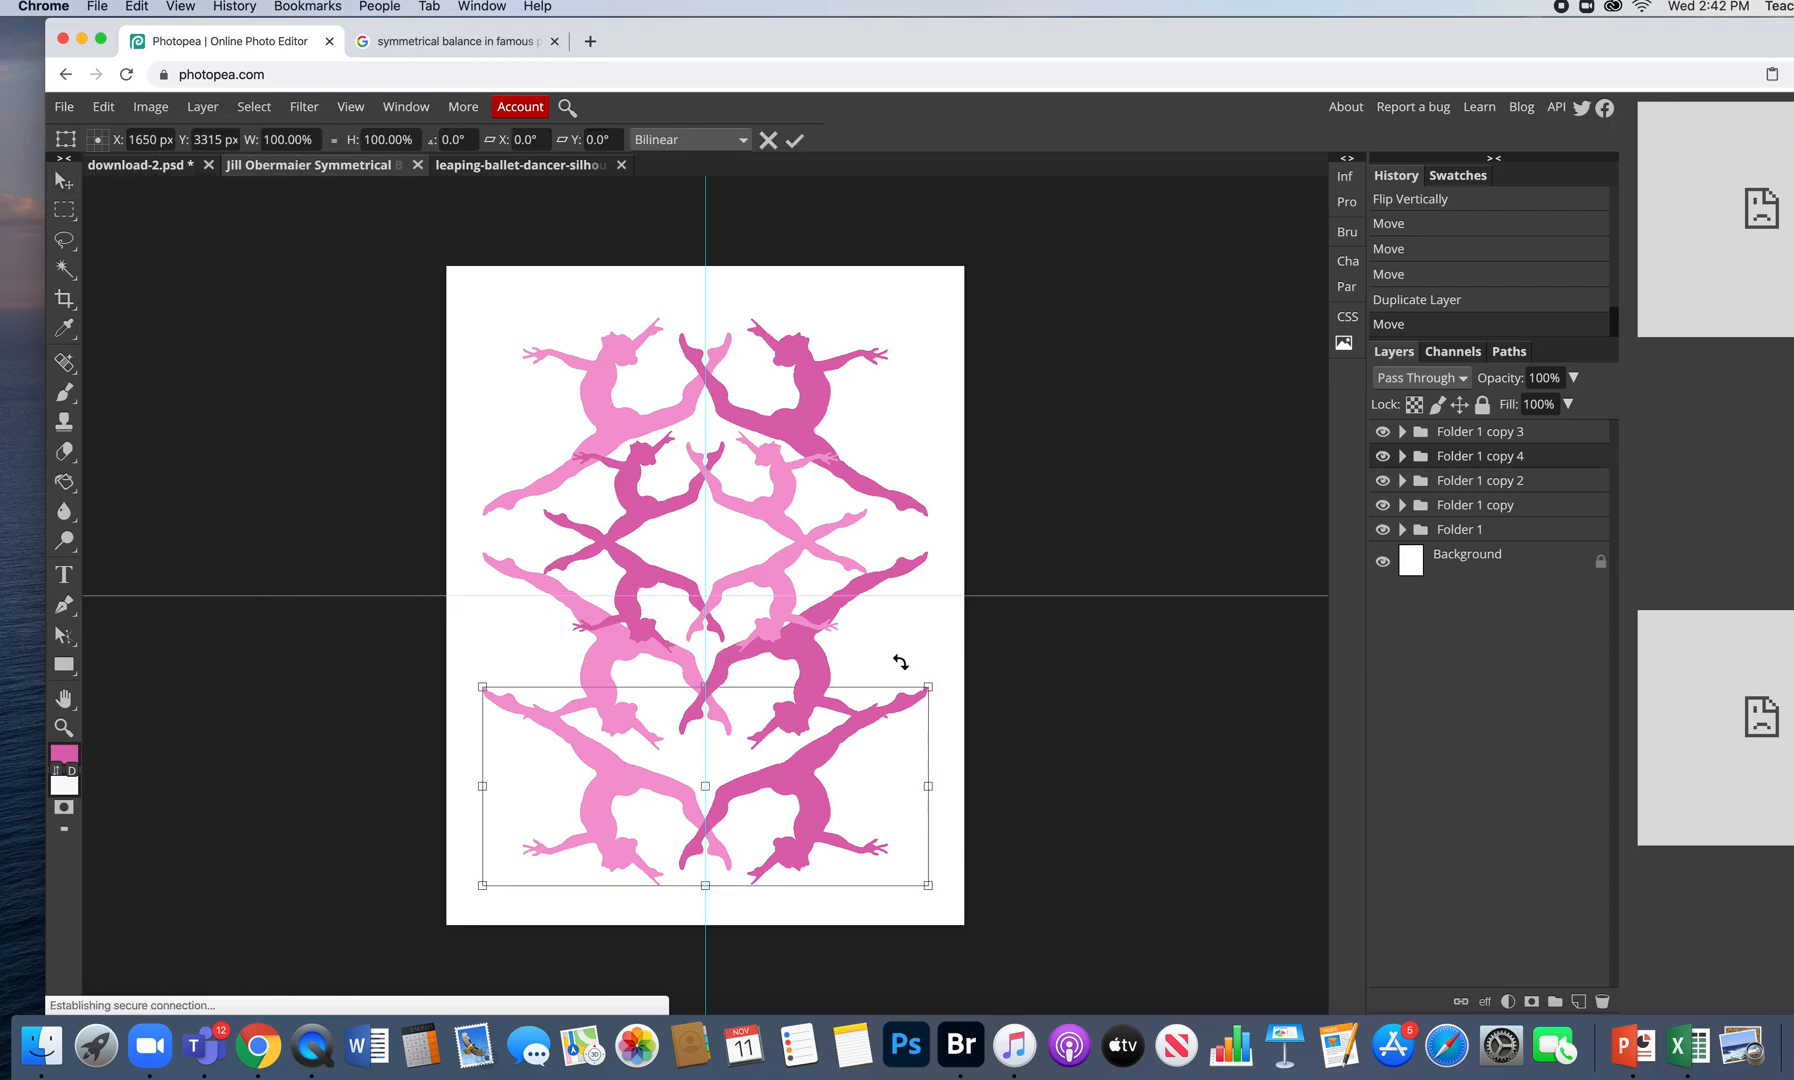
drag(929, 691, 1168, 550)
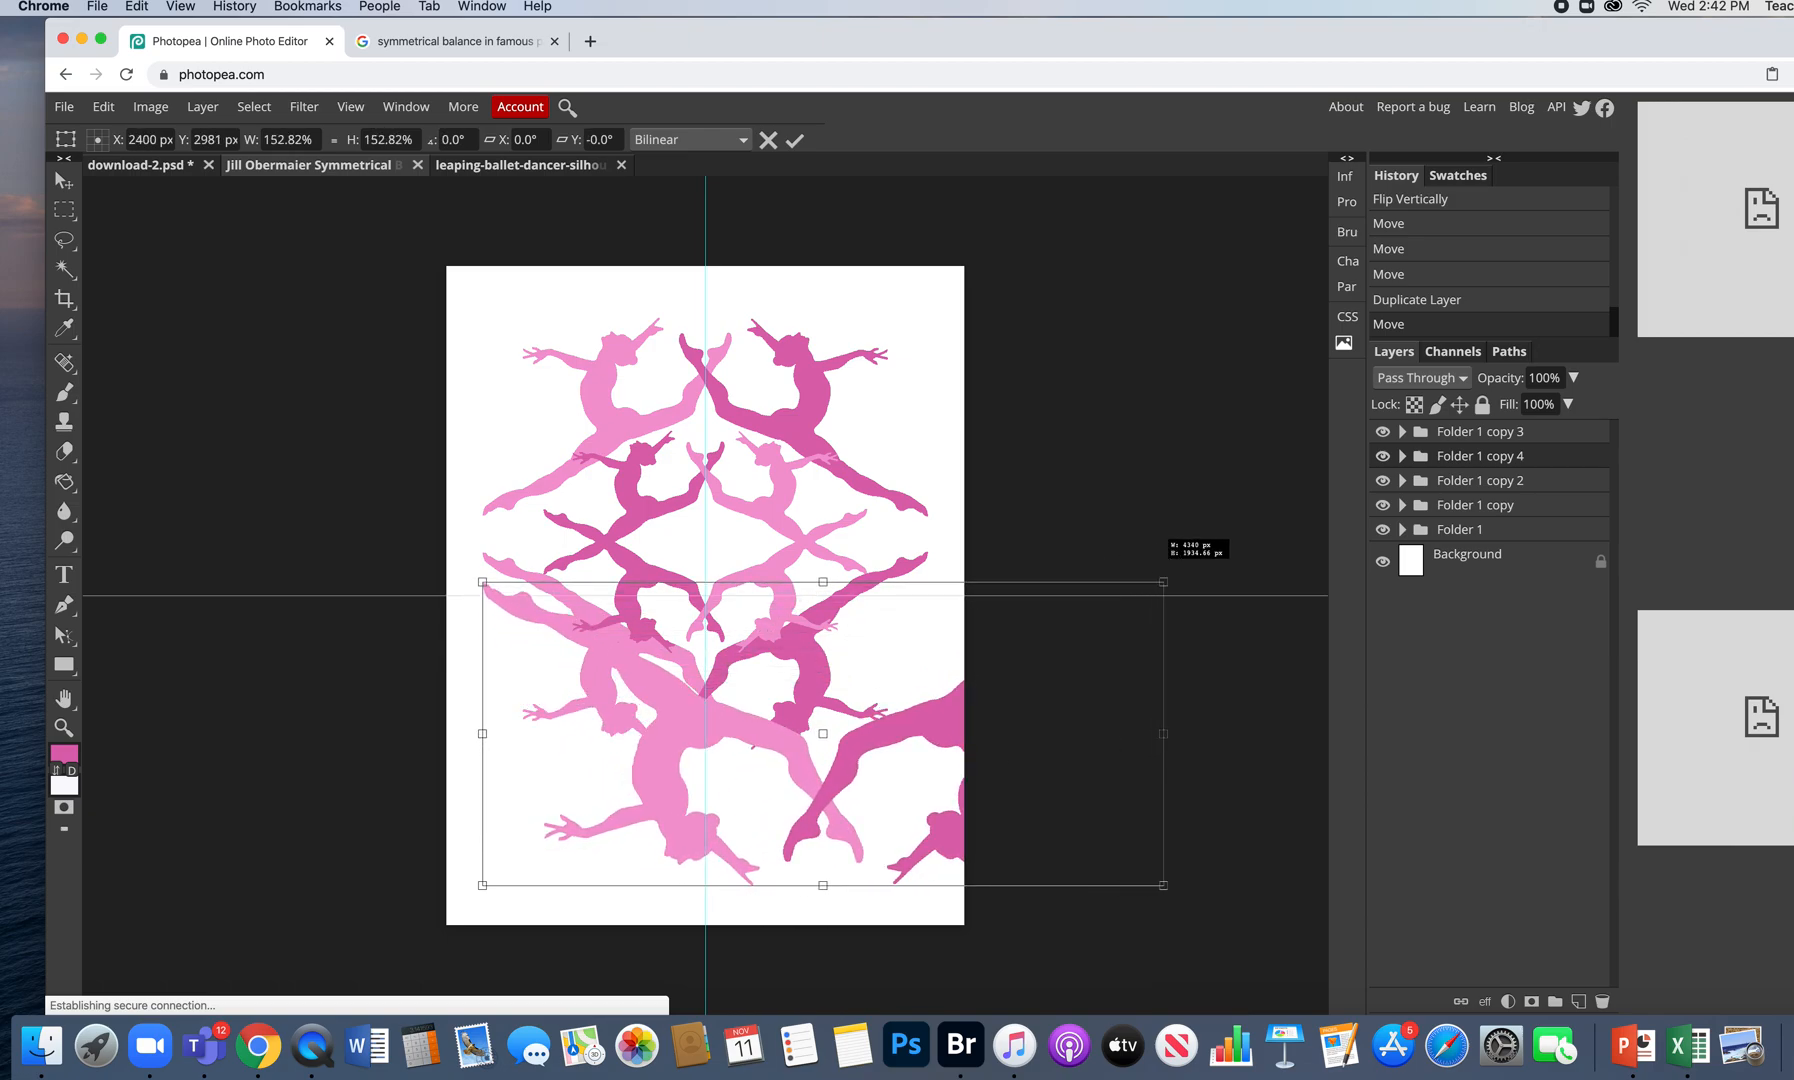
drag(892, 745, 826, 769)
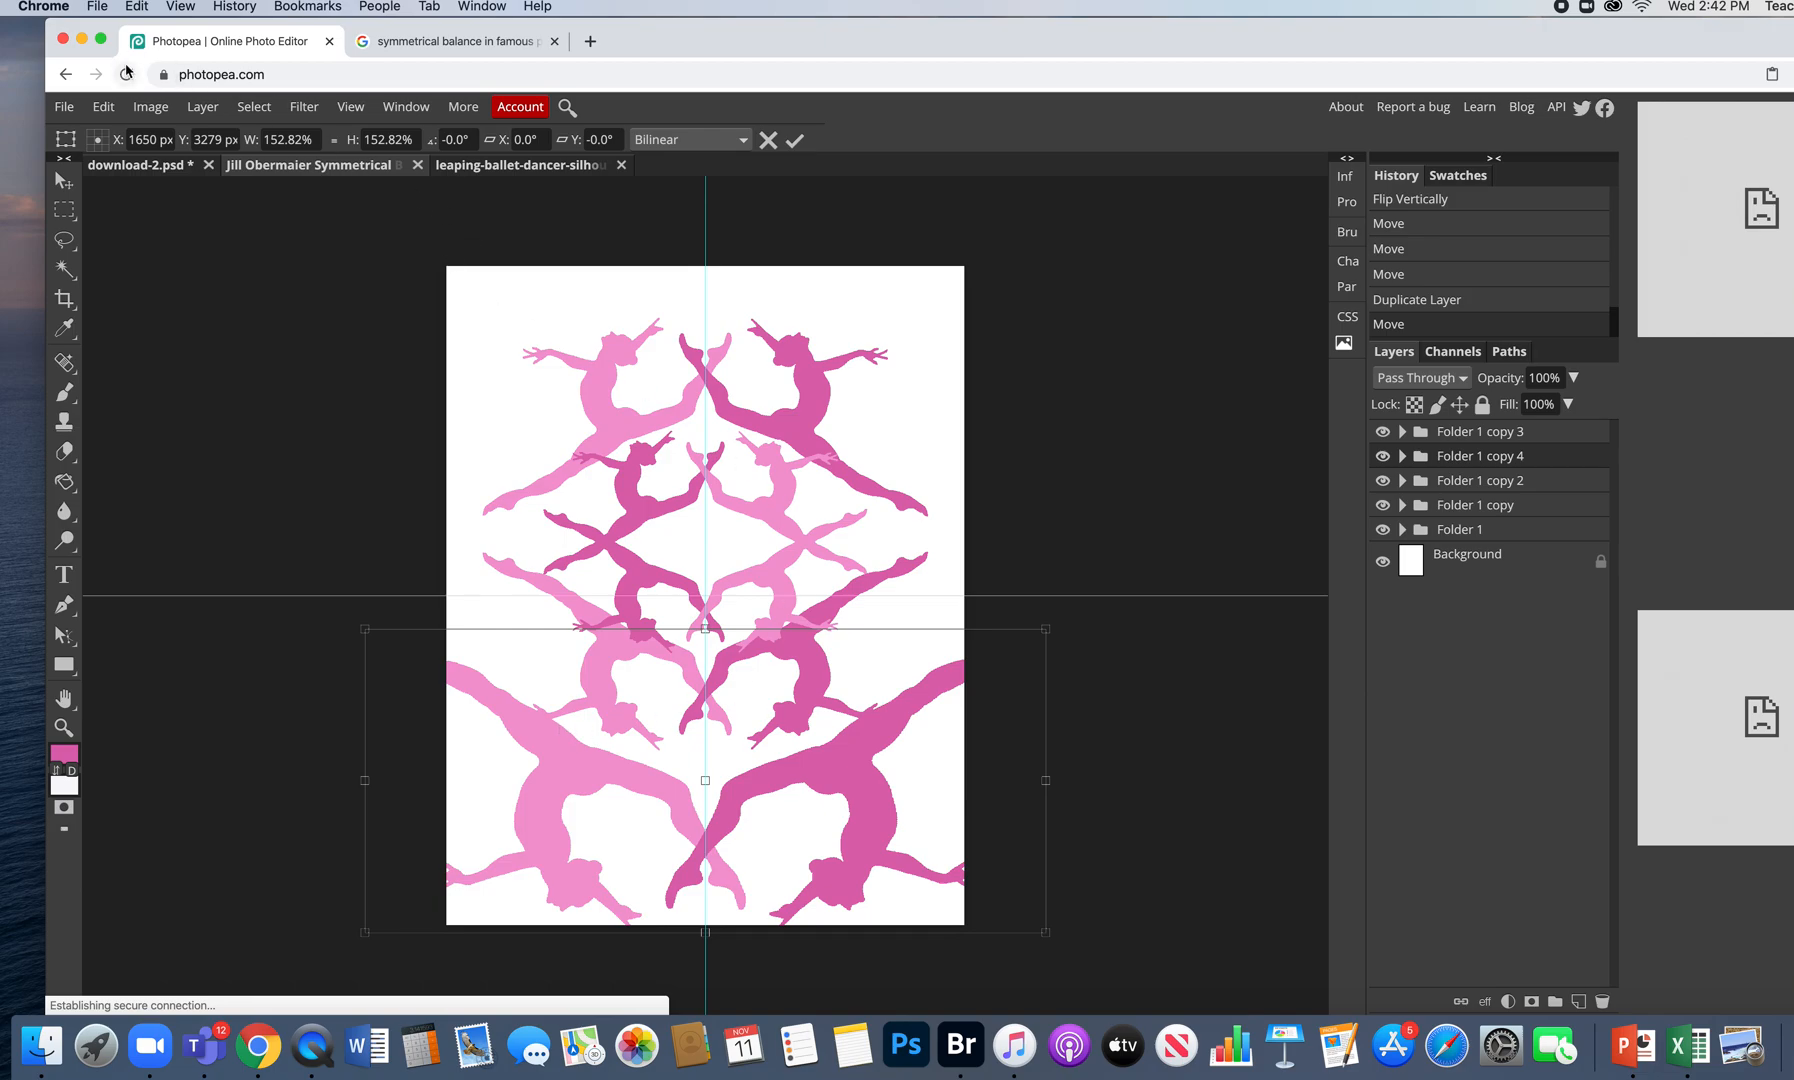
- Flip the bottom dancer group horizontally, nudge it onto the centre guide, and commit
click(104, 107)
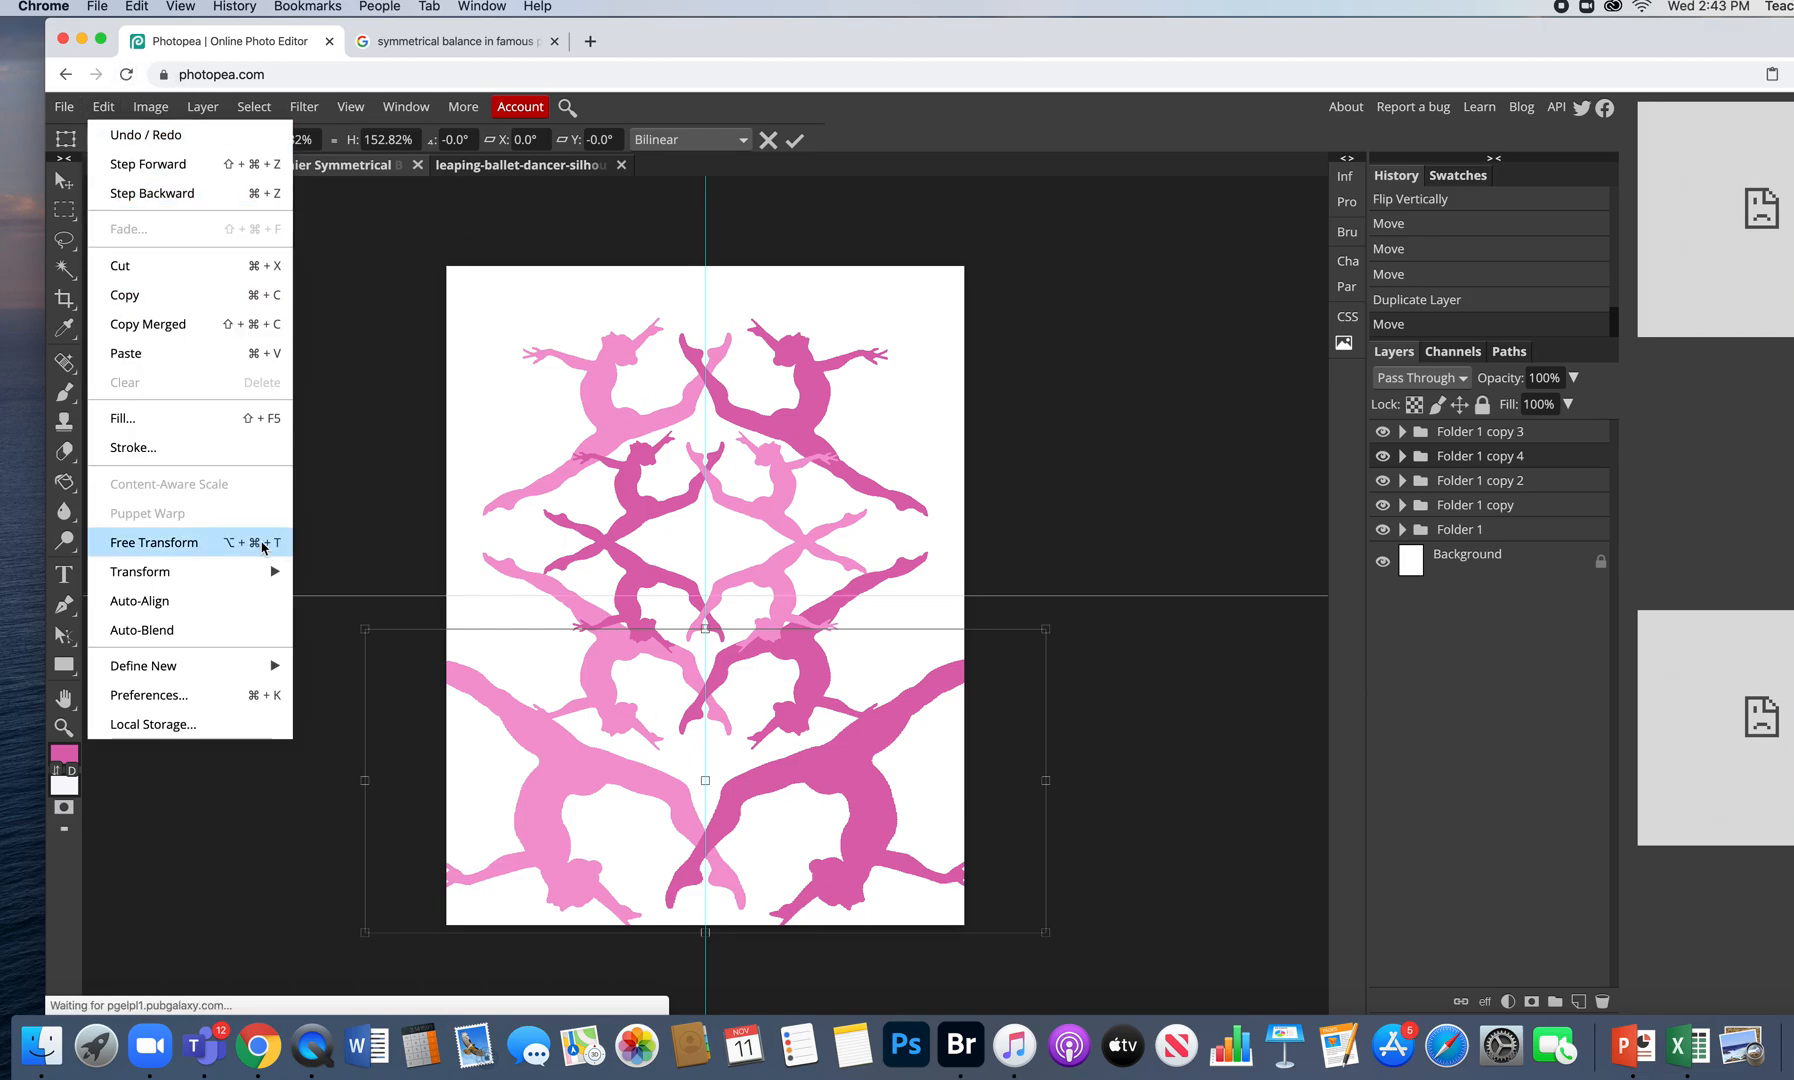
mouse_move(240, 571)
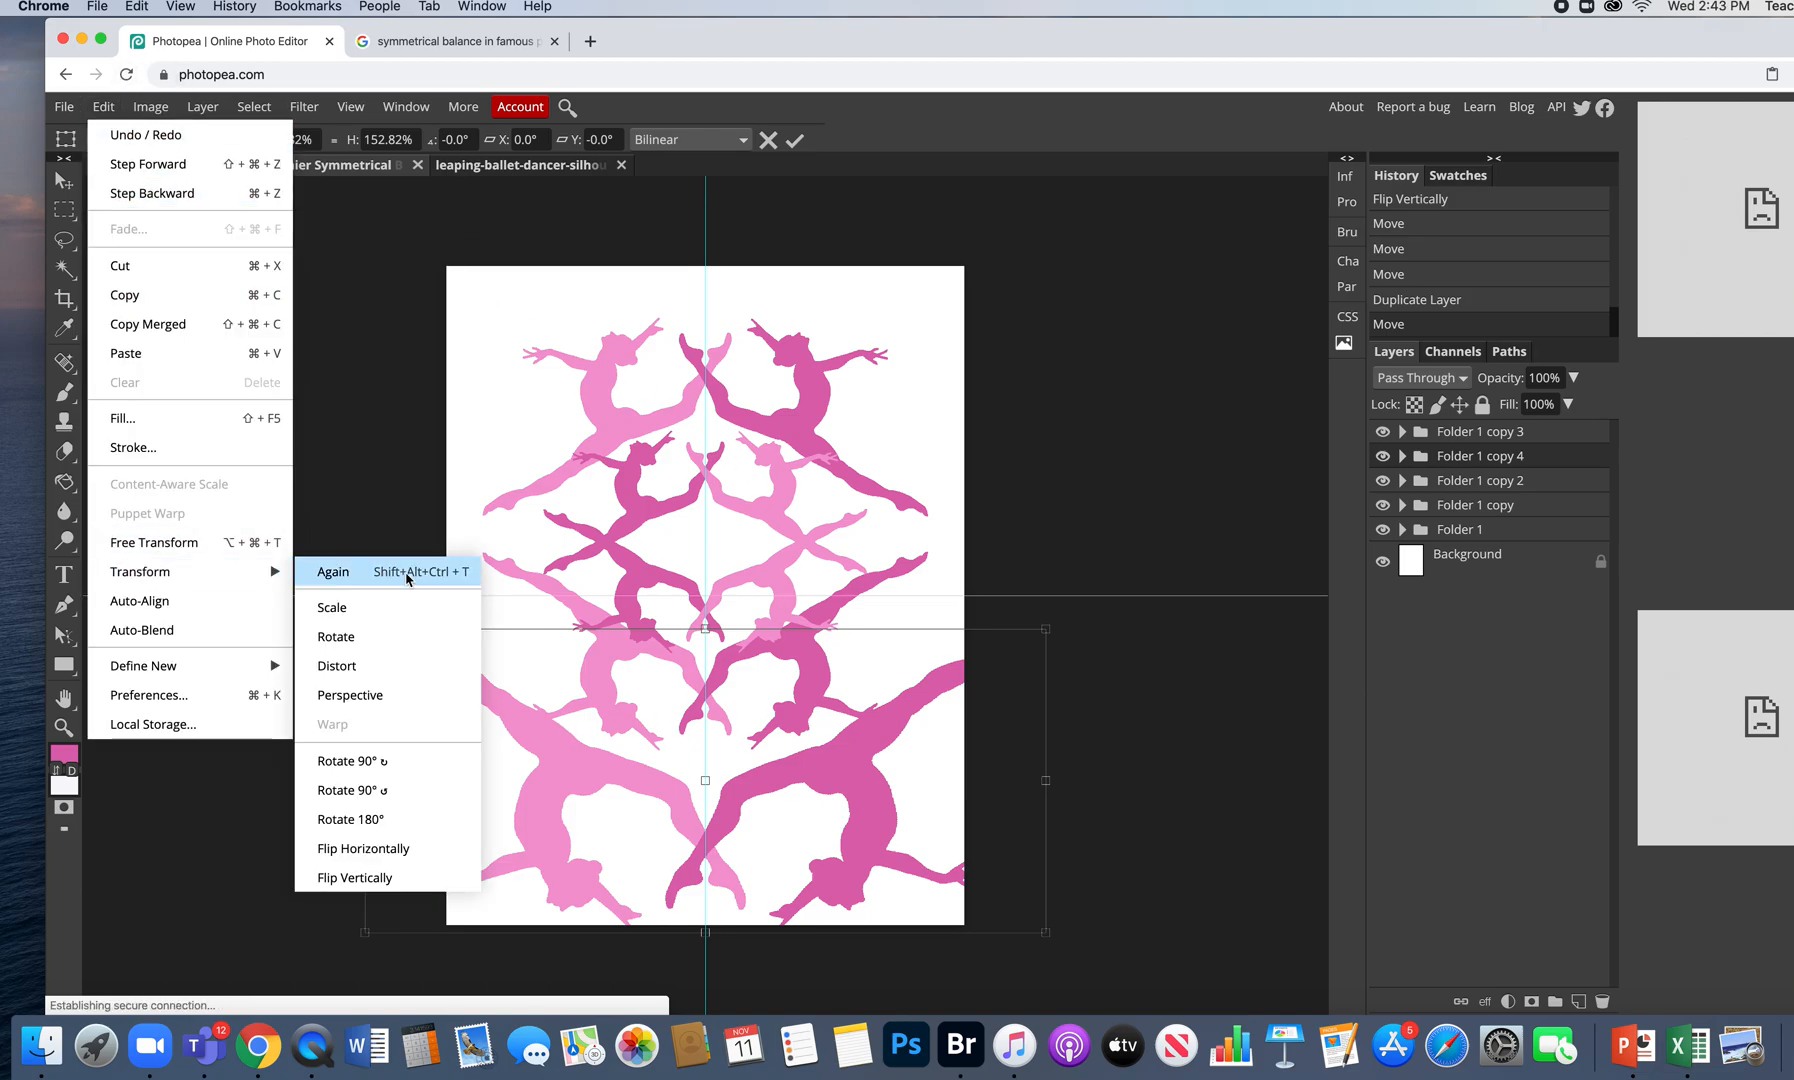
click(447, 848)
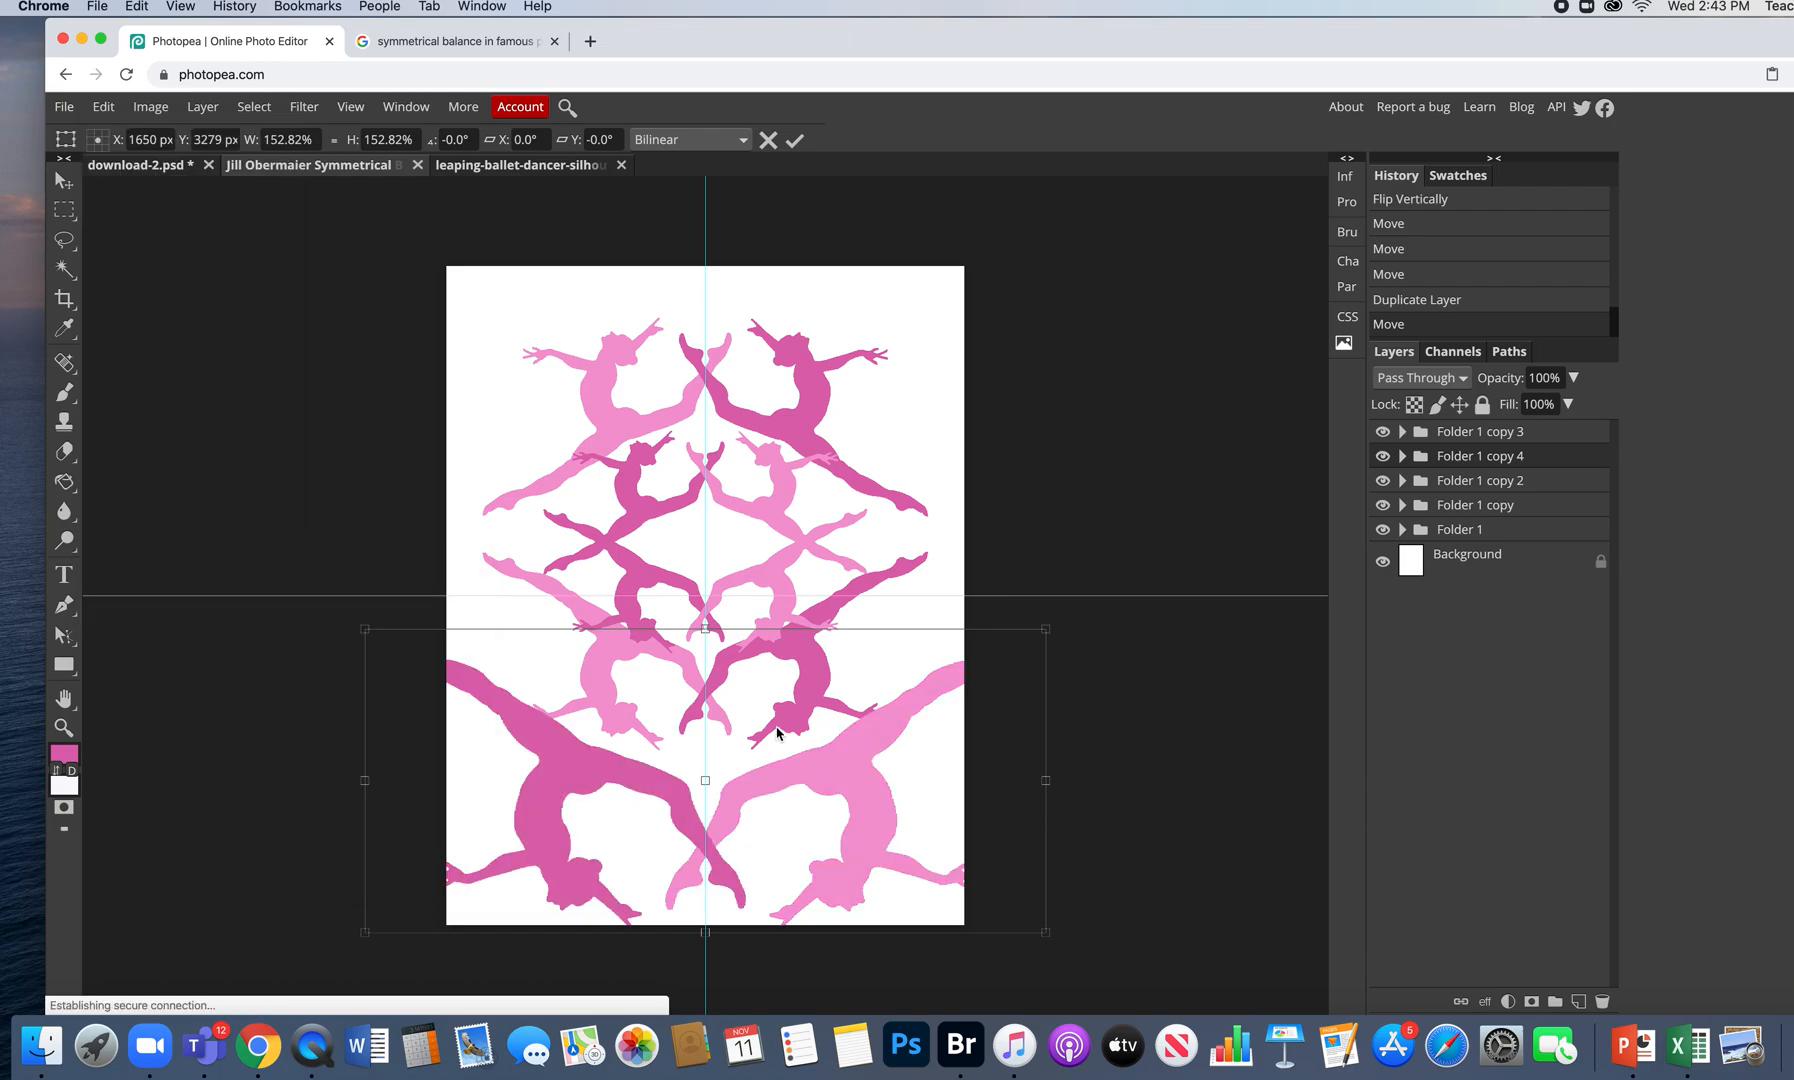
drag(815, 767, 836, 761)
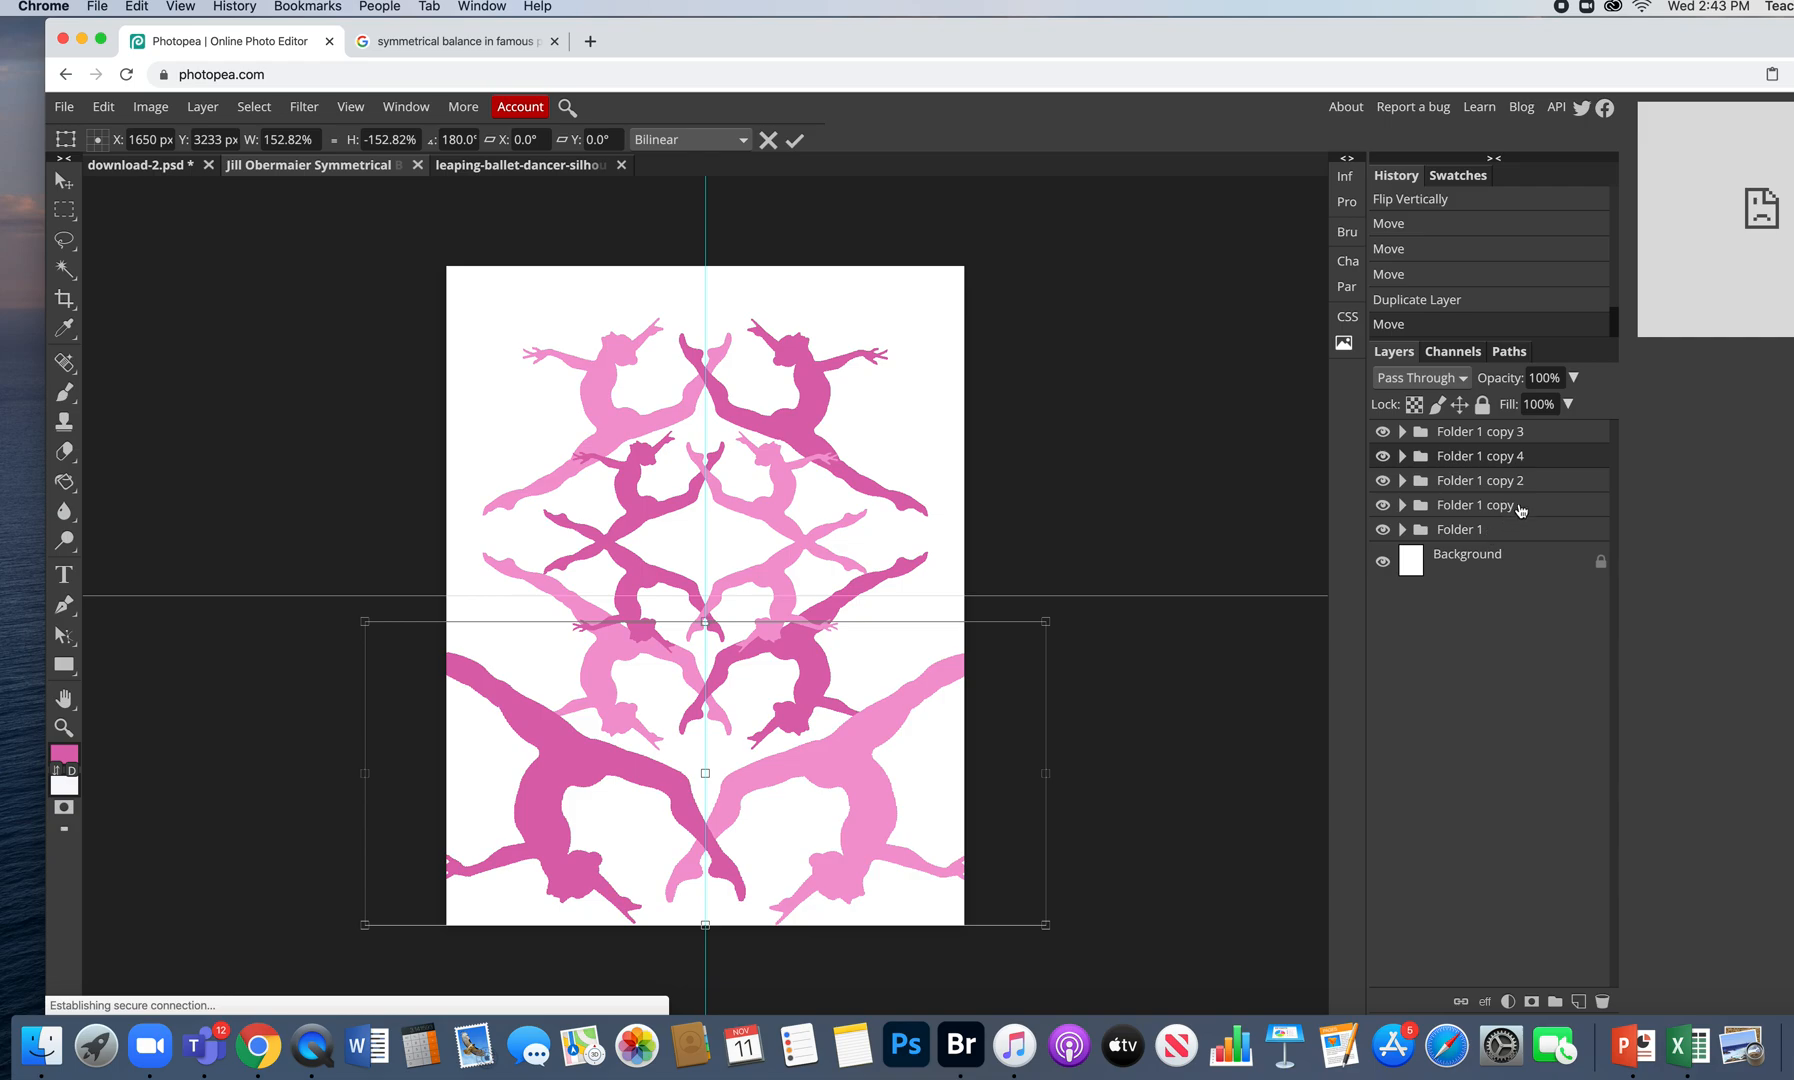
click(1383, 457)
- Nest Folder 1 copy 4 inside Folder 1 copy 2, undoing a trial reorder of that folder
click(1383, 457)
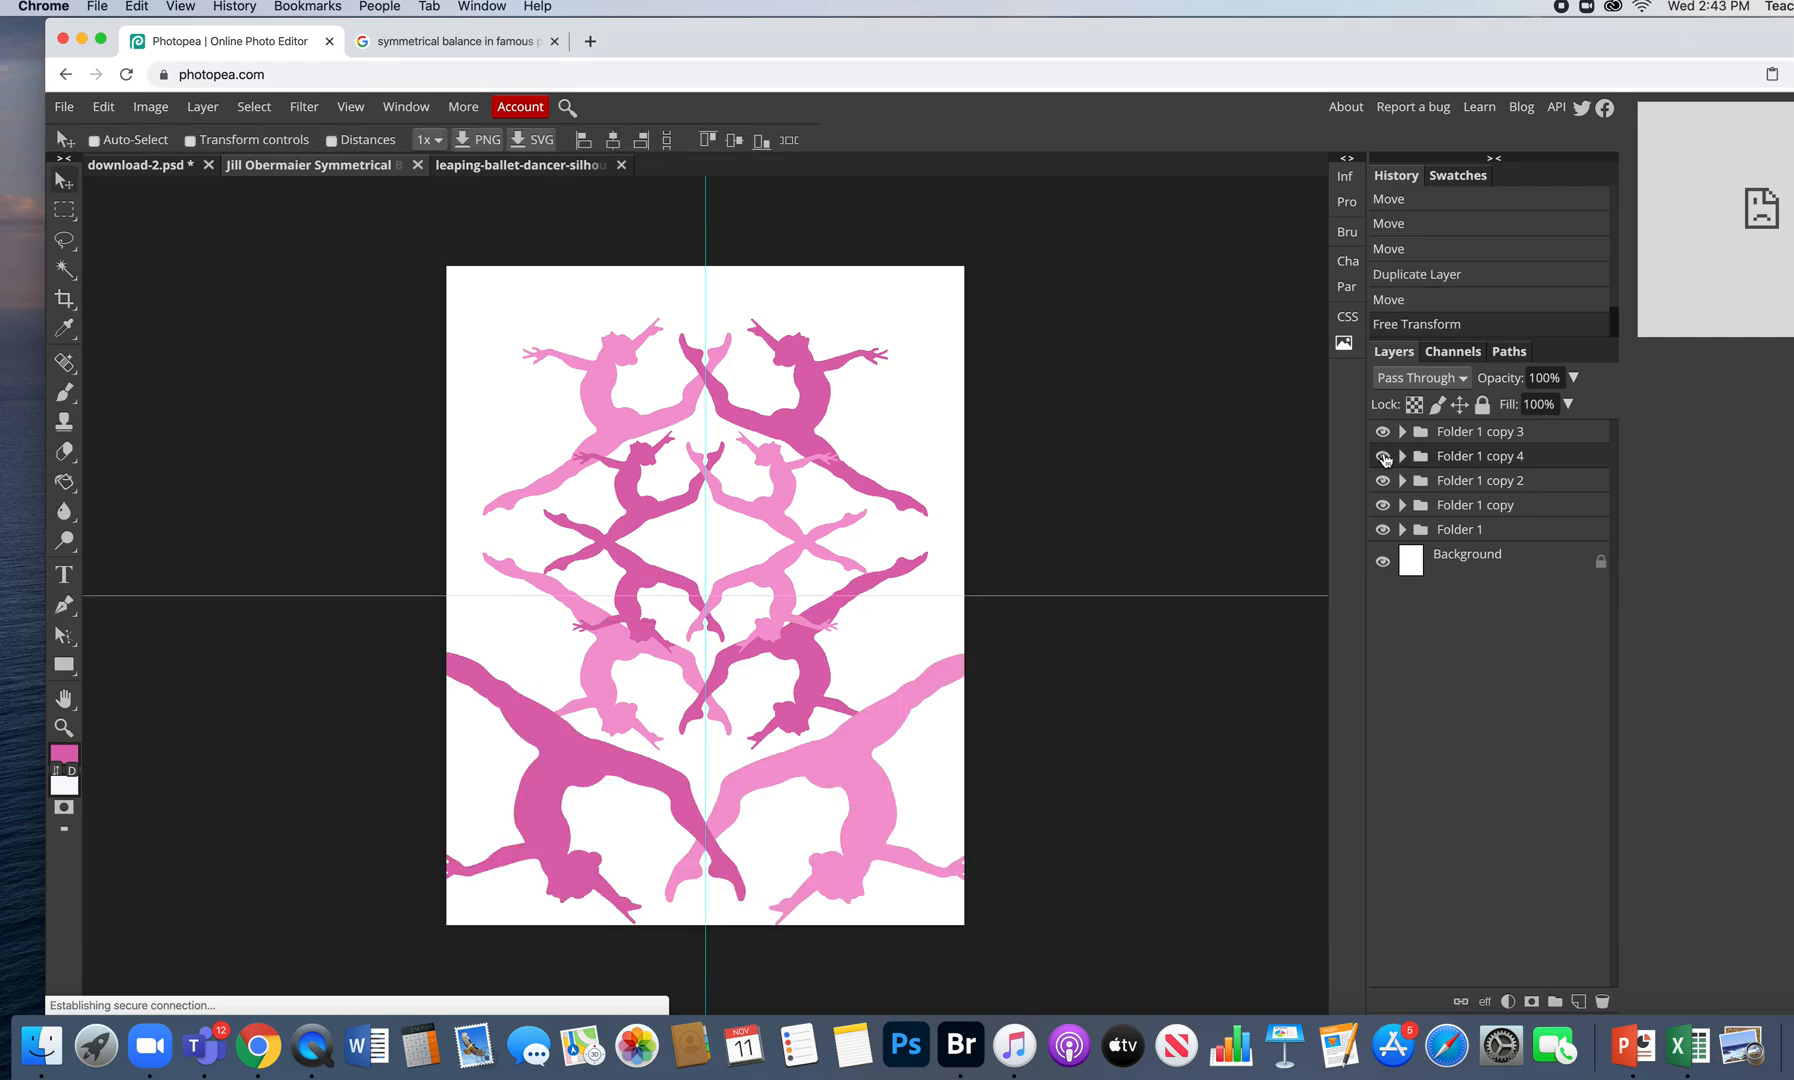
drag(1542, 456, 1537, 523)
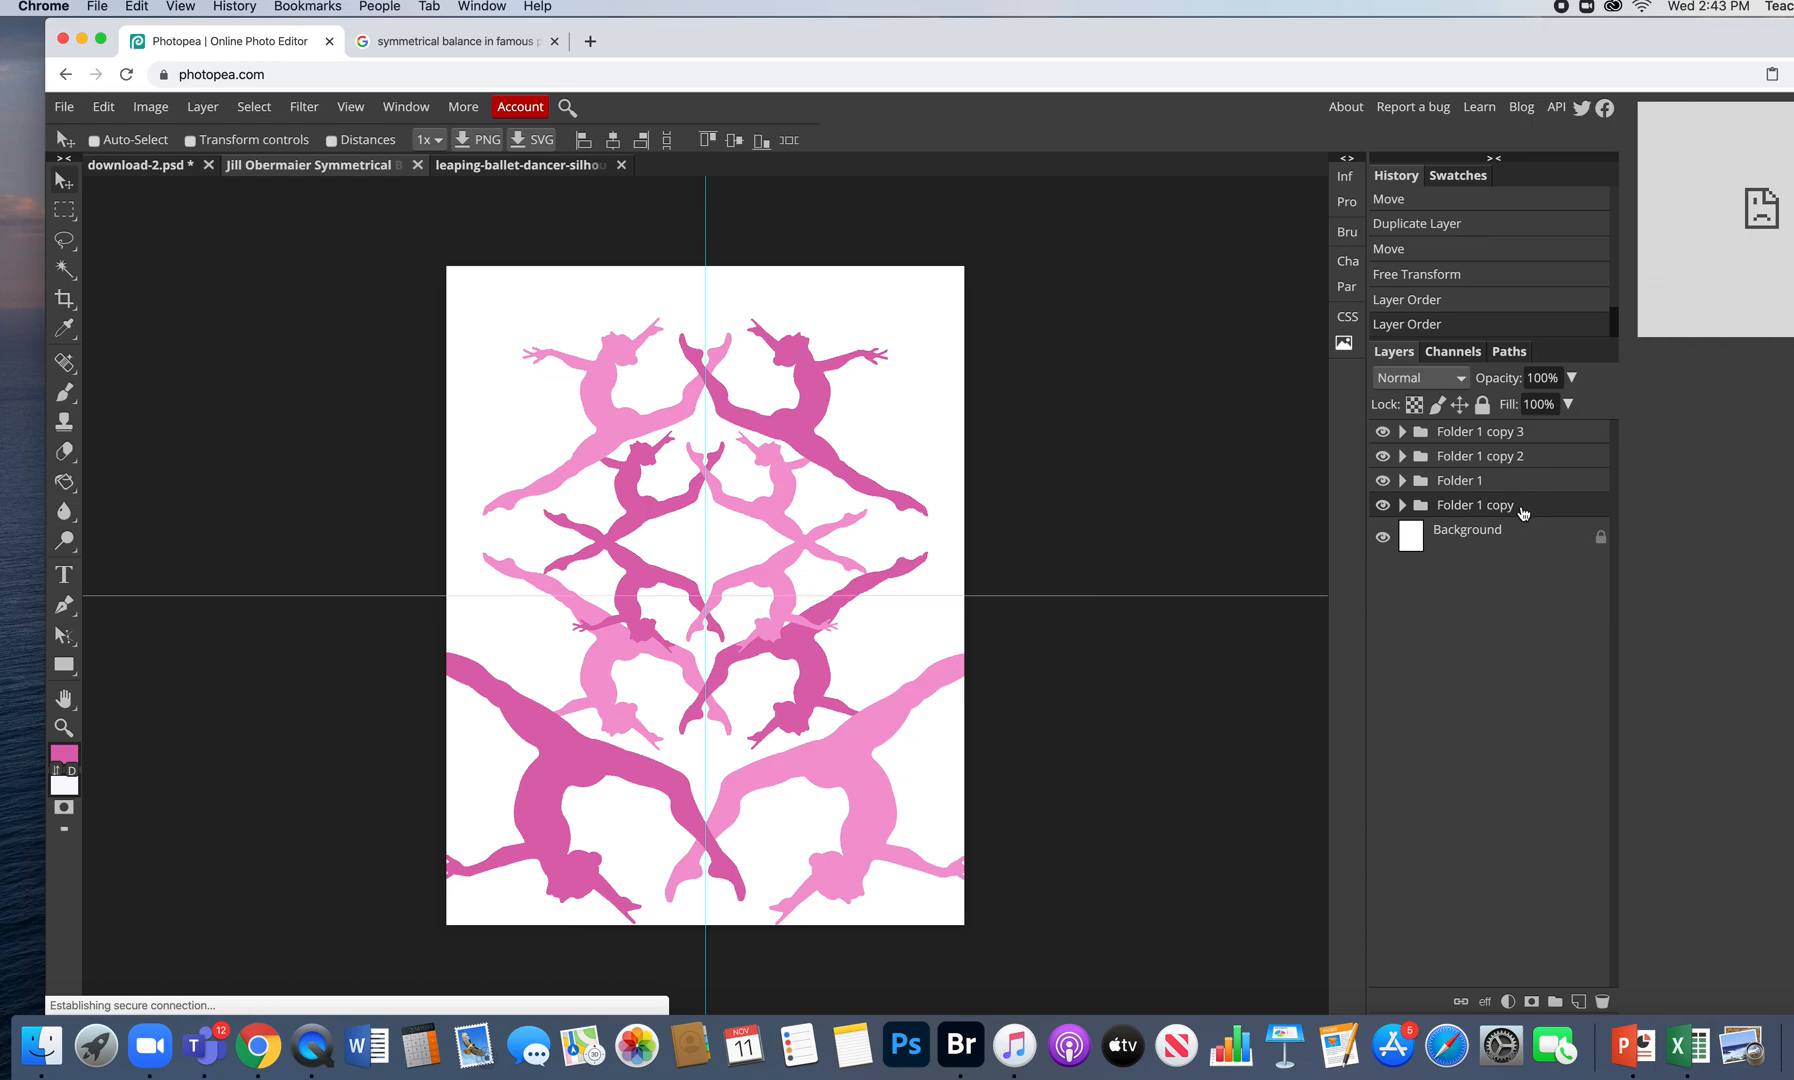
click(1383, 505)
click(1383, 505)
click(1383, 481)
click(1383, 481)
click(1384, 457)
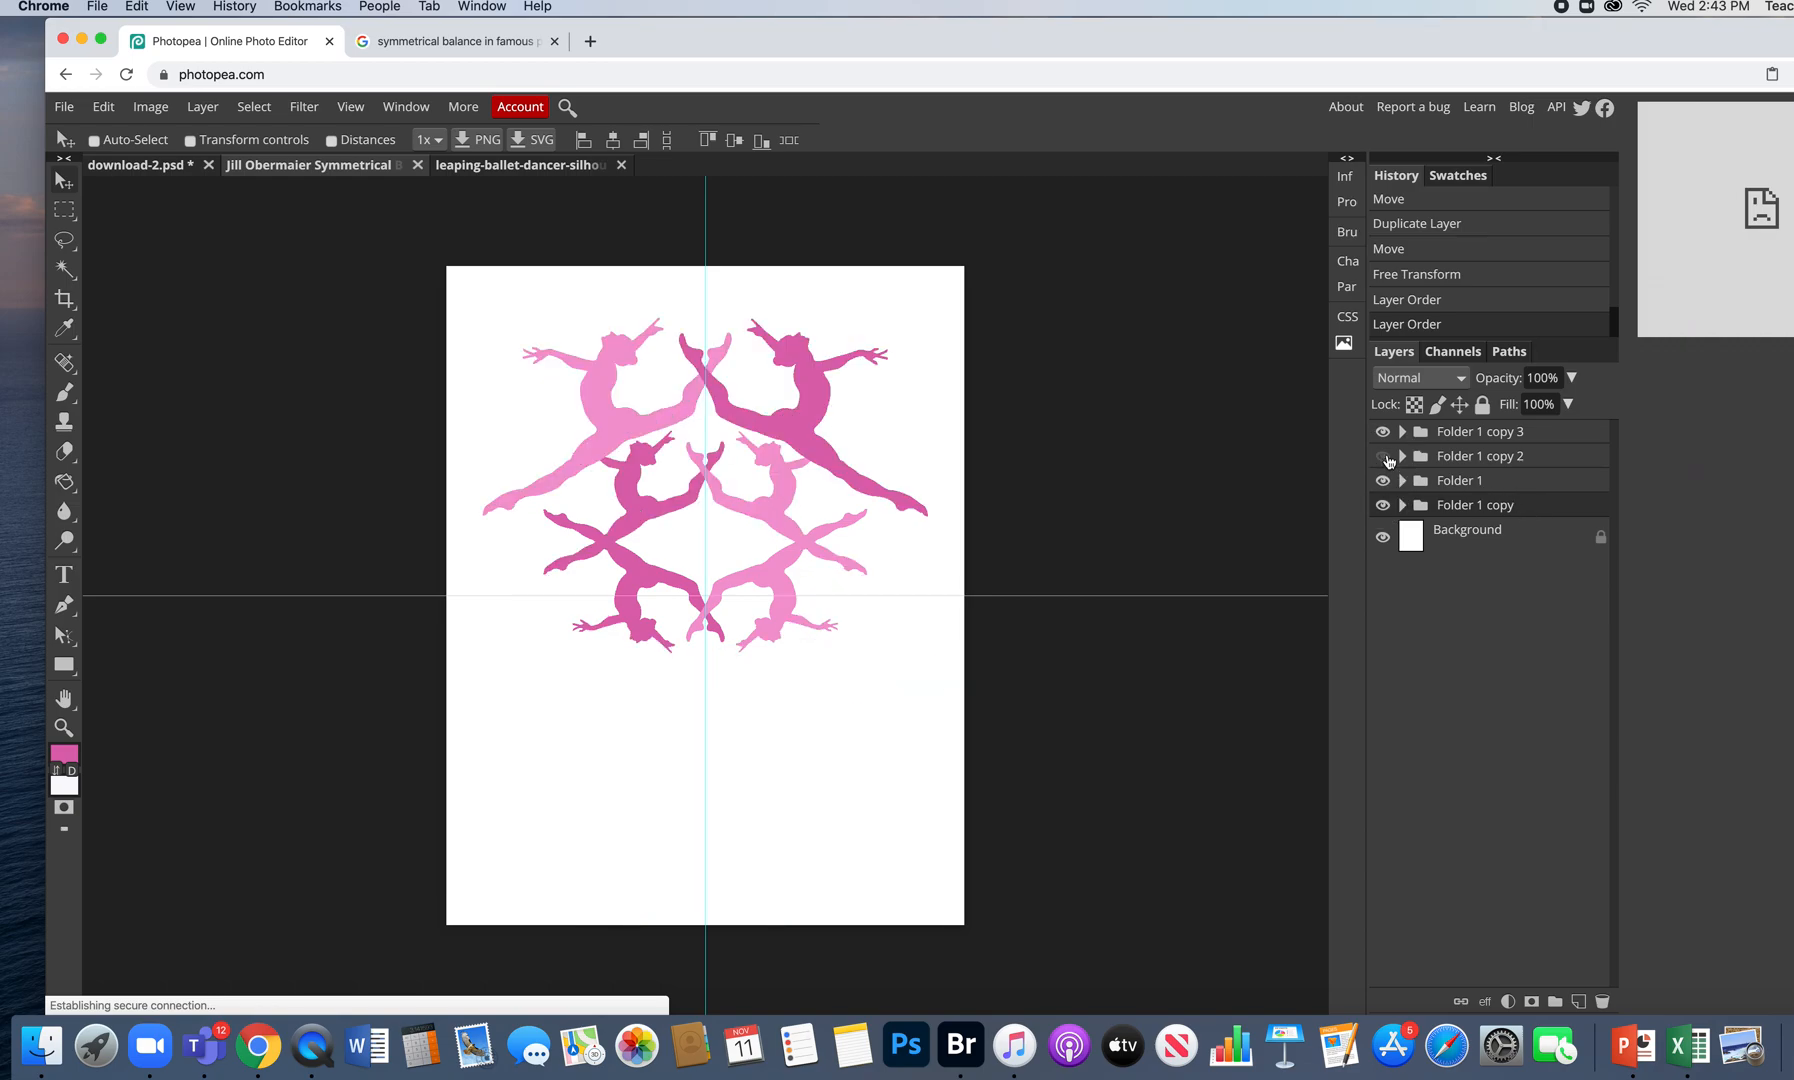
click(1384, 457)
drag(1497, 456, 1500, 515)
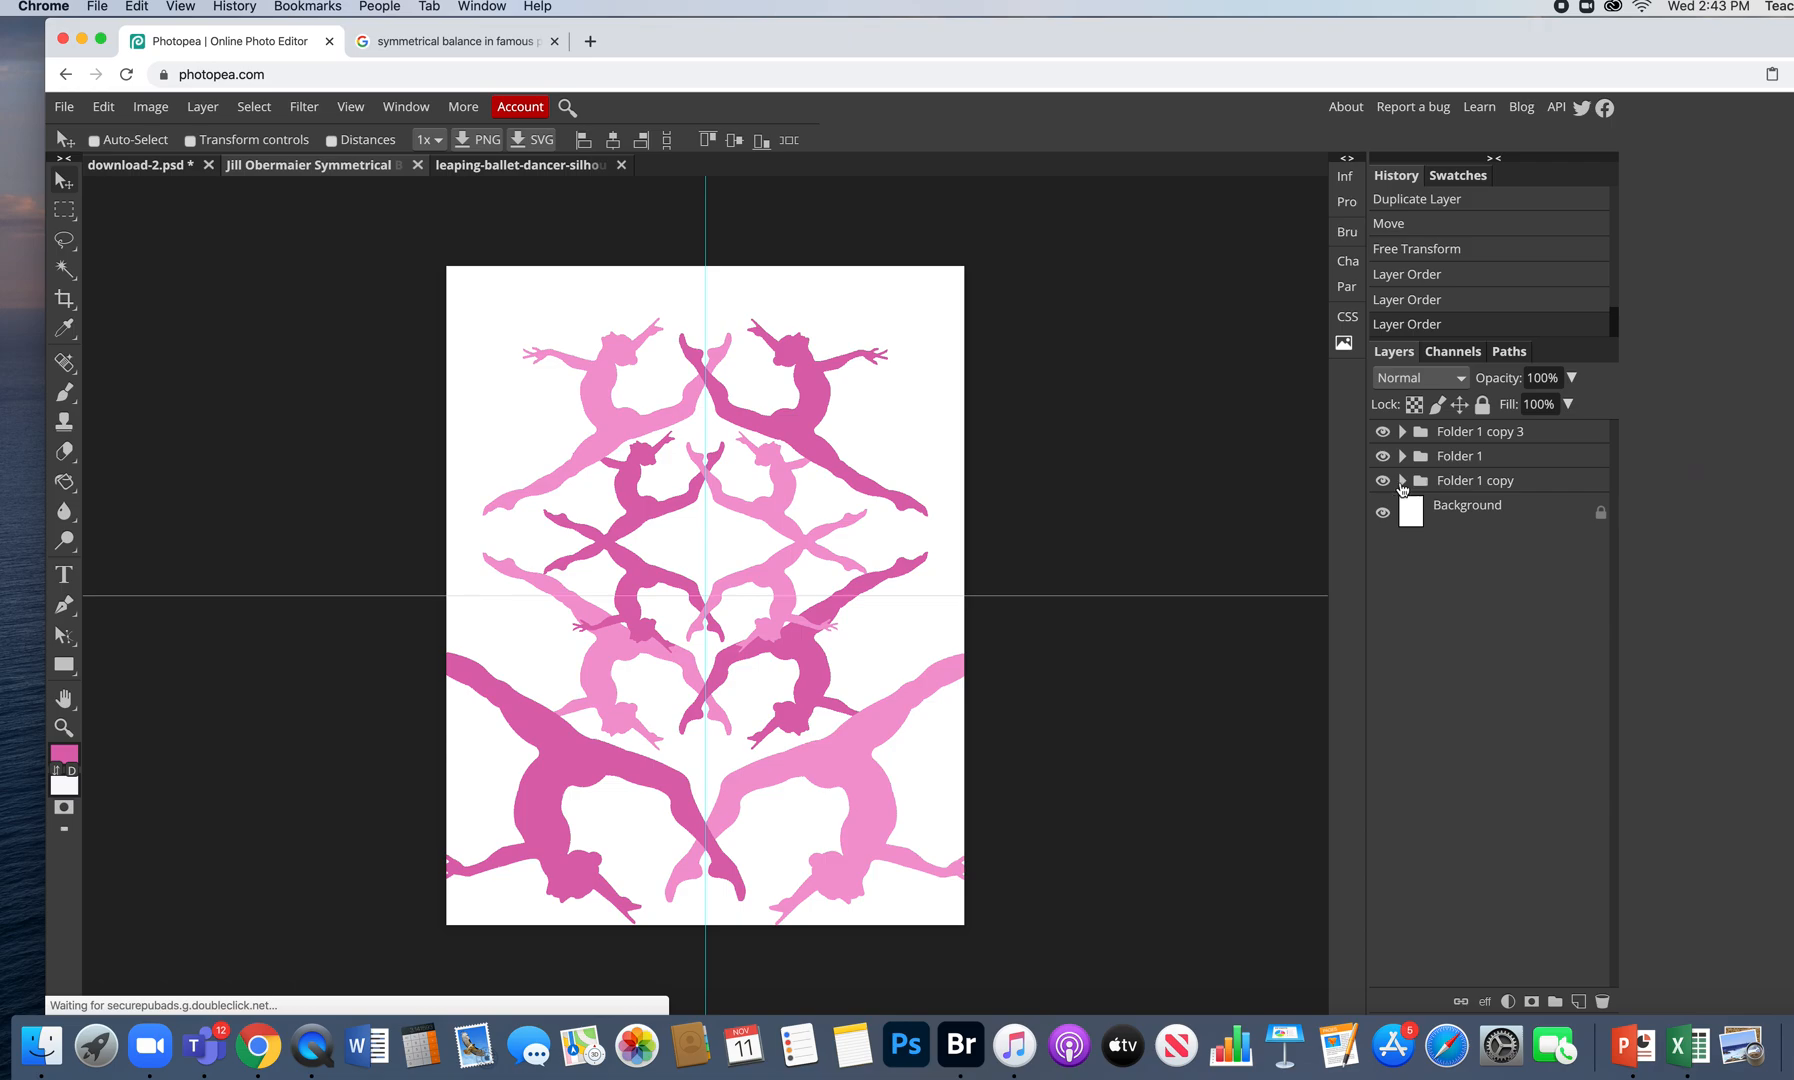
key(super+z)
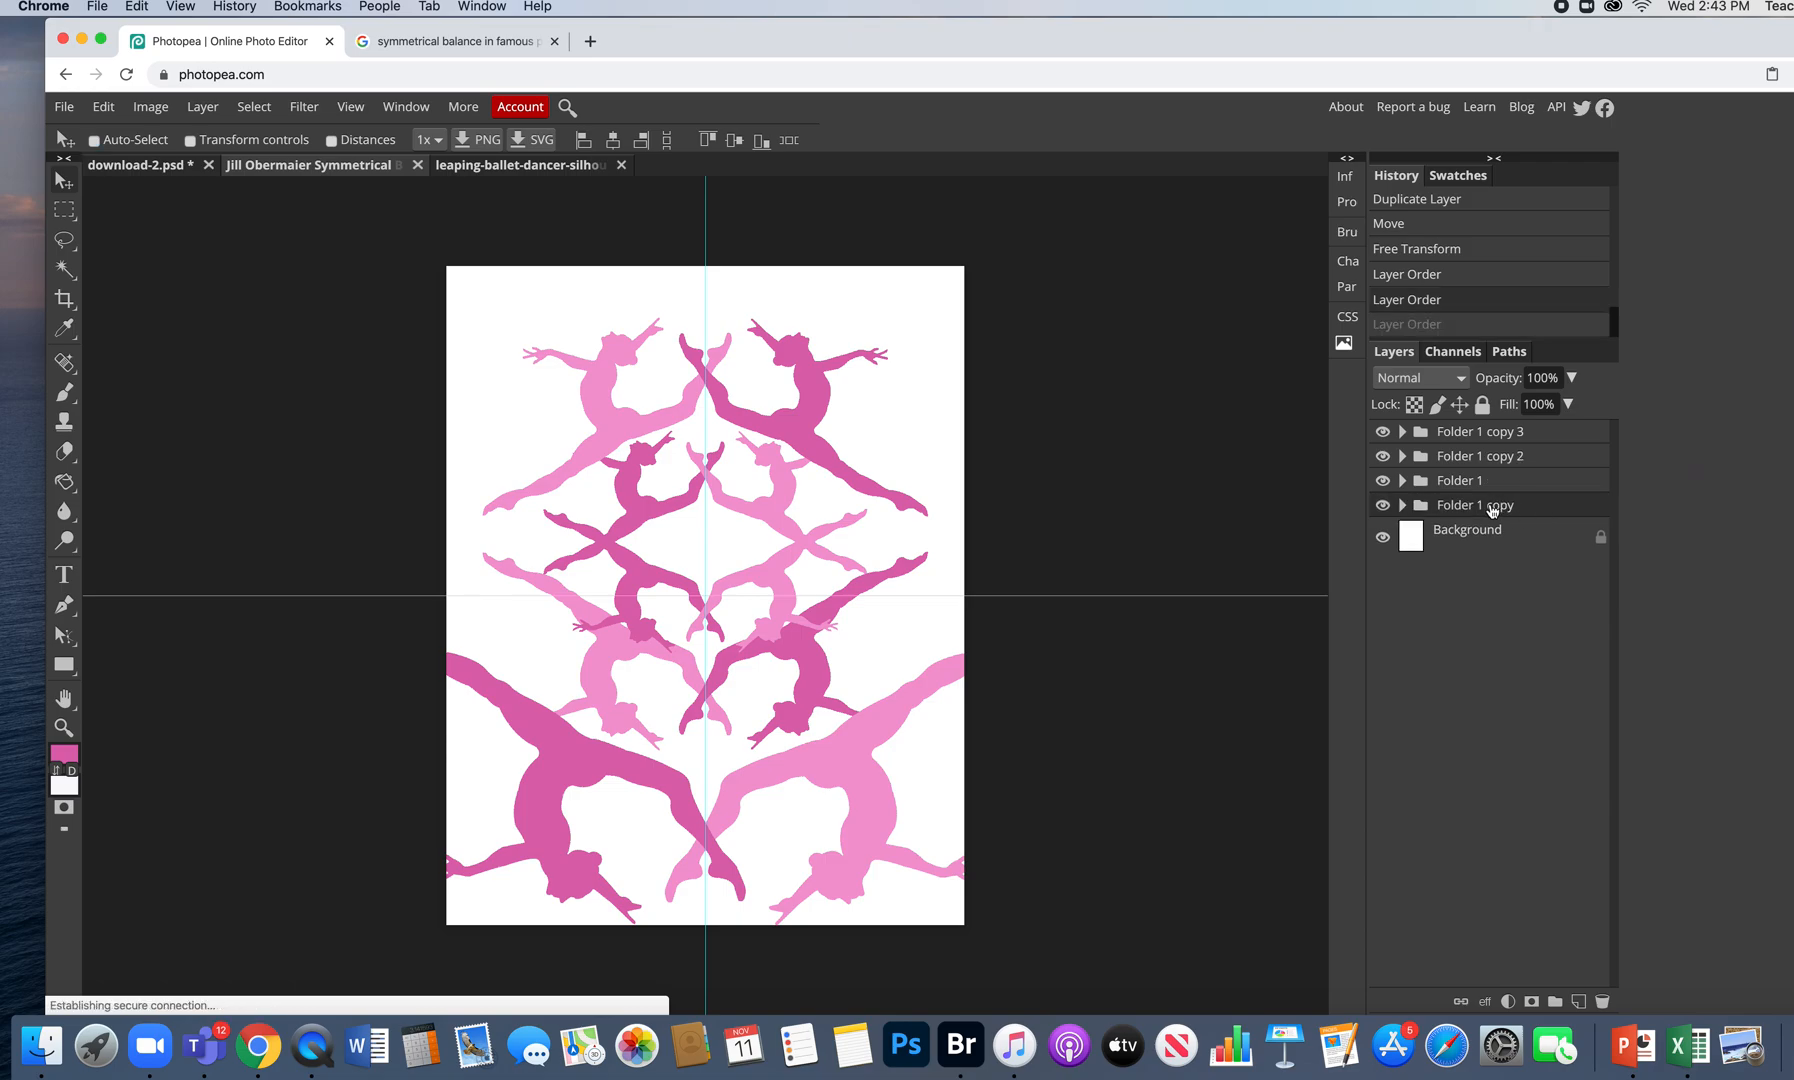
- Move Folder 1 copy 2 below Folder 1 copy in the layer stack
click(1479, 459)
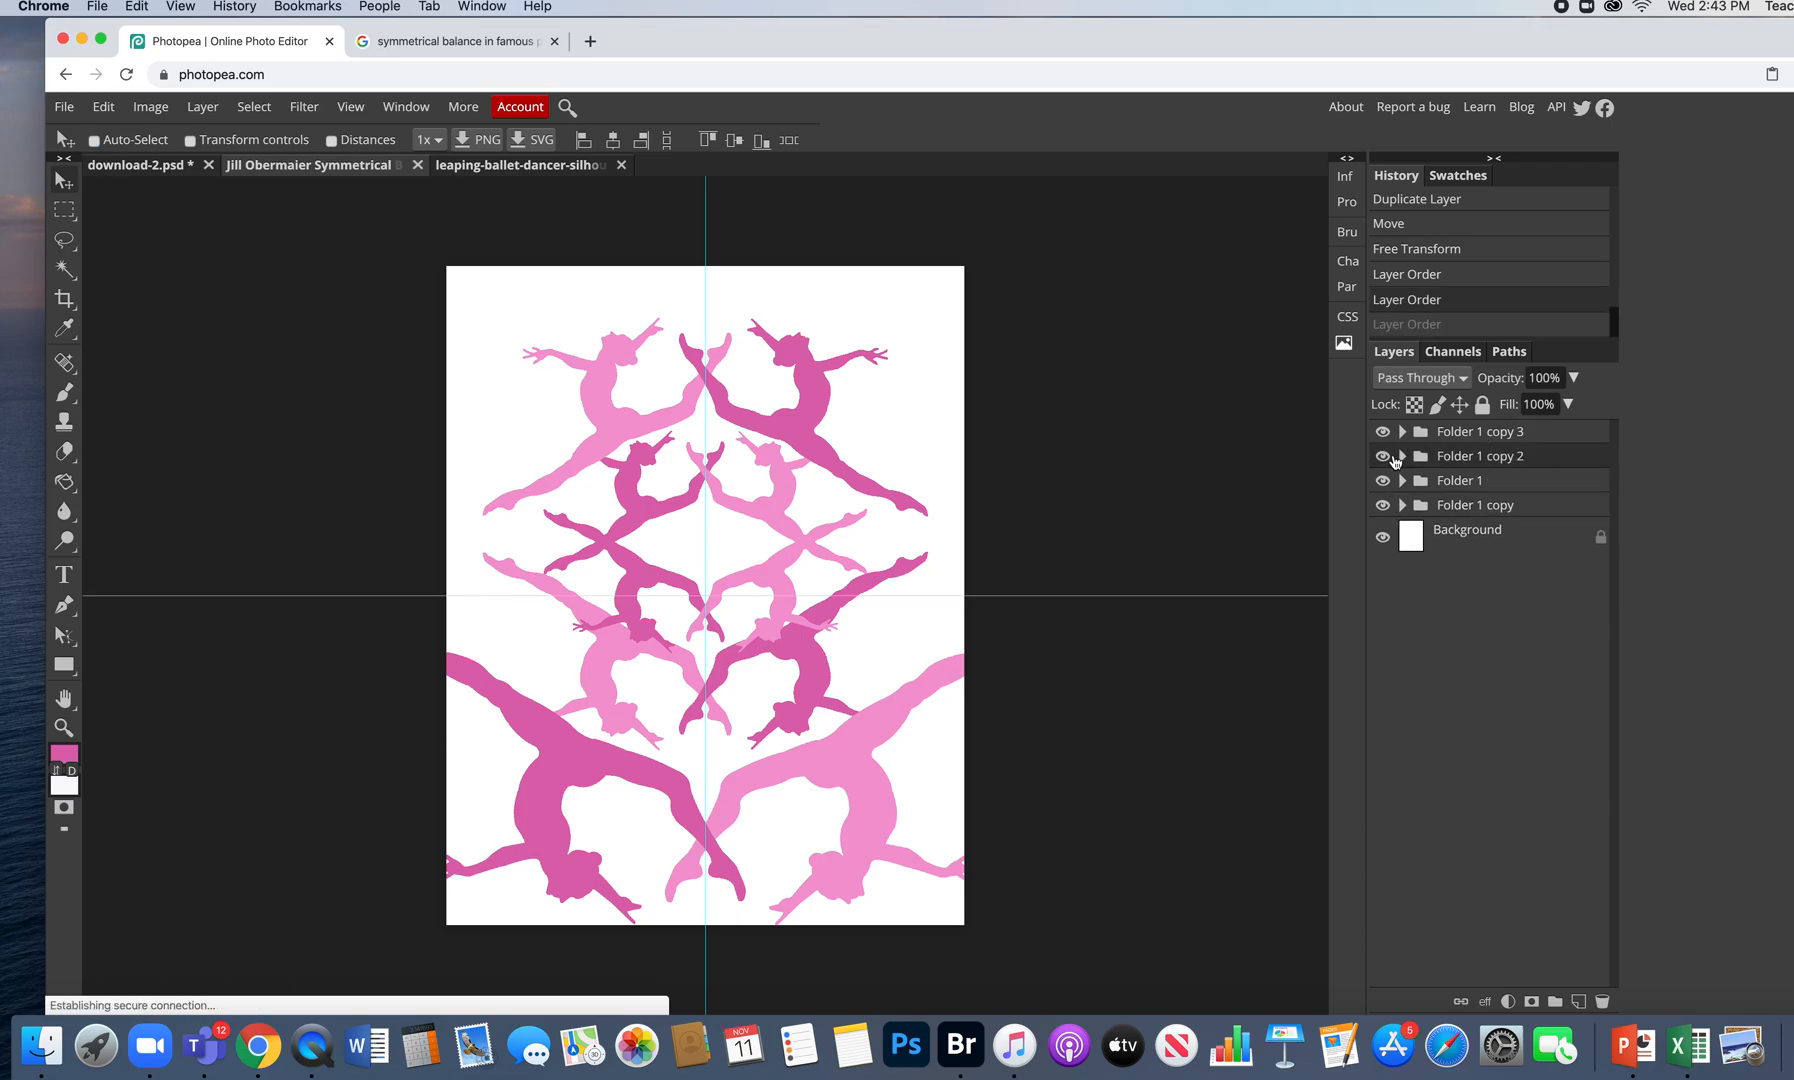
click(1383, 457)
click(1383, 457)
drag(1485, 457, 1486, 526)
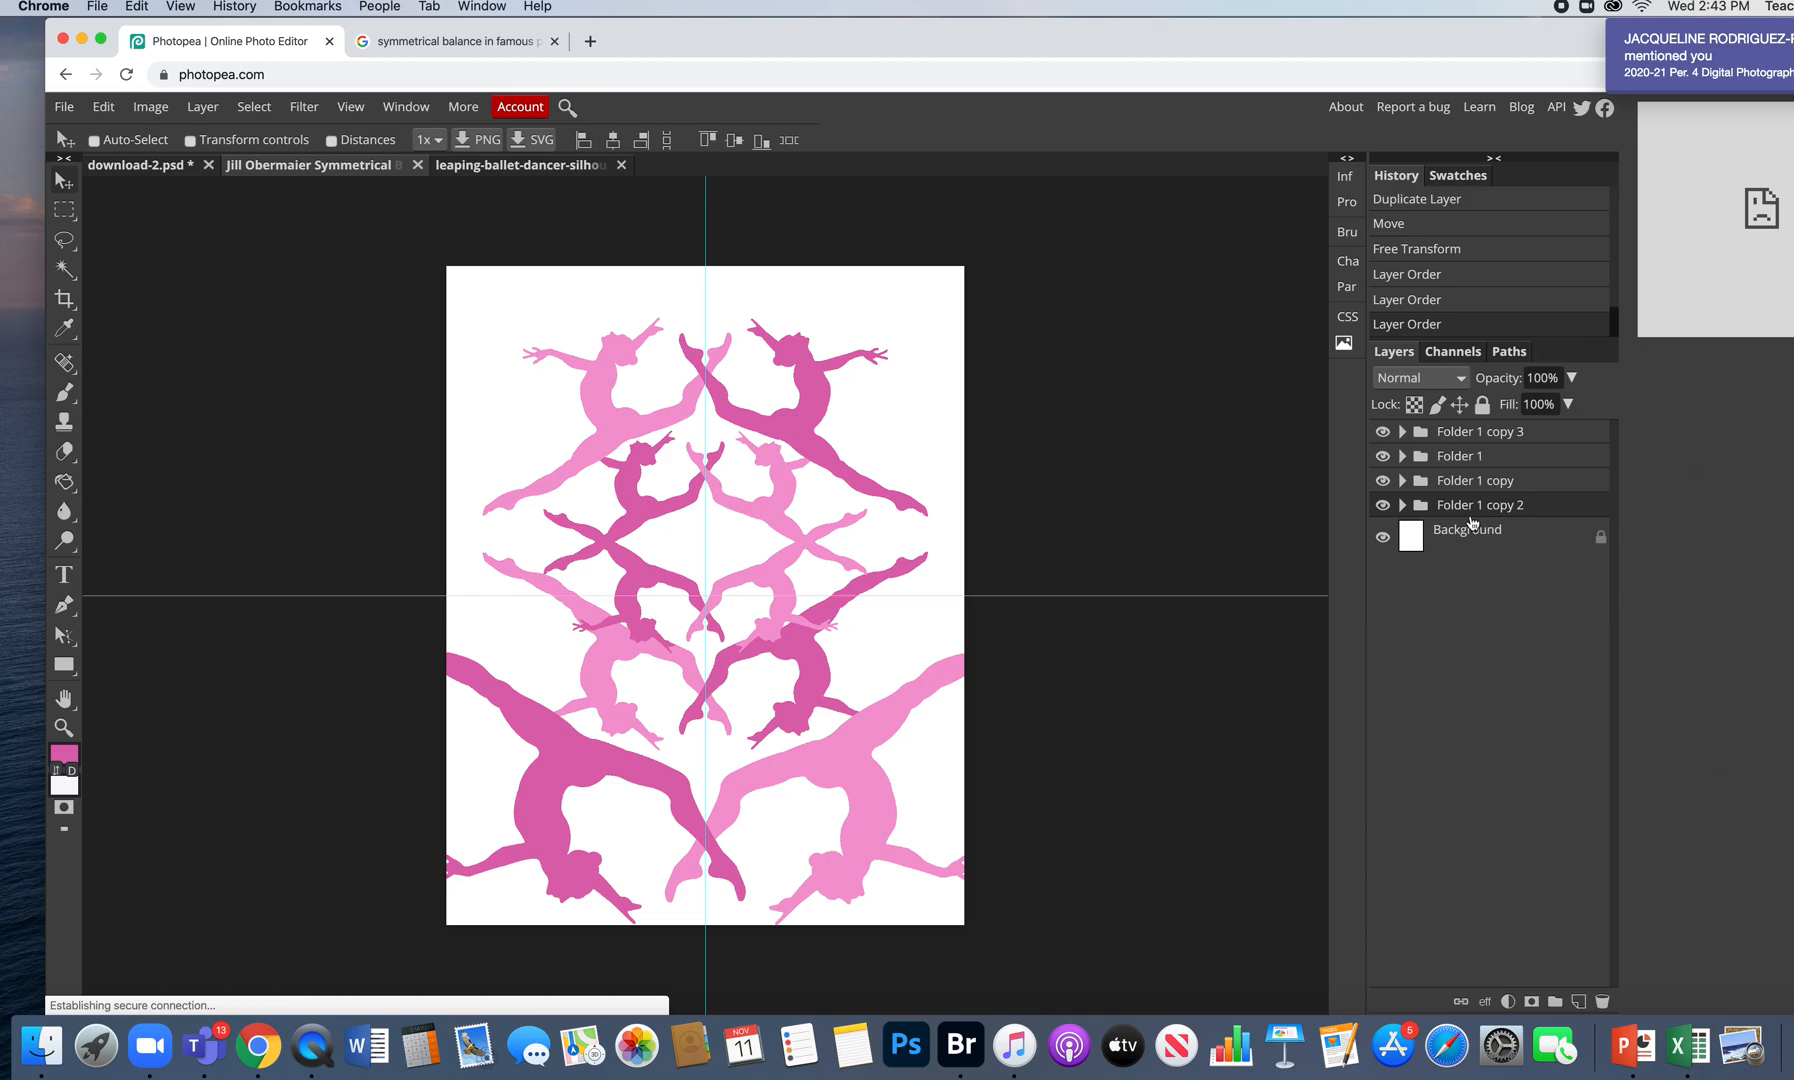
click(1373, 508)
click(1373, 508)
click(1372, 508)
click(1372, 508)
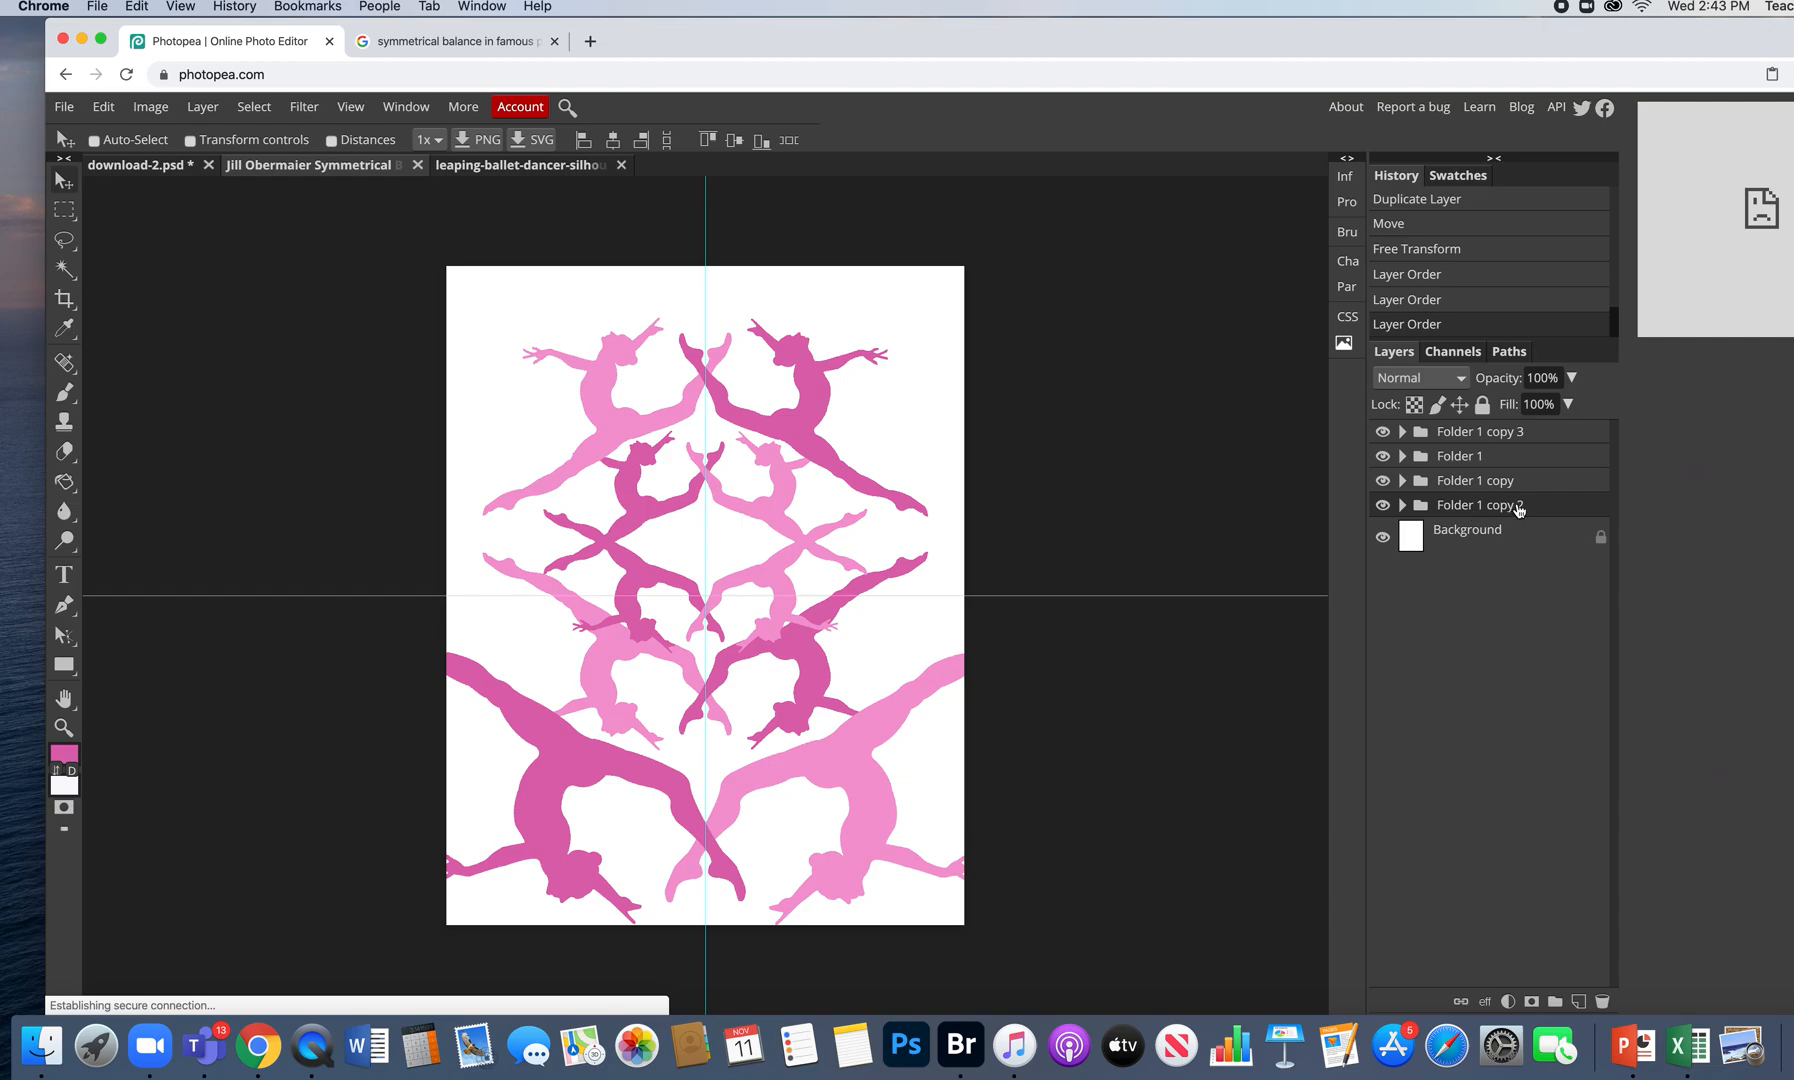
key(alt+super+t)
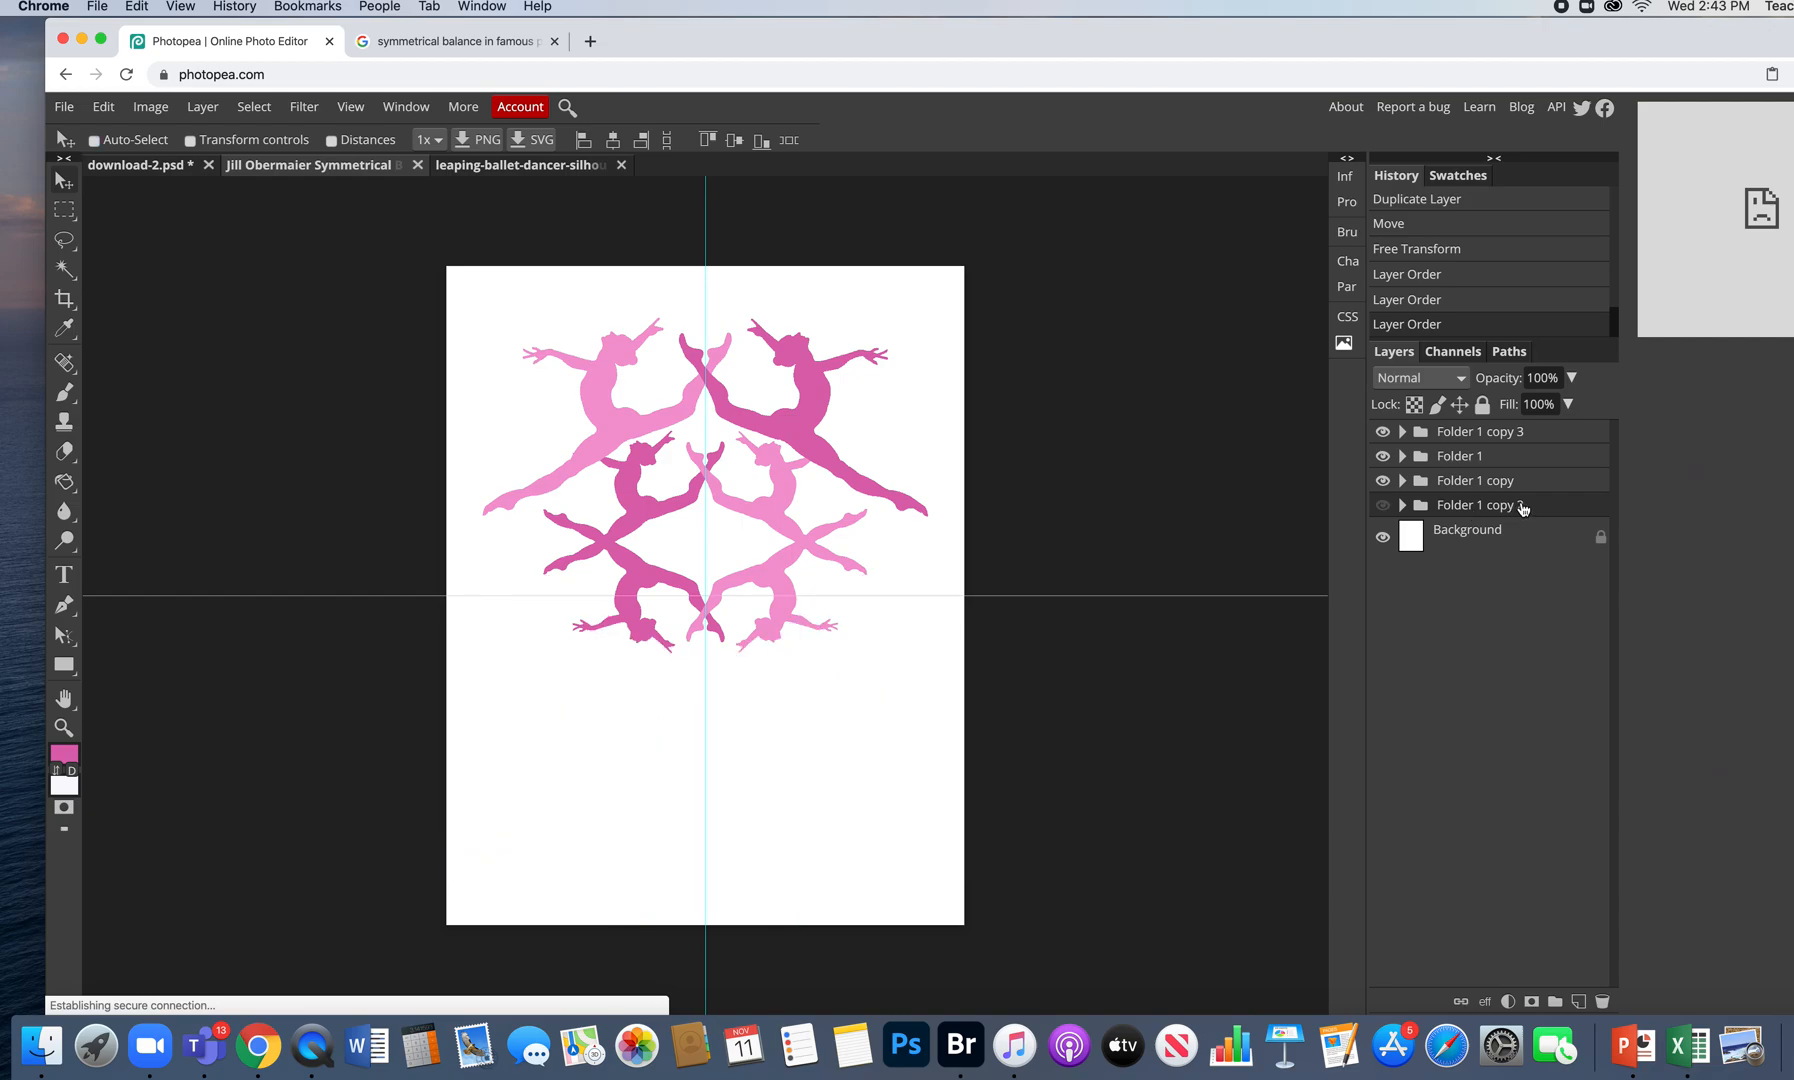
click(1381, 507)
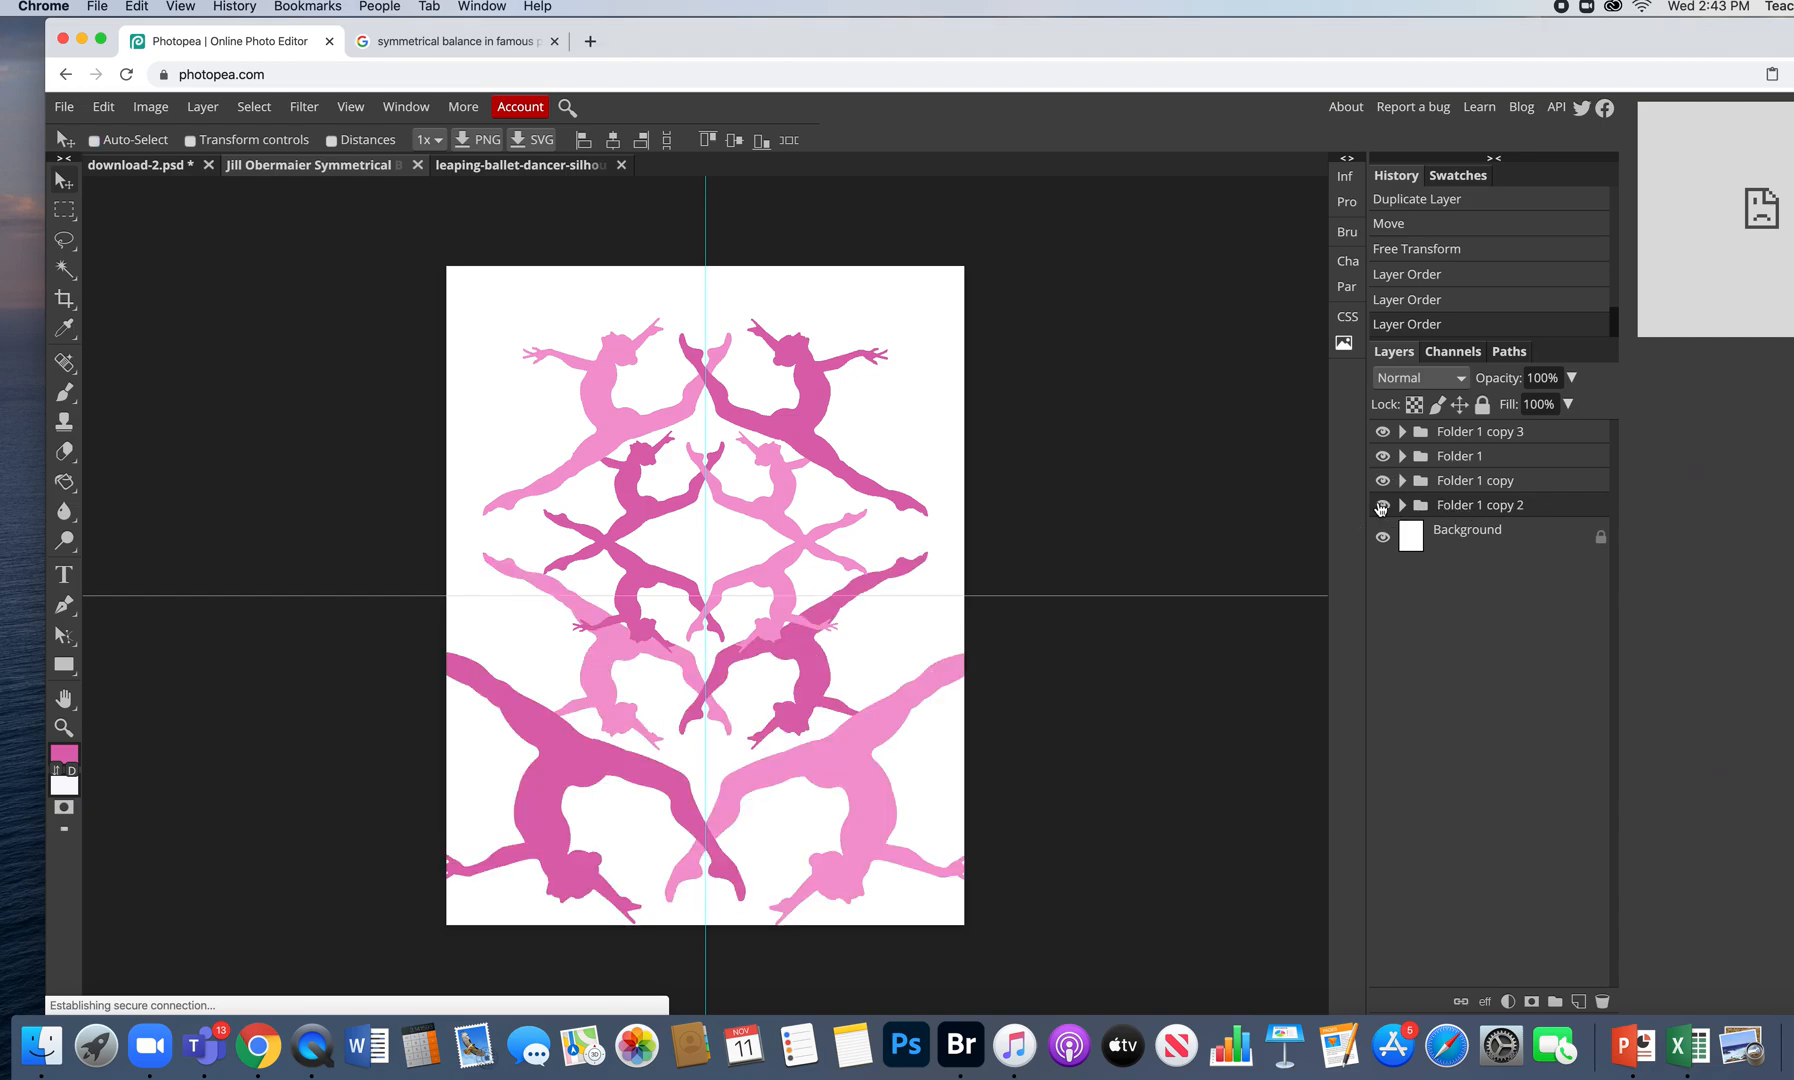
- Rearrange the layers inside Folder 1 copy 2 and select the nested Folder 1 copy 4
click(1403, 505)
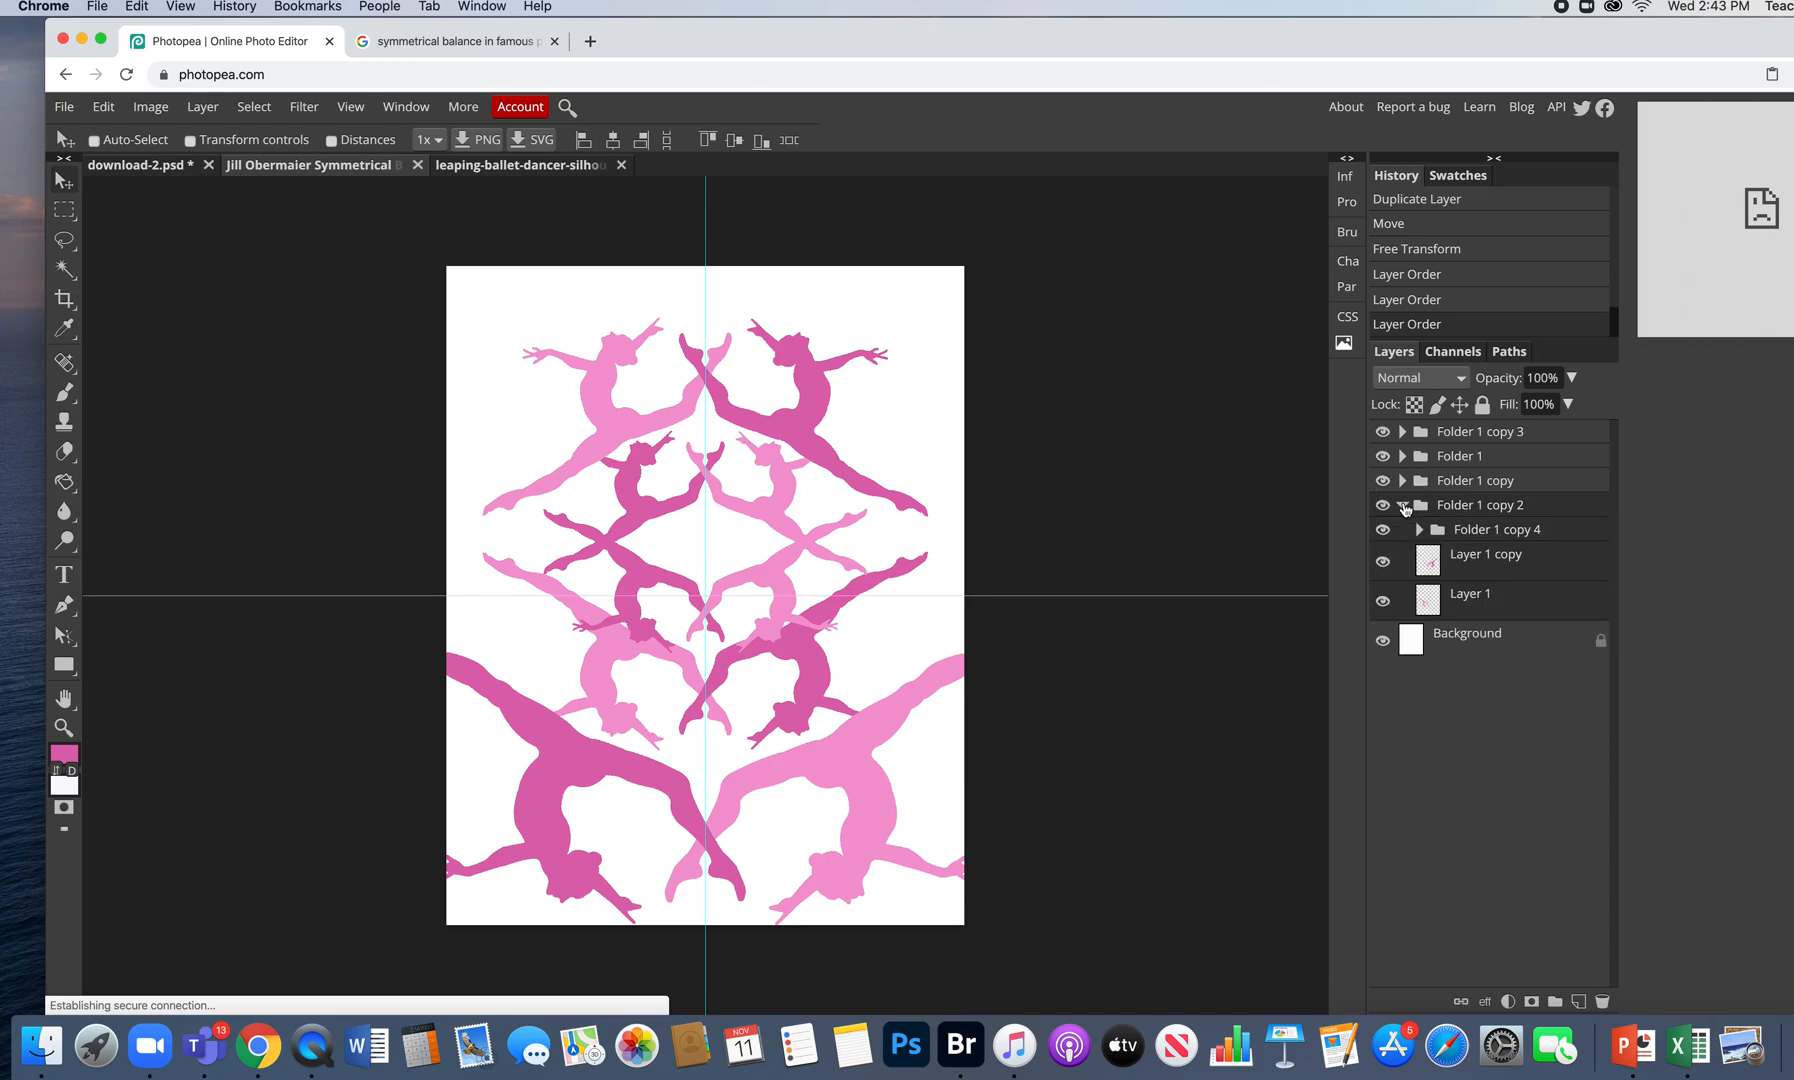
drag(1462, 555, 1457, 418)
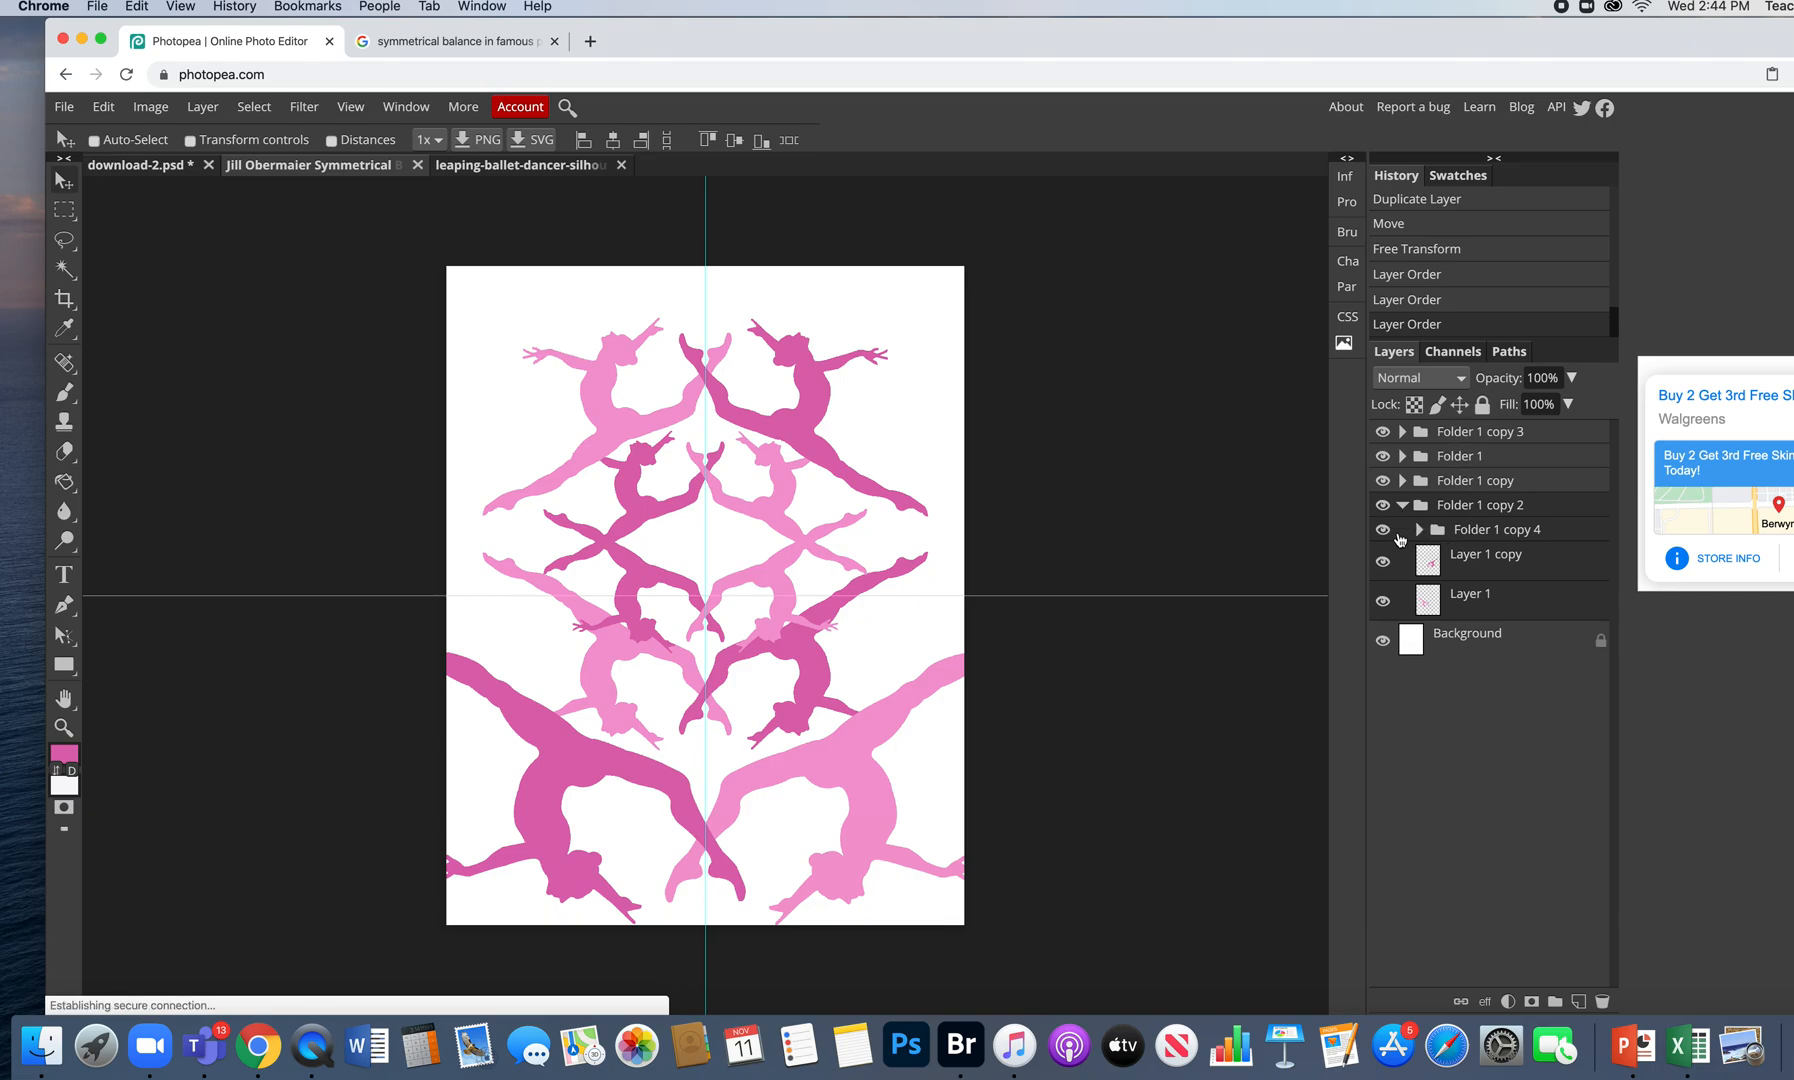
mouse_move(1466, 506)
mouse_down()
mouse_move(1487, 478)
mouse_move(1481, 496)
mouse_up()
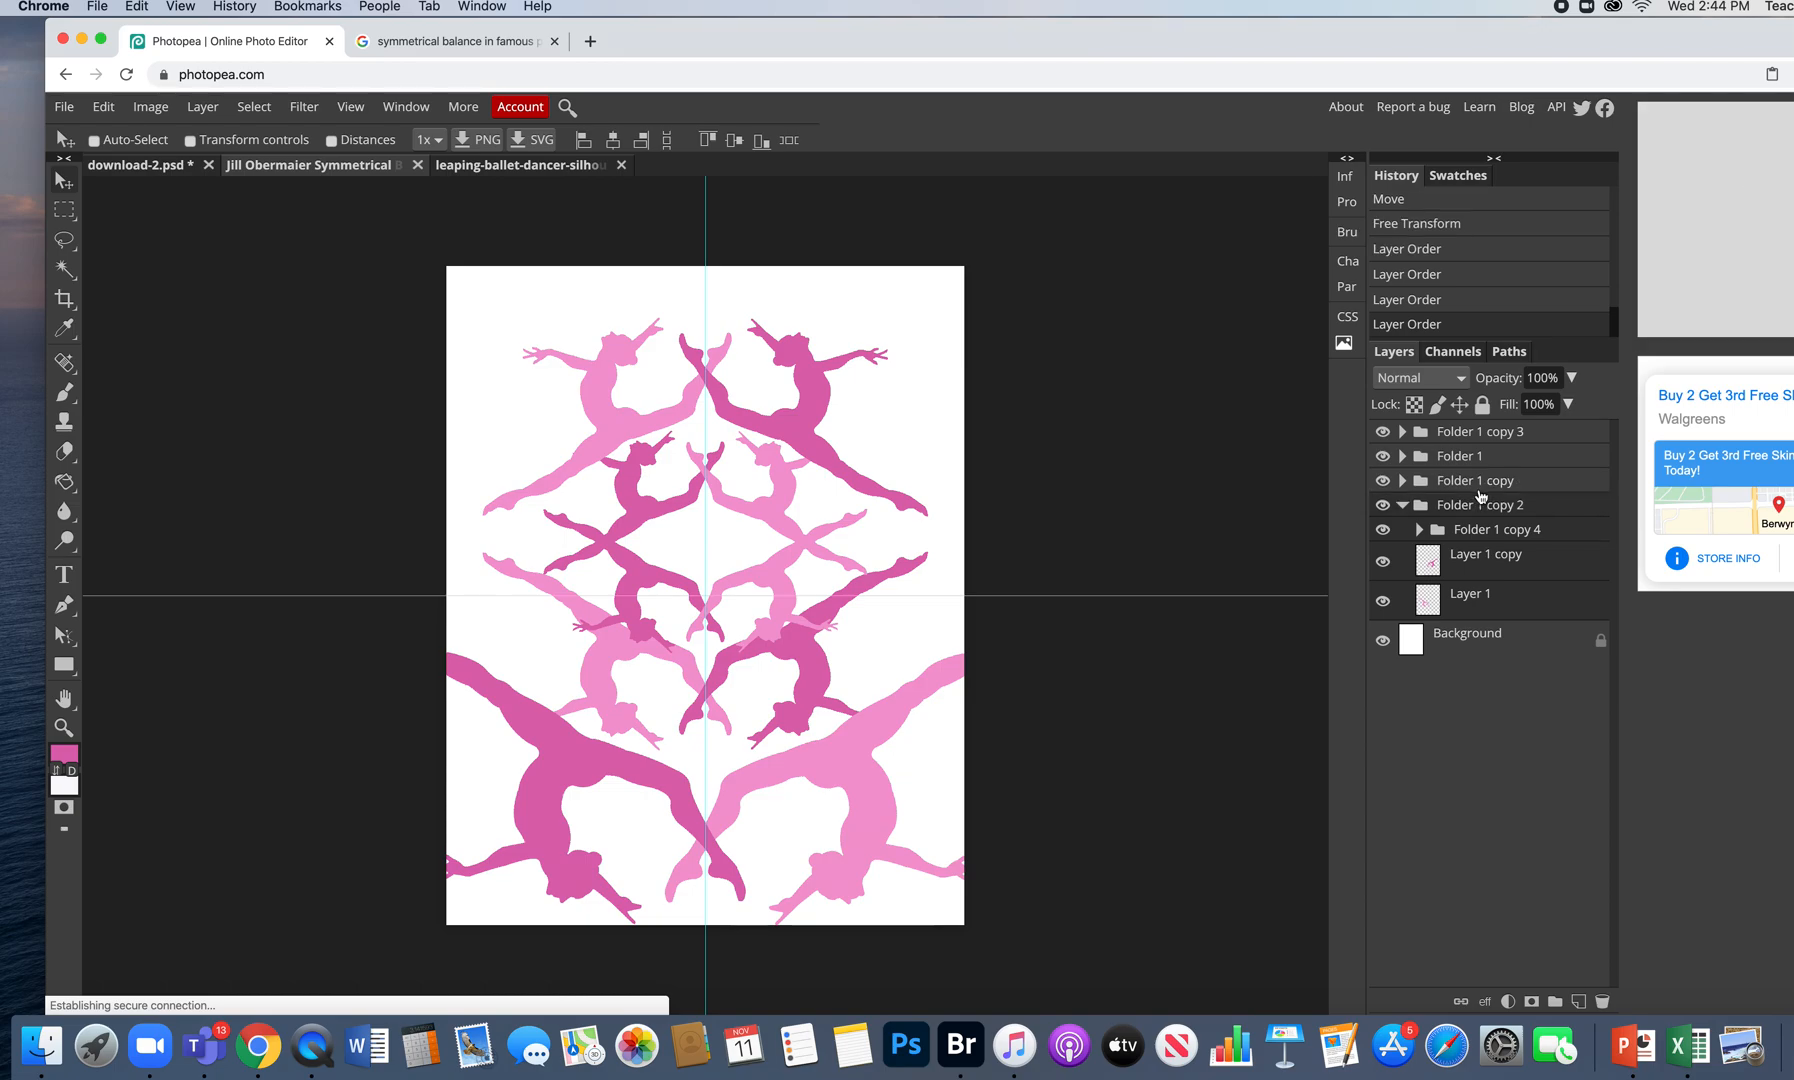
click(1403, 506)
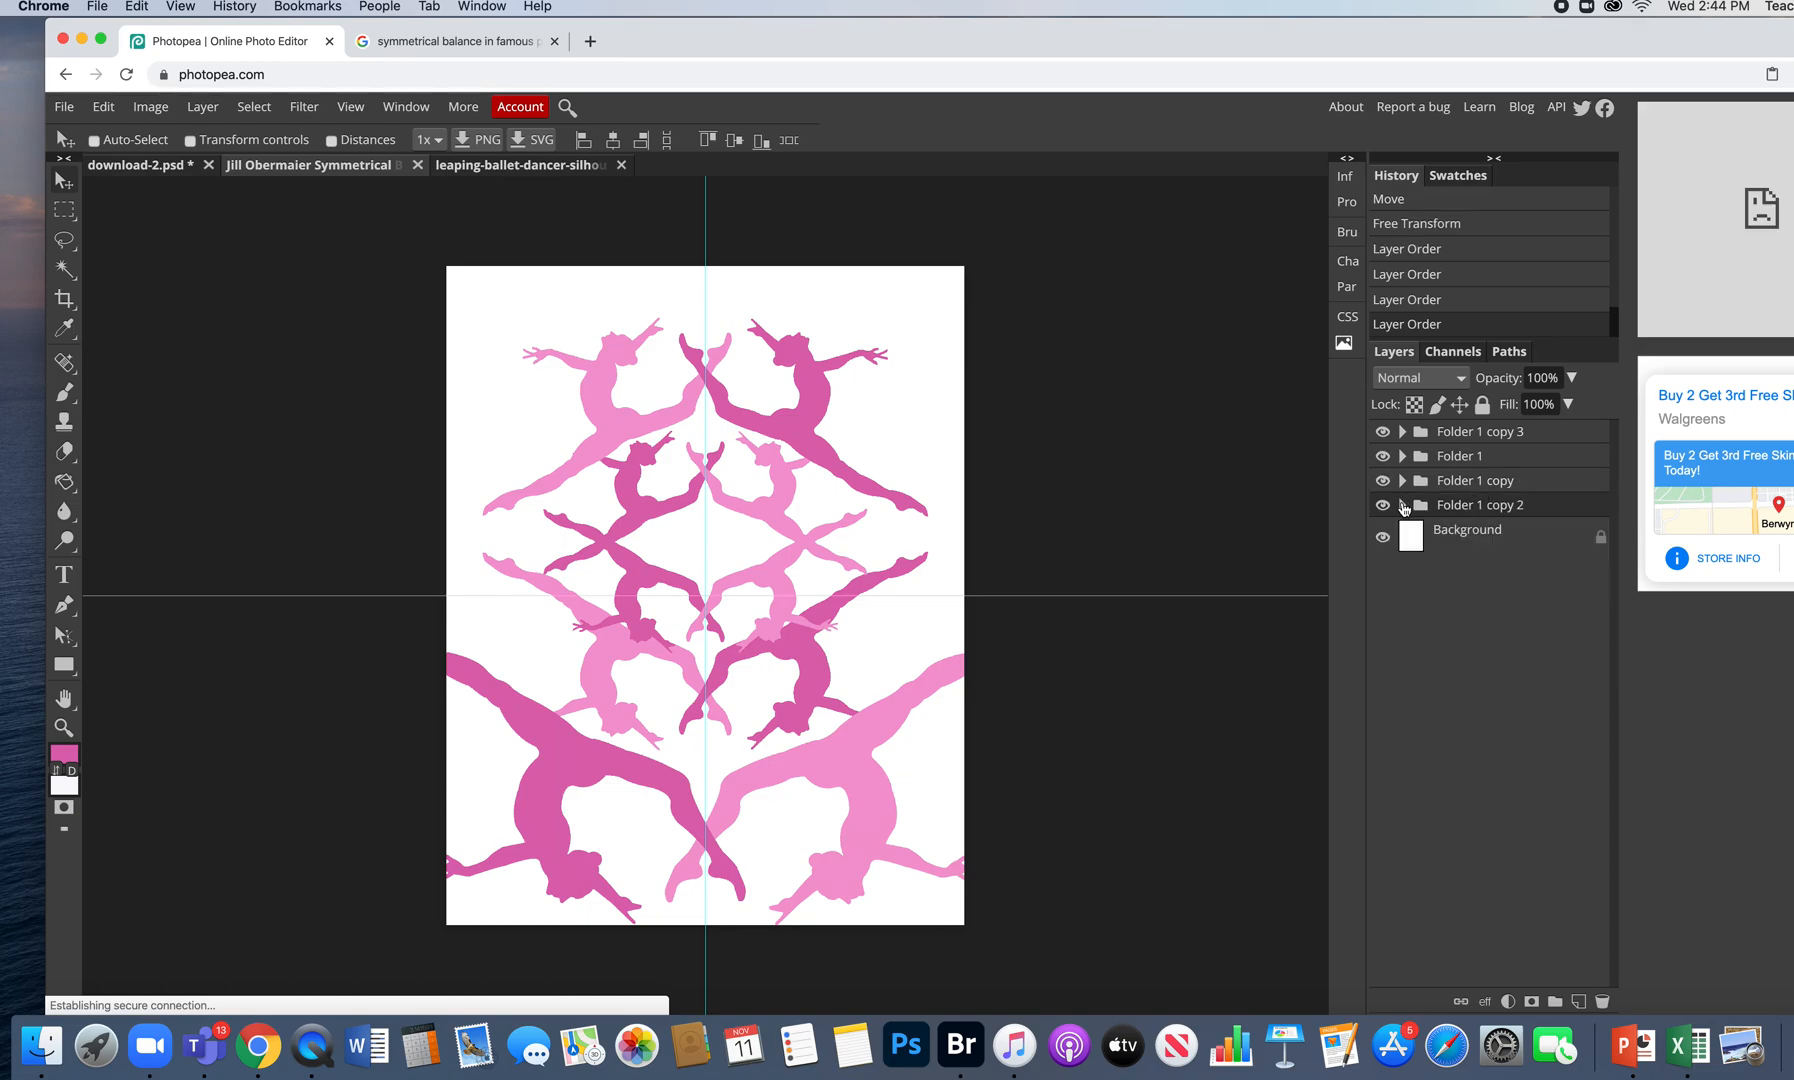
click(1383, 481)
click(1383, 481)
click(1383, 506)
click(1383, 506)
click(1400, 507)
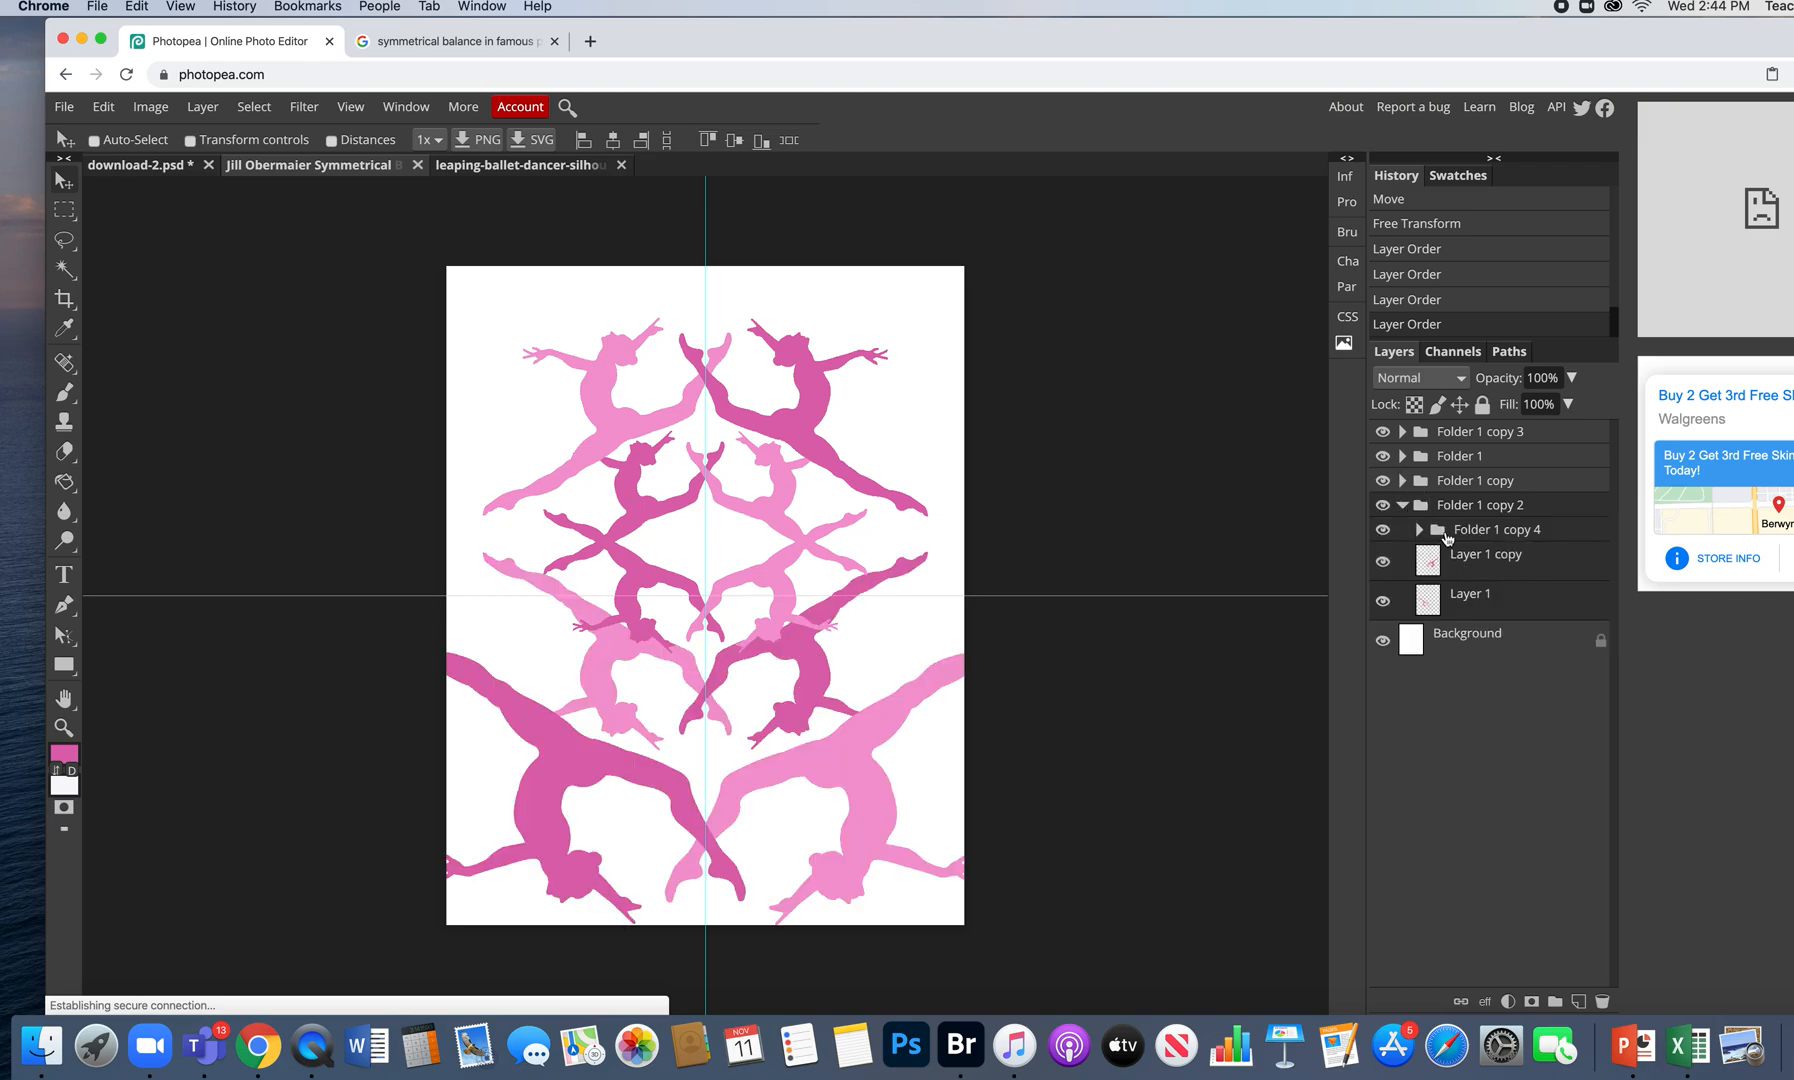
click(1457, 536)
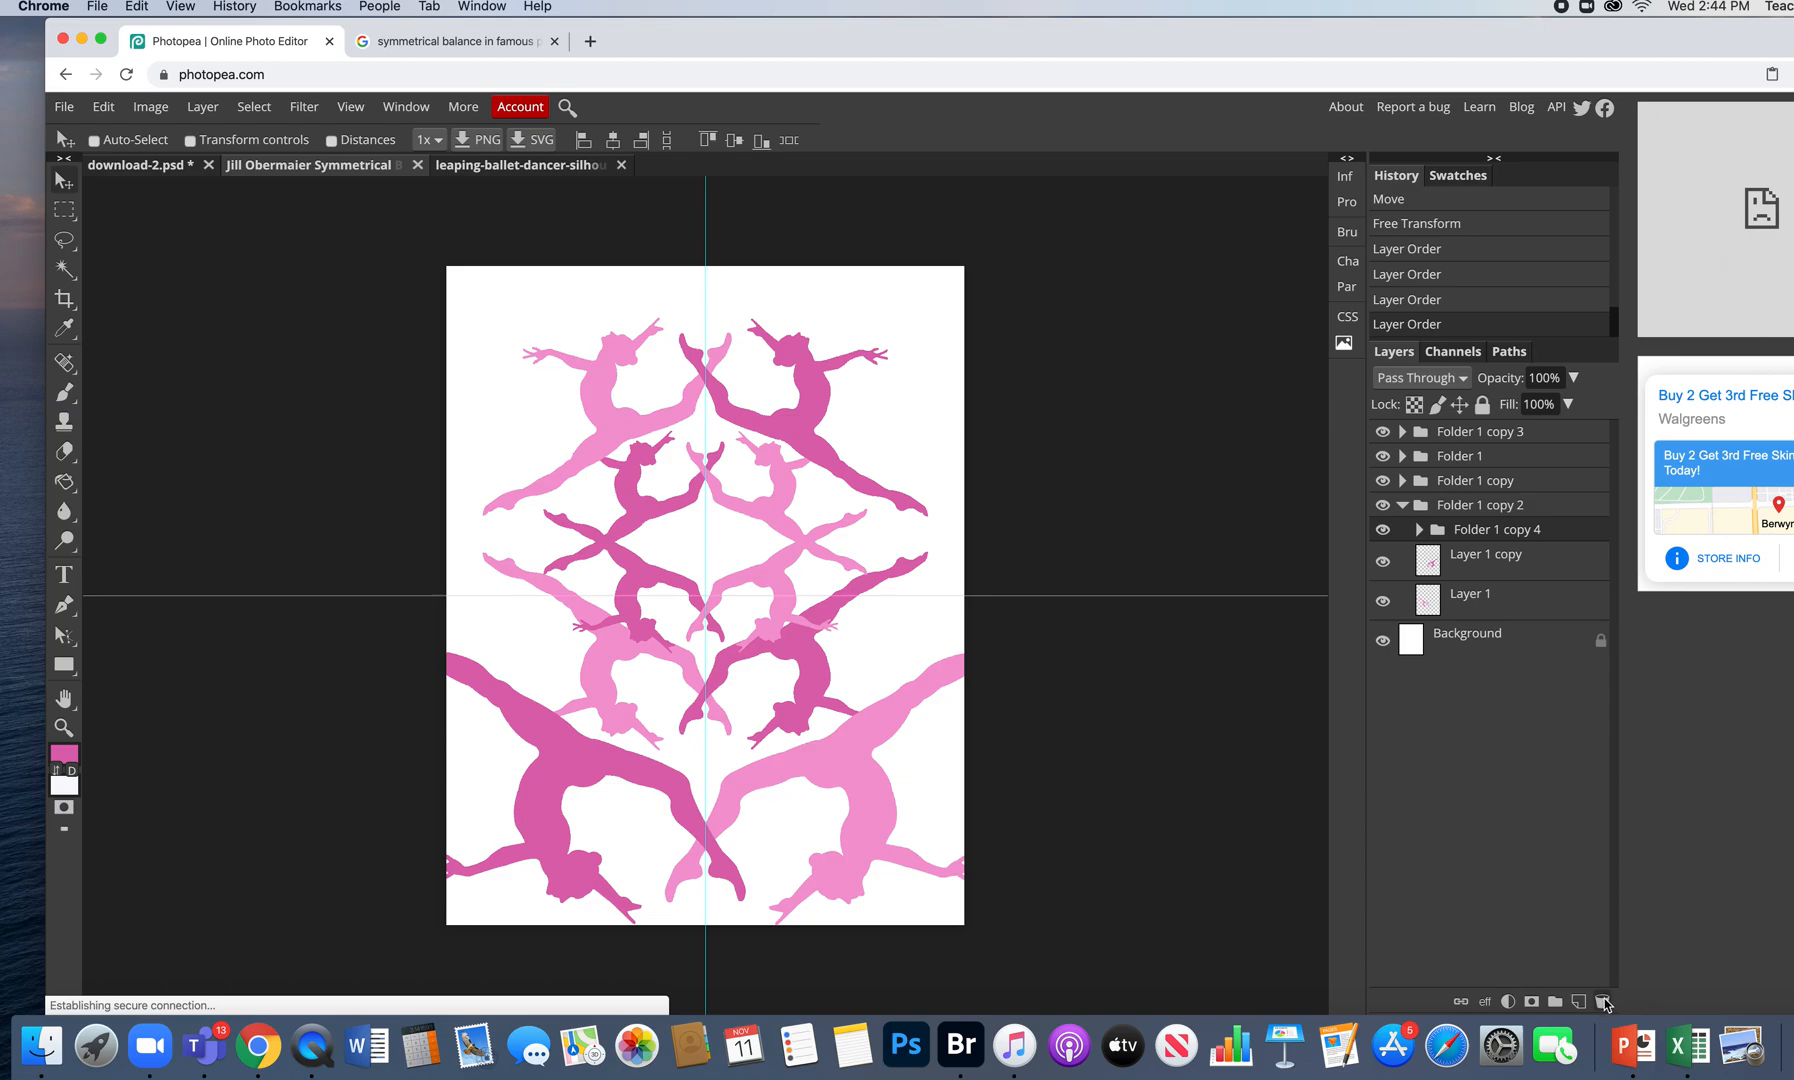
- Delete the nested Folder 1 copy 4 group and undo the stray black silhouette paste
click(1601, 1001)
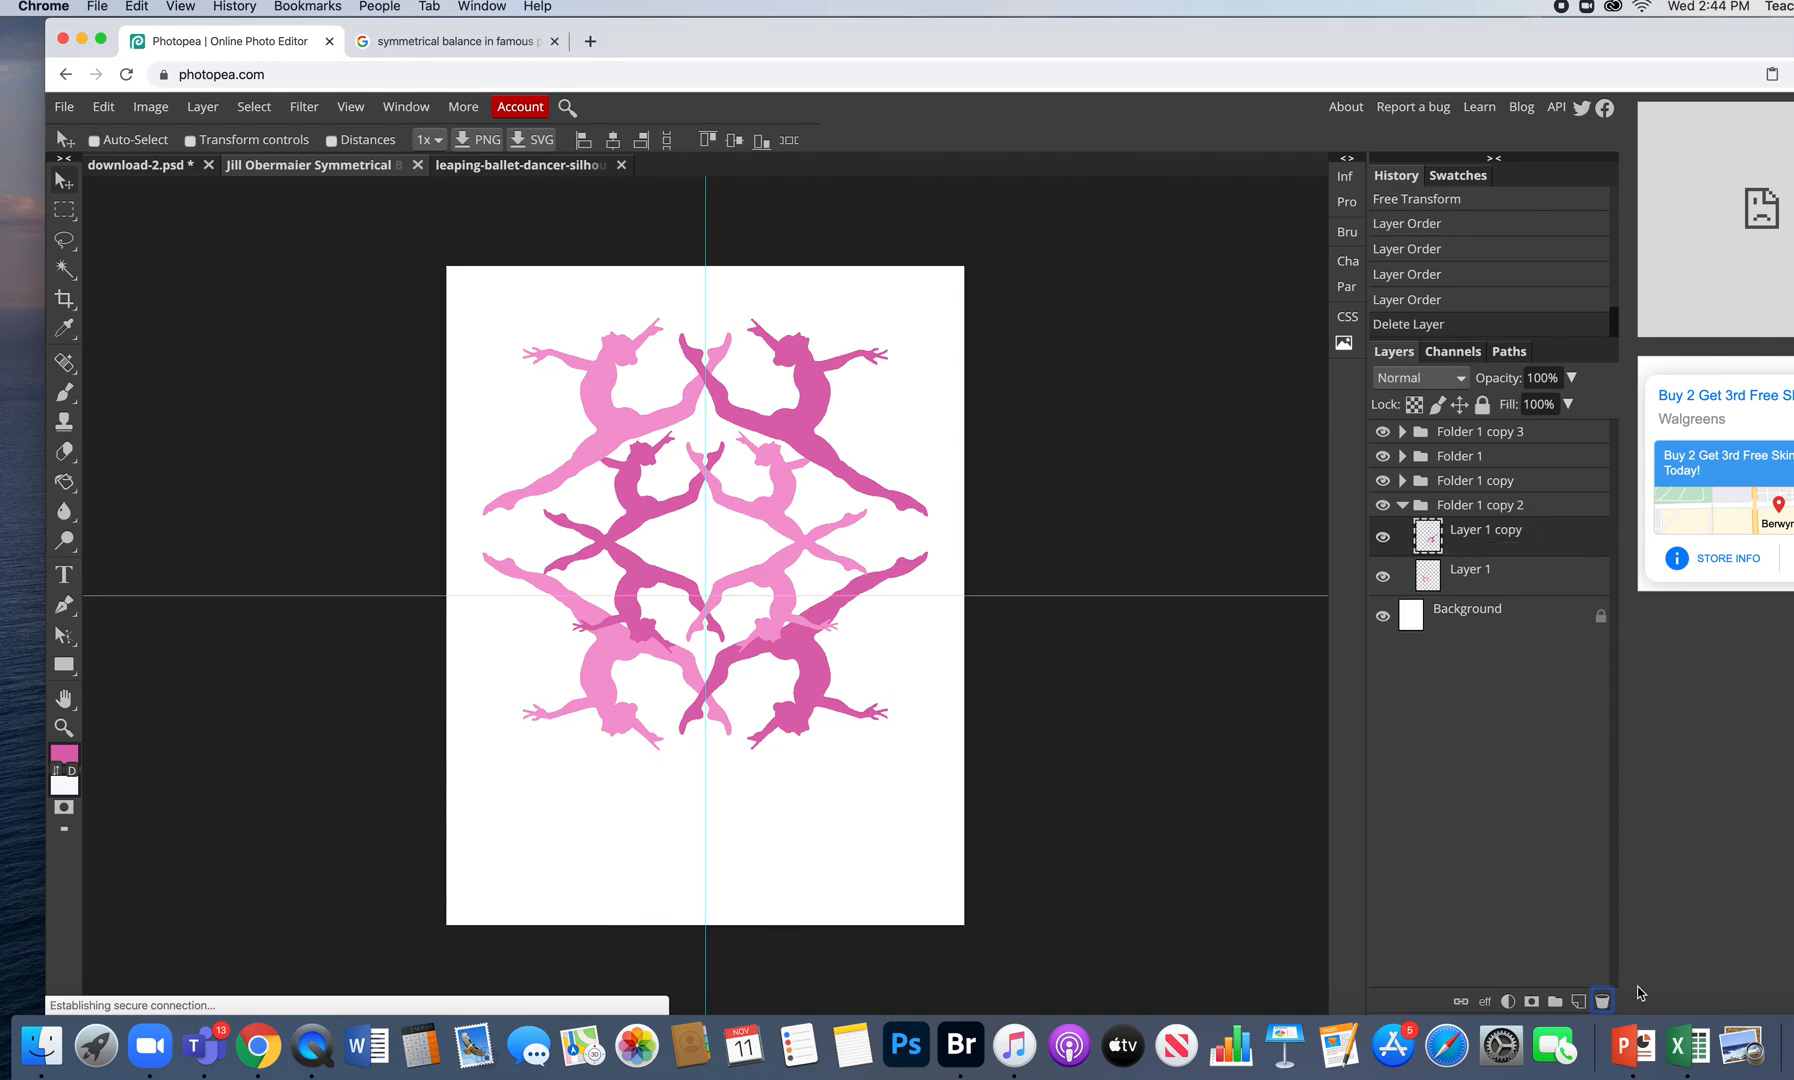
click(1402, 505)
click(1430, 552)
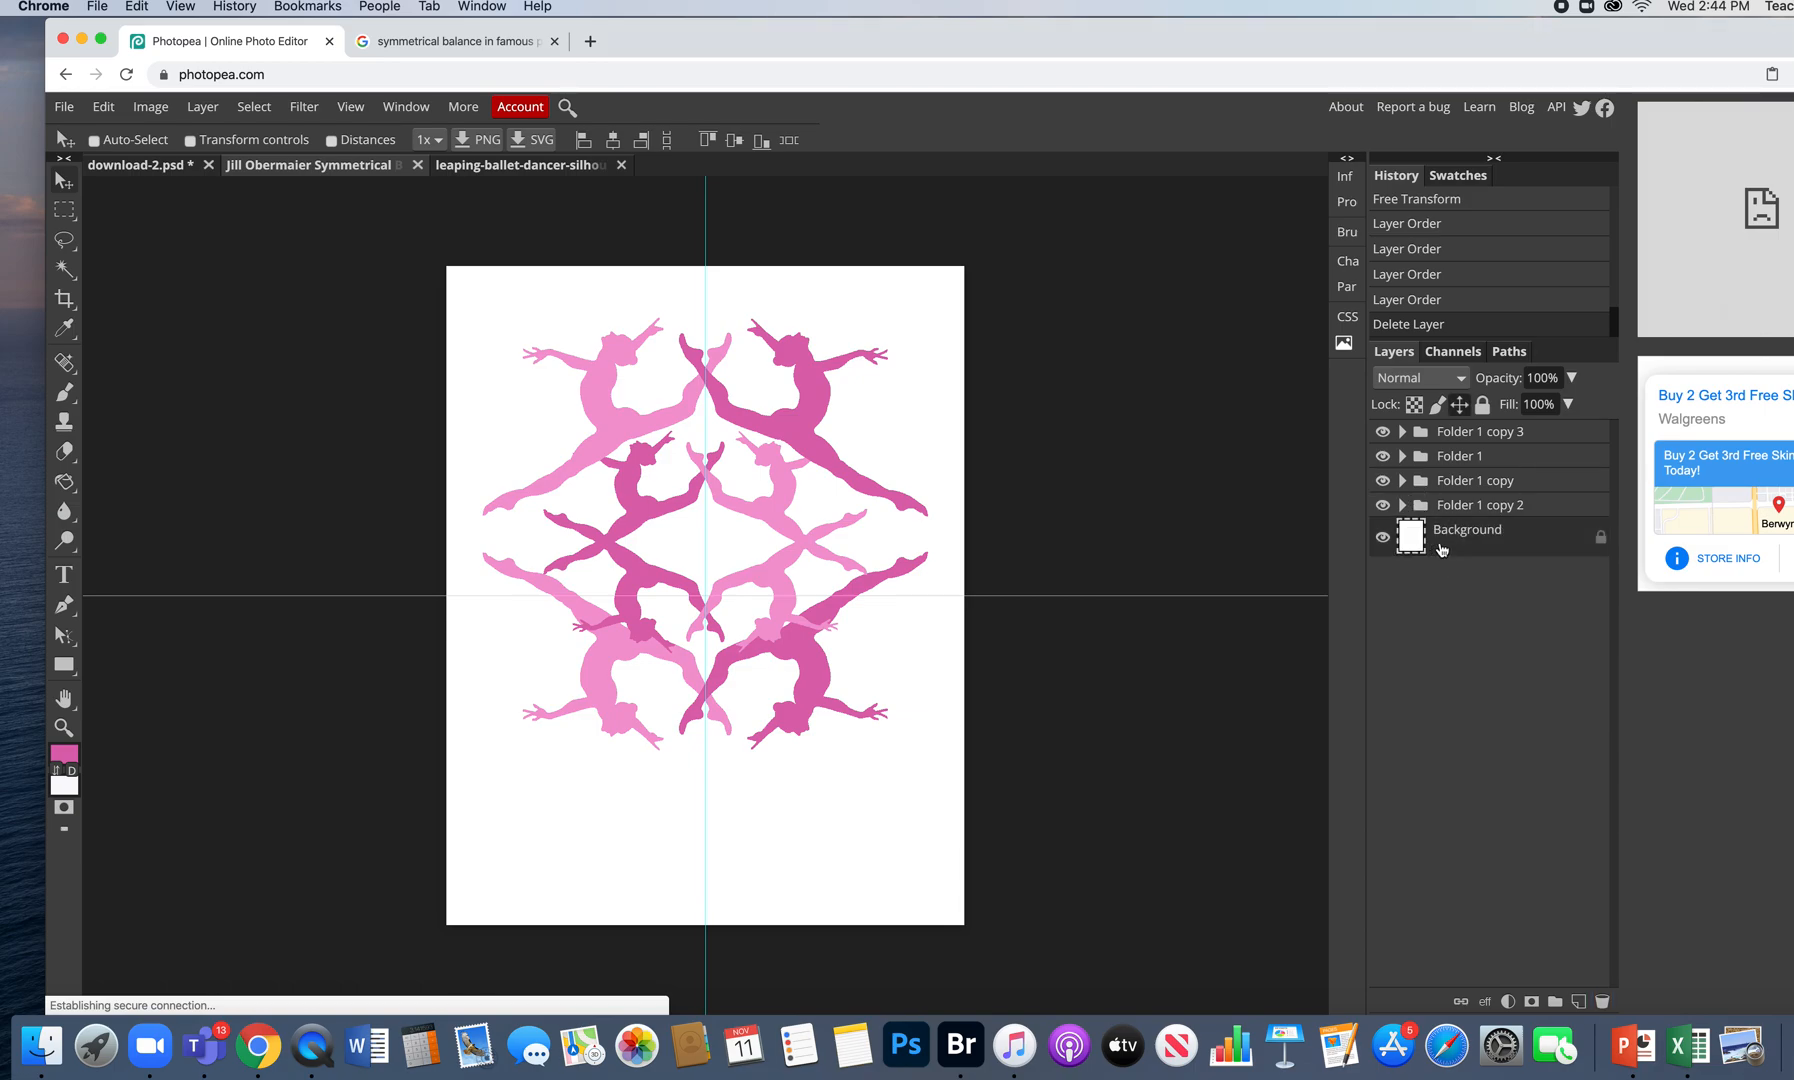
key(super+v)
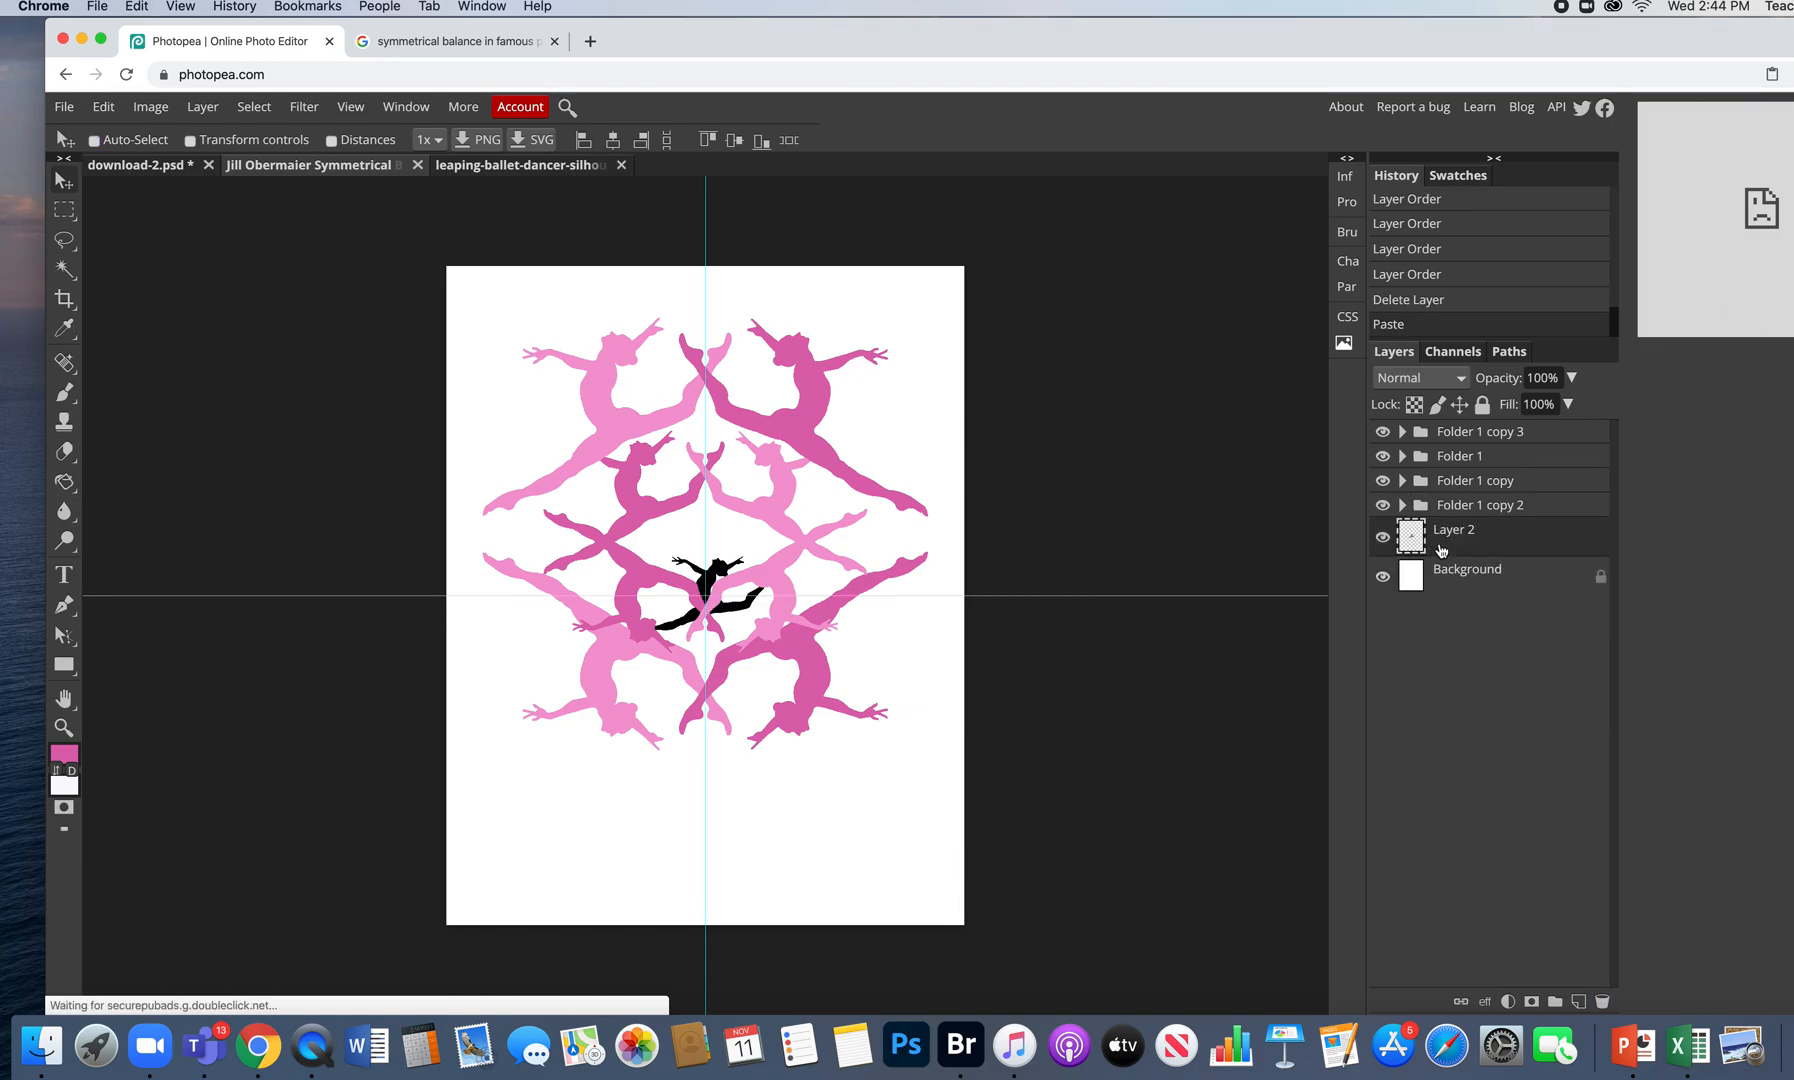
key(super+z)
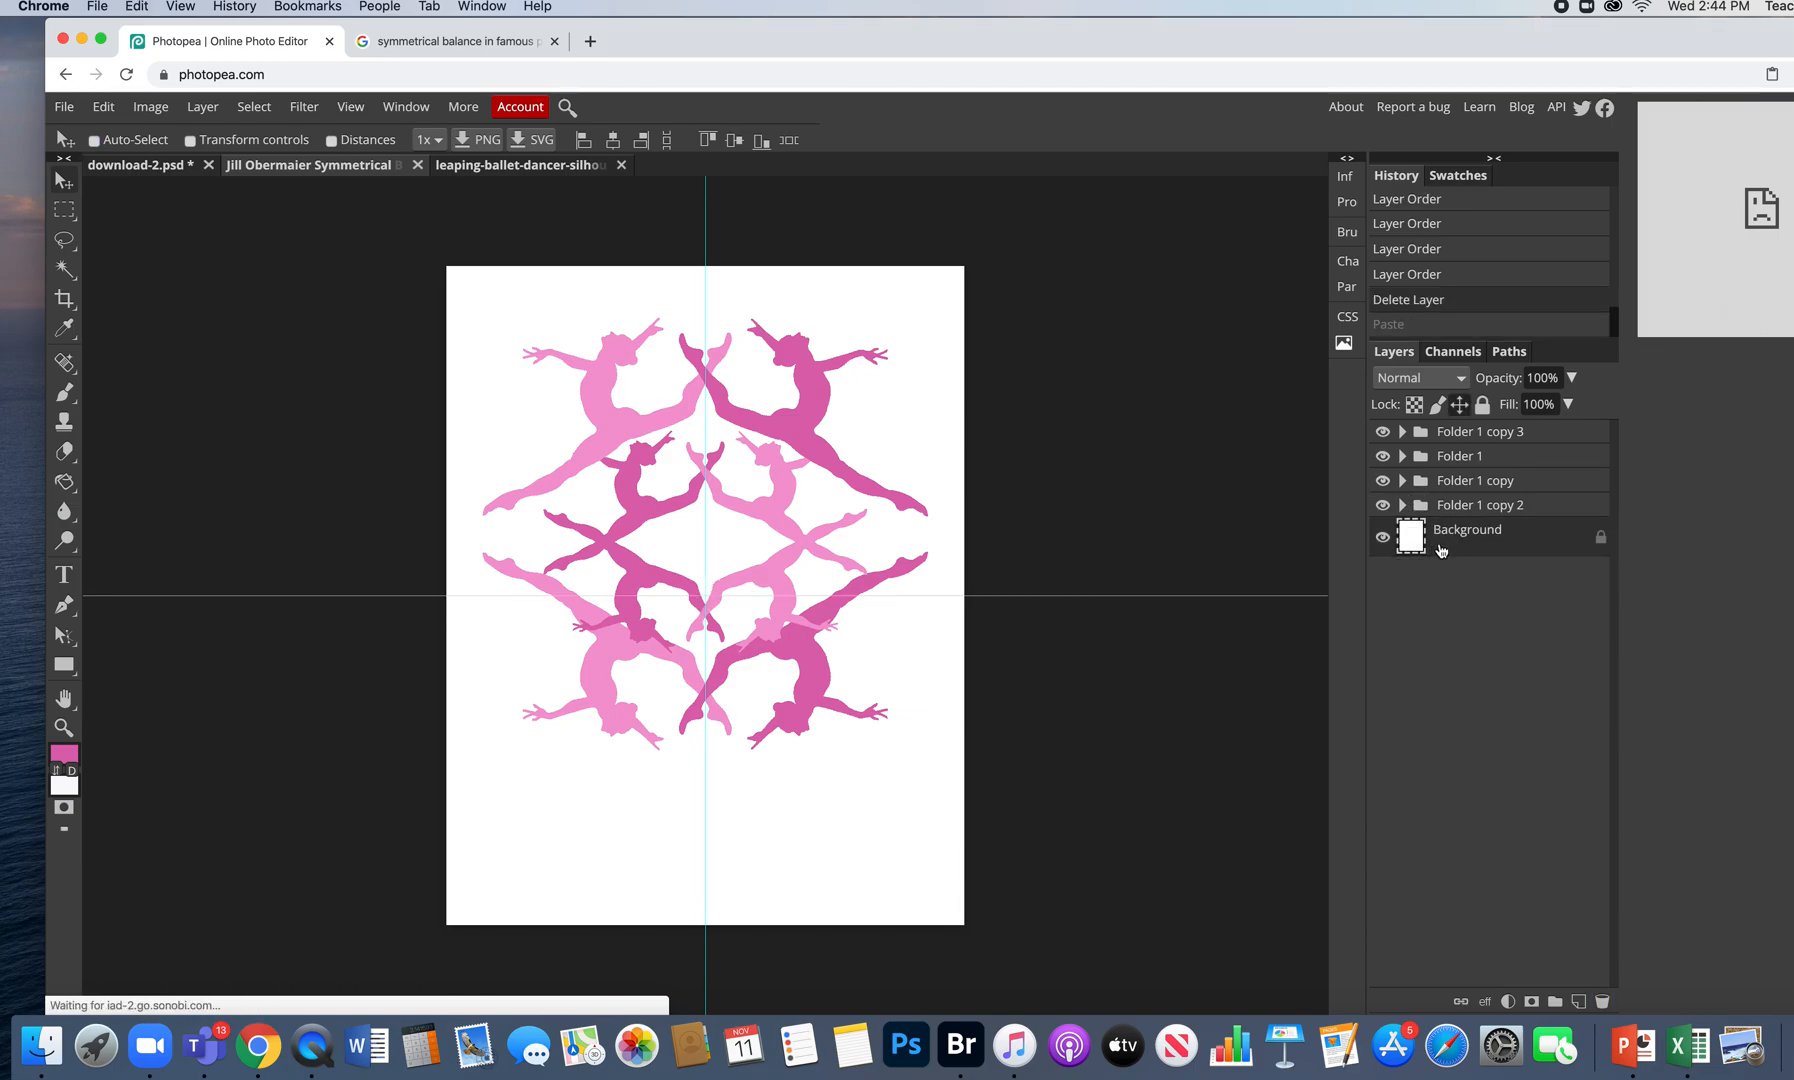
- Check the Folder 1 and Folder 1 copy dancers, then duplicate the Folder 1 group
click(1382, 456)
click(1382, 456)
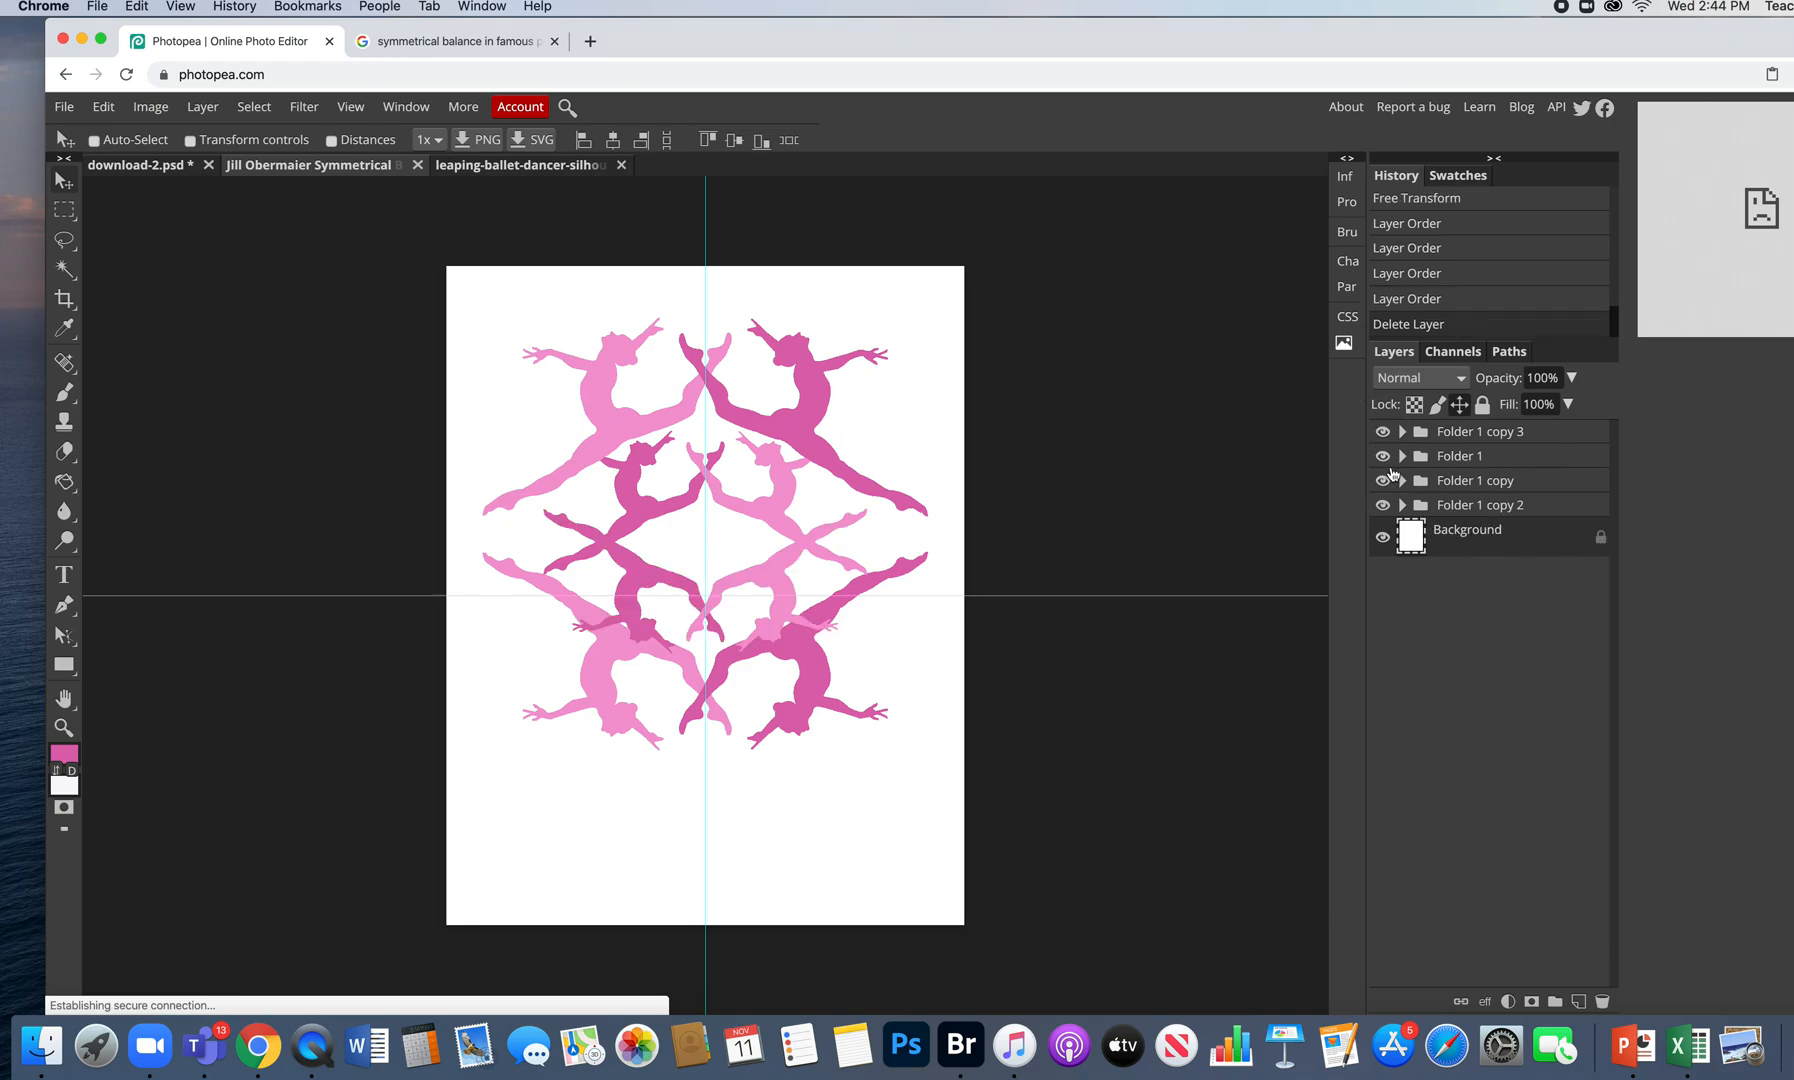
click(1384, 479)
click(1384, 479)
click(1502, 459)
drag(1502, 459, 1578, 1001)
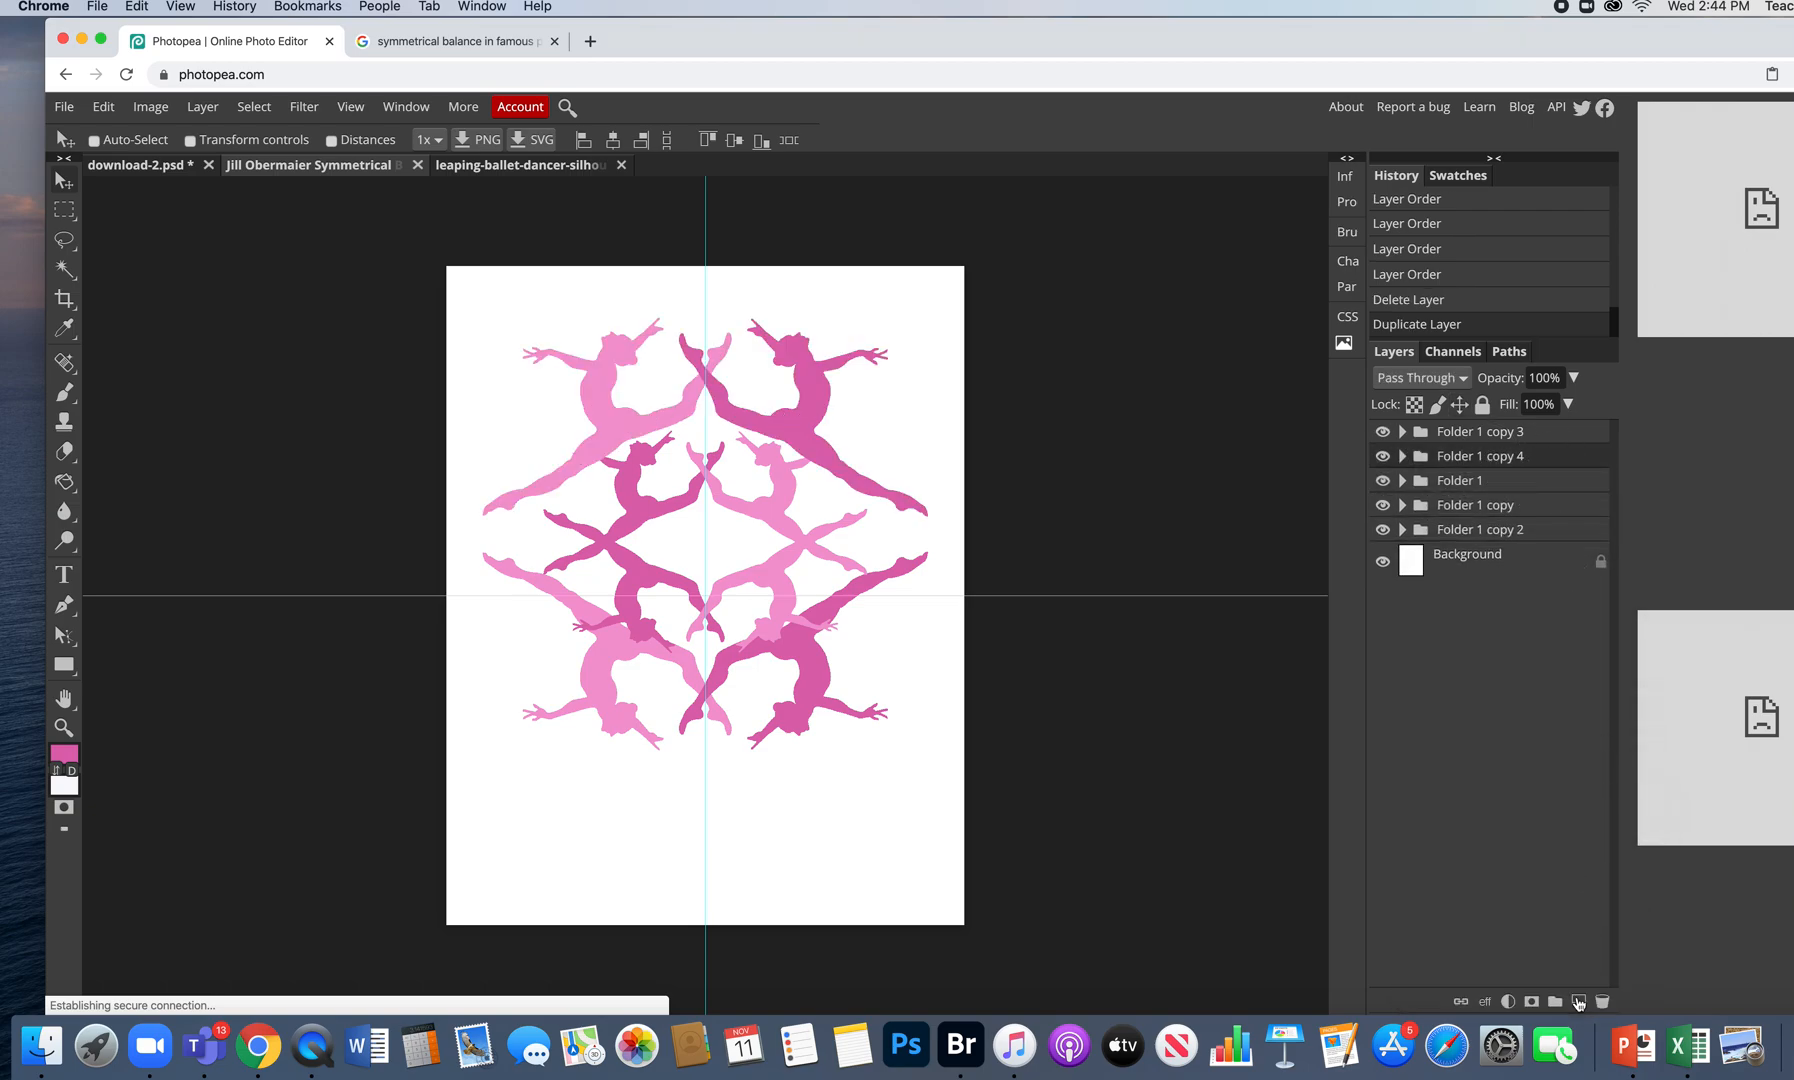
- Flip the copied dancer group vertically and drag it down to the lower page
click(104, 107)
mouse_move(250, 572)
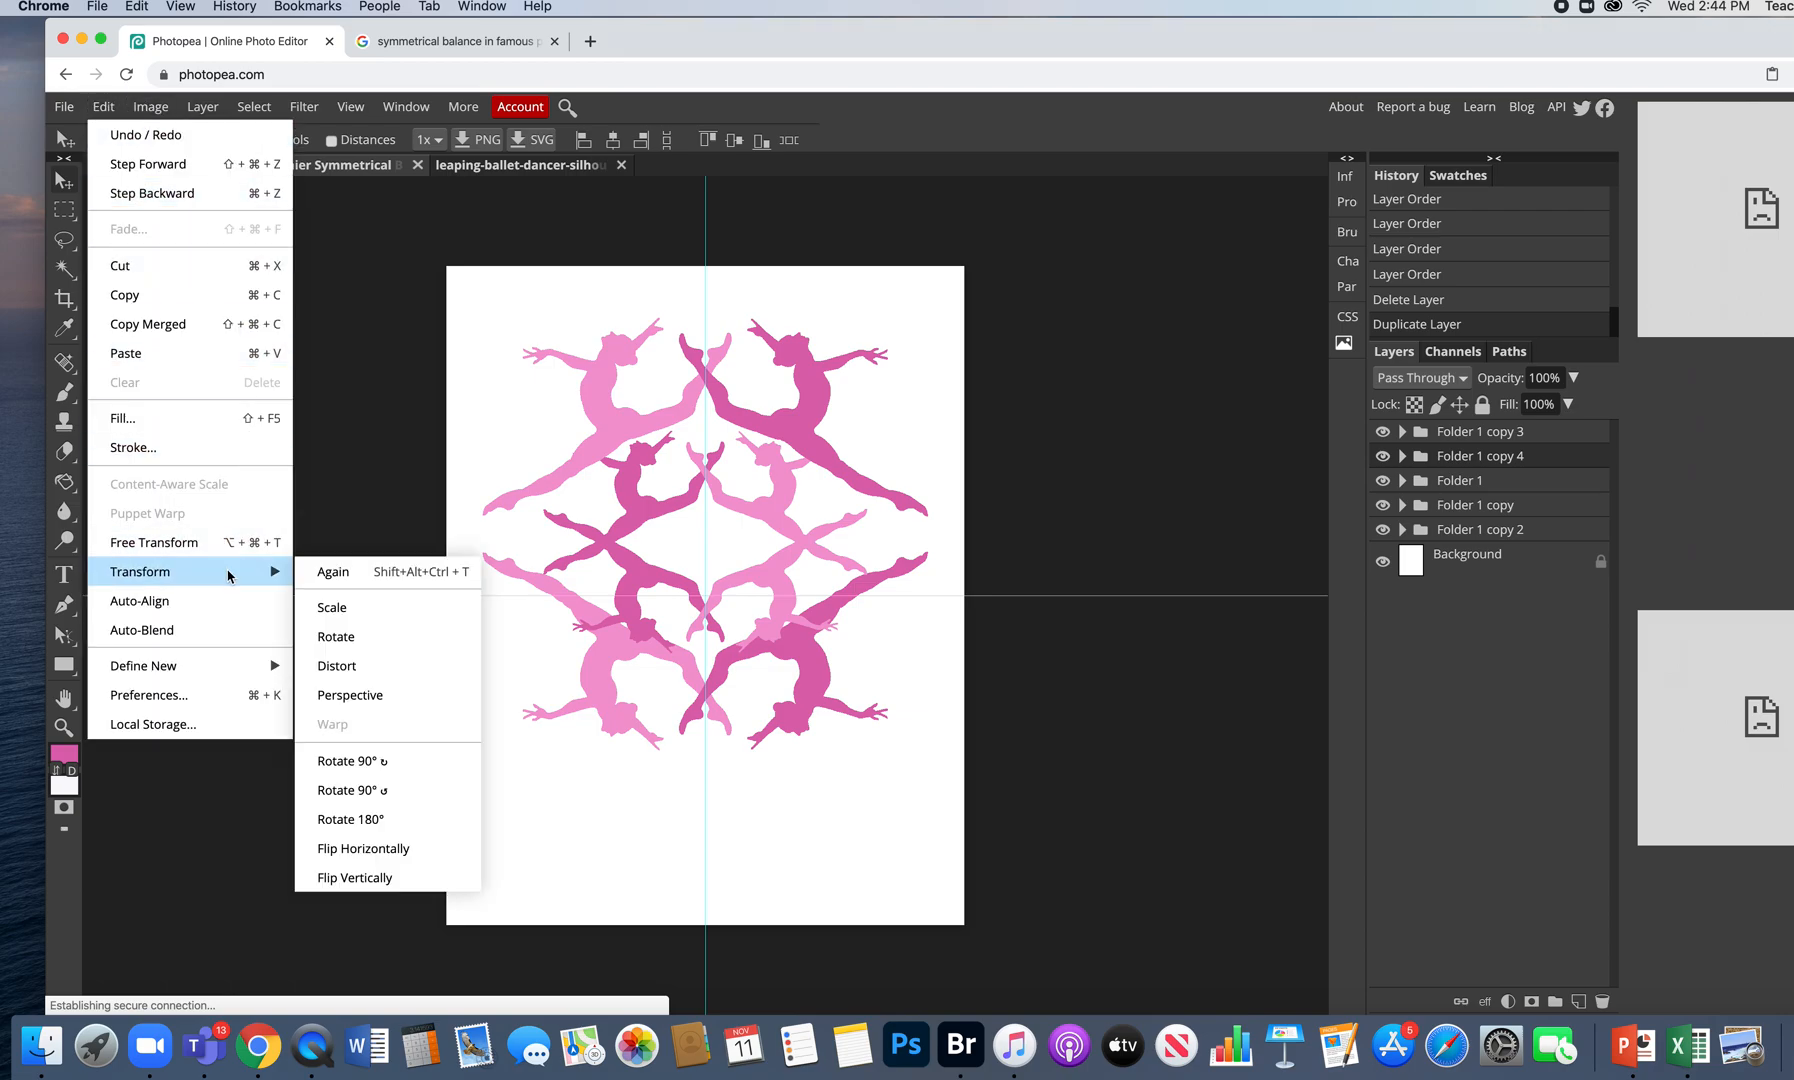
click(380, 878)
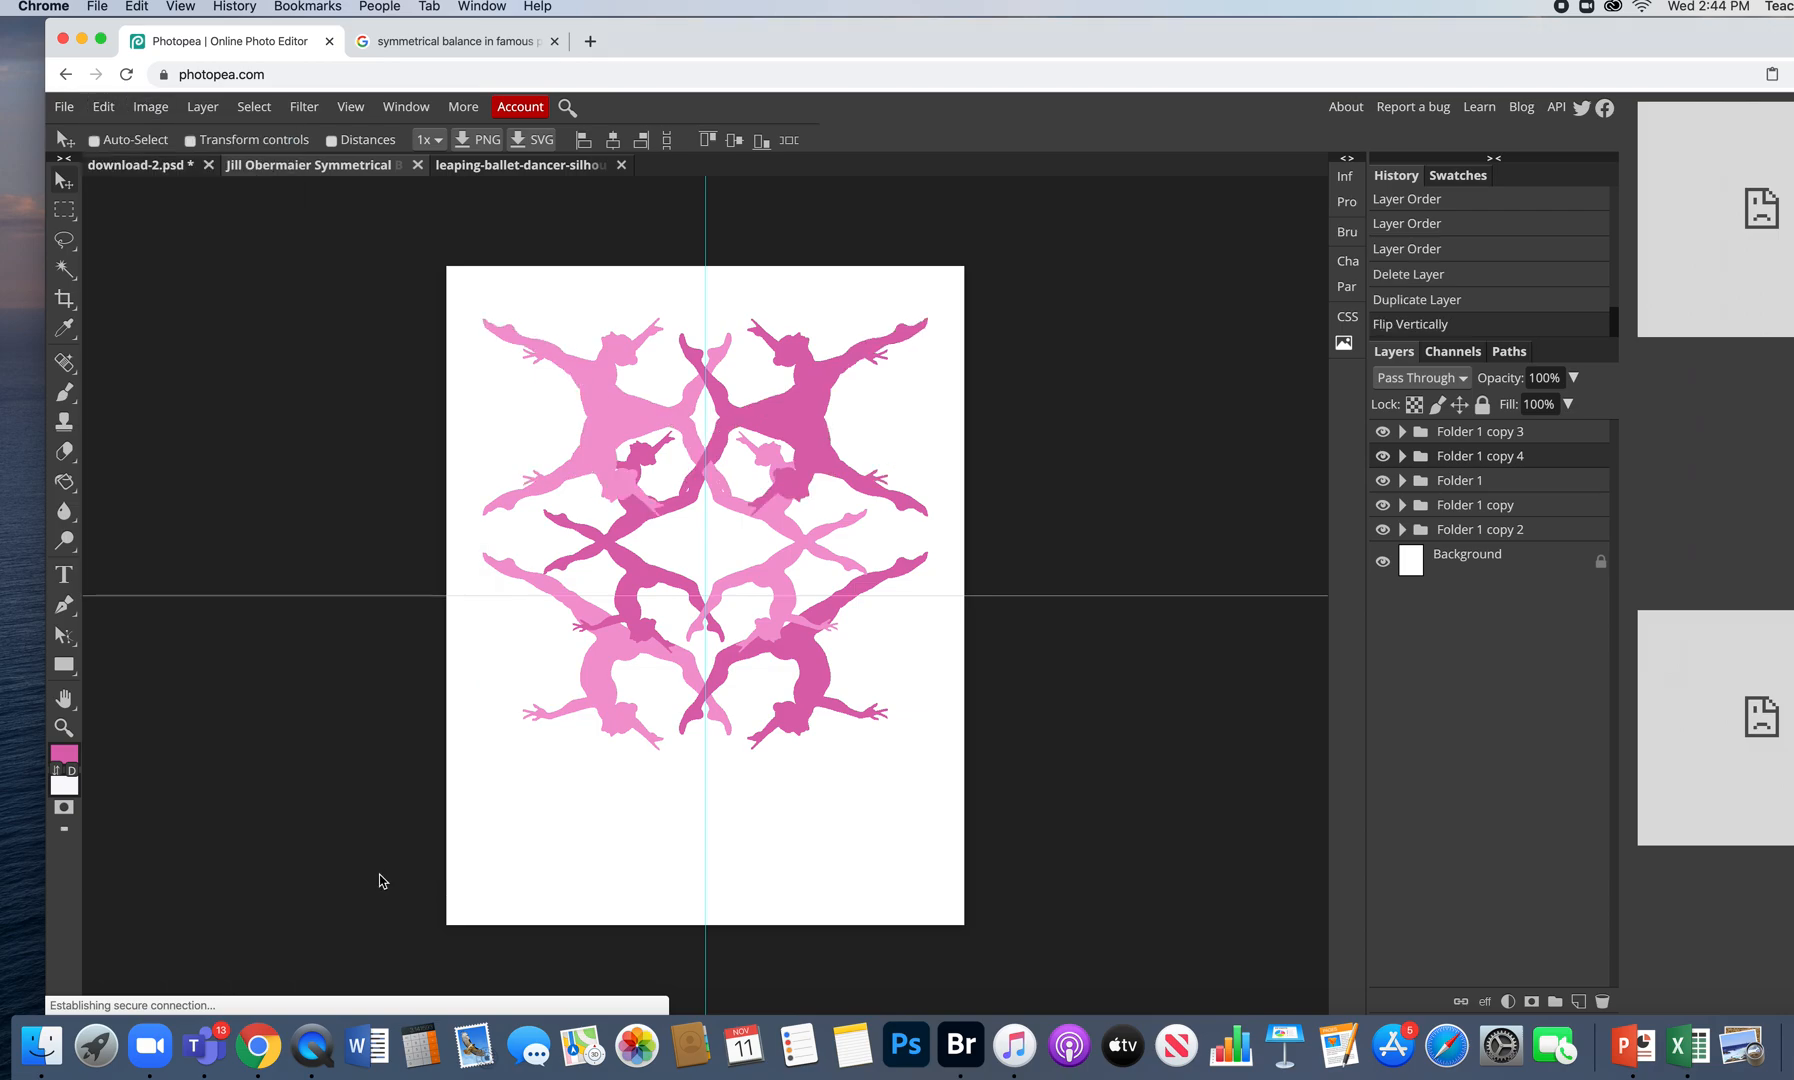
drag(789, 404, 793, 773)
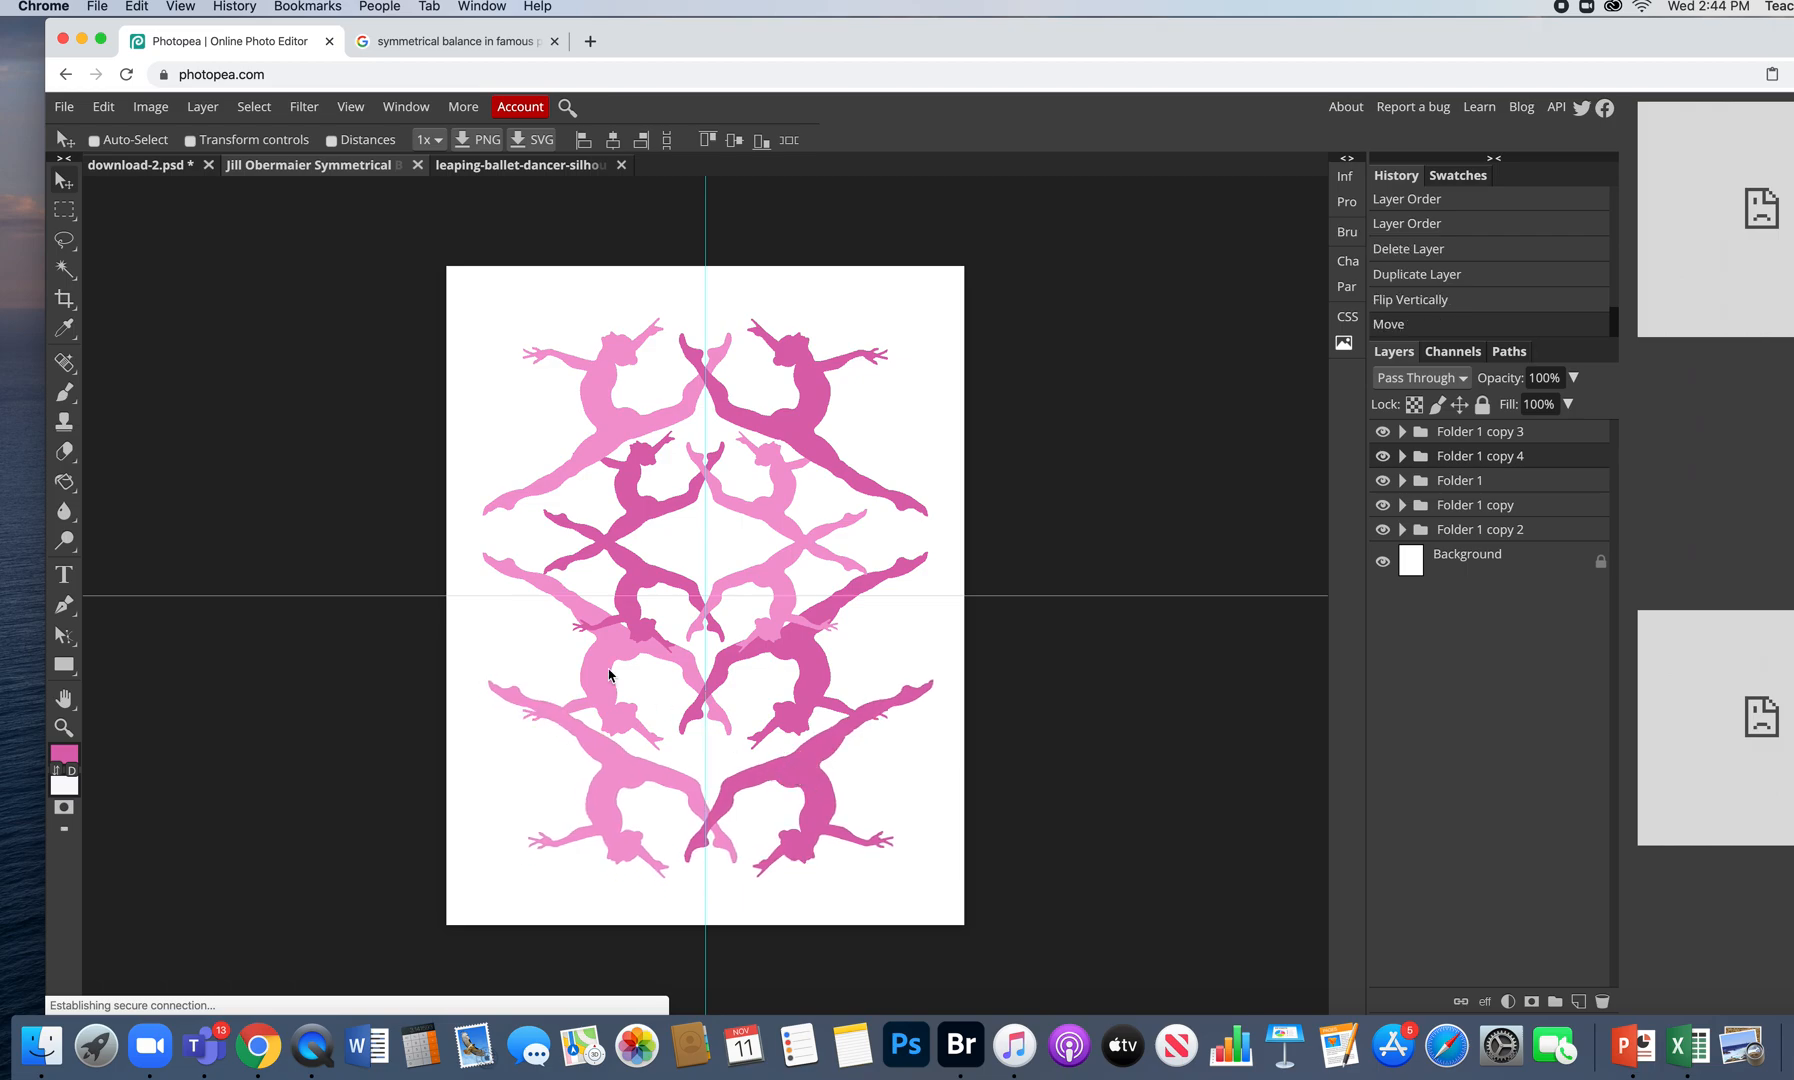
- Mirror the lower dancer group horizontally
click(103, 106)
mouse_move(266, 575)
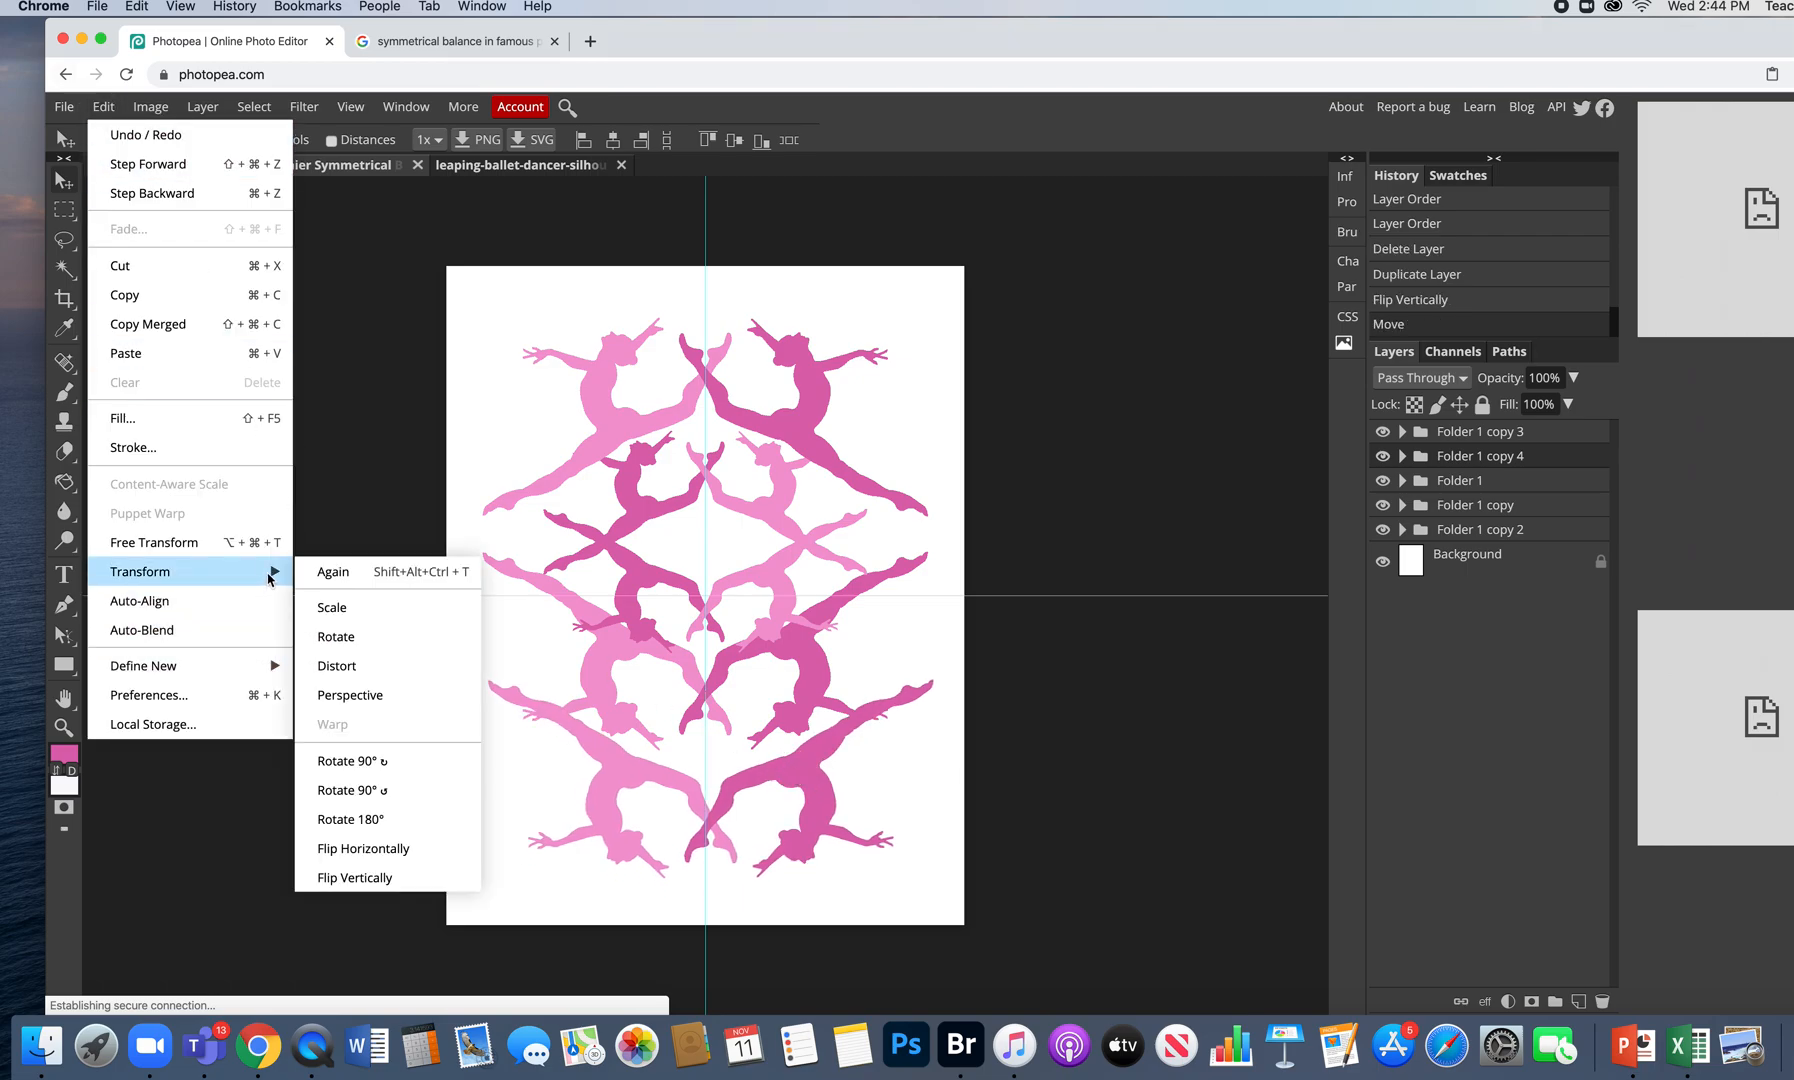
click(414, 850)
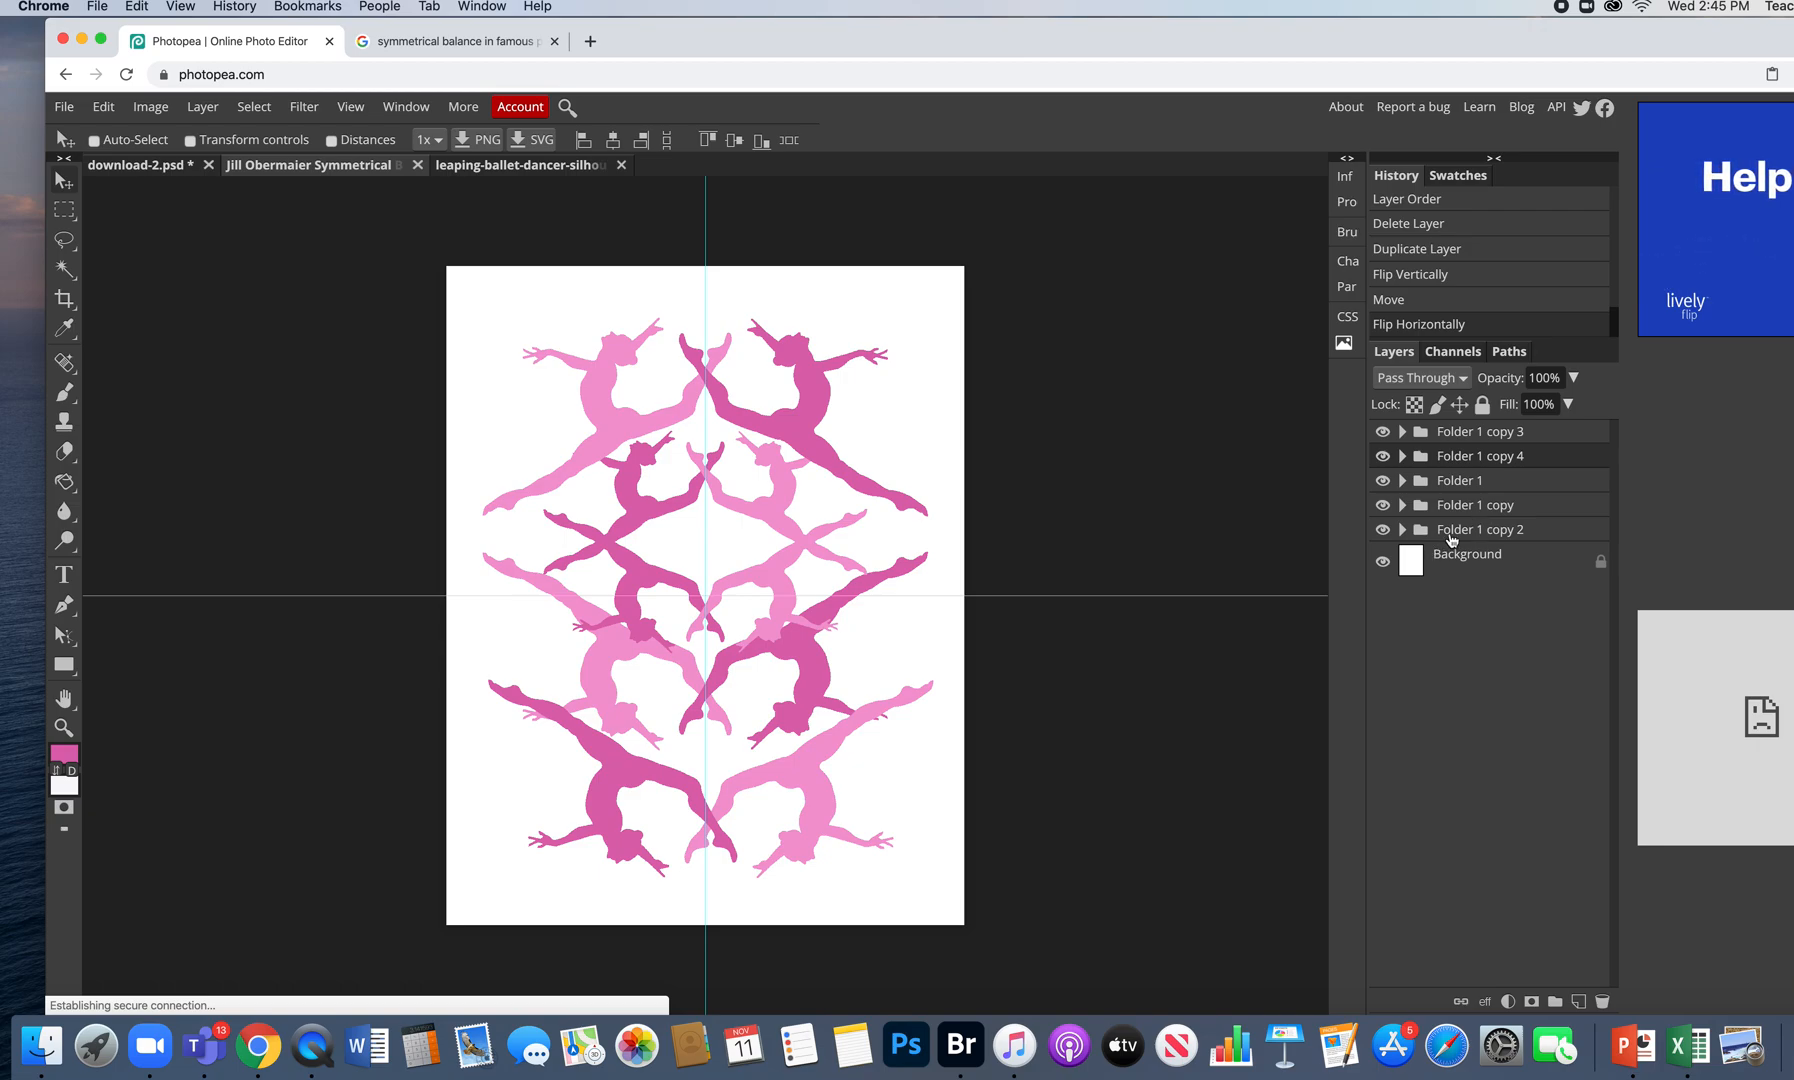
- Nudge the bottom dancer pair right and down, and move Folder 1 copy 2 higher in the stack
drag(809, 765, 815, 781)
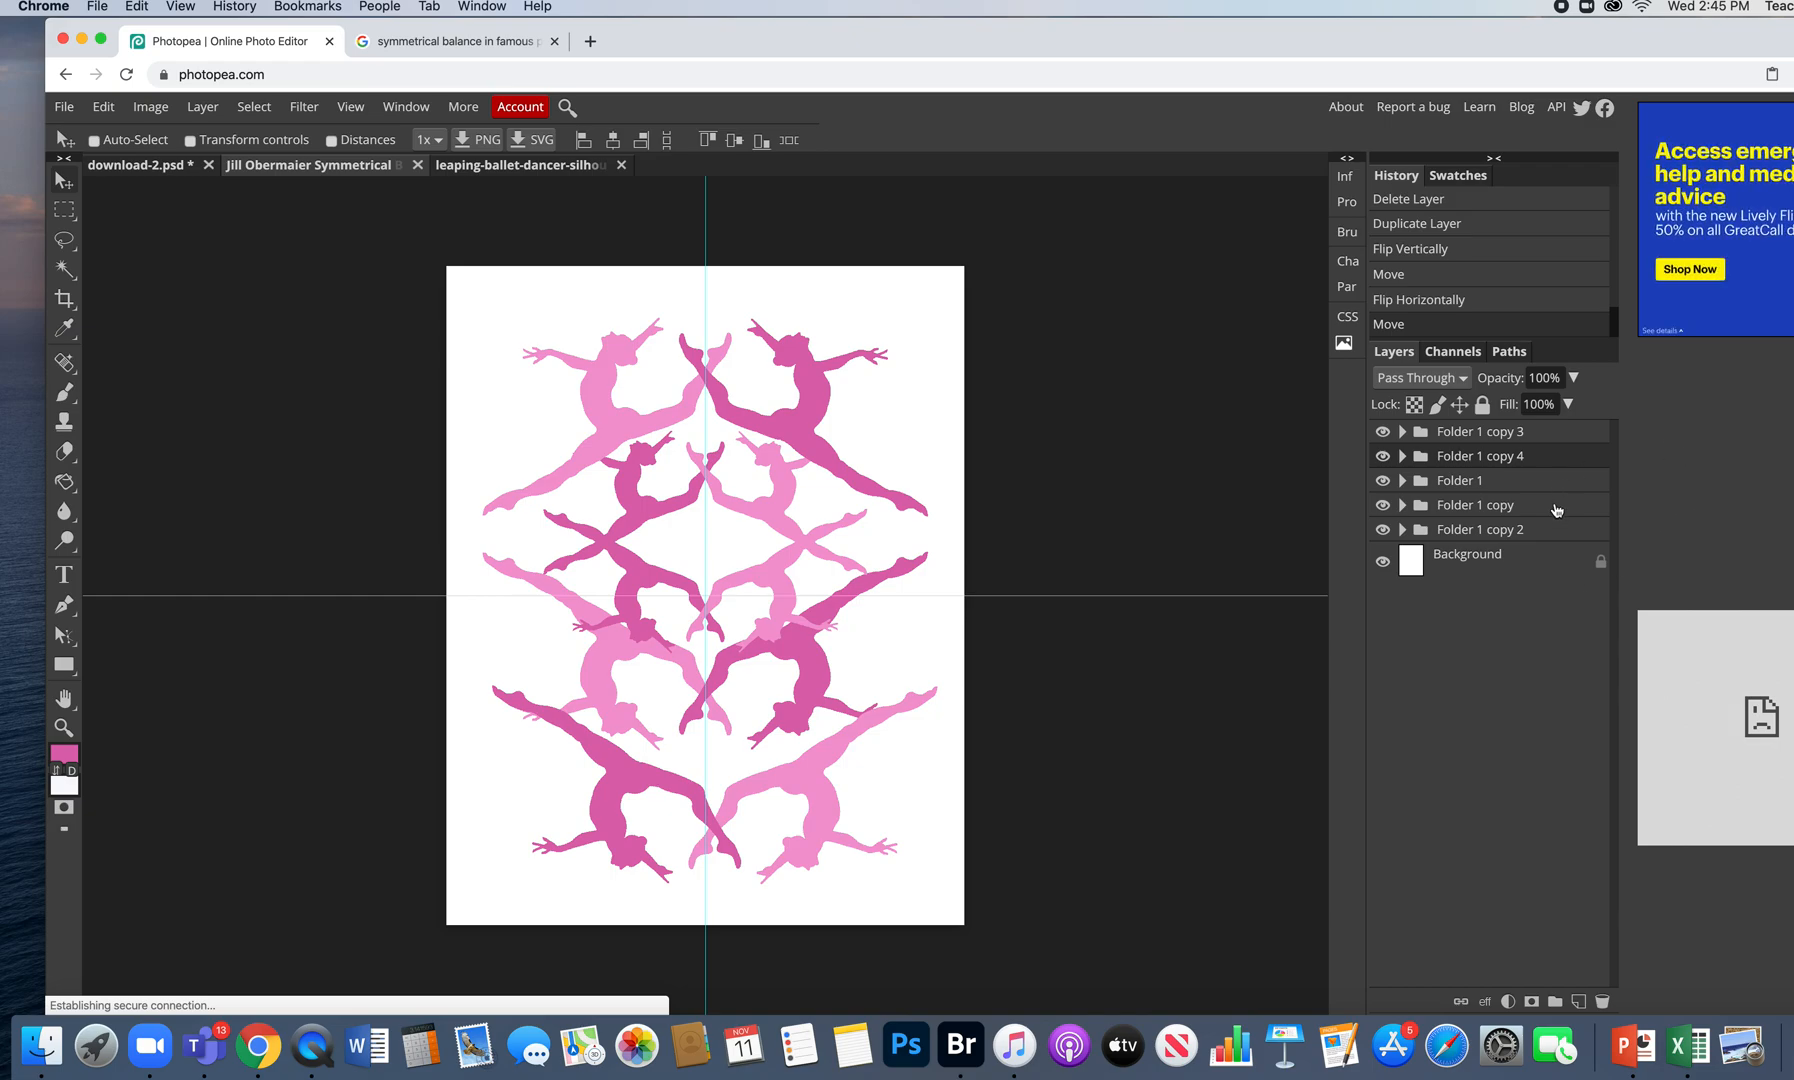
click(1383, 530)
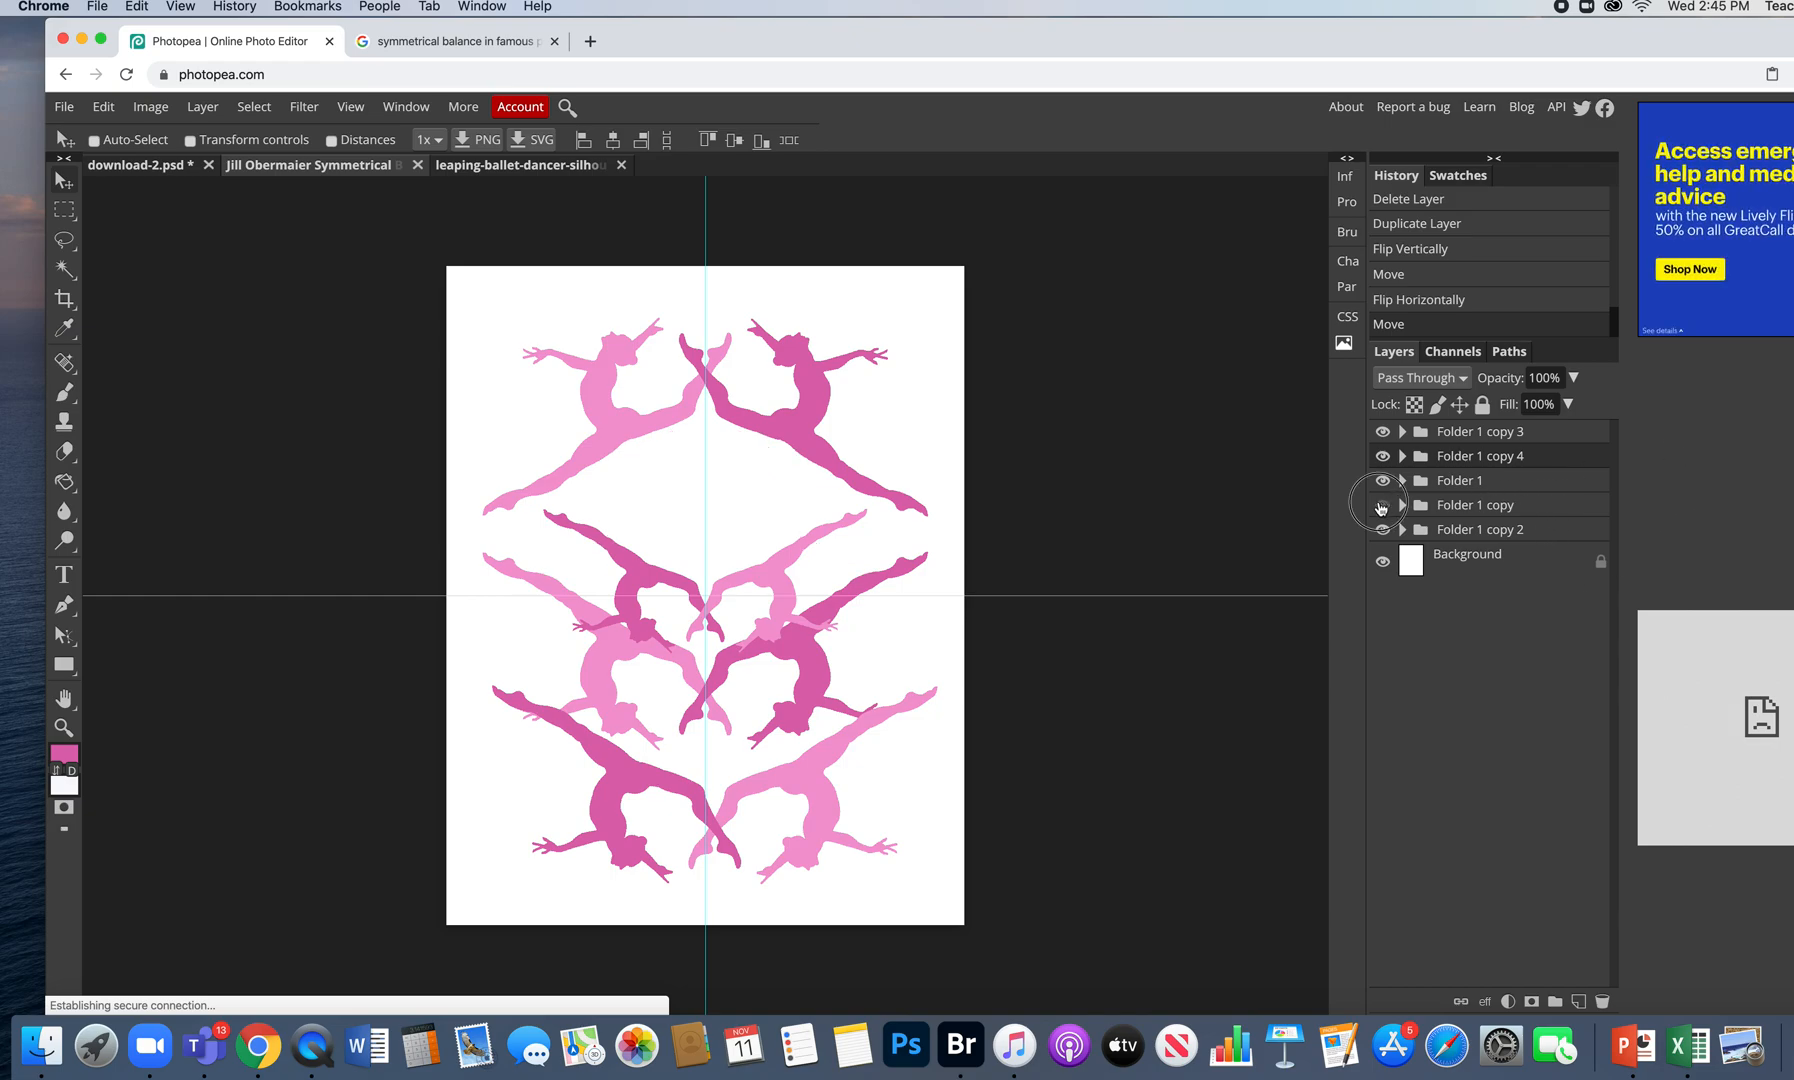
click(1383, 530)
click(1383, 530)
click(1383, 530)
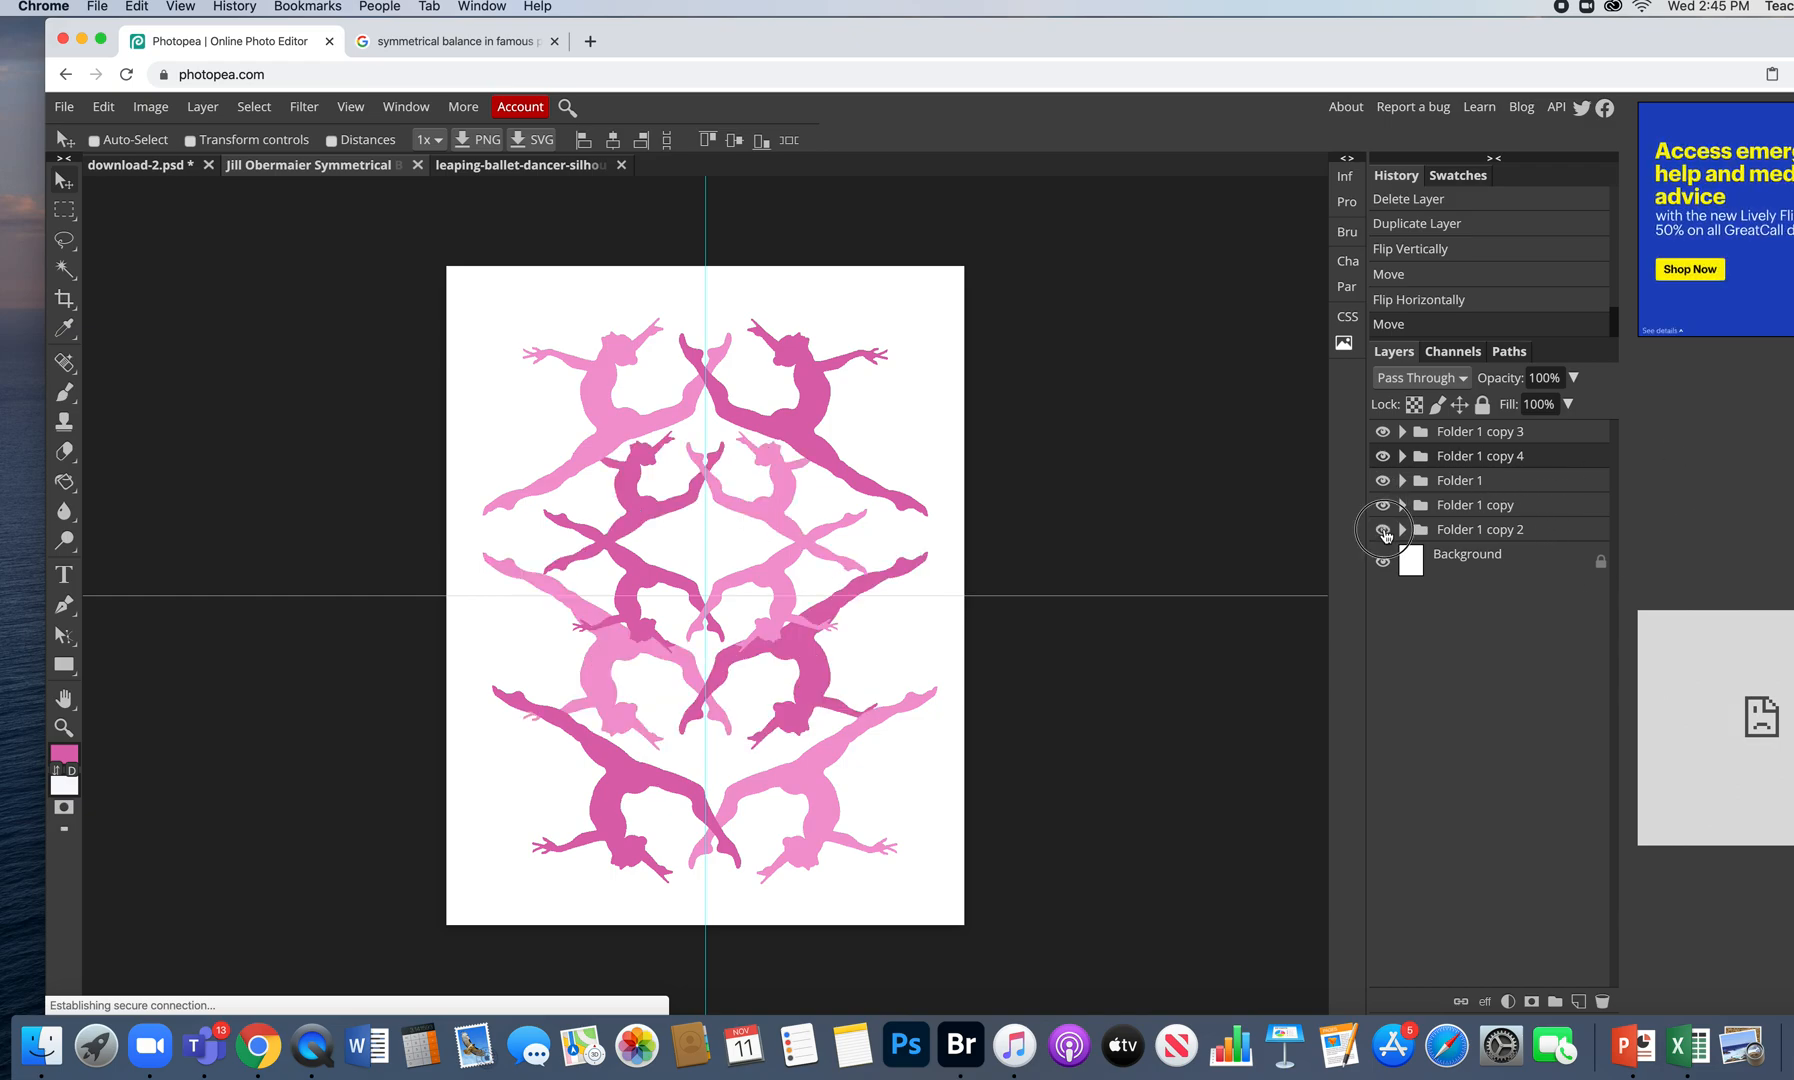
drag(1524, 538, 1531, 448)
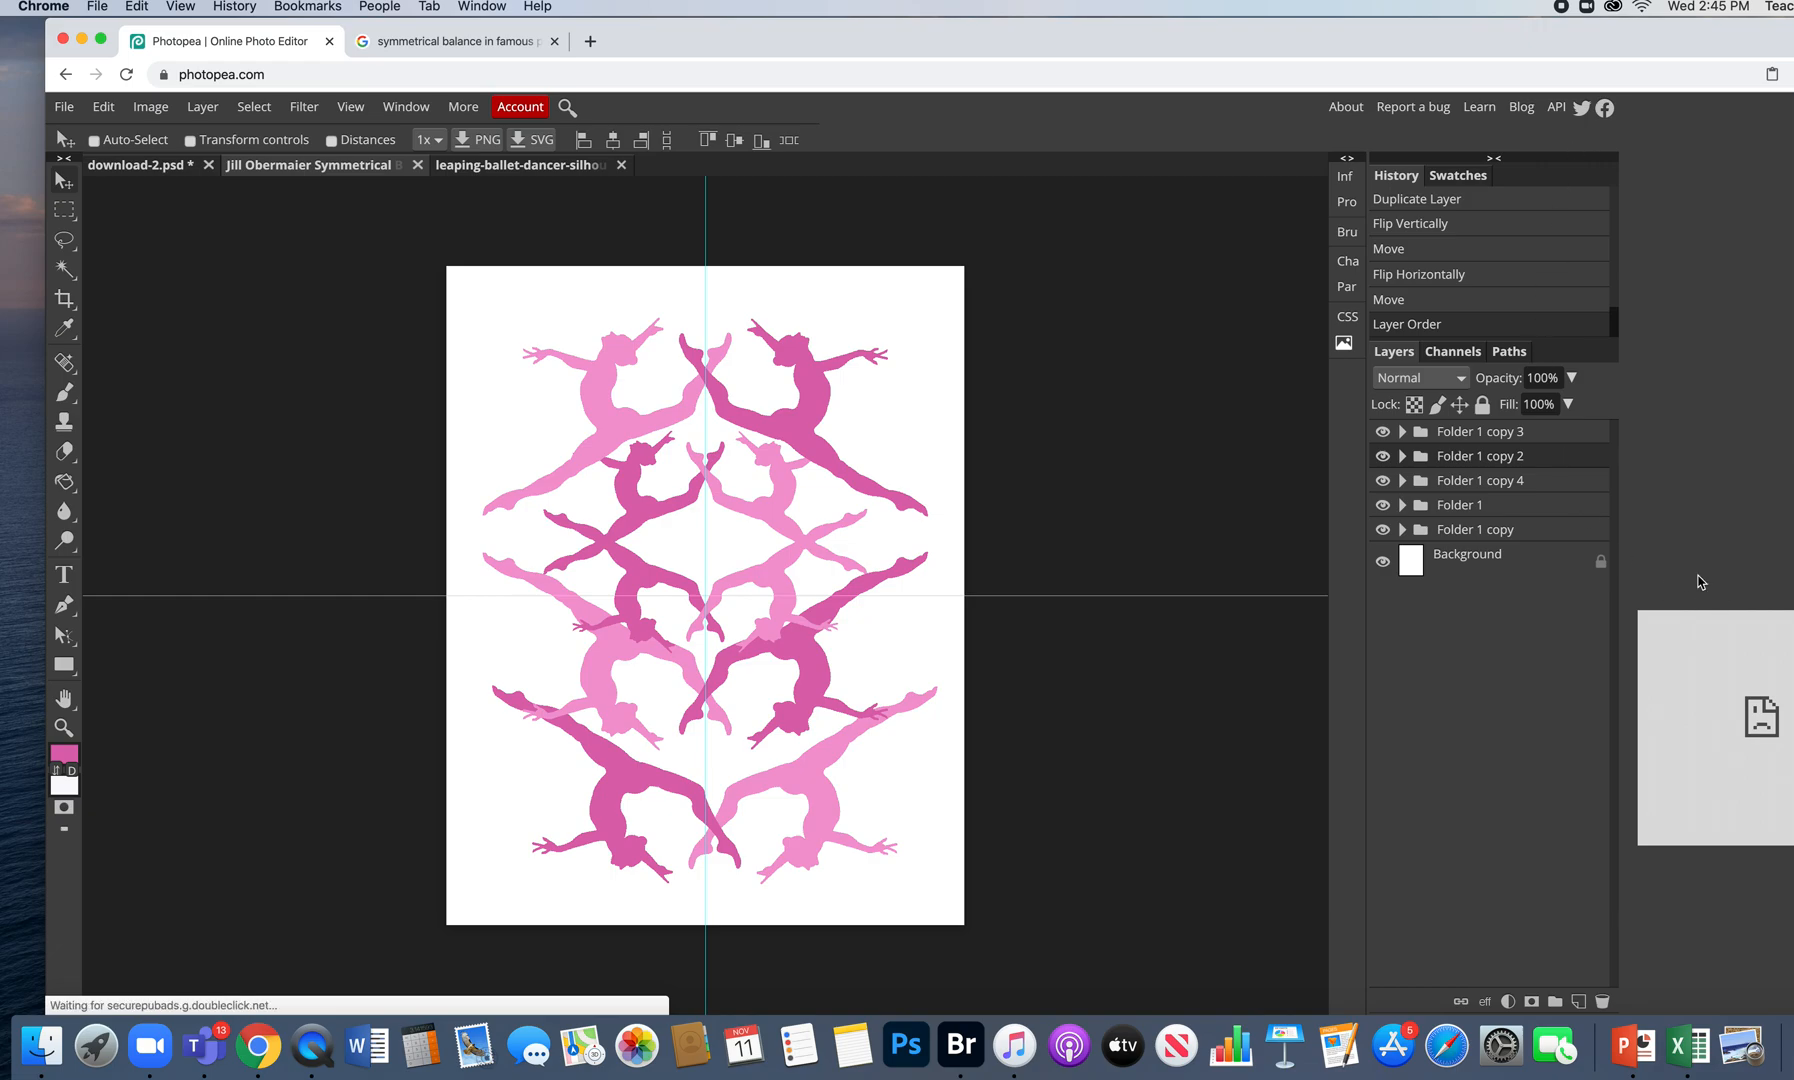
- Identify each folder's dancers by toggling visibility, select Folder 1, and open a new browser tab
click(1381, 529)
click(1380, 529)
click(1382, 432)
click(1382, 432)
click(1381, 529)
click(1381, 529)
click(1381, 505)
click(1381, 505)
click(1382, 505)
click(1382, 505)
click(1466, 508)
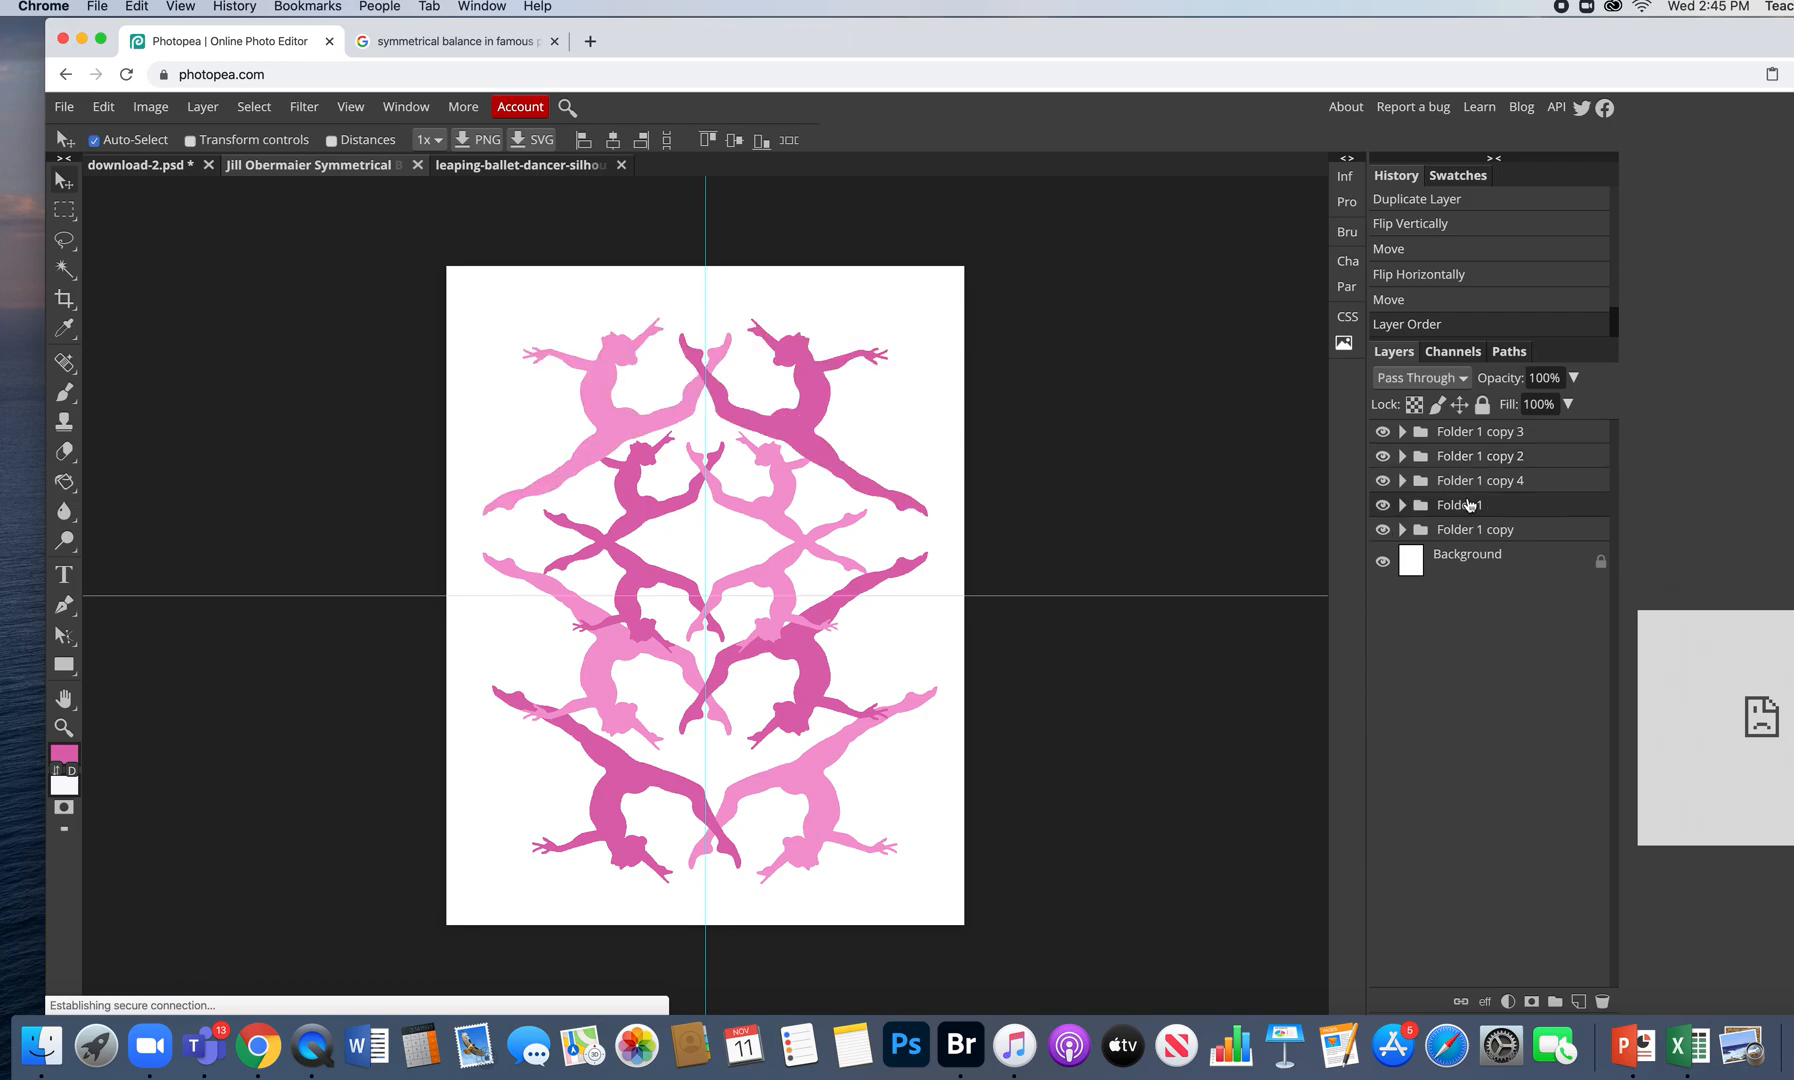
key(super+t)
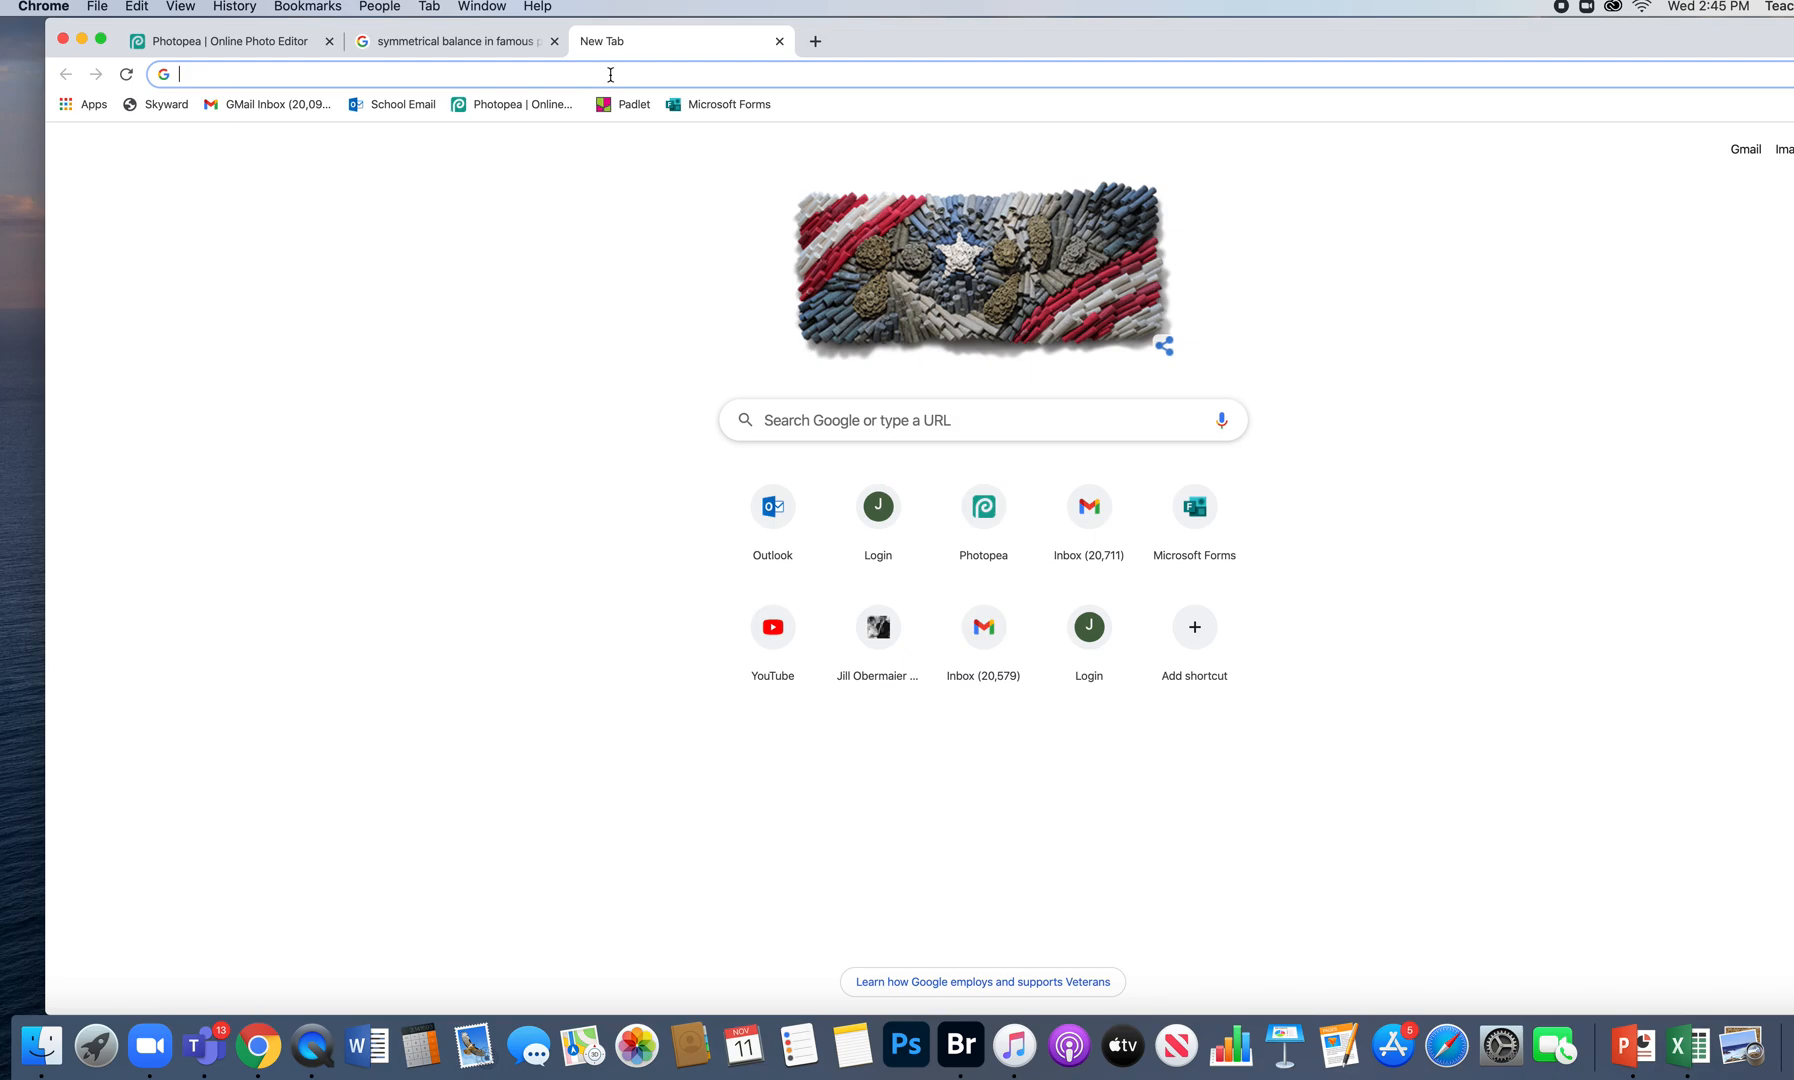
- Back in Photopea, scale the Folder 1 top dancers up to 138.31% toward the page edges
click(489, 50)
click(211, 40)
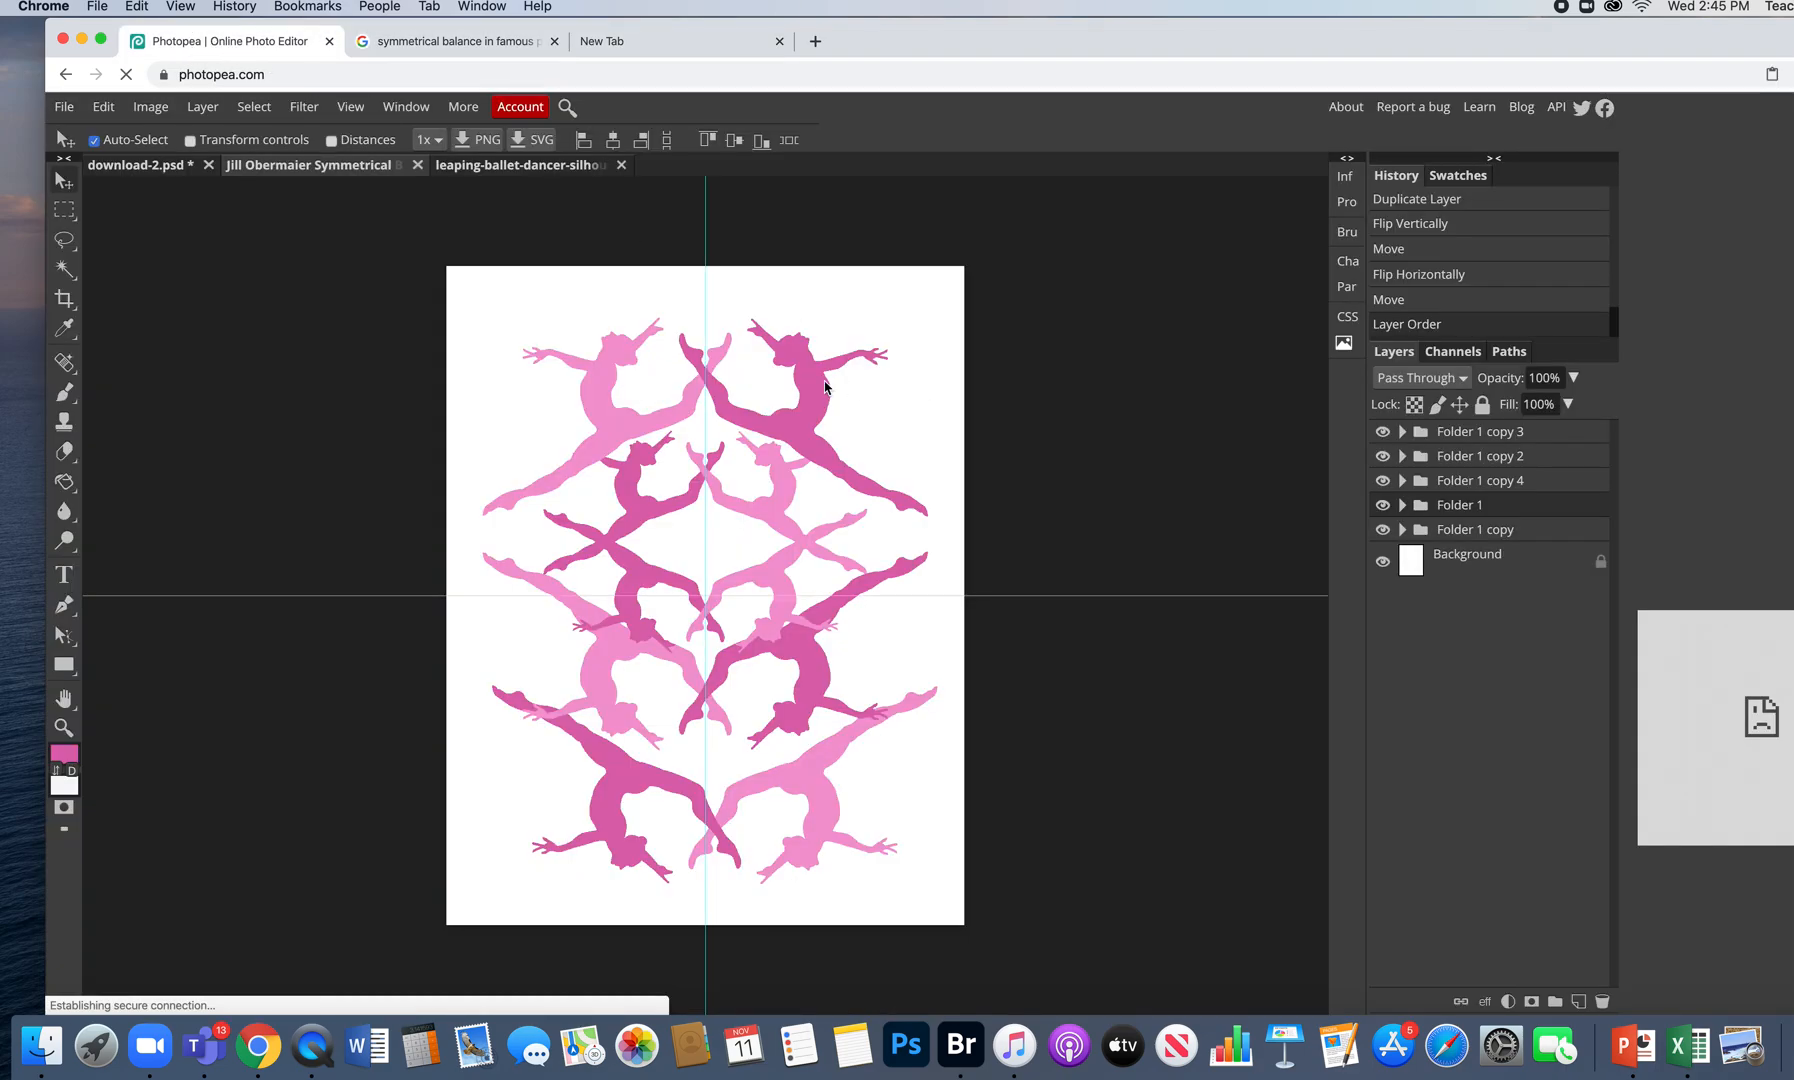
click(1383, 506)
click(1383, 506)
key(ctrl+alt+t)
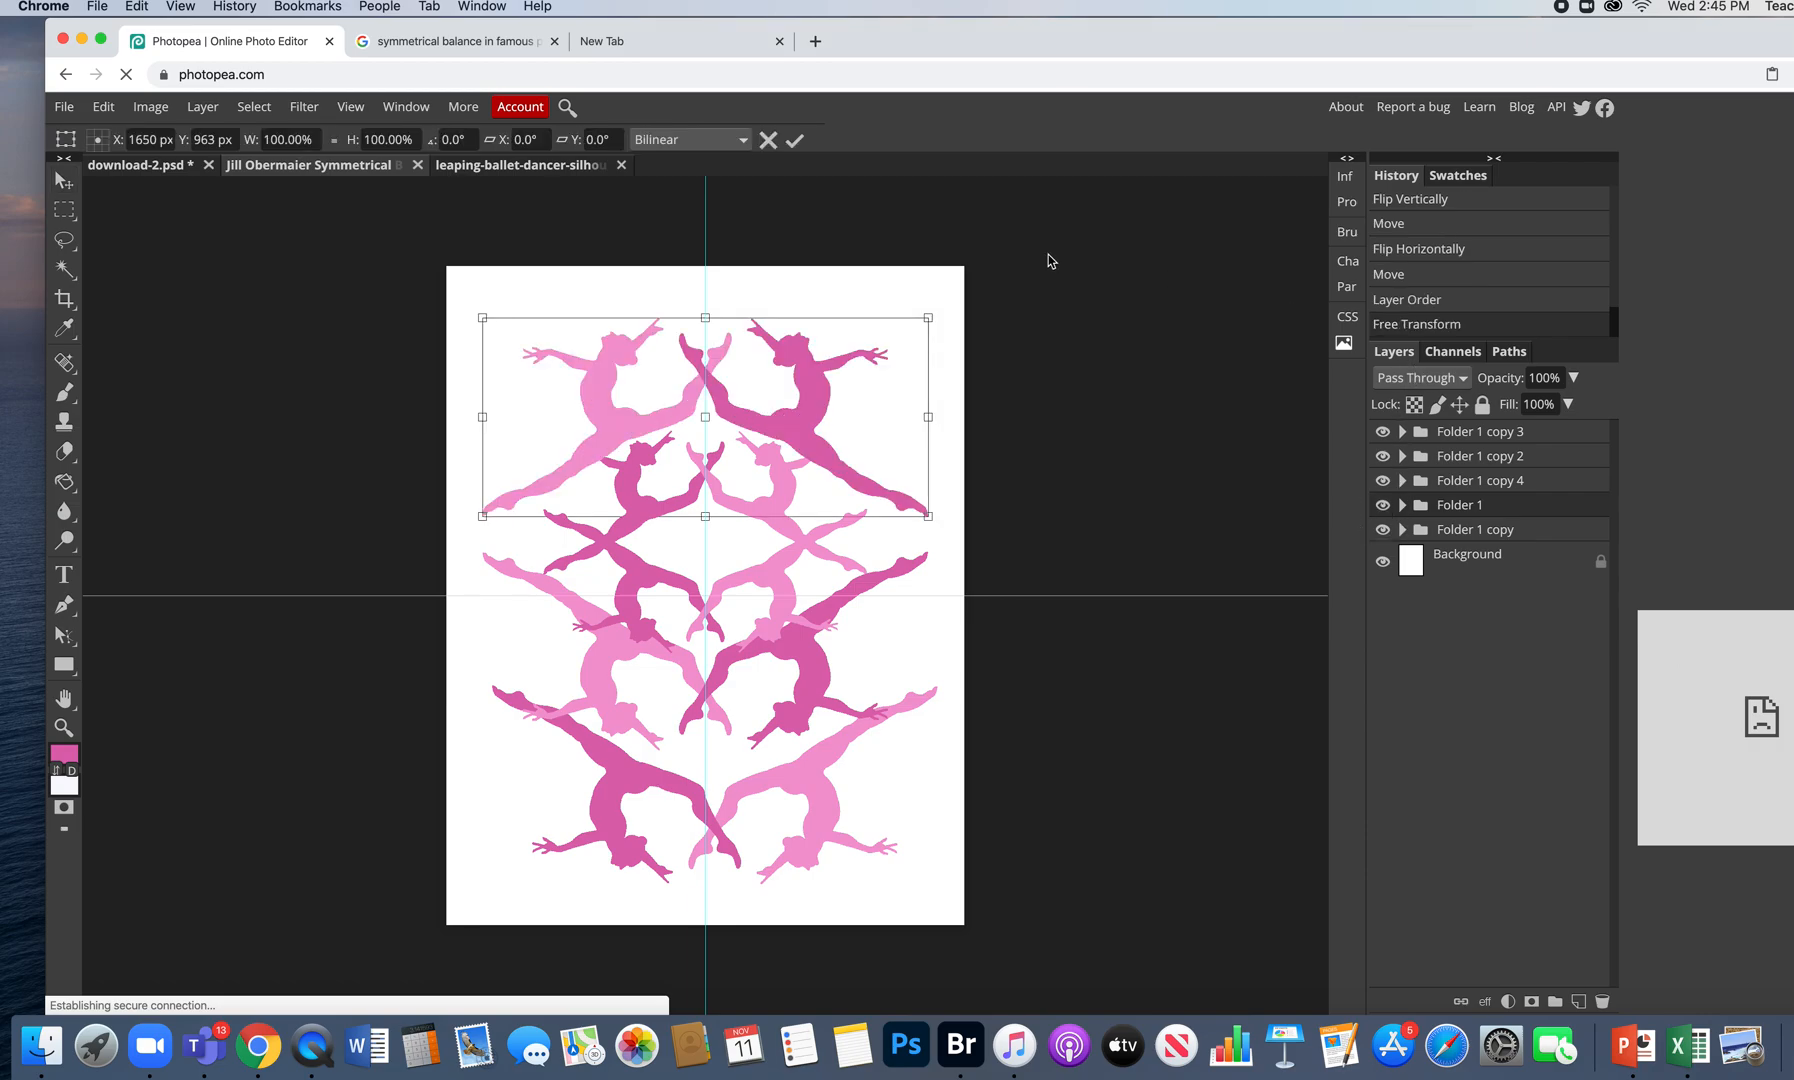
drag(928, 318, 855, 344)
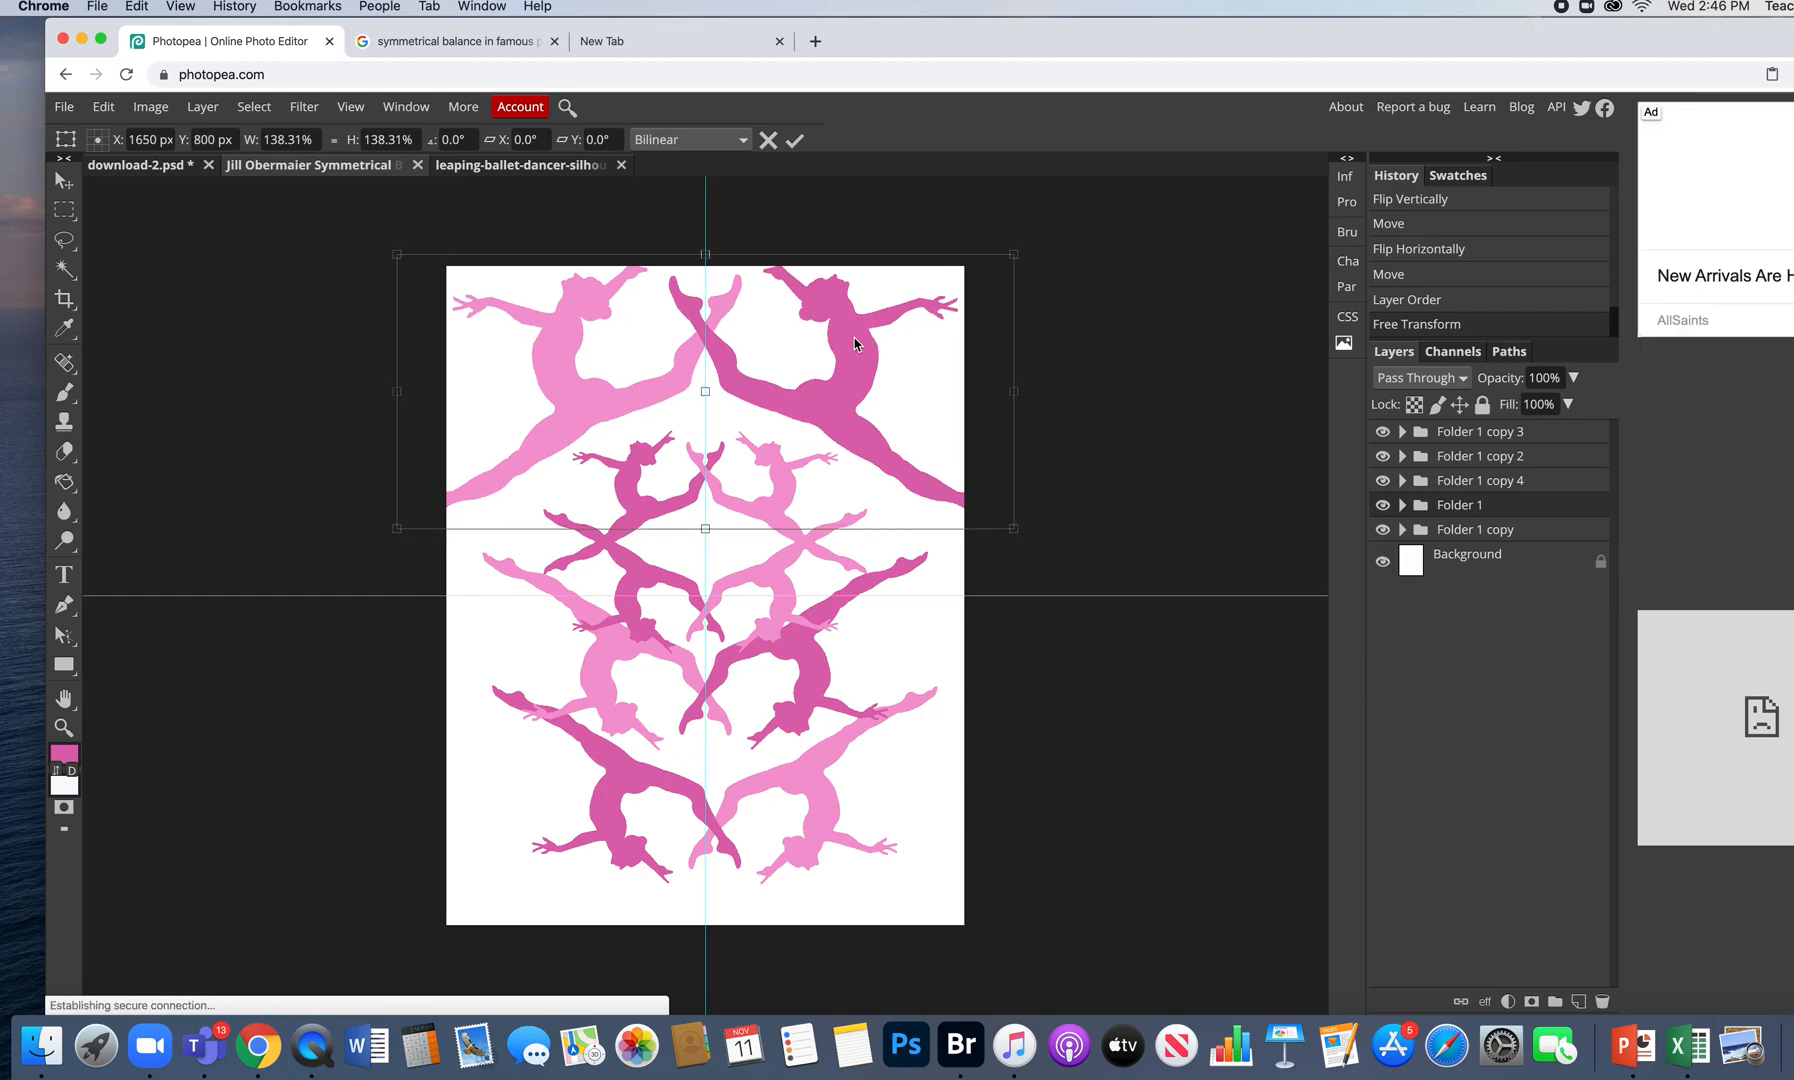
click(794, 140)
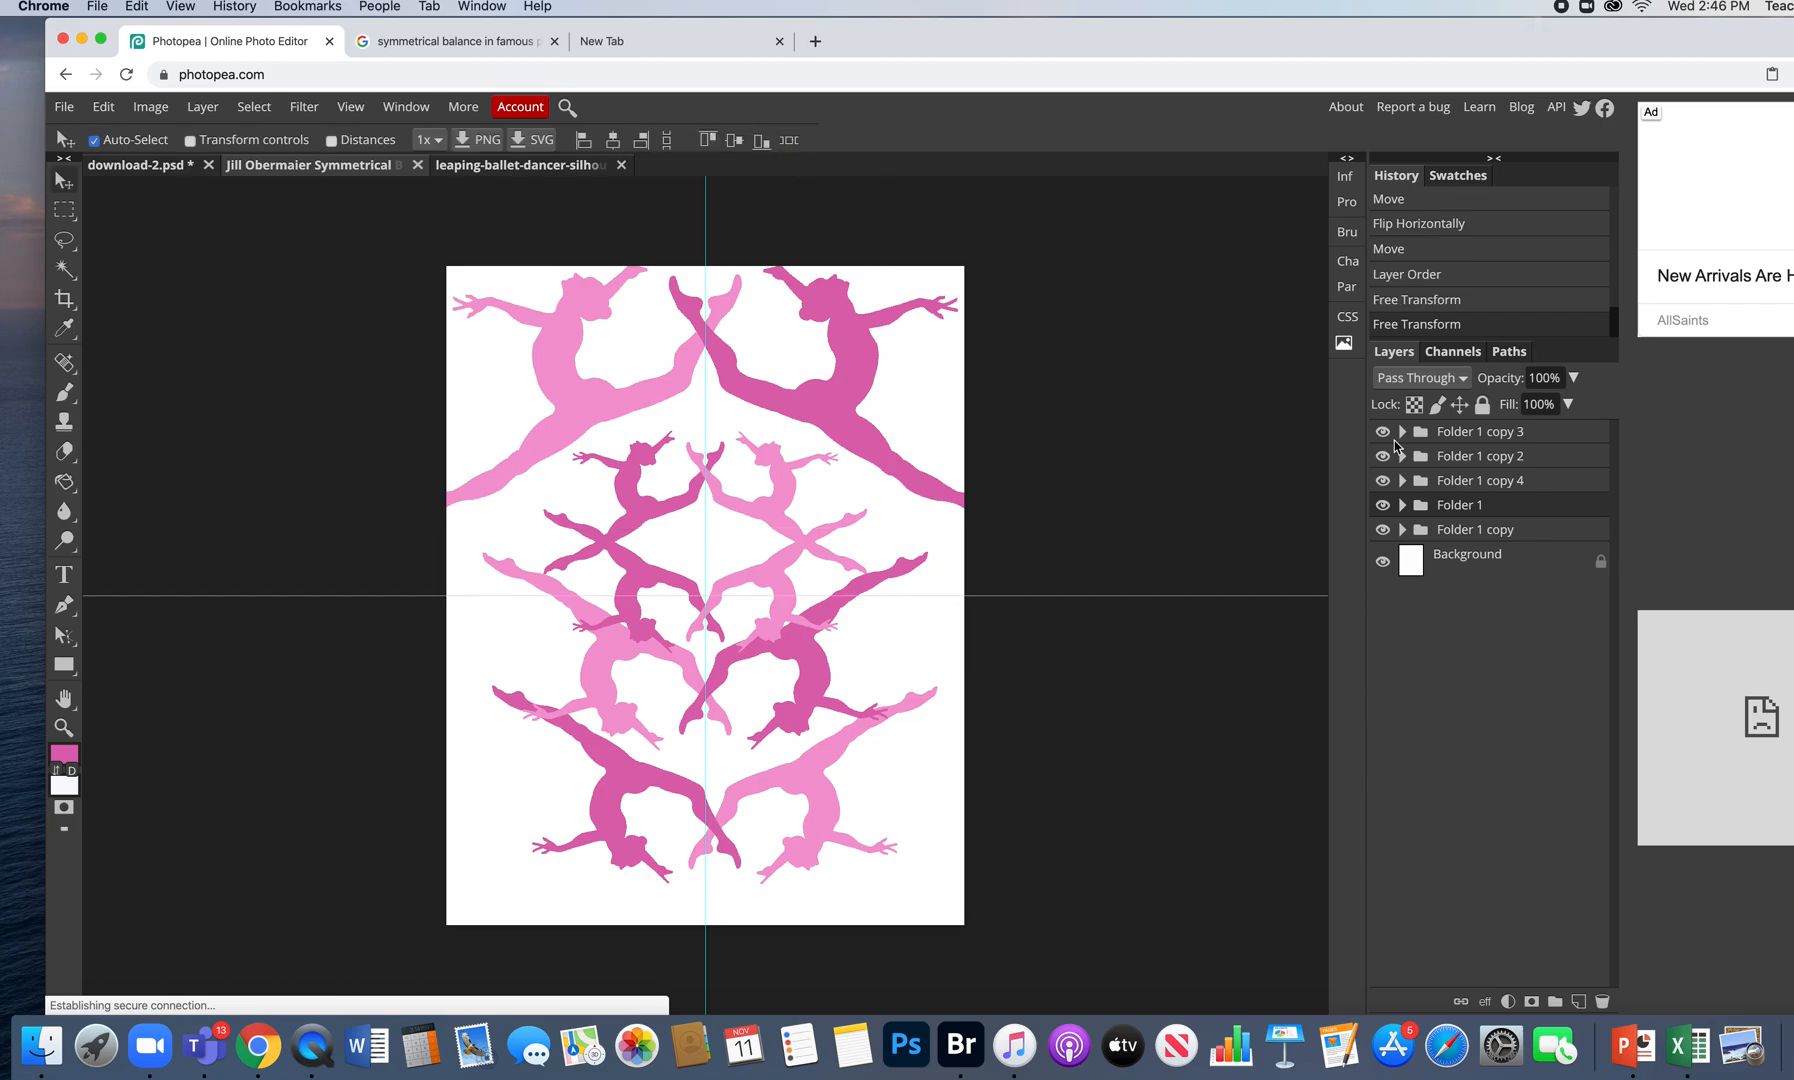
- Toggle visibility to identify each dancer group, then select Folder 1 copy 4
click(1383, 529)
click(1383, 529)
click(1383, 456)
click(1383, 456)
click(1383, 480)
click(1383, 480)
click(1439, 485)
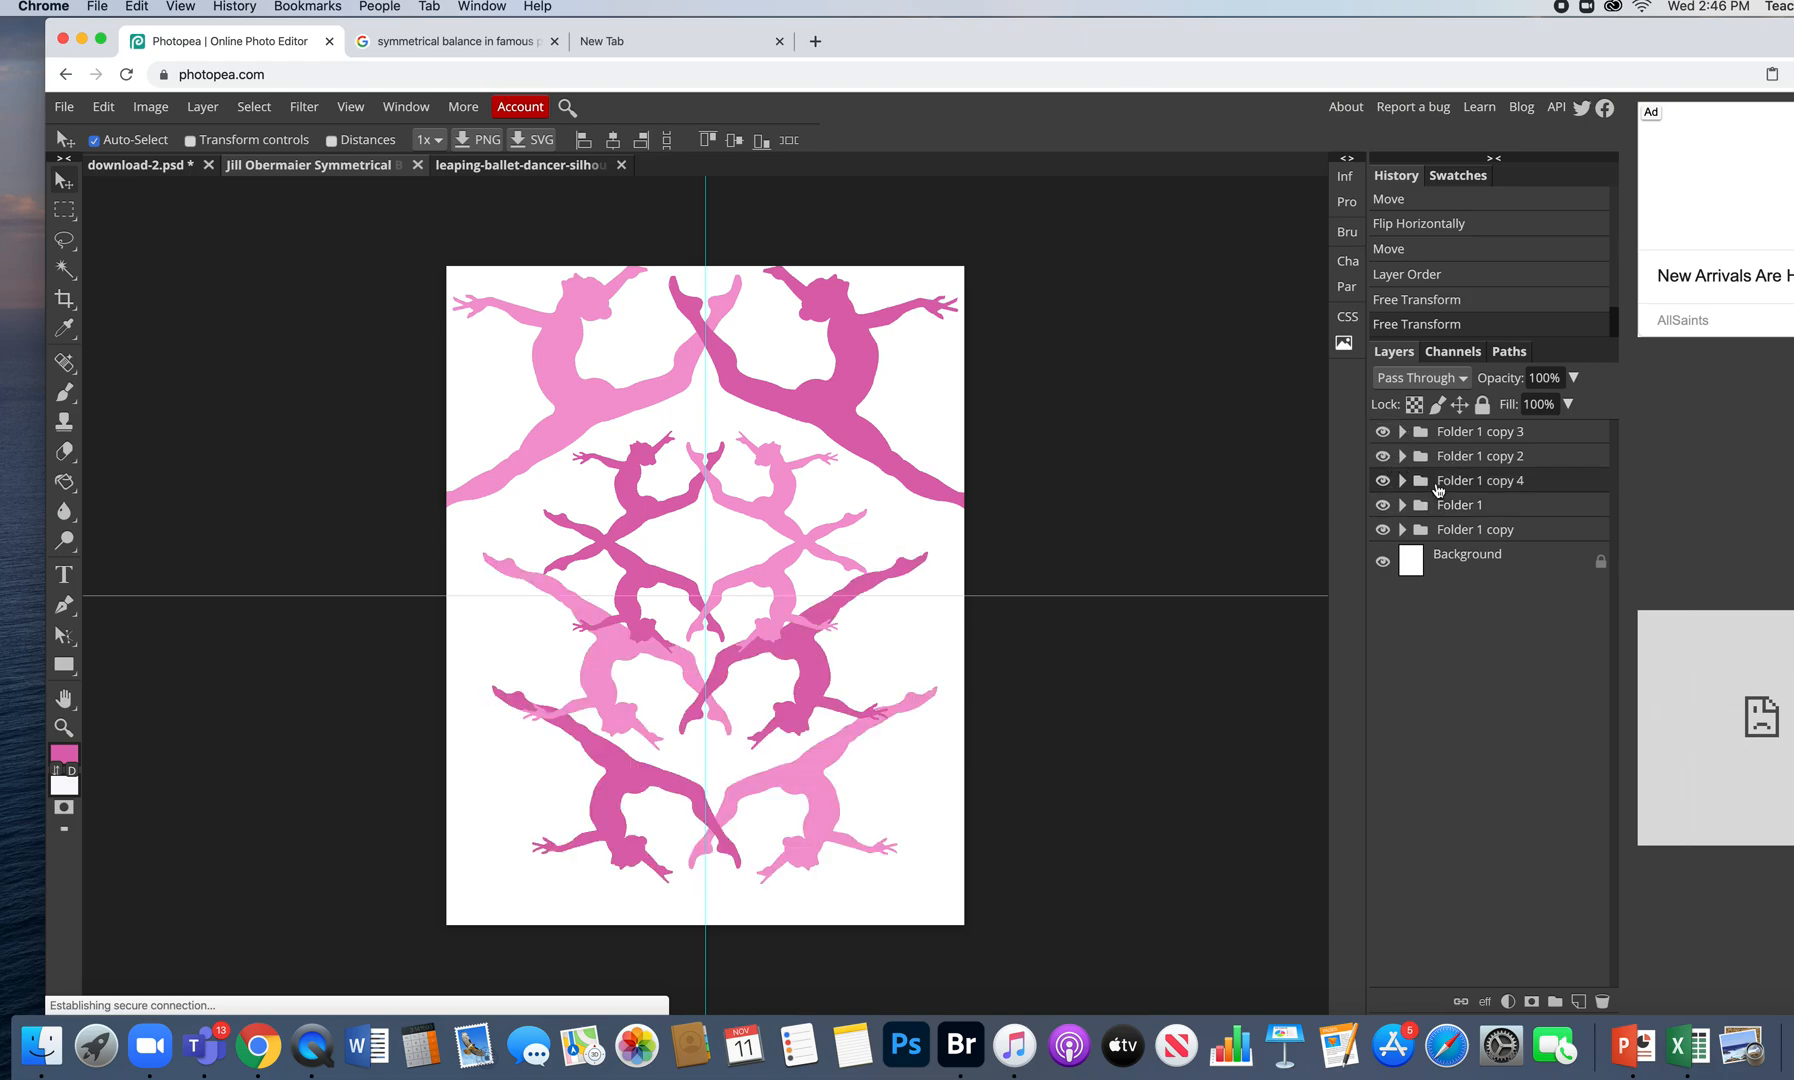
- Scale the Folder 1 copy 4 dancers up about 138% and shift them lower-left along the bottom edge
click(103, 108)
click(150, 540)
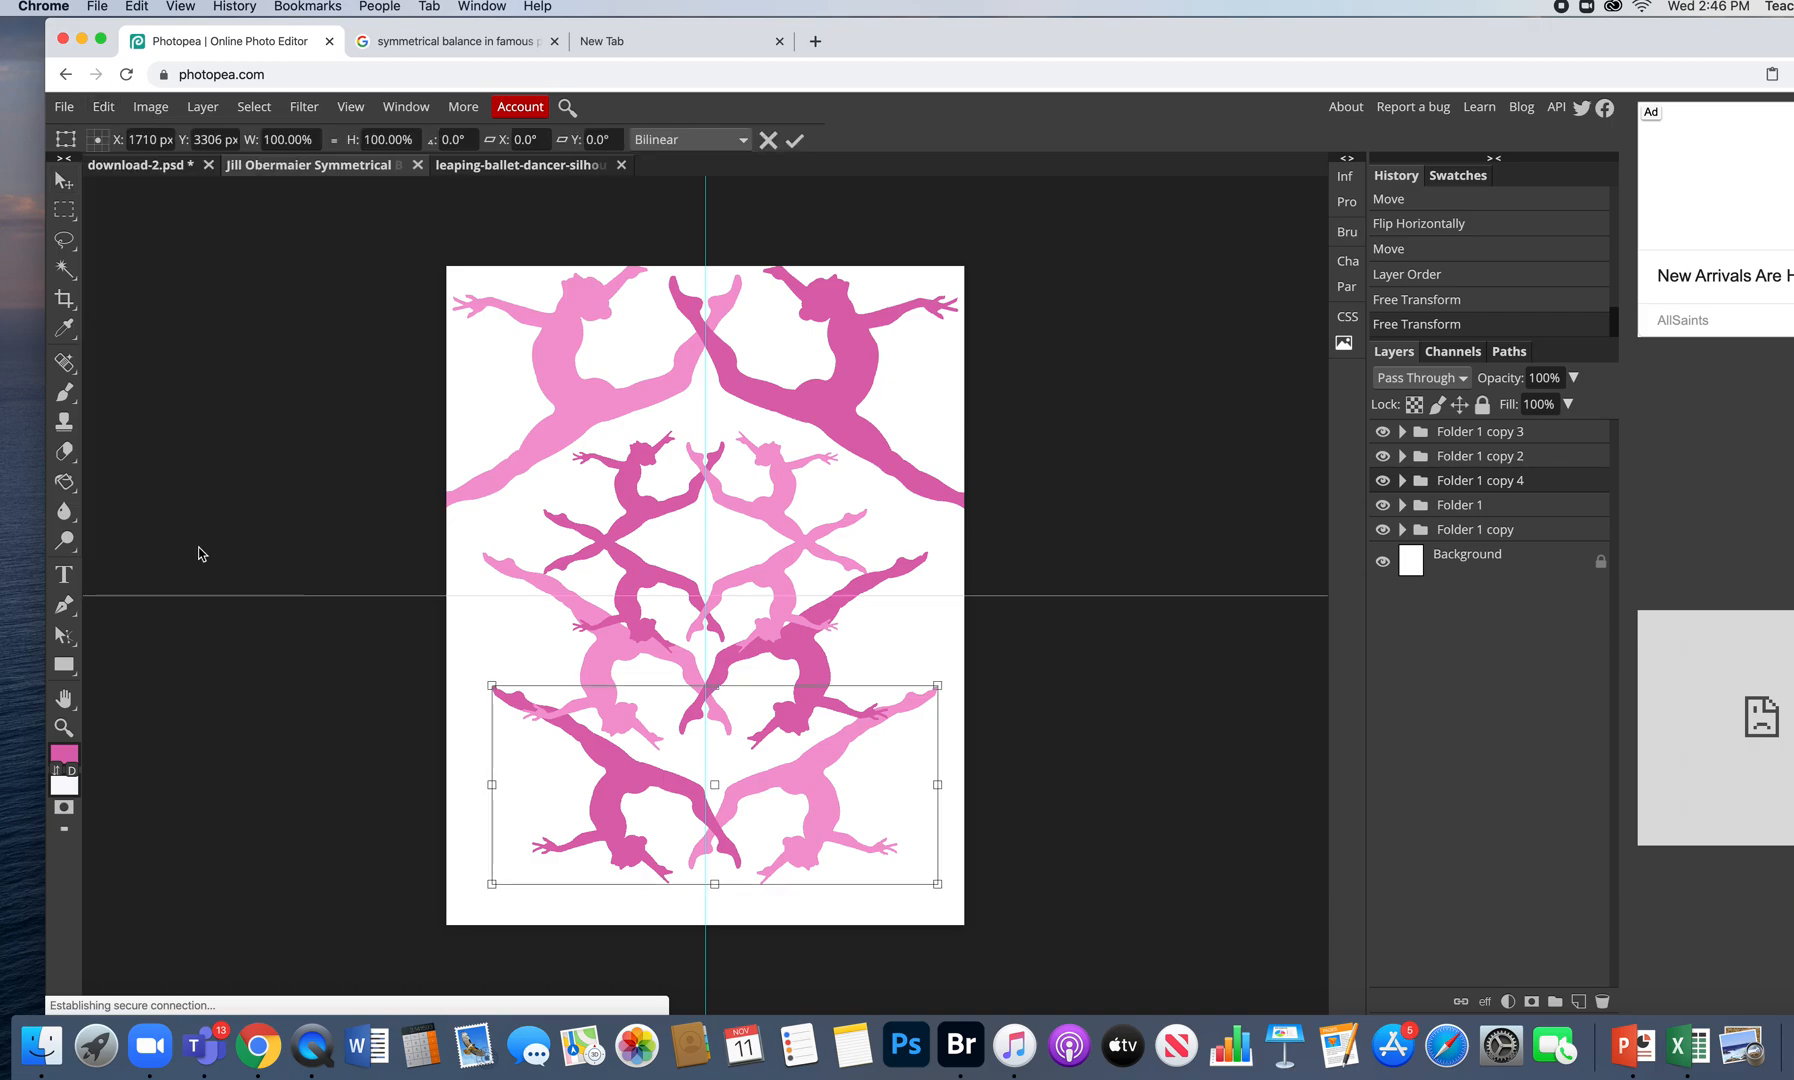
drag(939, 685, 1104, 540)
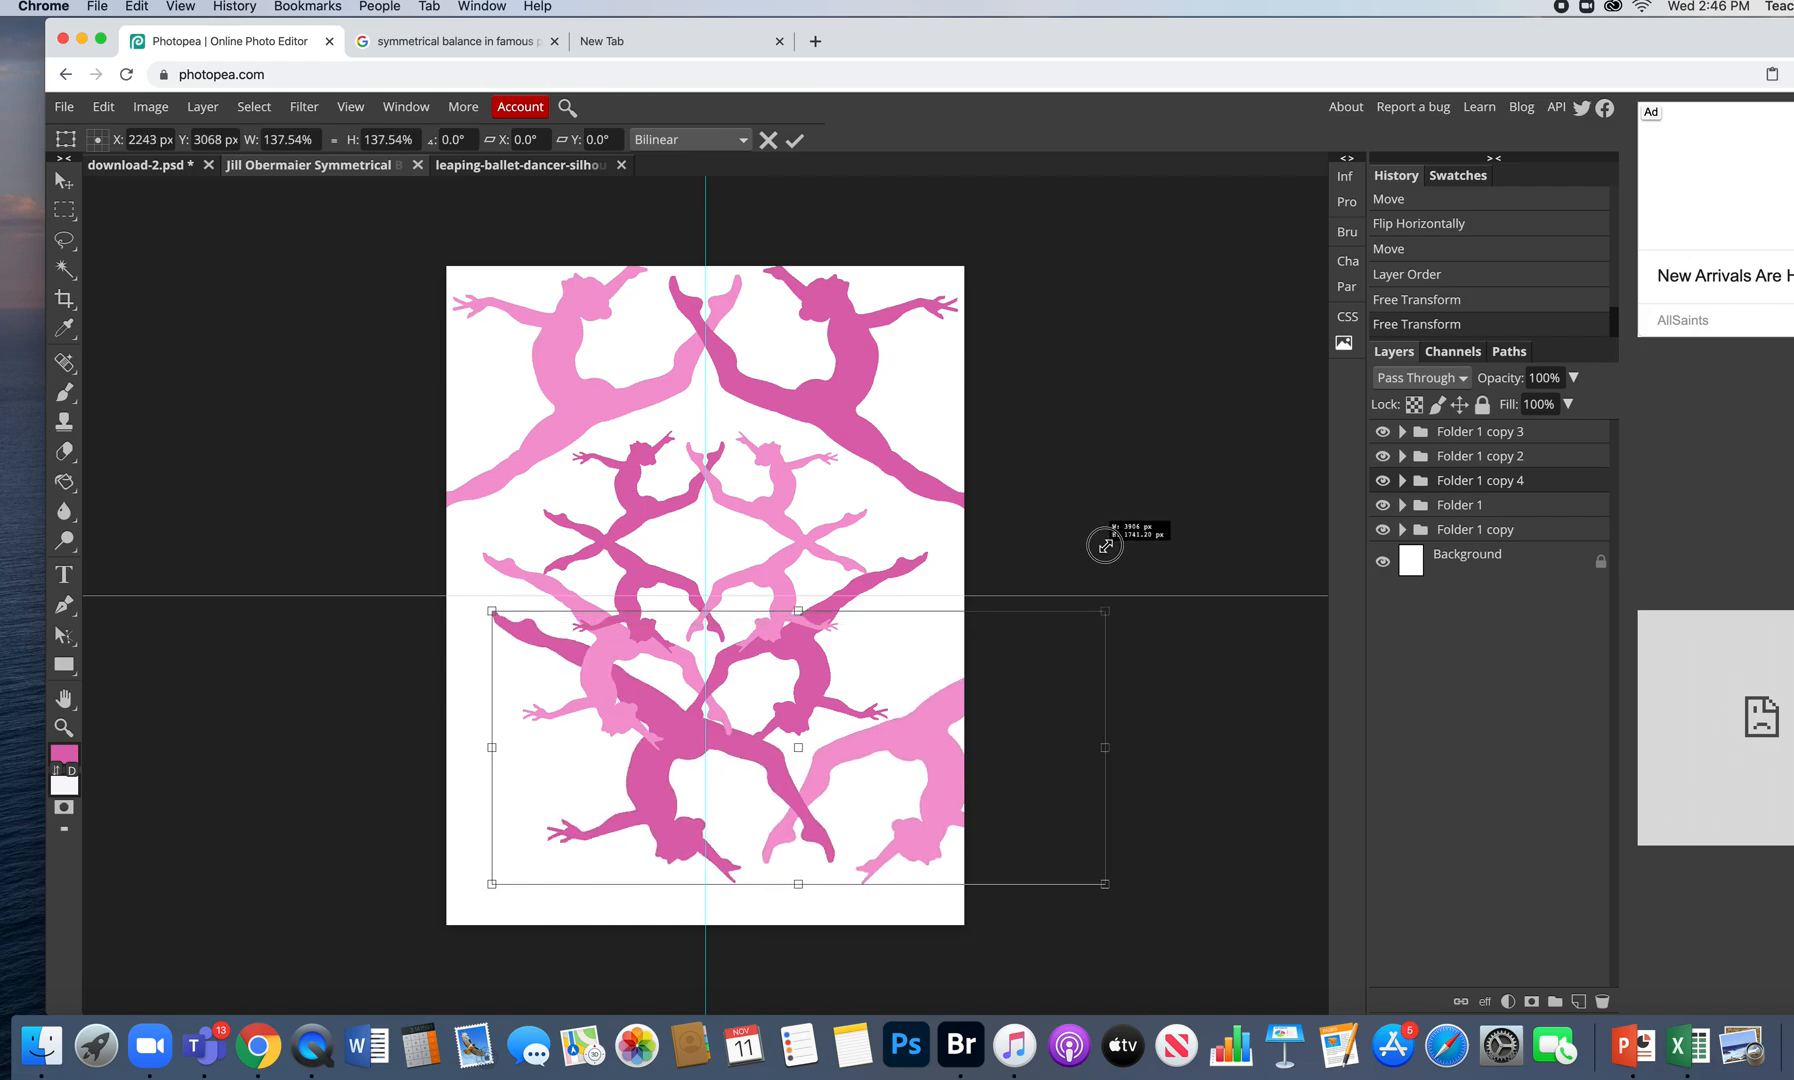
drag(900, 744, 826, 779)
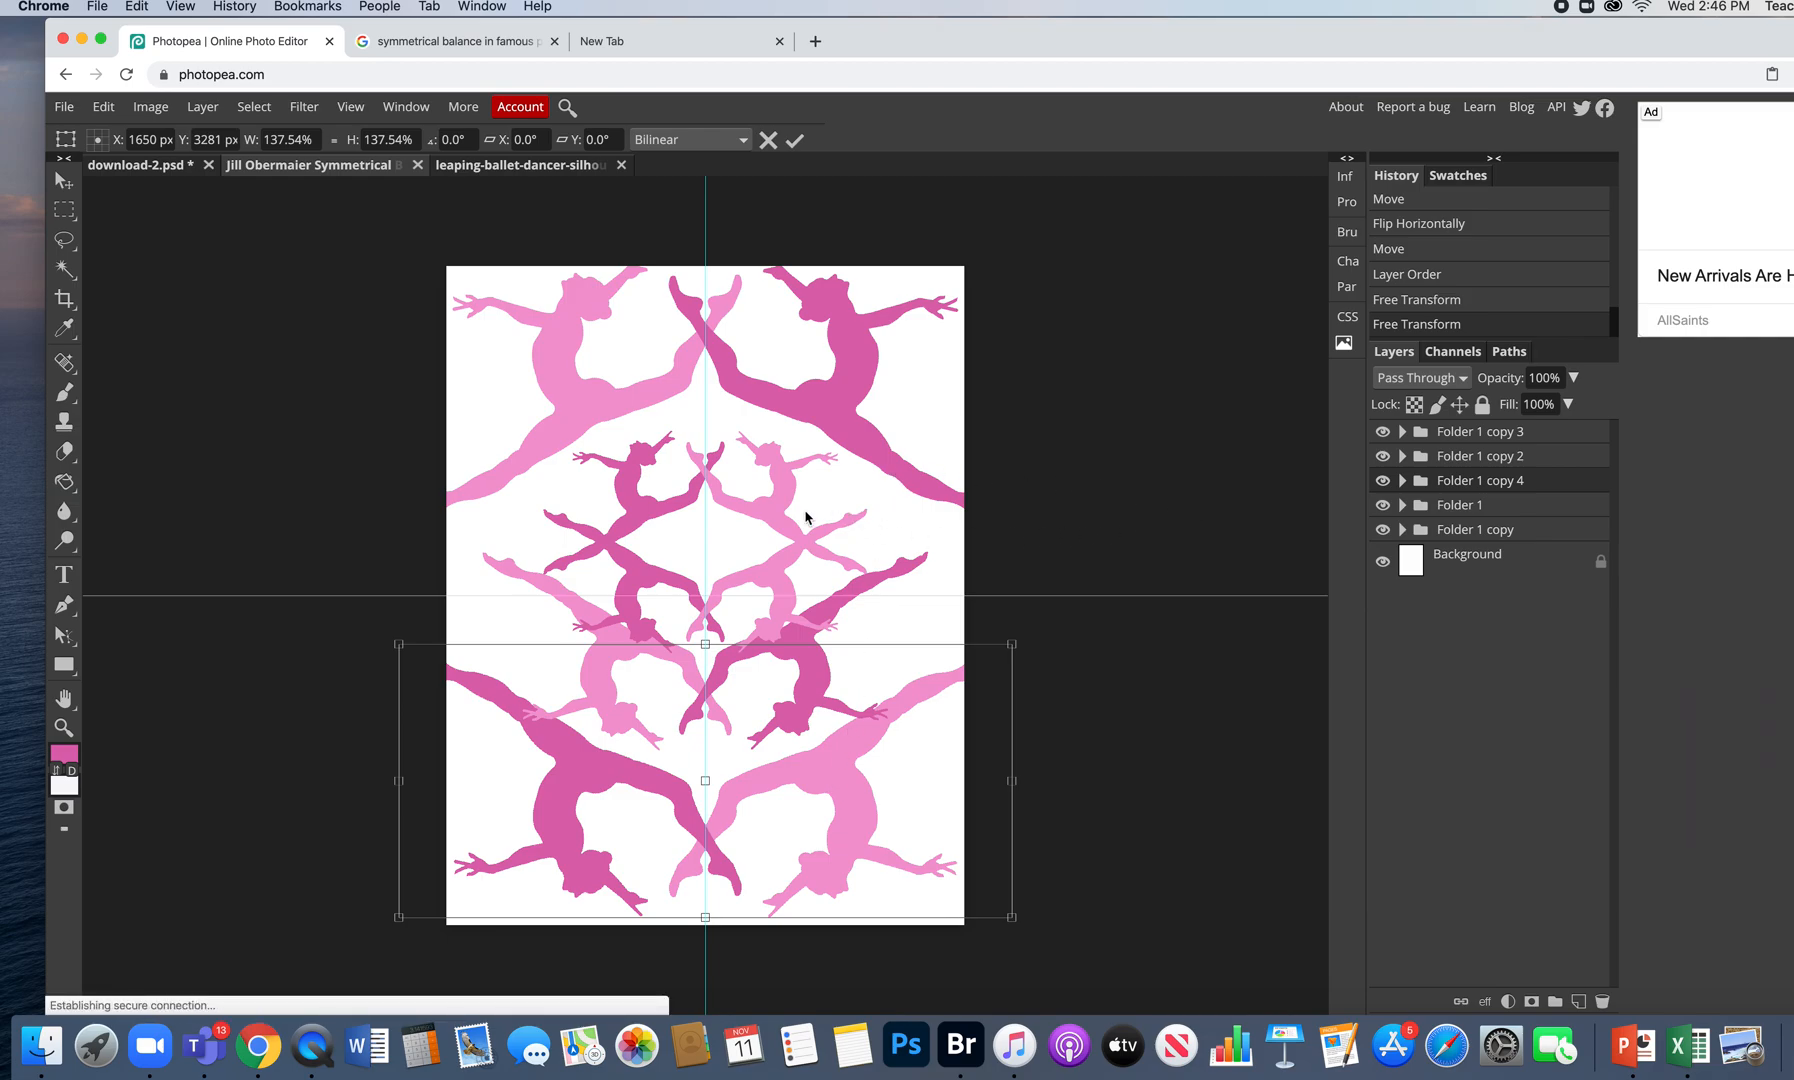
click(1383, 456)
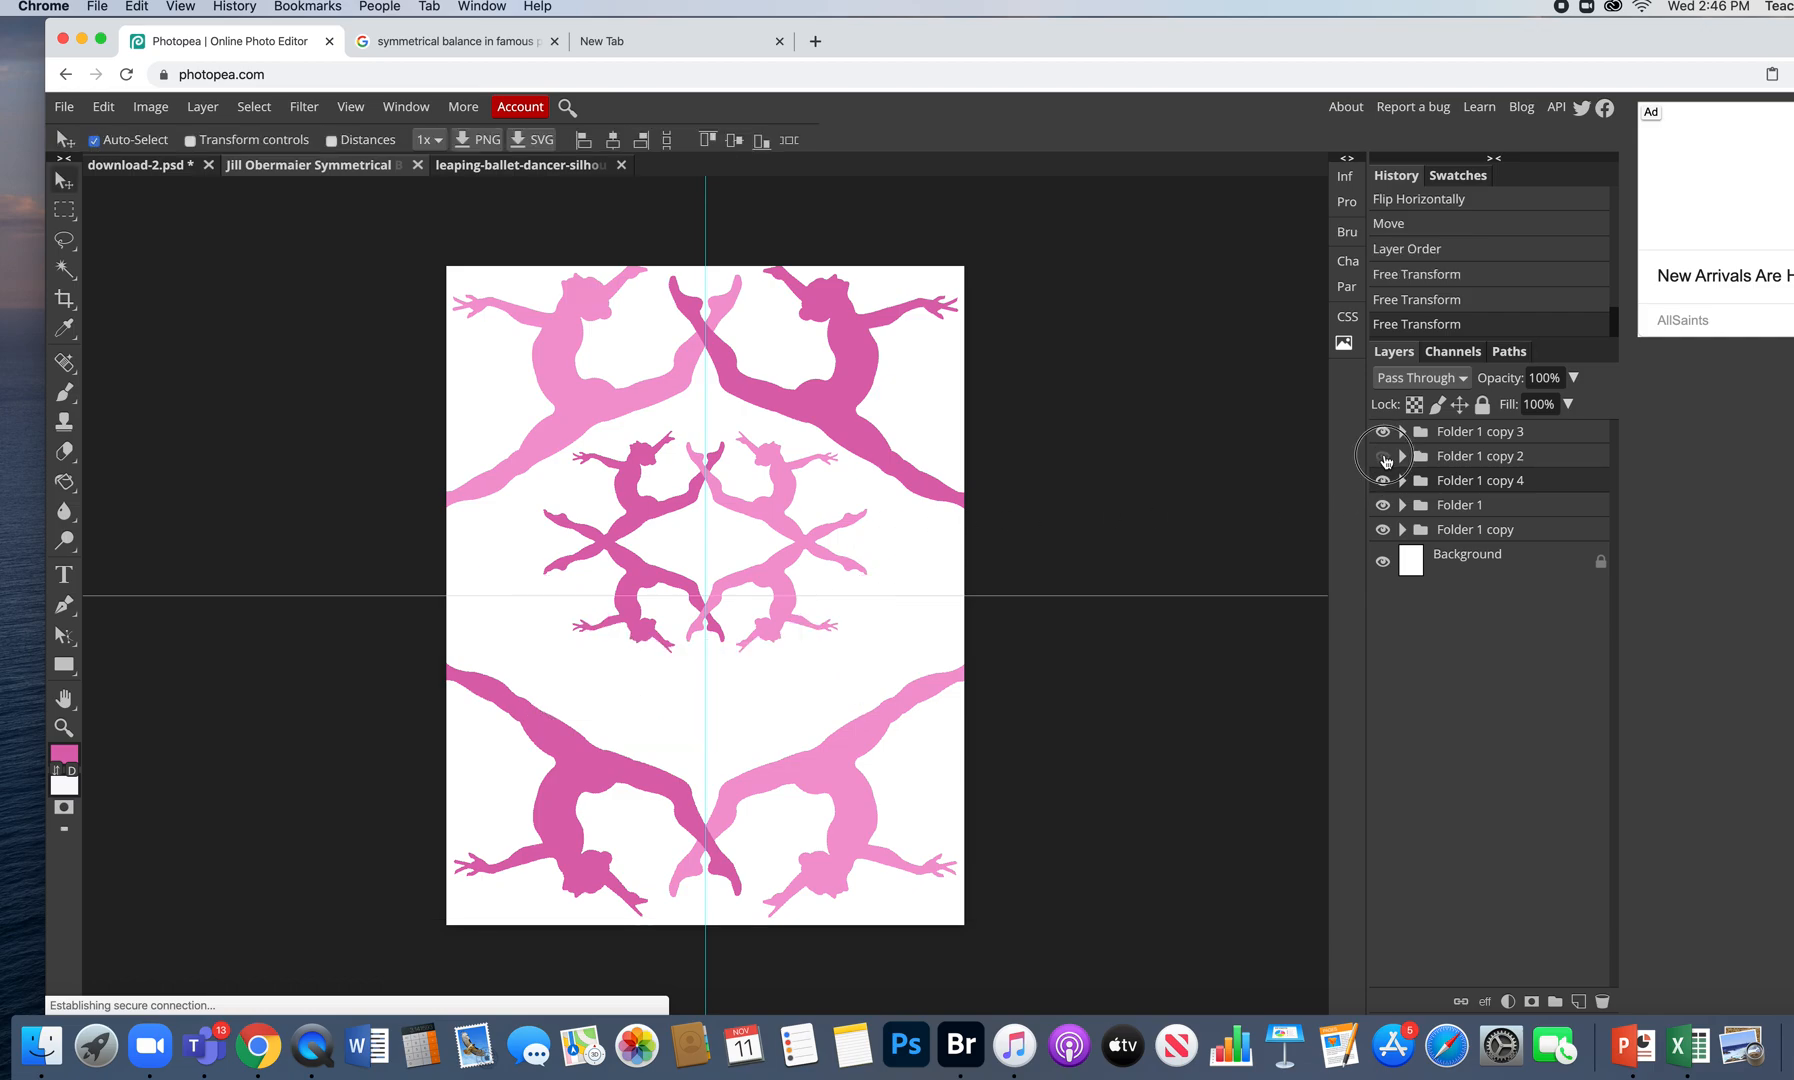
click(1383, 456)
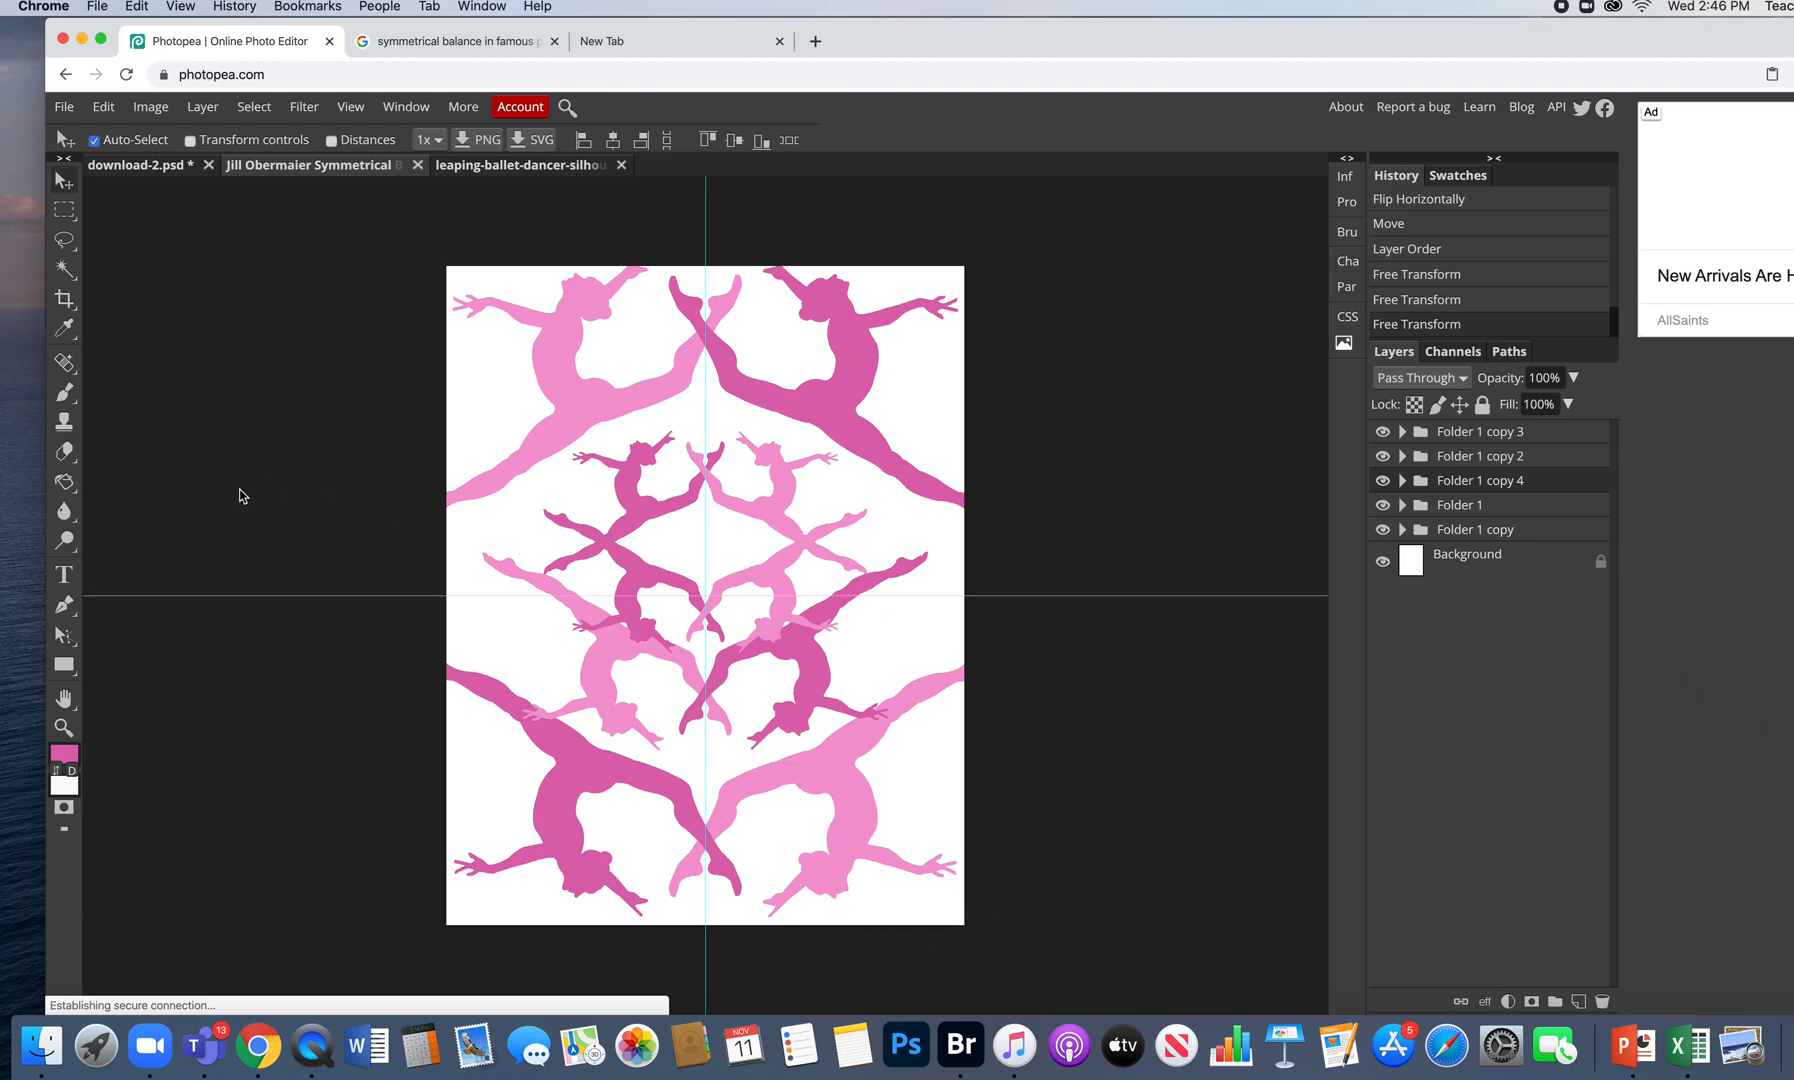
click(1516, 579)
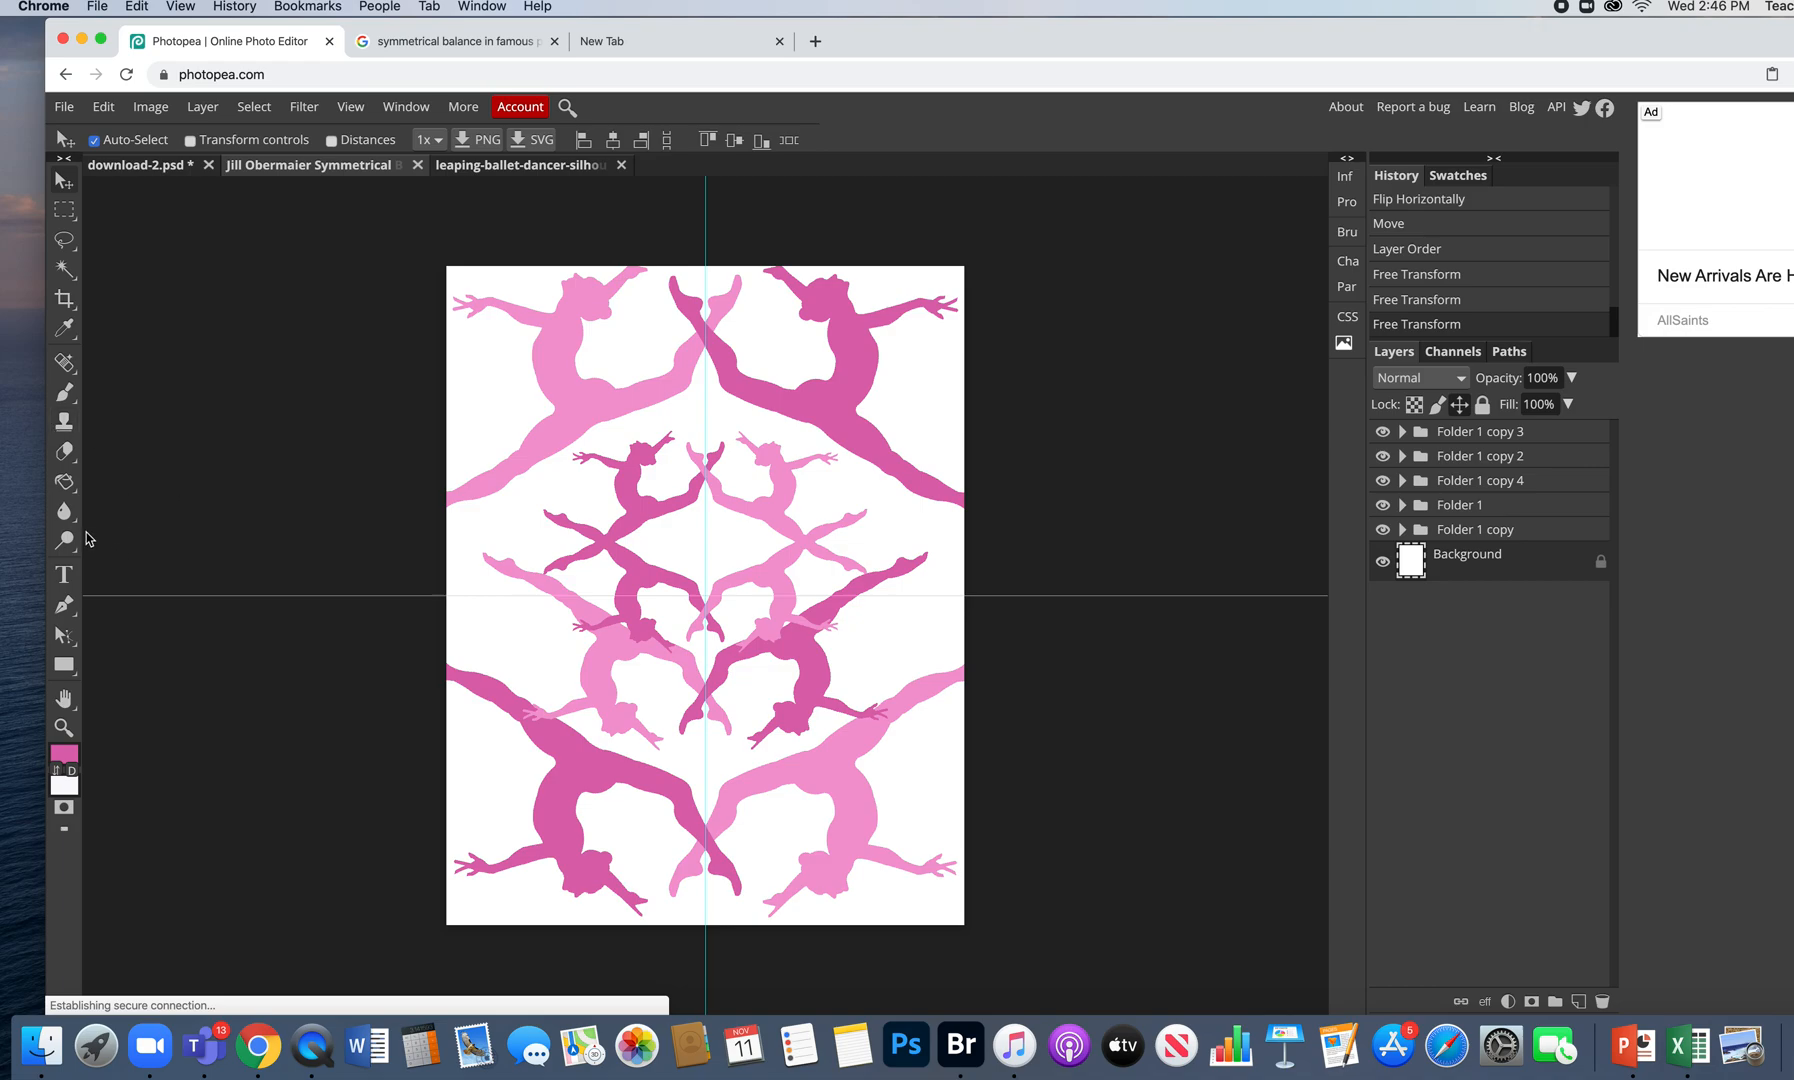
- Switch to the Gradient tool and set the gradient's left stop to a deep plum
click(70, 486)
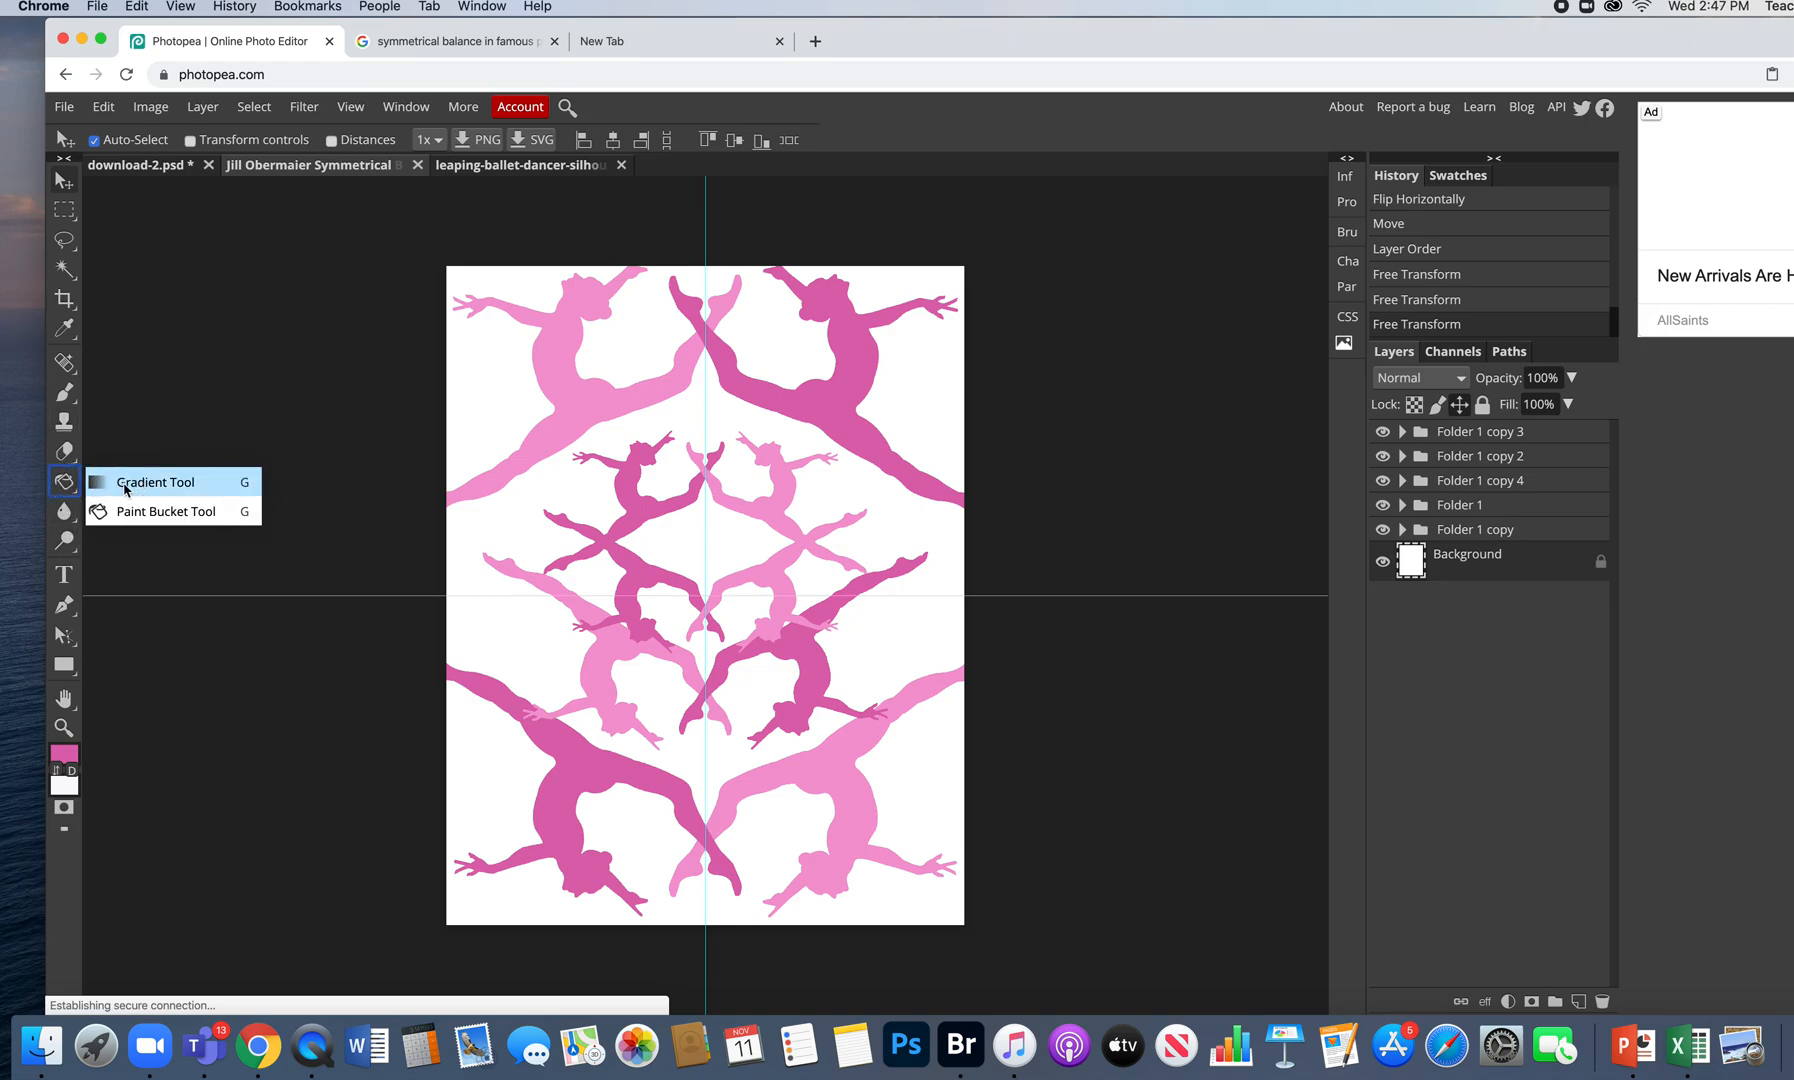
click(126, 487)
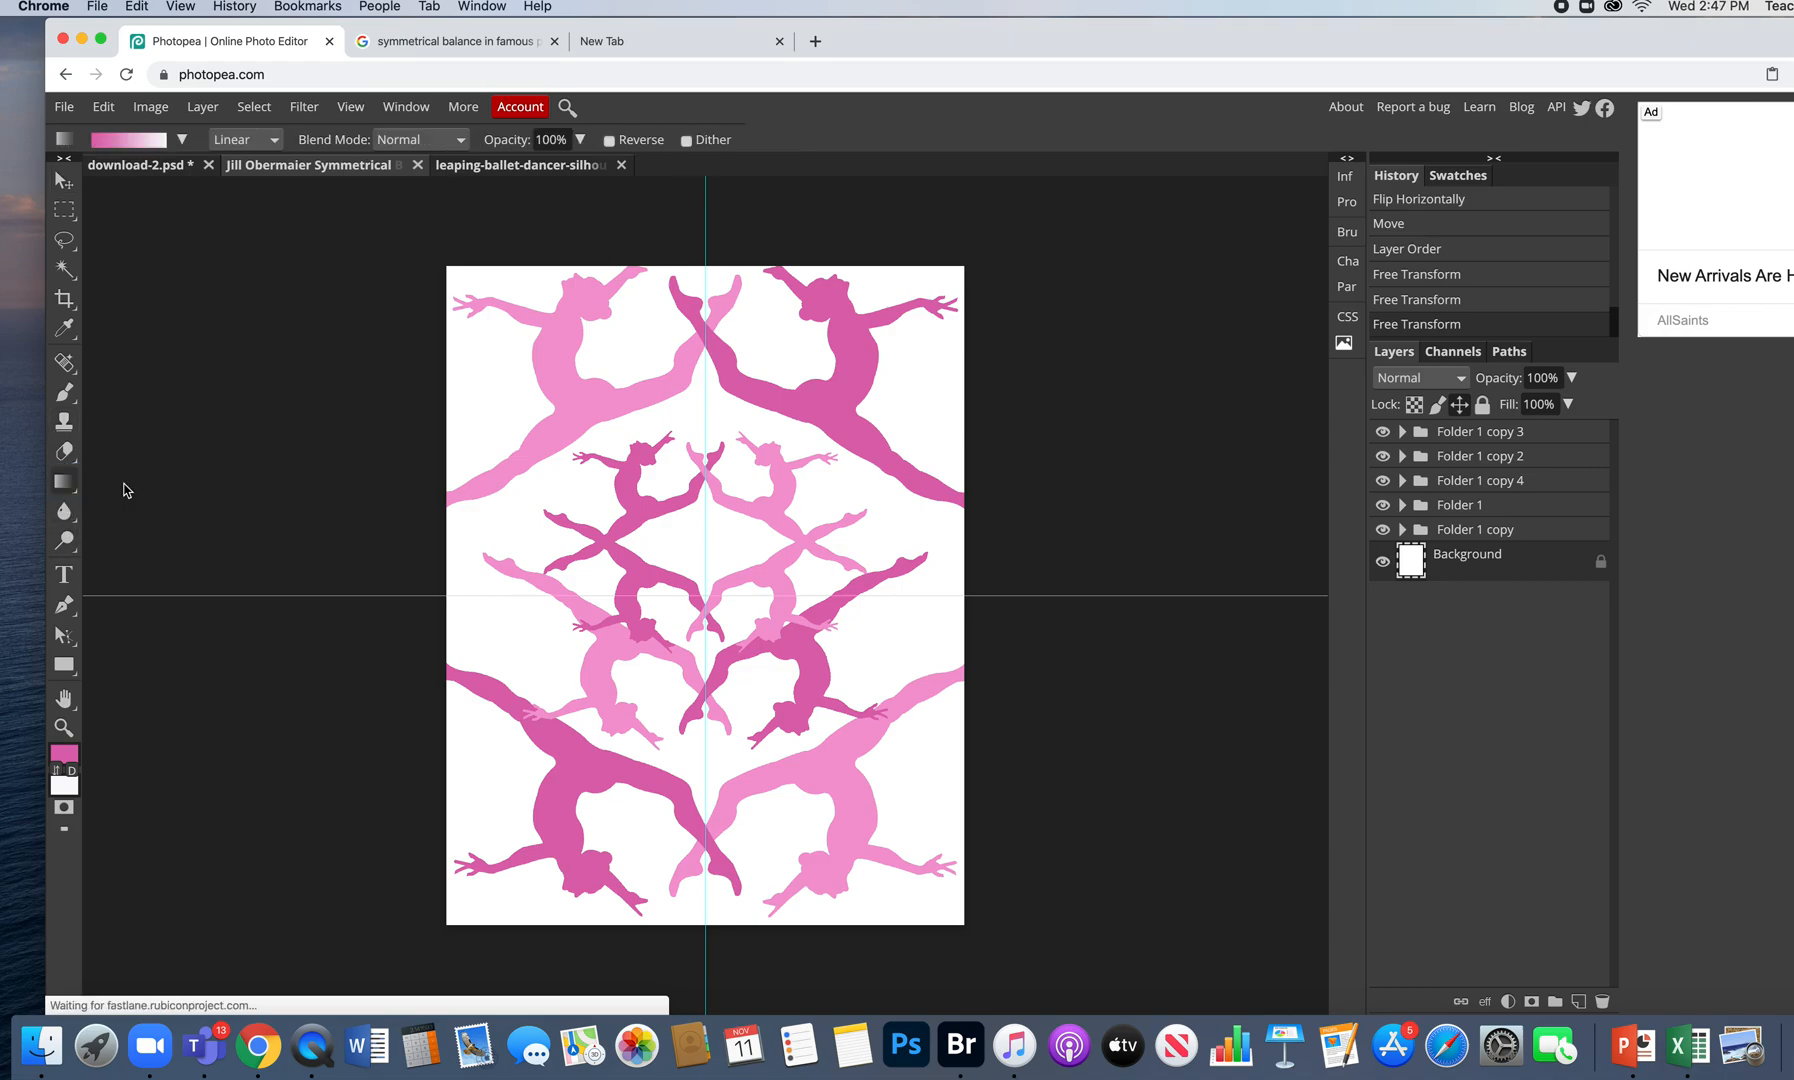
click(137, 141)
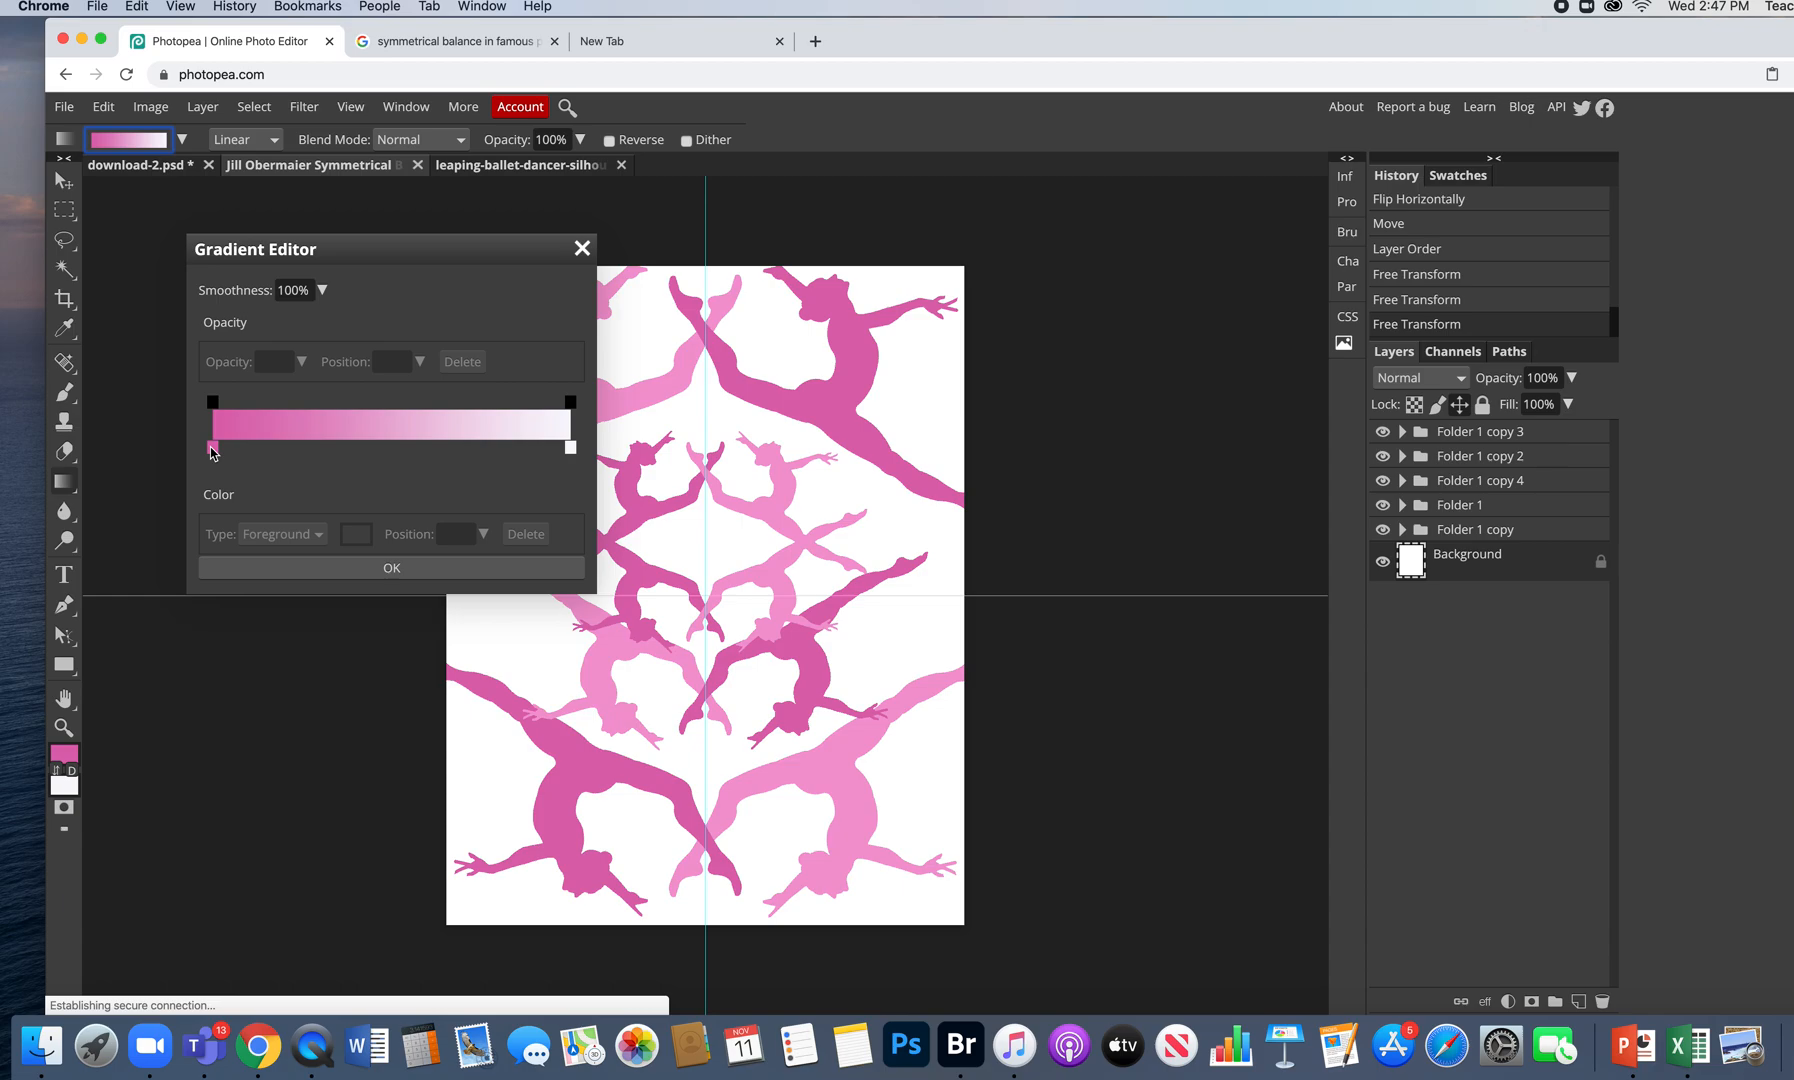
double_click(212, 447)
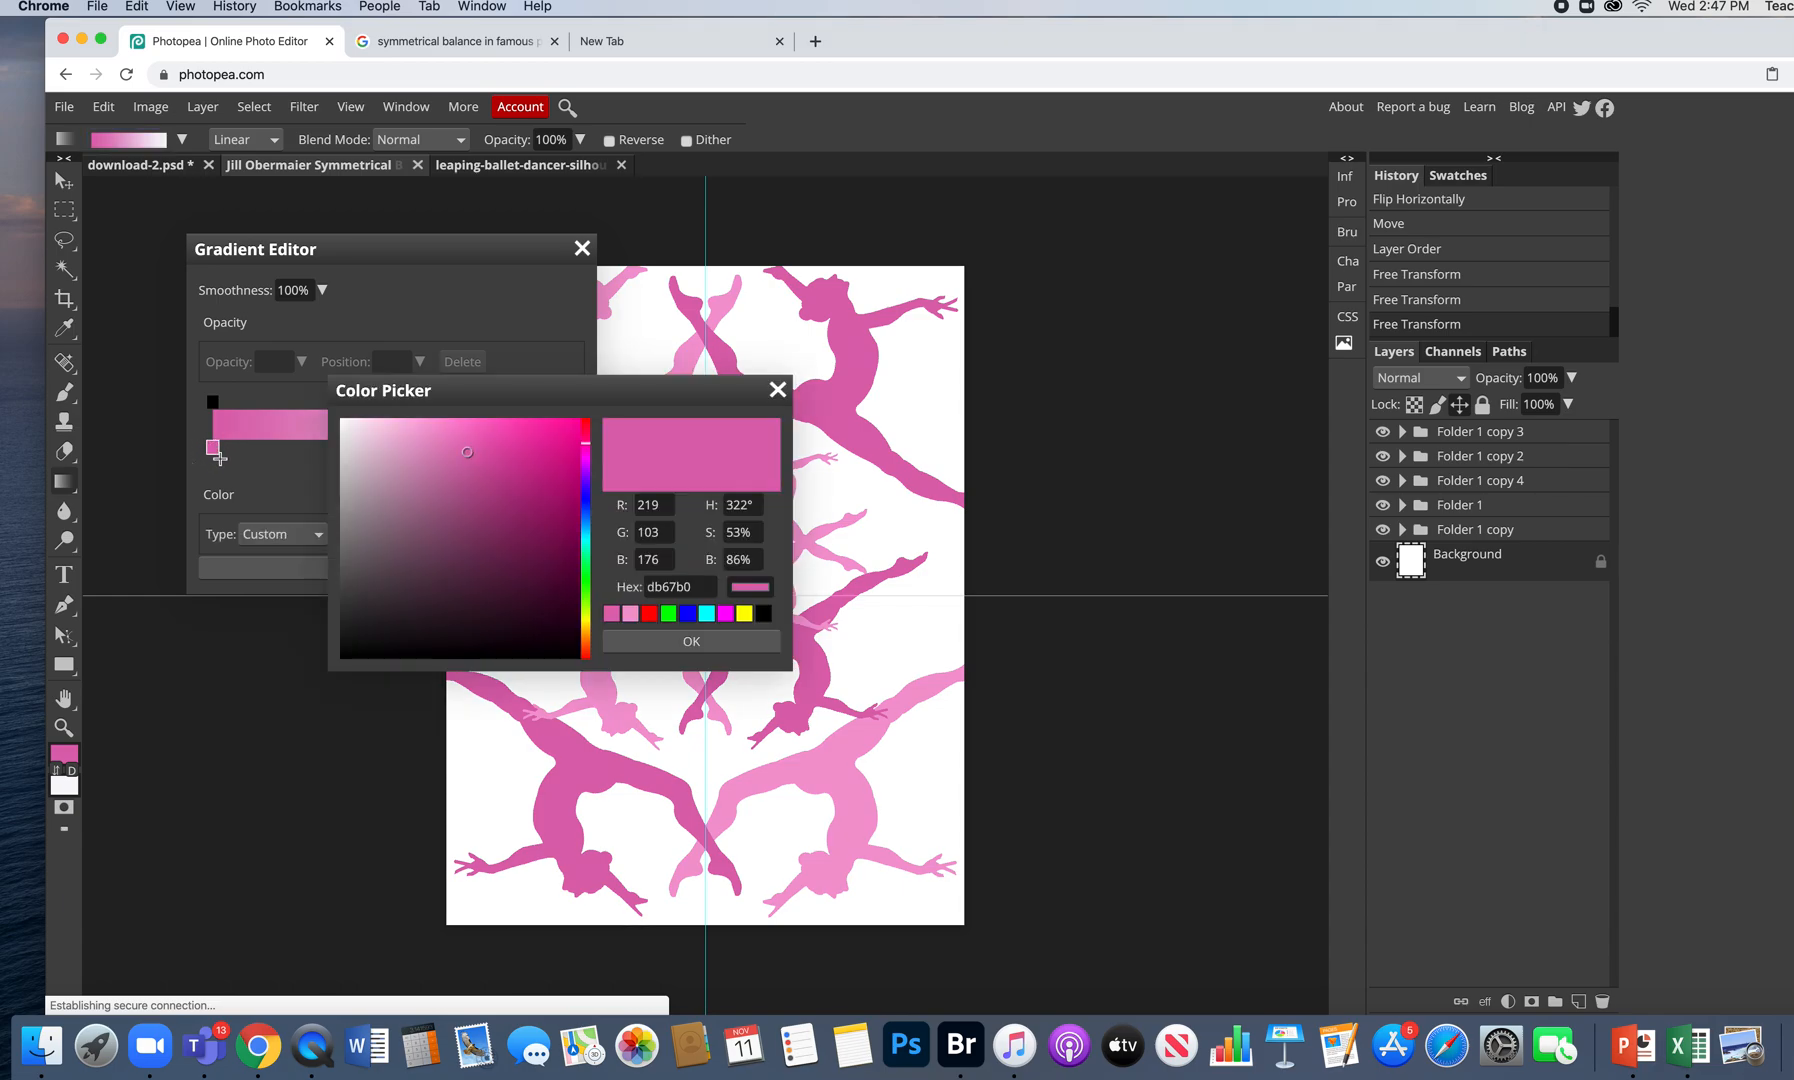
drag(686, 387, 421, 343)
drag(199, 409, 228, 504)
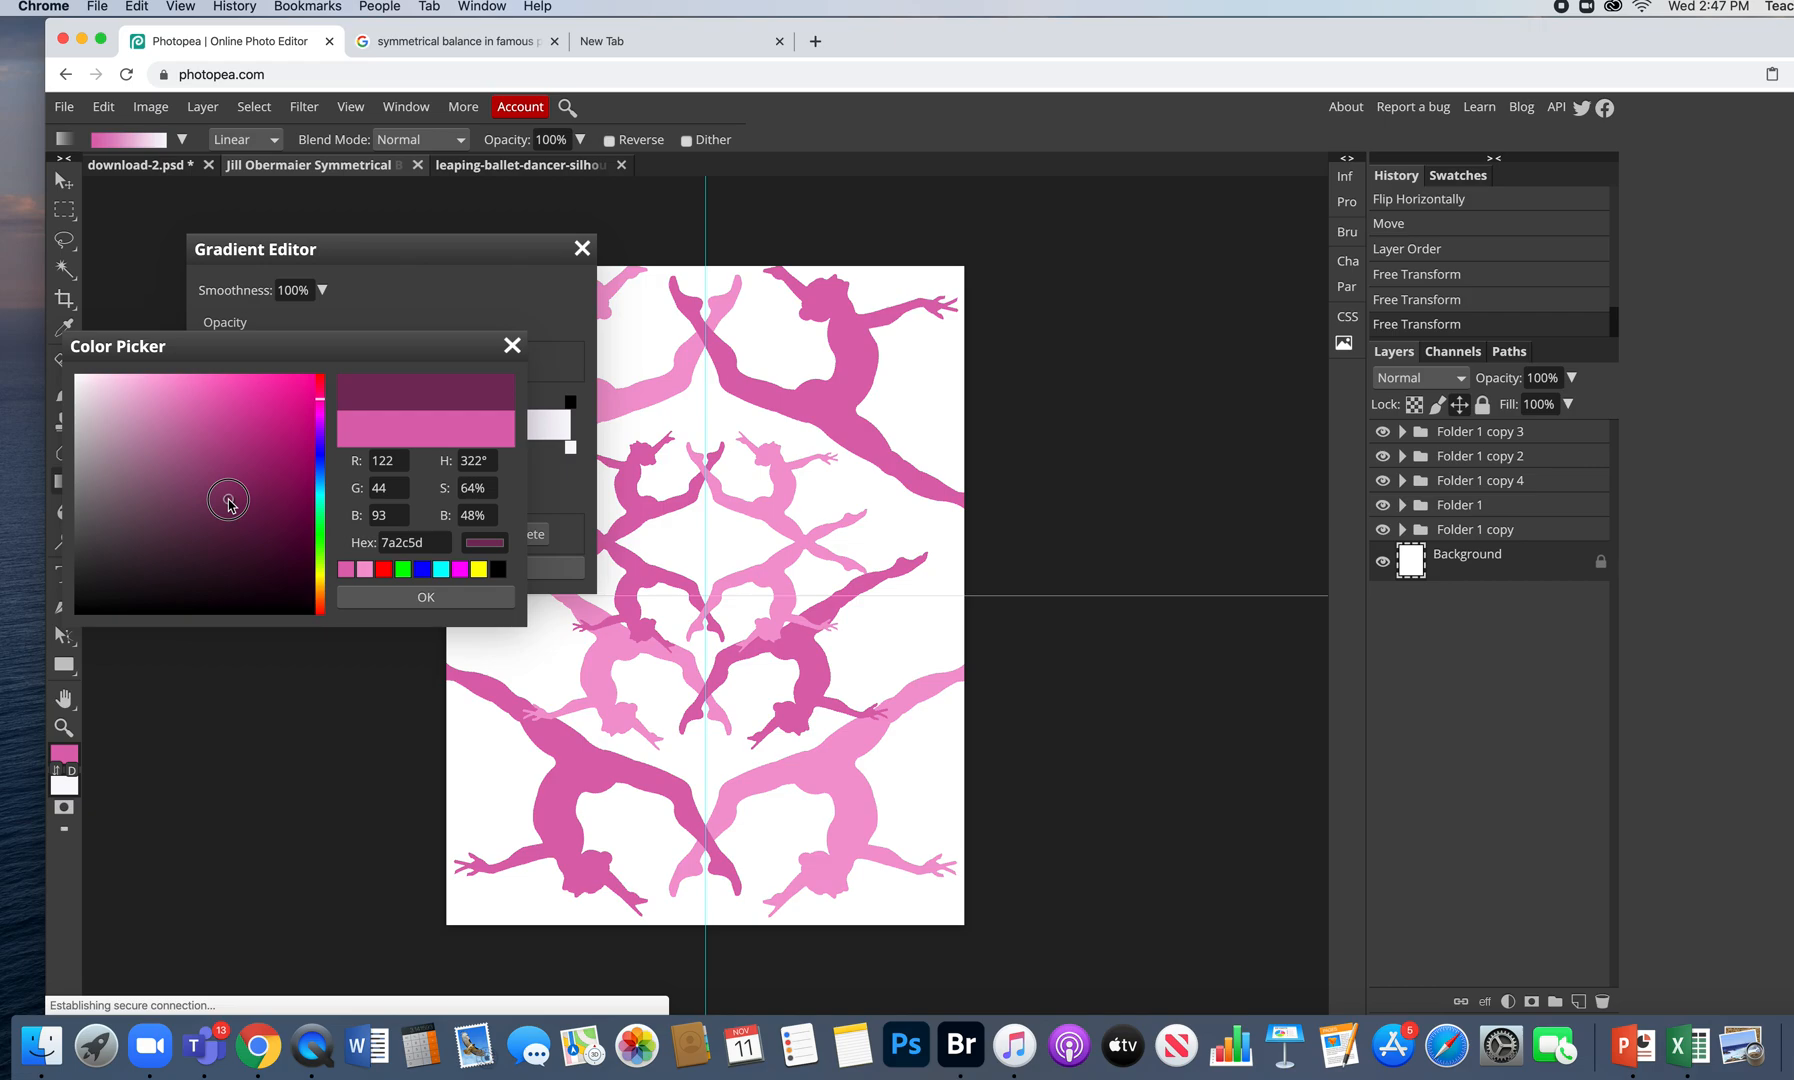
click(453, 597)
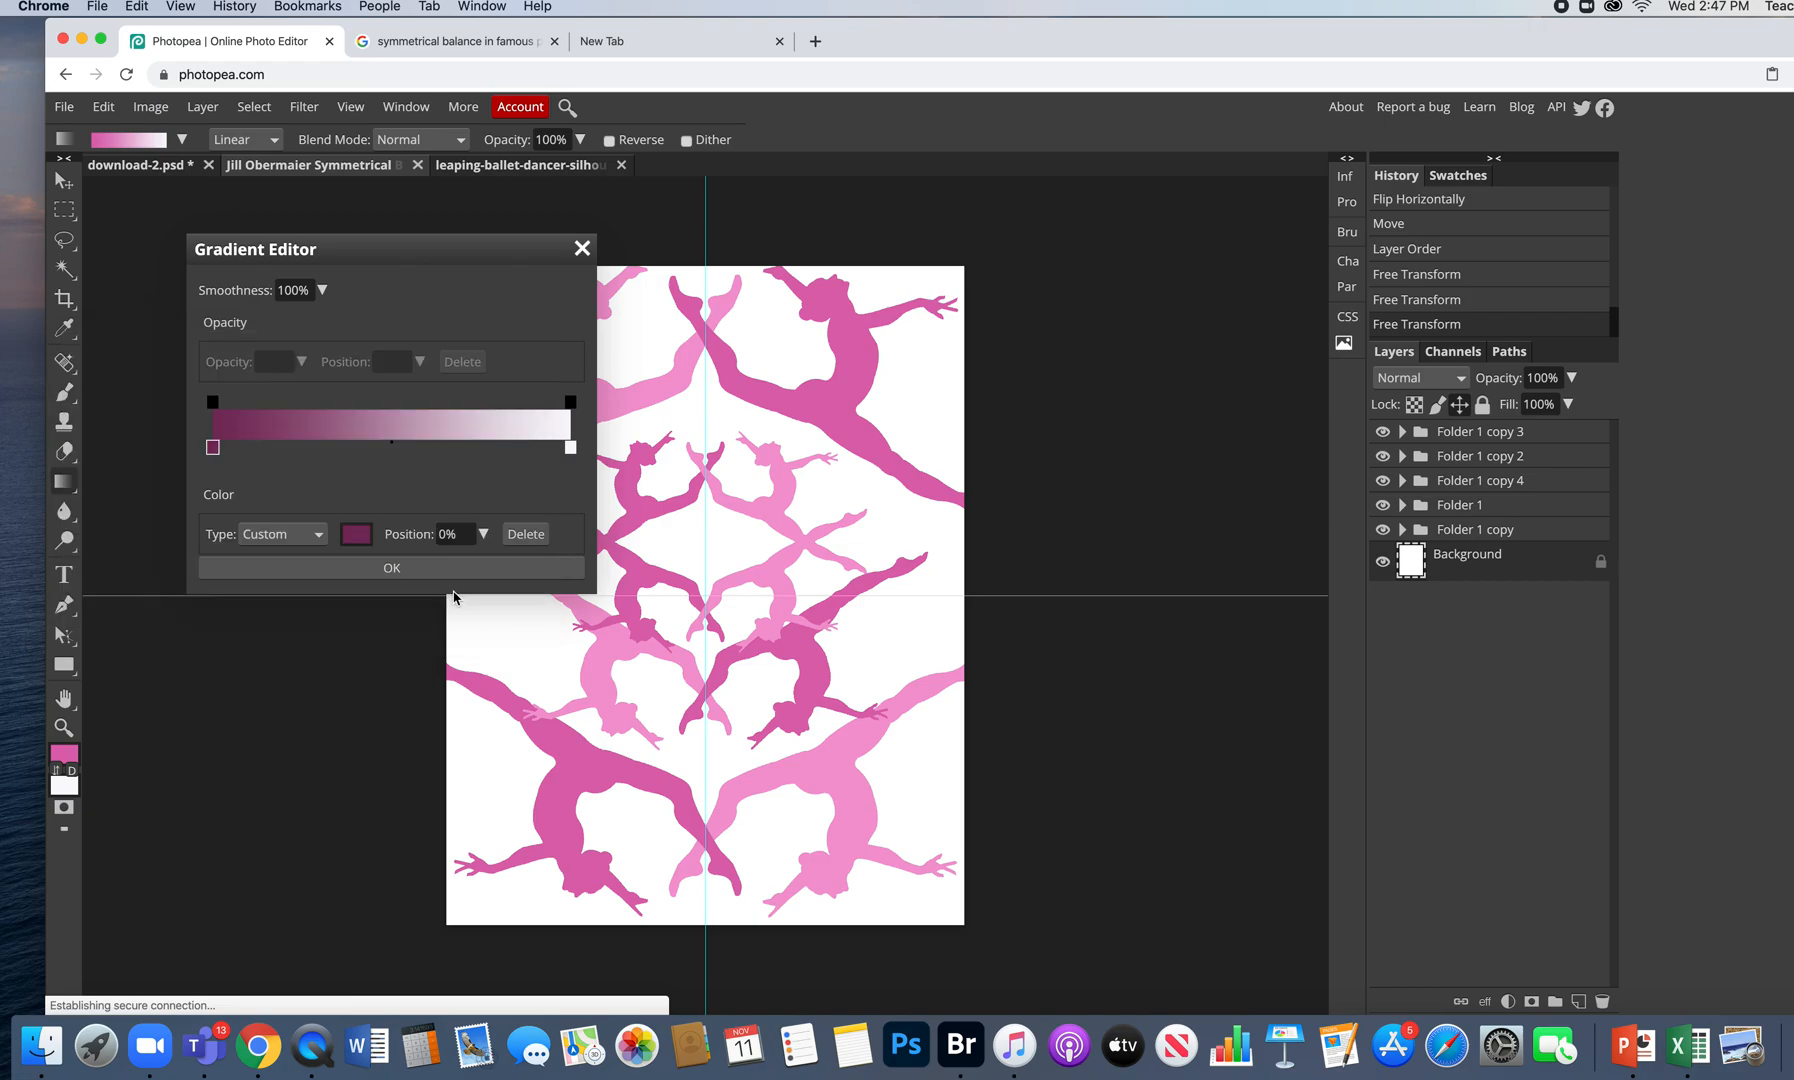
- Set the right stop to pale pink f1bede, sampled from the dancers, and apply the gradient
double_click(570, 448)
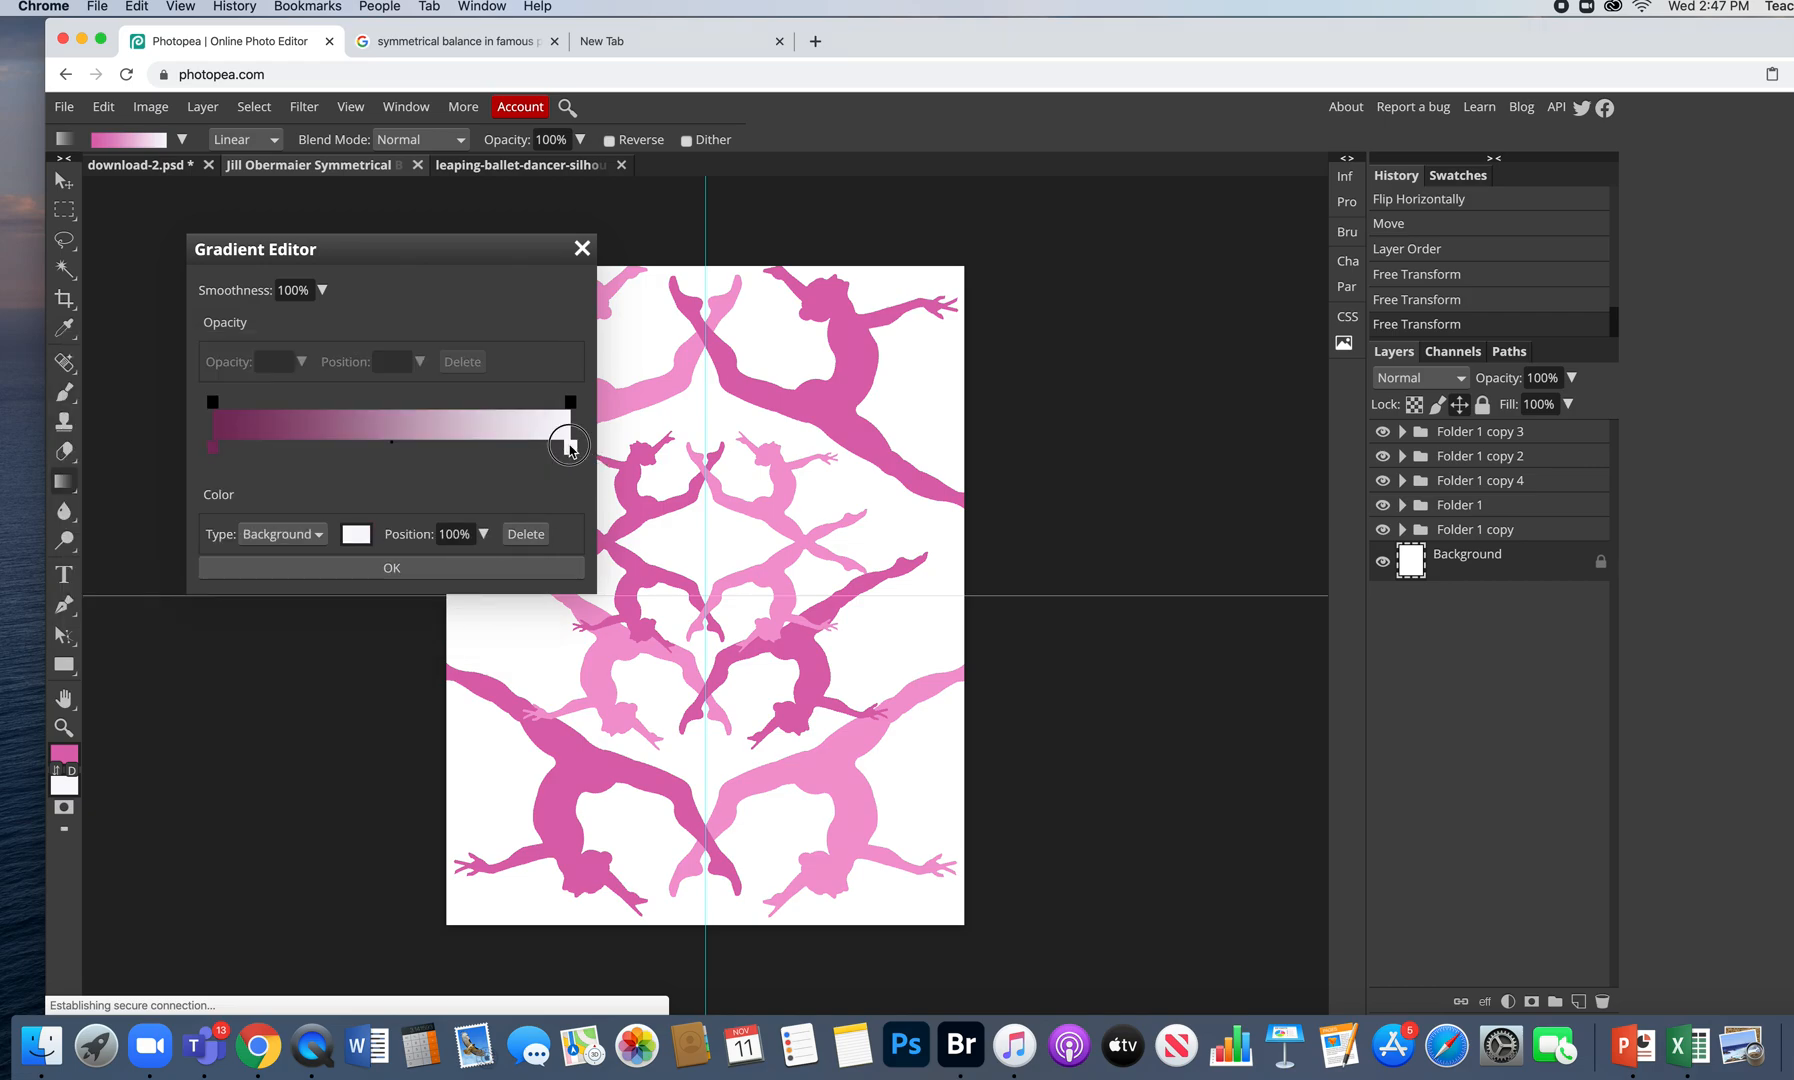
click(817, 397)
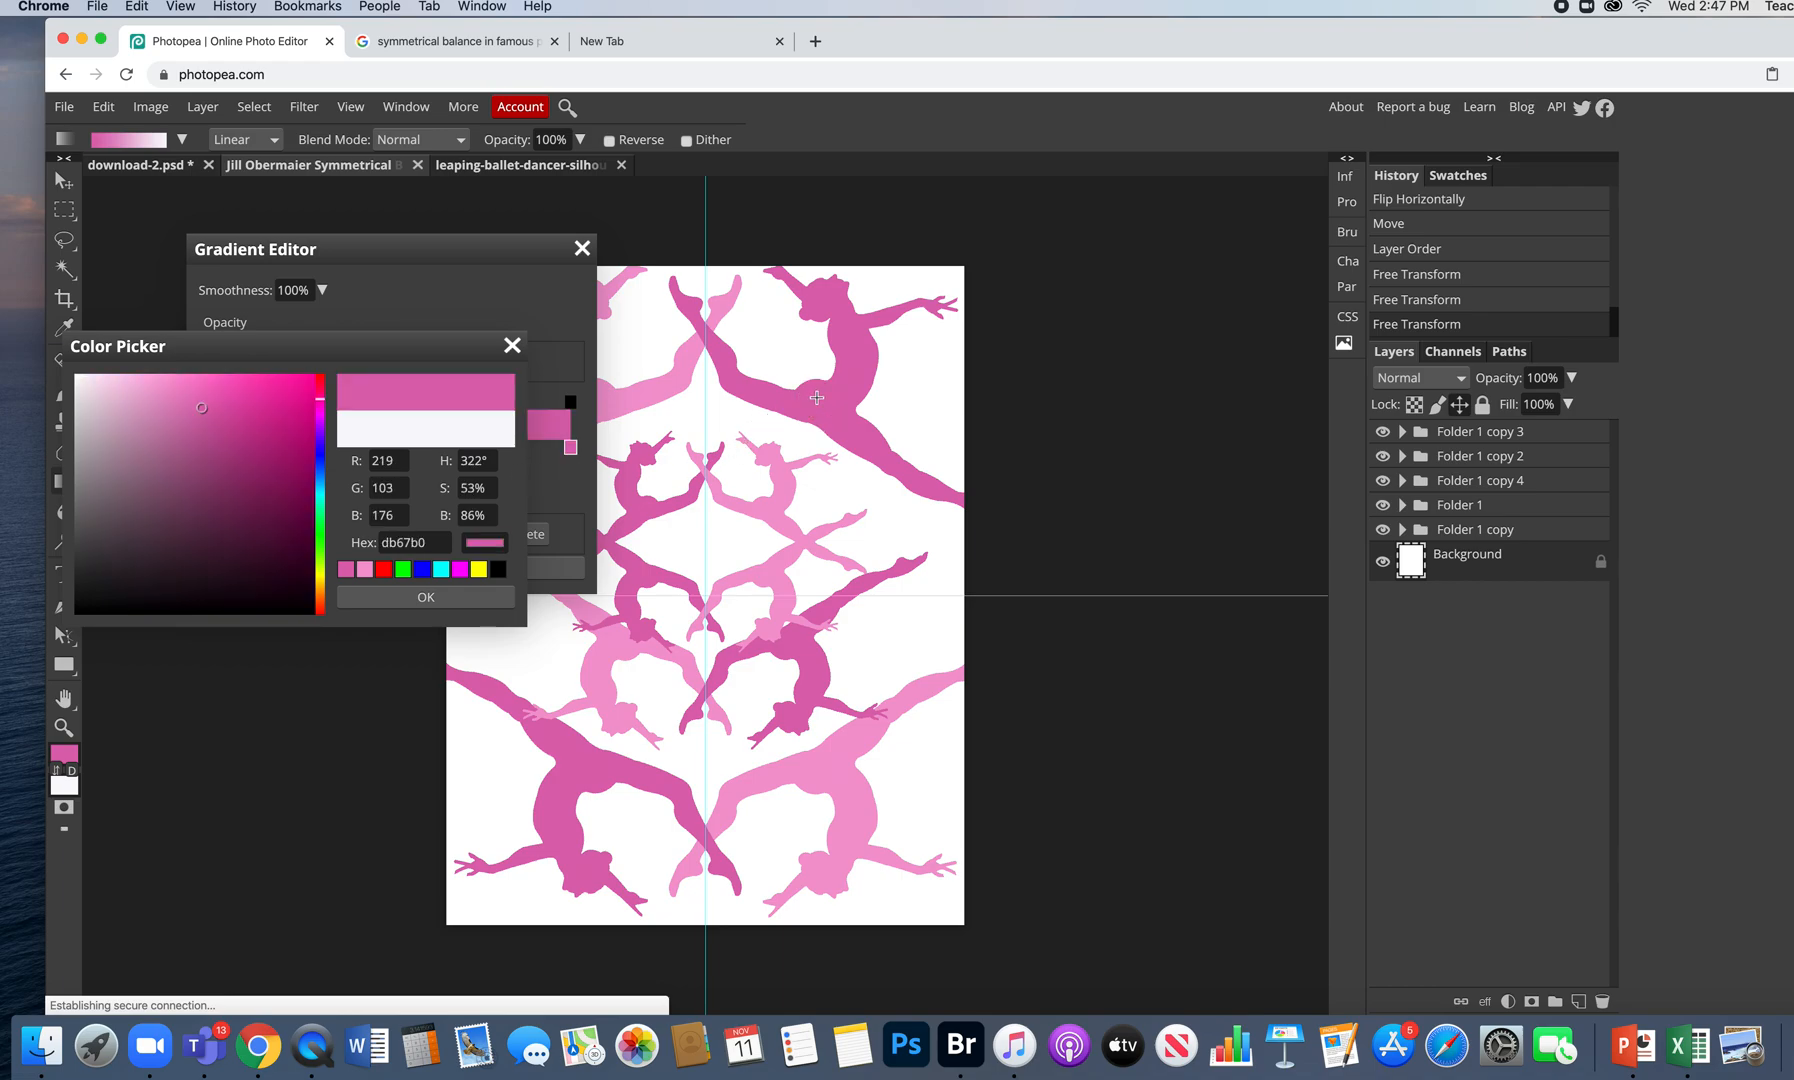
drag(201, 407, 303, 405)
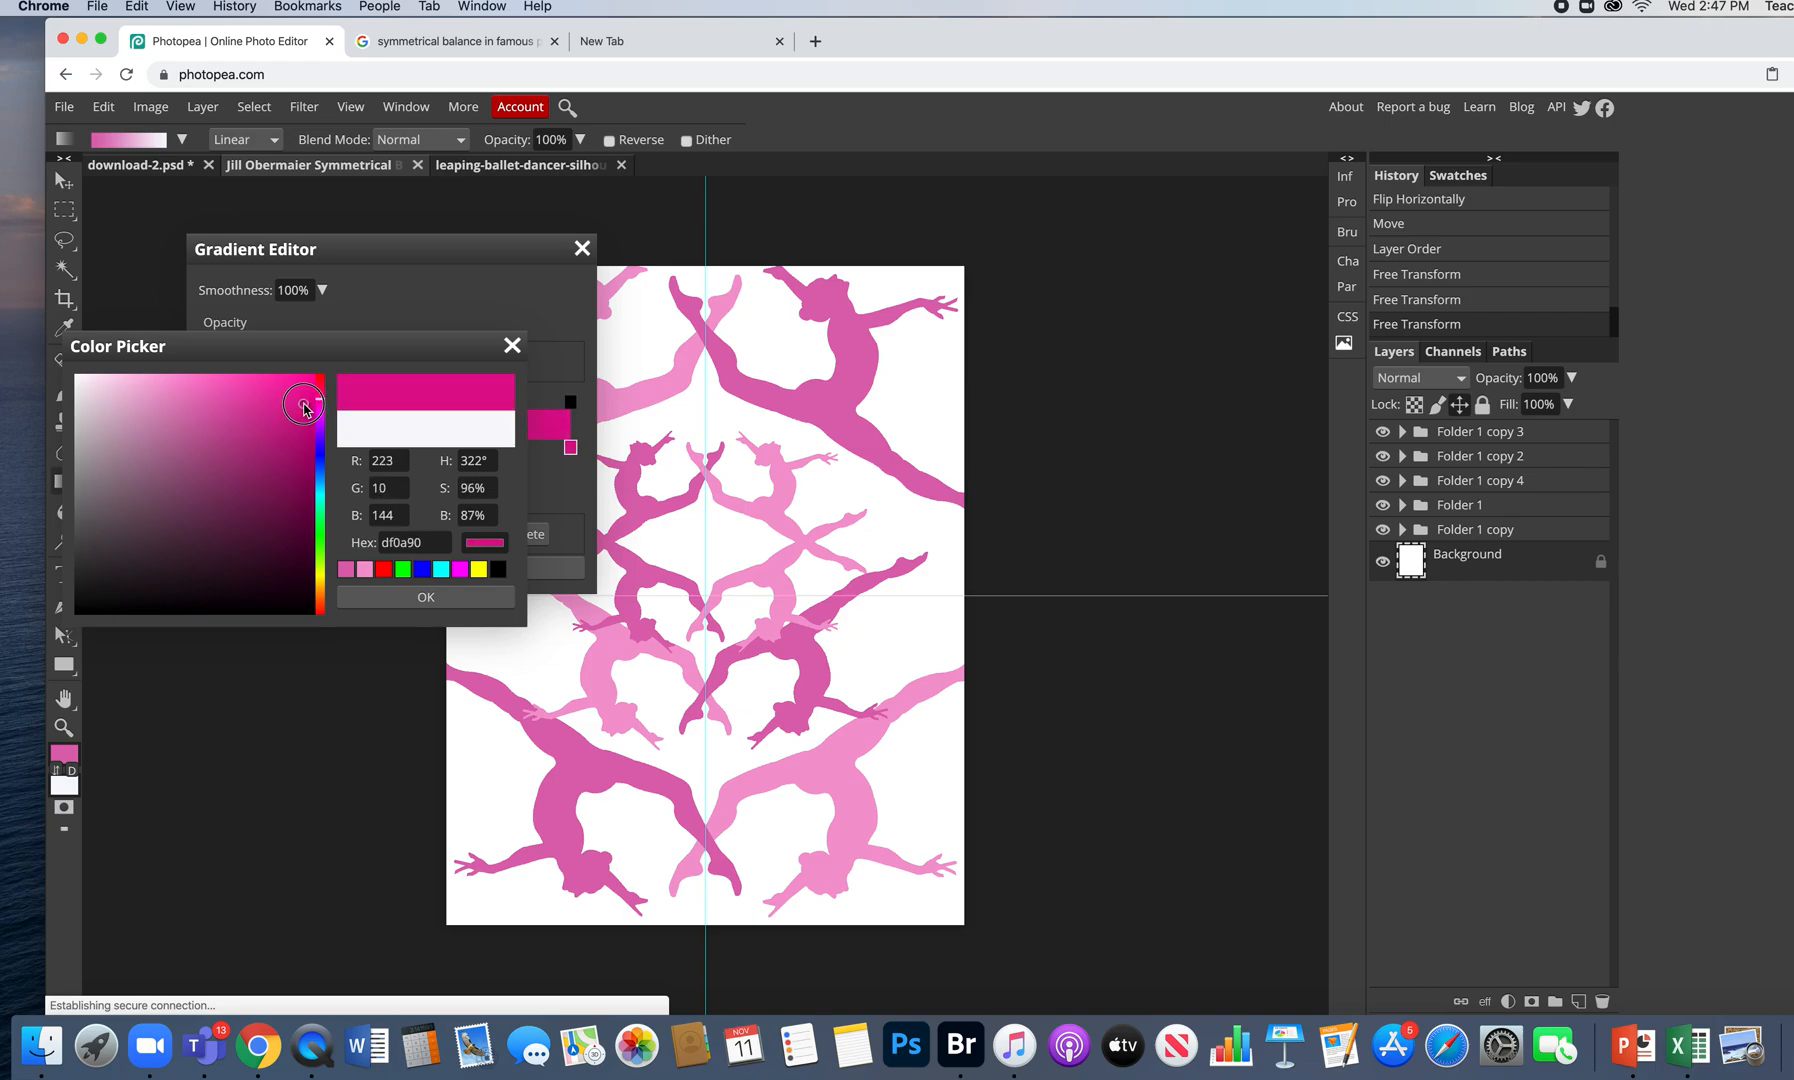
drag(363, 348, 447, 547)
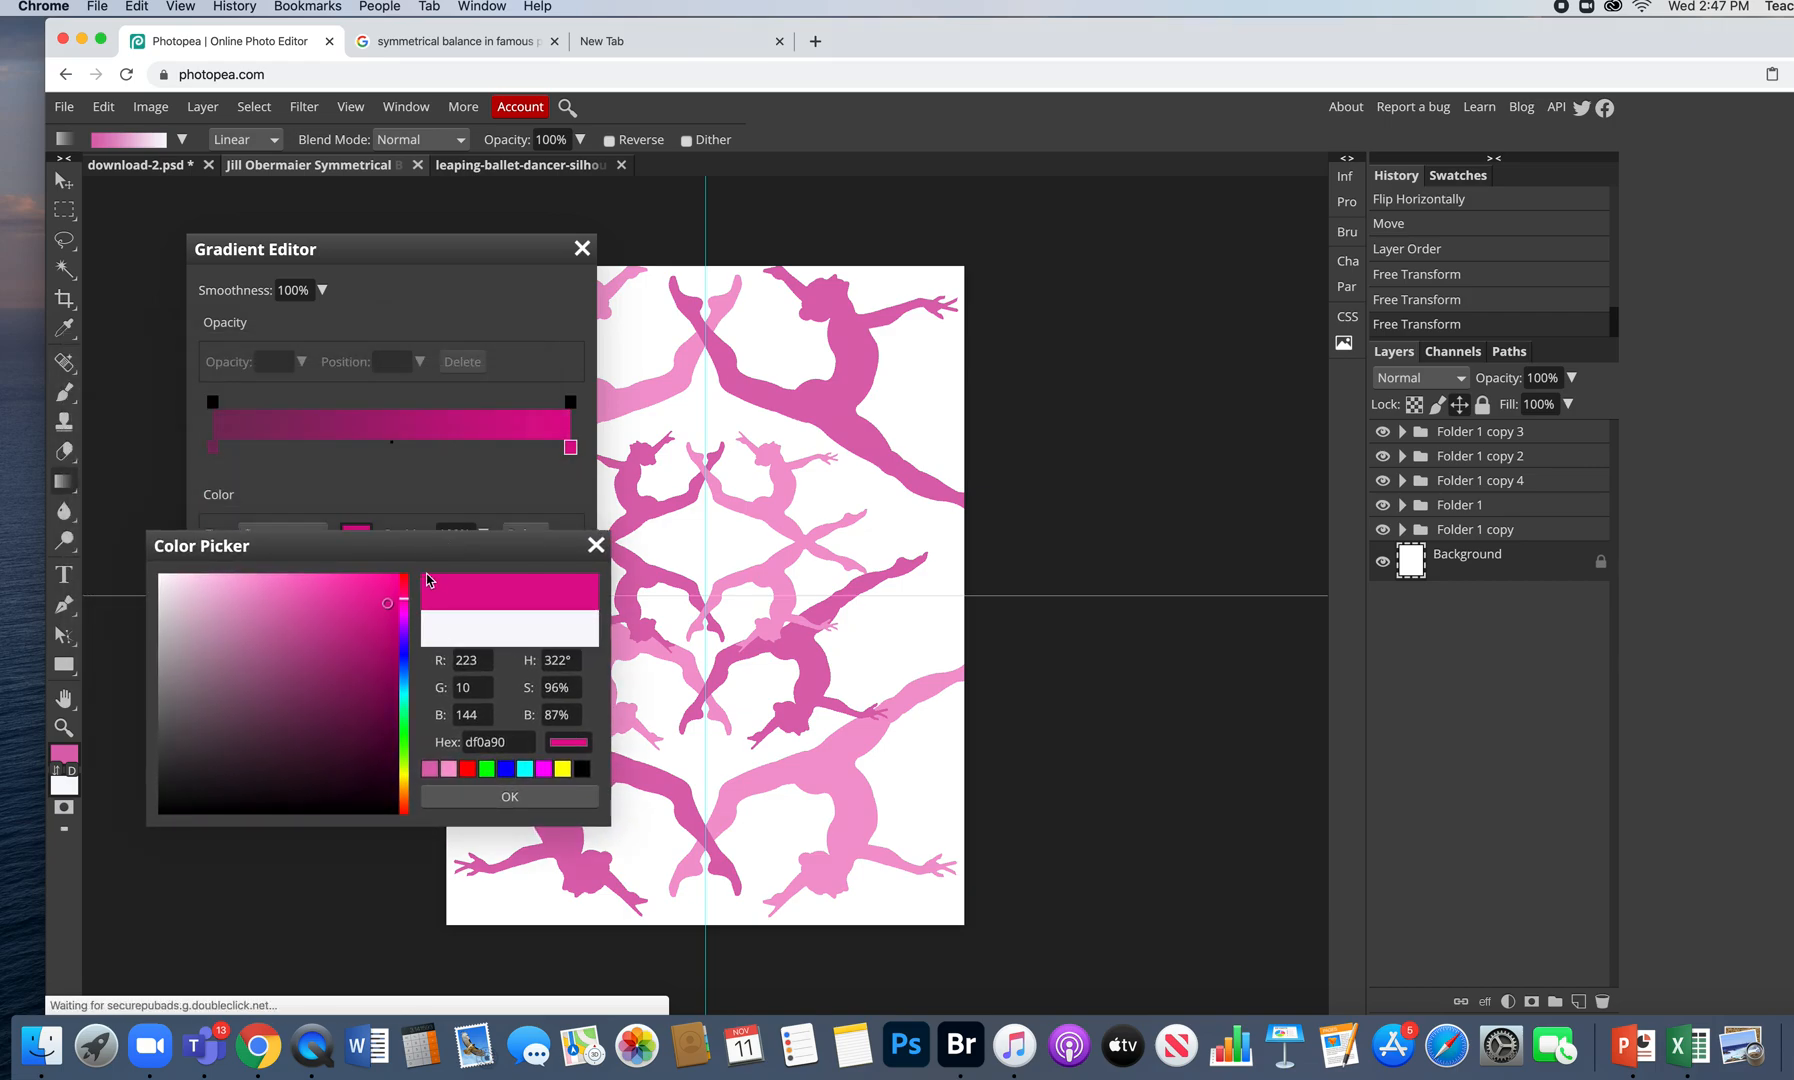
drag(298, 596, 234, 641)
mouse_move(220, 676)
mouse_down()
mouse_move(177, 608)
mouse_move(197, 593)
mouse_up()
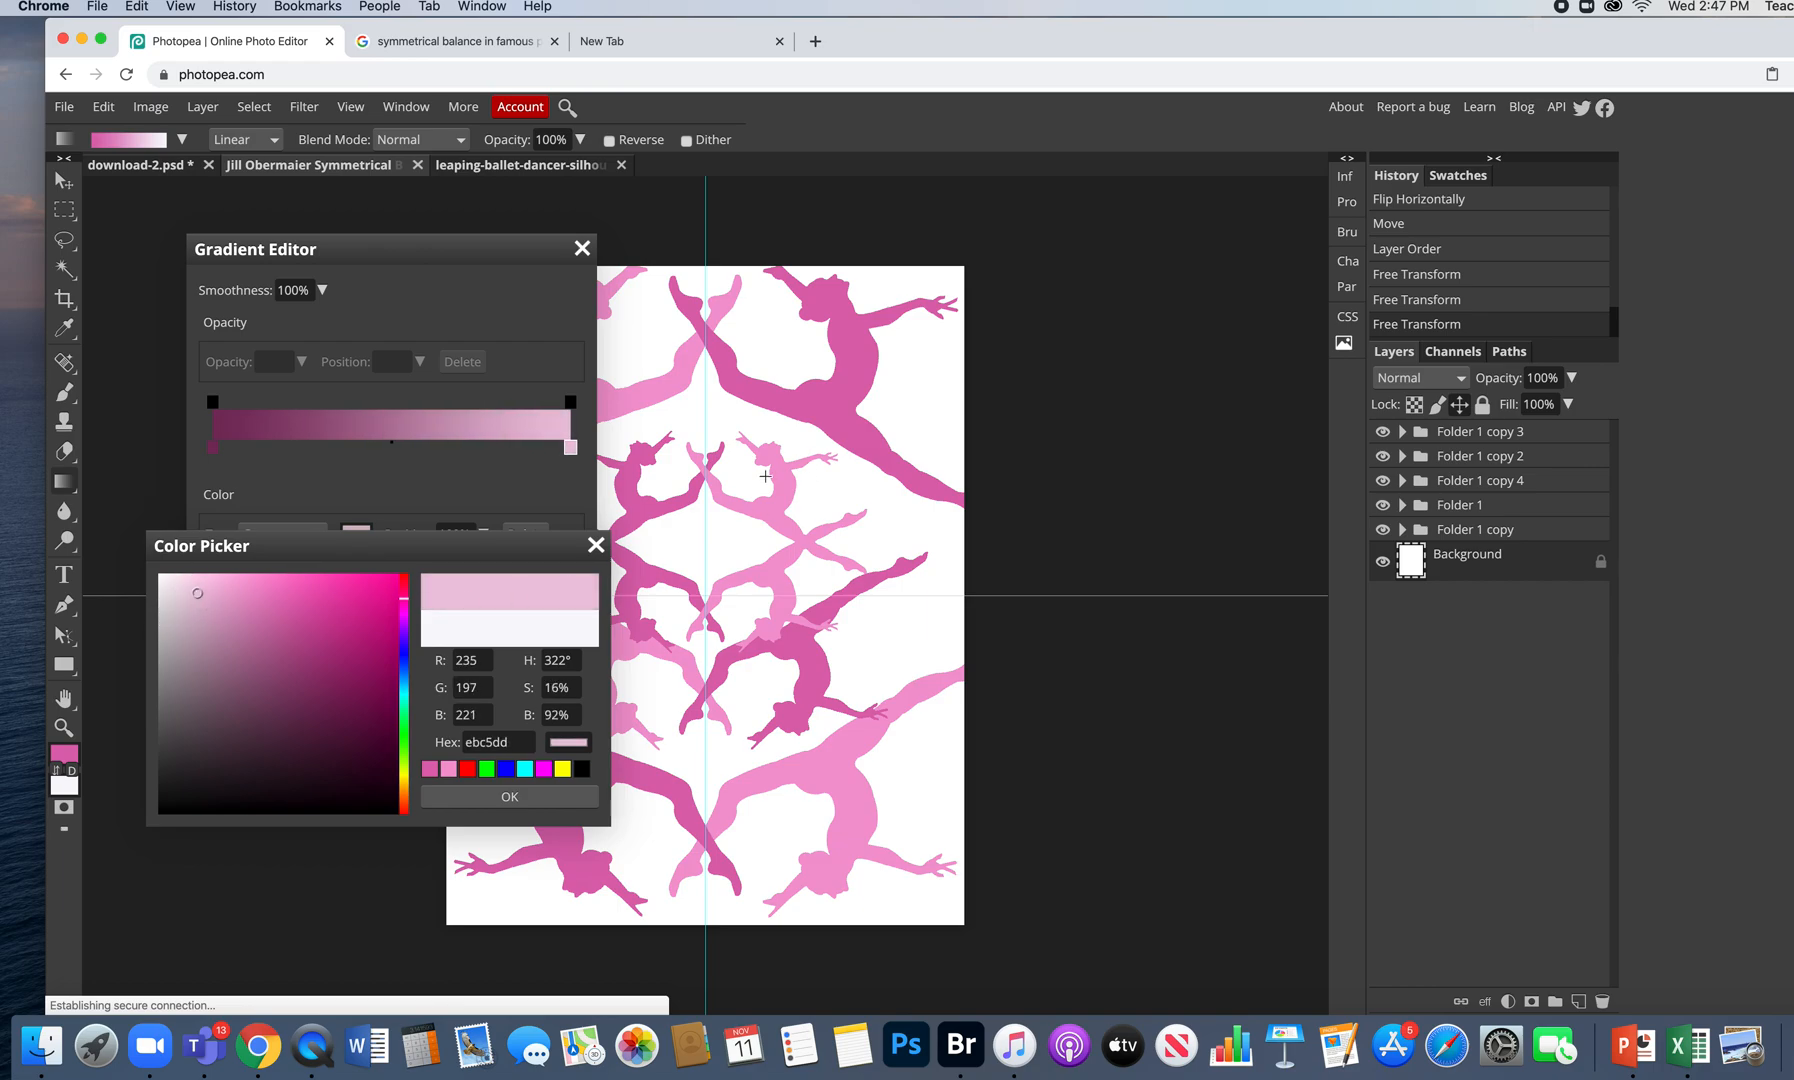
click(779, 484)
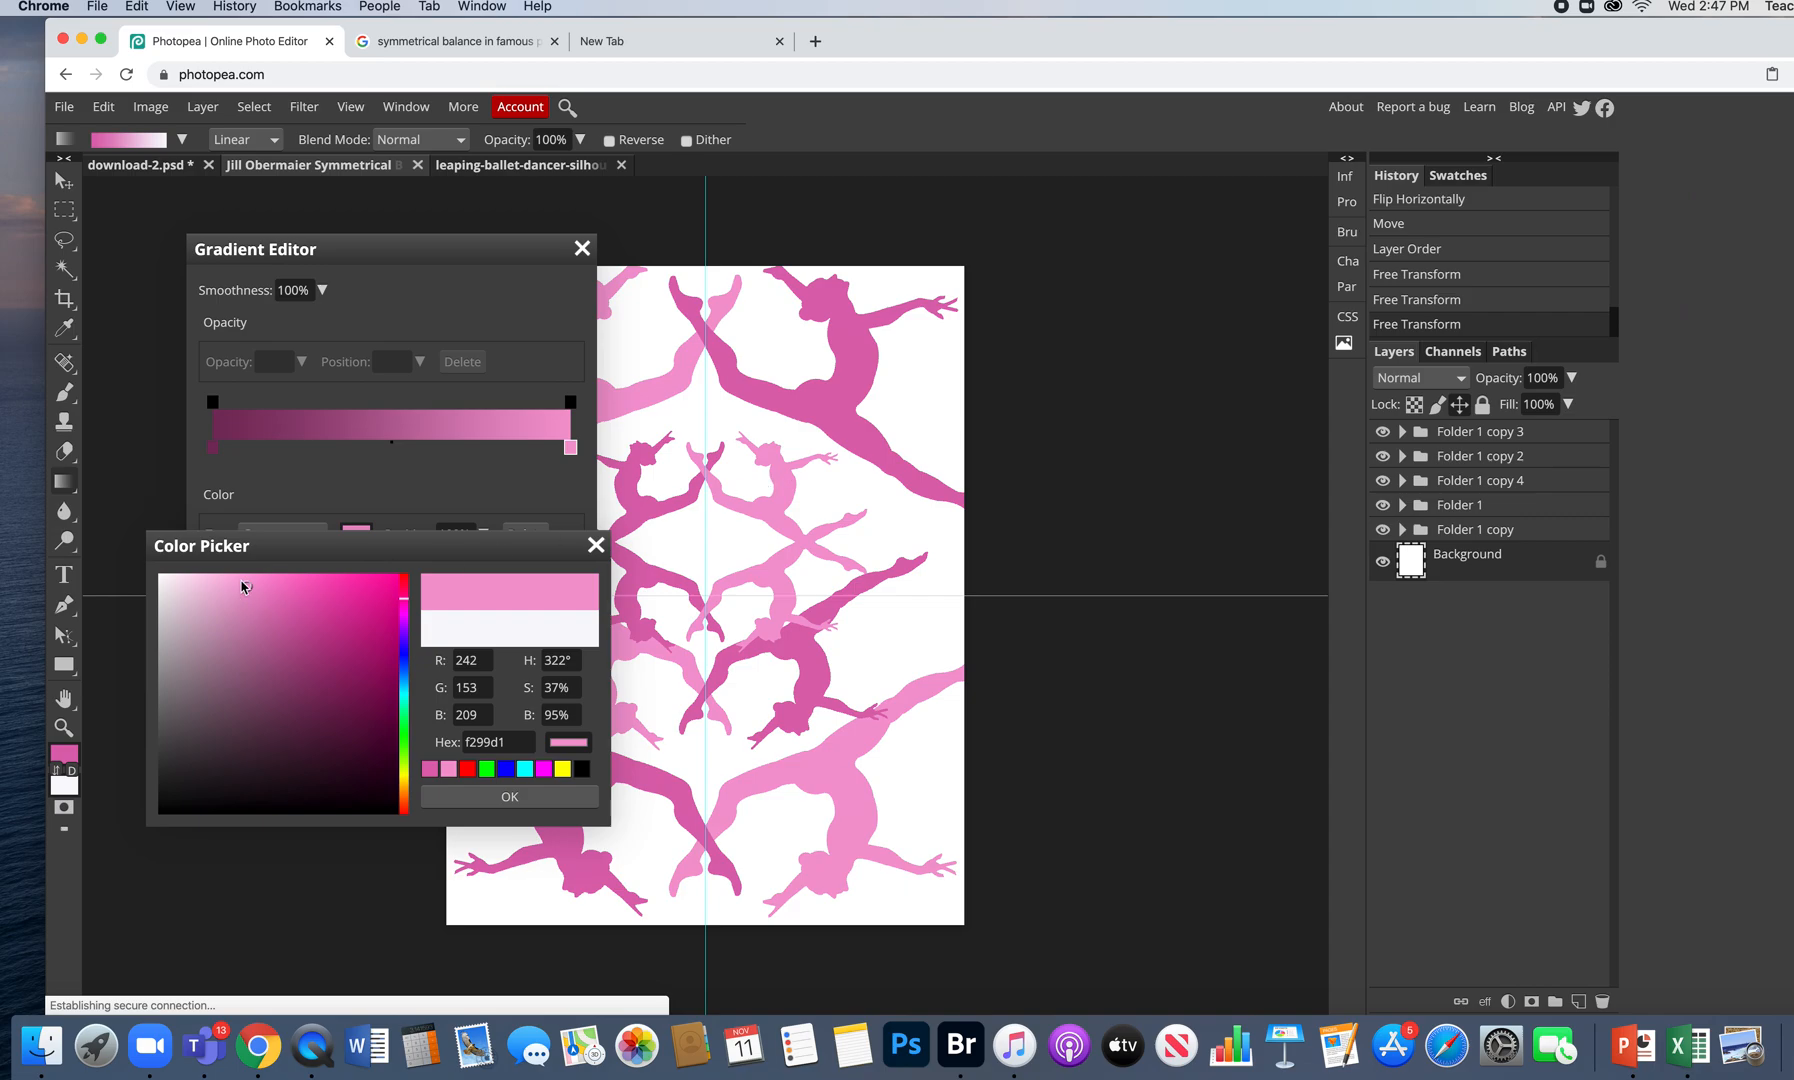
drag(244, 587, 208, 591)
click(510, 797)
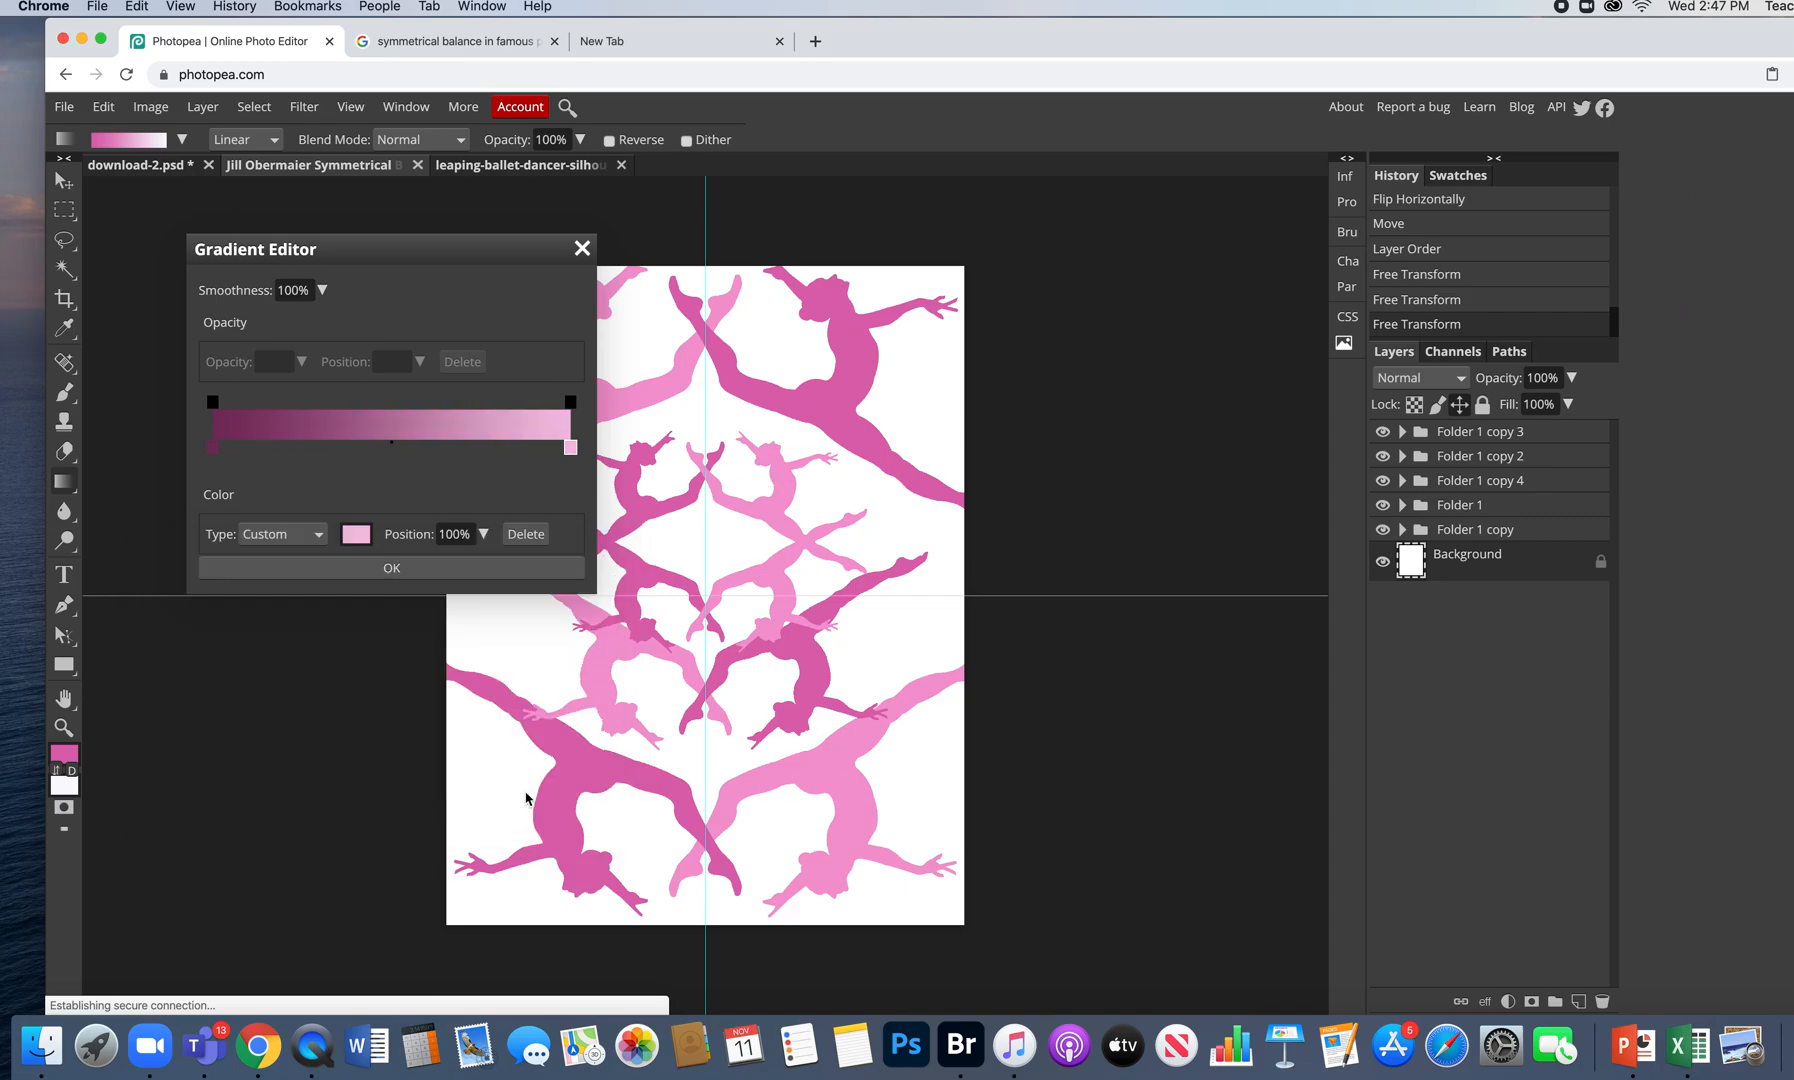
click(478, 570)
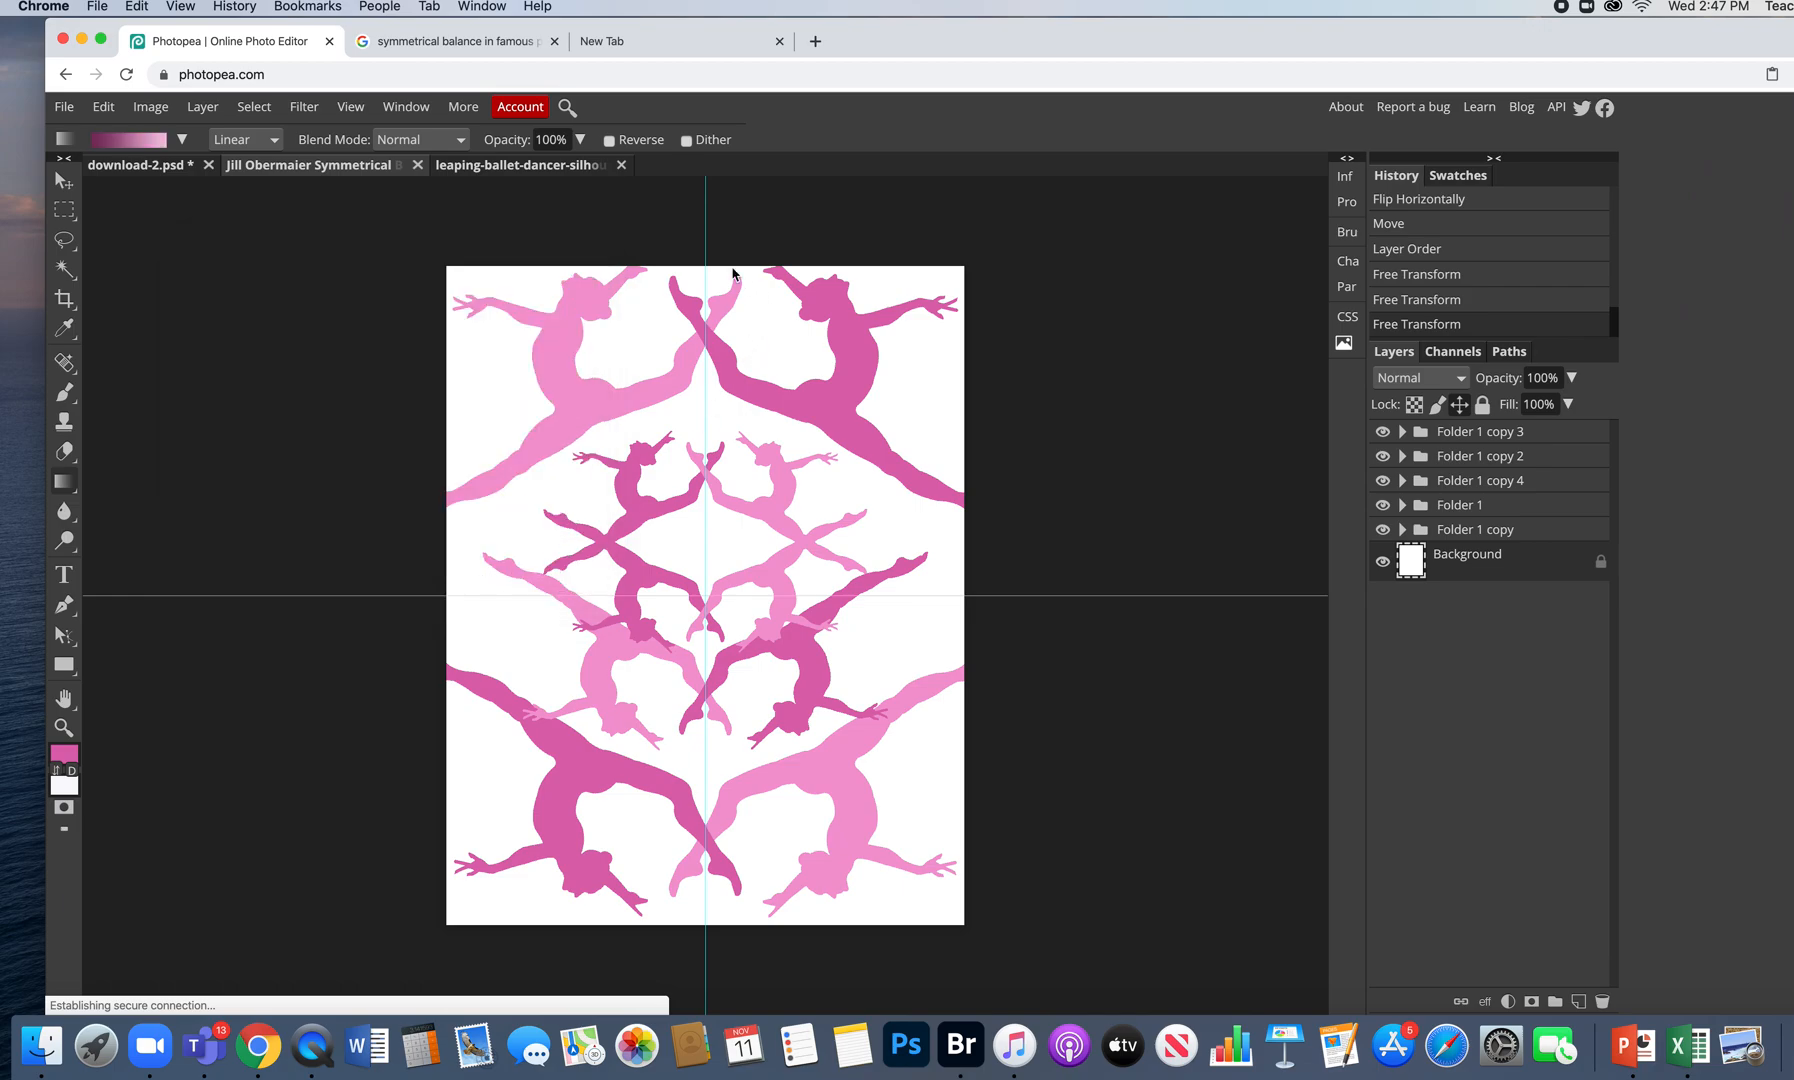
- After trial linear fills, drag a radial gradient from page centre upward for a pale pink glow
drag(698, 919, 703, 274)
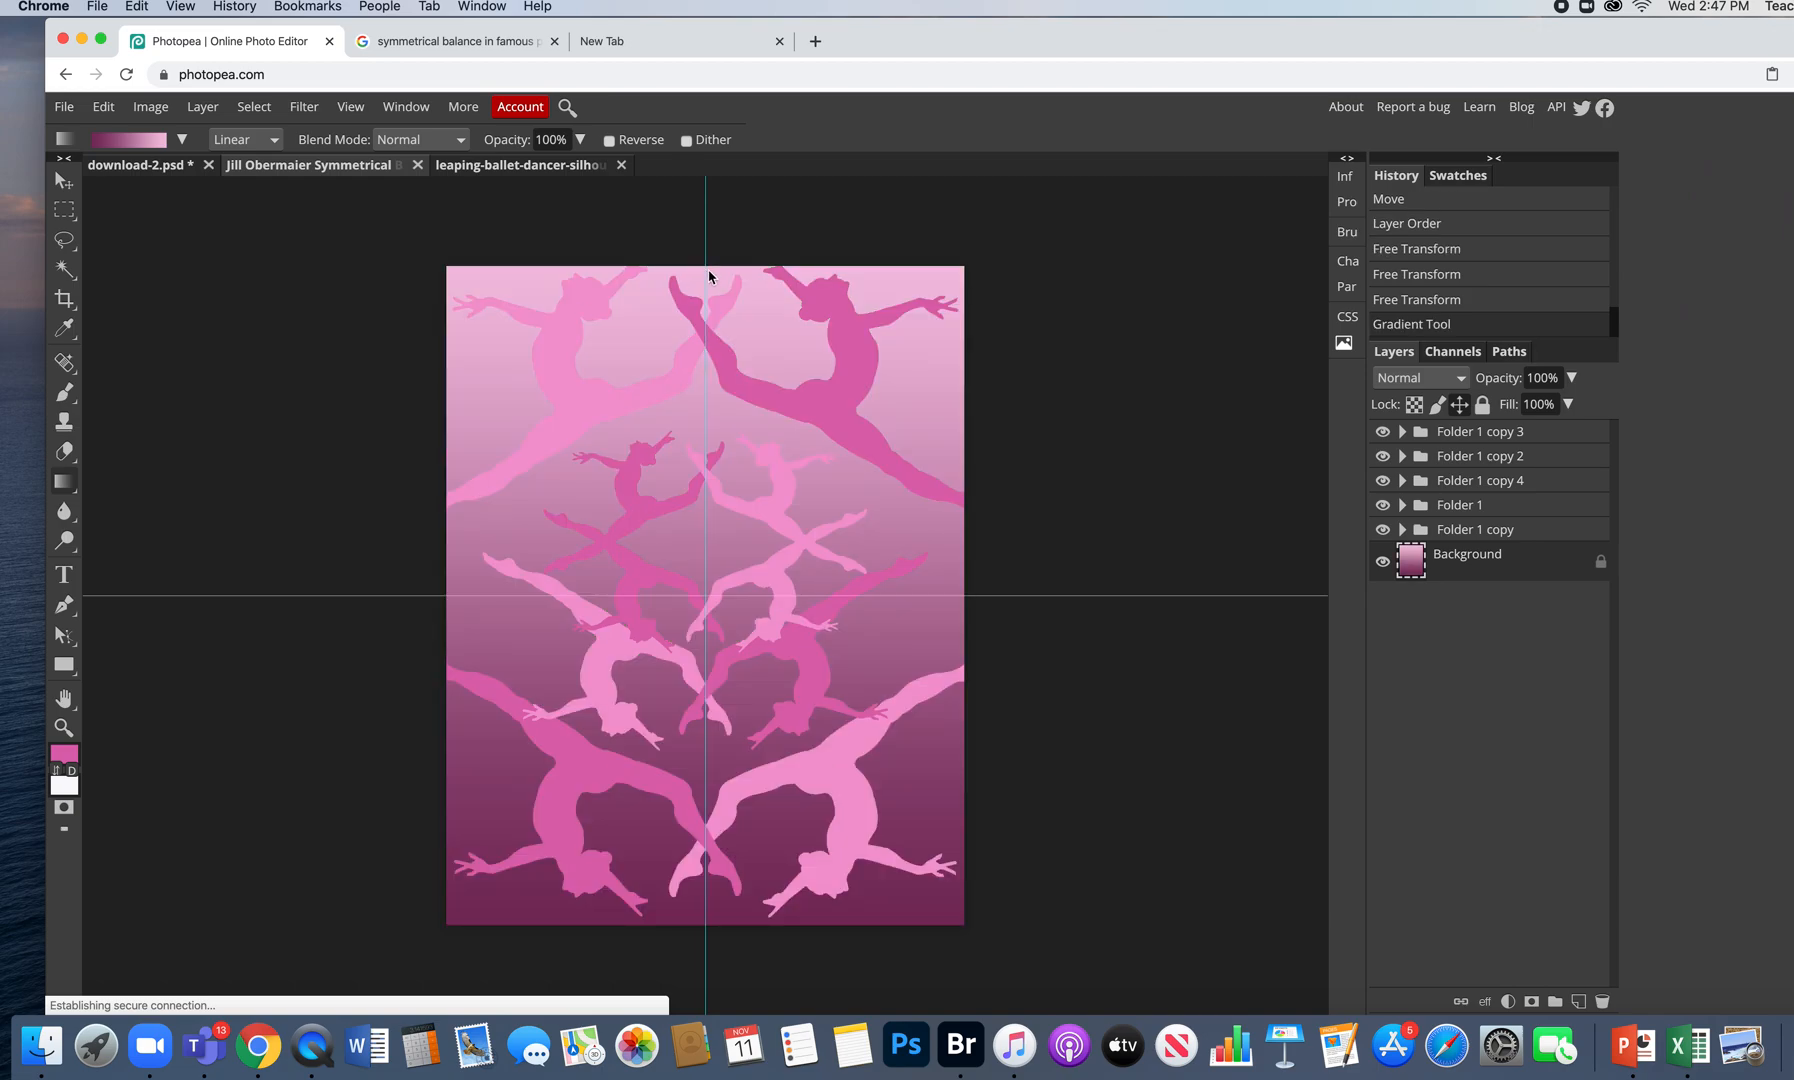
drag(712, 267, 714, 921)
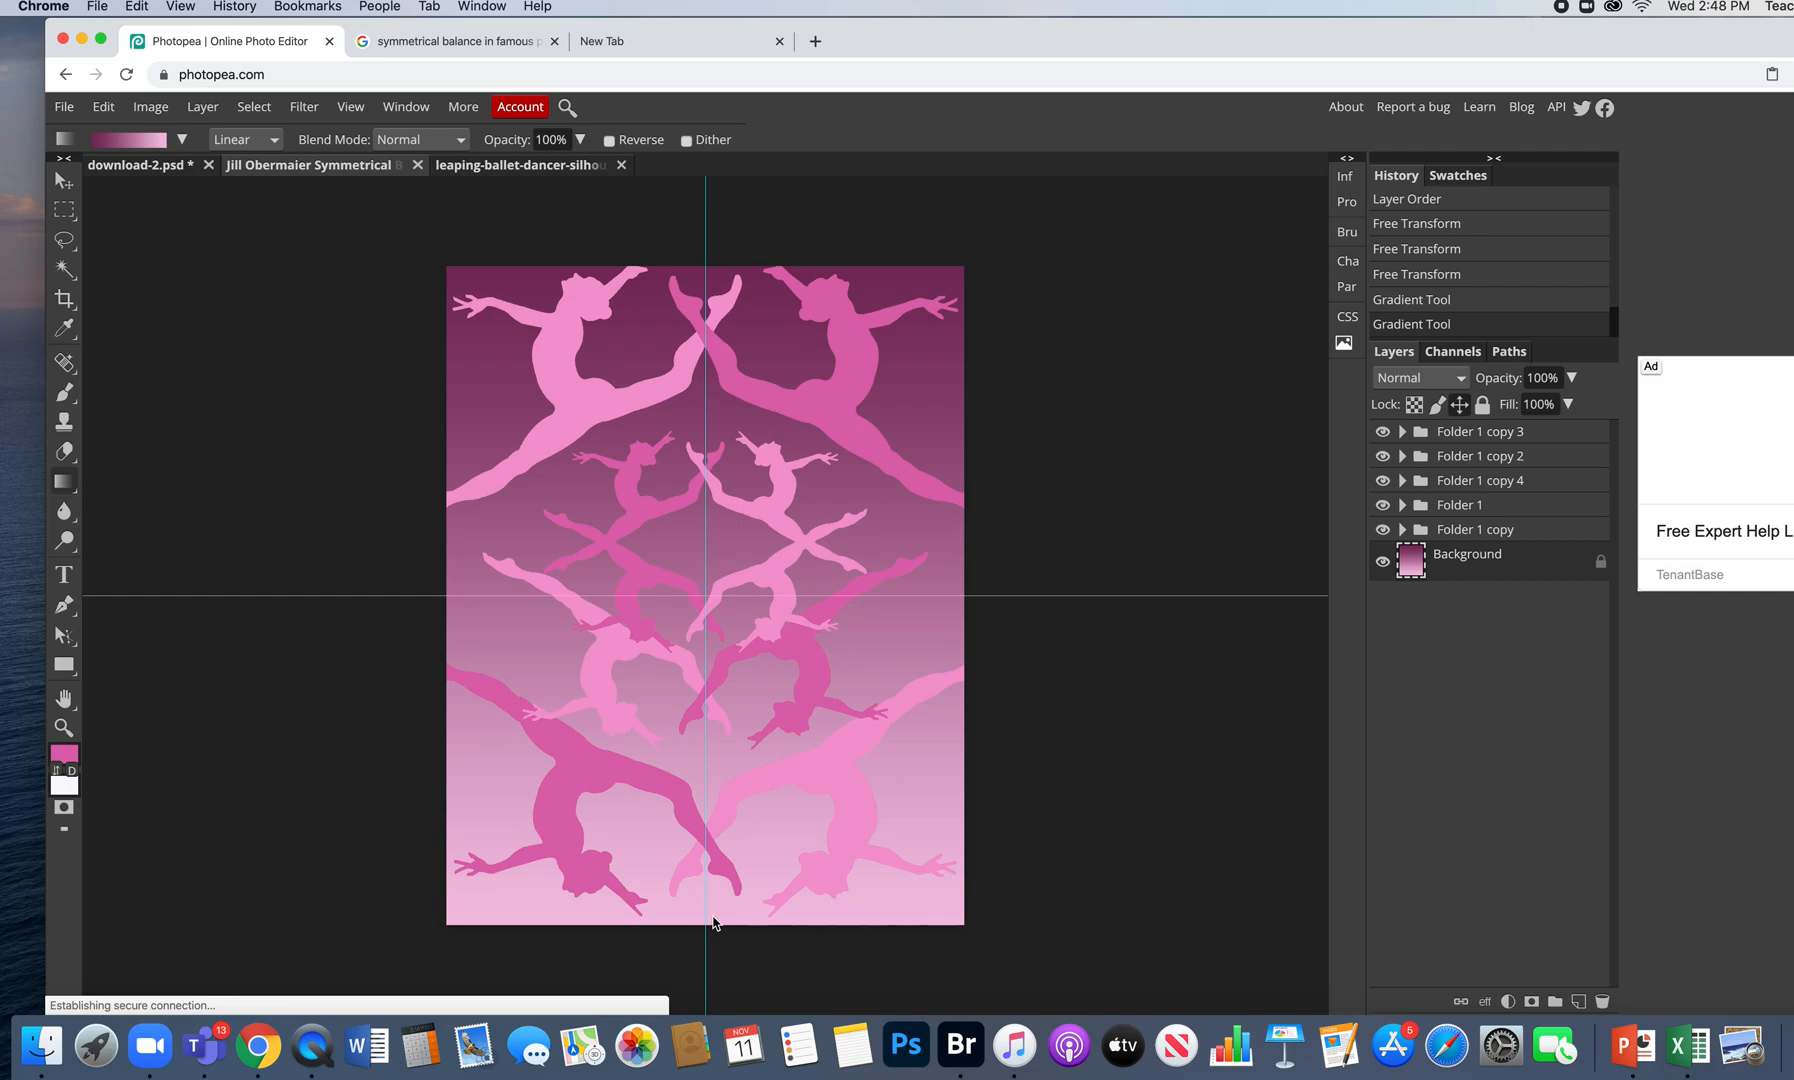
click(265, 142)
click(266, 157)
drag(705, 596, 710, 268)
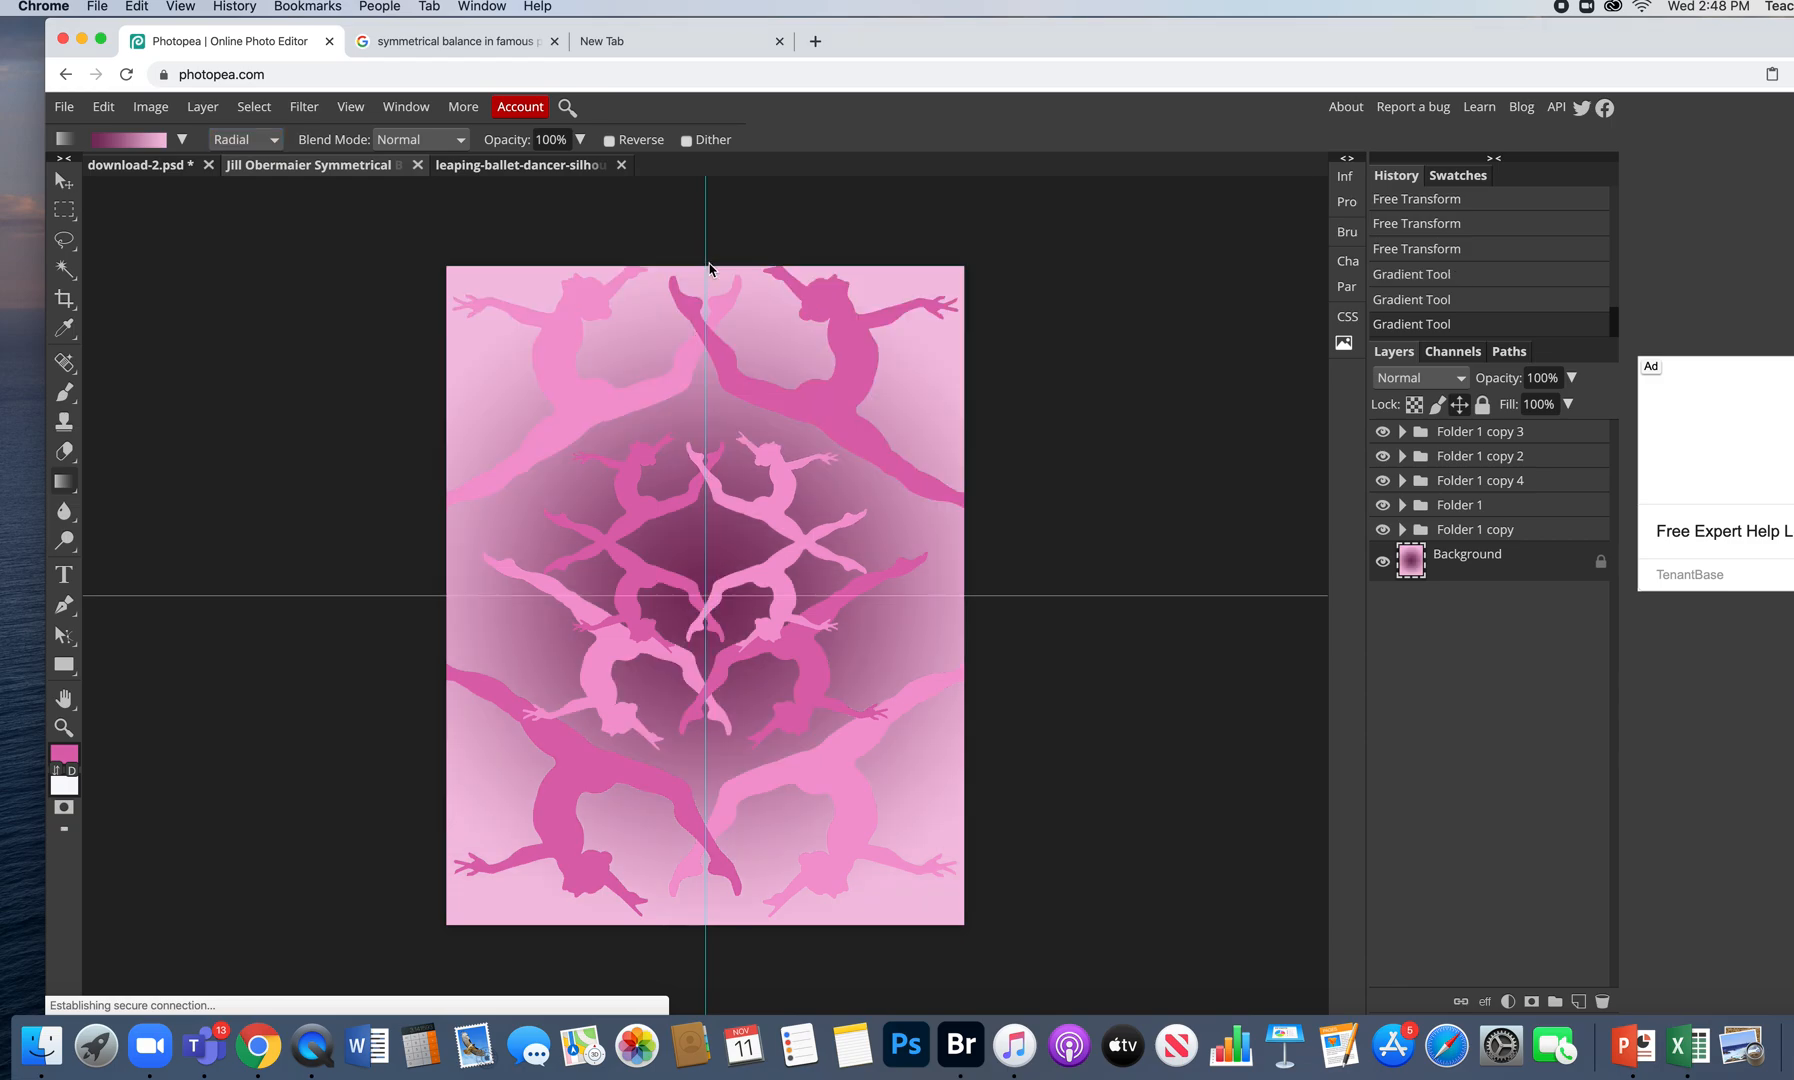
drag(446, 266, 705, 600)
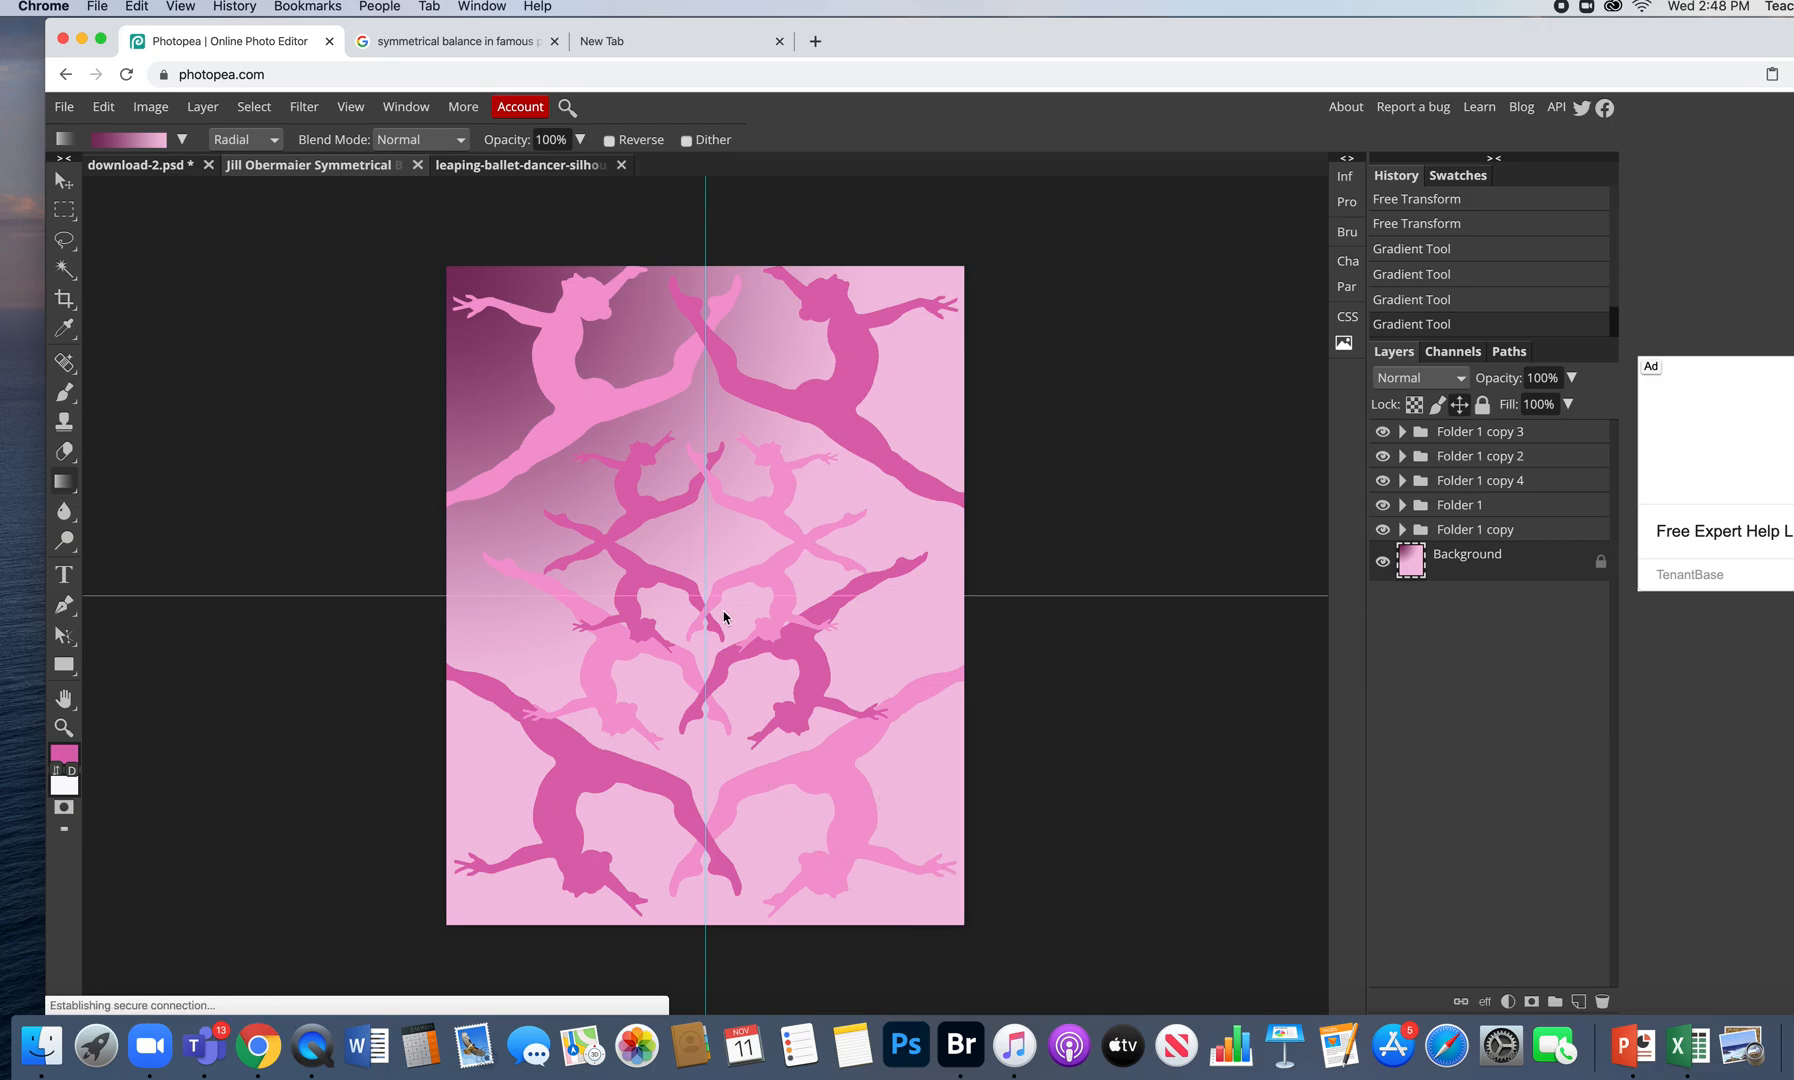
drag(705, 596, 705, 929)
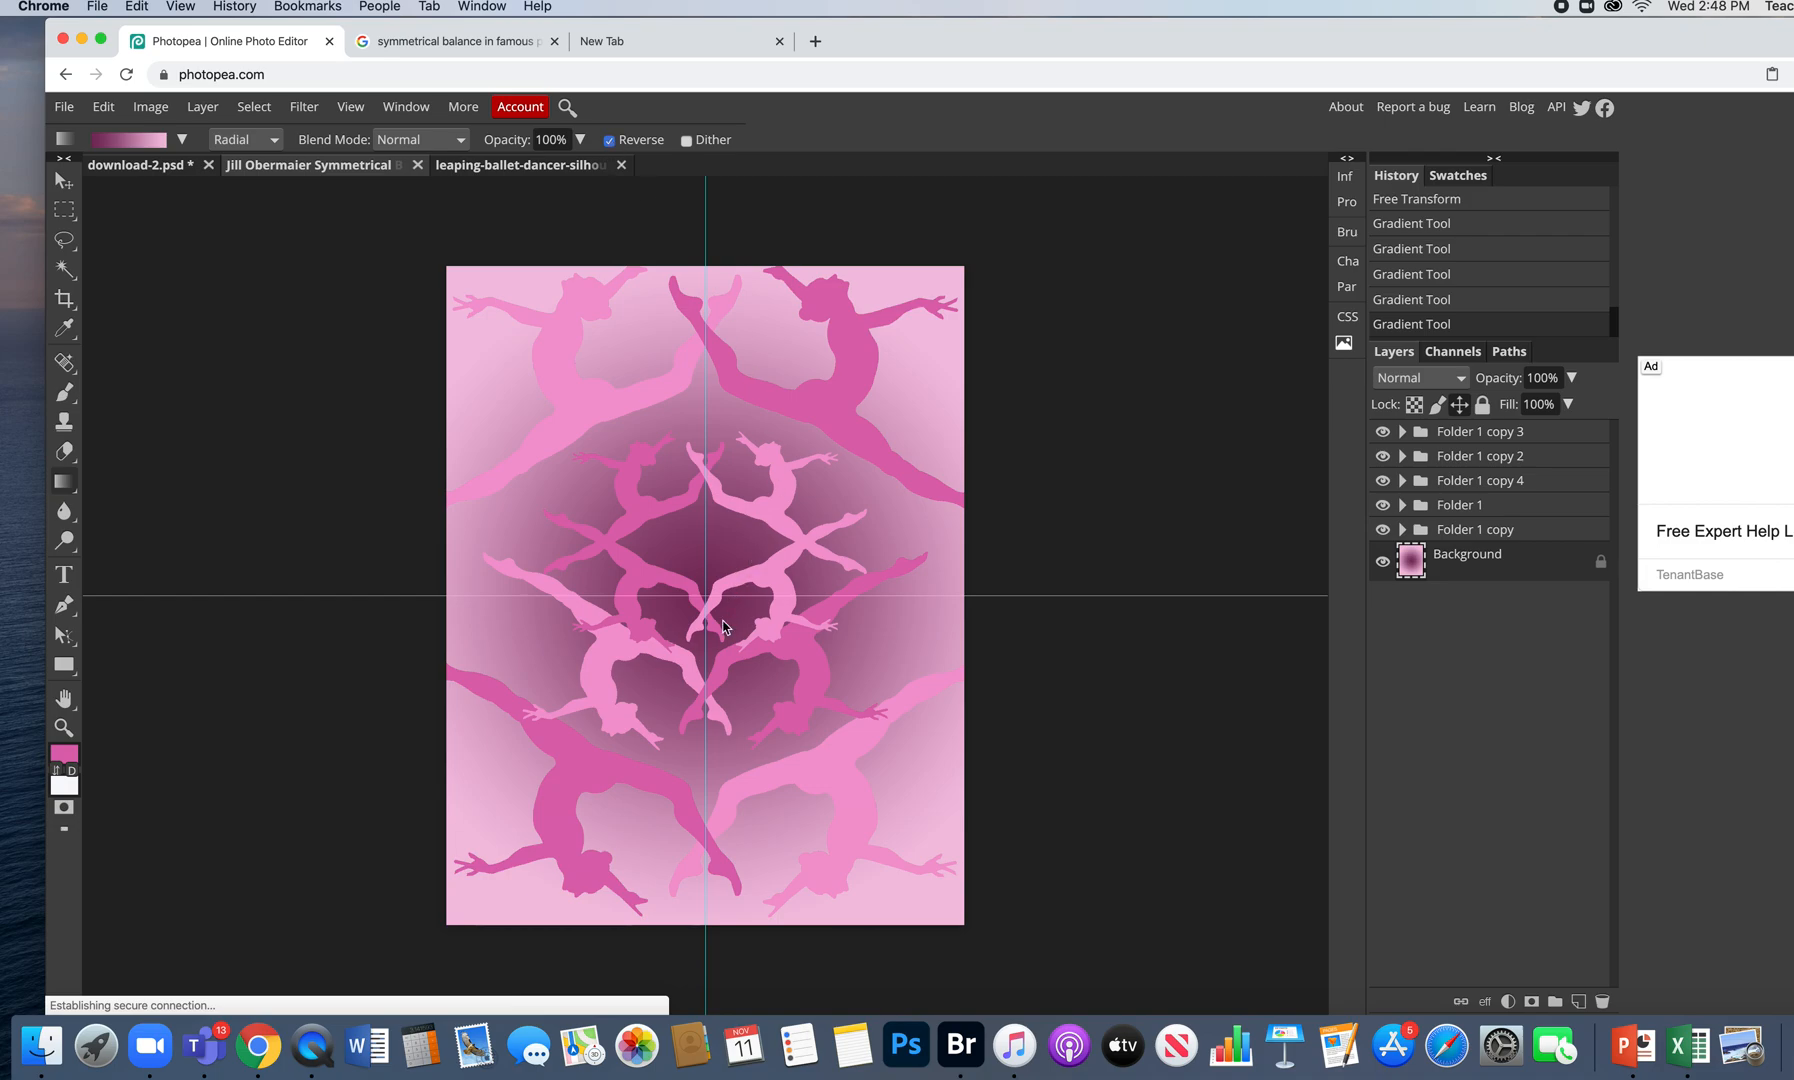
drag(706, 600, 704, 273)
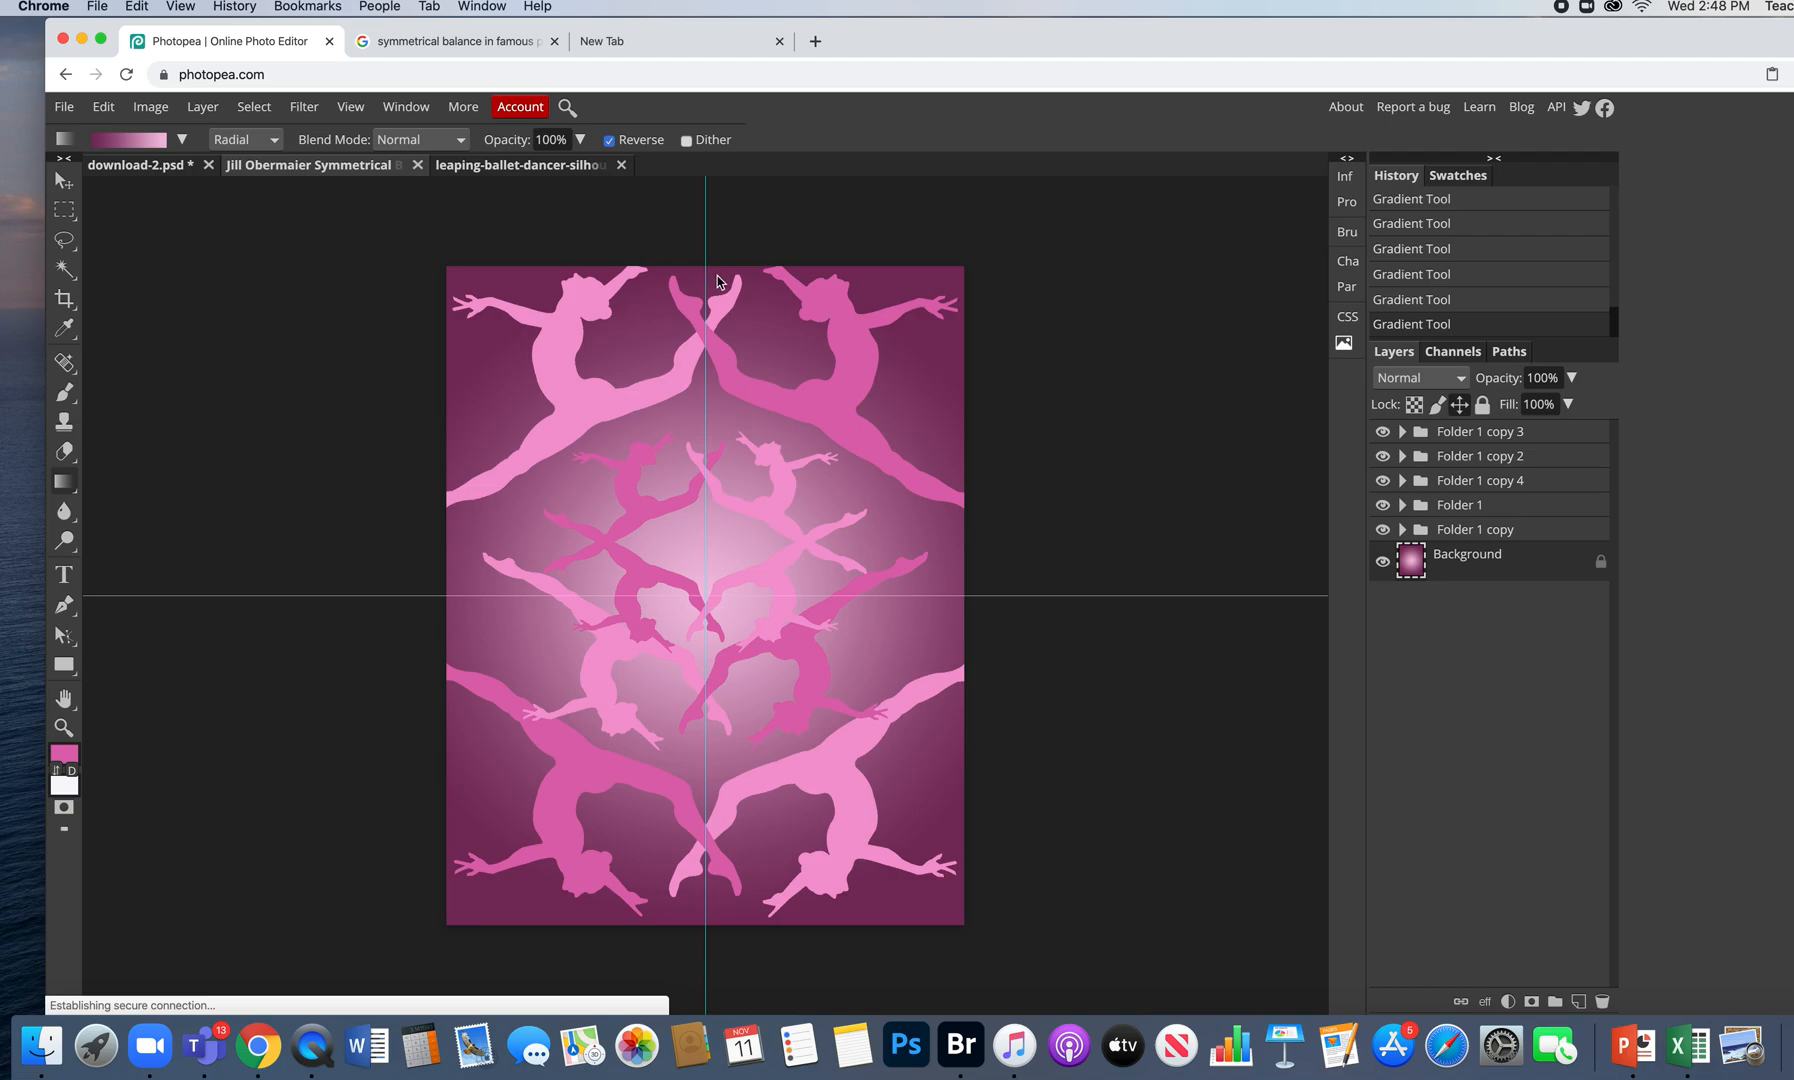
- Save the design as a PSD and move the file onto the desktop
click(70, 107)
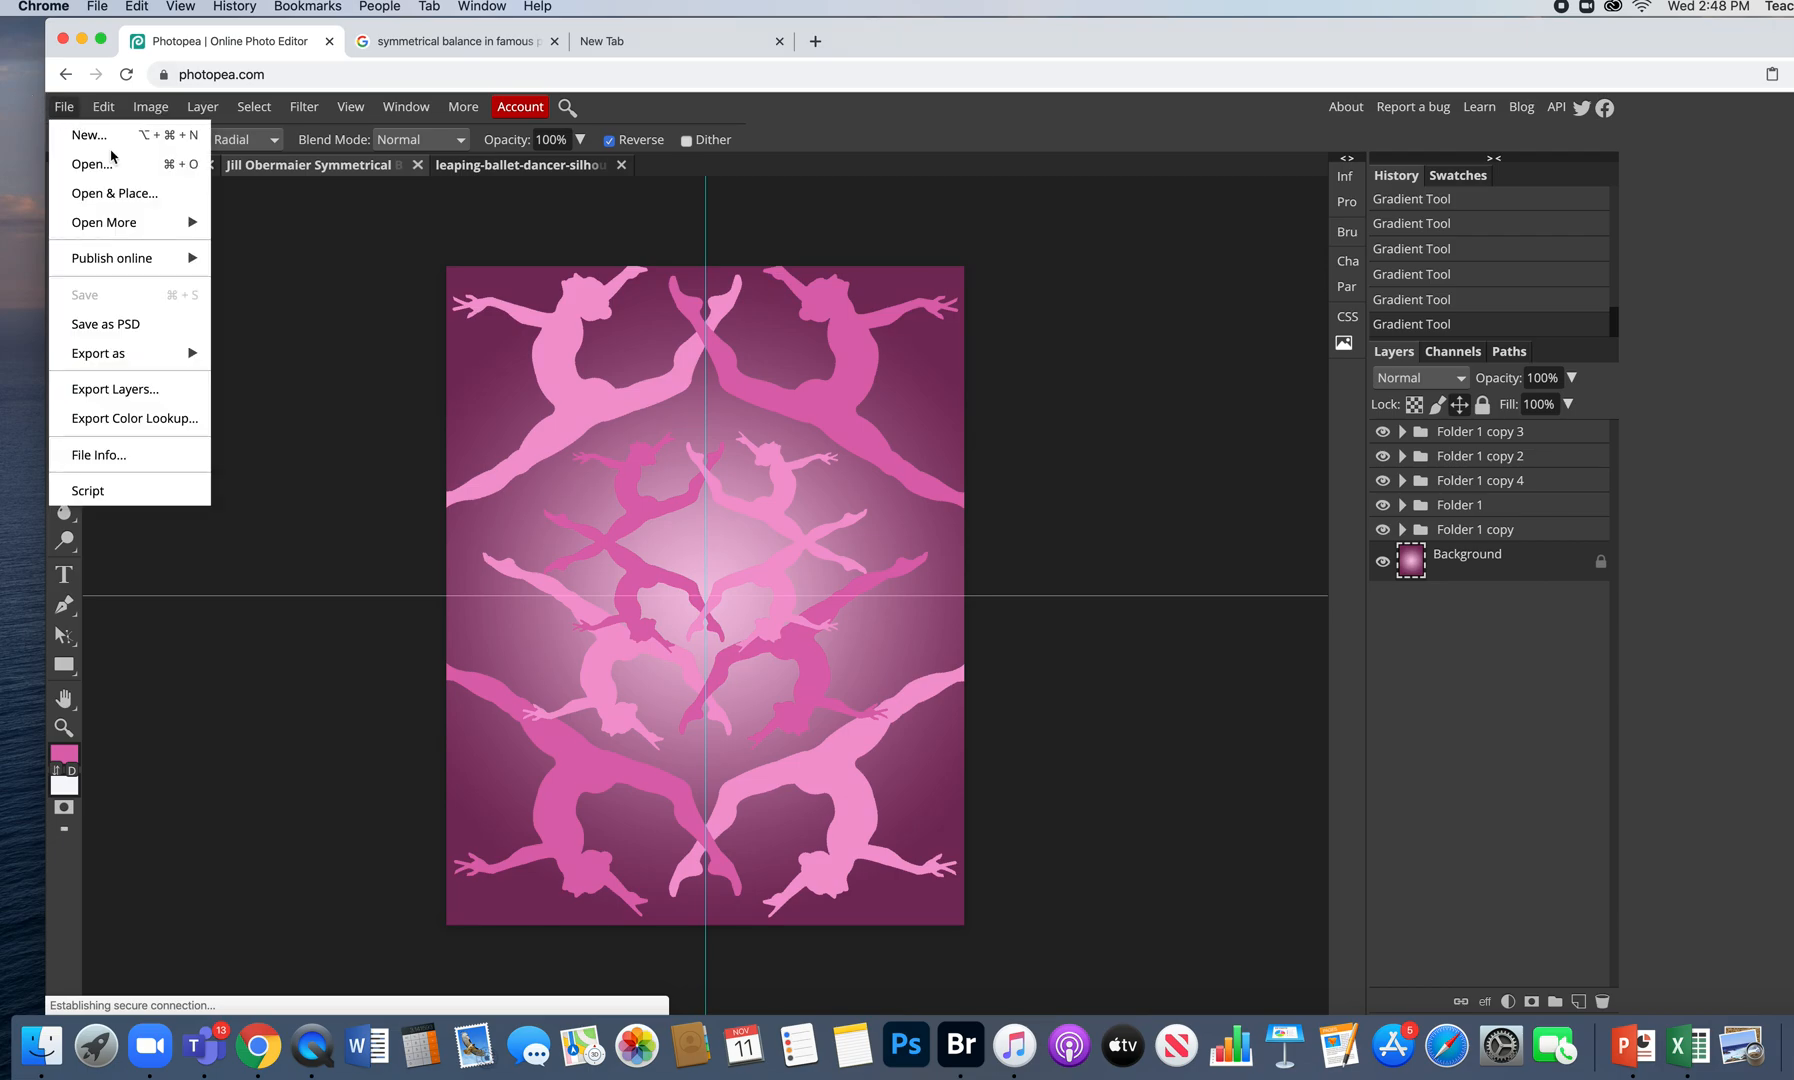
click(155, 324)
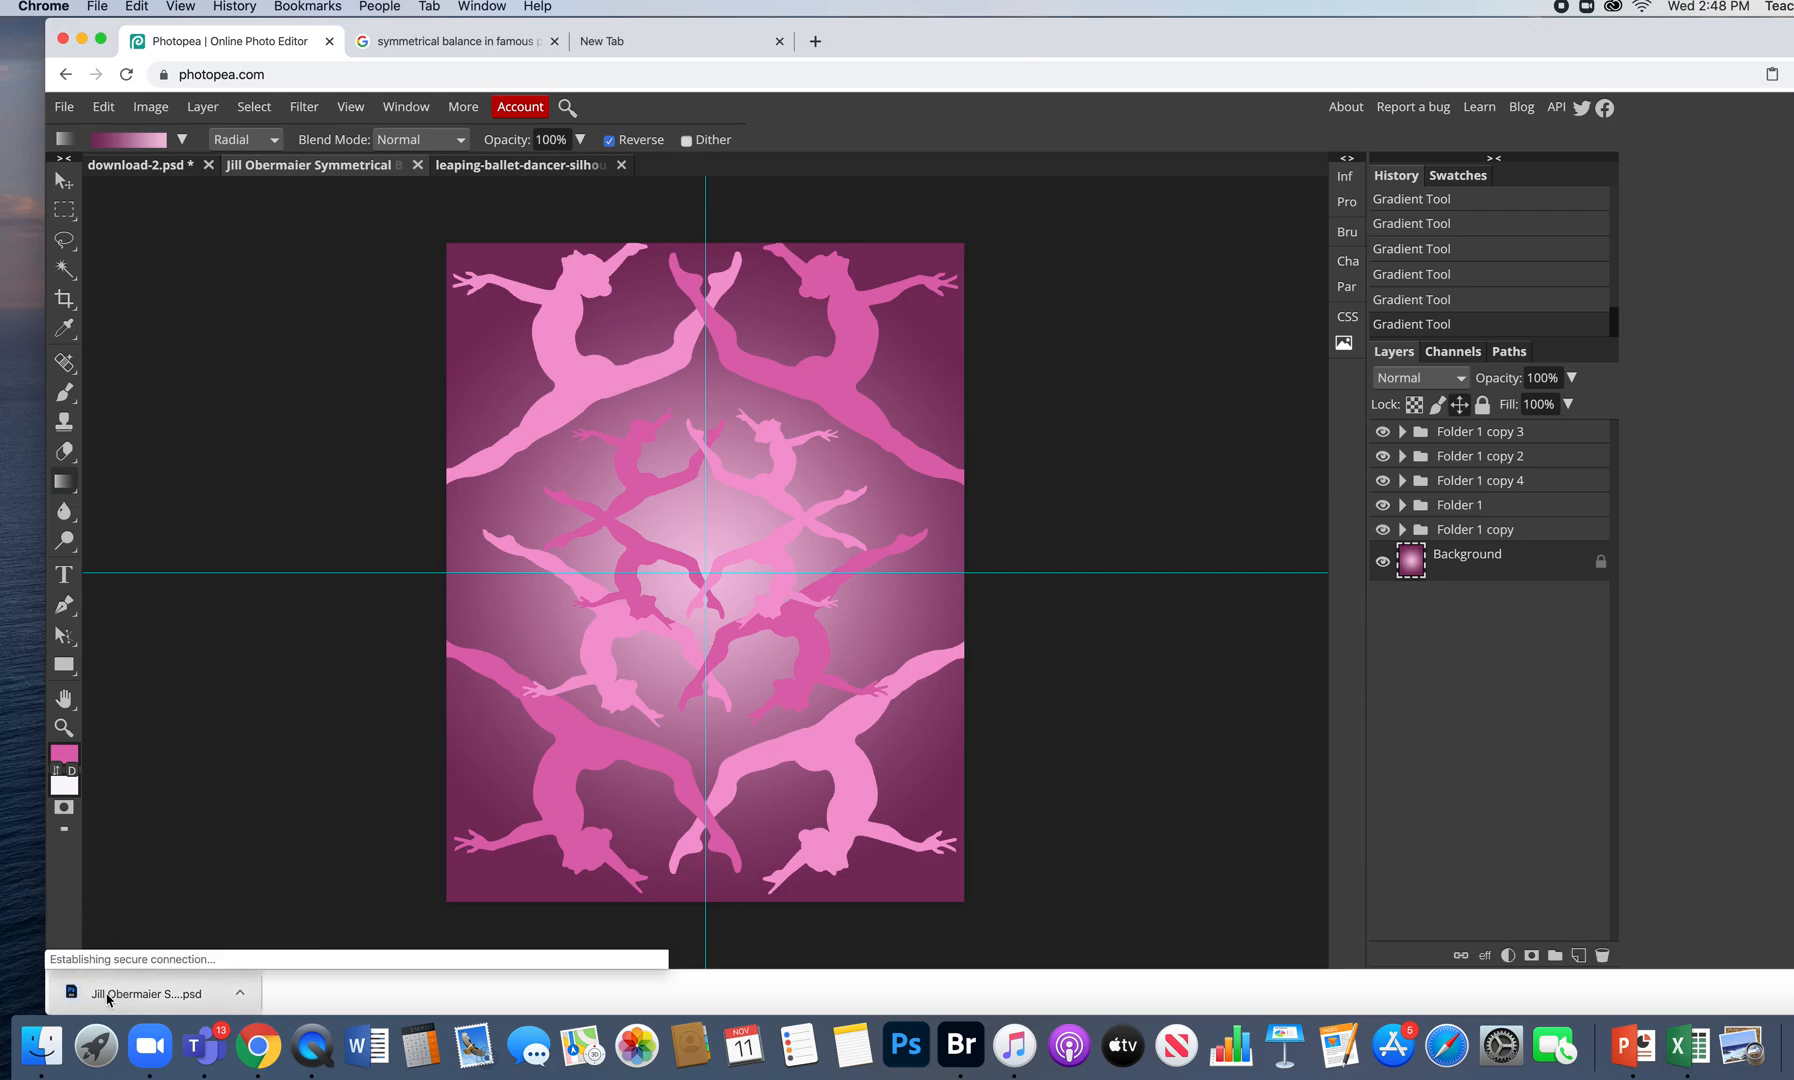
drag(108, 998, 17, 878)
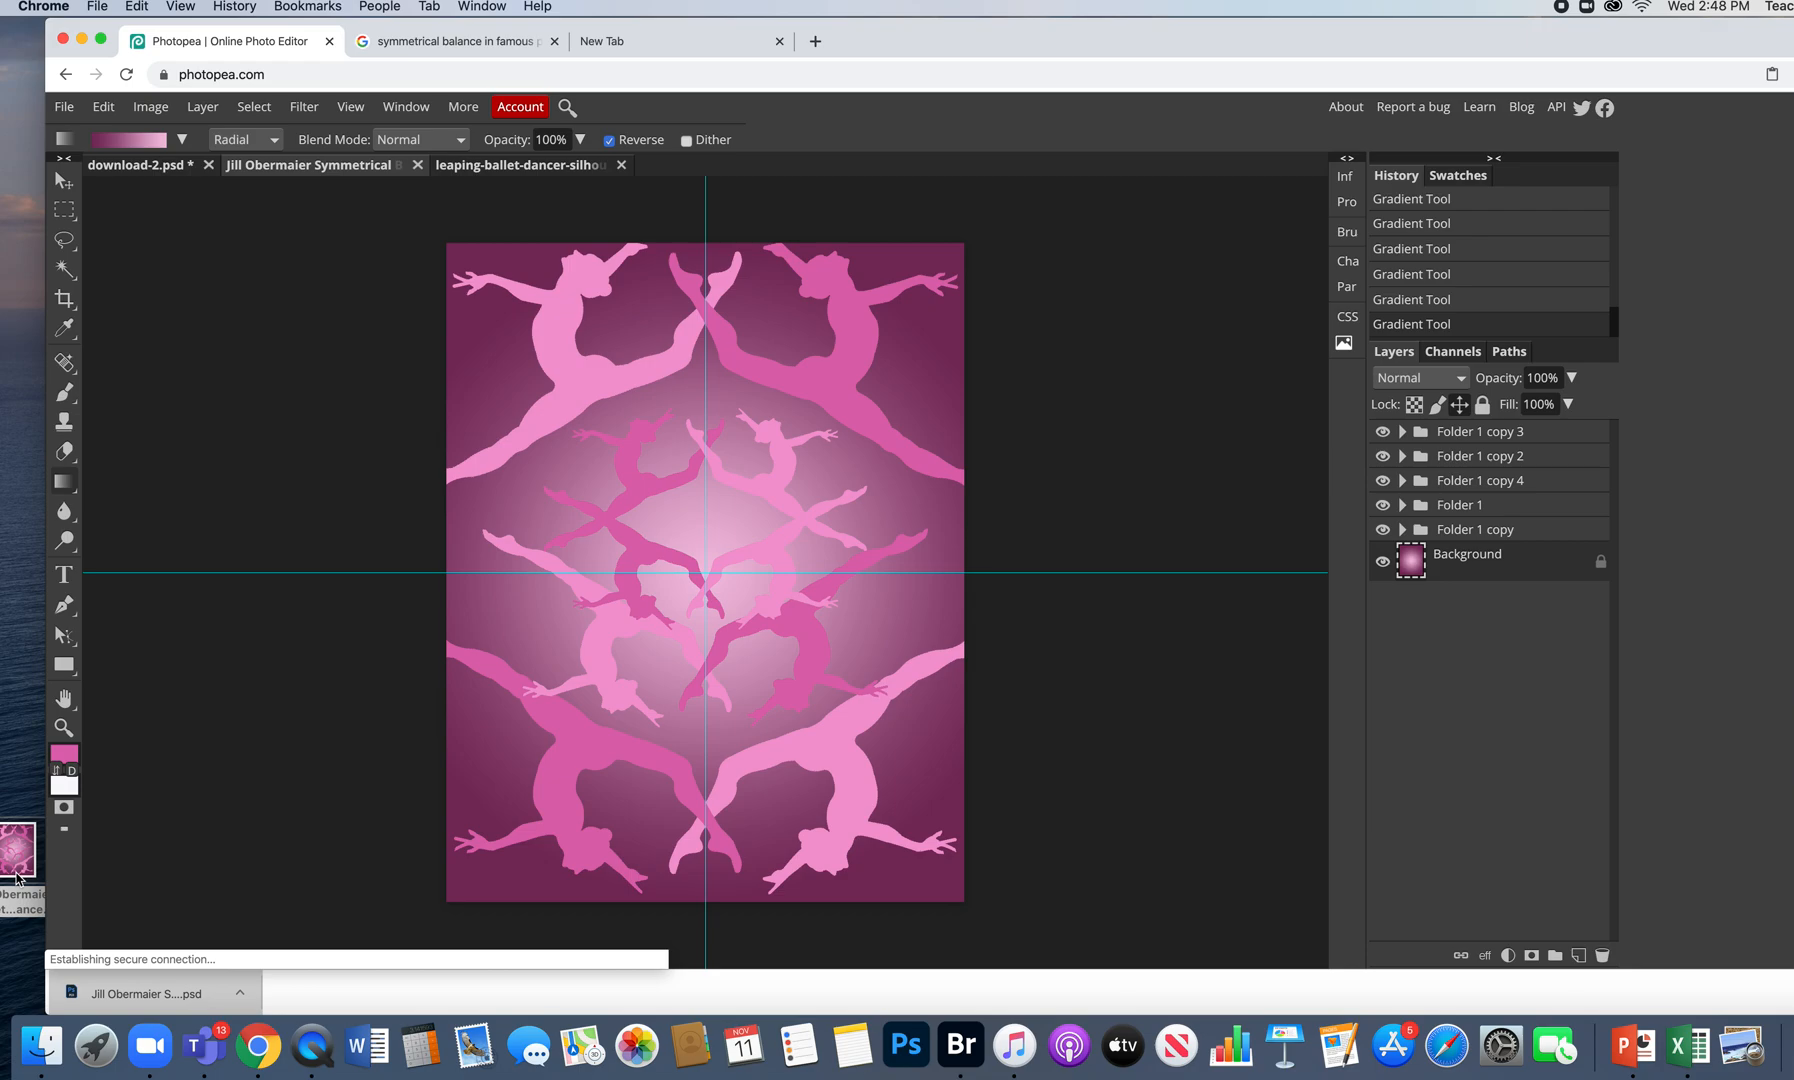
- Export a 100%-quality JPG and move the downloaded JPG onto the desktop
click(64, 106)
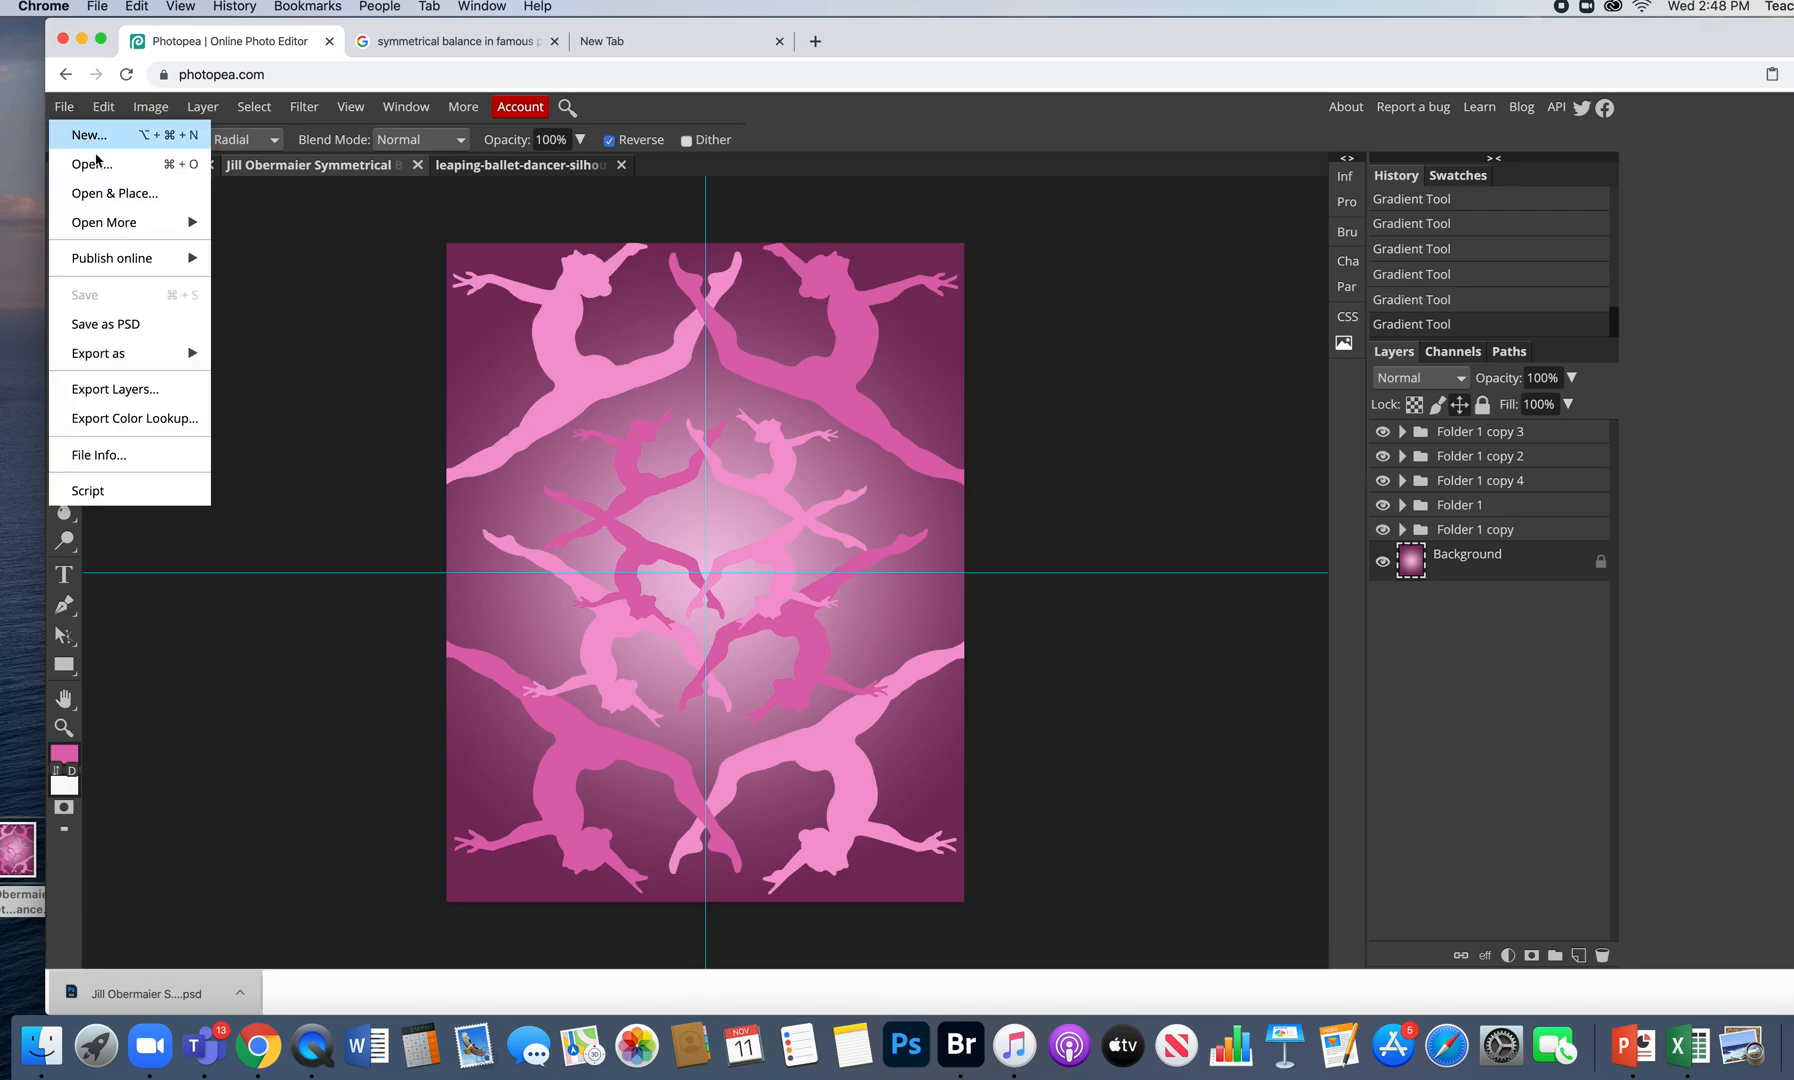
mouse_move(153, 367)
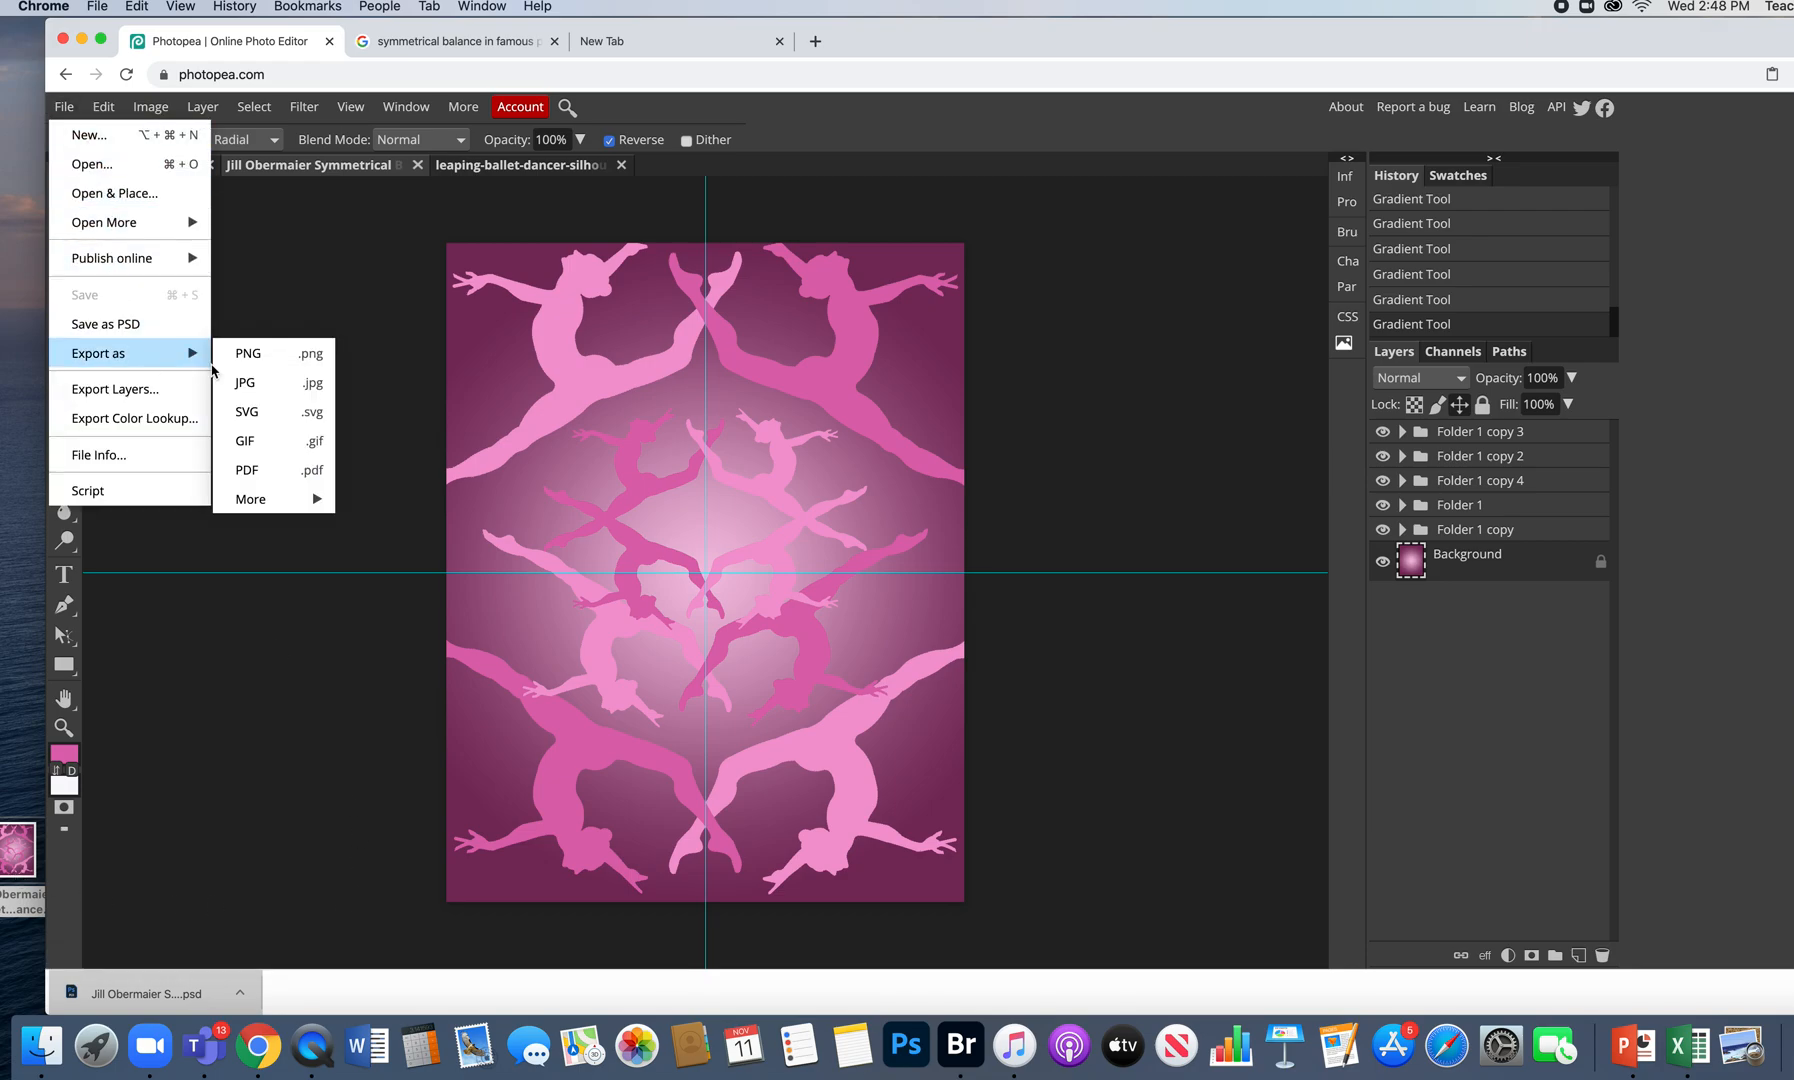
click(280, 387)
drag(820, 437, 875, 437)
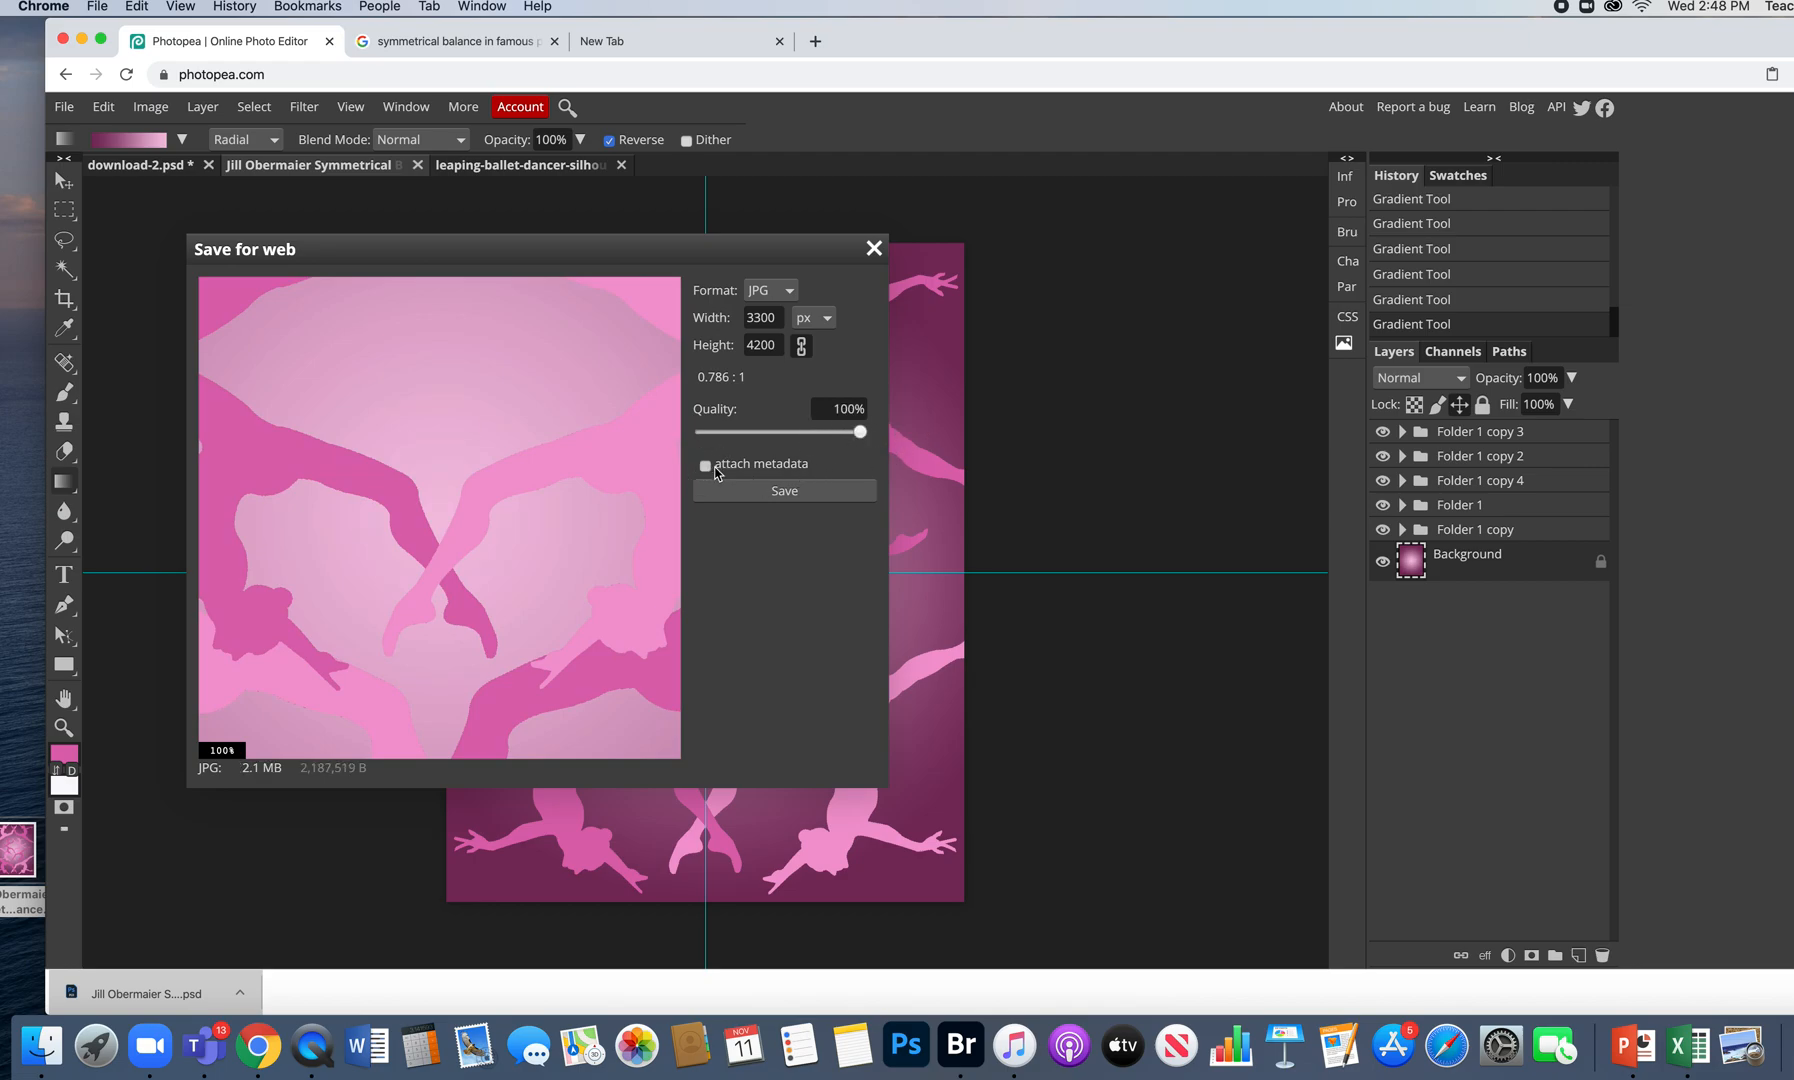
click(762, 491)
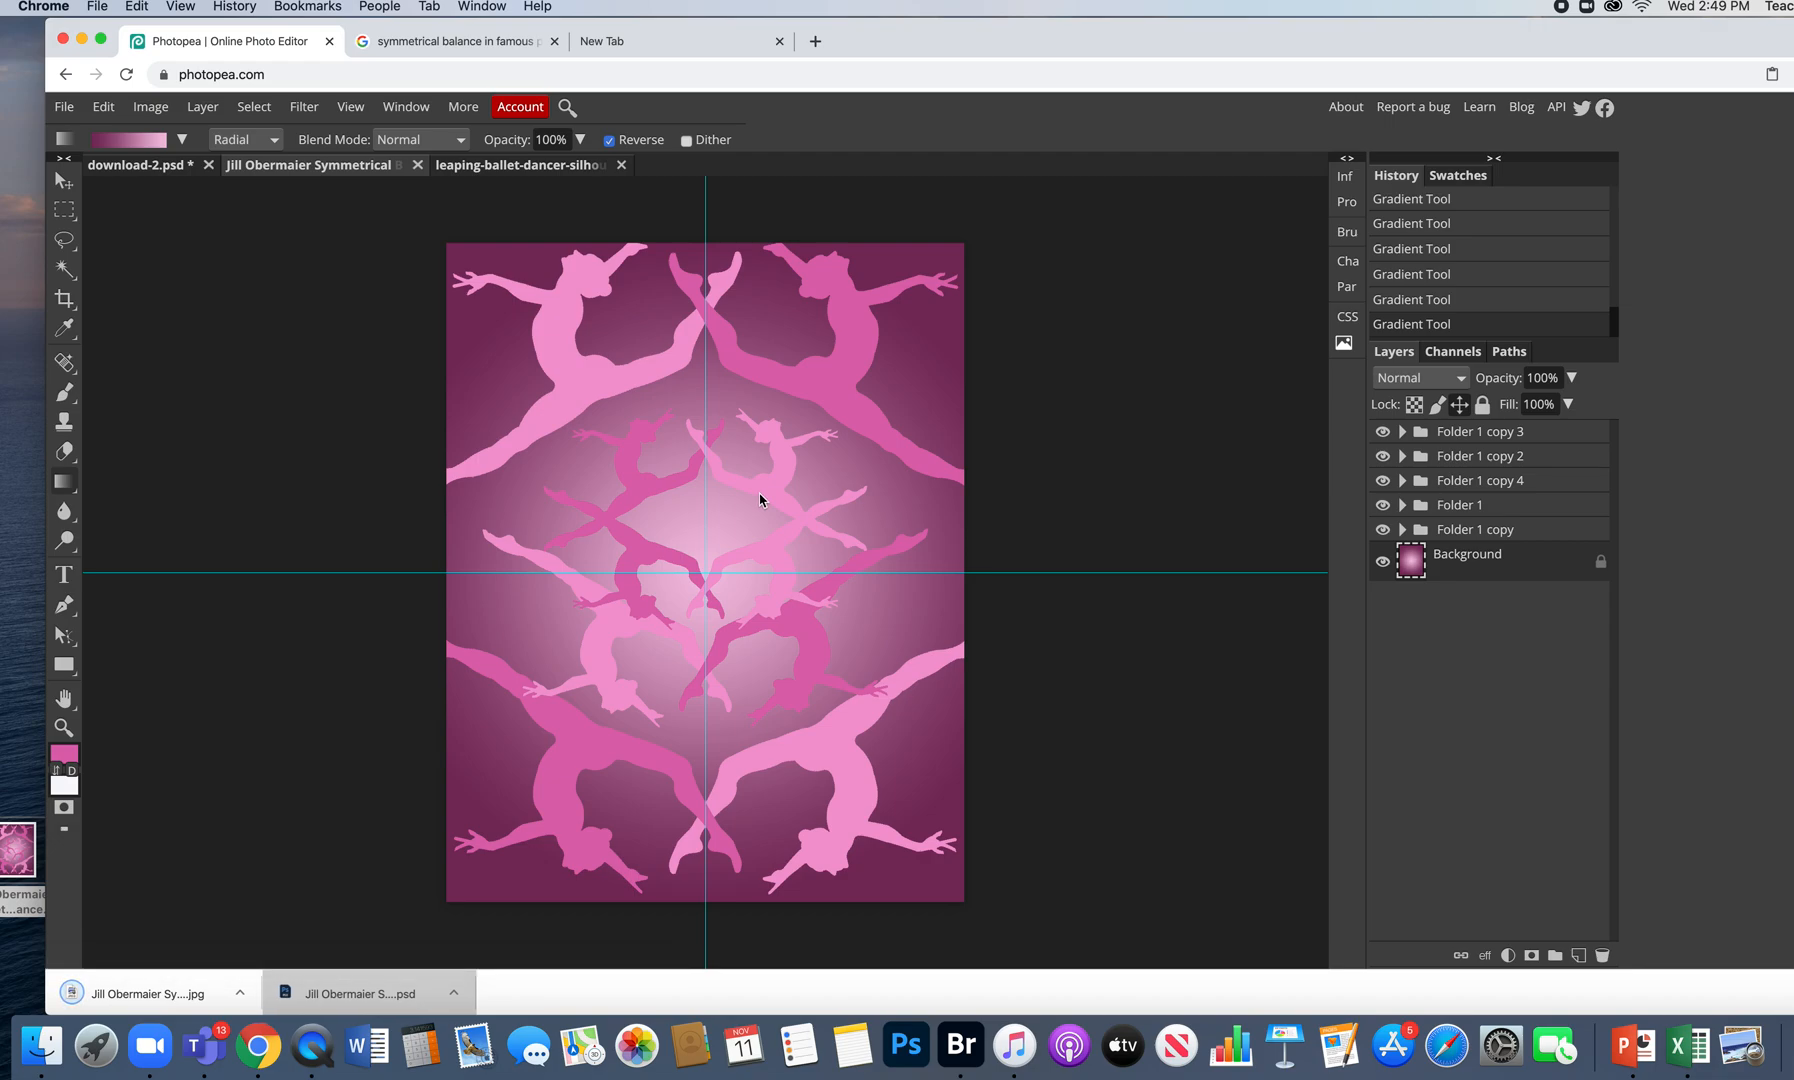
click(156, 1000)
drag(156, 1000, 10, 660)
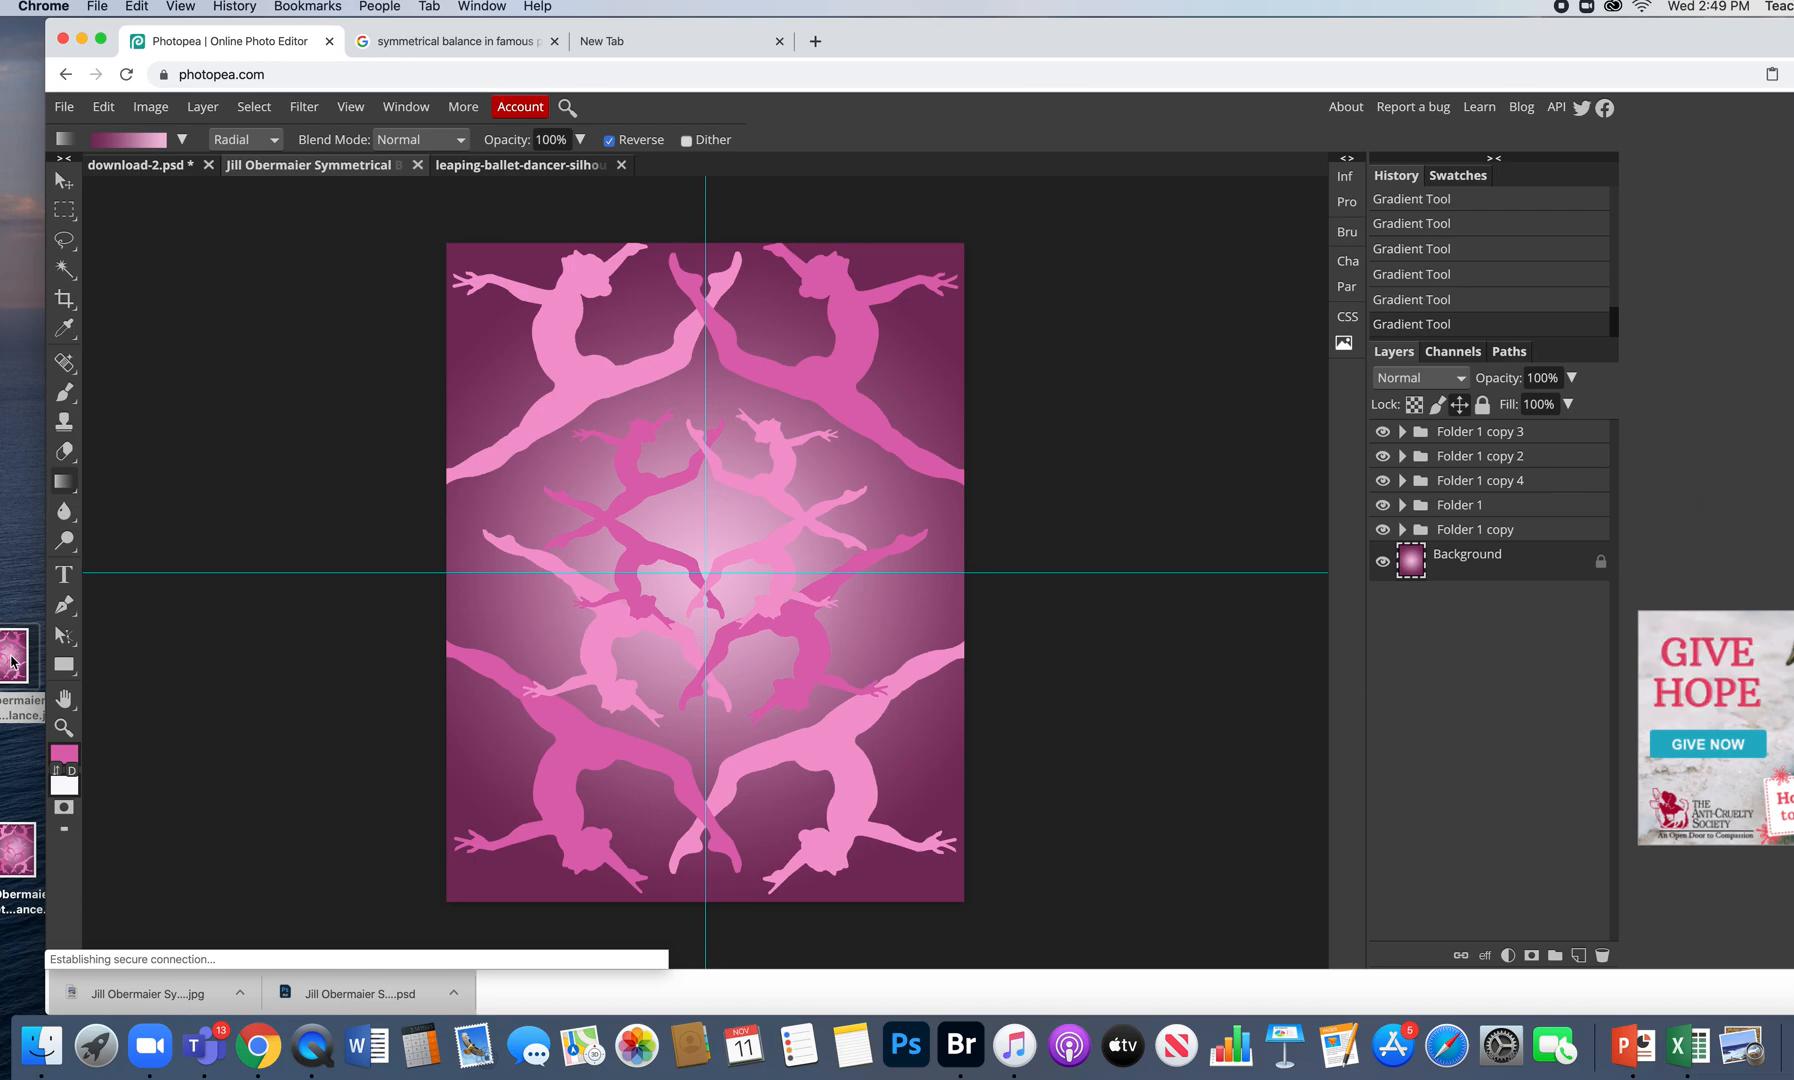